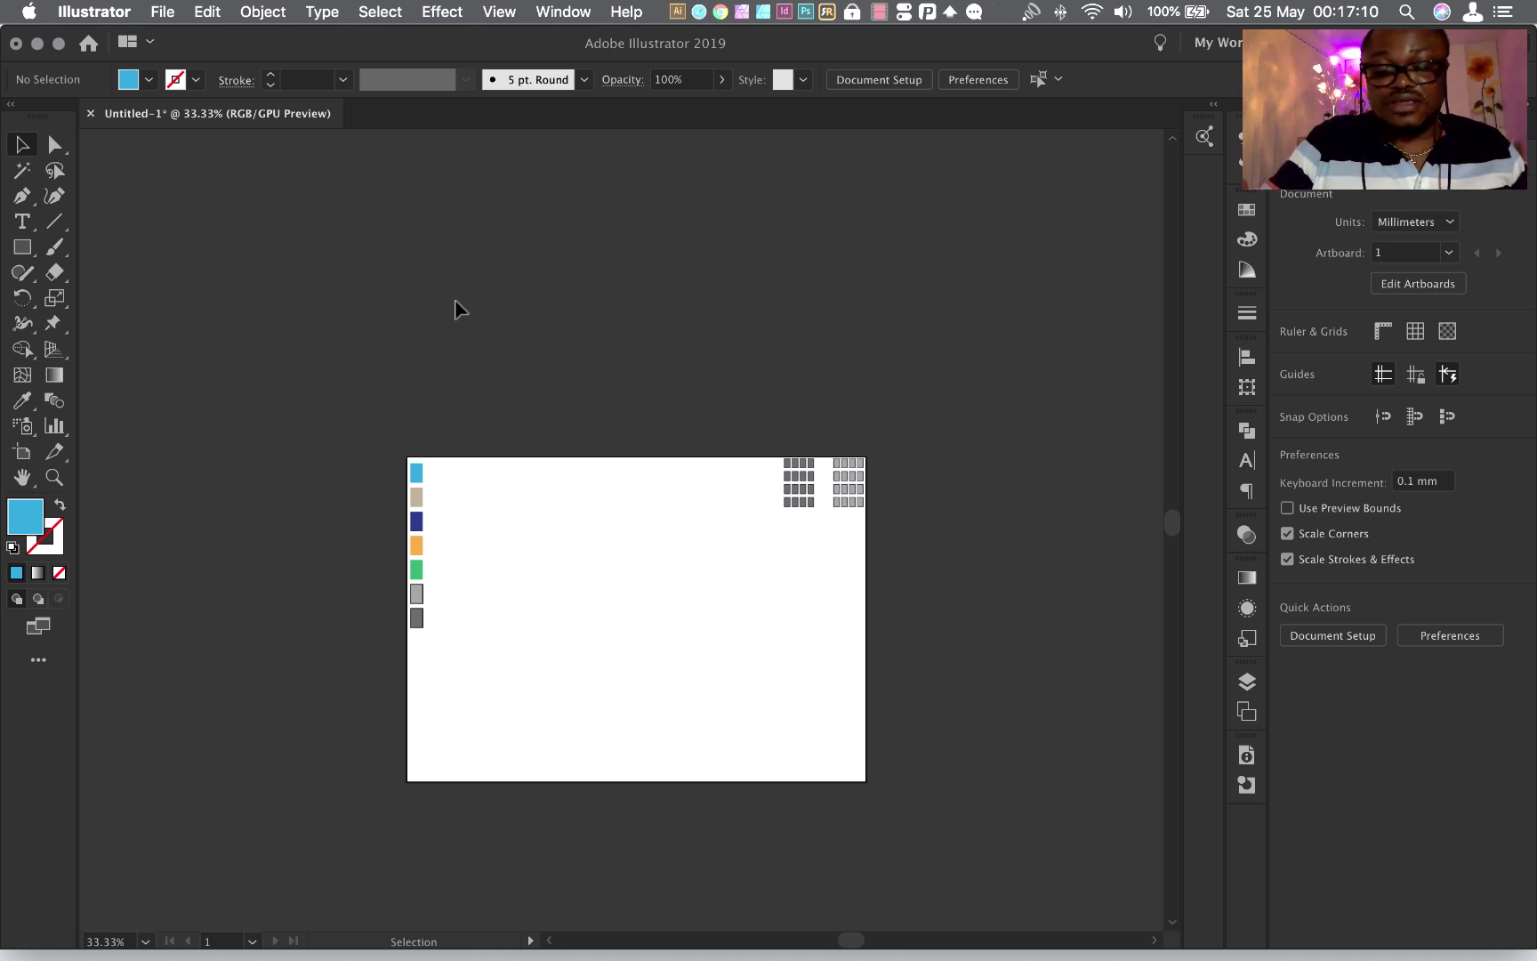
# Zoom to 66.67% and pan so the full artboard with its swatches is visible
pyautogui.press('super+equal')
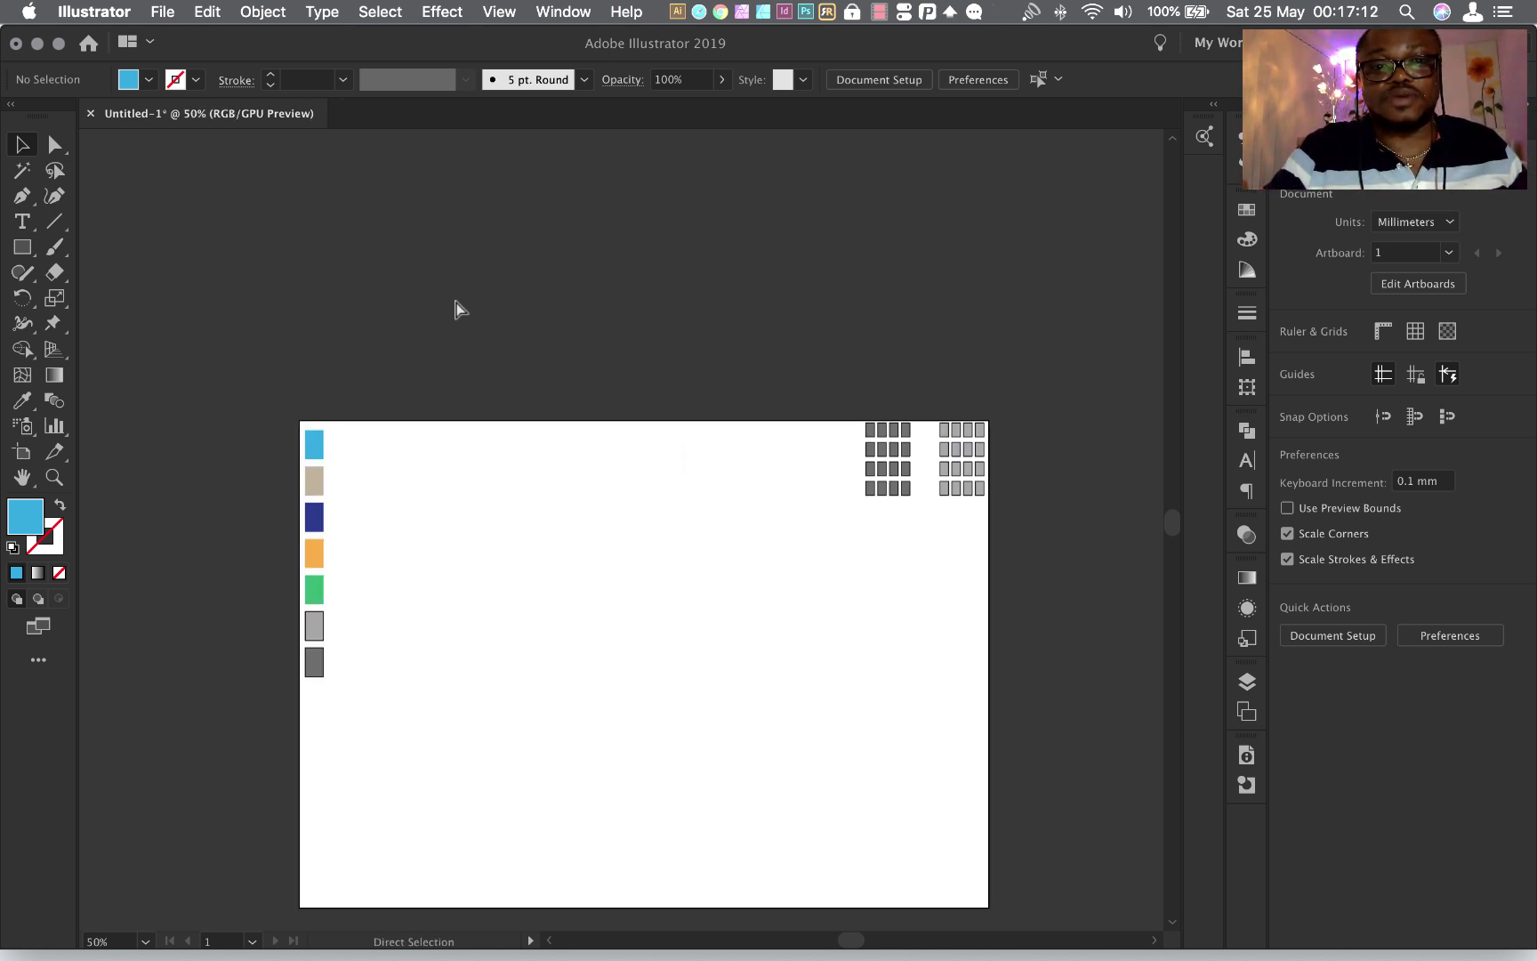
pyautogui.press('super+equal')
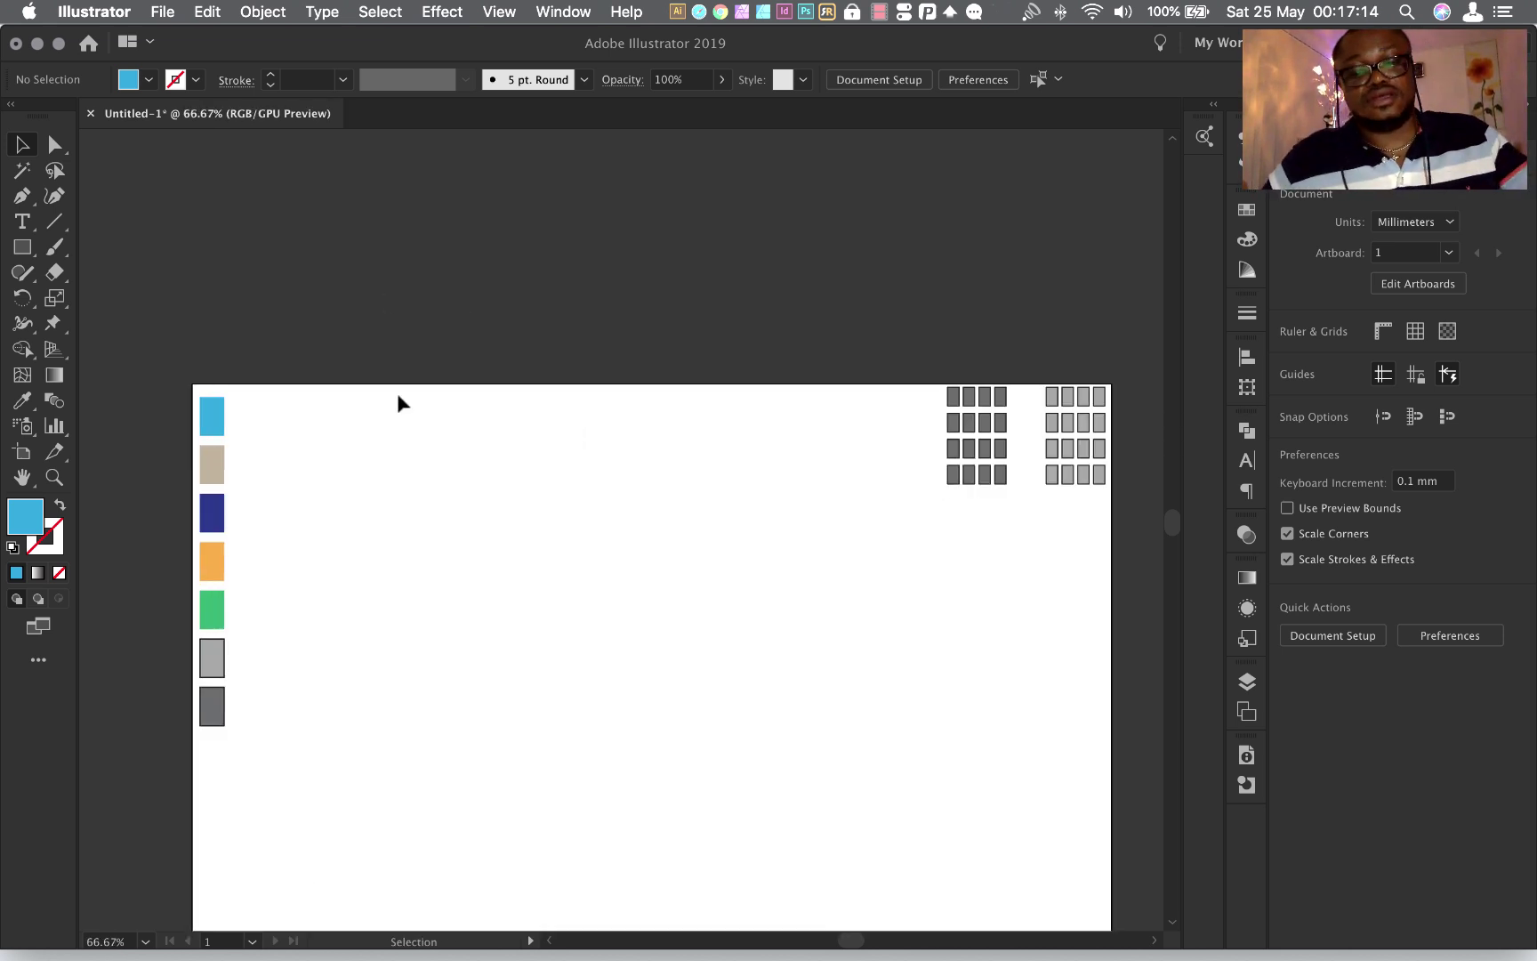
pyautogui.moveTo(607, 683); pyautogui.dragTo(602, 458)
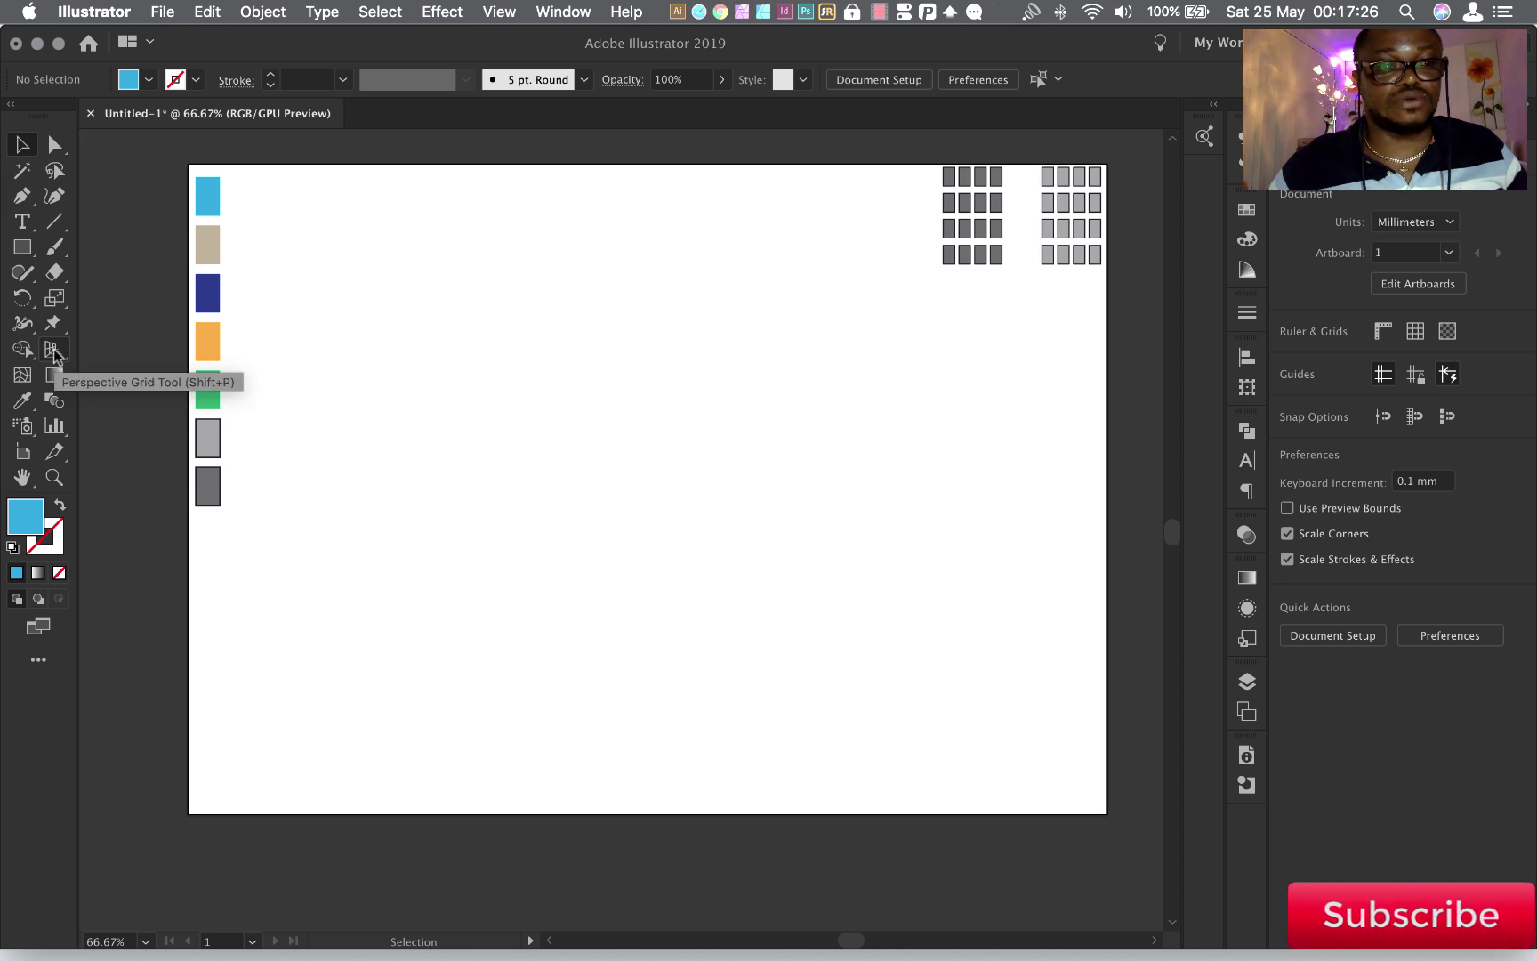
# Show the two-point perspective grid and adjust its height and the left and right wall extents
pyautogui.click(54, 350)
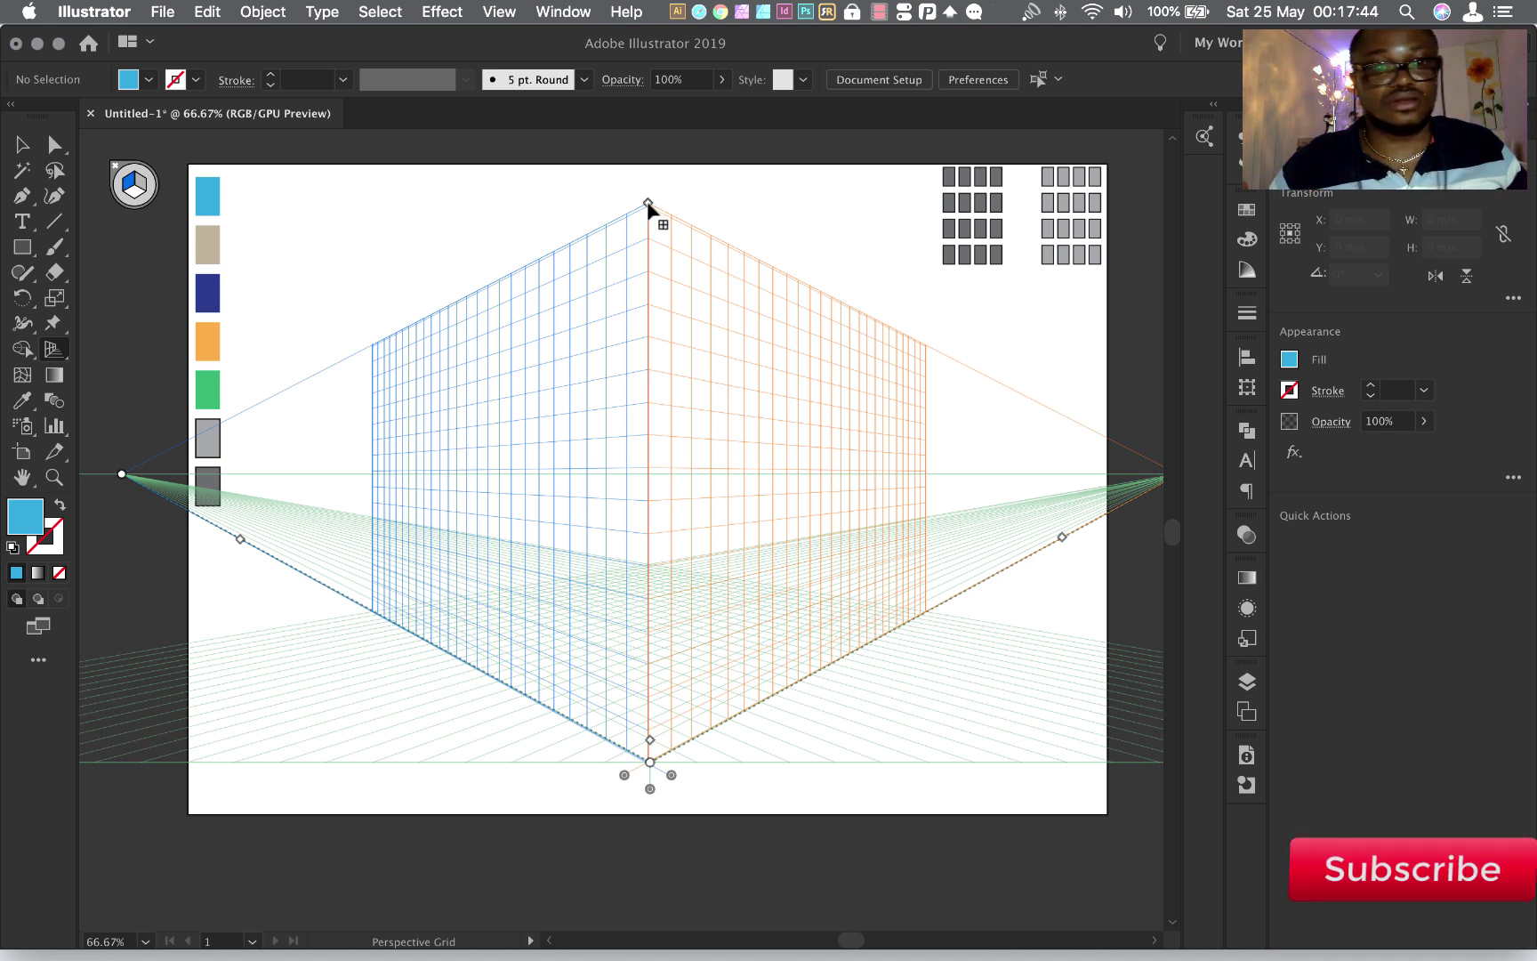
pyautogui.moveTo(649, 204); pyautogui.dragTo(649, 452)
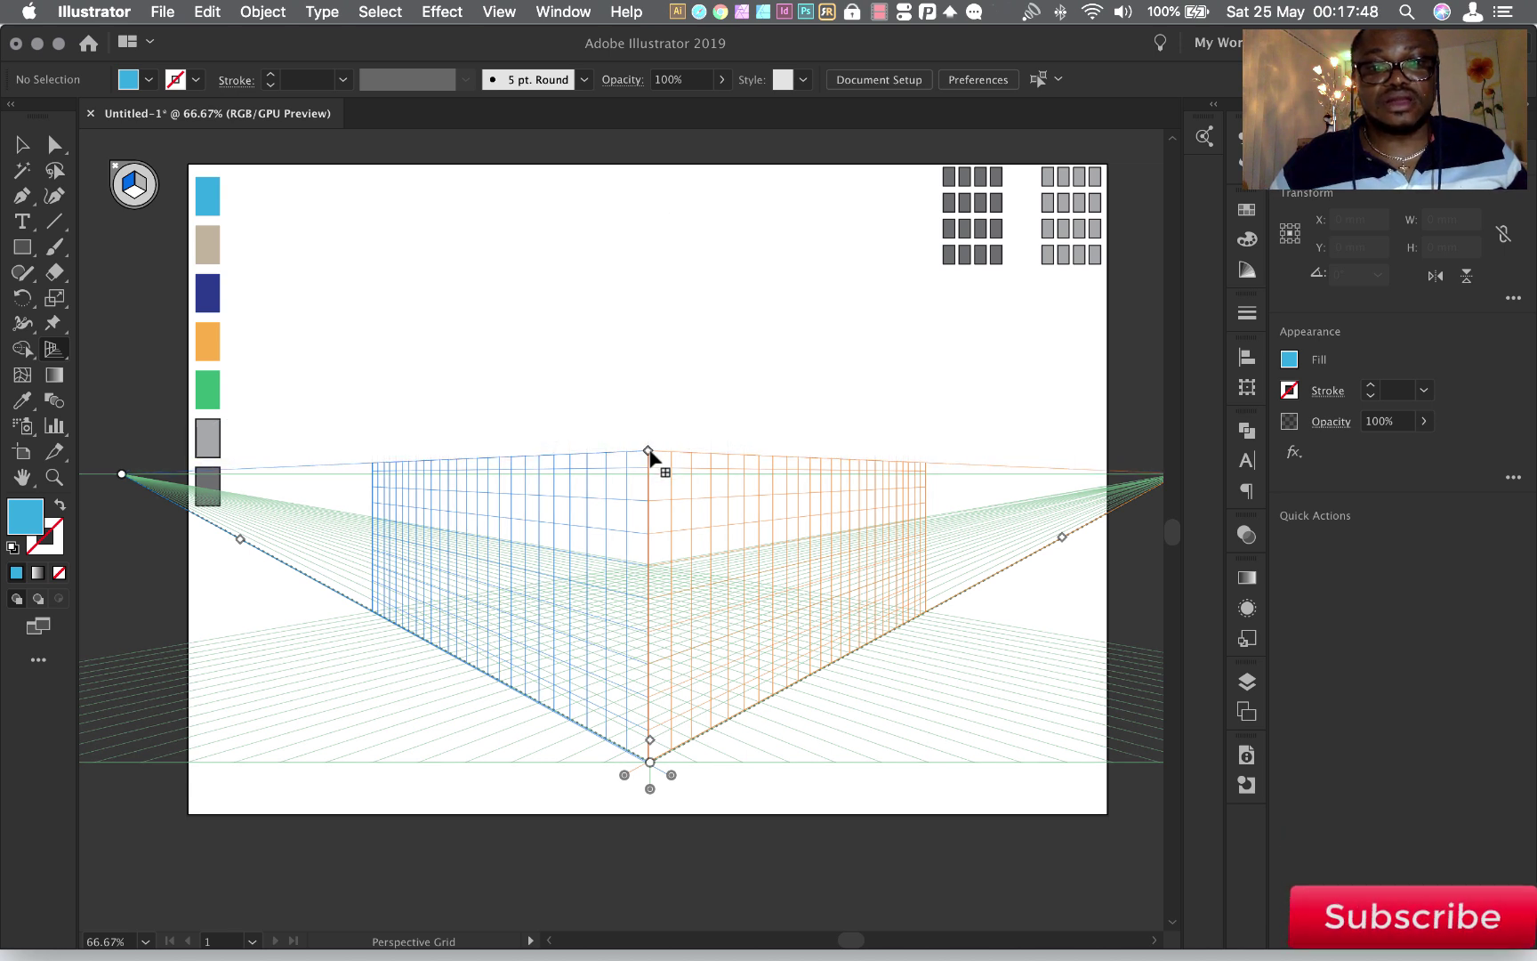
pyautogui.moveTo(649, 453)
pyautogui.mouseDown()
pyautogui.moveTo(632, 196)
pyautogui.moveTo(638, 213)
pyautogui.mouseUp()
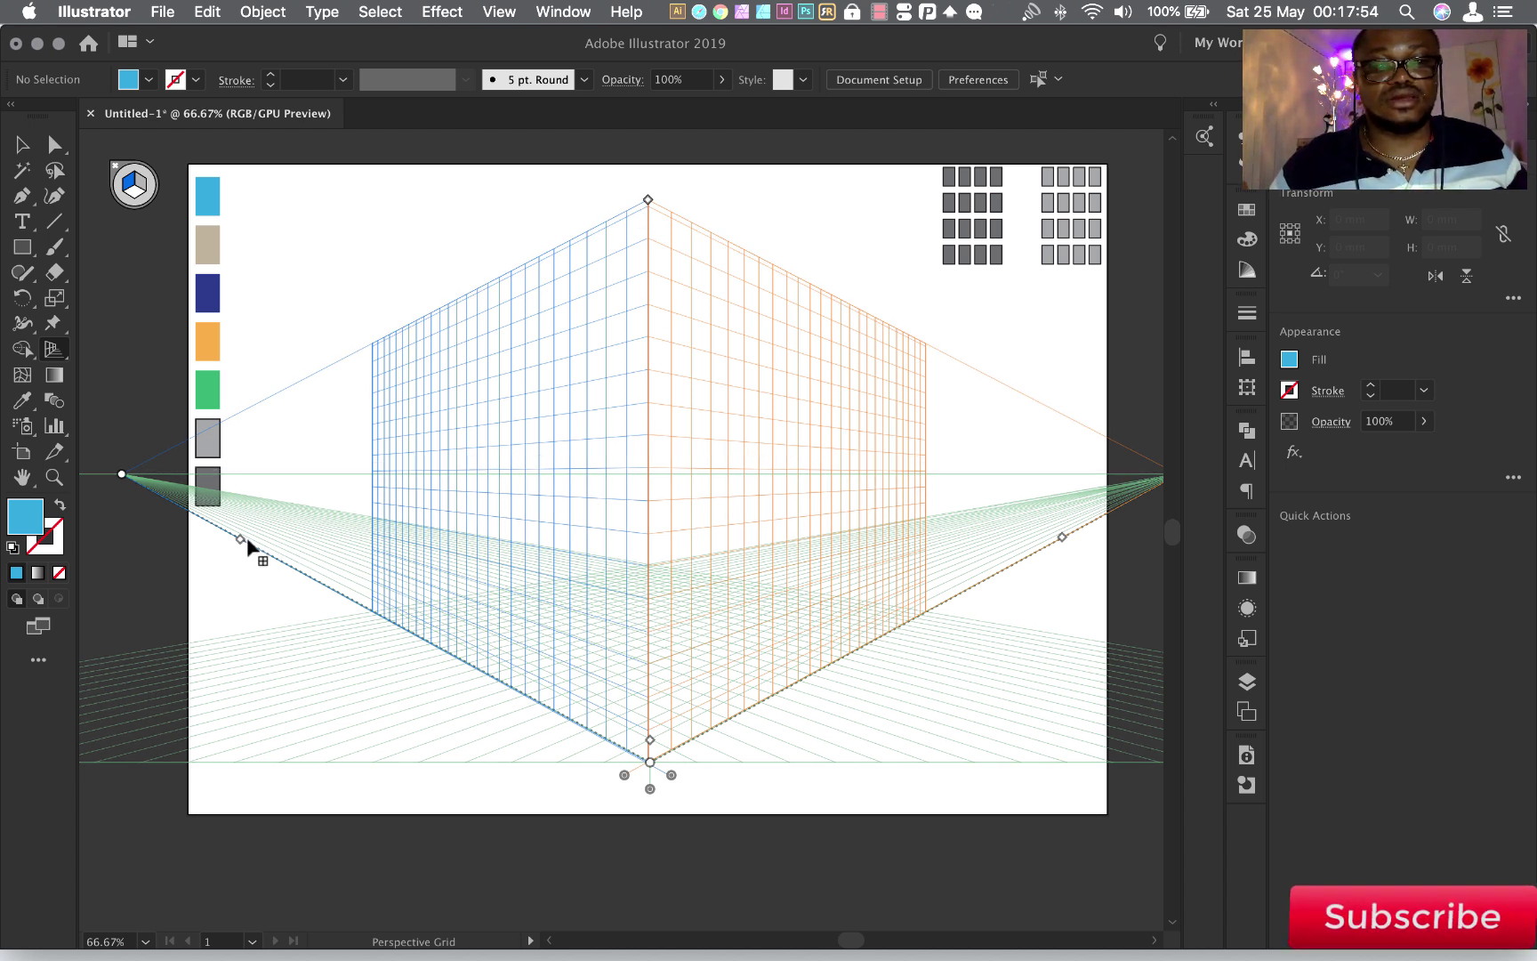
pyautogui.moveTo(240, 540)
pyautogui.mouseDown()
pyautogui.moveTo(517, 719)
pyautogui.moveTo(277, 540)
pyautogui.mouseUp()
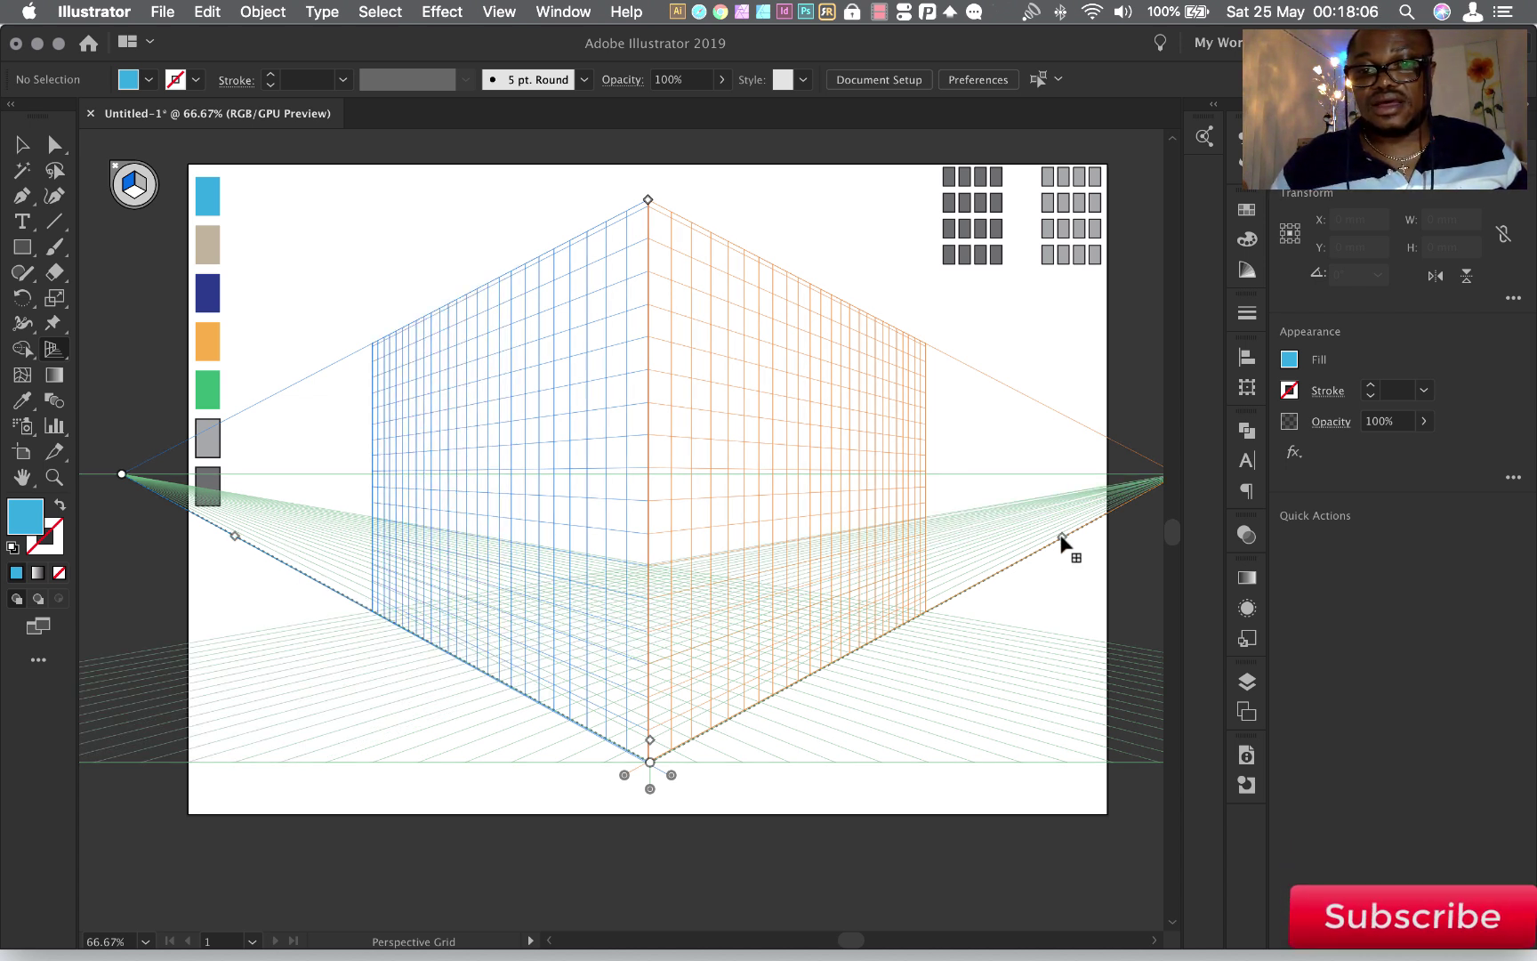
pyautogui.moveTo(1062, 540)
pyautogui.mouseDown()
pyautogui.moveTo(933, 622)
pyautogui.moveTo(1084, 549)
pyautogui.mouseUp()
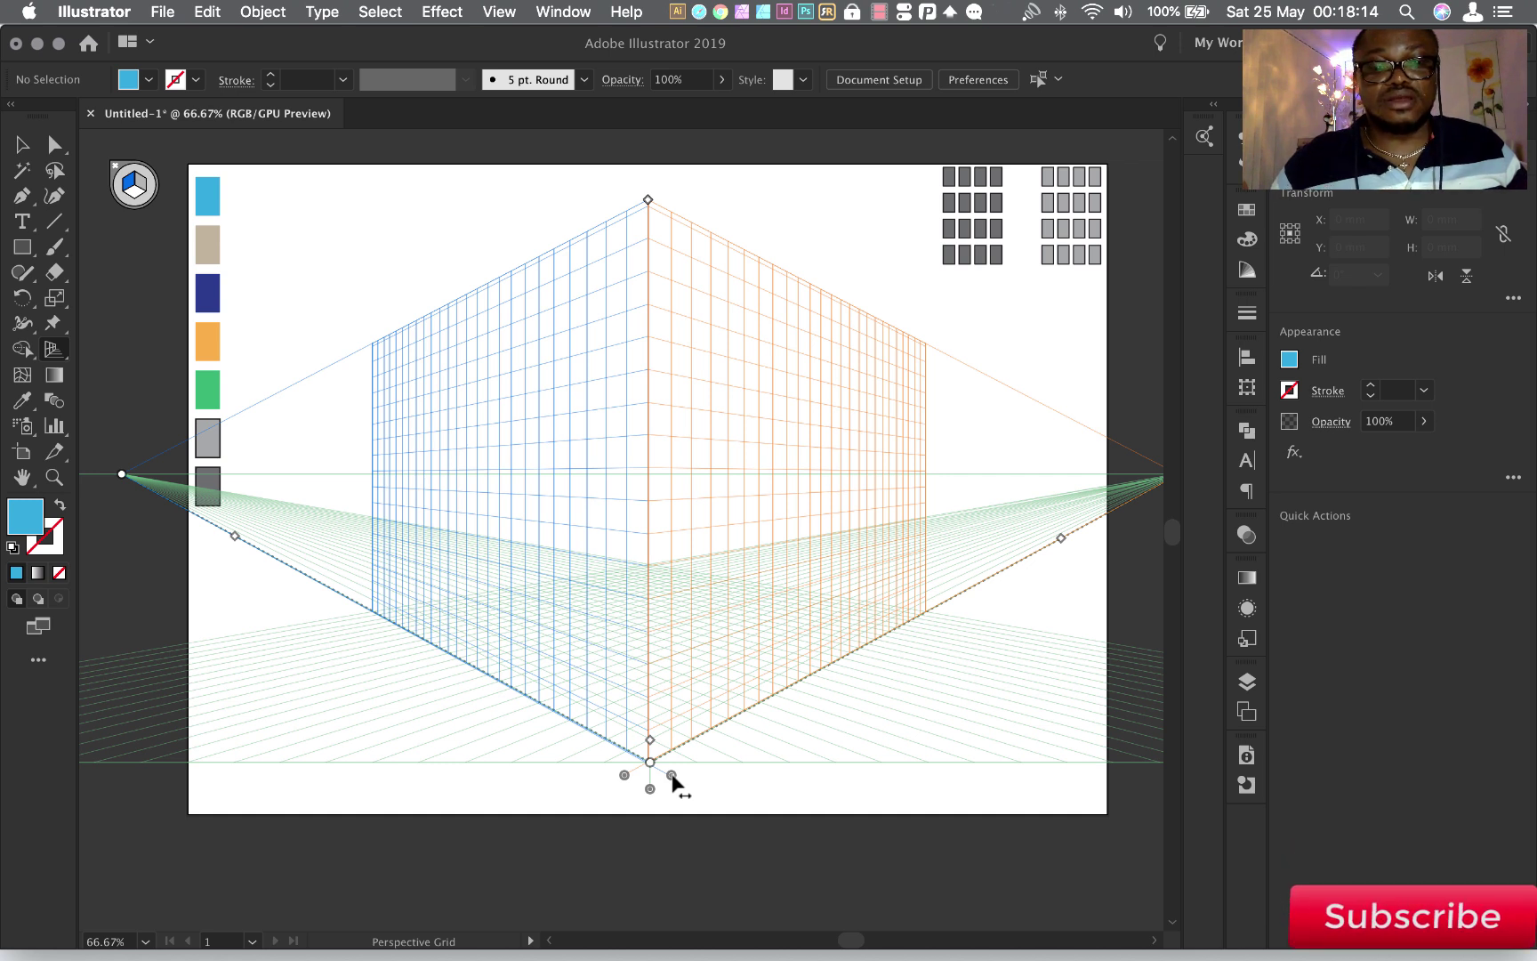
# Reposition the left and right wall planes so they meet at the centre corner
pyautogui.moveTo(672, 773); pyautogui.dragTo(494, 796)
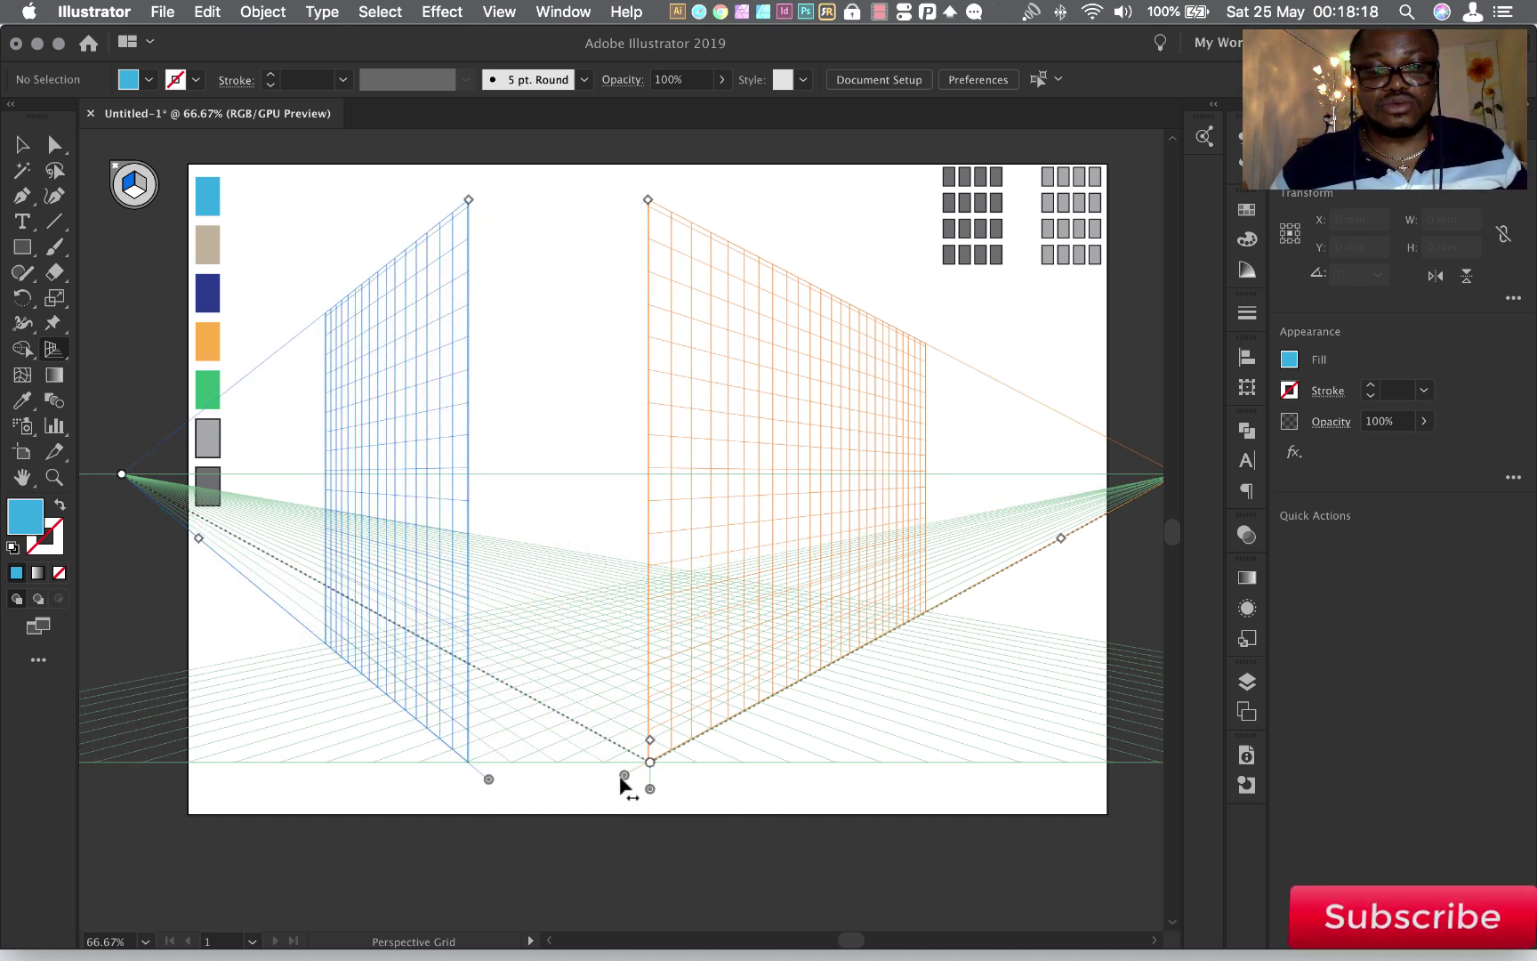
pyautogui.moveTo(623, 775); pyautogui.dragTo(942, 848)
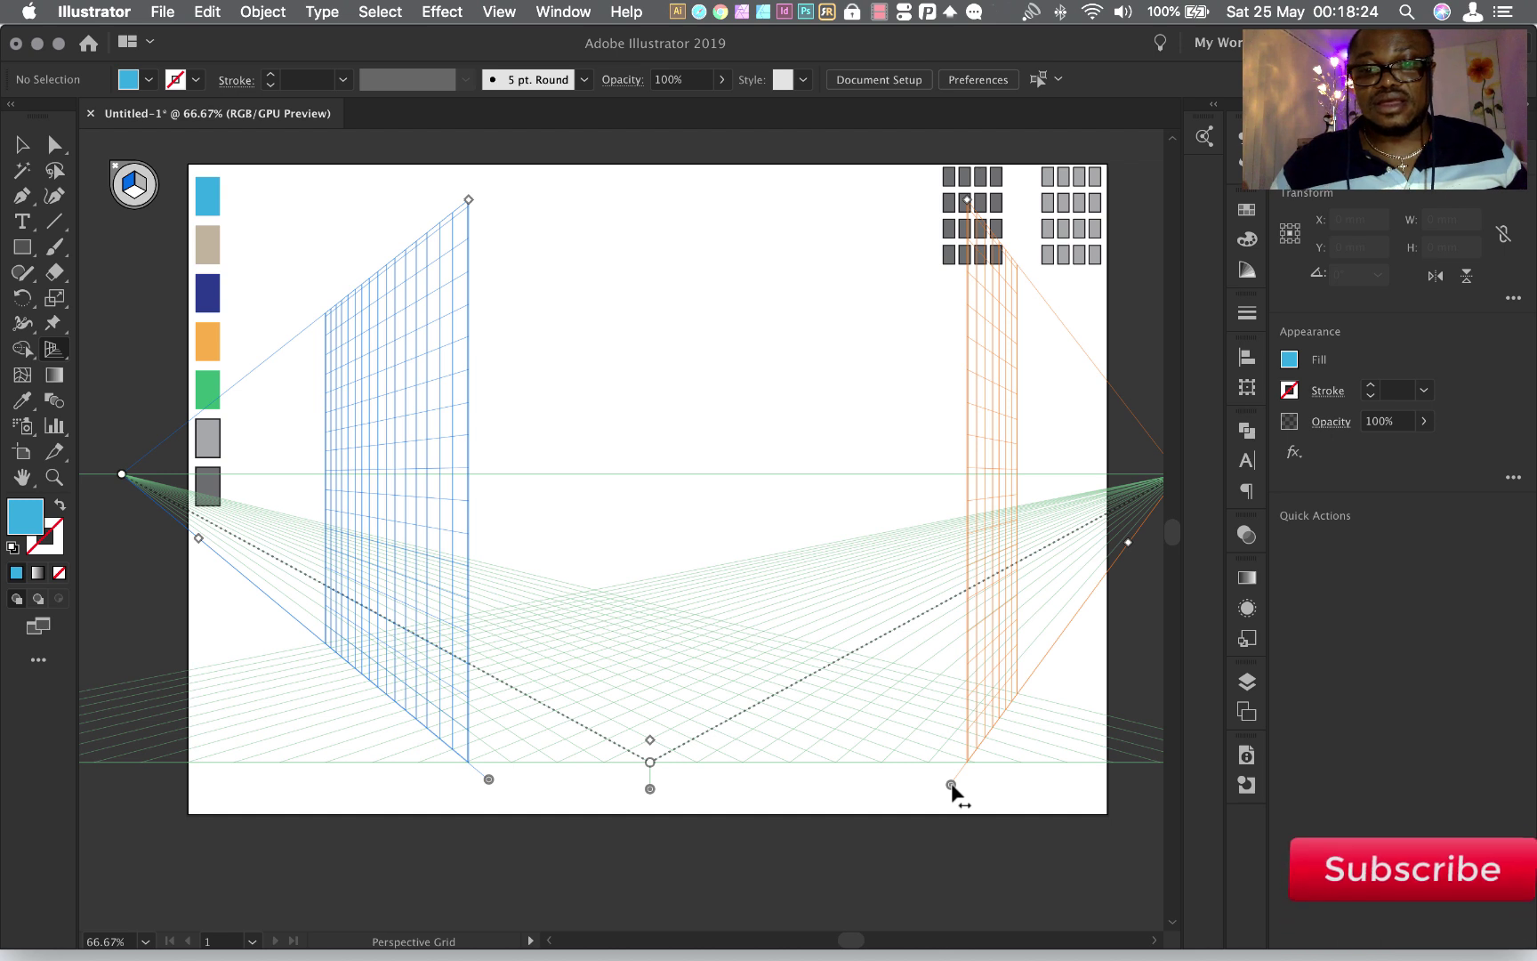
pyautogui.moveTo(951, 783); pyautogui.dragTo(637, 762)
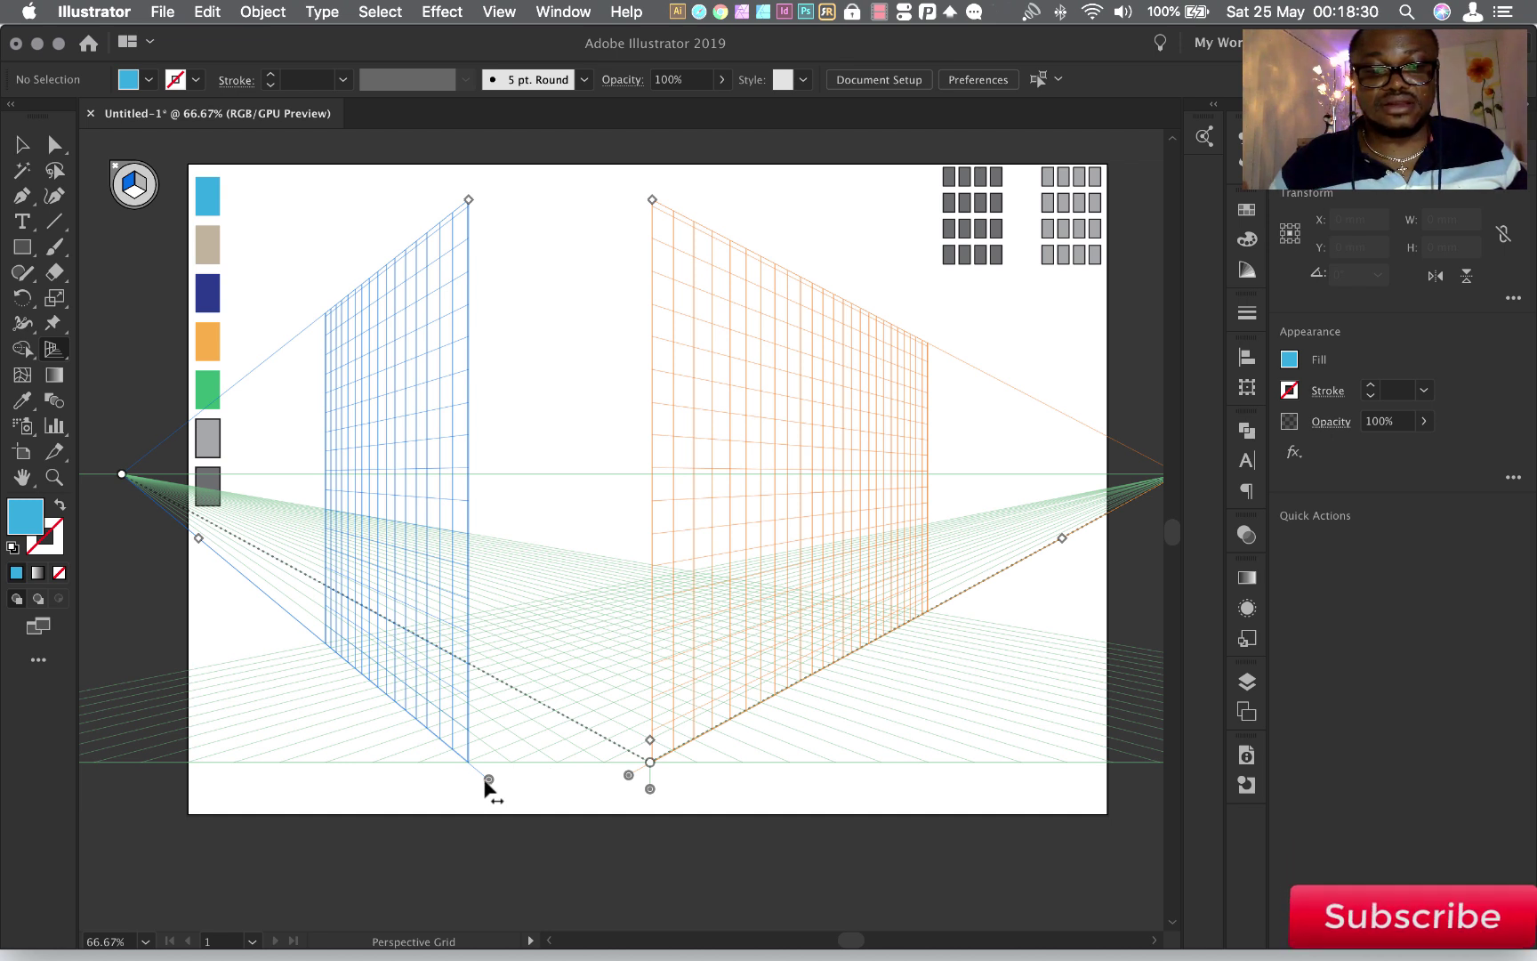
pyautogui.moveTo(484, 780); pyautogui.dragTo(669, 777)
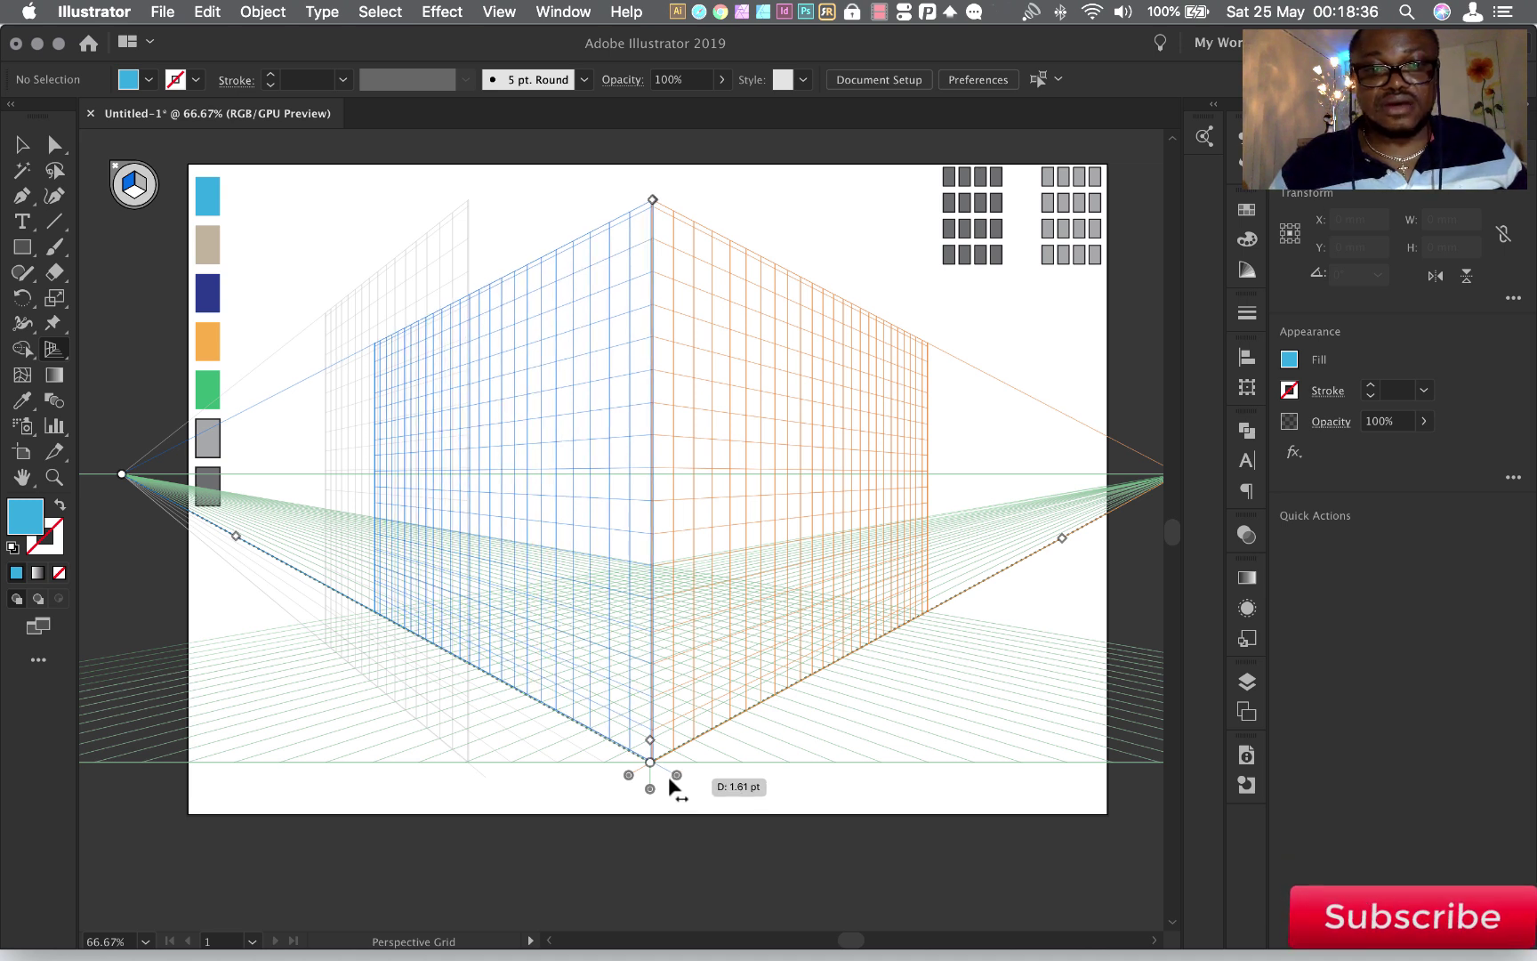
pyautogui.moveTo(668, 776); pyautogui.dragTo(668, 777)
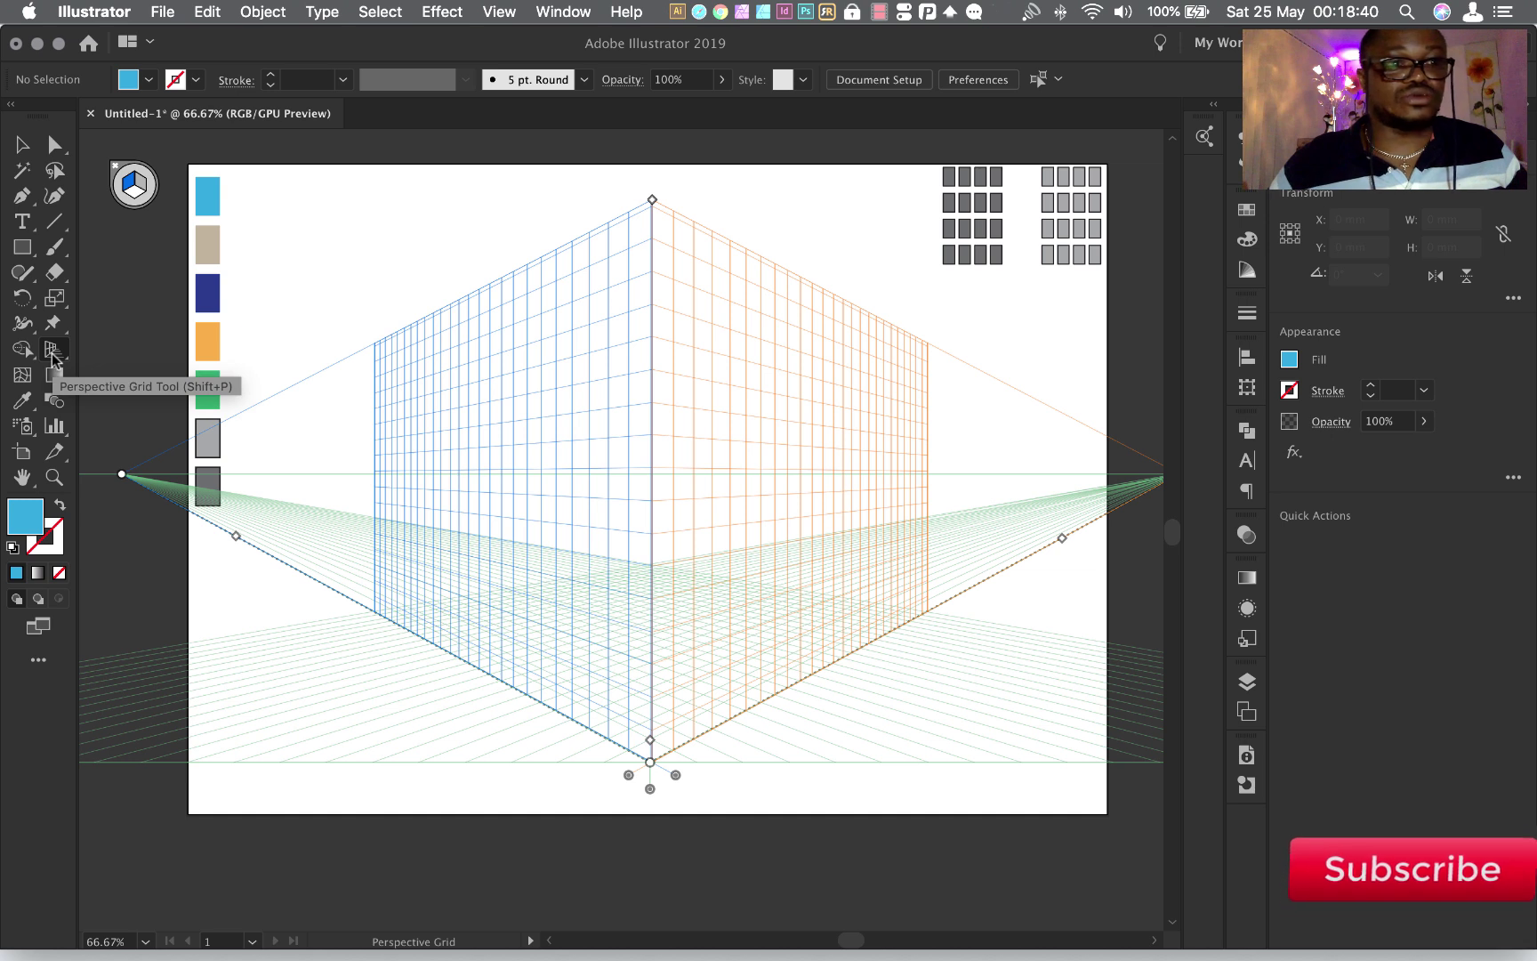
# With the perspective Rectangle tool, draw a tall blue rectangle on the left grid plane
pyautogui.click(53, 358)
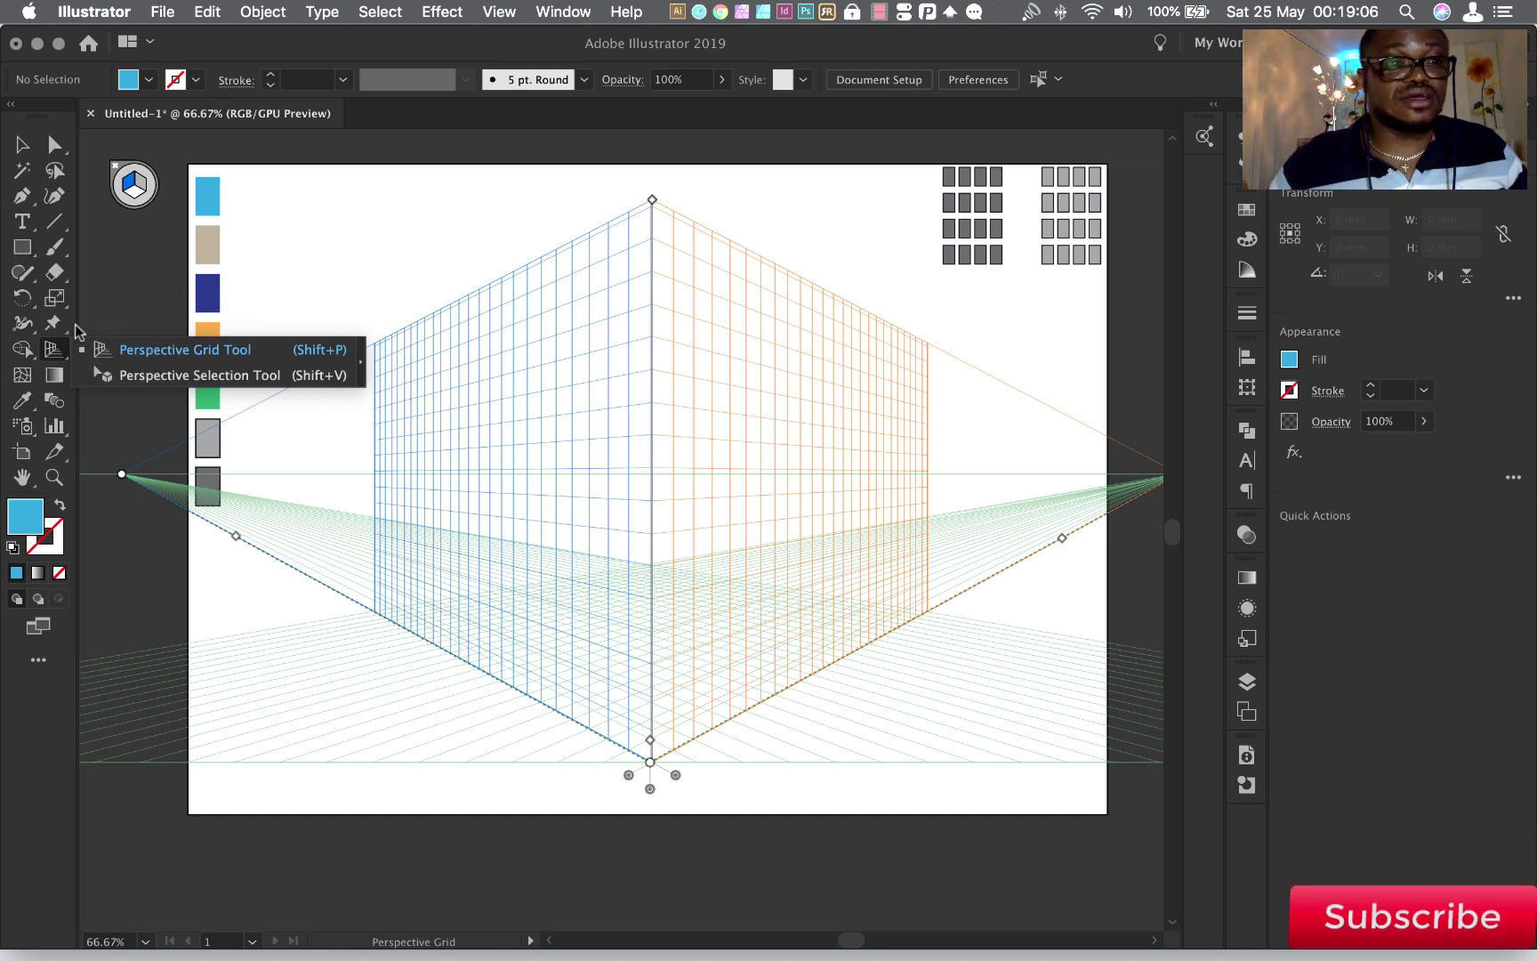
pyautogui.click(20, 249)
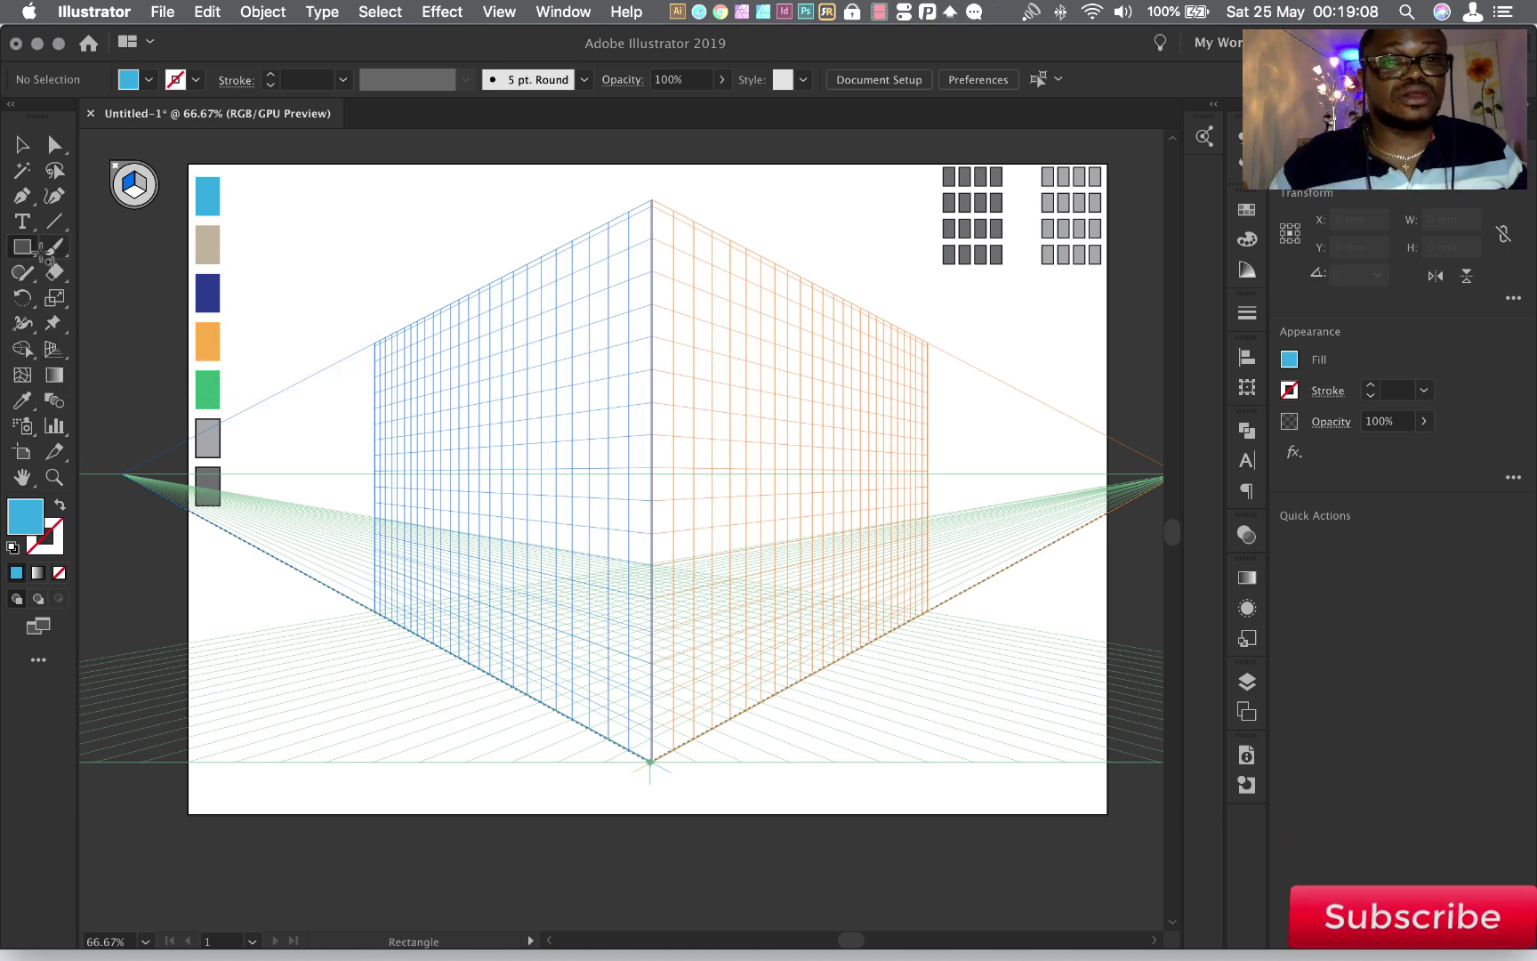
pyautogui.hotkey('shift', 'v')
pyautogui.press('m')
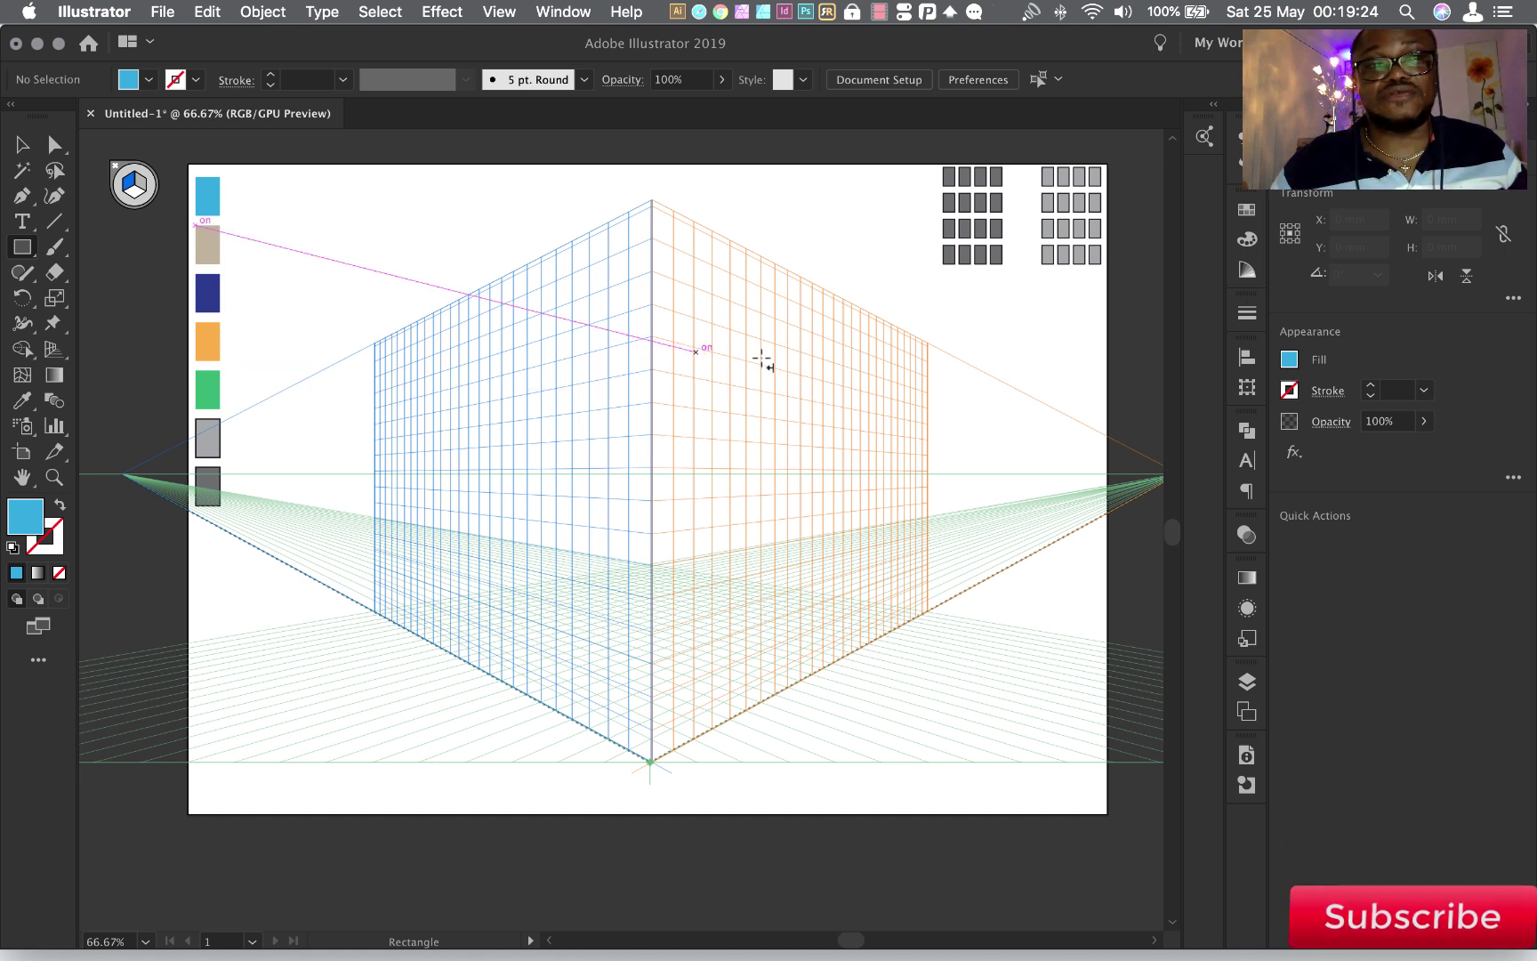
pyautogui.hotkey('shift', 'v')
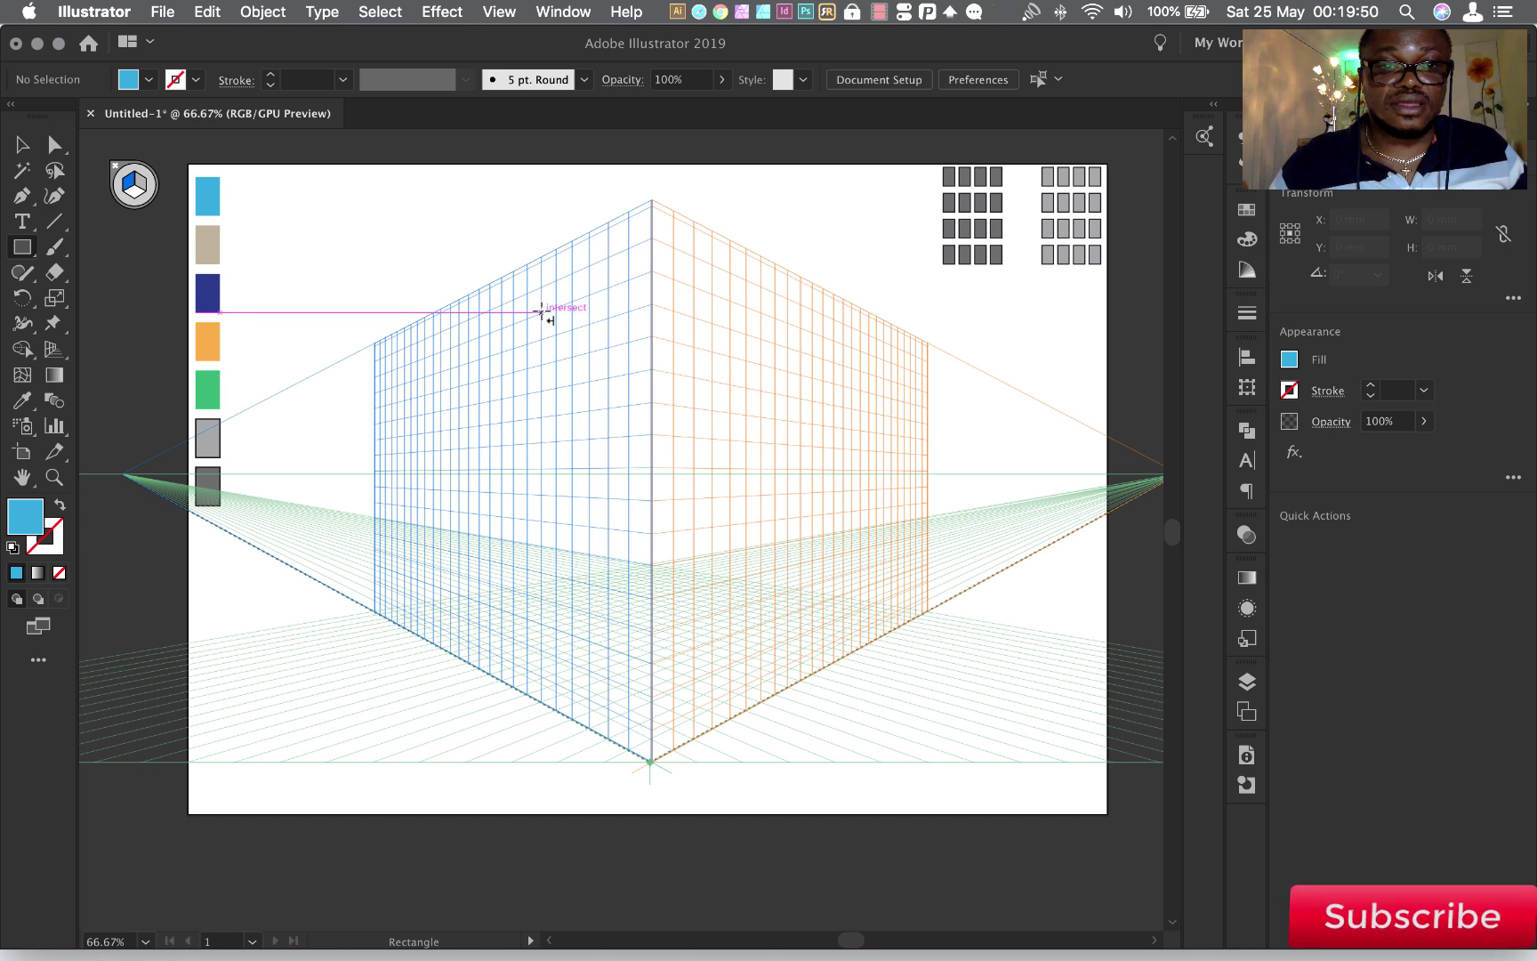
pyautogui.moveTo(541, 312)
pyautogui.mouseDown()
pyautogui.moveTo(601, 527)
pyautogui.moveTo(590, 674)
pyautogui.mouseUp()
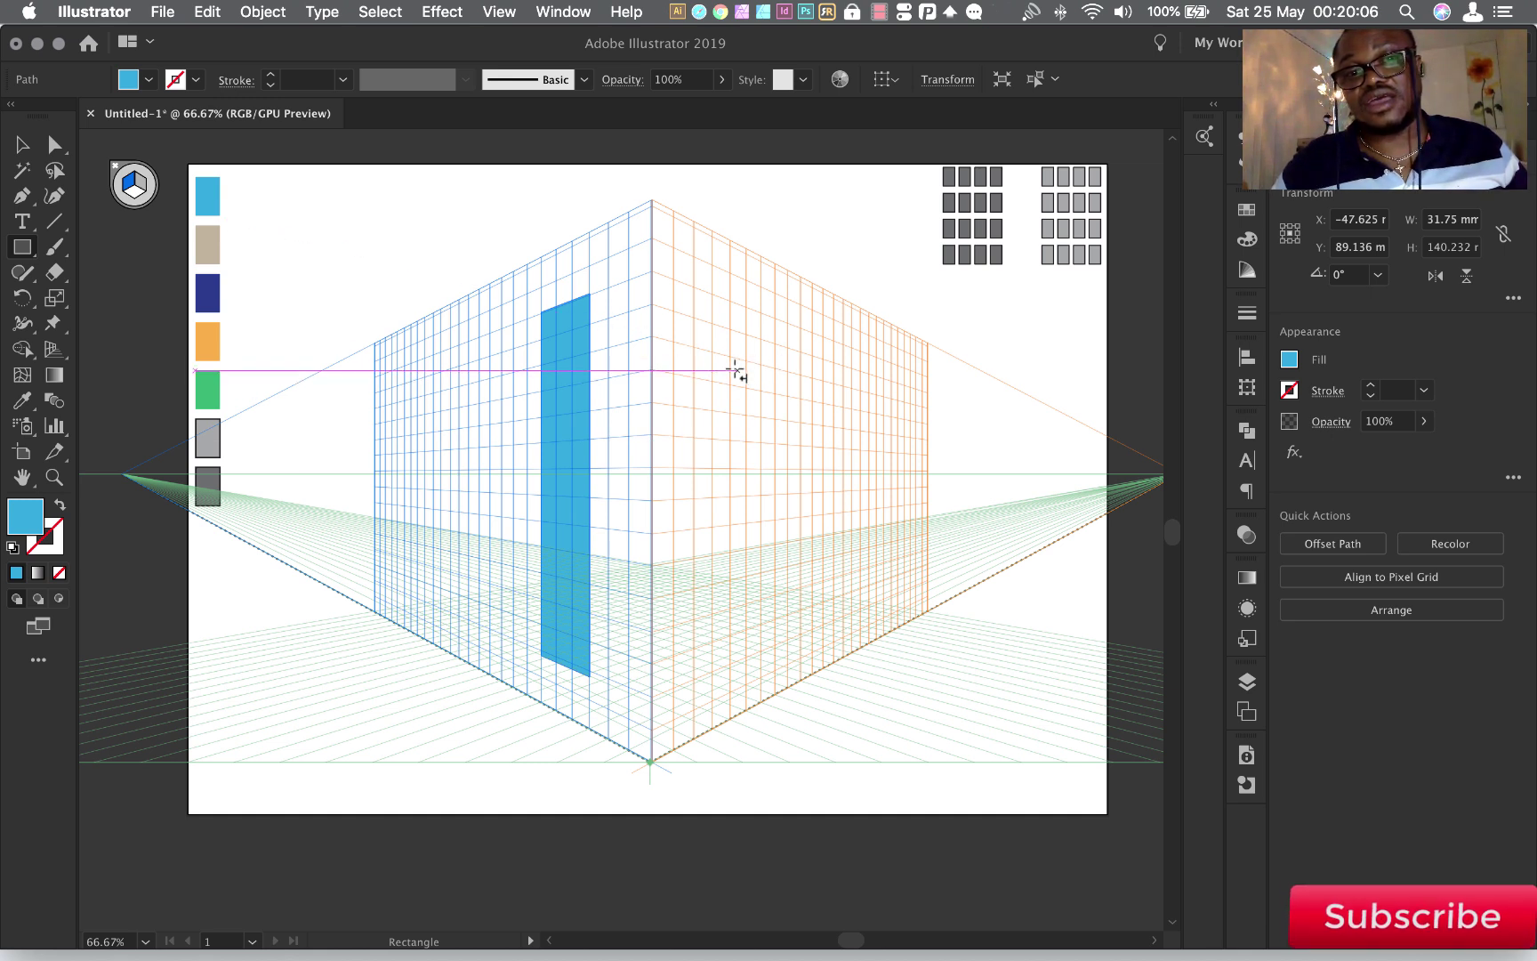
# Draw the right-side face on the right plane, starting from the first face's top-right corner
pyautogui.click(138, 188)
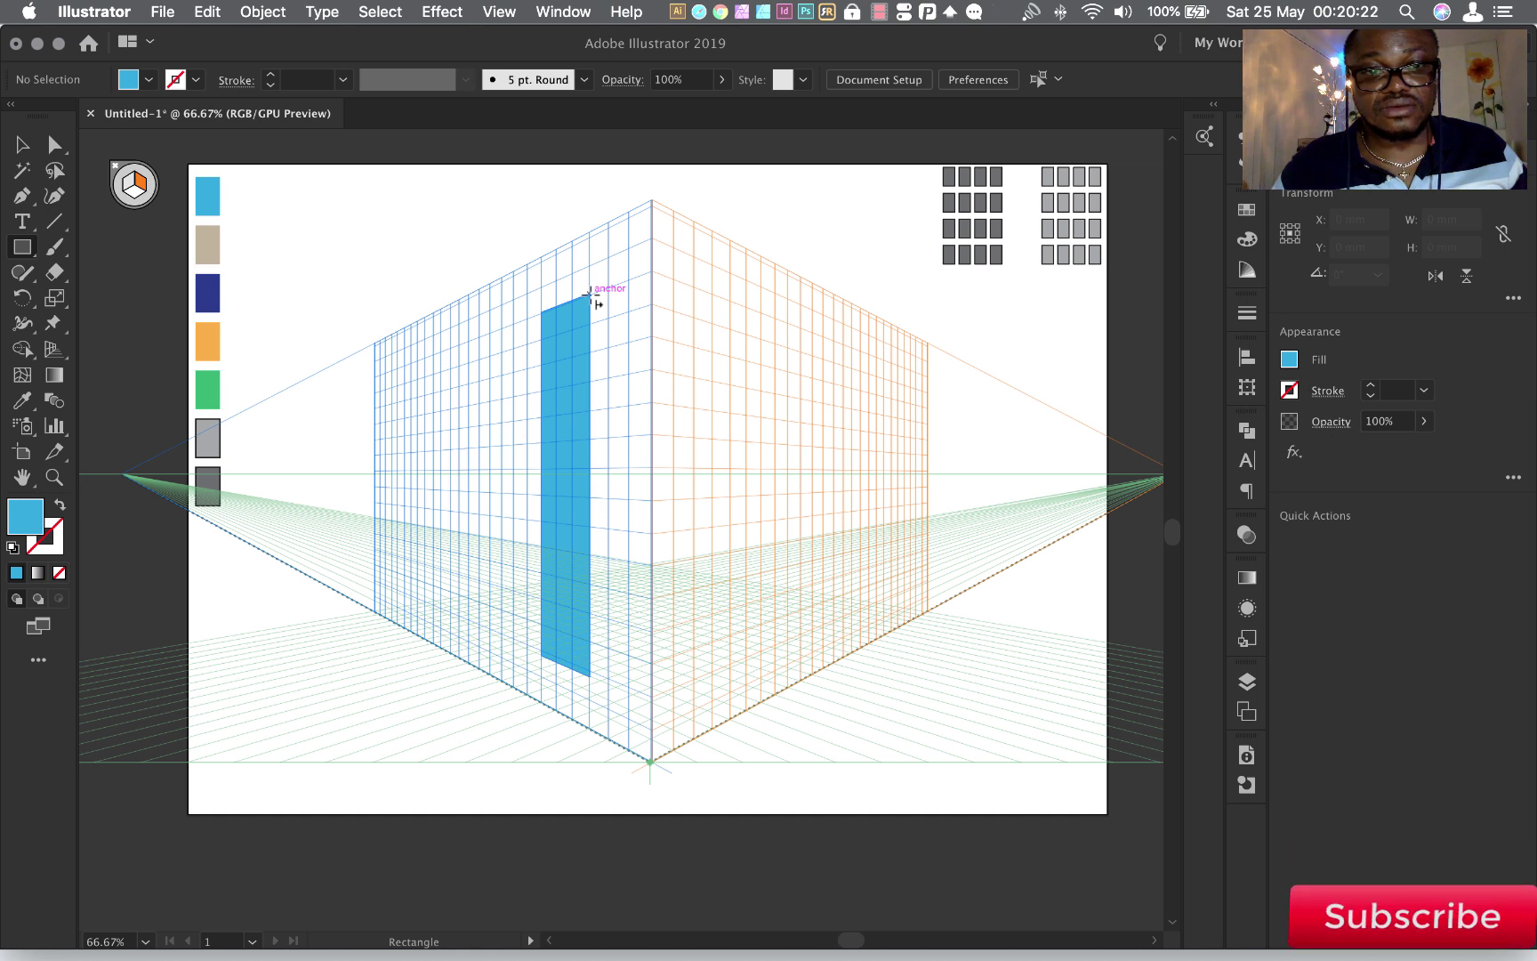
pyautogui.moveTo(590, 293); pyautogui.dragTo(639, 668)
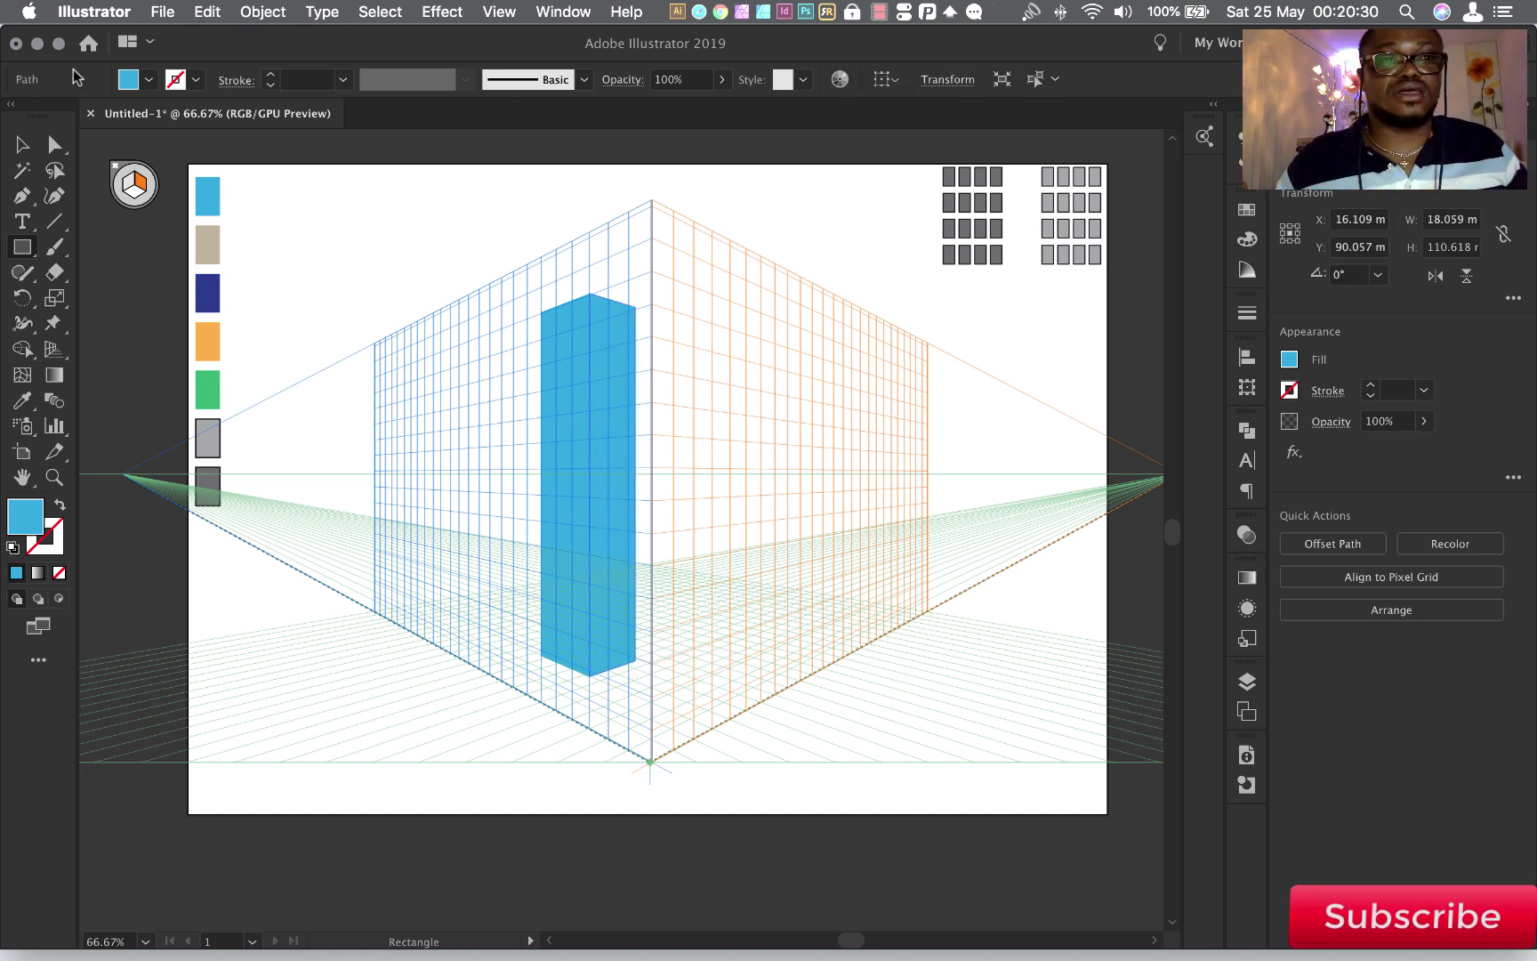
pyautogui.click(24, 145)
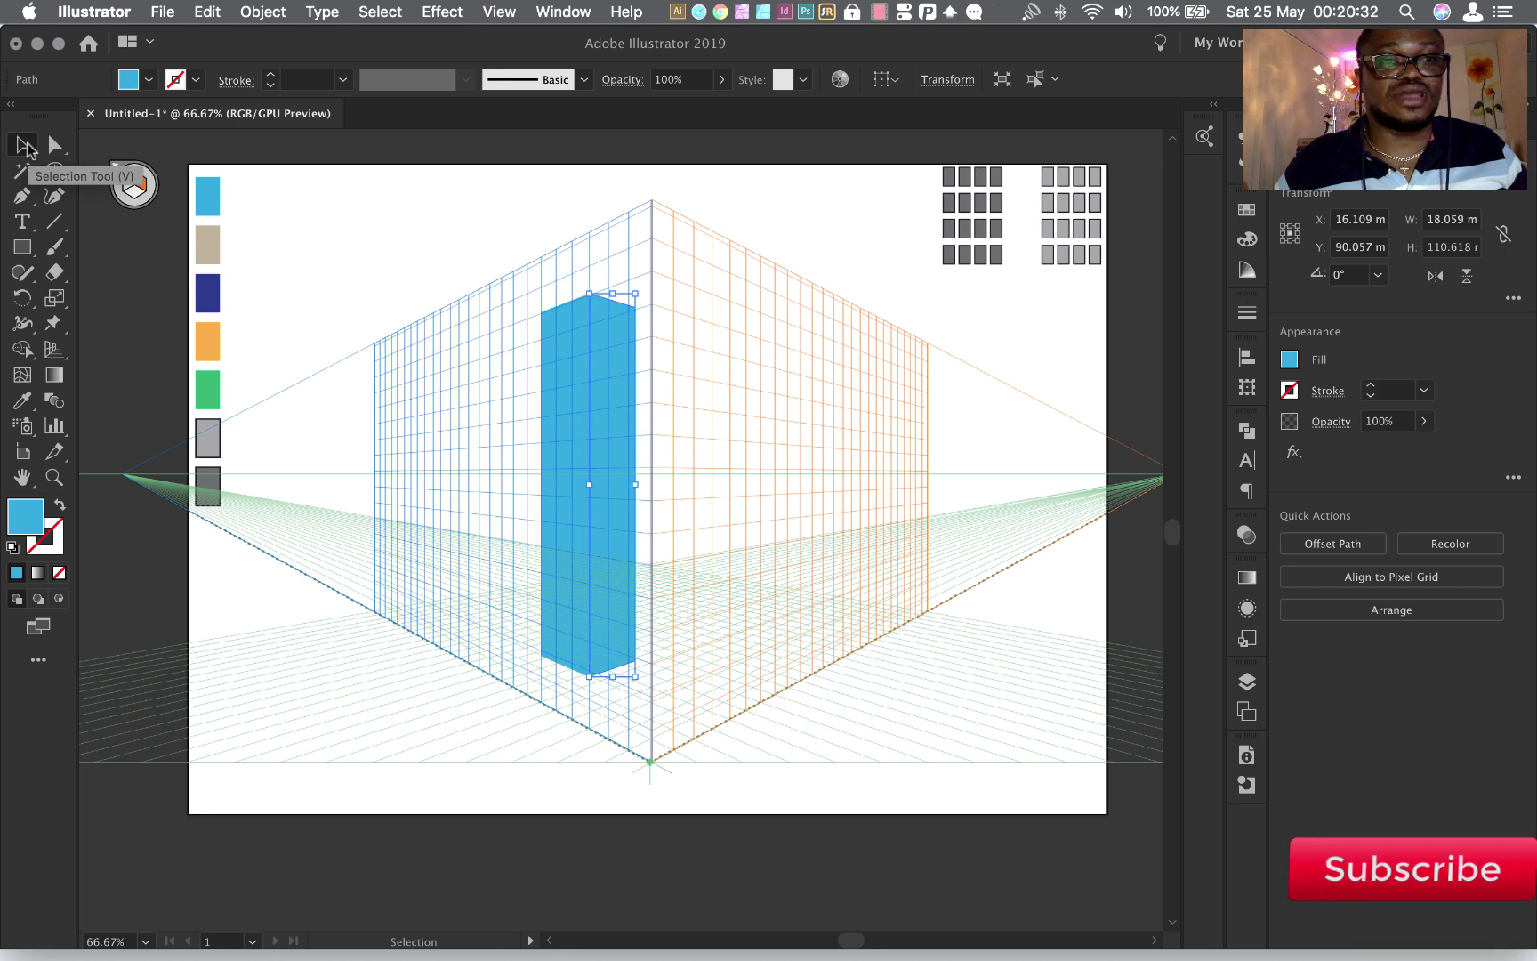
# Give both blue building faces a black 0.25 pt stroke
pyautogui.keyDown('shift'); pyautogui.click(572, 392); pyautogui.keyUp('shift')
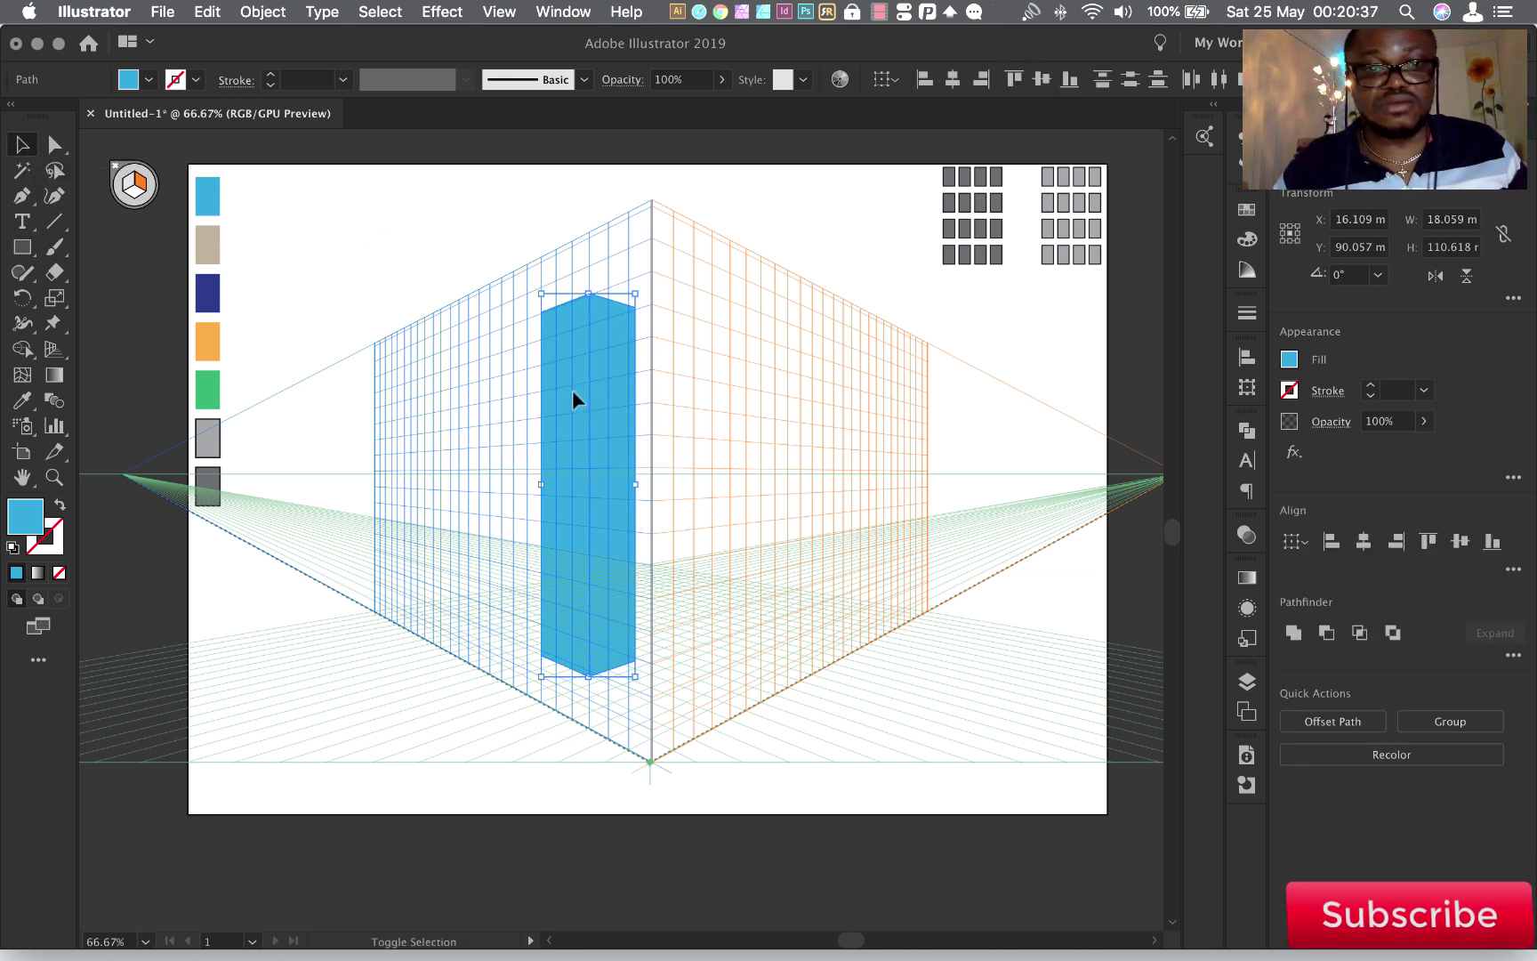
pyautogui.click(198, 80)
pyautogui.click(60, 115)
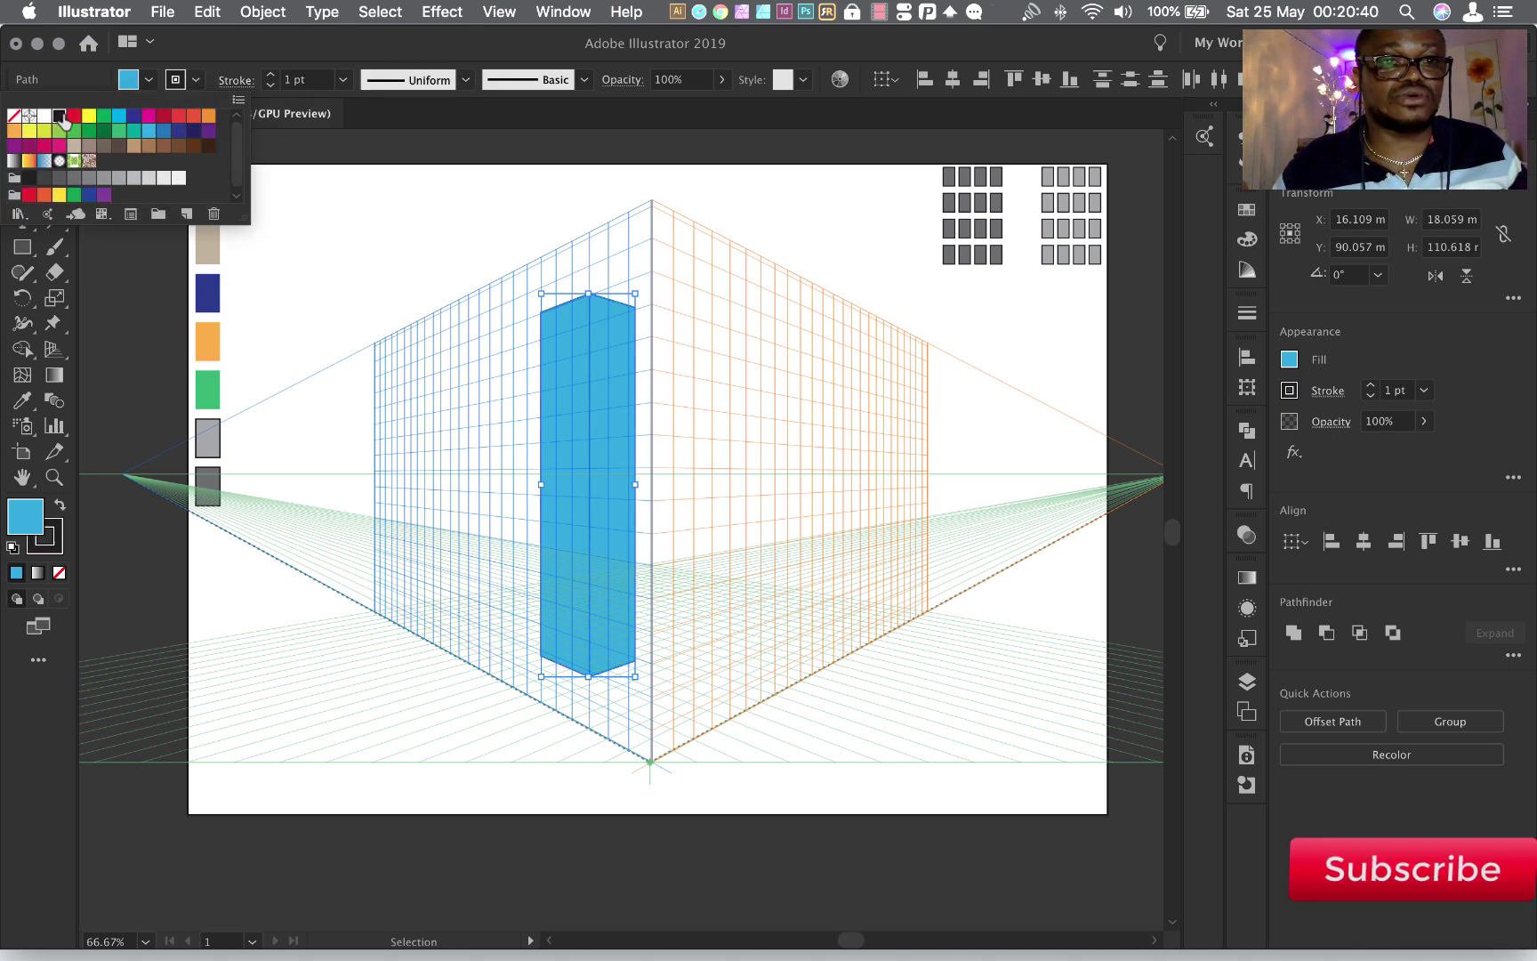
pyautogui.click(344, 81)
pyautogui.click(344, 82)
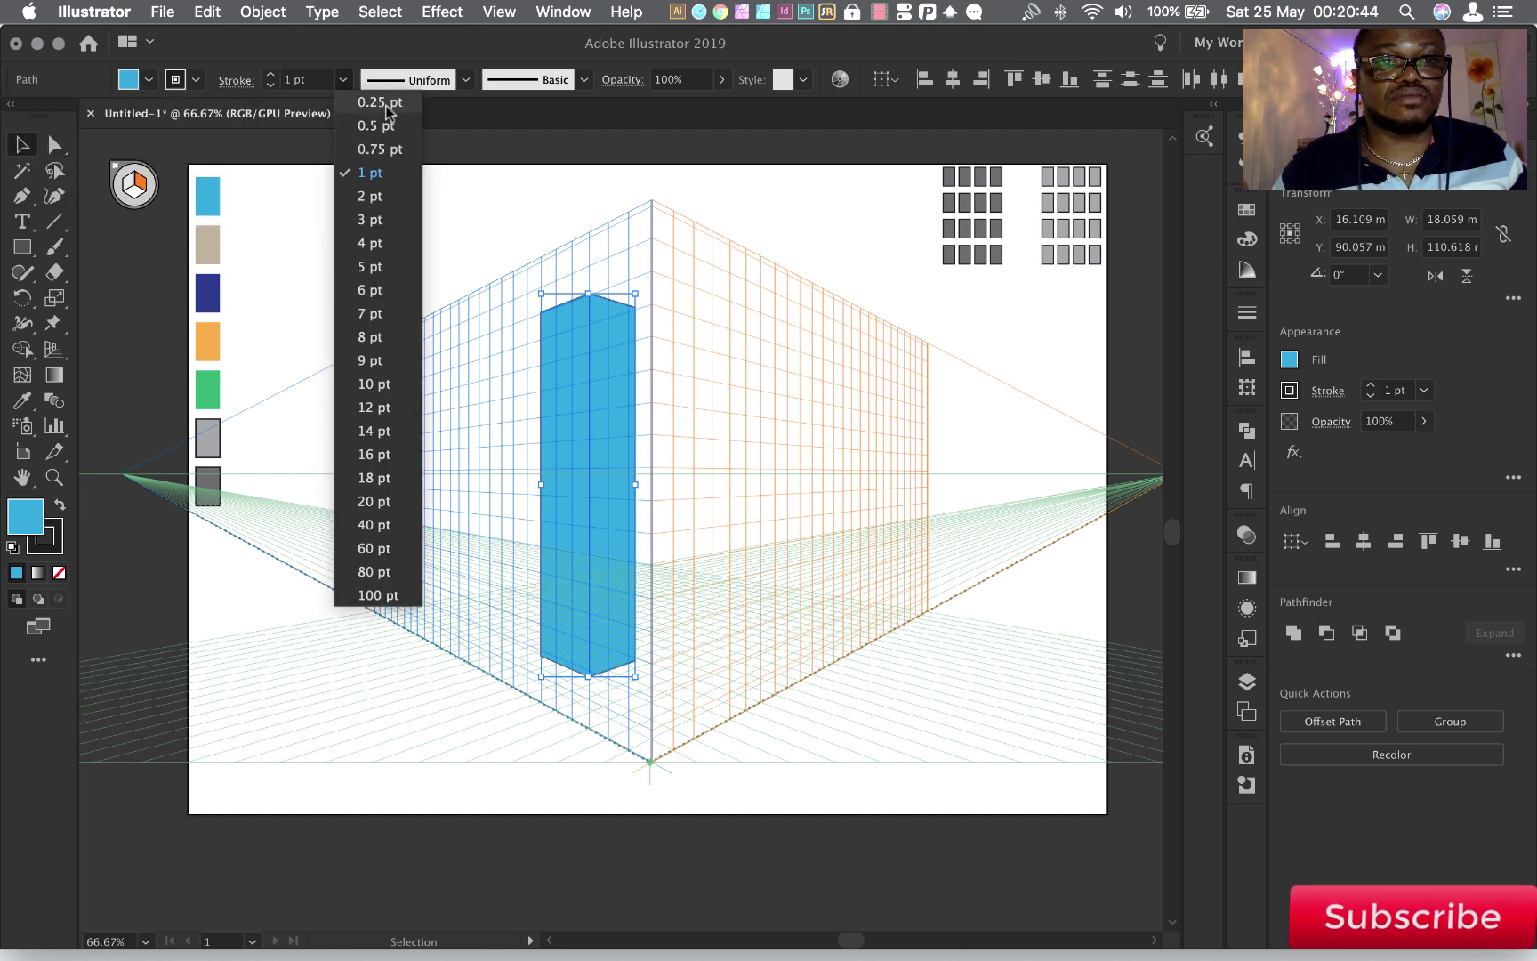
pyautogui.click(383, 98)
pyautogui.click(506, 201)
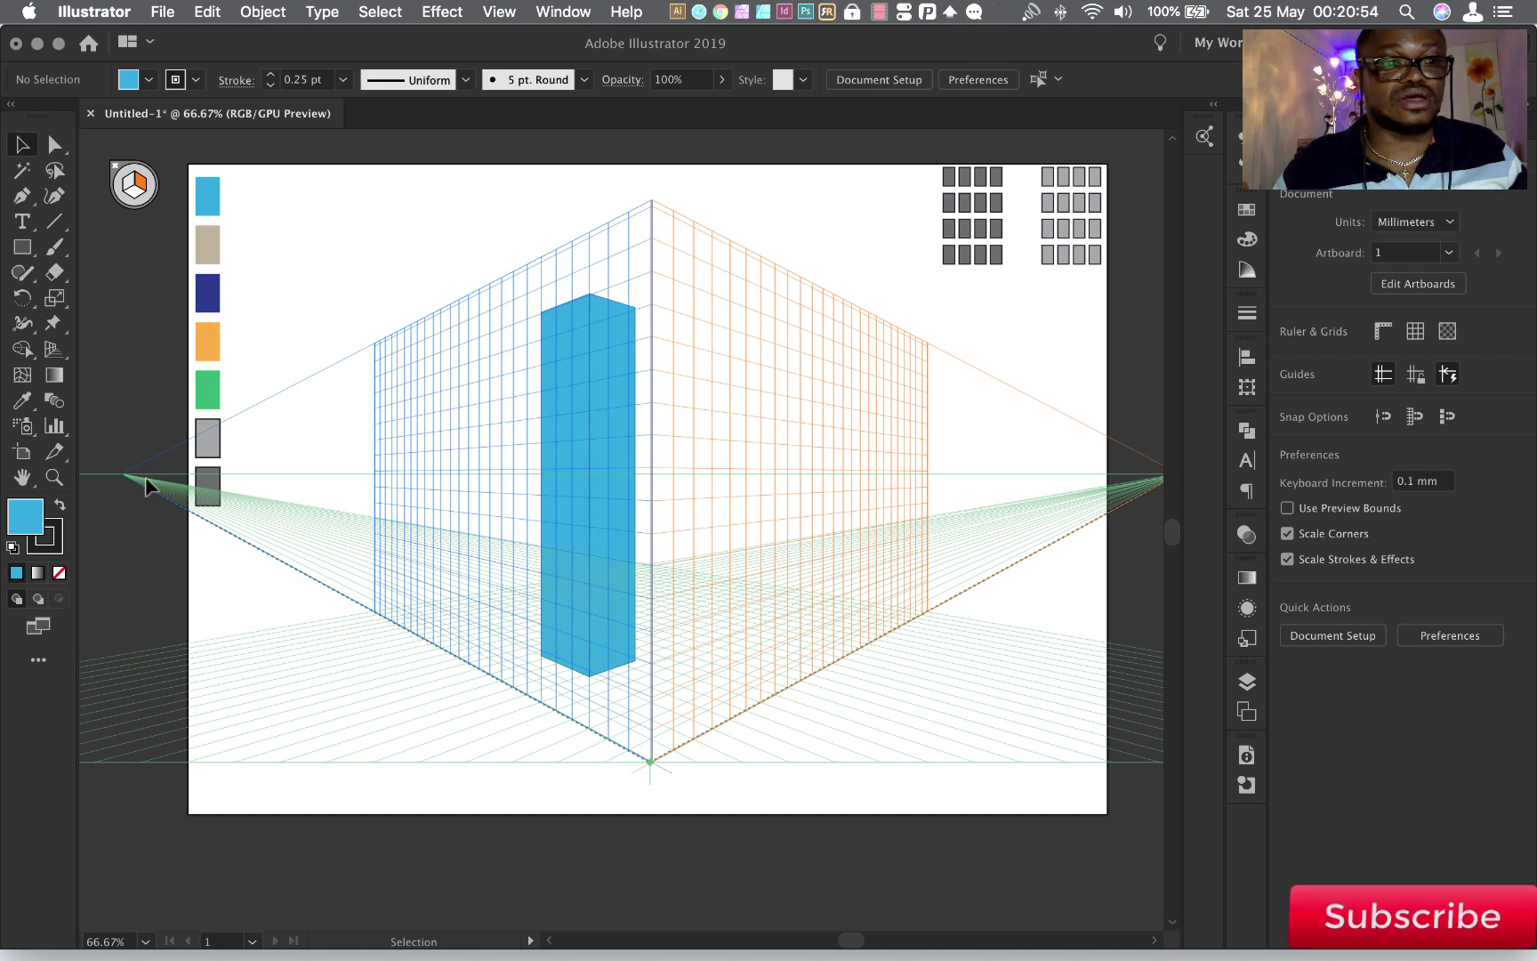
pyautogui.click(56, 478)
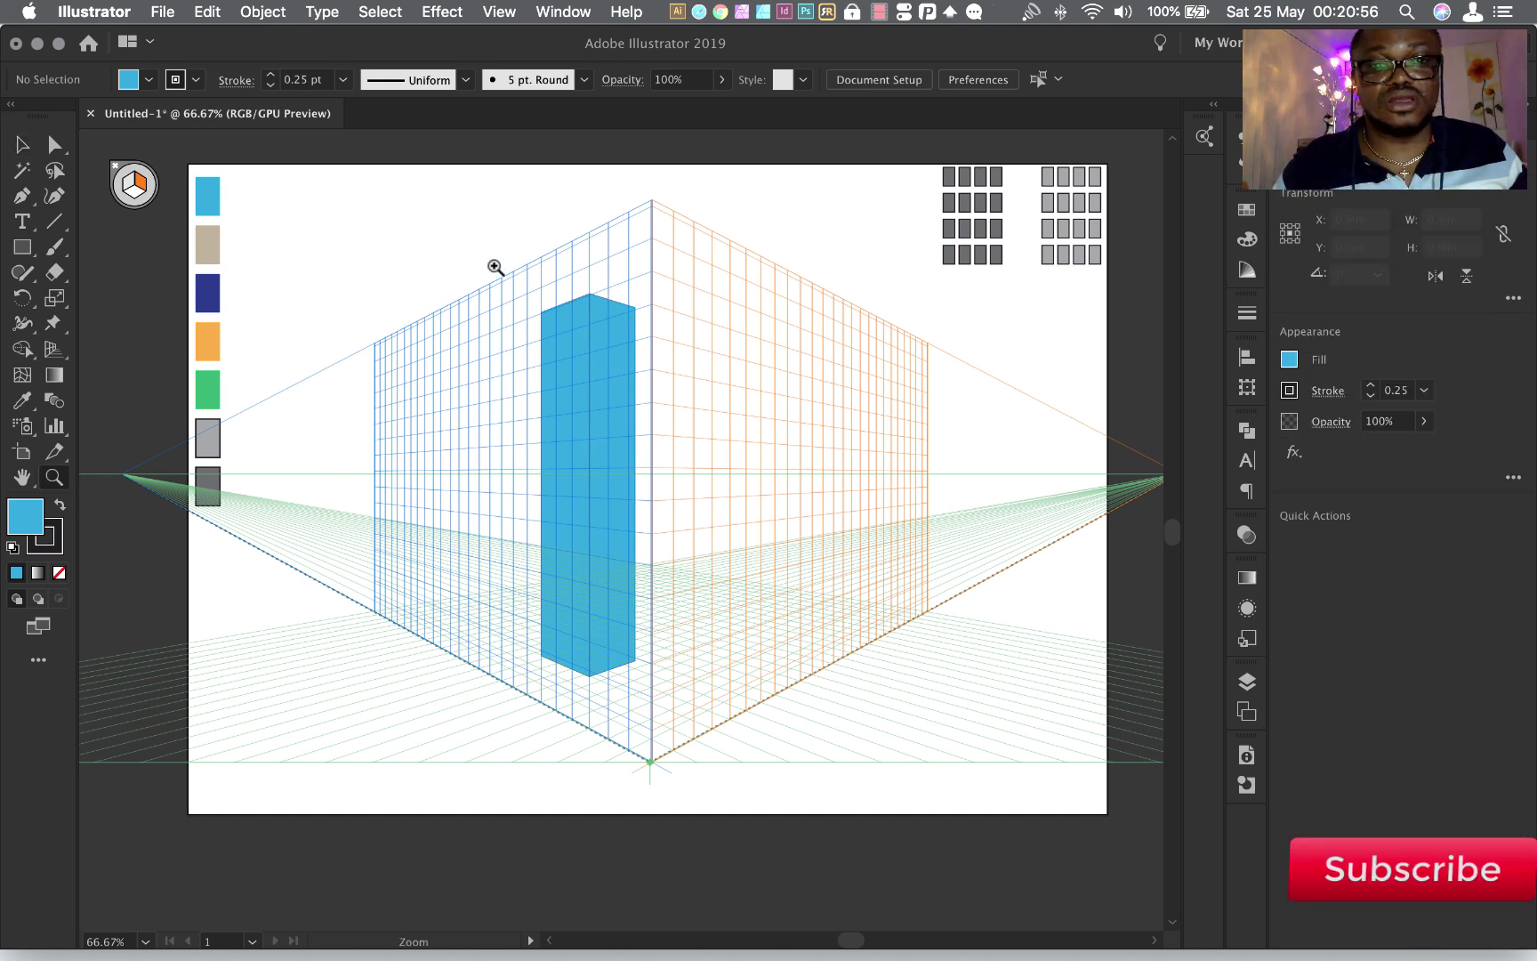
# Zoom into the tower top and draw a thin roof band above the left face
pyautogui.moveTo(494, 265); pyautogui.dragTo(679, 365)
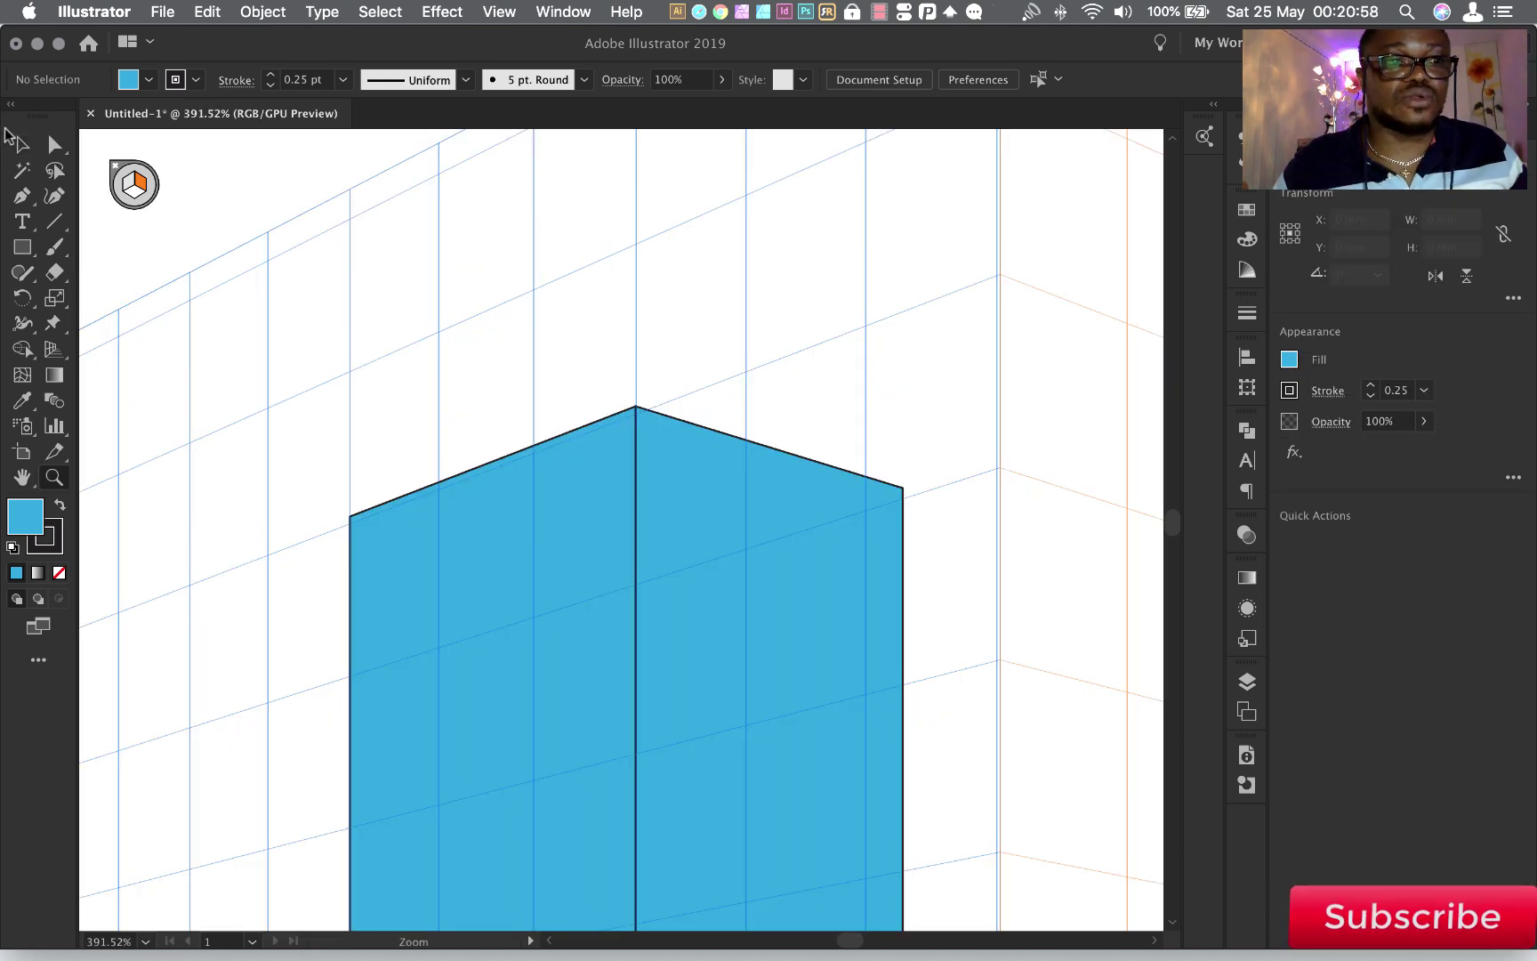
pyautogui.click(21, 143)
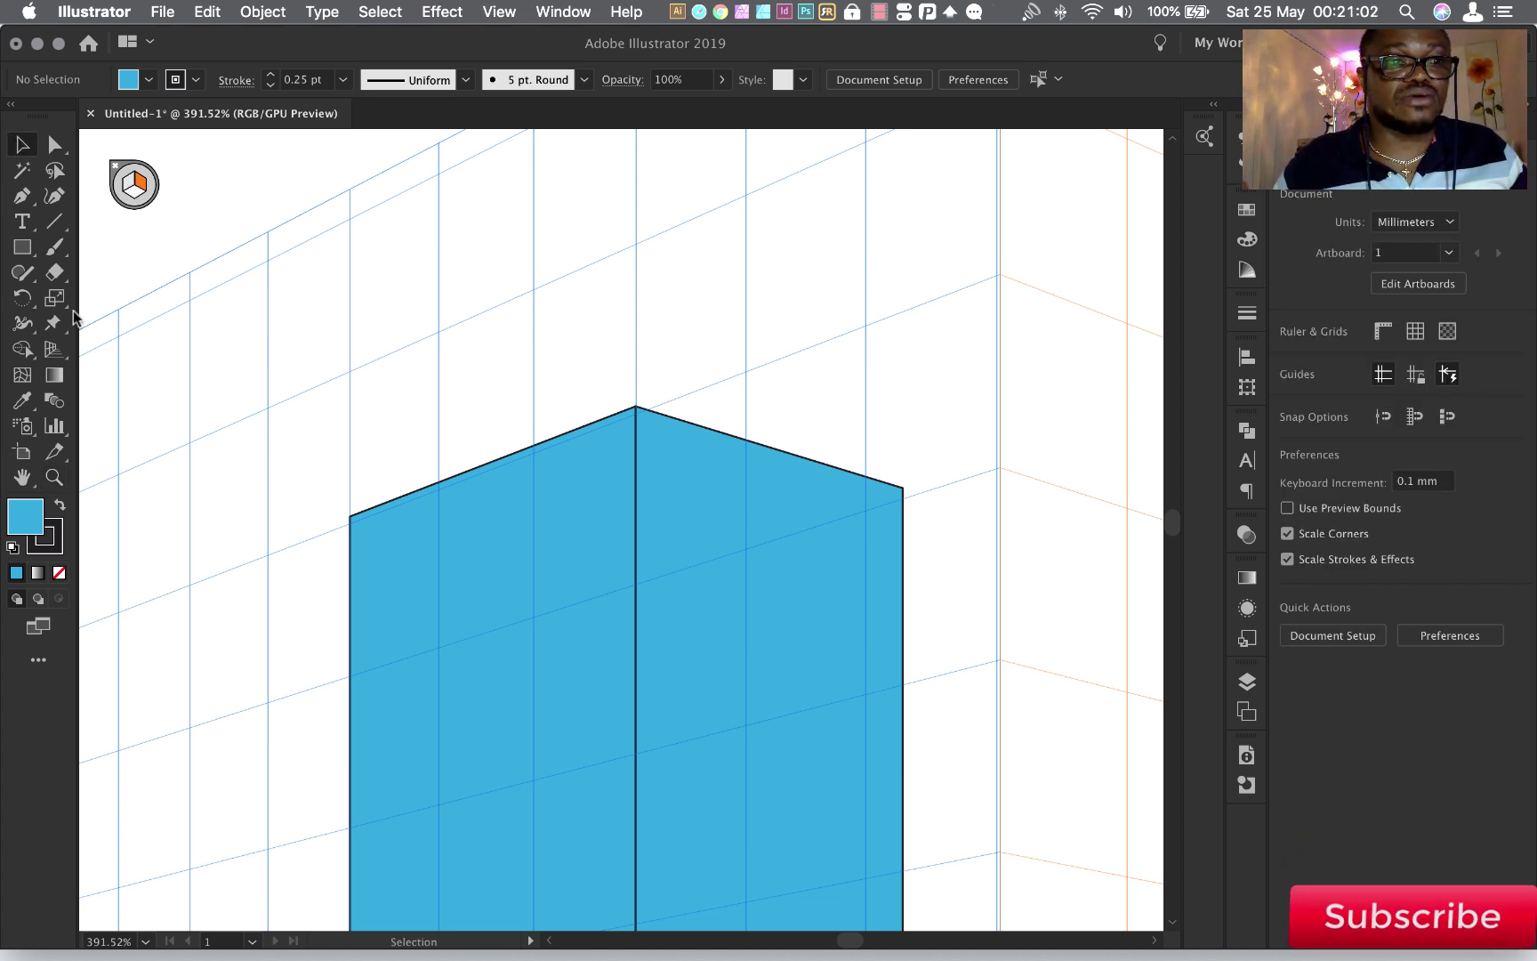
pyautogui.click(56, 348)
pyautogui.click(127, 187)
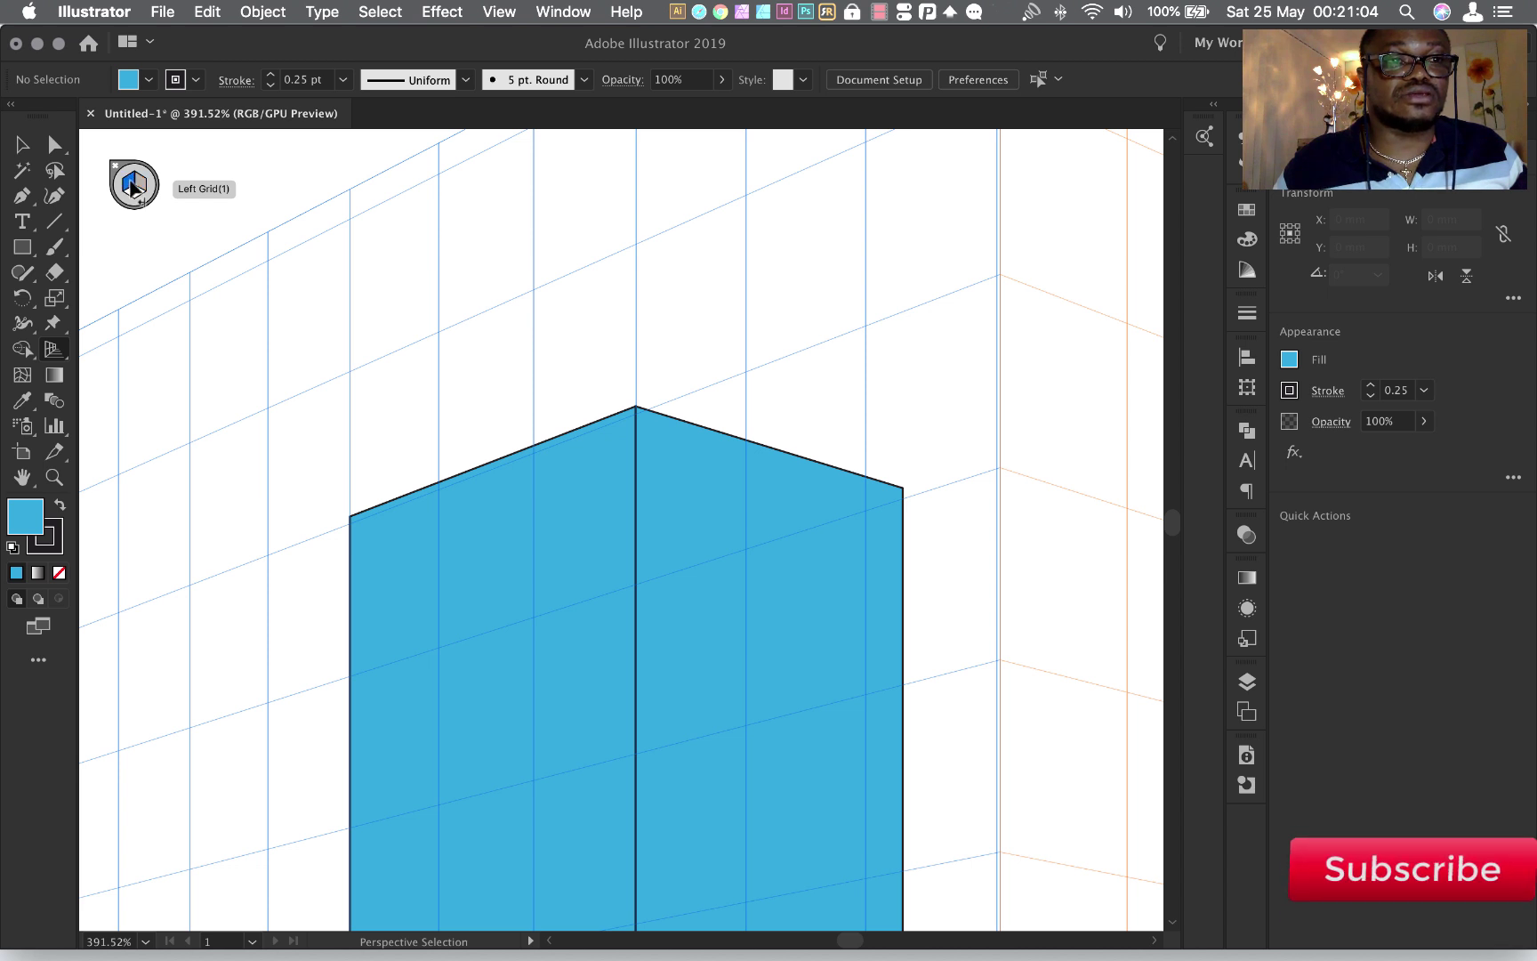
pyautogui.click(23, 249)
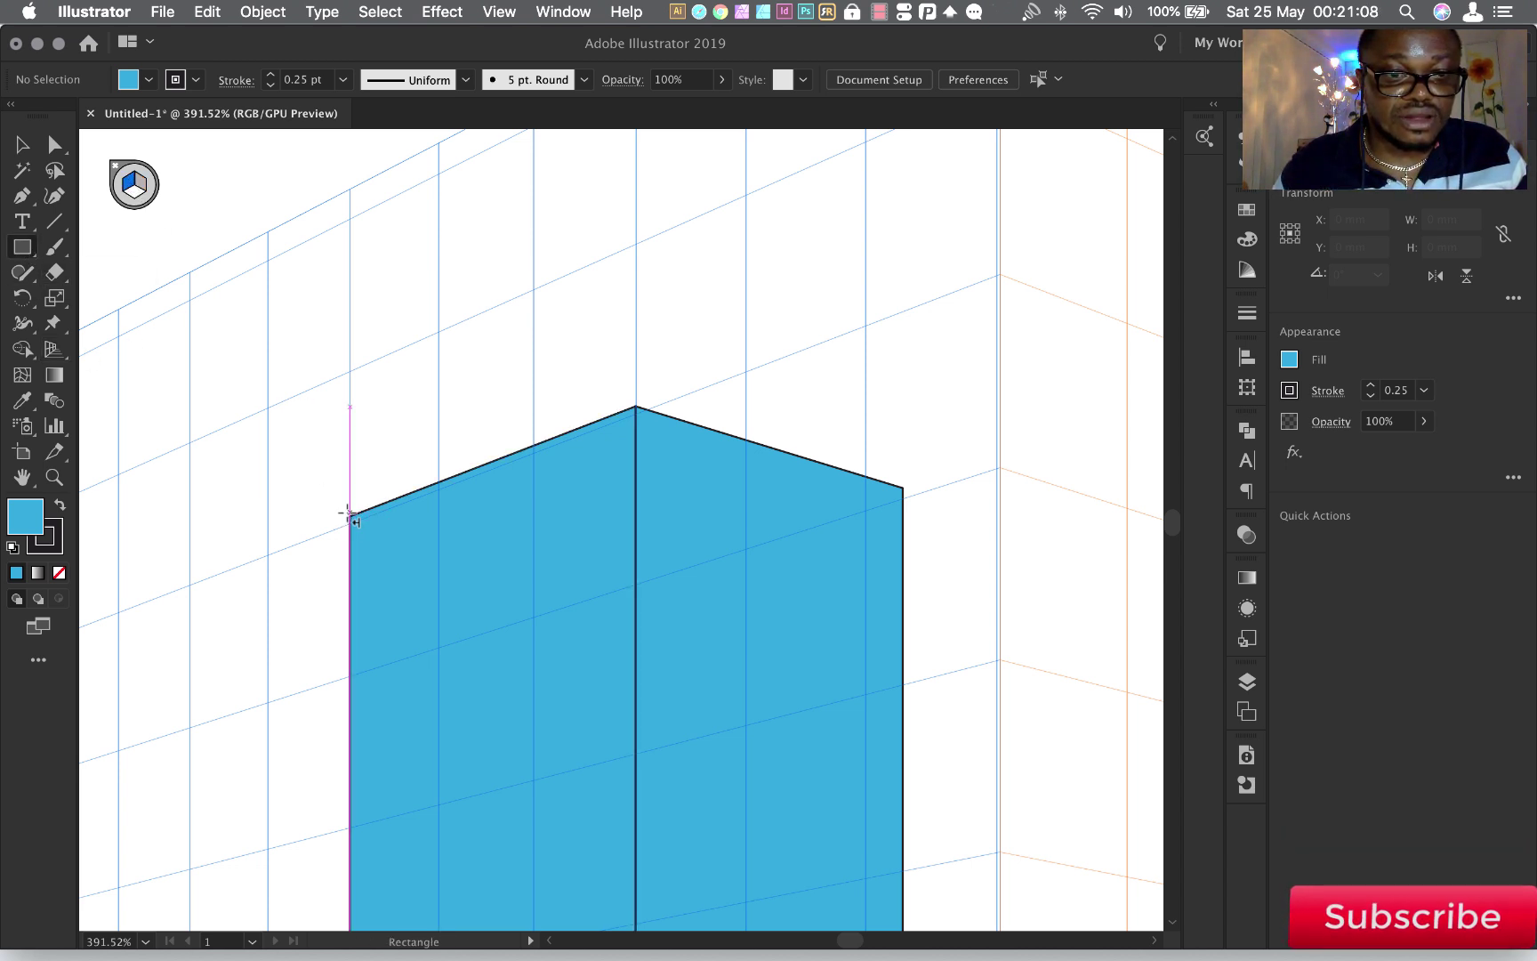
pyautogui.moveTo(349, 514); pyautogui.dragTo(635, 338)
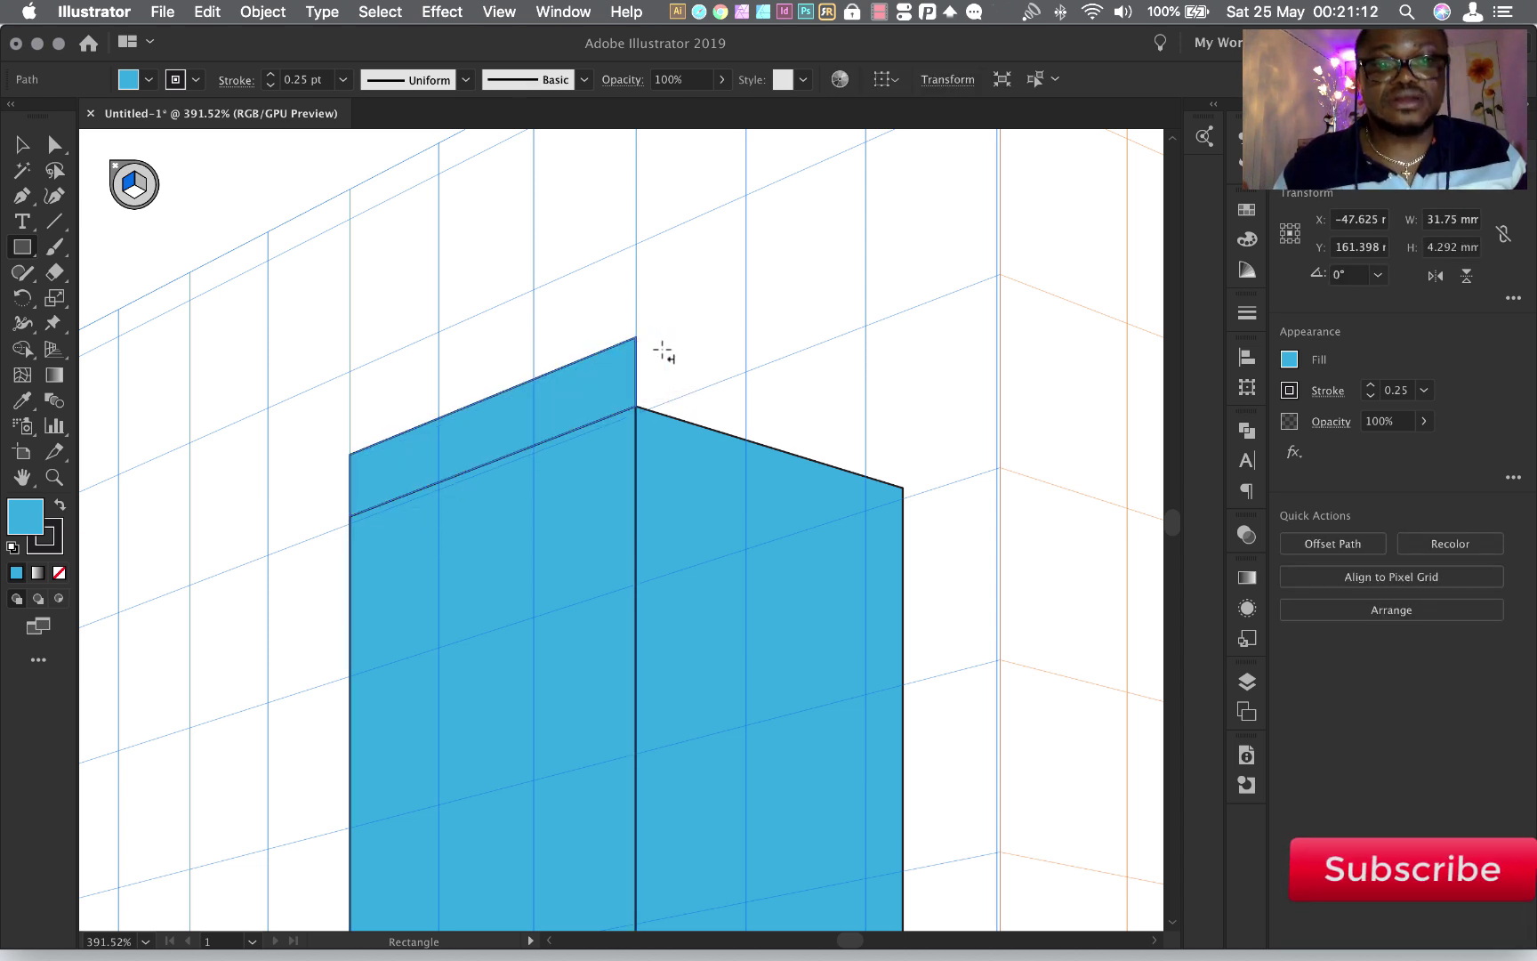
# Draw a matching thin roof band above the right face on the right plane
pyautogui.click(143, 186)
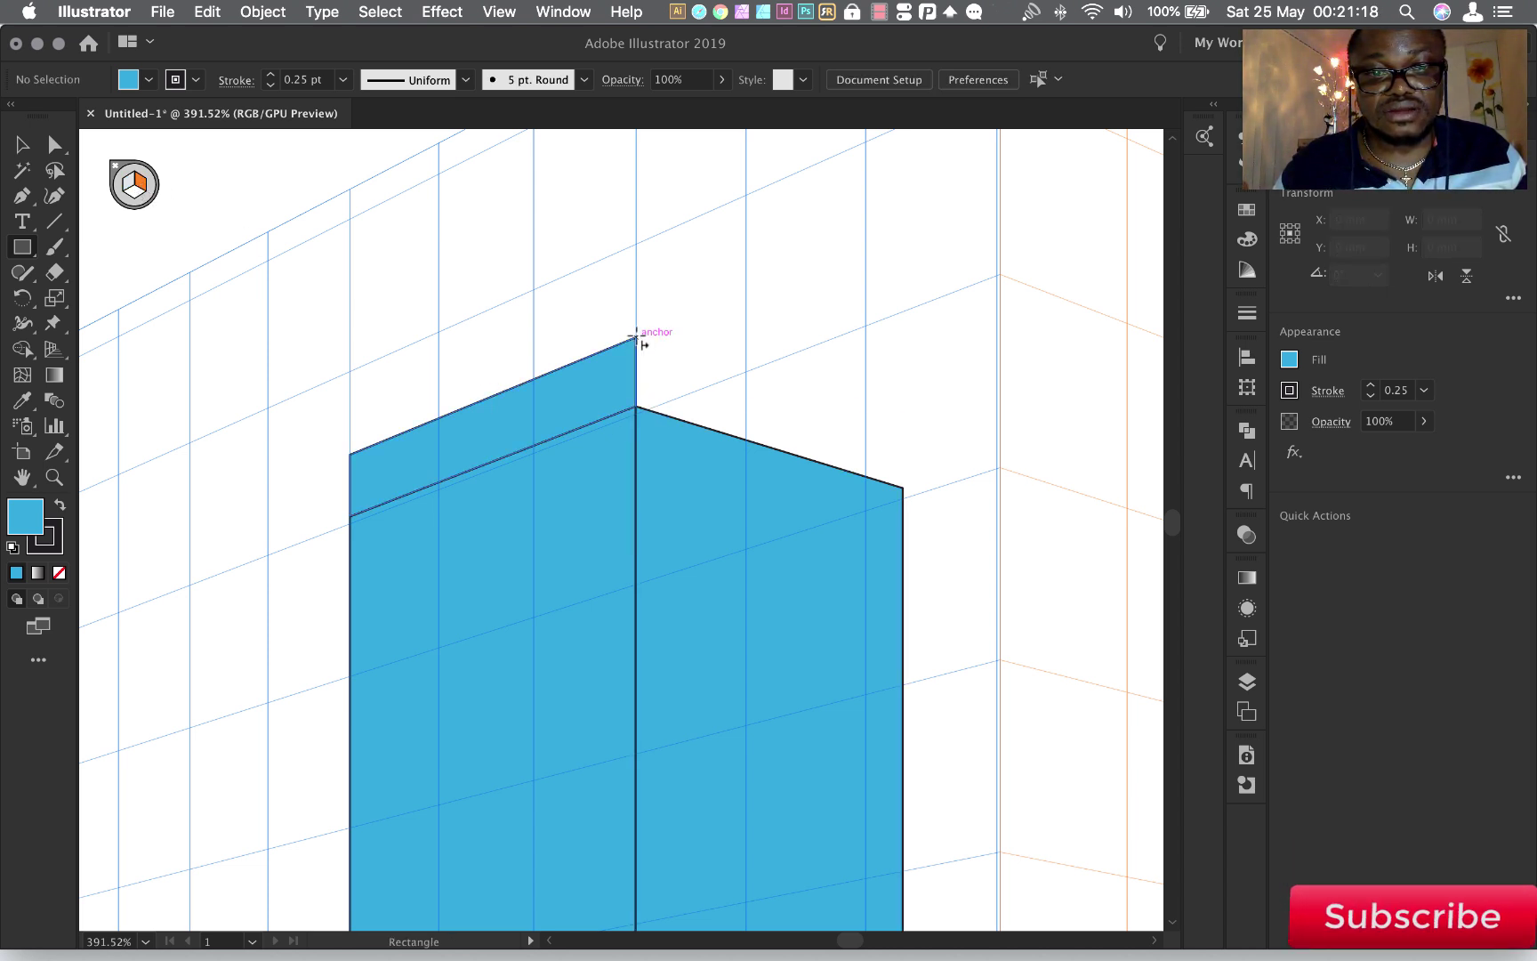
pyautogui.moveTo(636, 337); pyautogui.dragTo(903, 487)
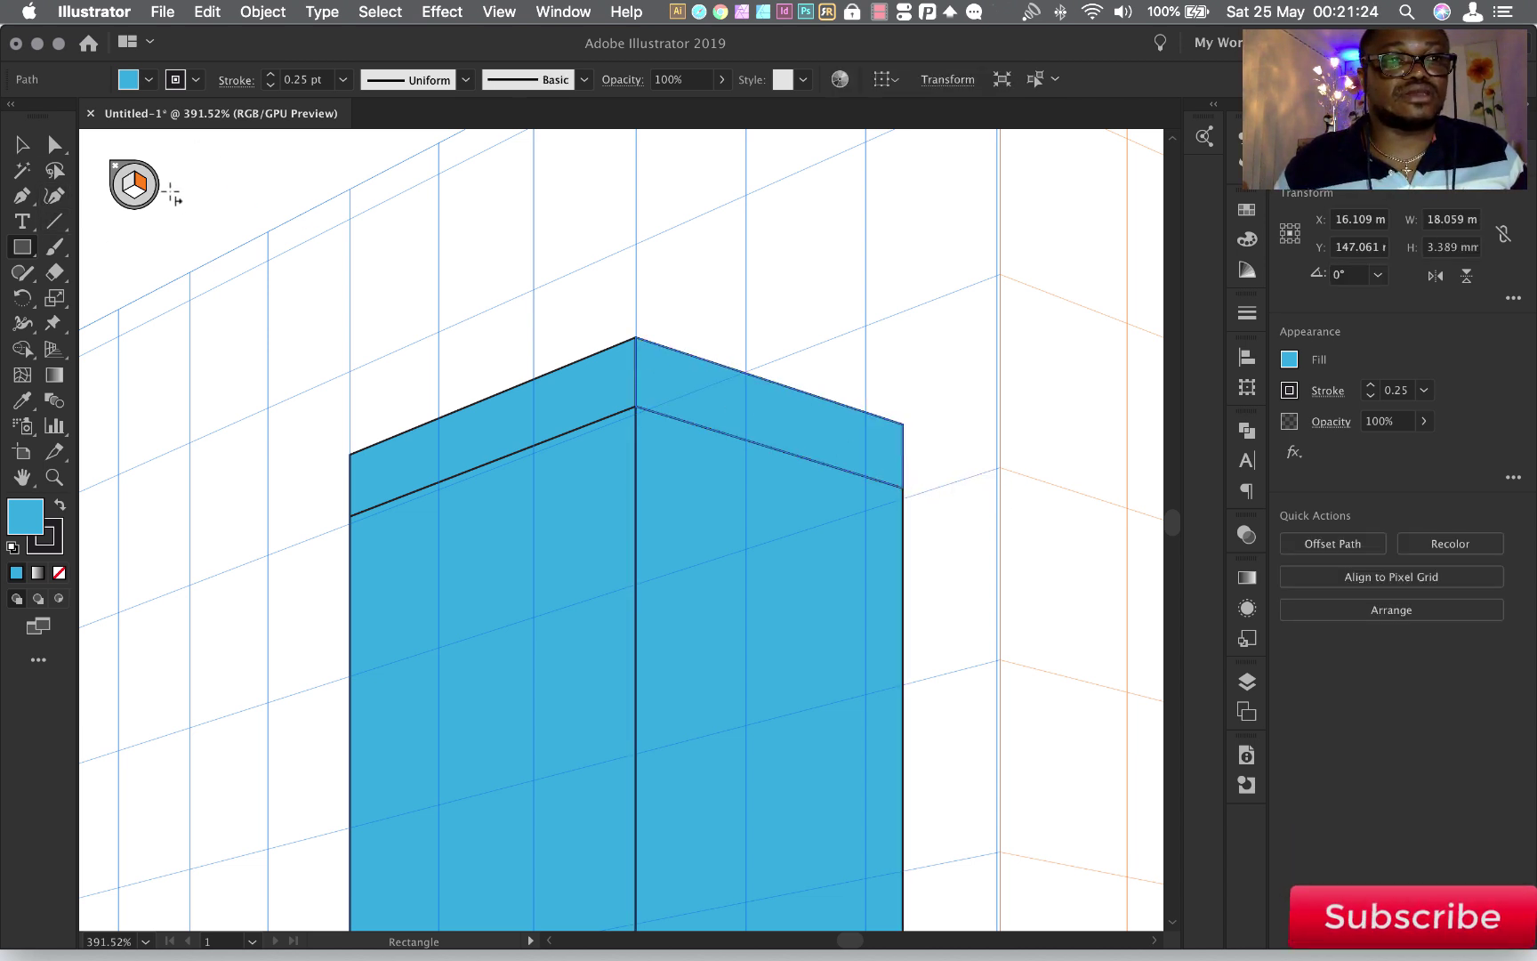
pyautogui.click(148, 81)
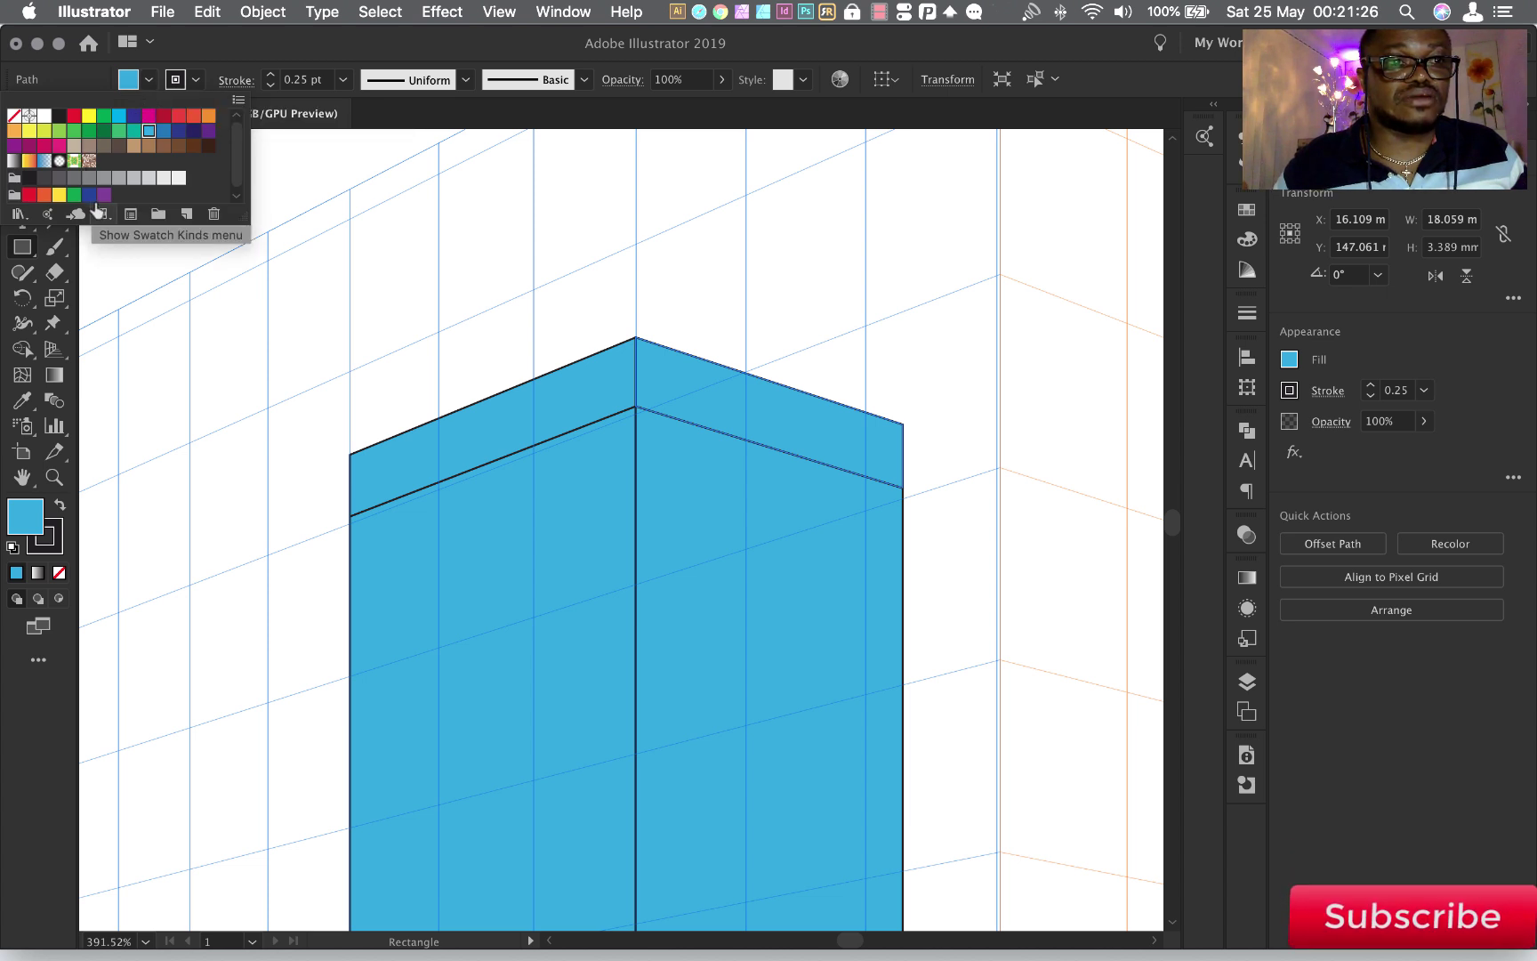
# Fill the right roof band with a grey swatch and eyedropper the grey onto the left band
pyautogui.click(90, 178)
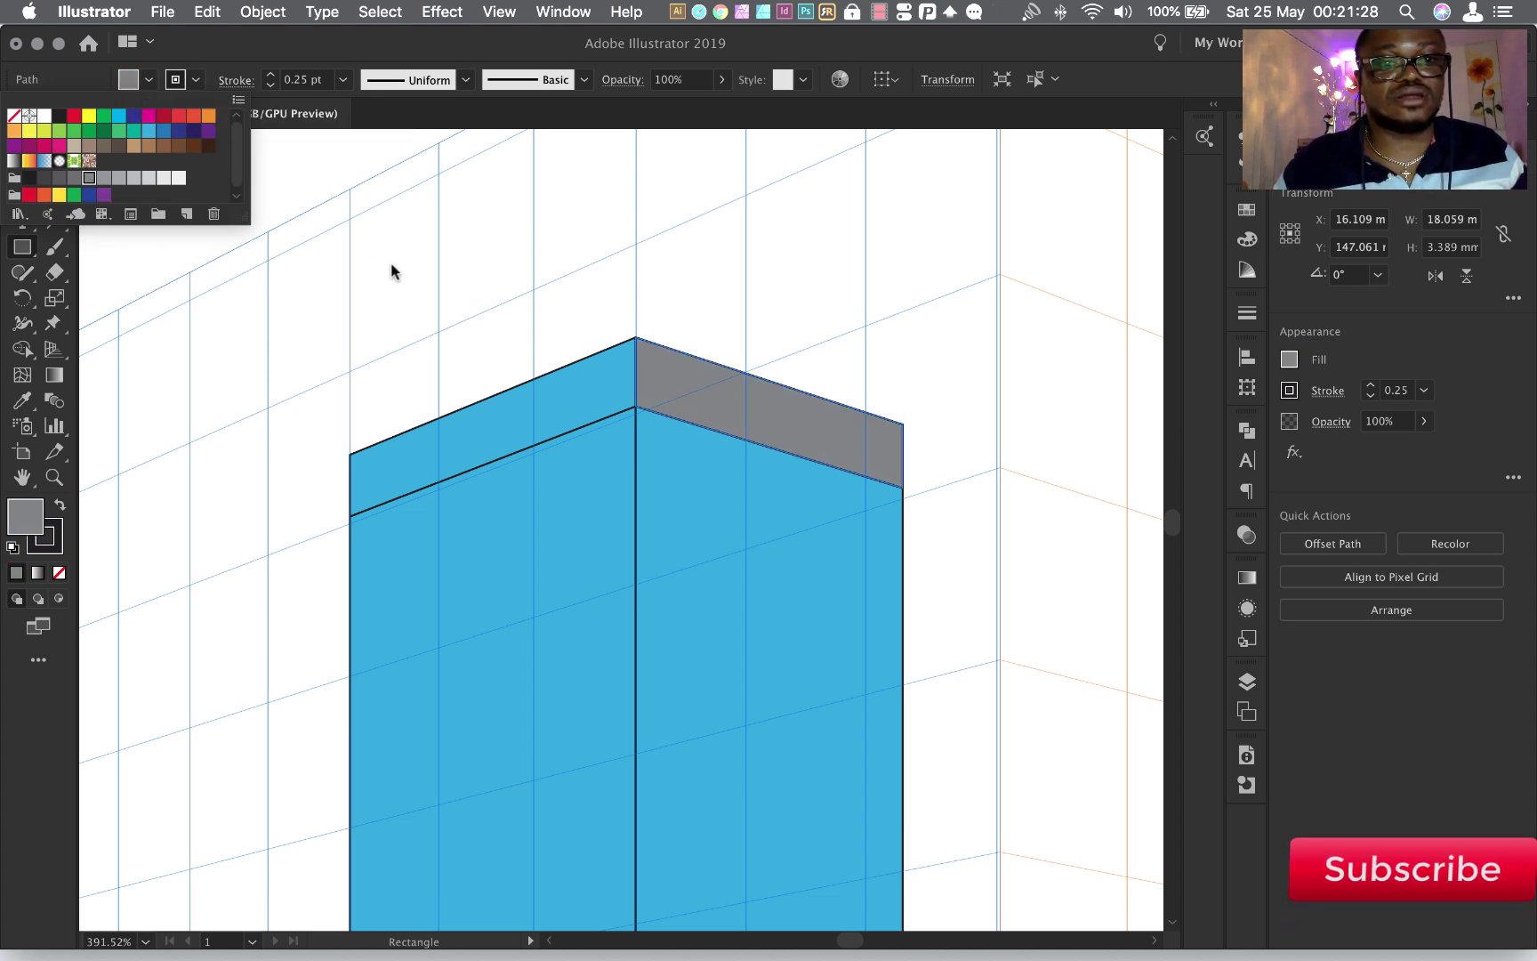
pyautogui.click(423, 431)
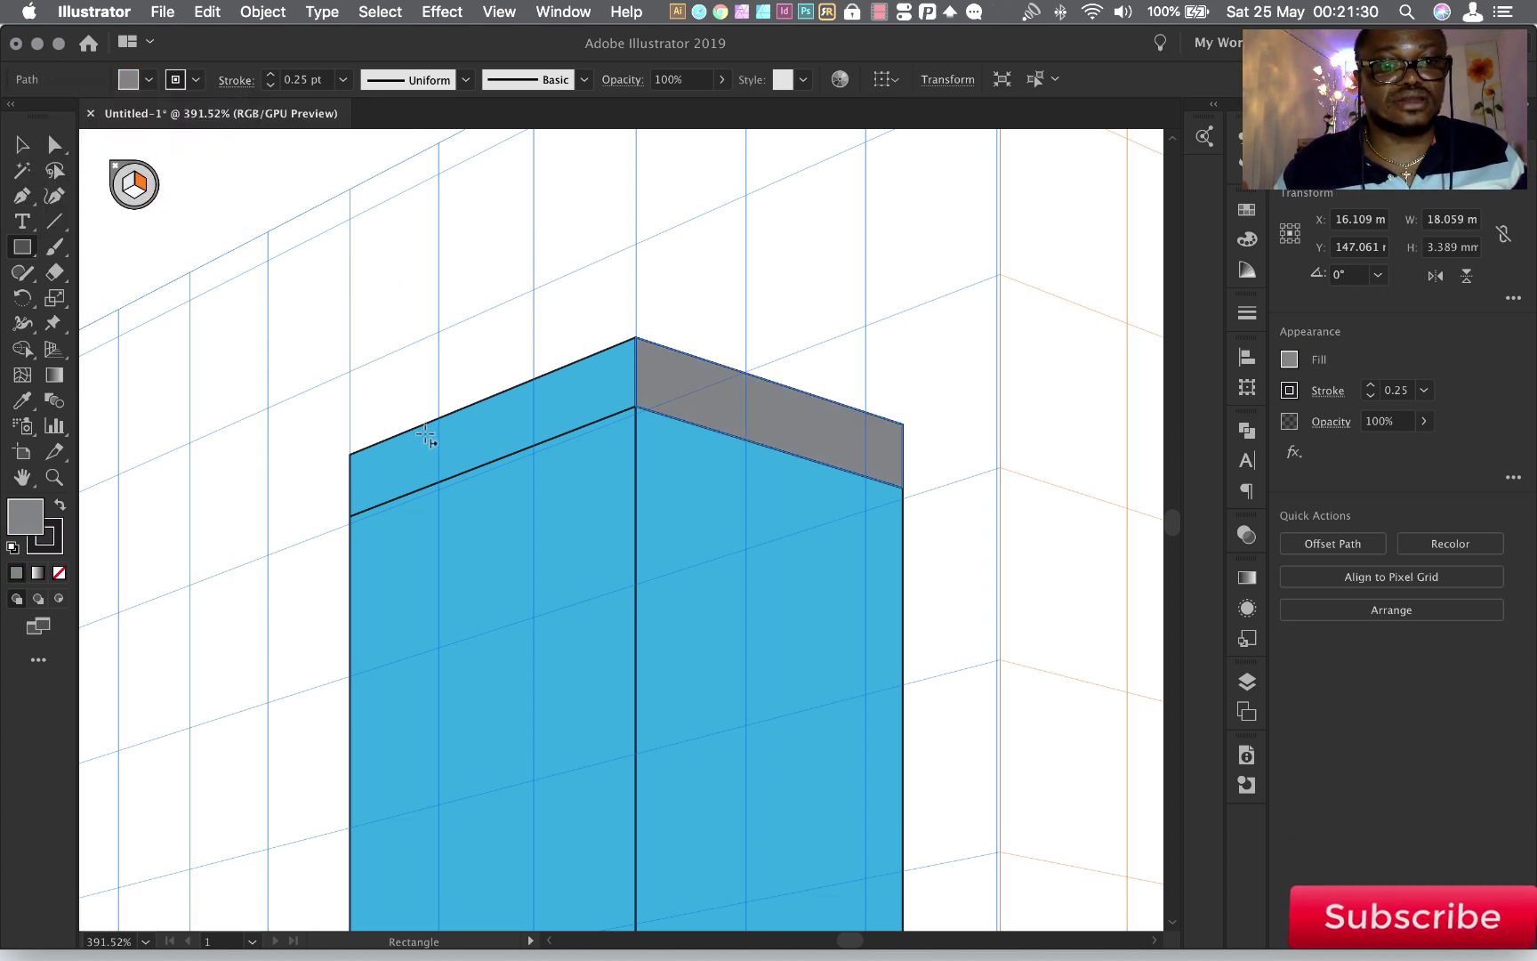
pyautogui.click(22, 143)
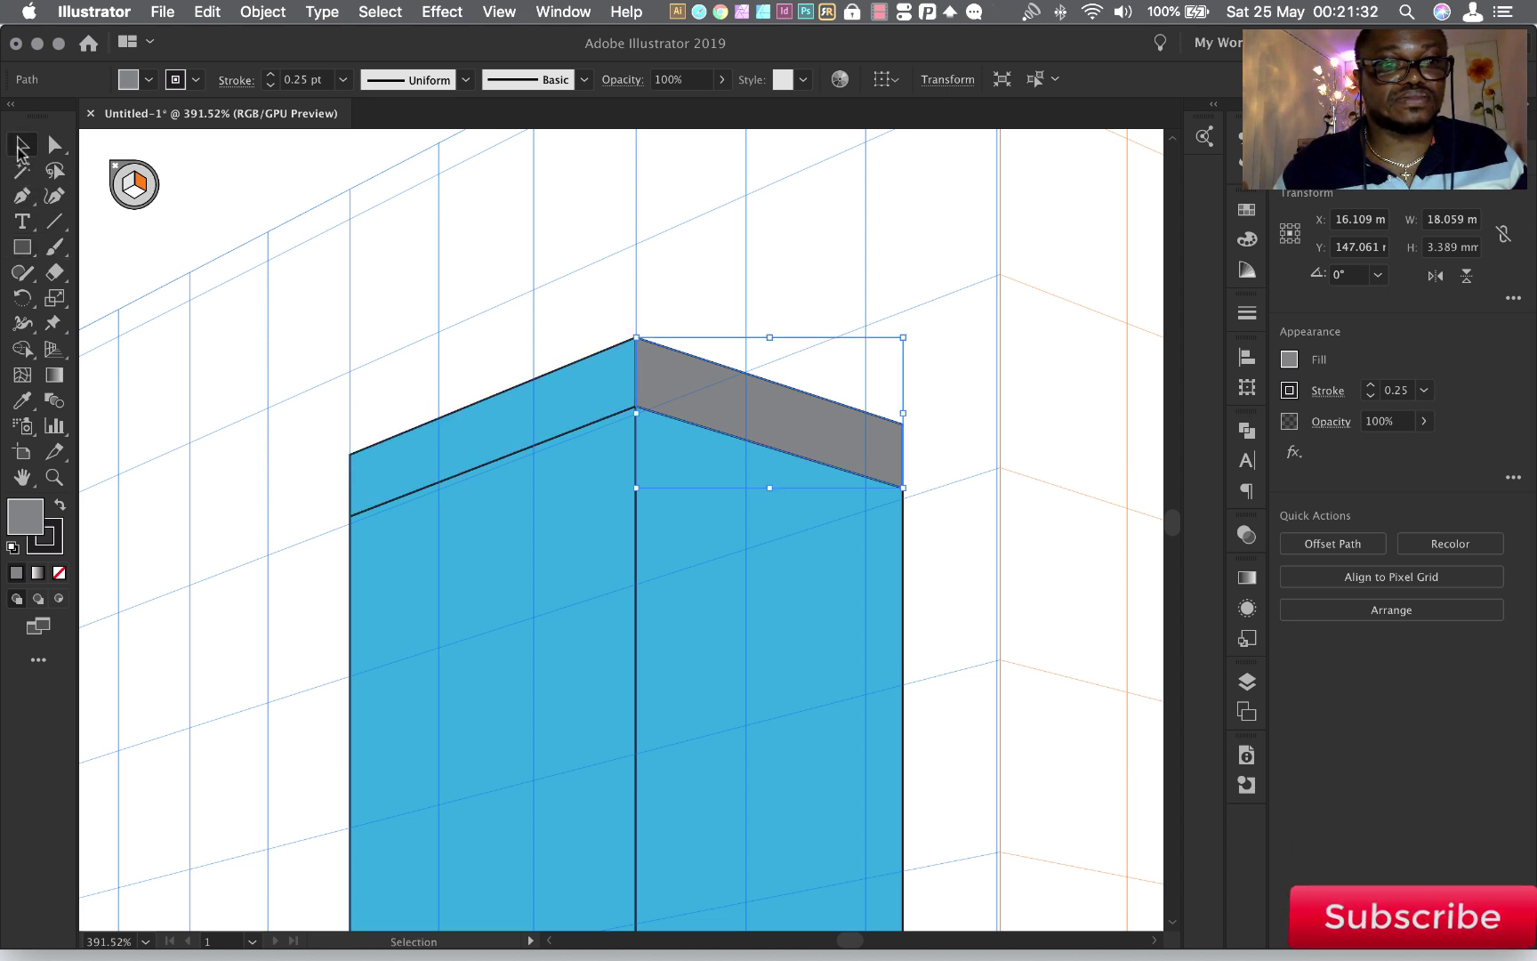
pyautogui.click(460, 418)
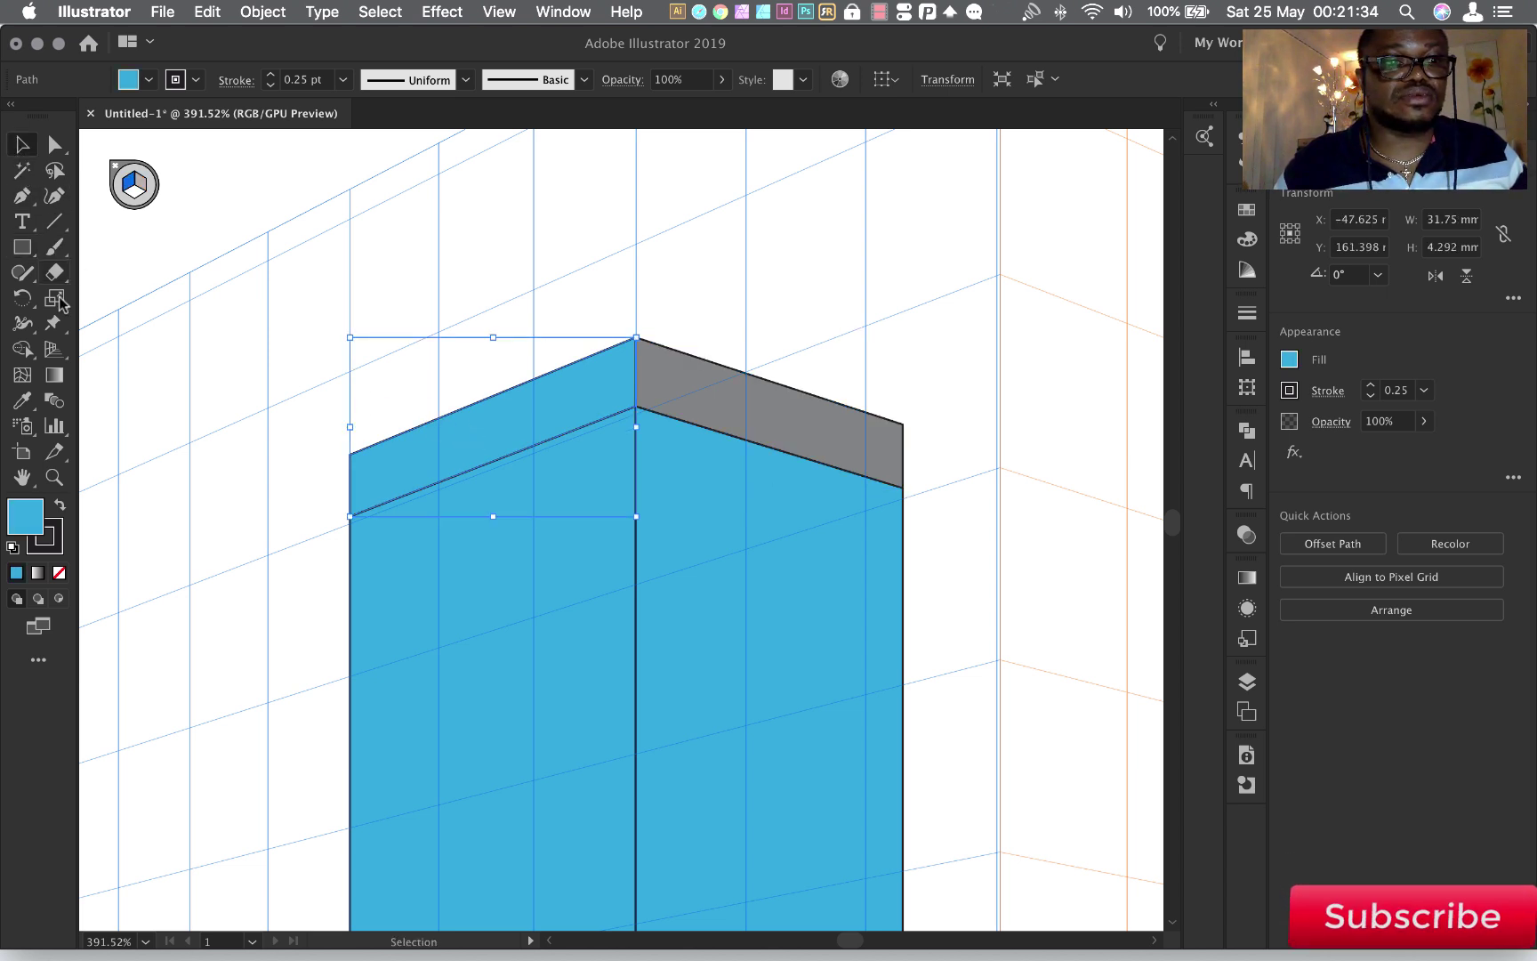
pyautogui.click(22, 400)
pyautogui.click(747, 398)
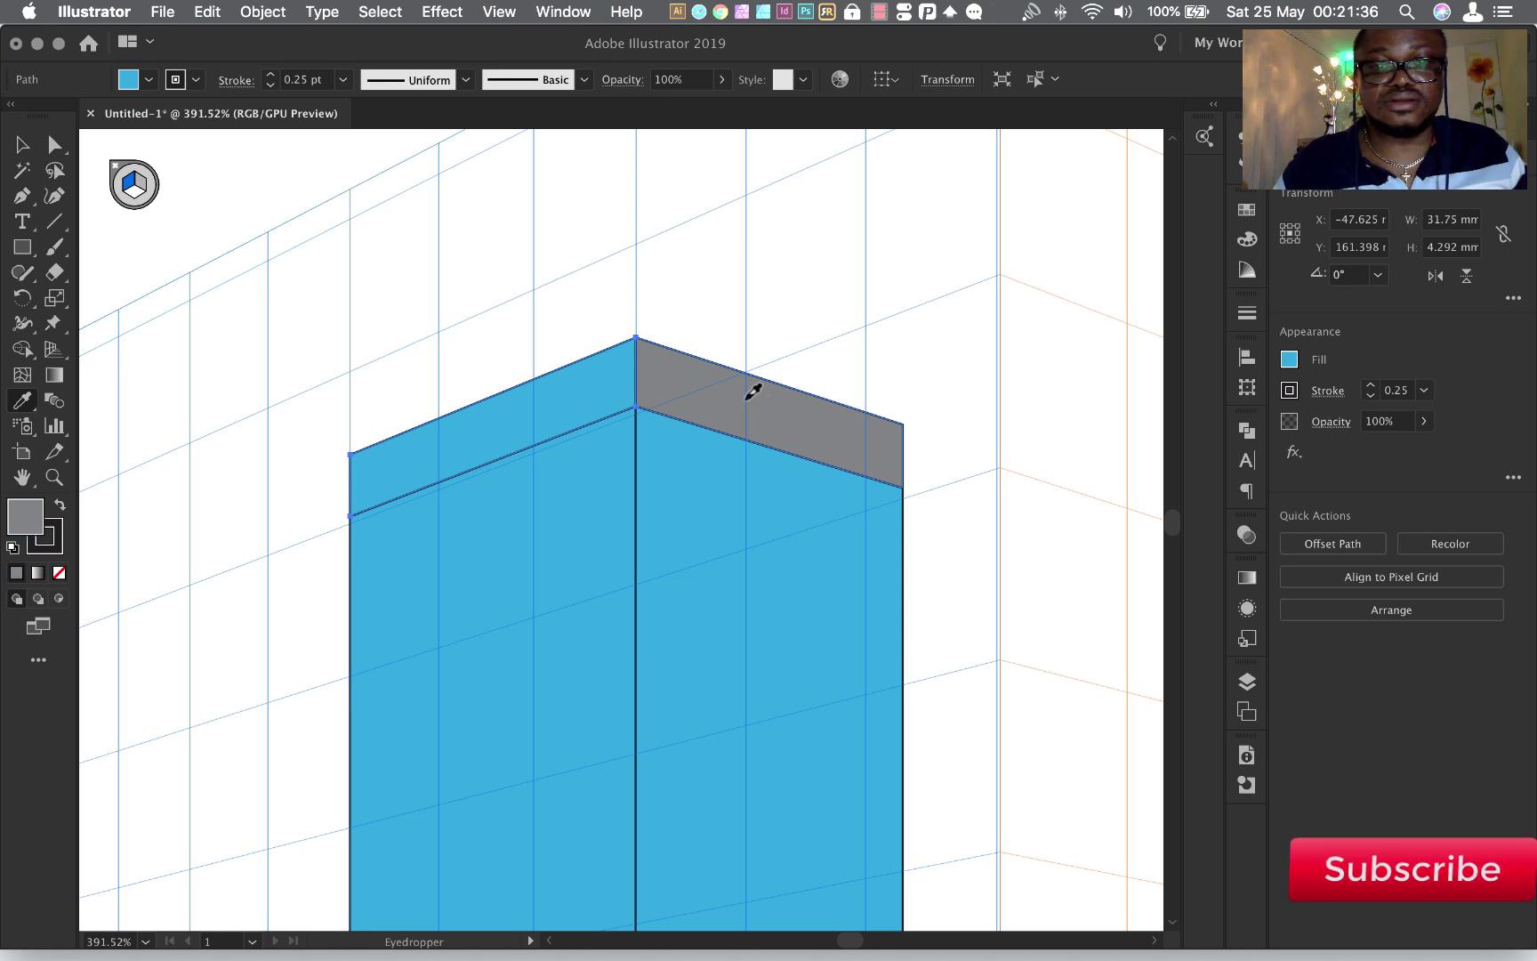
# Scroll down to the tower's base and start a base strip under the left face
pyautogui.scroll(-5, 636, 284)
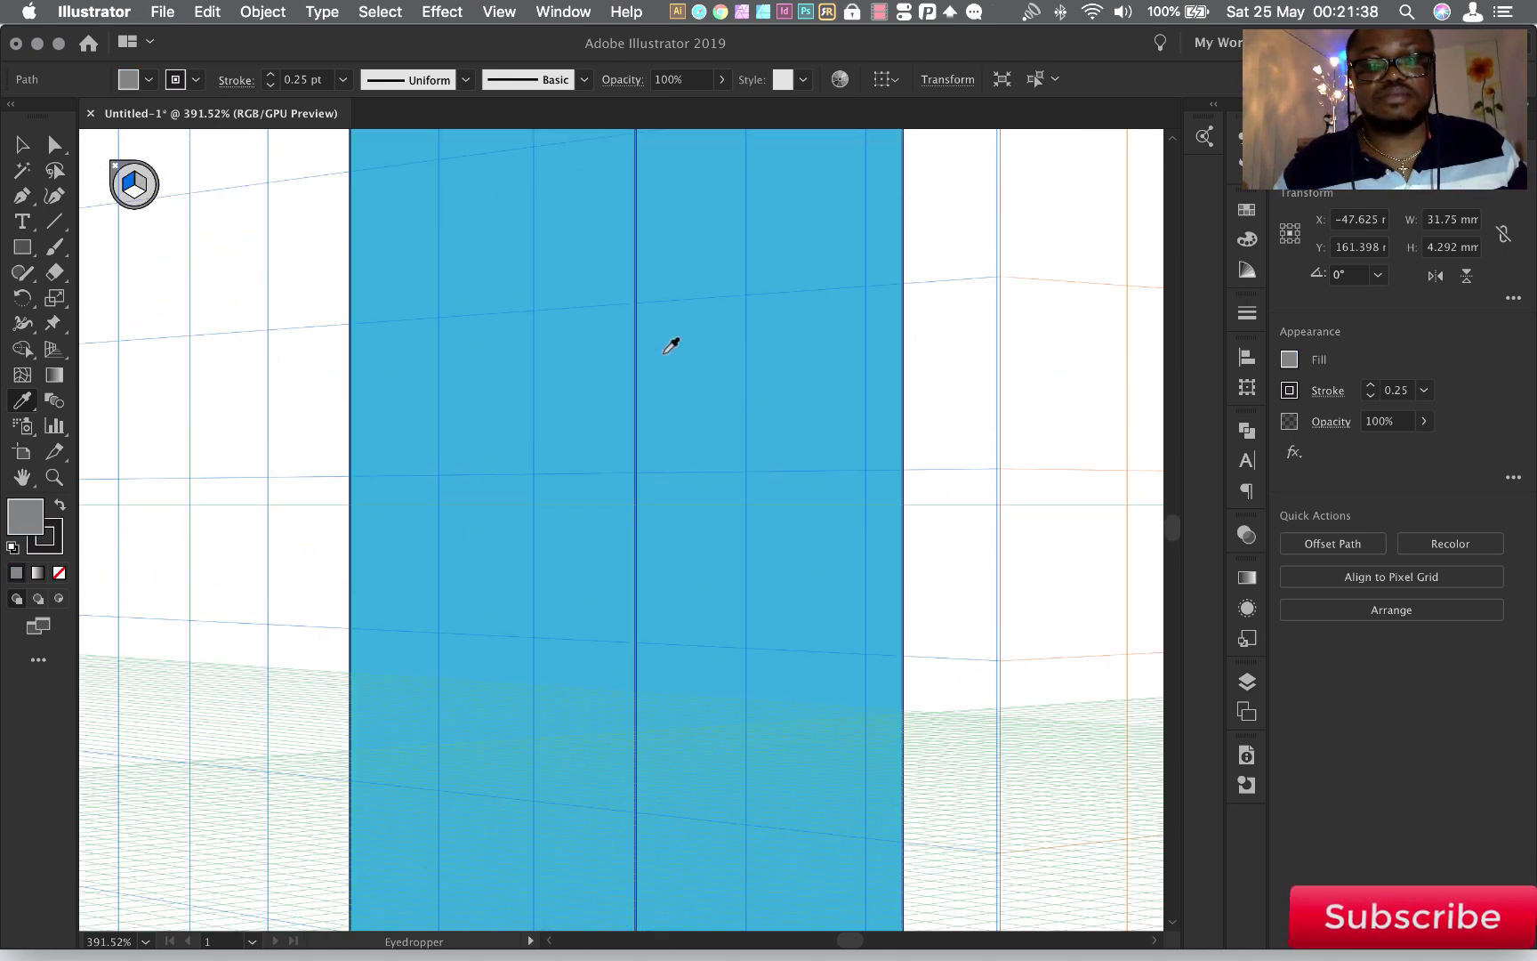
pyautogui.scroll(-2, 672, 344)
pyautogui.scroll(-5, 671, 344)
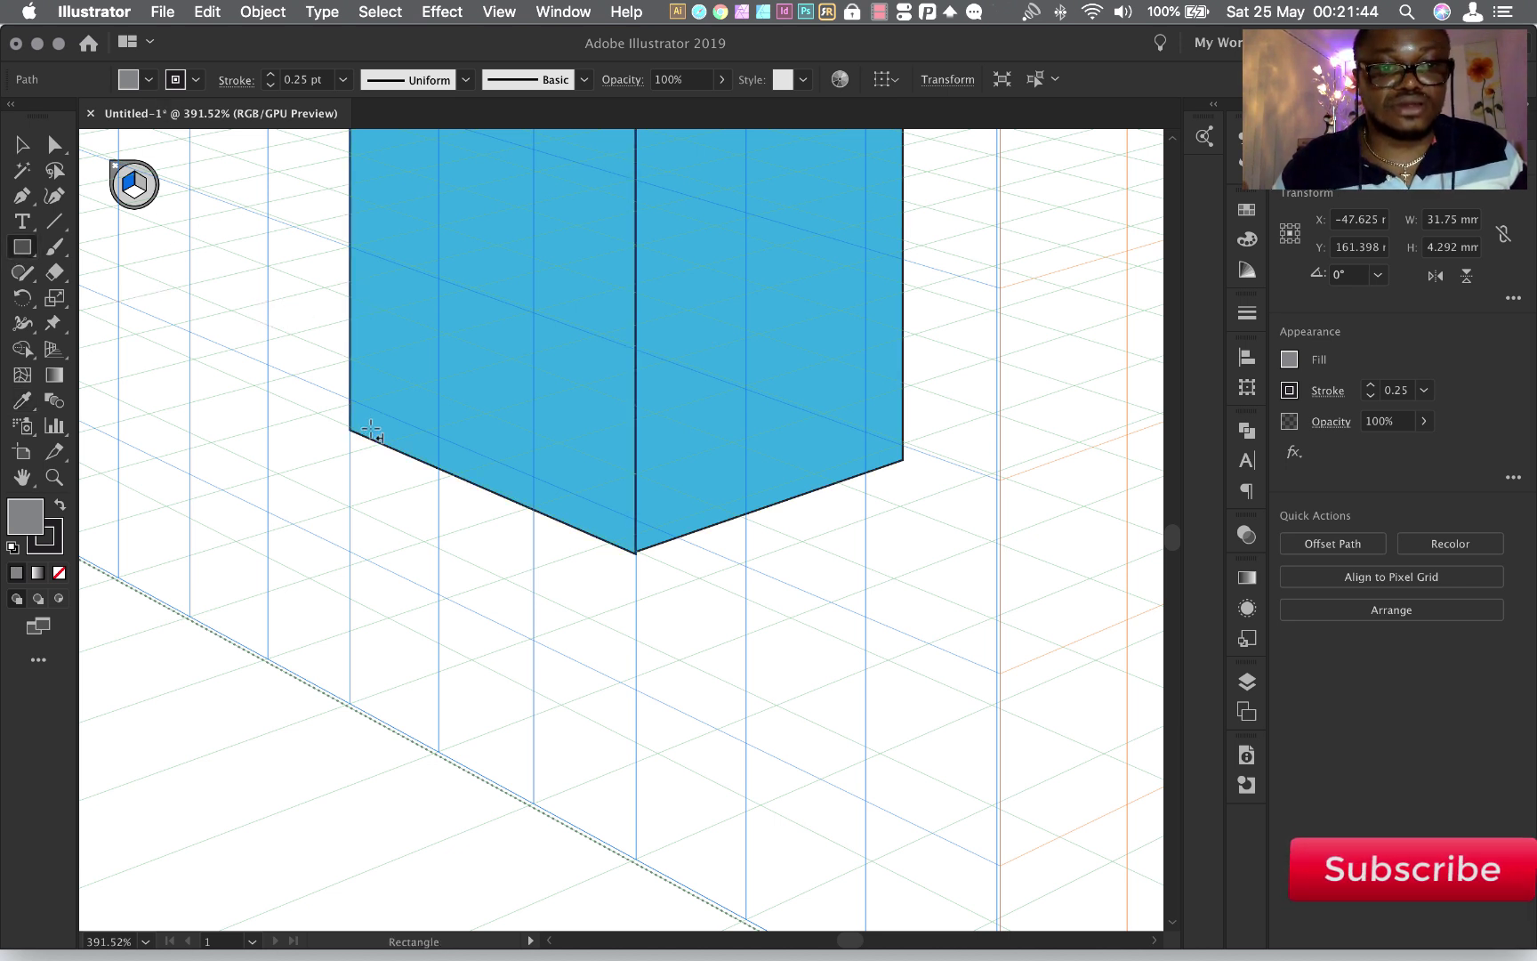
pyautogui.moveTo(349, 432); pyautogui.dragTo(620, 578)
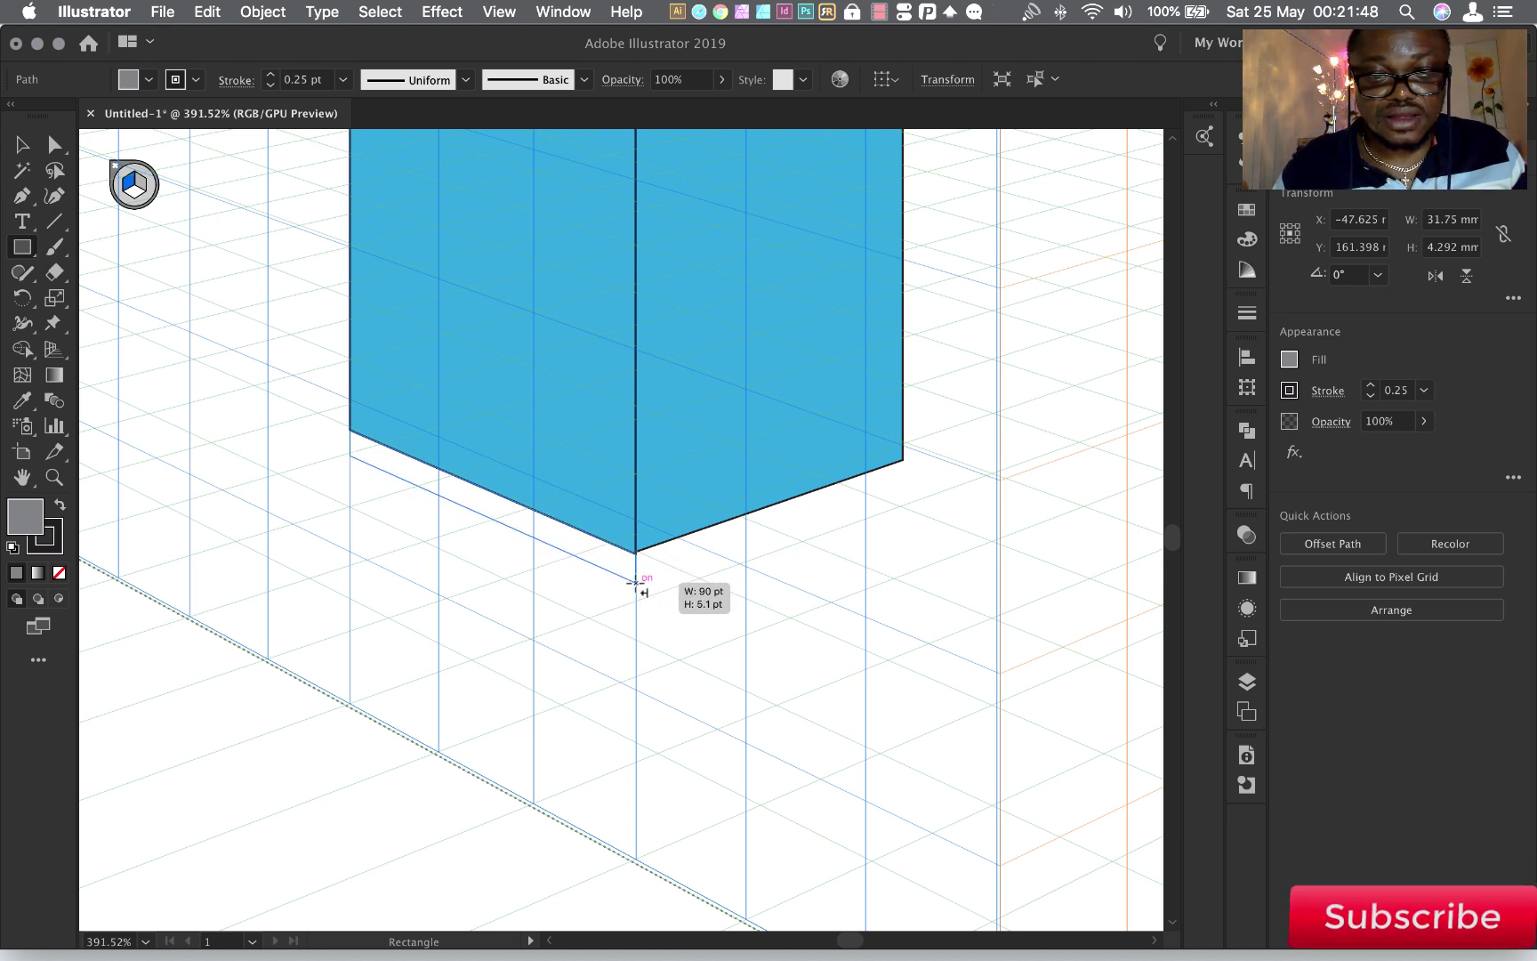
# Draw grey base strips under the left and right faces, nudging the right strip back into place
pyautogui.moveTo(620, 579); pyautogui.dragTo(637, 577)
pyautogui.click(140, 183)
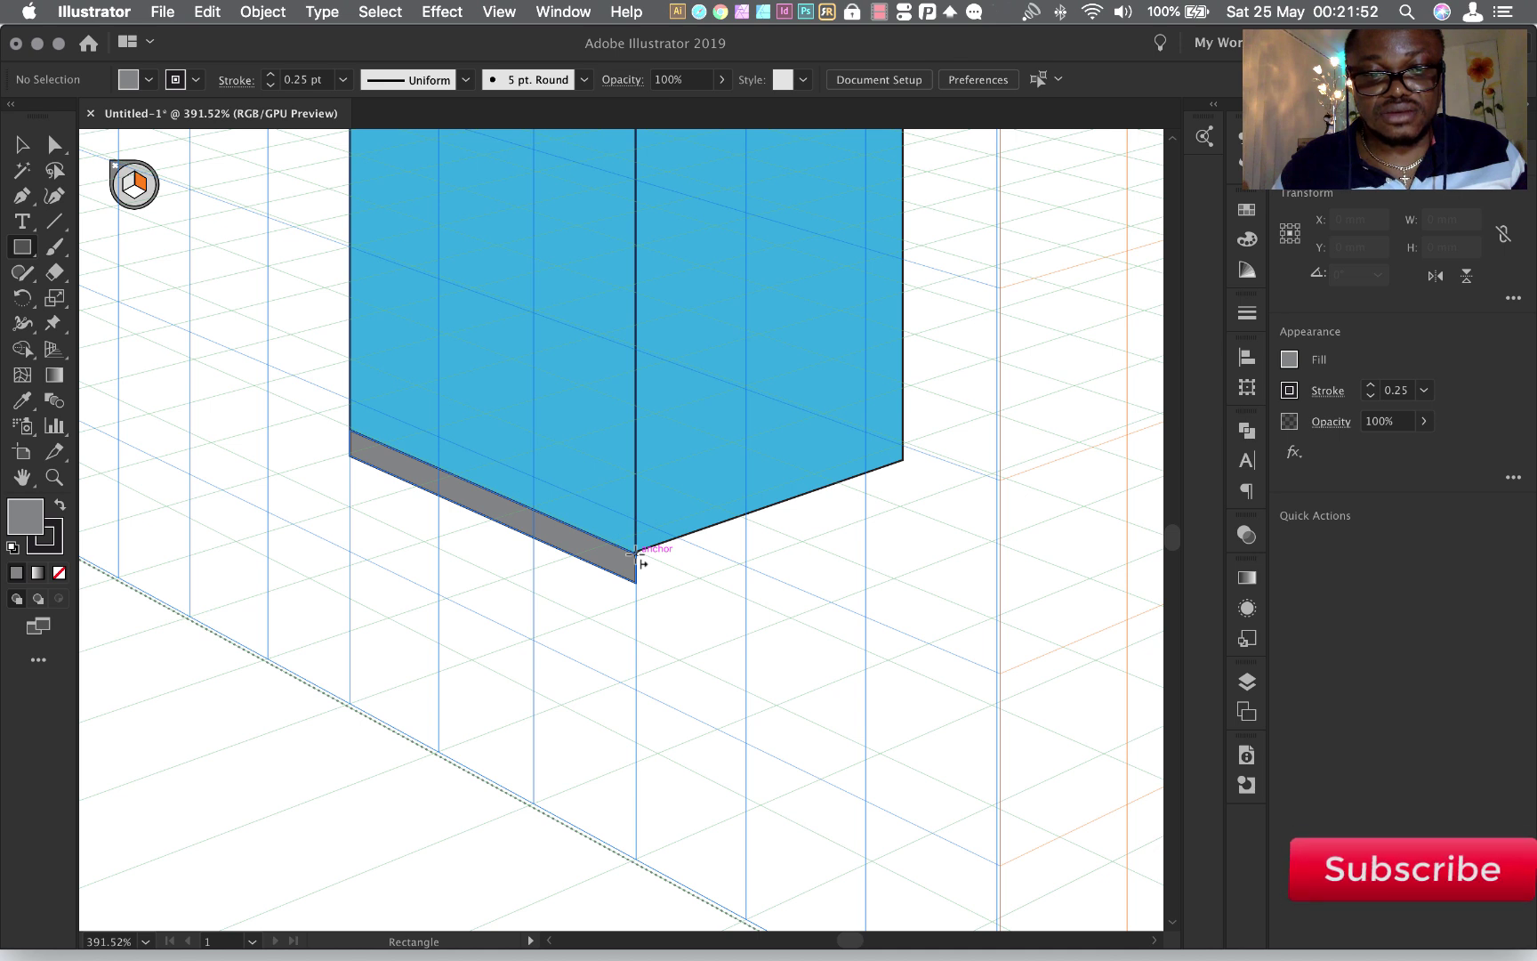
pyautogui.moveTo(637, 554); pyautogui.dragTo(903, 491)
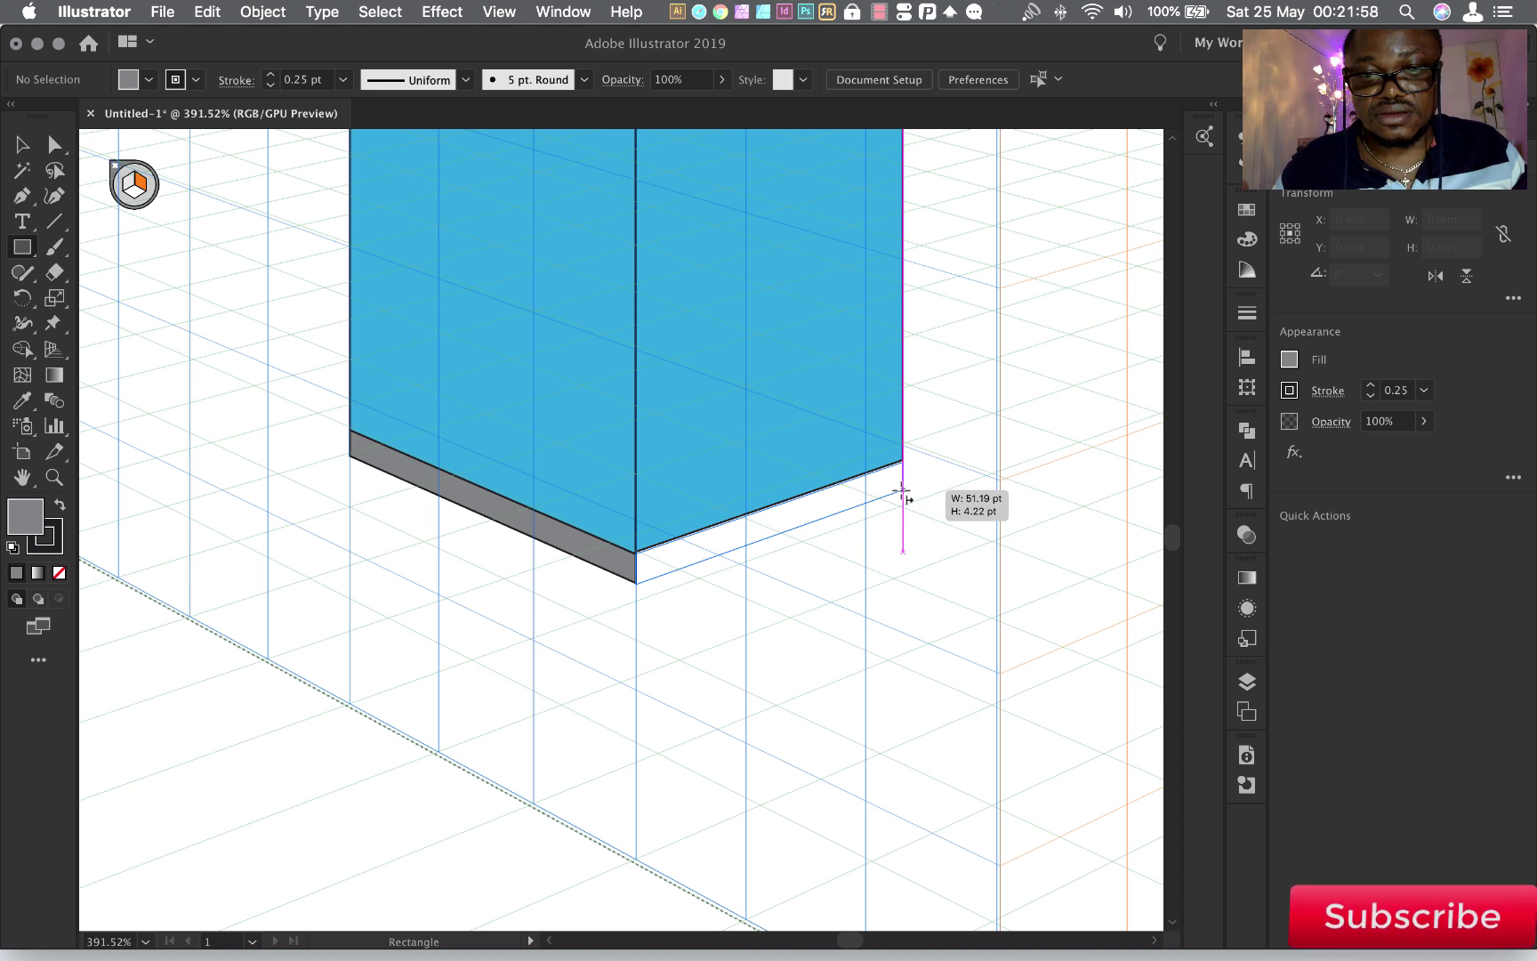
pyautogui.moveTo(903, 491); pyautogui.dragTo(901, 491)
pyautogui.hotkey('shift', 'Up')
pyautogui.hotkey('shift', 'Up')
pyautogui.hotkey('shift', 'Up')
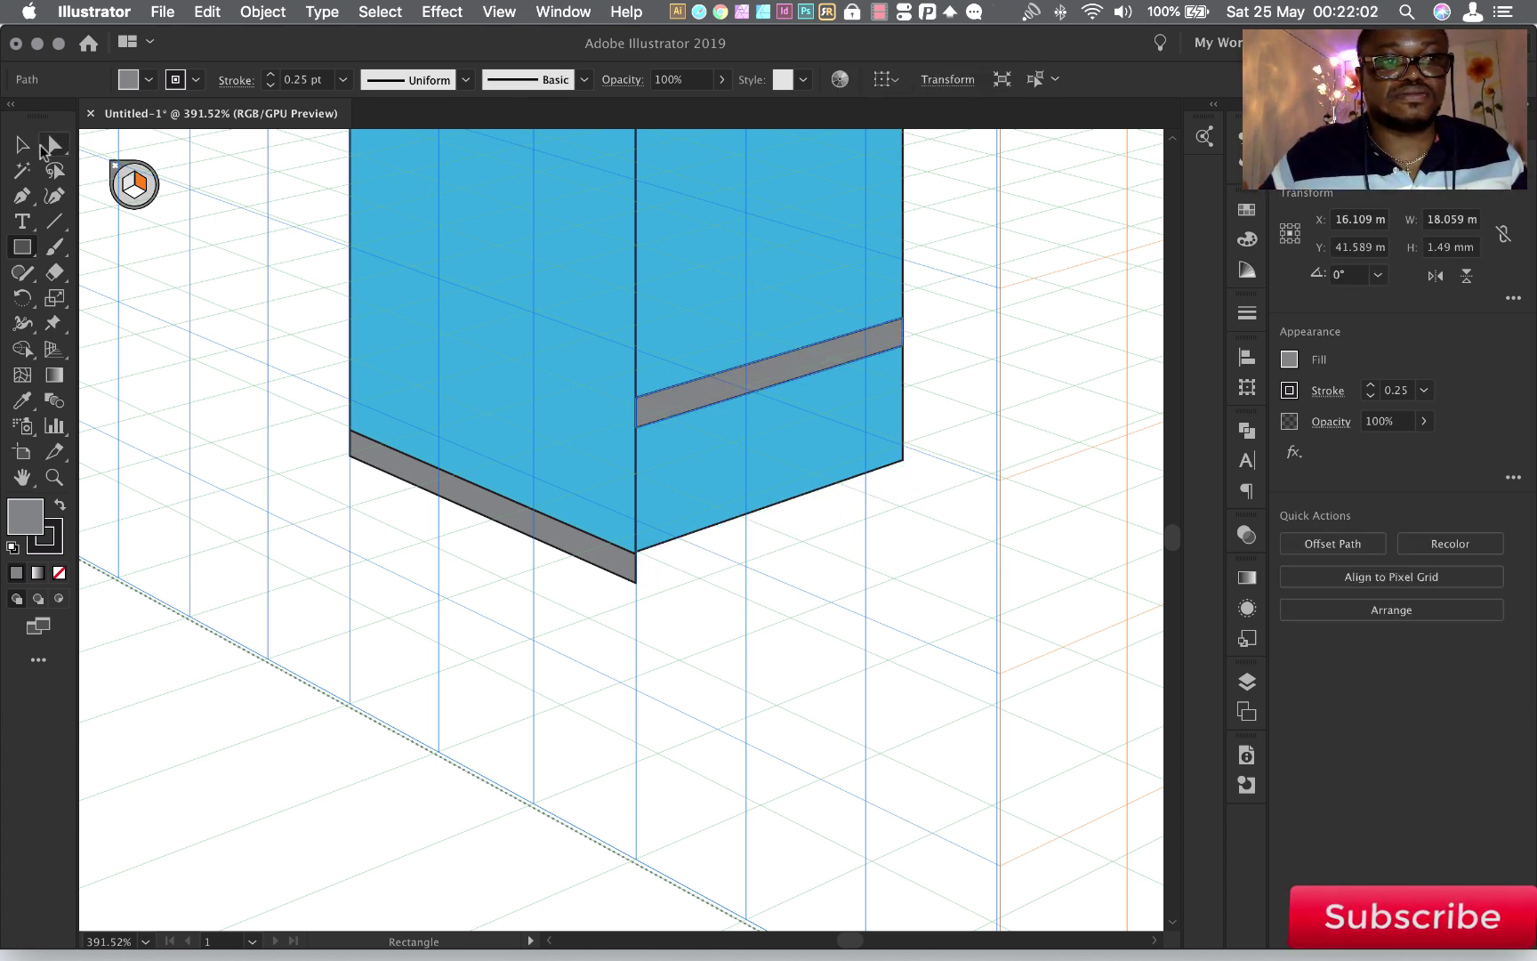
pyautogui.hotkey('shift', 'Down')
pyautogui.hotkey('shift', 'Down')
pyautogui.hotkey('shift', 'Down')
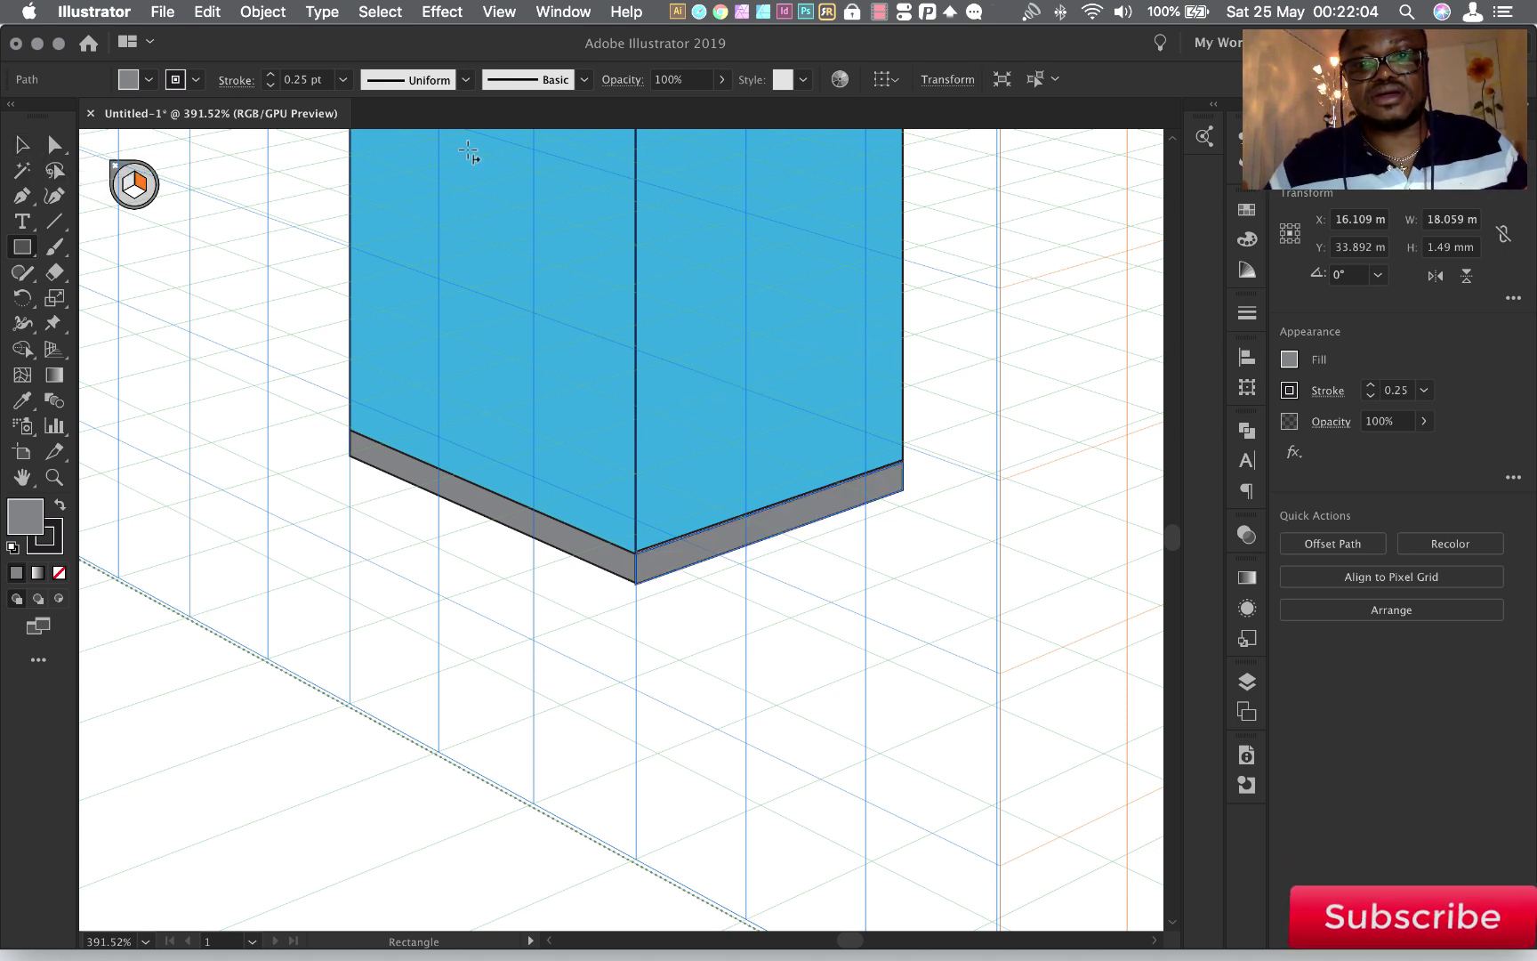
pyautogui.scroll(5, 729, 383)
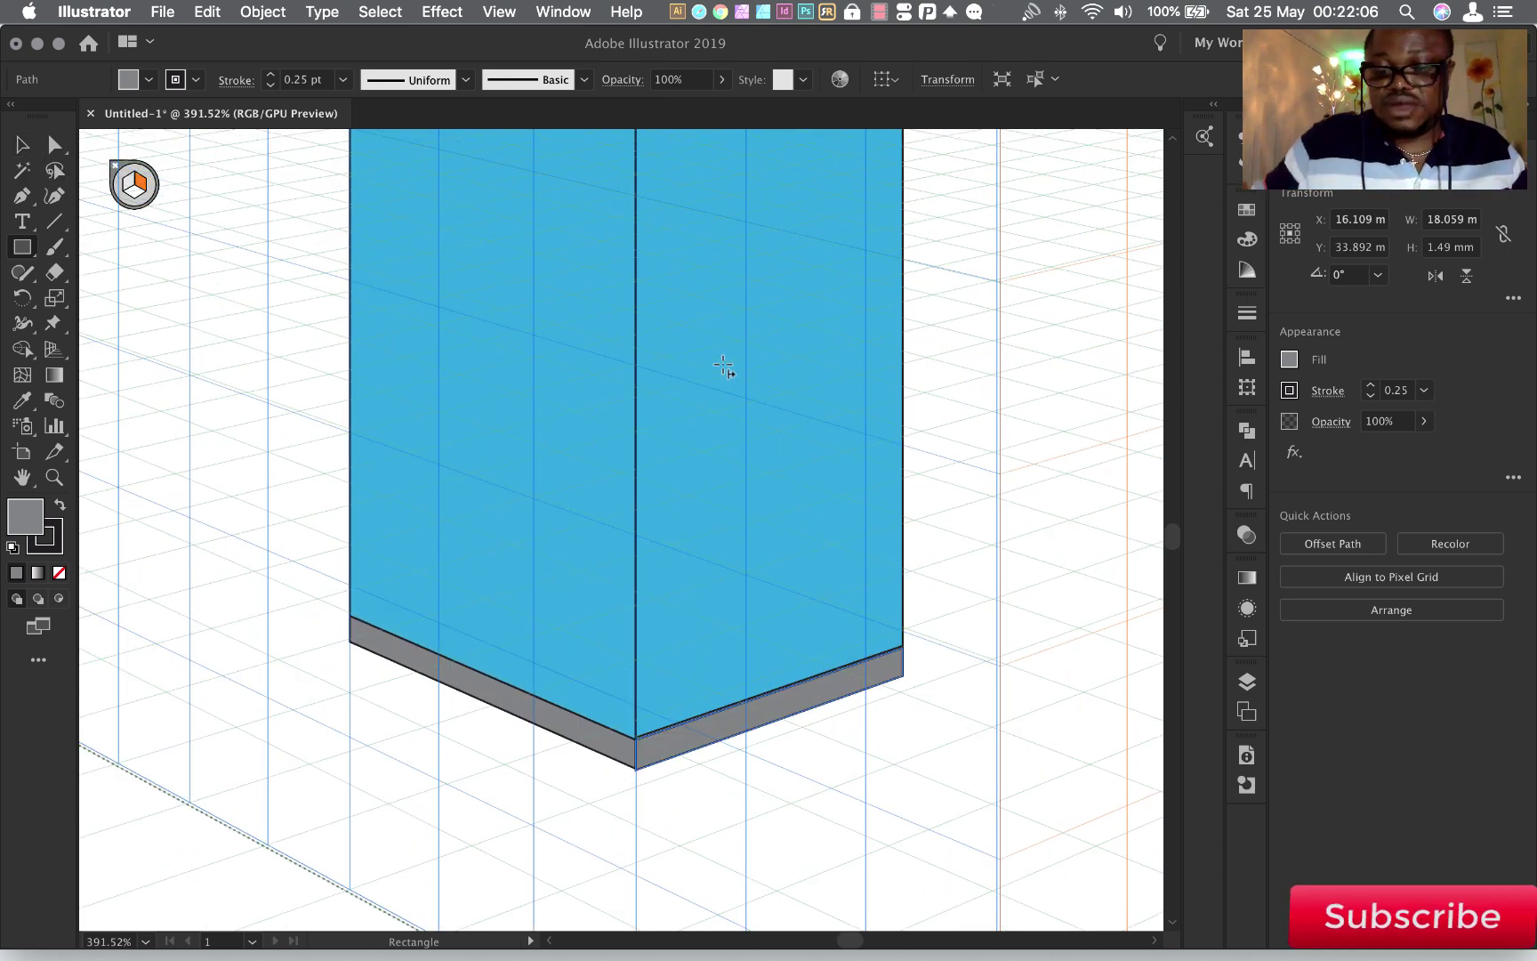
# Zoom out to 66.67% and select the left window-grid group with Perspective Selection
pyautogui.scroll(-1, 723, 367)
pyautogui.scroll(-2, 723, 367)
pyautogui.scroll(-1, 724, 366)
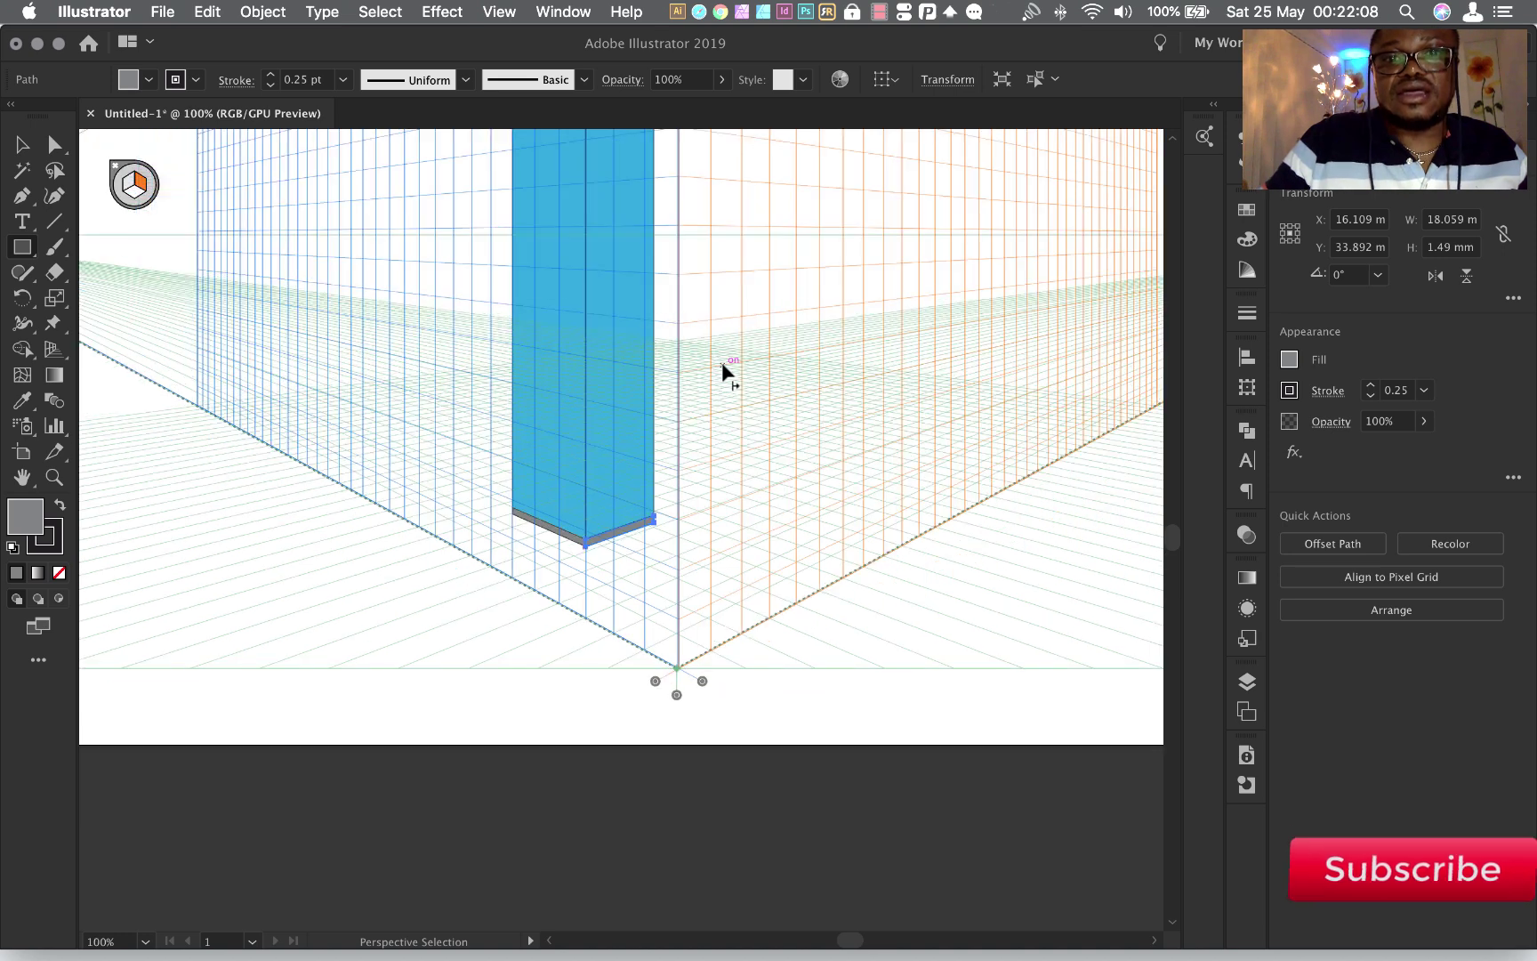
pyautogui.scroll(-1, 723, 367)
pyautogui.scroll(1, 898, 257)
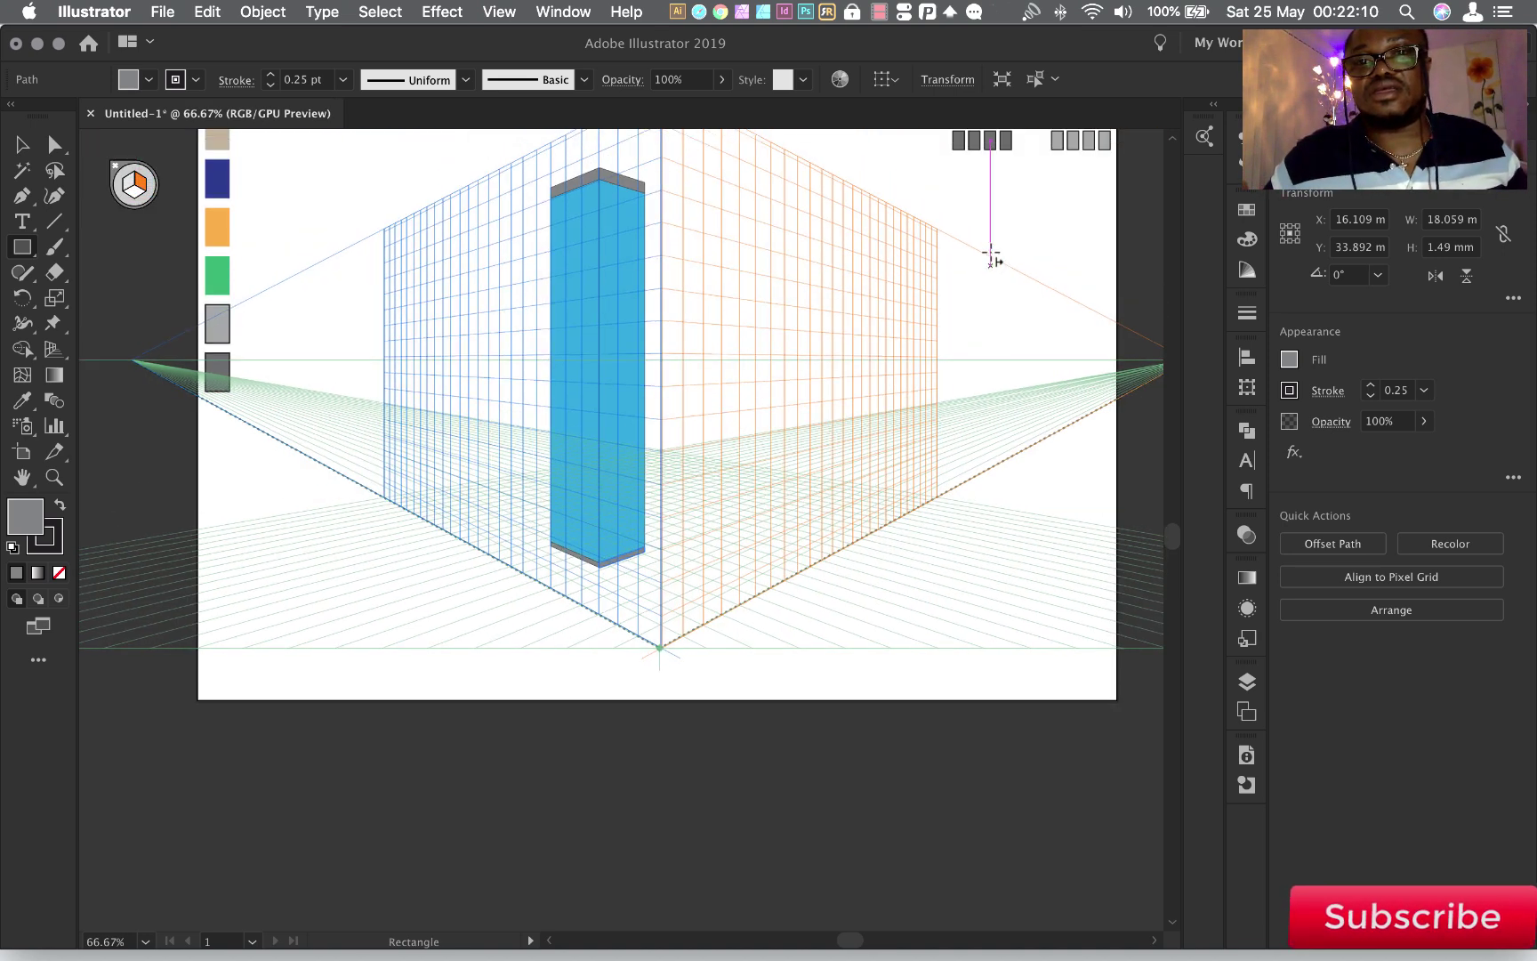
pyautogui.scroll(3, 992, 258)
pyautogui.moveTo(61, 355); pyautogui.dragTo(112, 372)
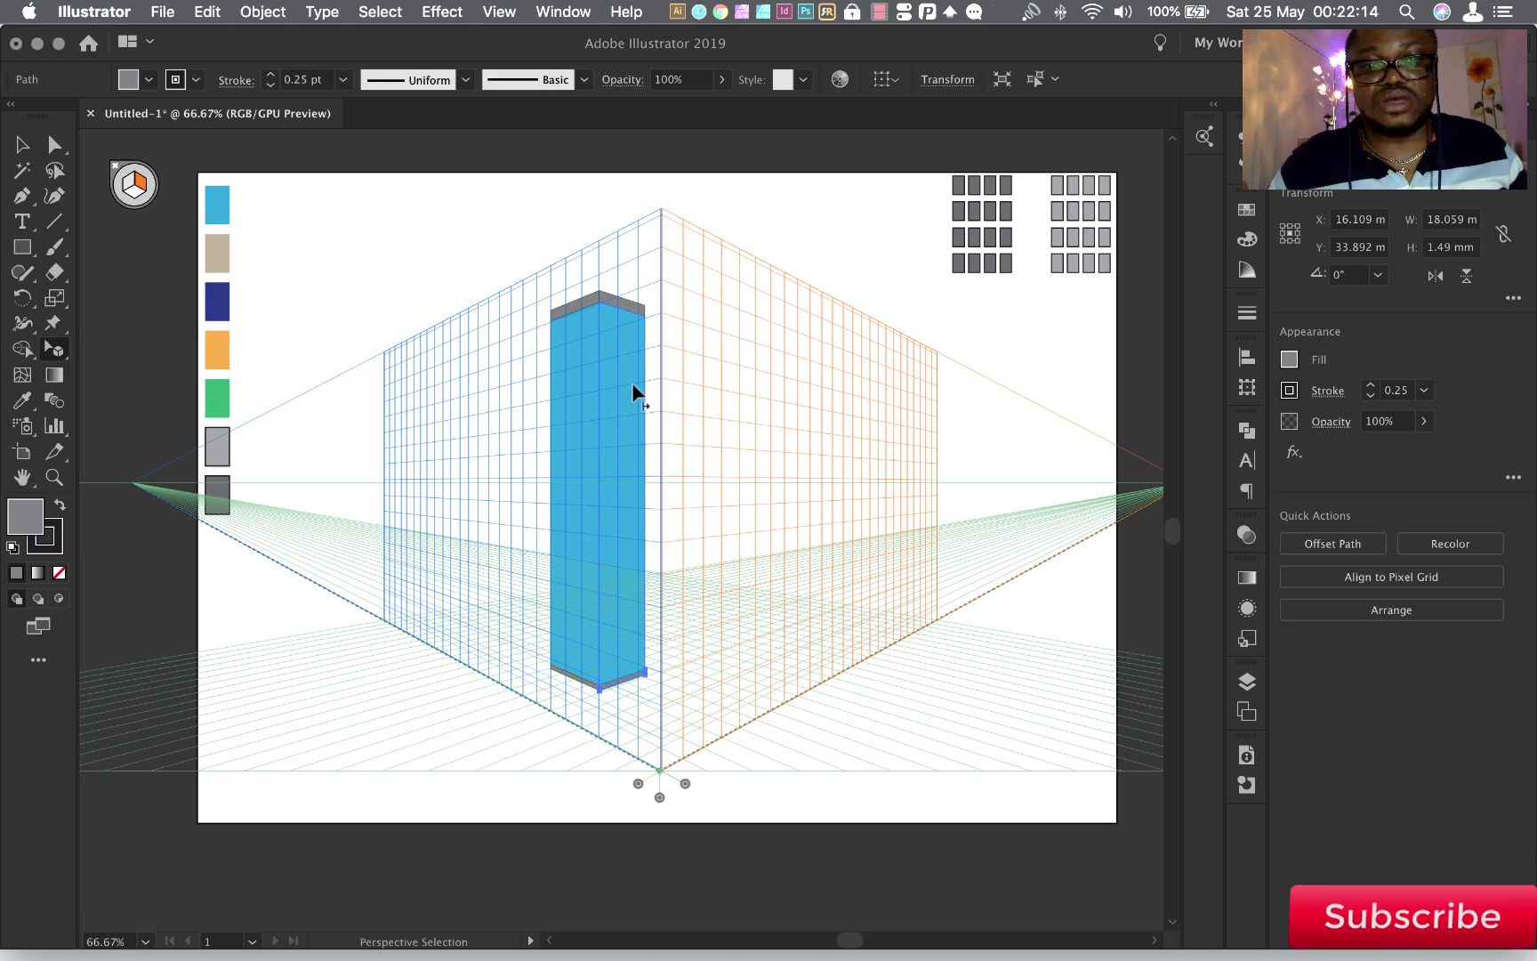
pyautogui.click(976, 215)
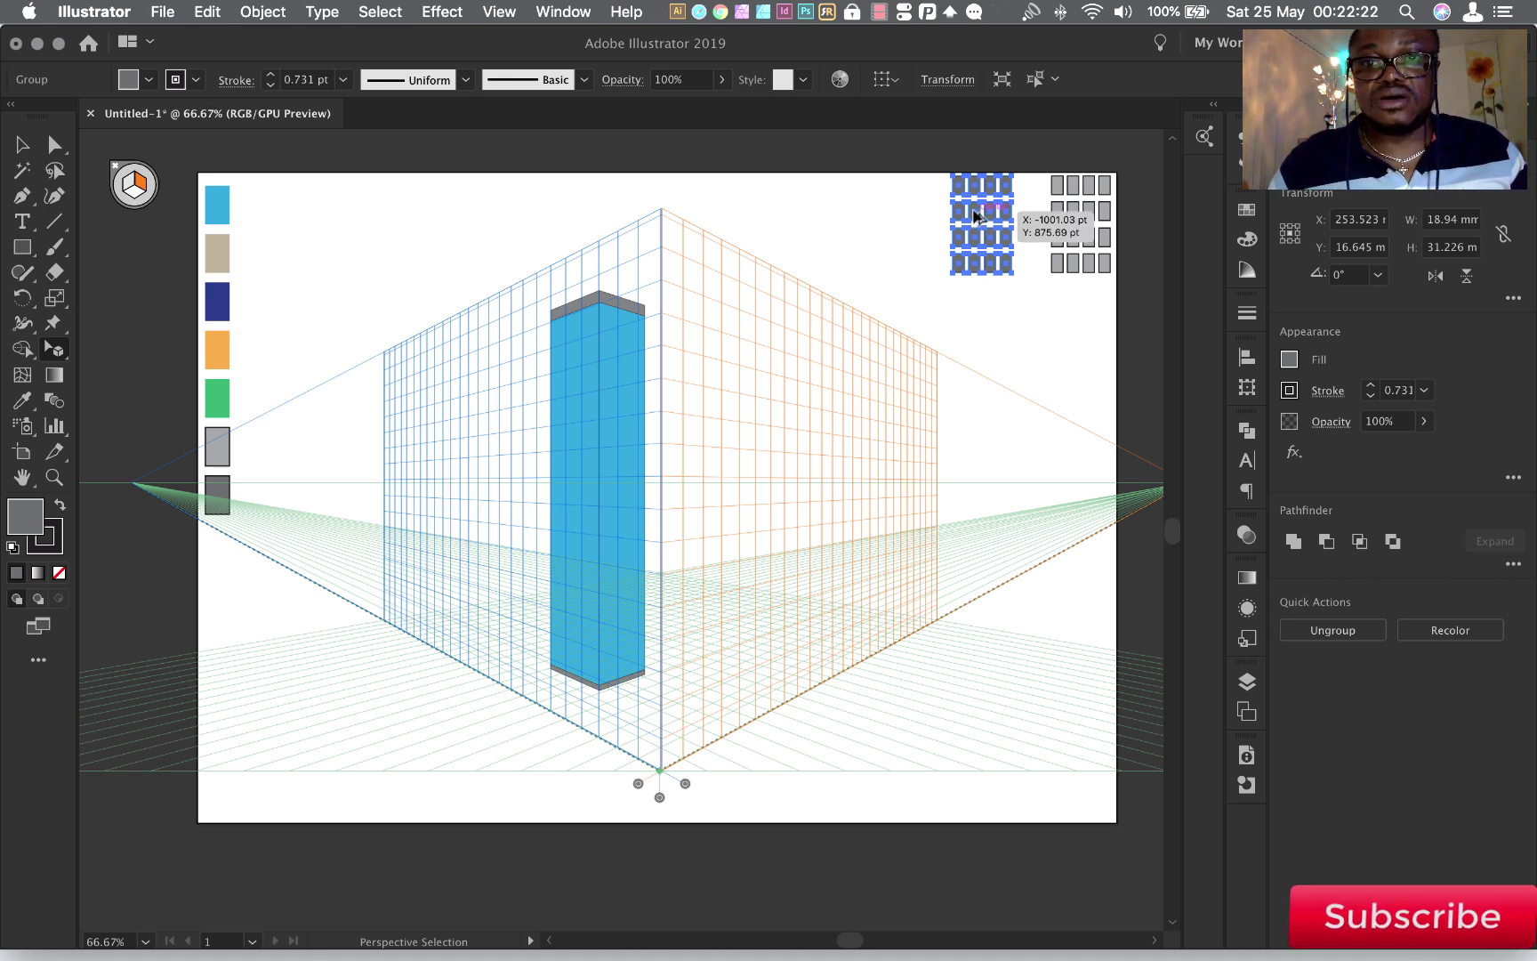
# Move the window group onto the tower's upper left face, bring it to front, and zoom in
pyautogui.moveTo(976, 215)
pyautogui.mouseDown()
pyautogui.moveTo(642, 478)
pyautogui.moveTo(620, 365)
pyautogui.mouseUp()
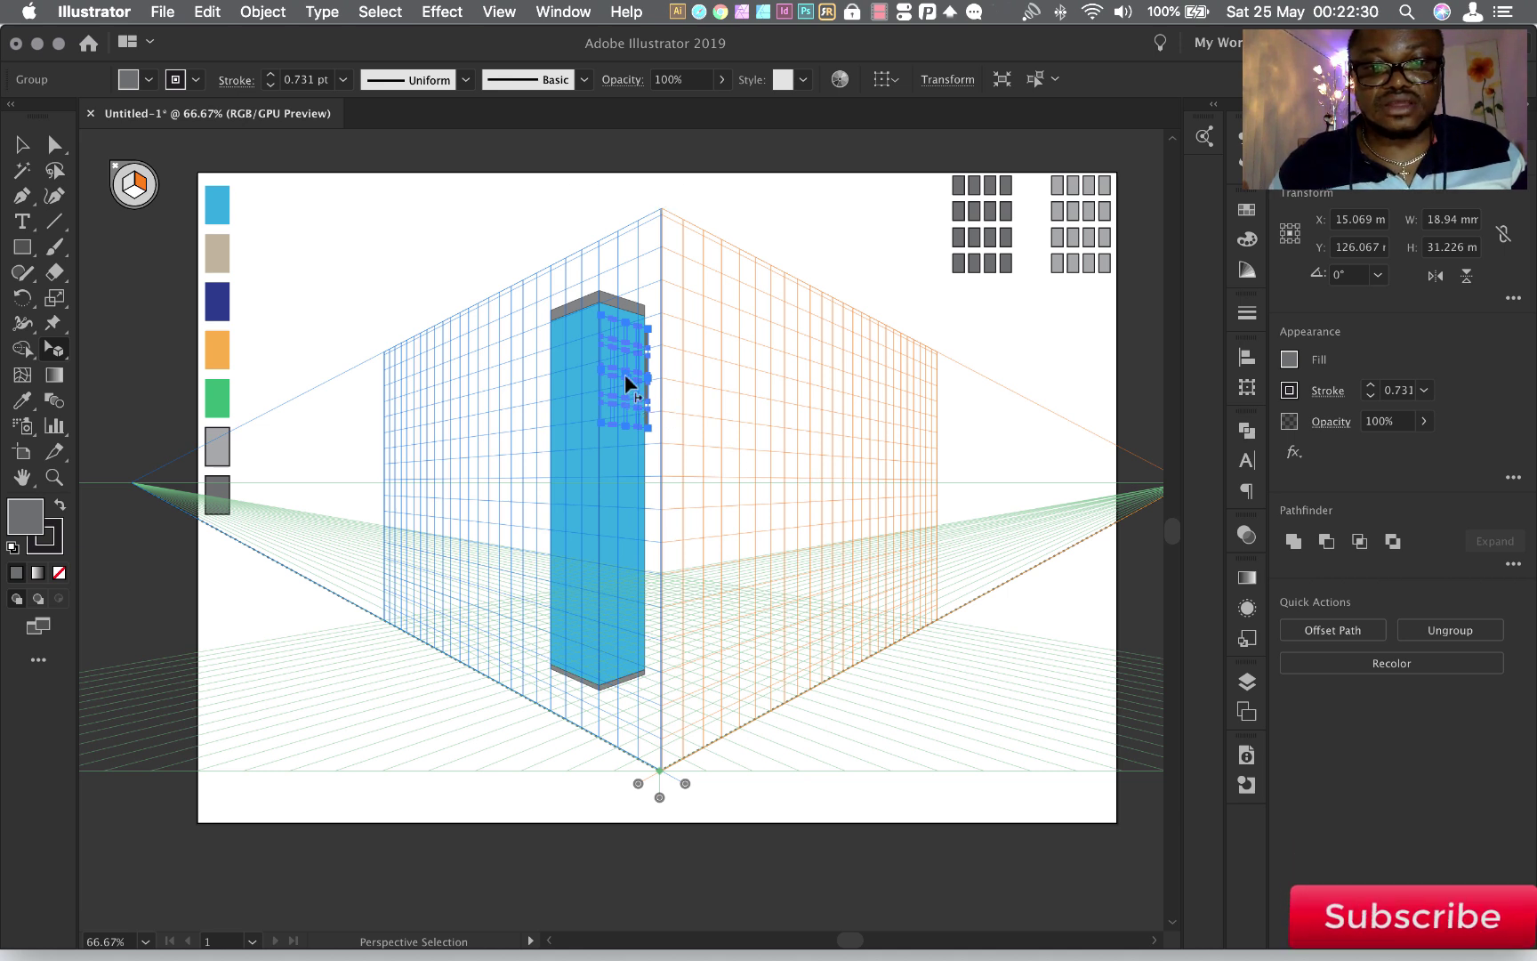
pyautogui.rightClick(627, 381)
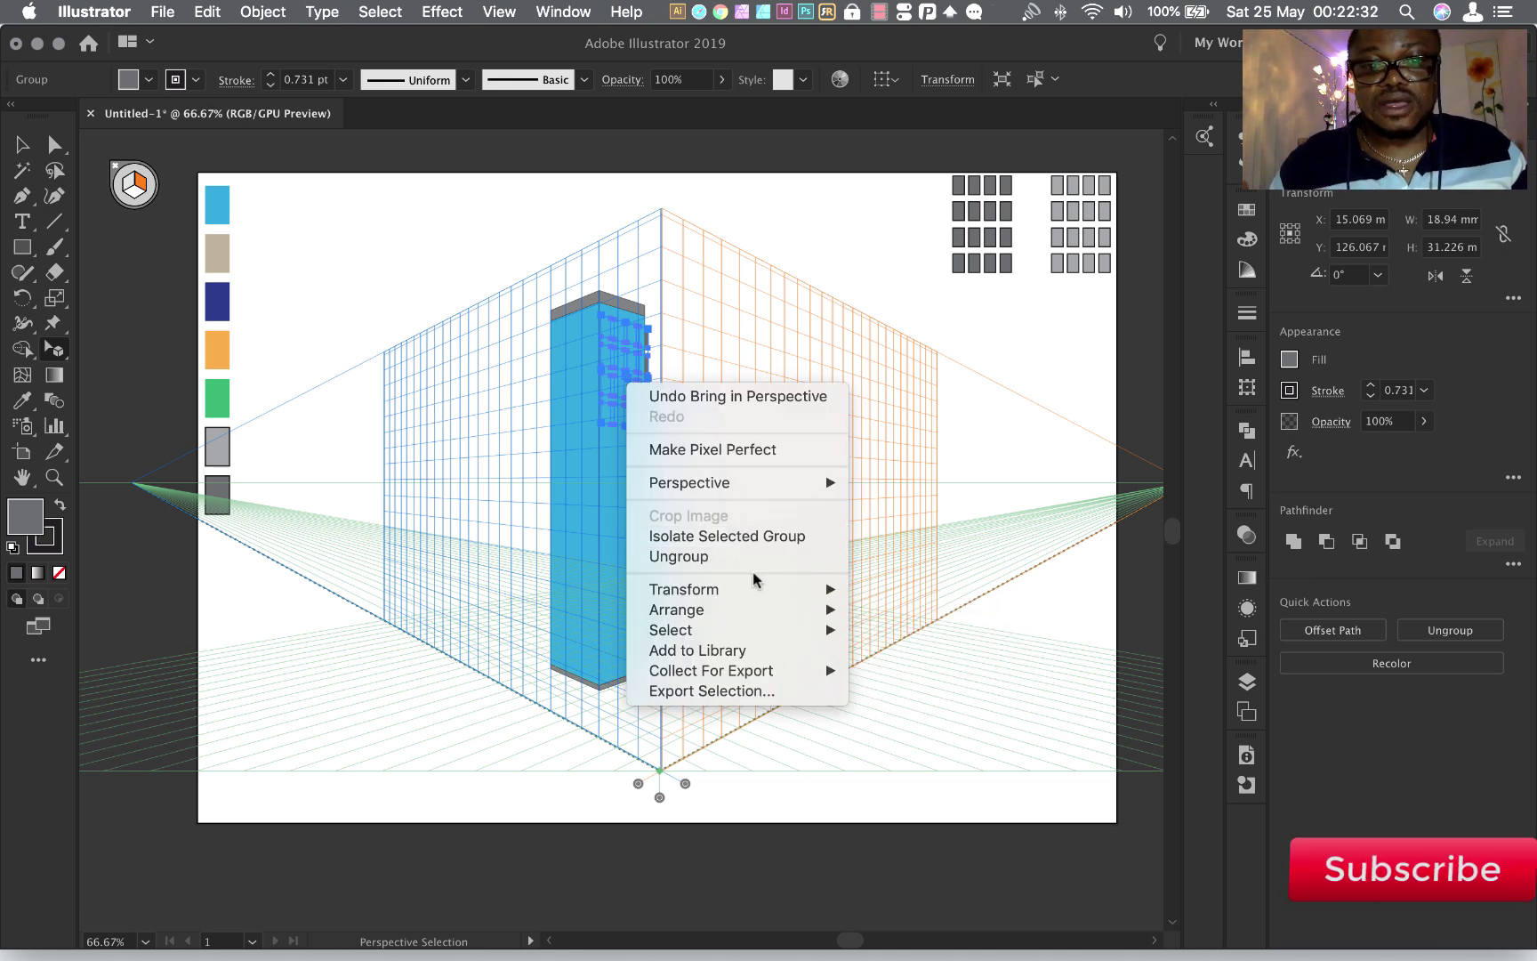
pyautogui.moveTo(676, 609)
pyautogui.click(937, 611)
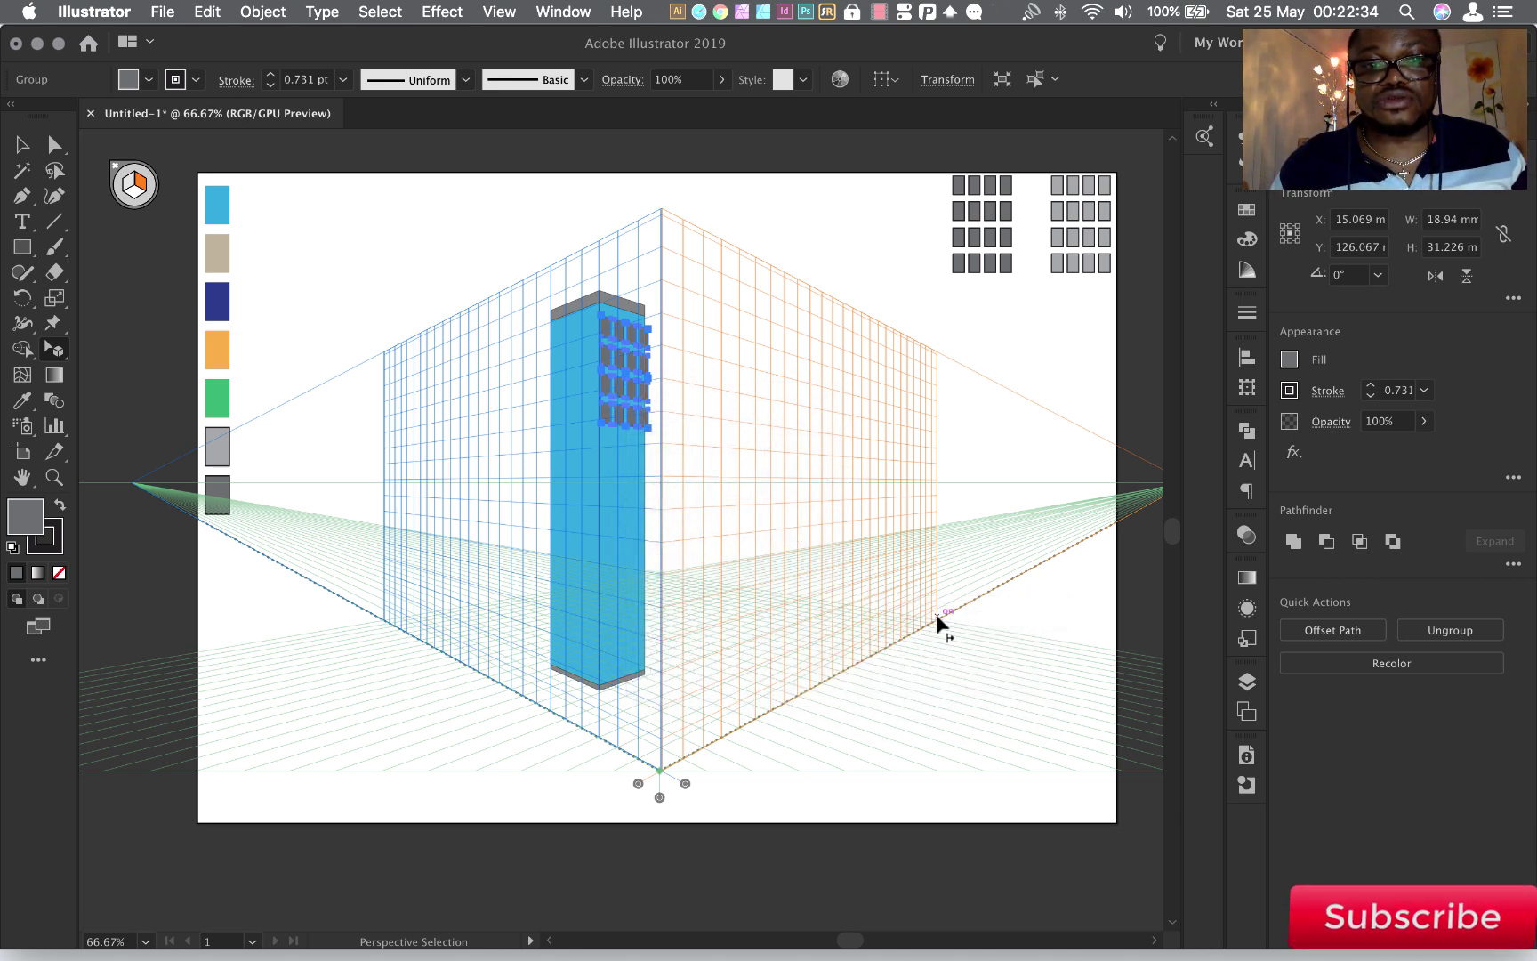
pyautogui.click(56, 478)
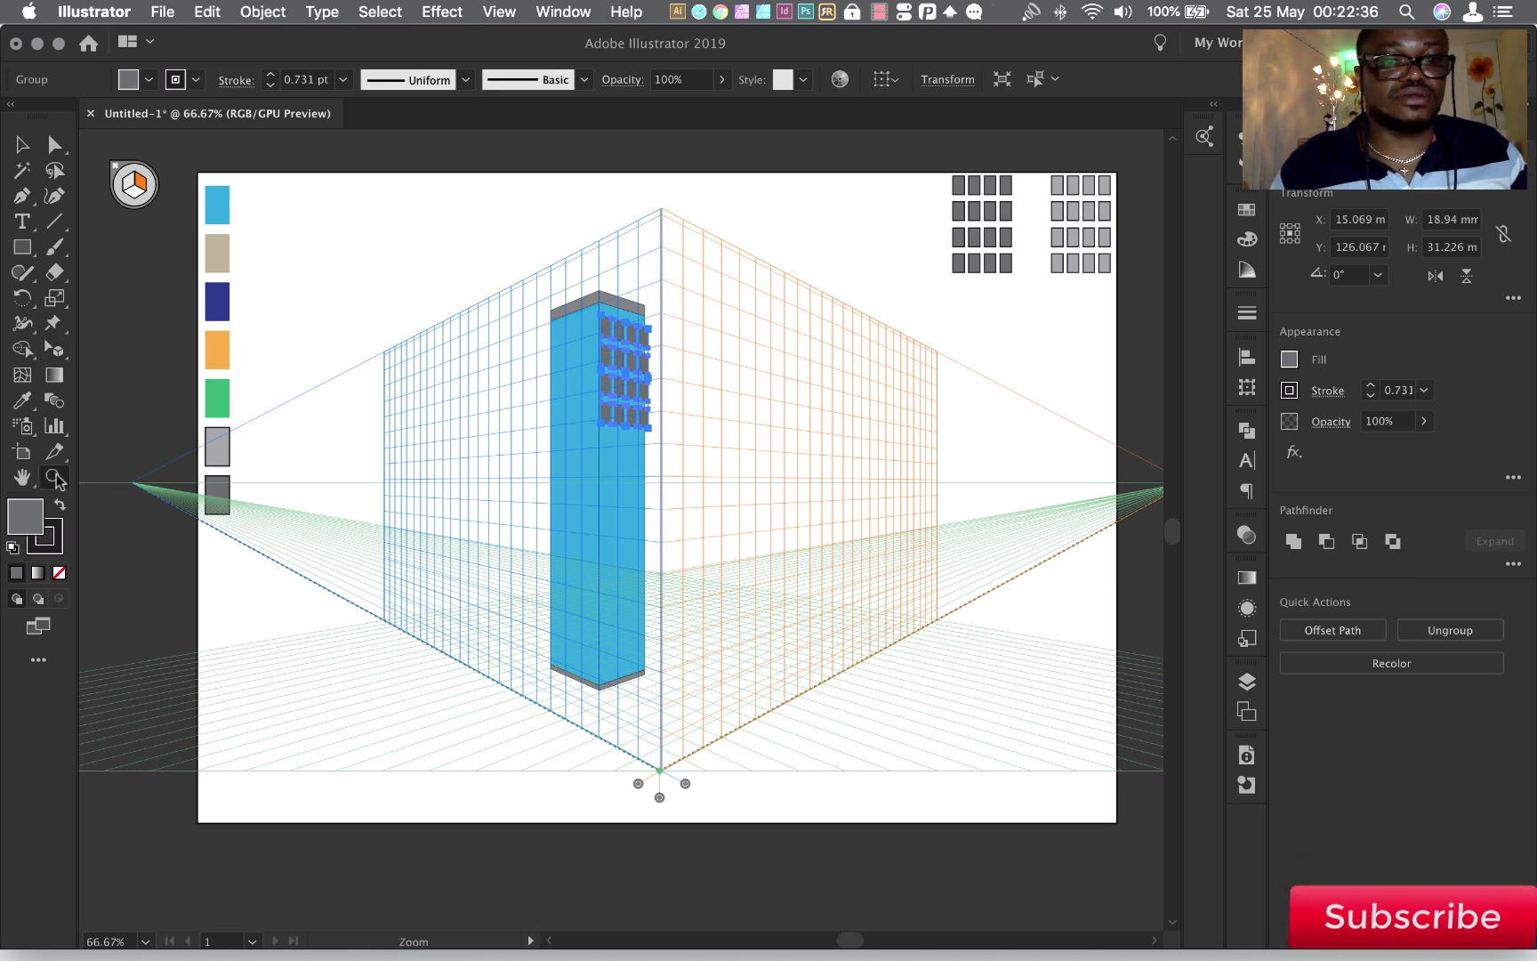
pyautogui.scroll(3, 762, 782)
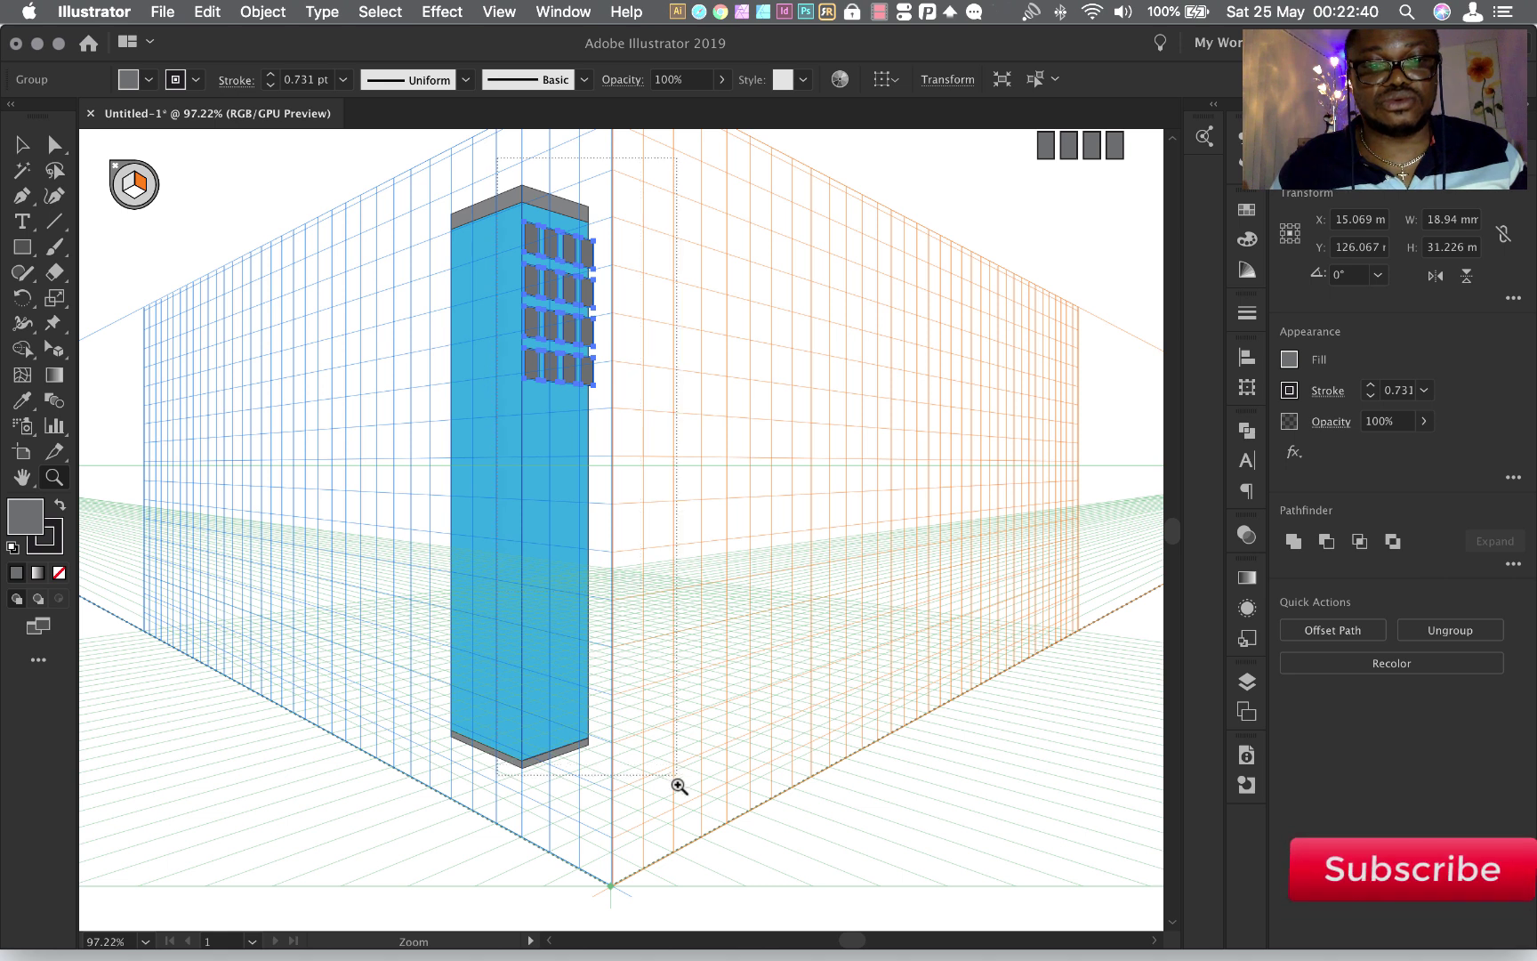
pyautogui.scroll(2, 680, 796)
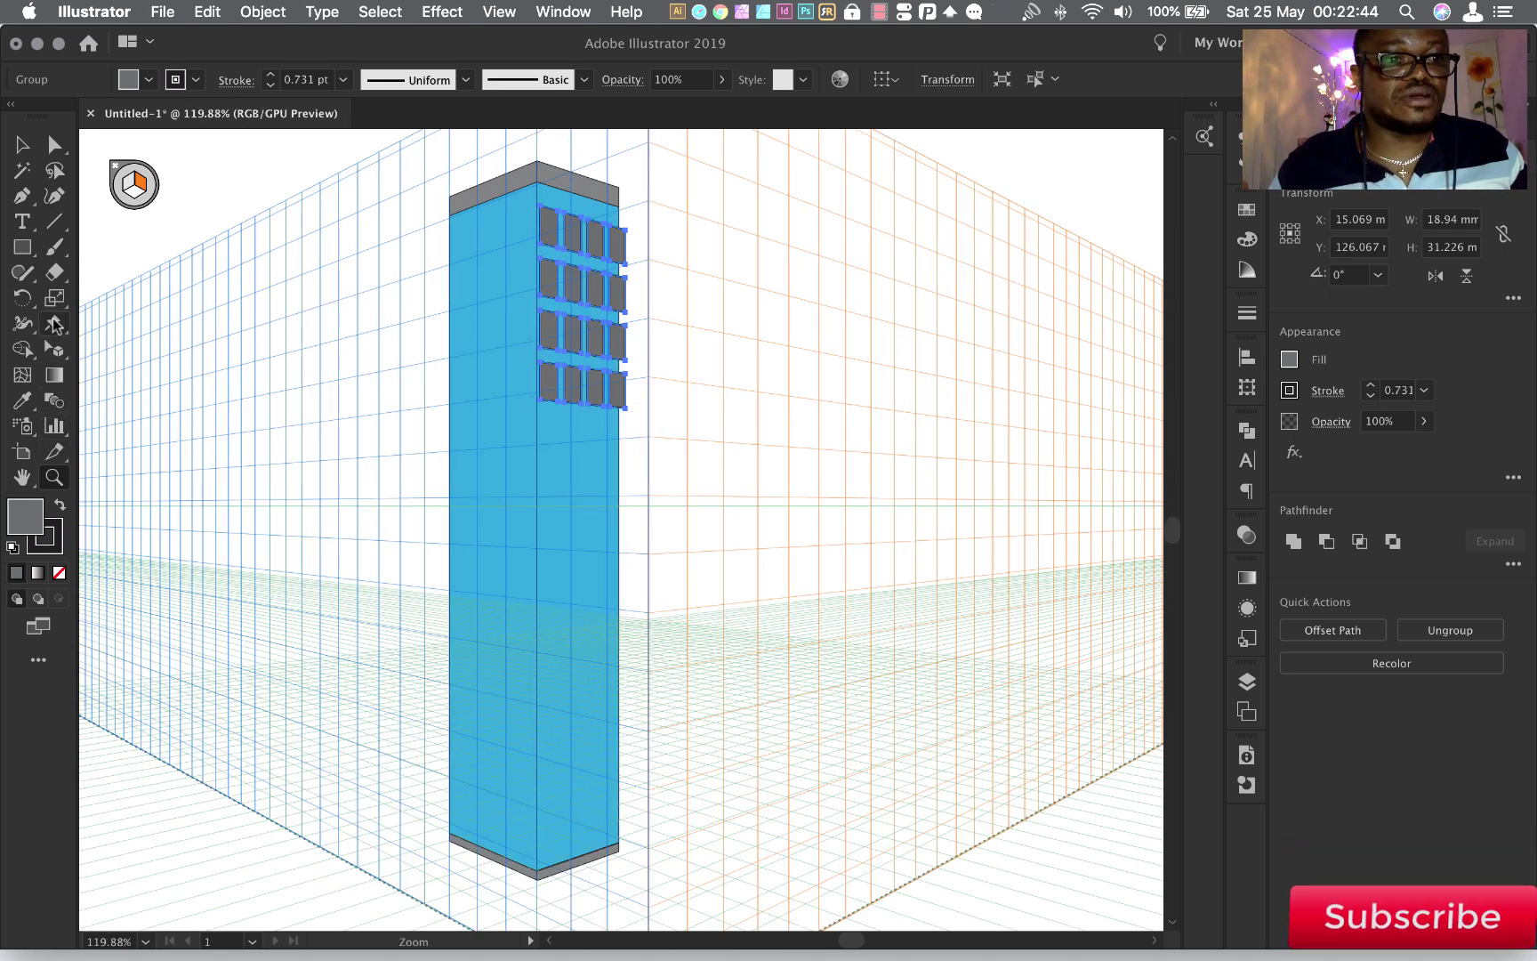
# Extend the window group down the tower's face to its base and narrow the columns slightly
pyautogui.click(55, 349)
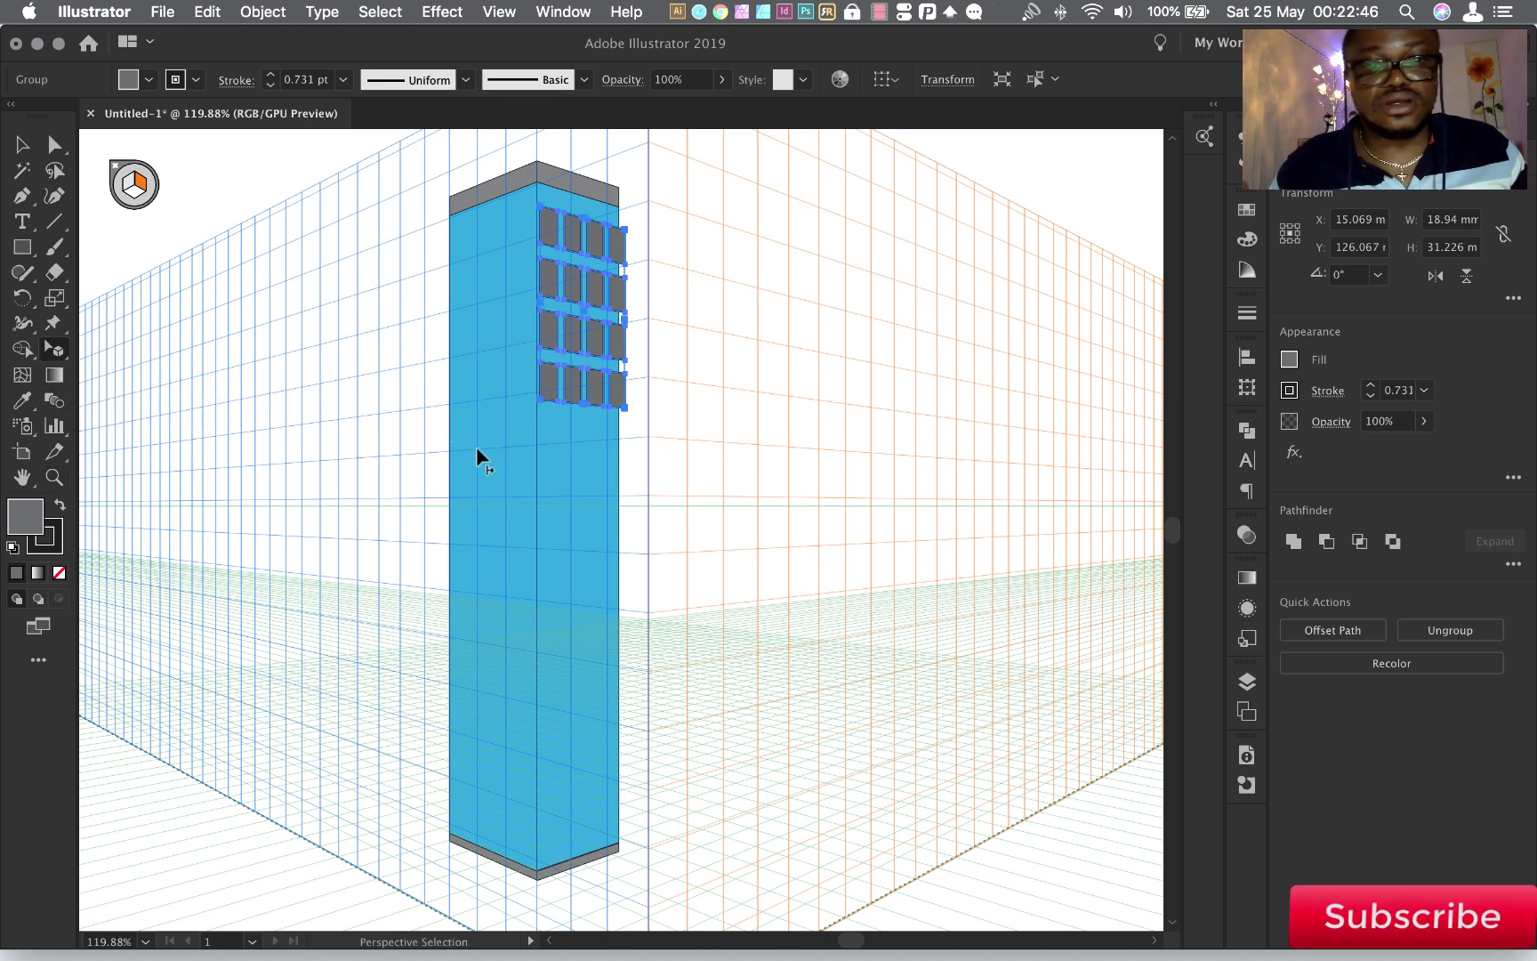
pyautogui.moveTo(583, 400); pyautogui.dragTo(594, 715)
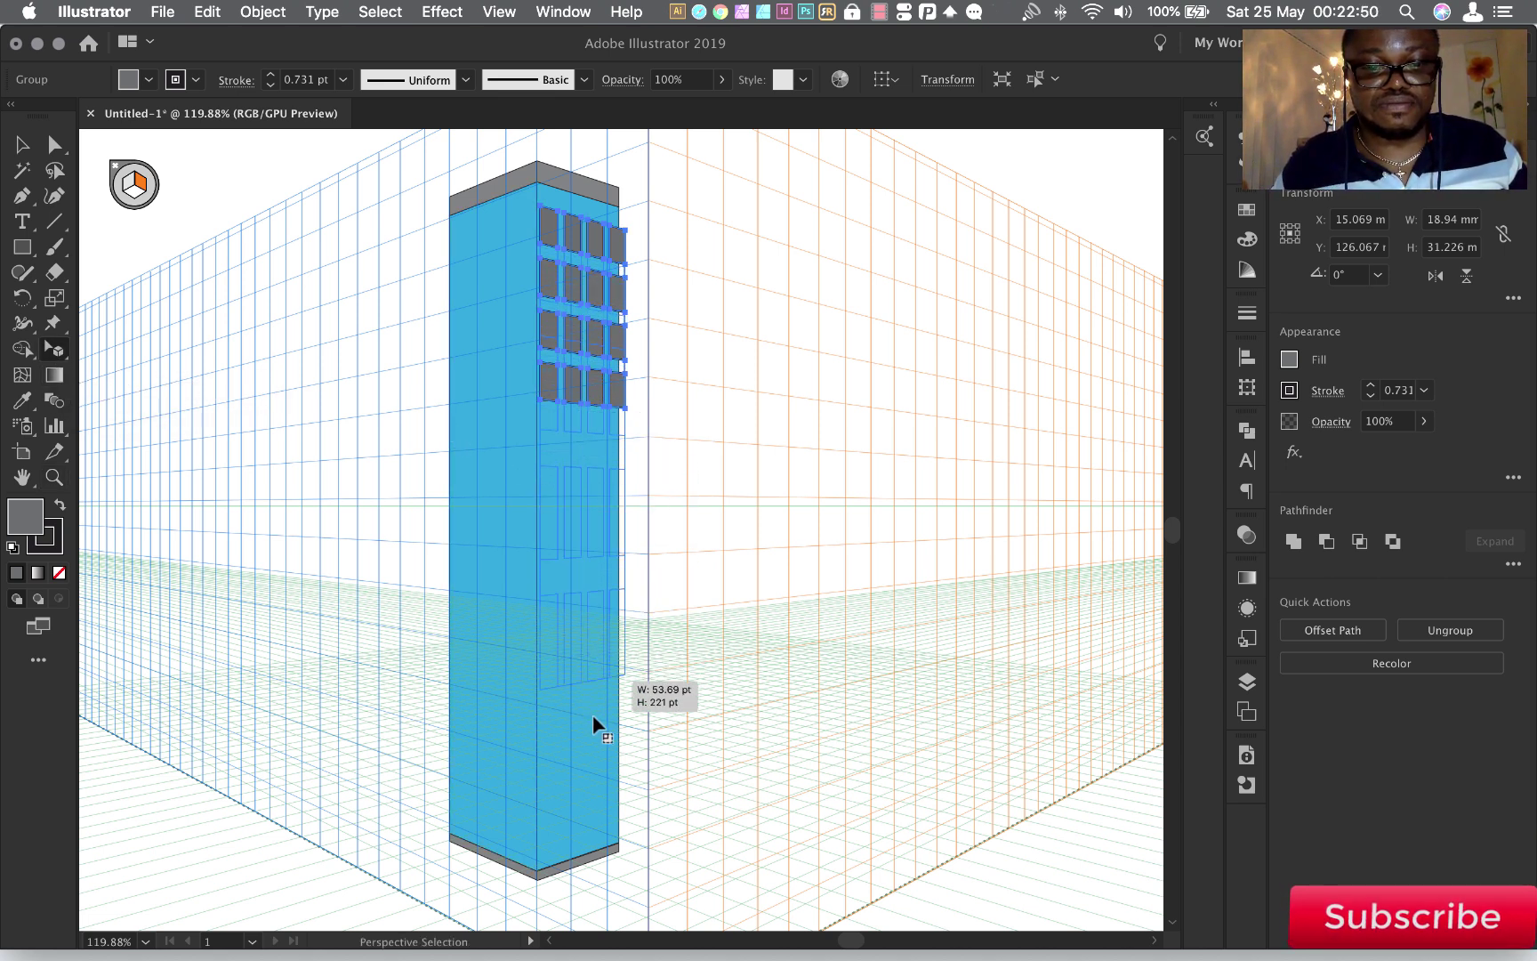
pyautogui.moveTo(592, 715); pyautogui.dragTo(593, 827)
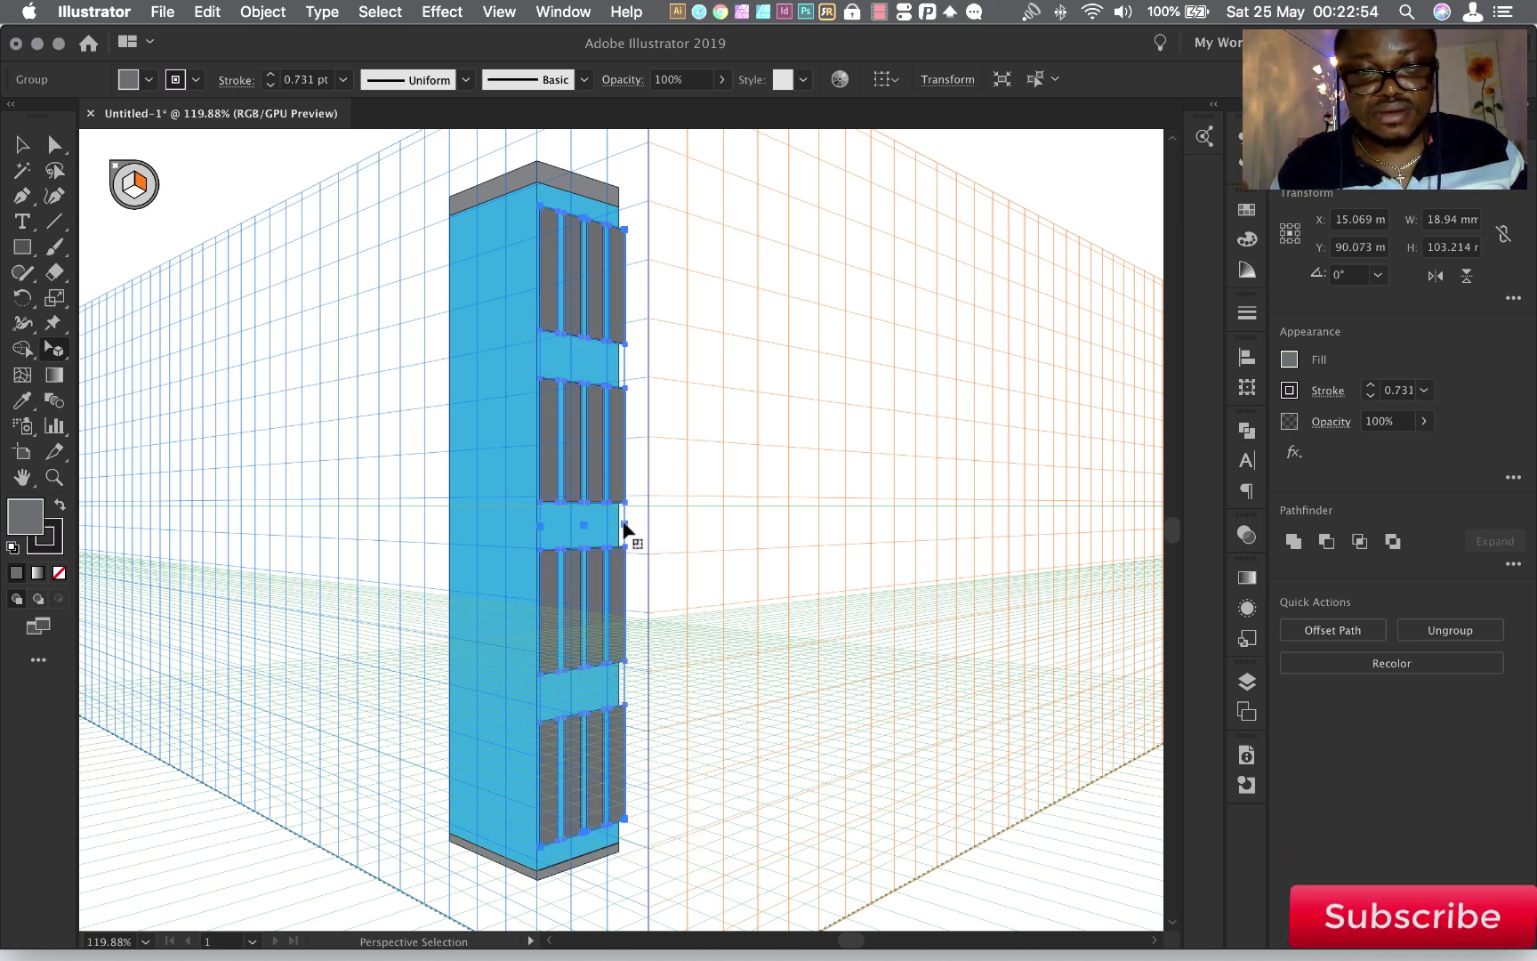
pyautogui.moveTo(625, 531); pyautogui.dragTo(611, 534)
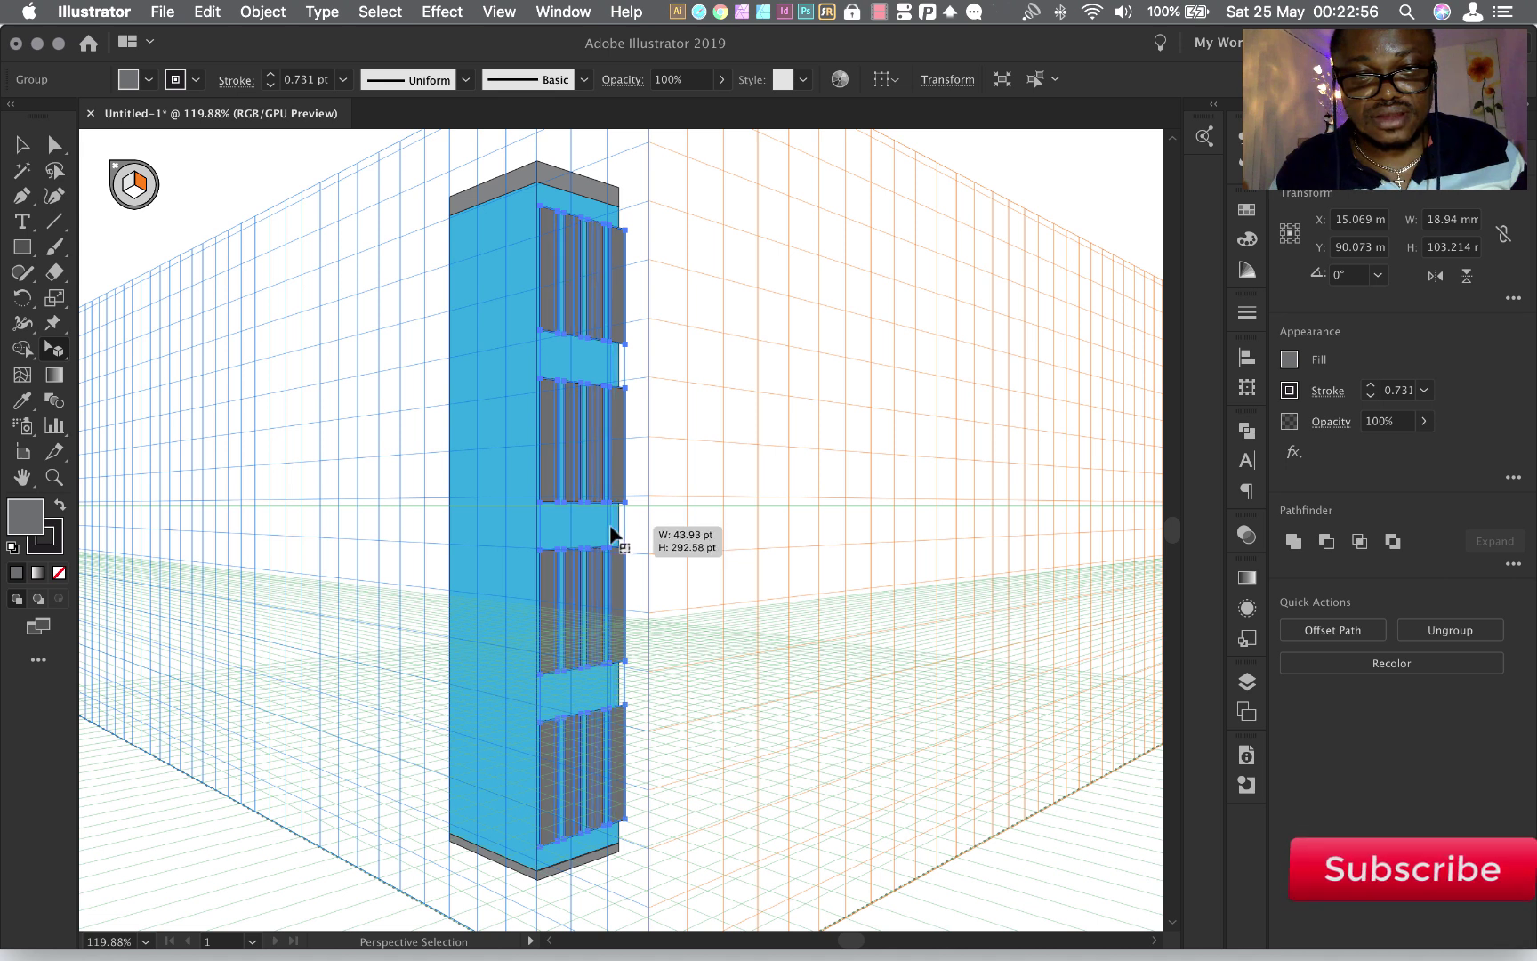
pyautogui.moveTo(611, 534); pyautogui.dragTo(614, 532)
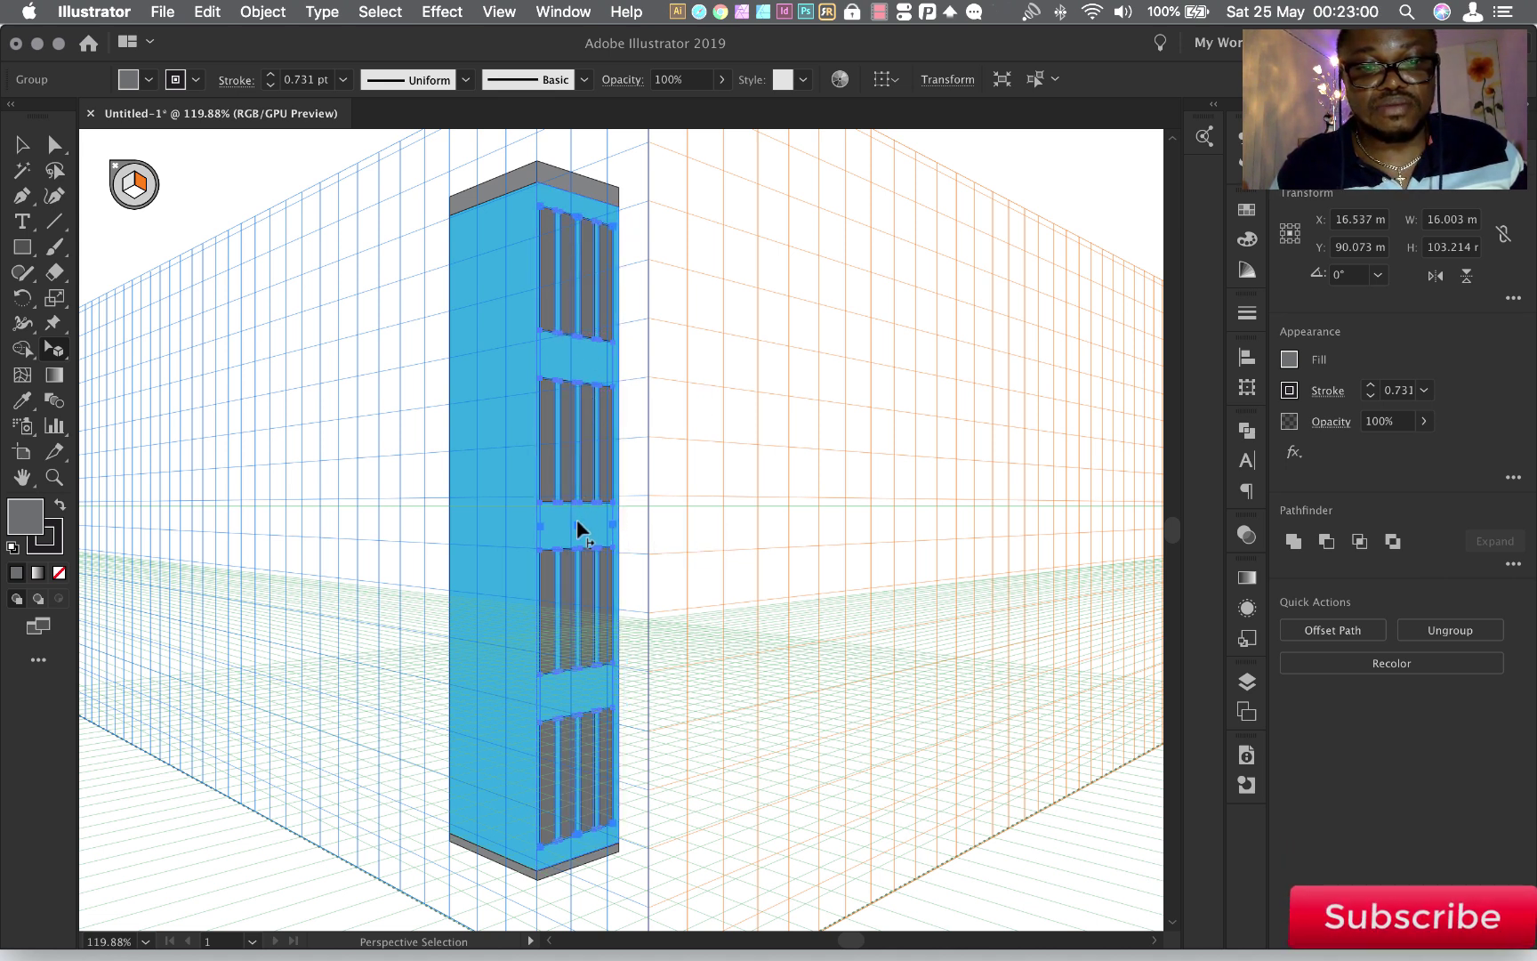
pyautogui.moveTo(577, 524); pyautogui.dragTo(577, 516)
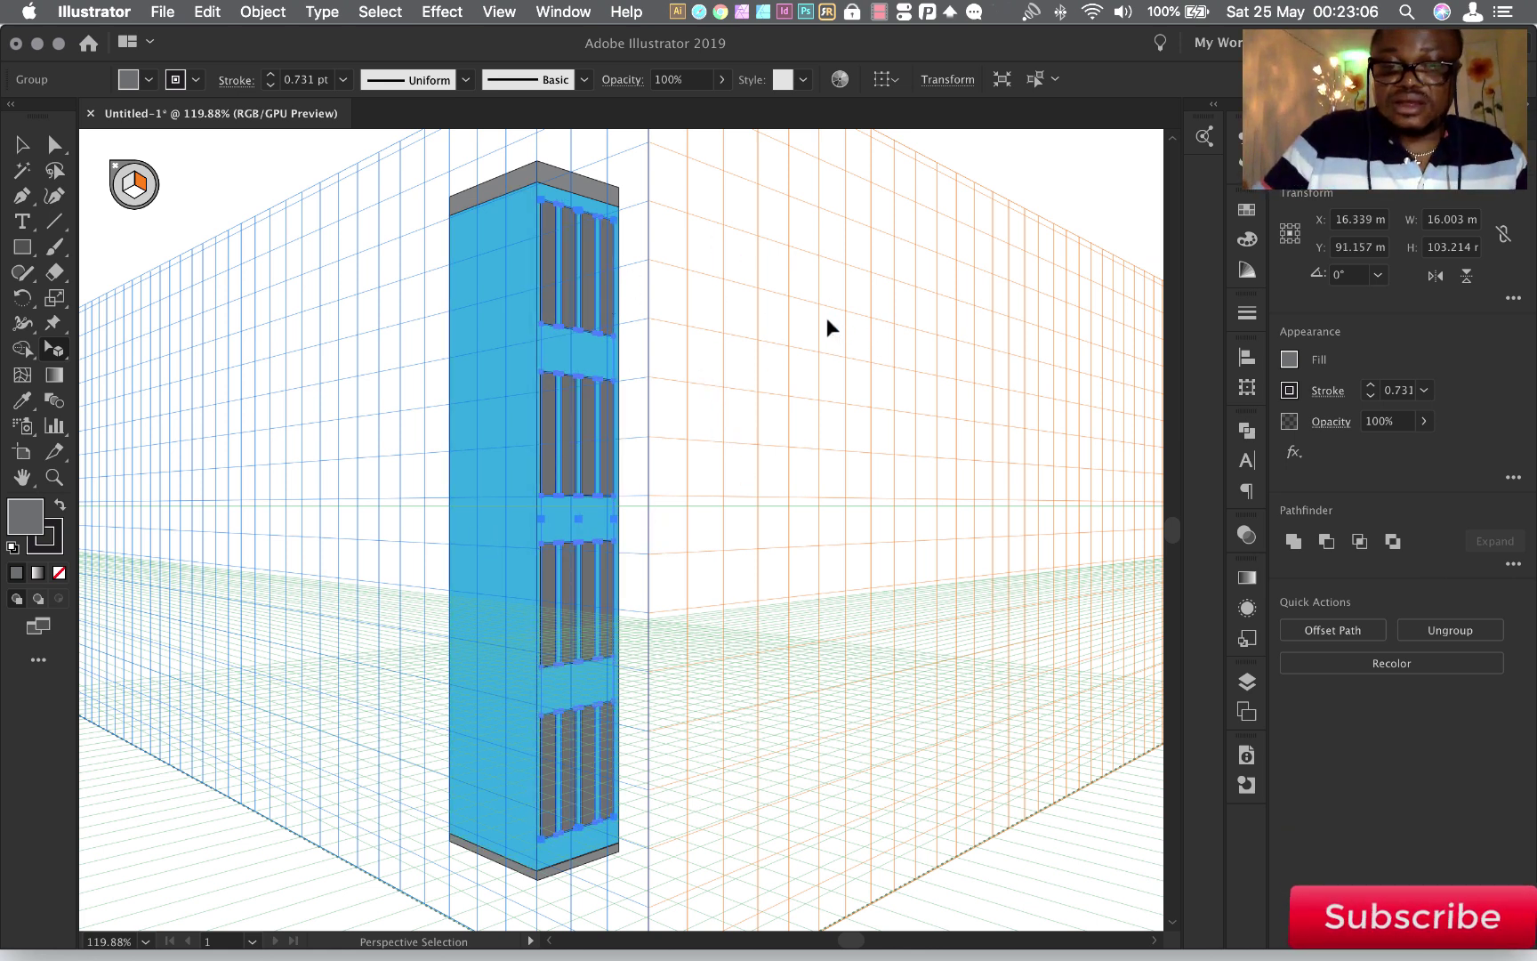
pyautogui.press('super+minus')
pyautogui.press('super+minus')
pyautogui.press('super+minus')
pyautogui.press('super+minus')
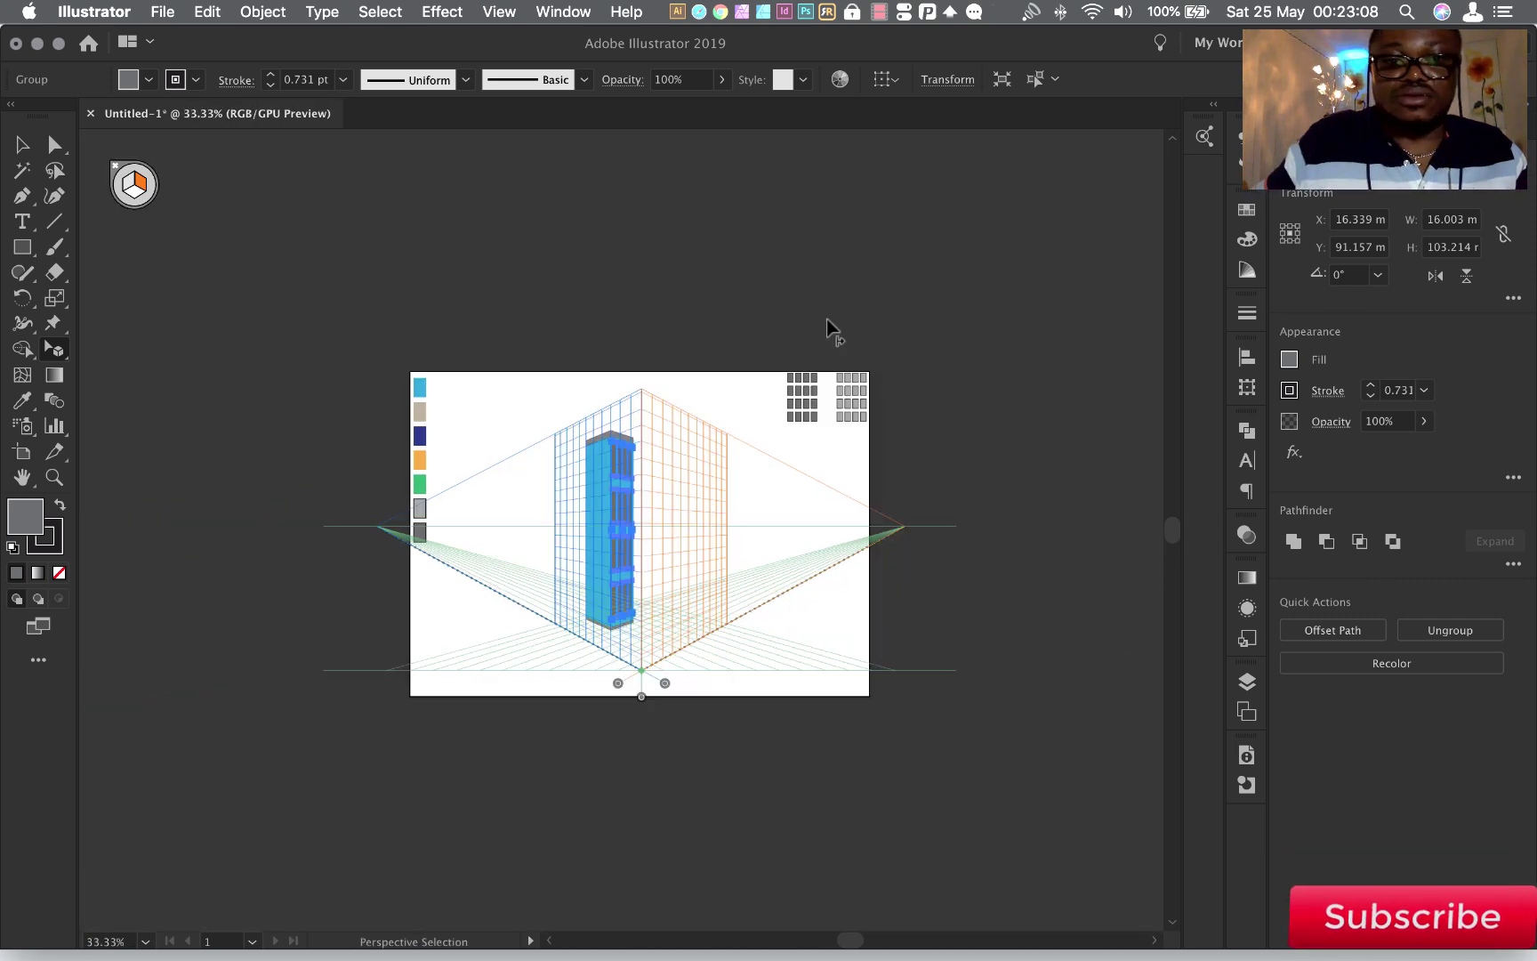
# Move the light grey window grid from the top right onto the tower's left face
pyautogui.click(125, 186)
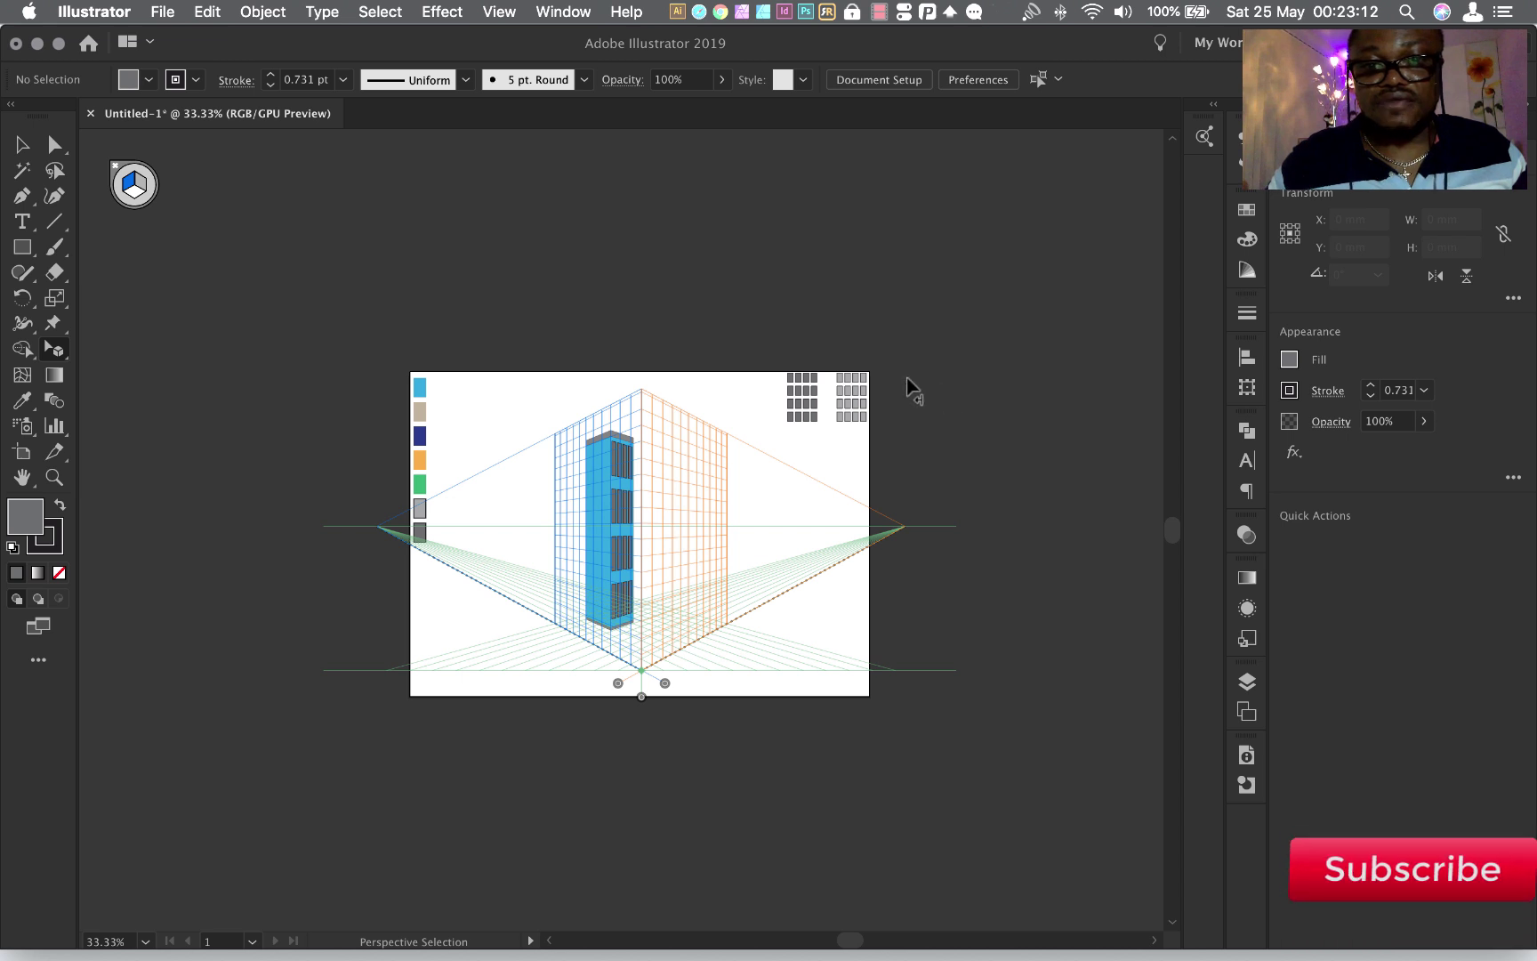
pyautogui.click(855, 394)
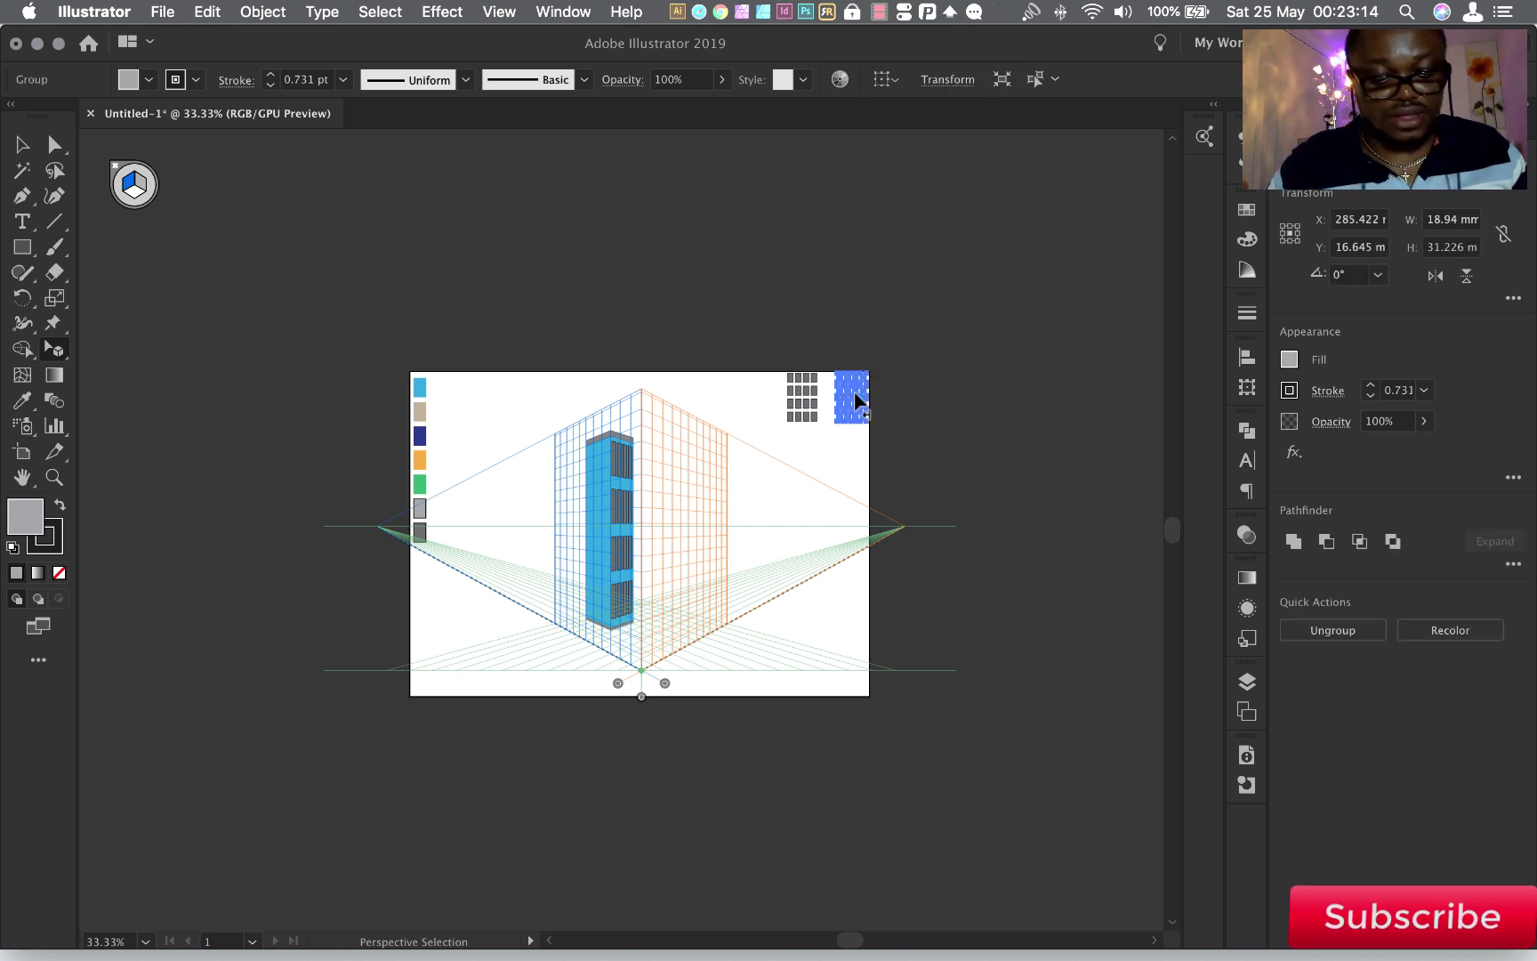
pyautogui.moveTo(855, 399); pyautogui.dragTo(608, 532)
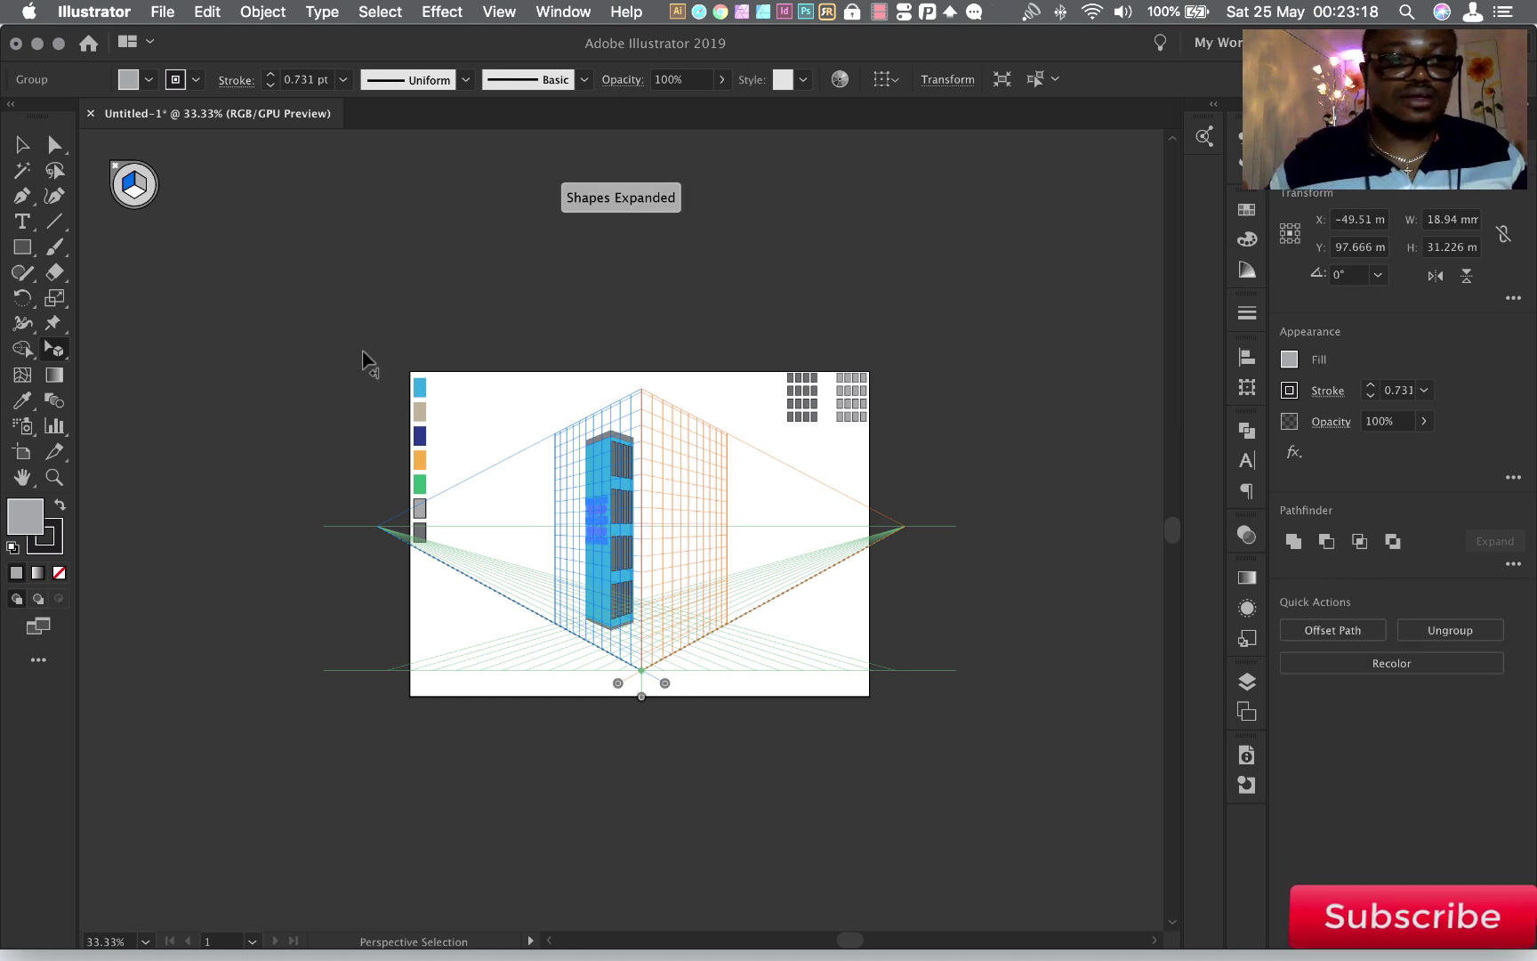
# Zoom in on the tower and bring the window group in front of the wall
pyautogui.click(54, 477)
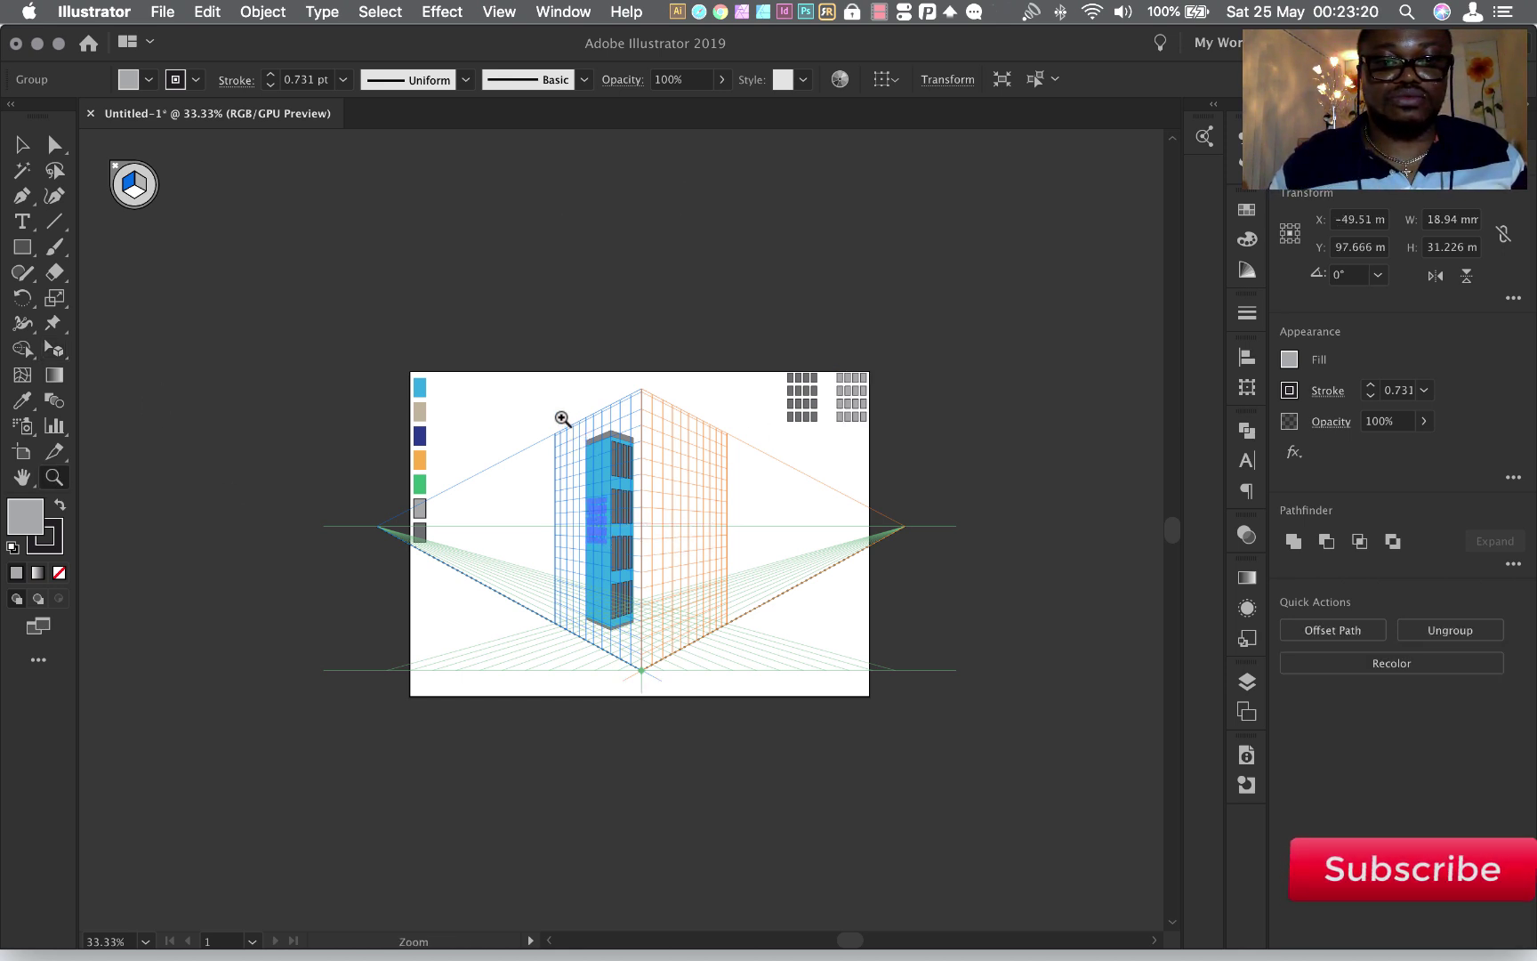
pyautogui.moveTo(564, 415); pyautogui.dragTo(700, 645)
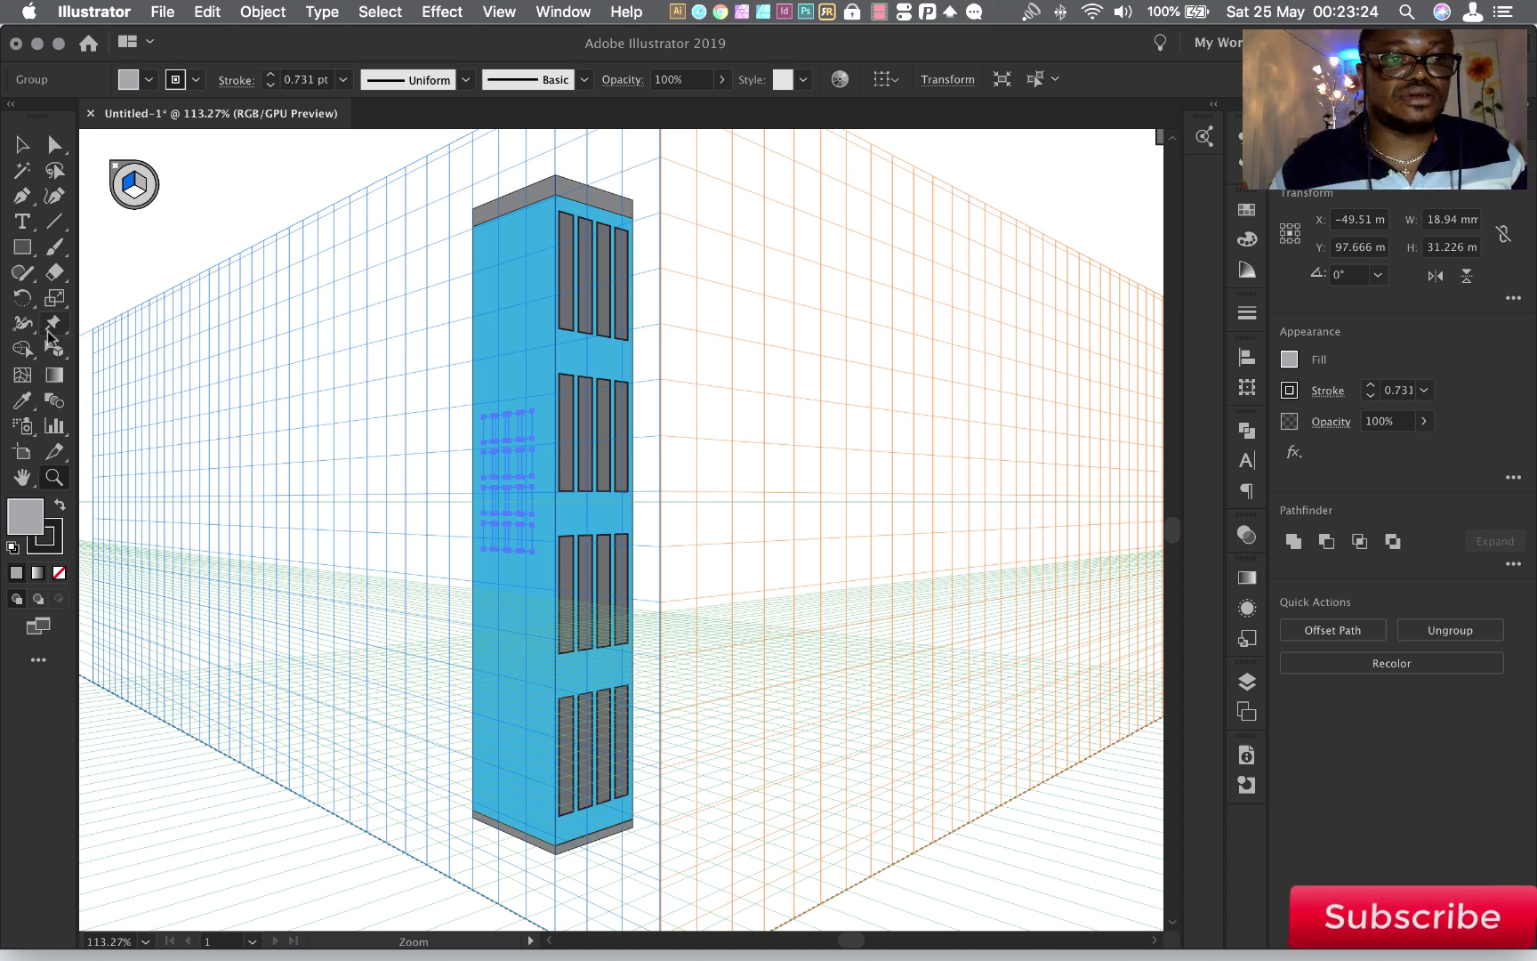
pyautogui.click(54, 349)
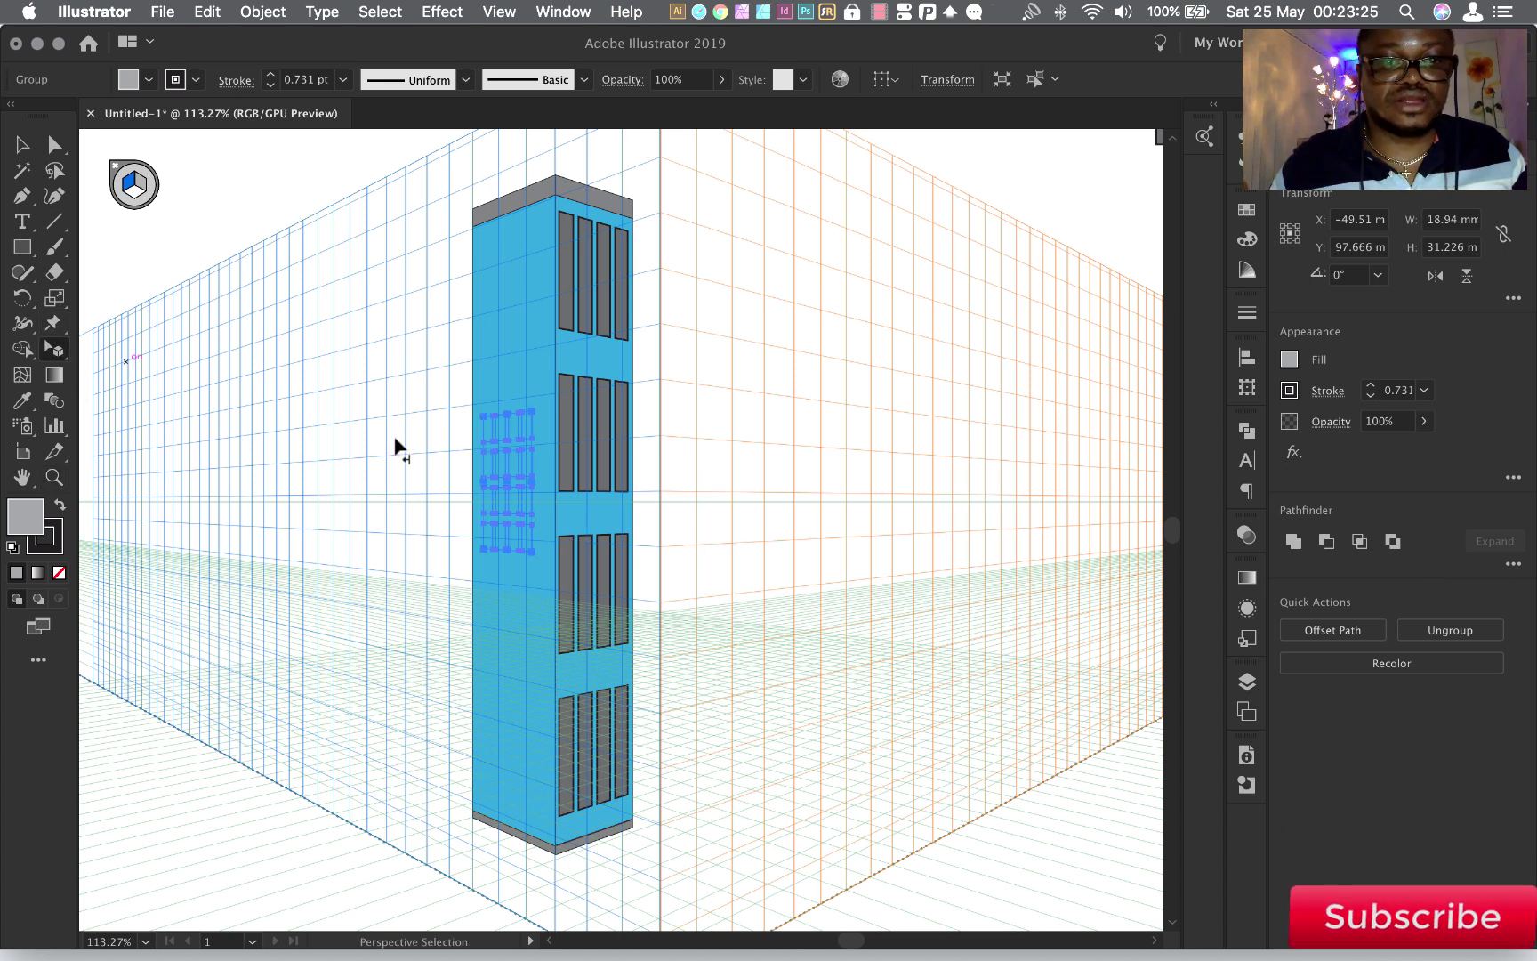
pyautogui.rightClick(508, 477)
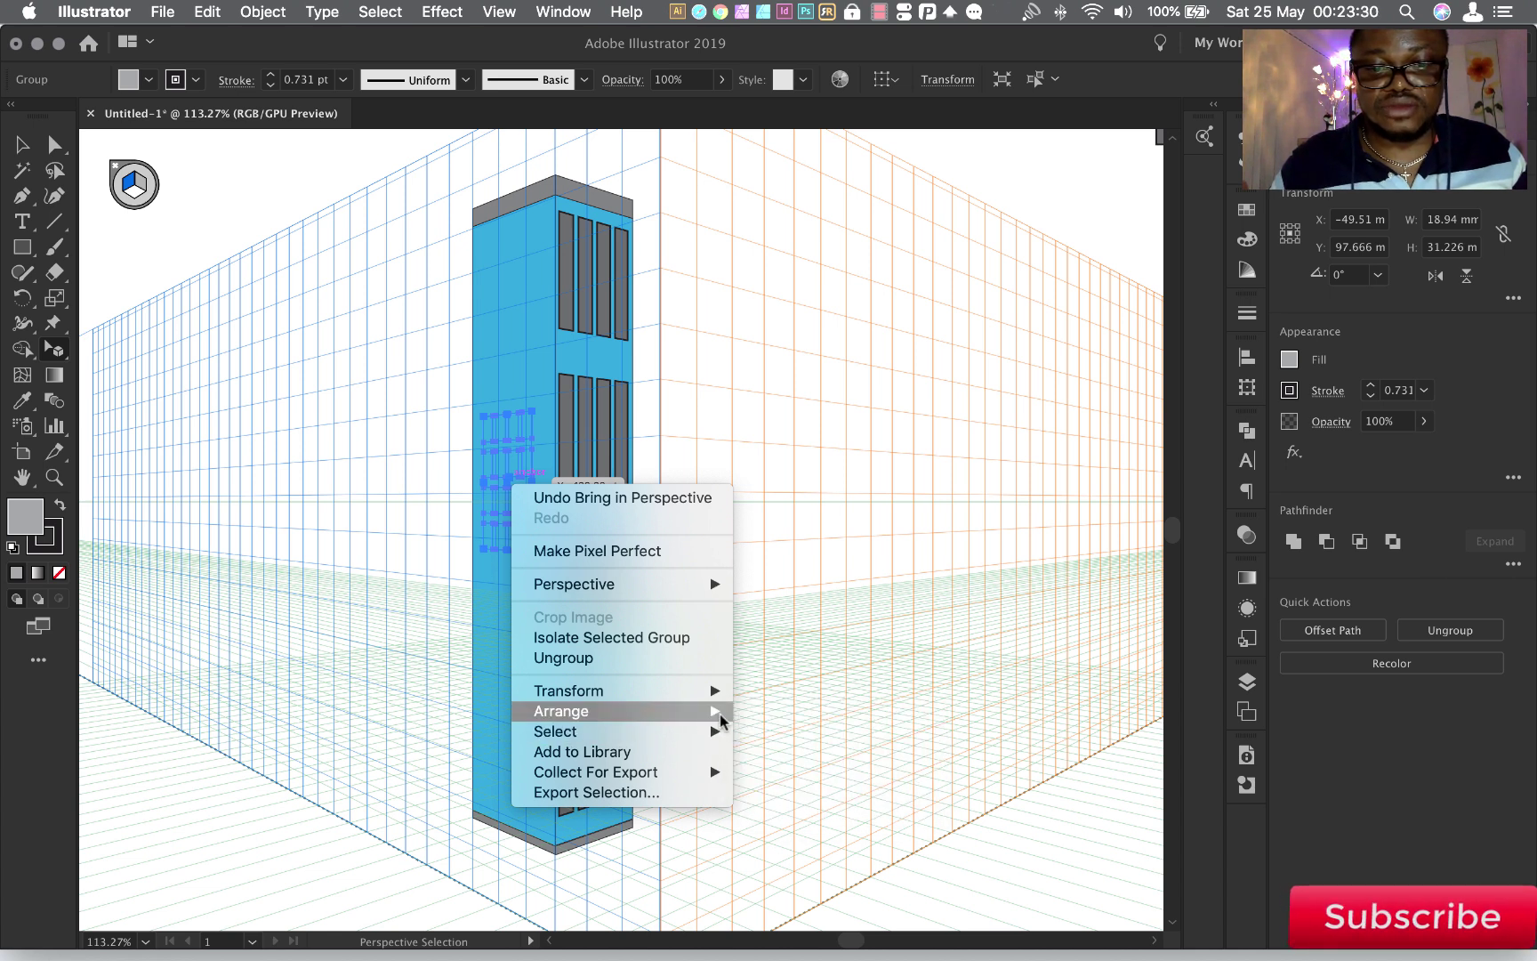
pyautogui.moveTo(560, 711)
pyautogui.click(775, 711)
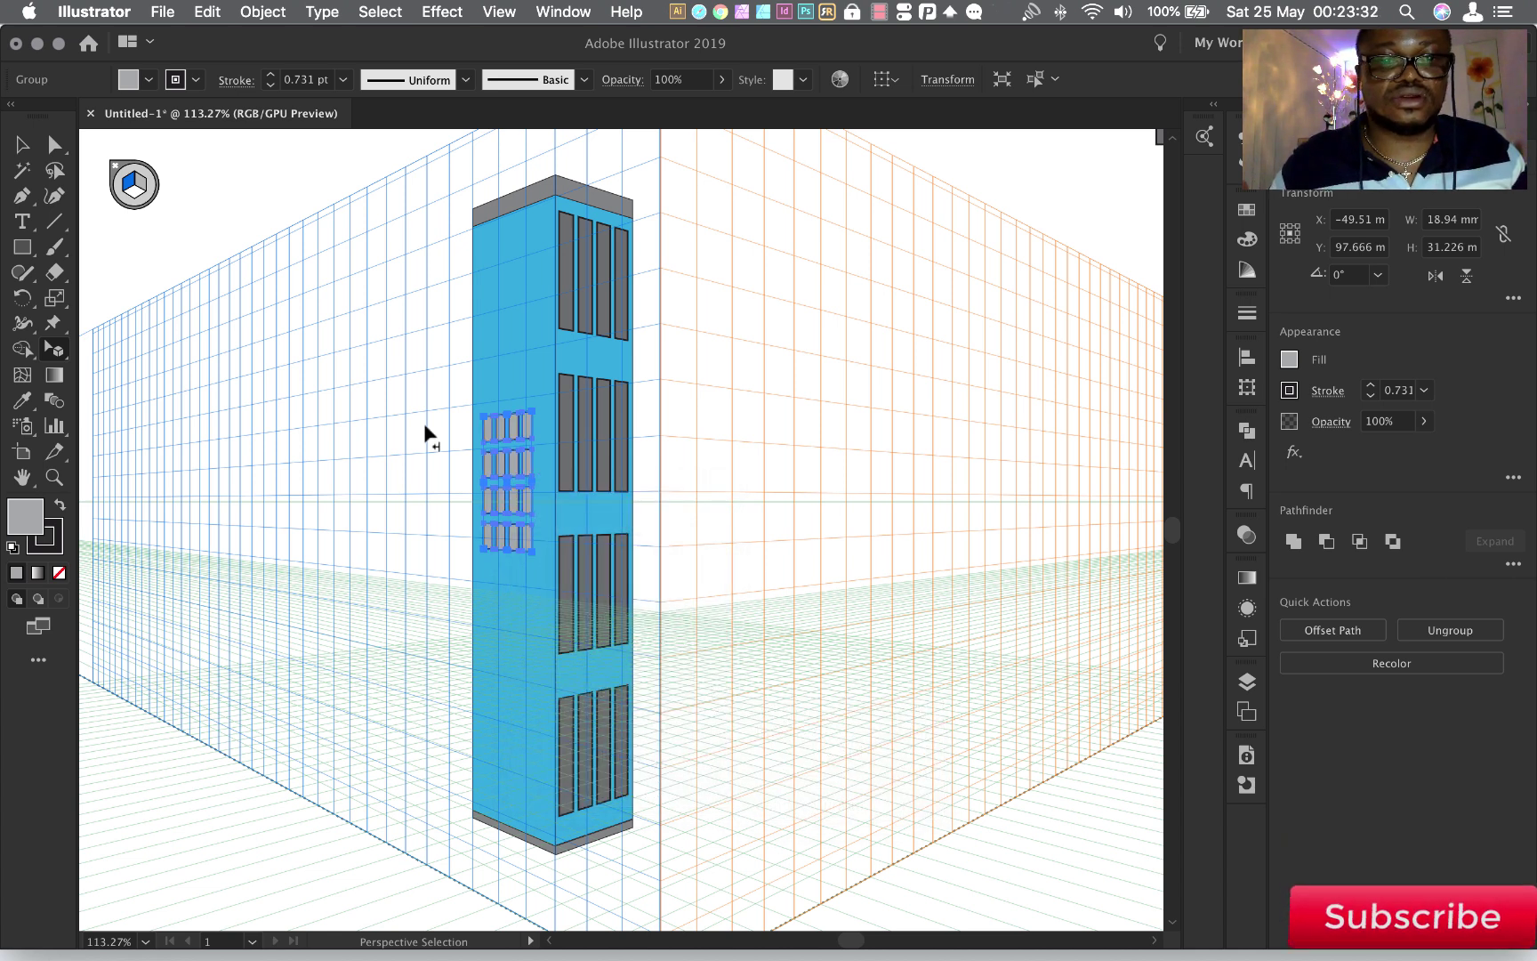
# Stretch the light grey windows down to the tower's base and centre them on the left face
pyautogui.moveTo(532, 411)
pyautogui.mouseDown()
pyautogui.moveTo(511, 376)
pyautogui.moveTo(504, 227)
pyautogui.mouseUp()
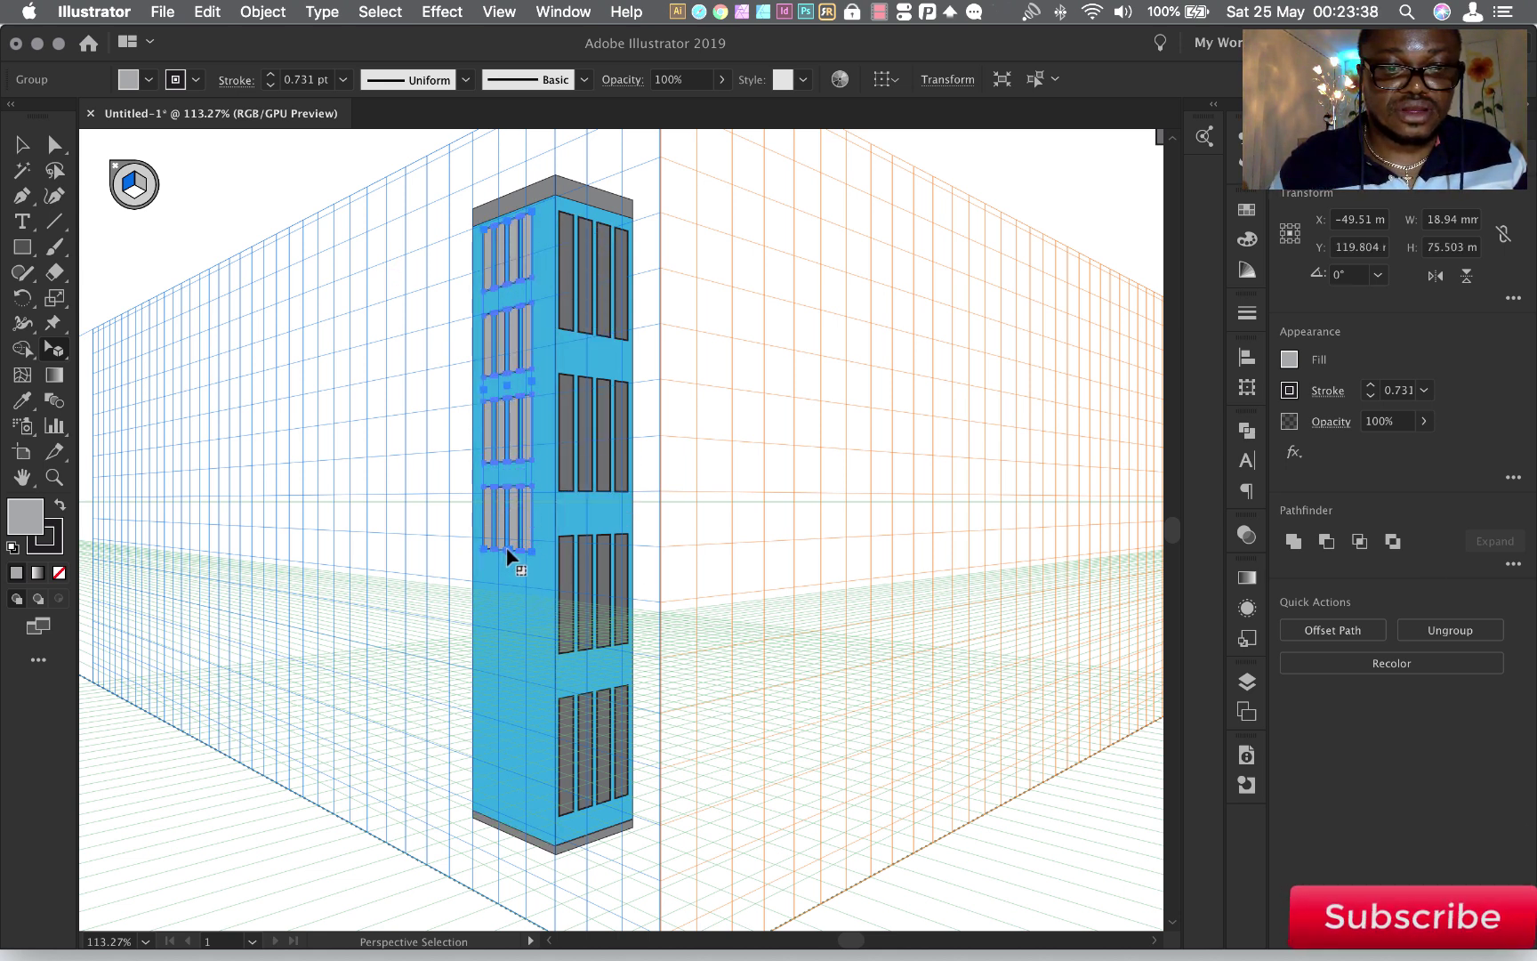
pyautogui.moveTo(509, 556); pyautogui.dragTo(515, 792)
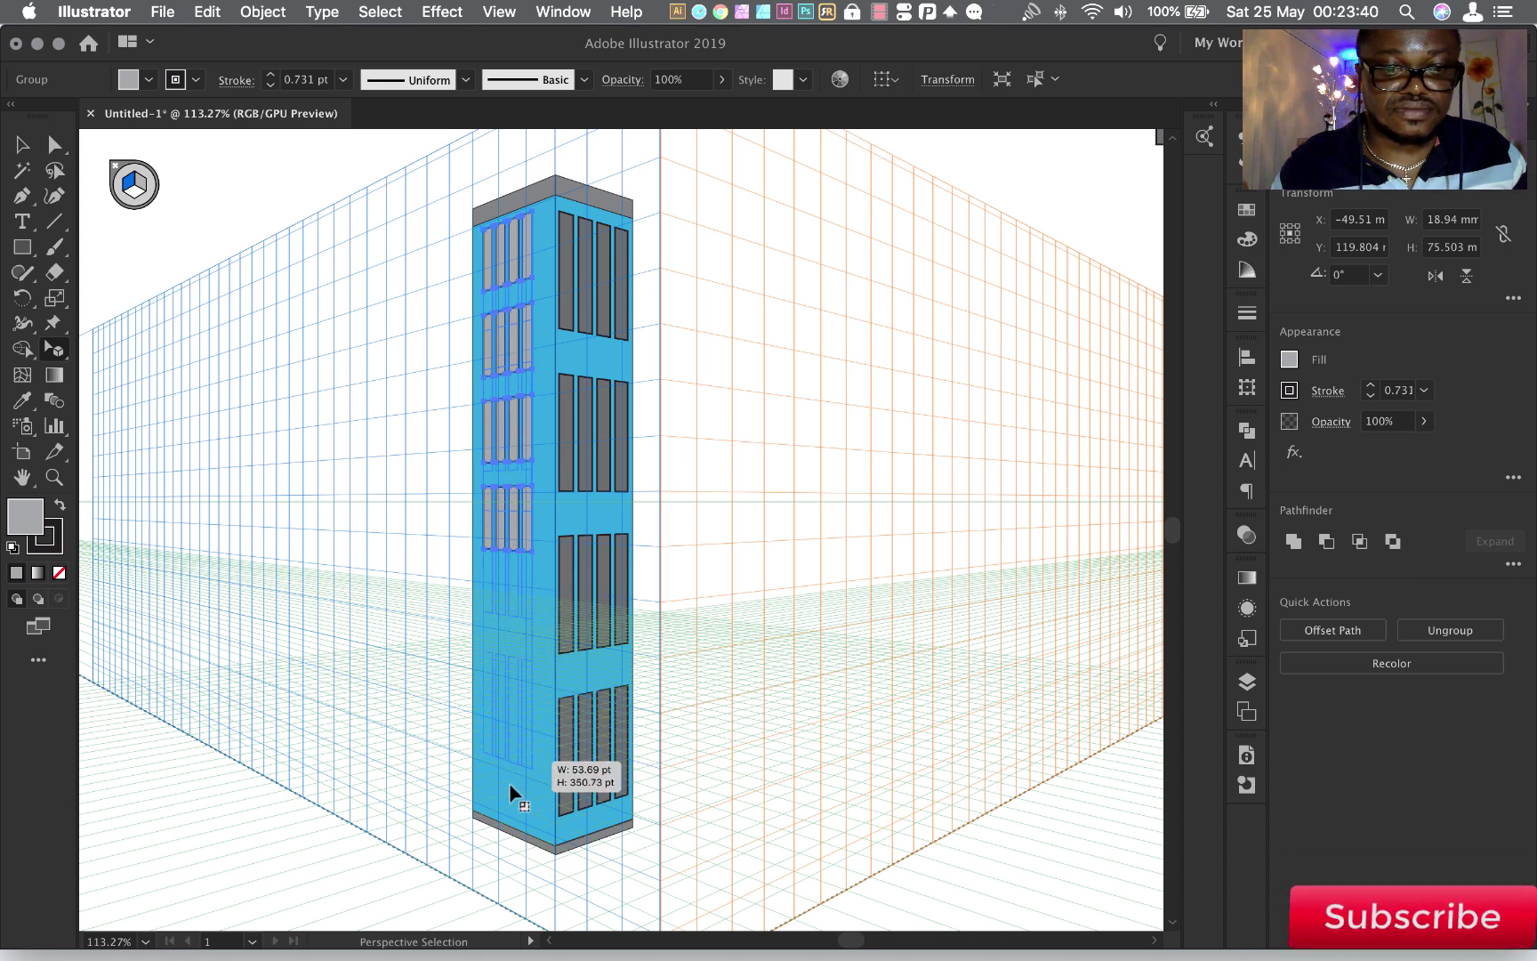
pyautogui.moveTo(511, 787); pyautogui.dragTo(508, 806)
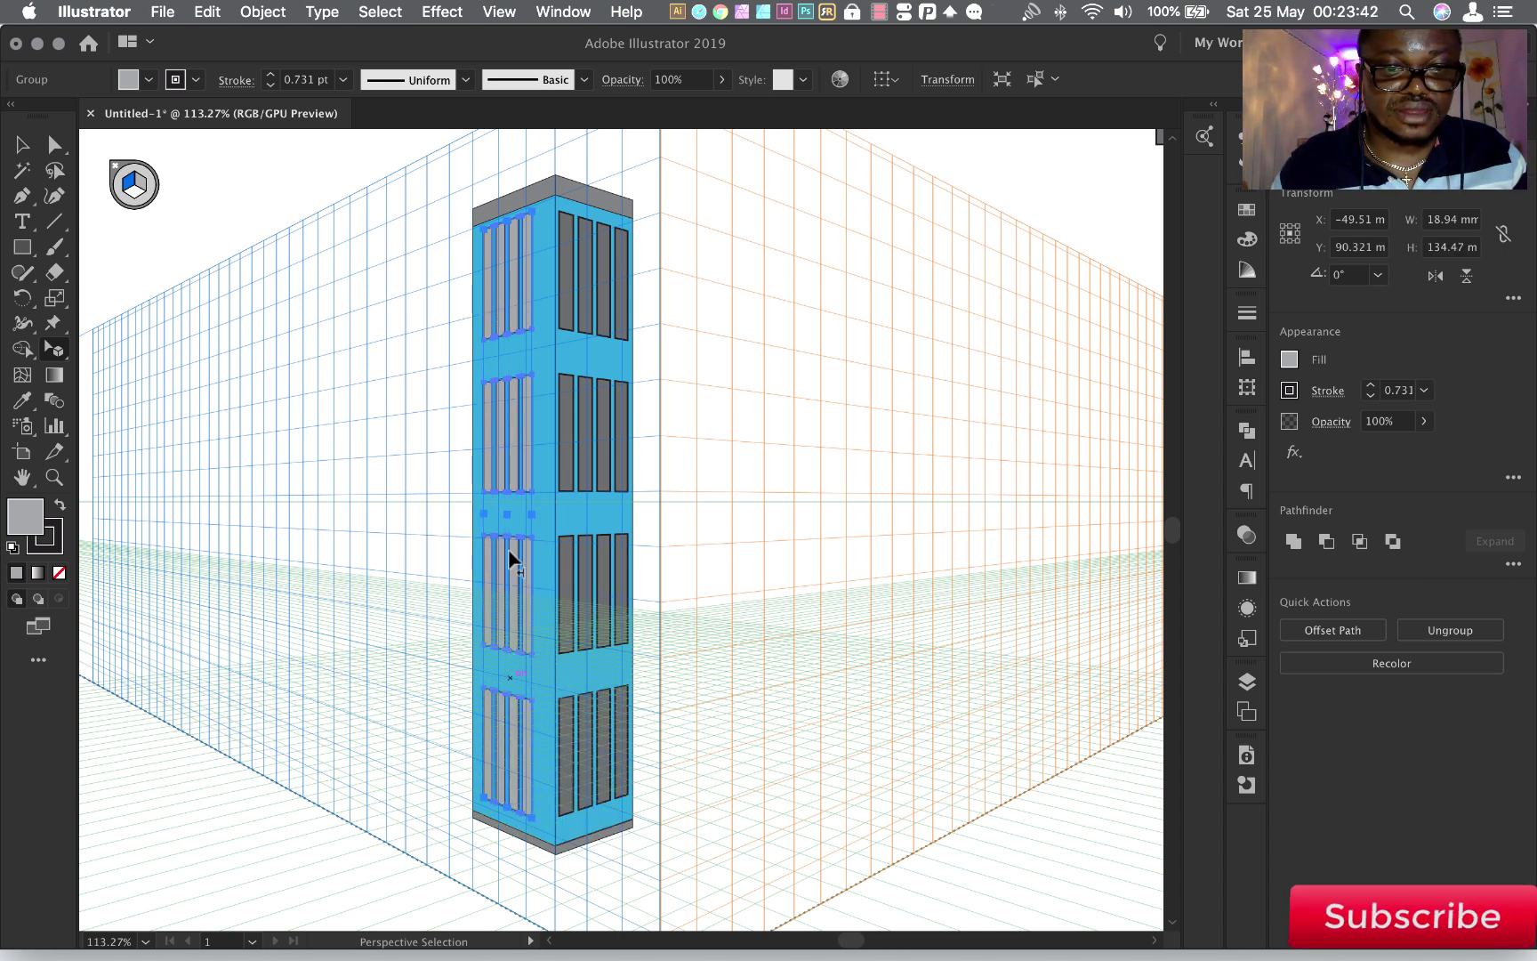
pyautogui.moveTo(509, 552); pyautogui.dragTo(499, 561)
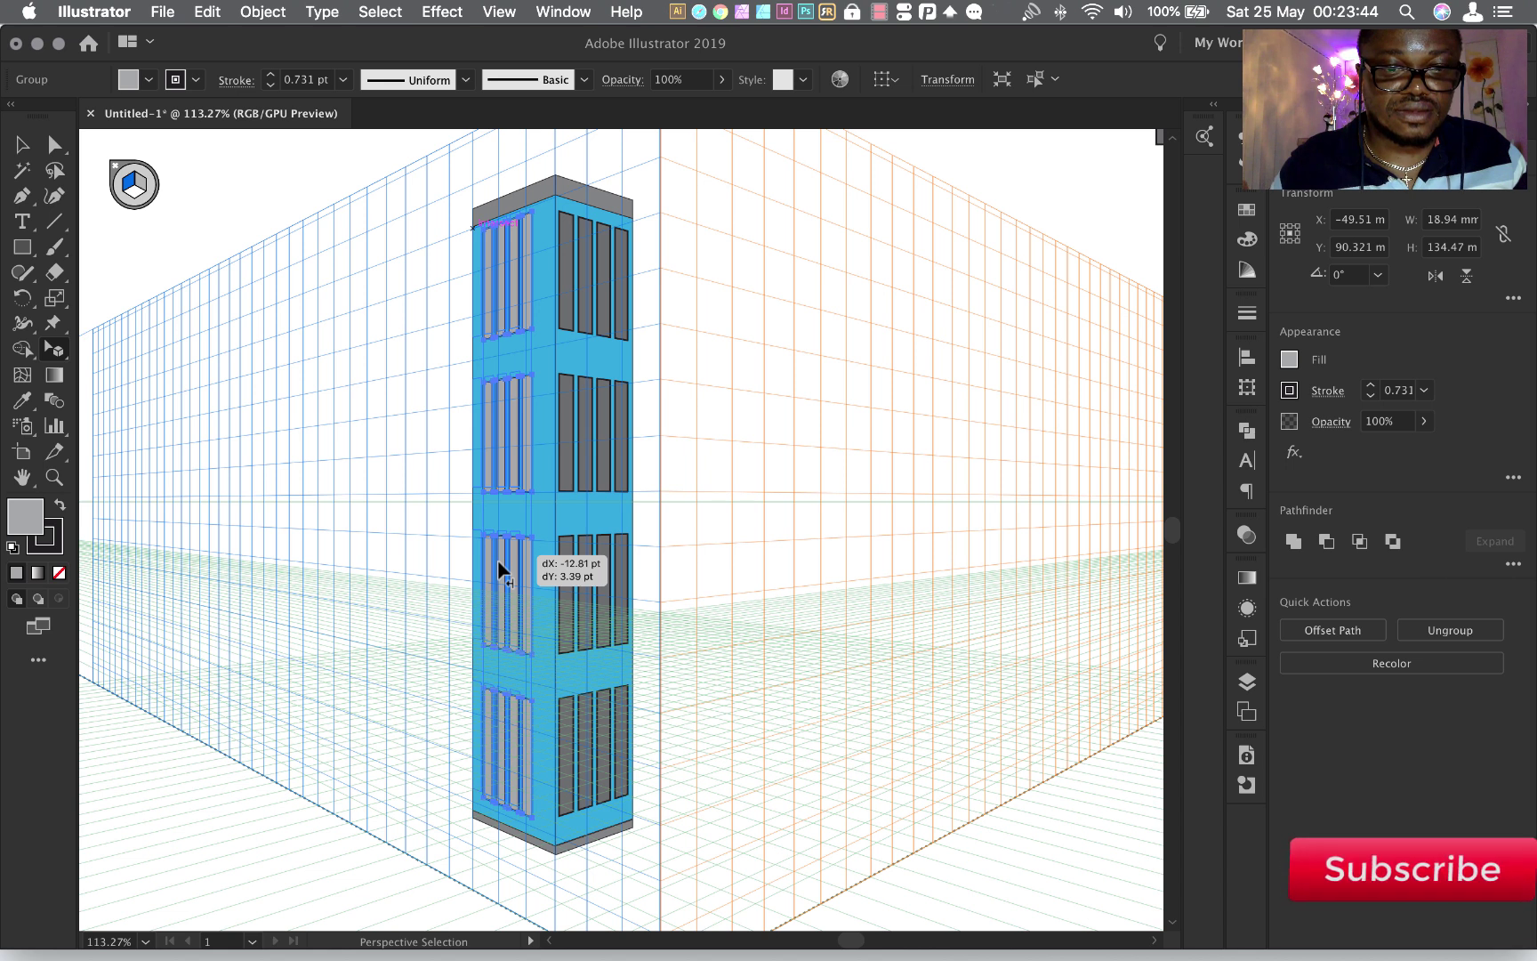
pyautogui.moveTo(498, 559); pyautogui.dragTo(545, 523)
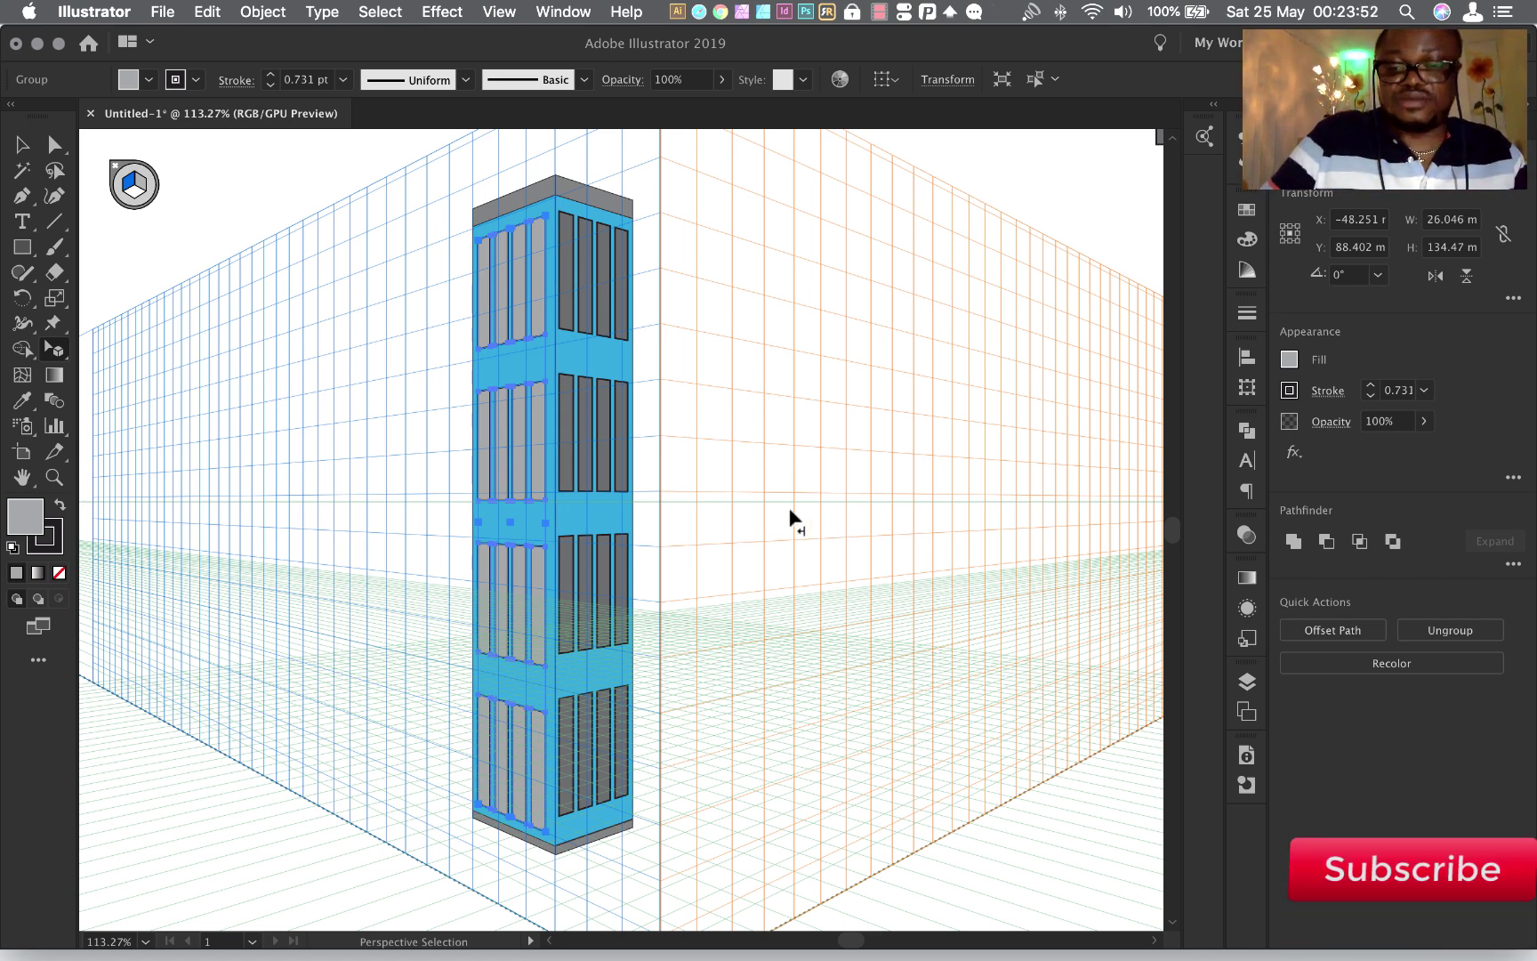
pyautogui.hotkey('ctrl', '-')
pyautogui.hotkey('ctrl', '-')
pyautogui.hotkey('ctrl', '-')
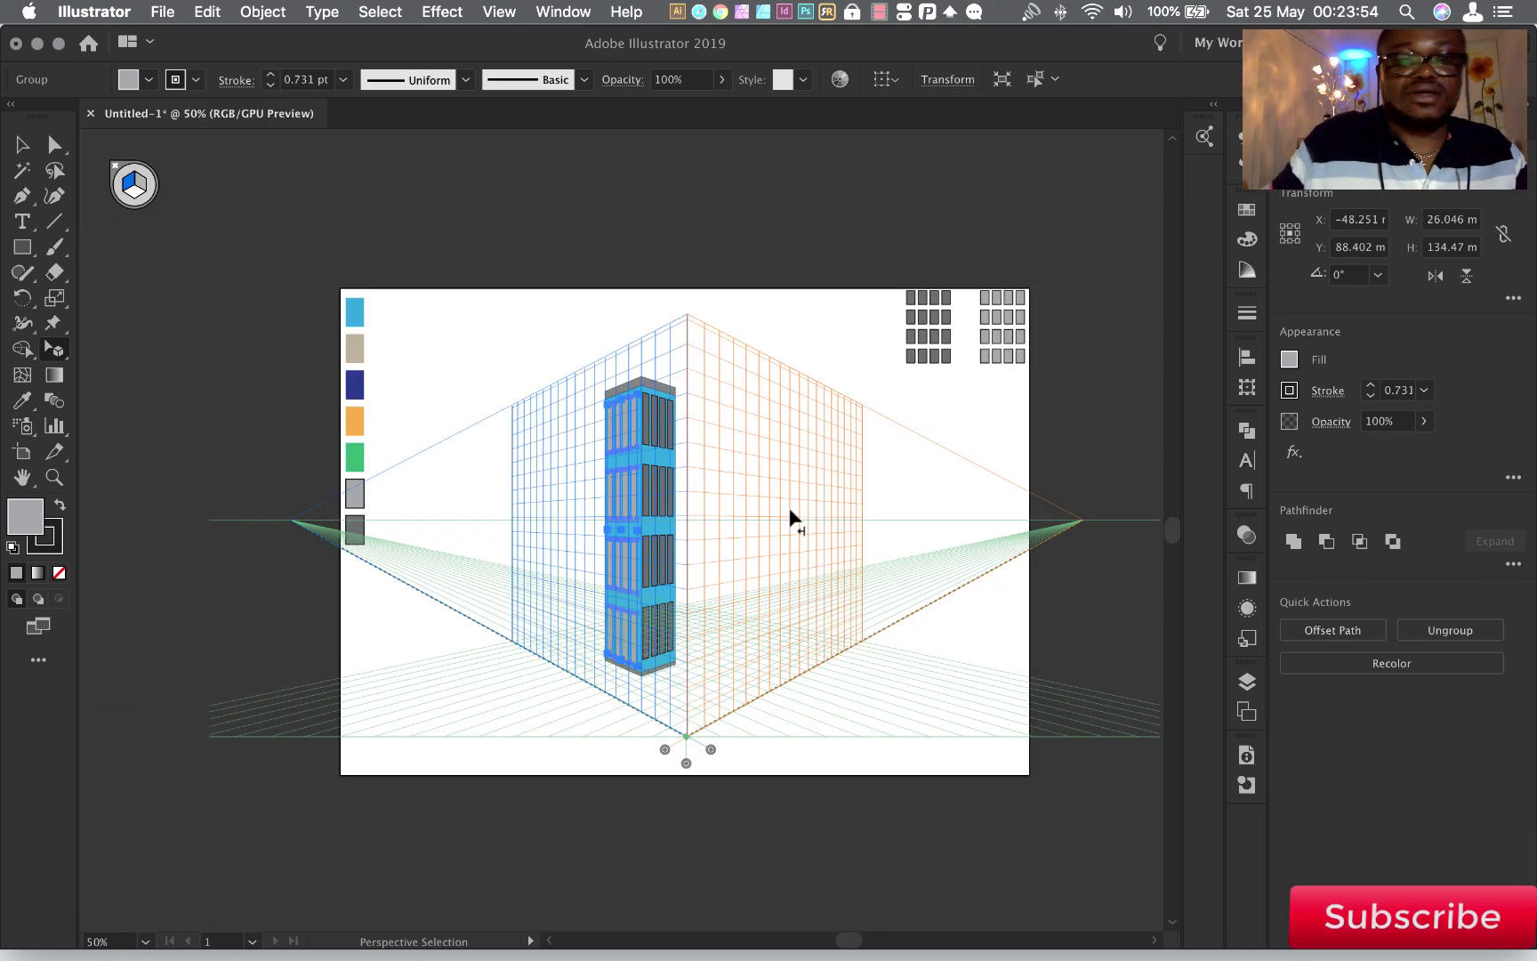
# Draw a tall rectangle on the left perspective grid beside the blue tower
pyautogui.click(433, 337)
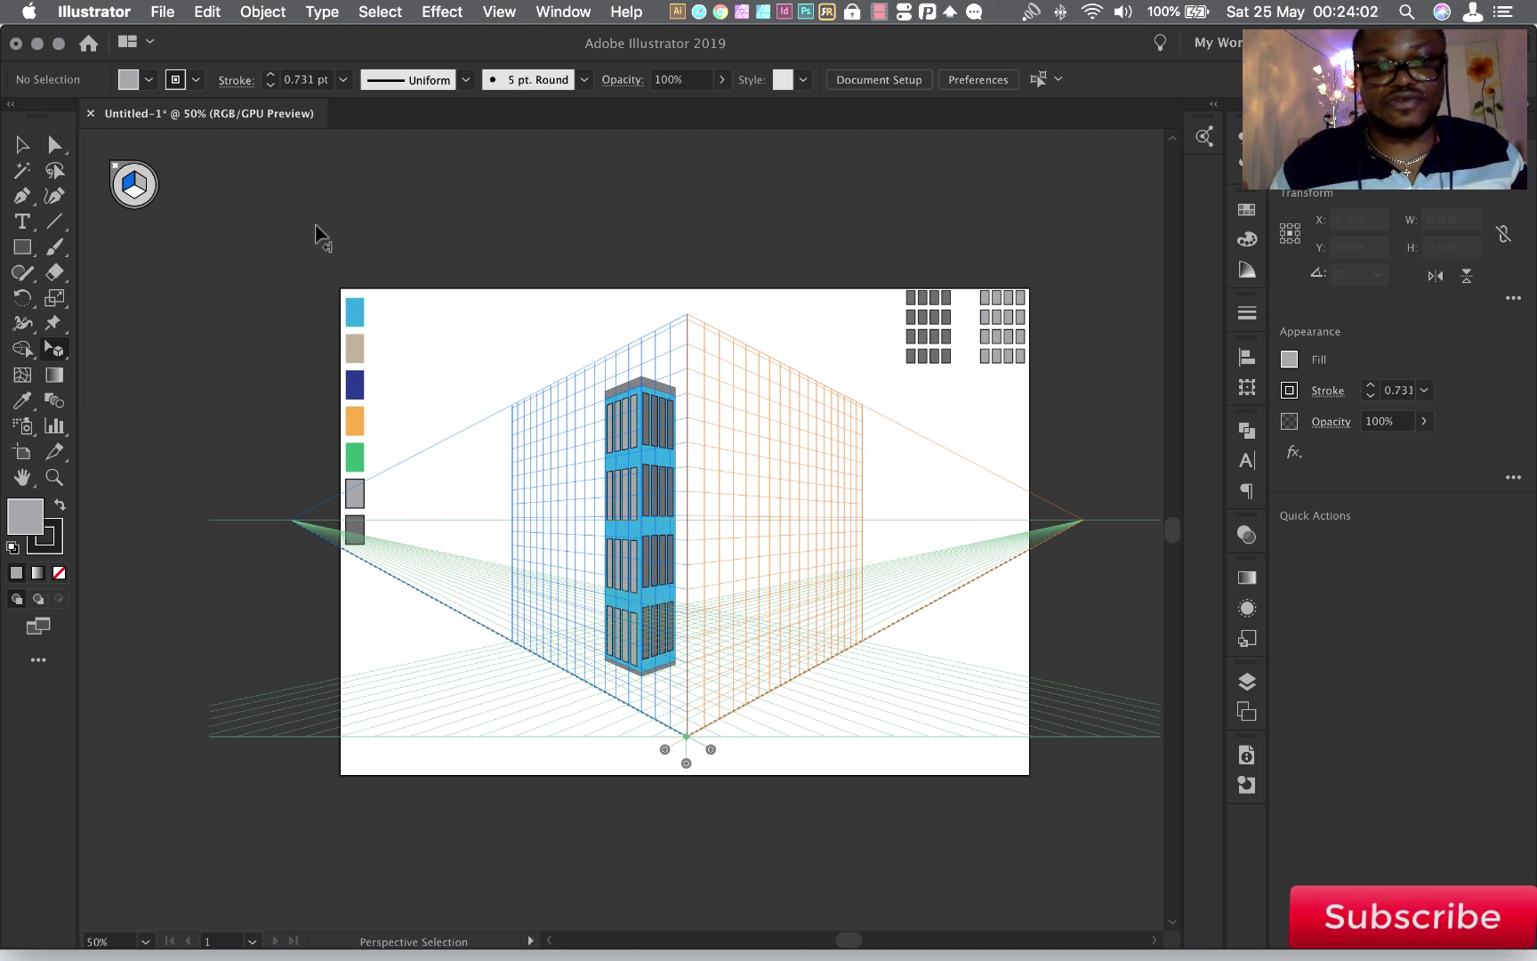
pyautogui.click(23, 250)
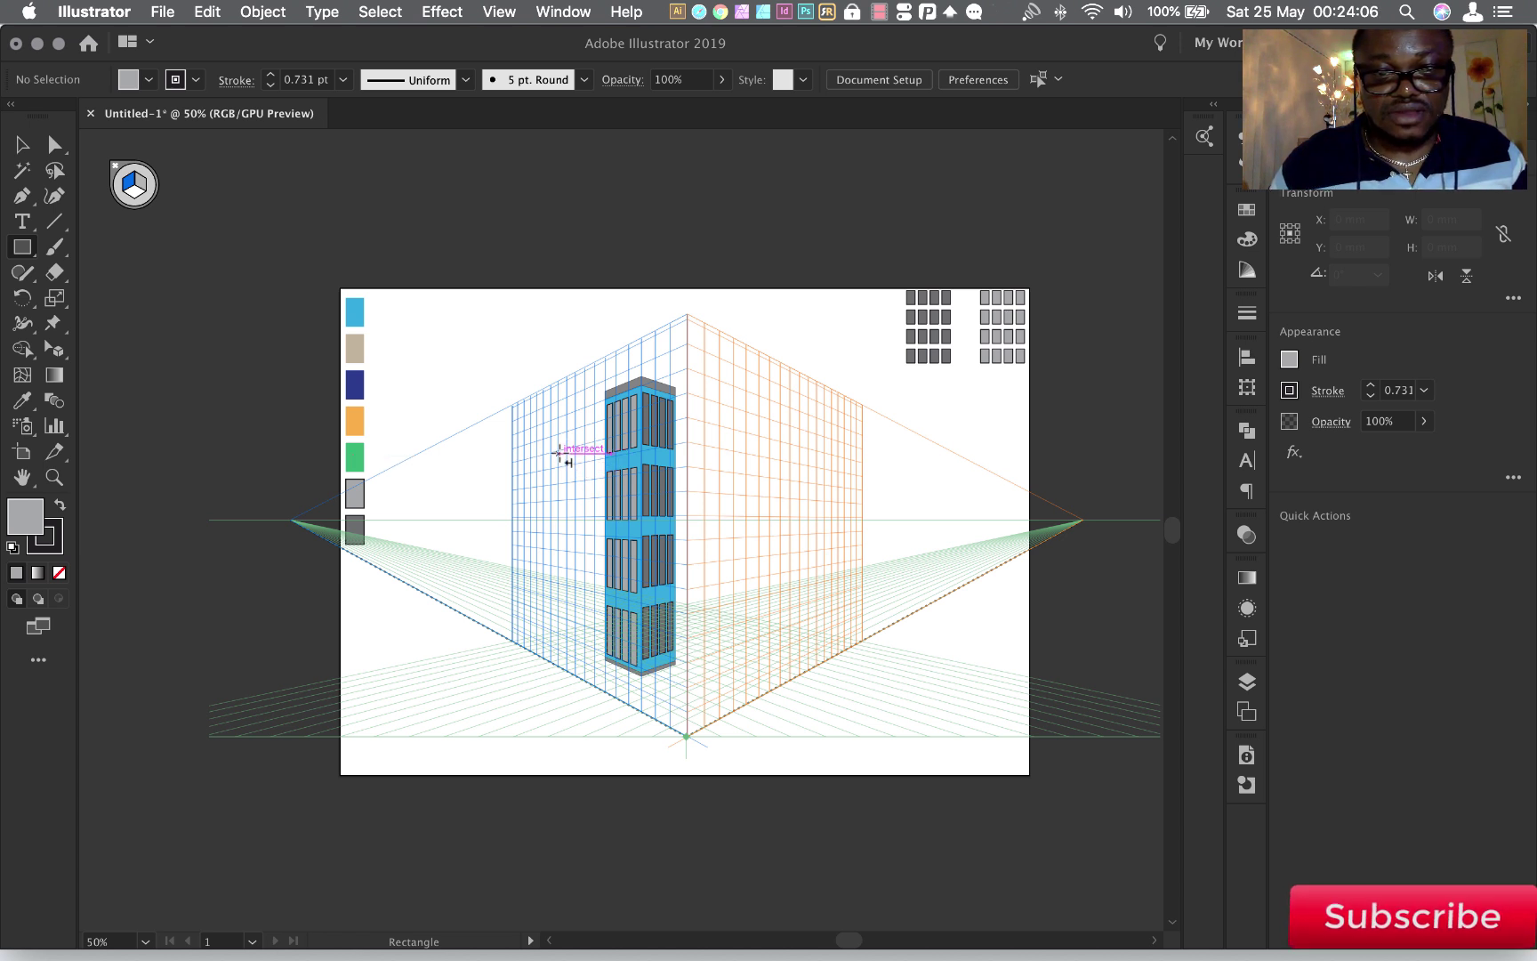
pyautogui.moveTo(561, 452); pyautogui.dragTo(579, 634)
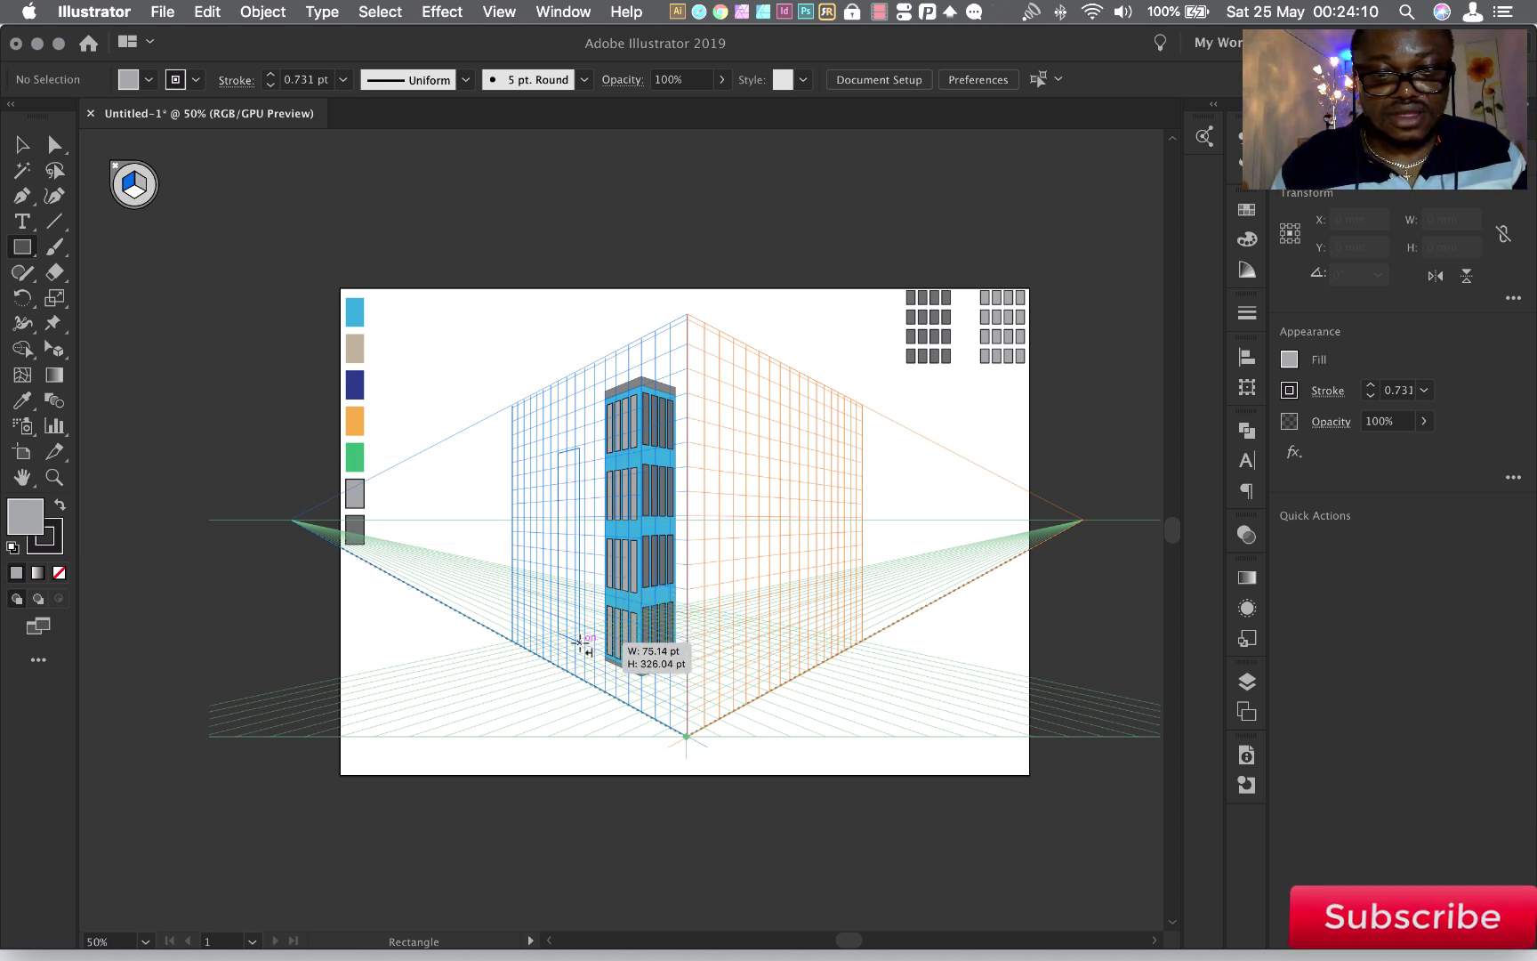
pyautogui.moveTo(577, 633); pyautogui.dragTo(581, 641)
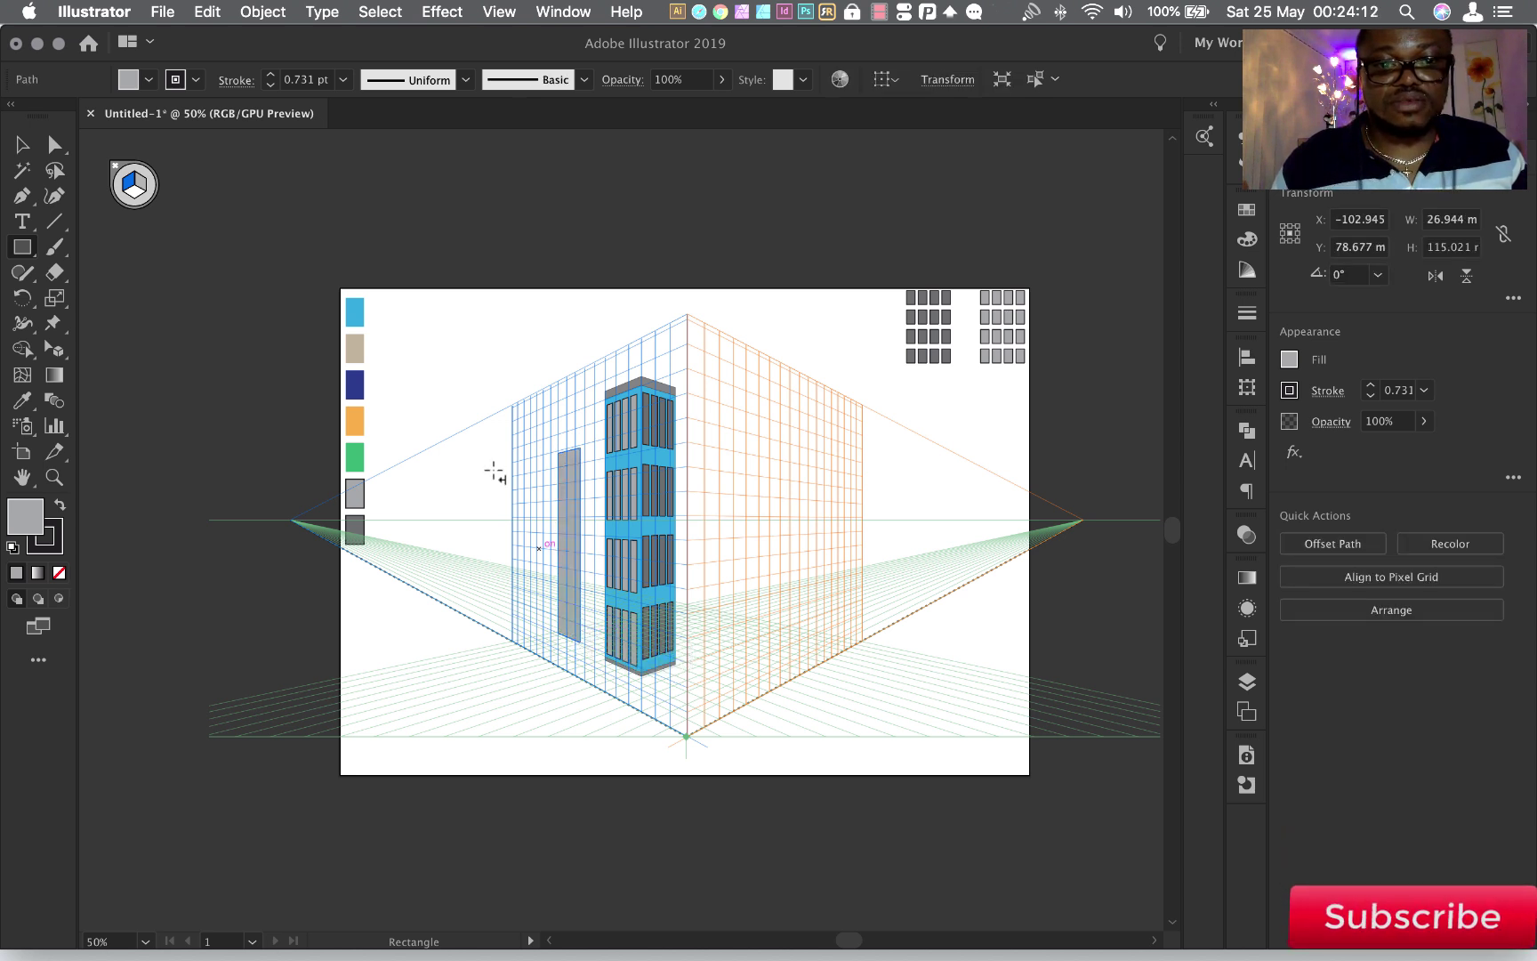
pyautogui.click(138, 185)
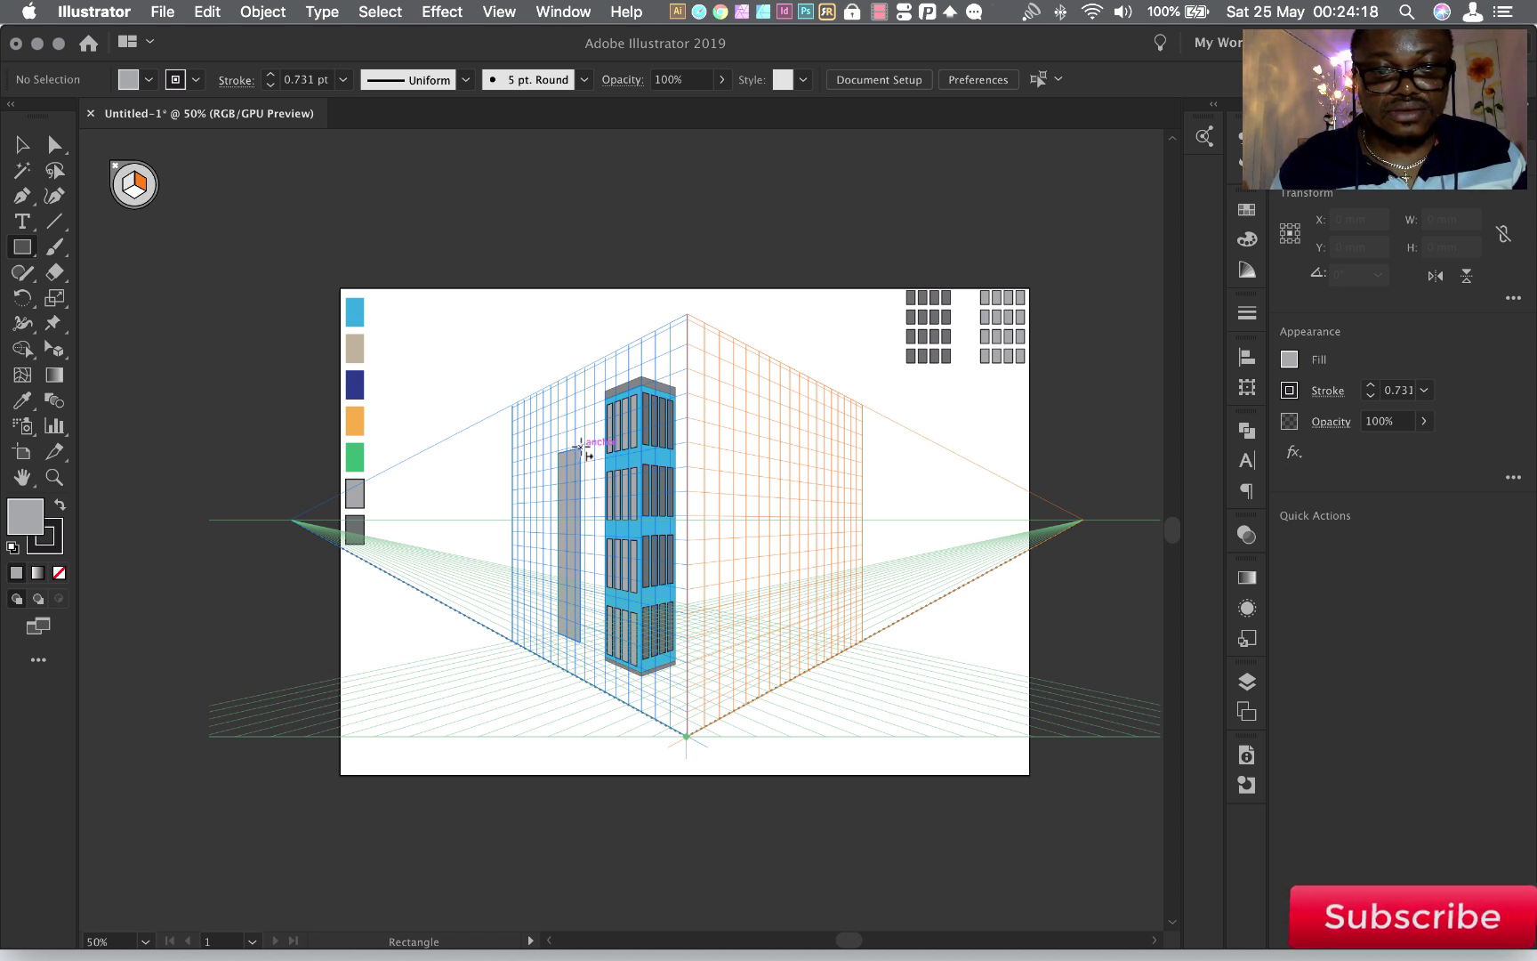
pyautogui.moveTo(580, 447); pyautogui.dragTo(614, 647)
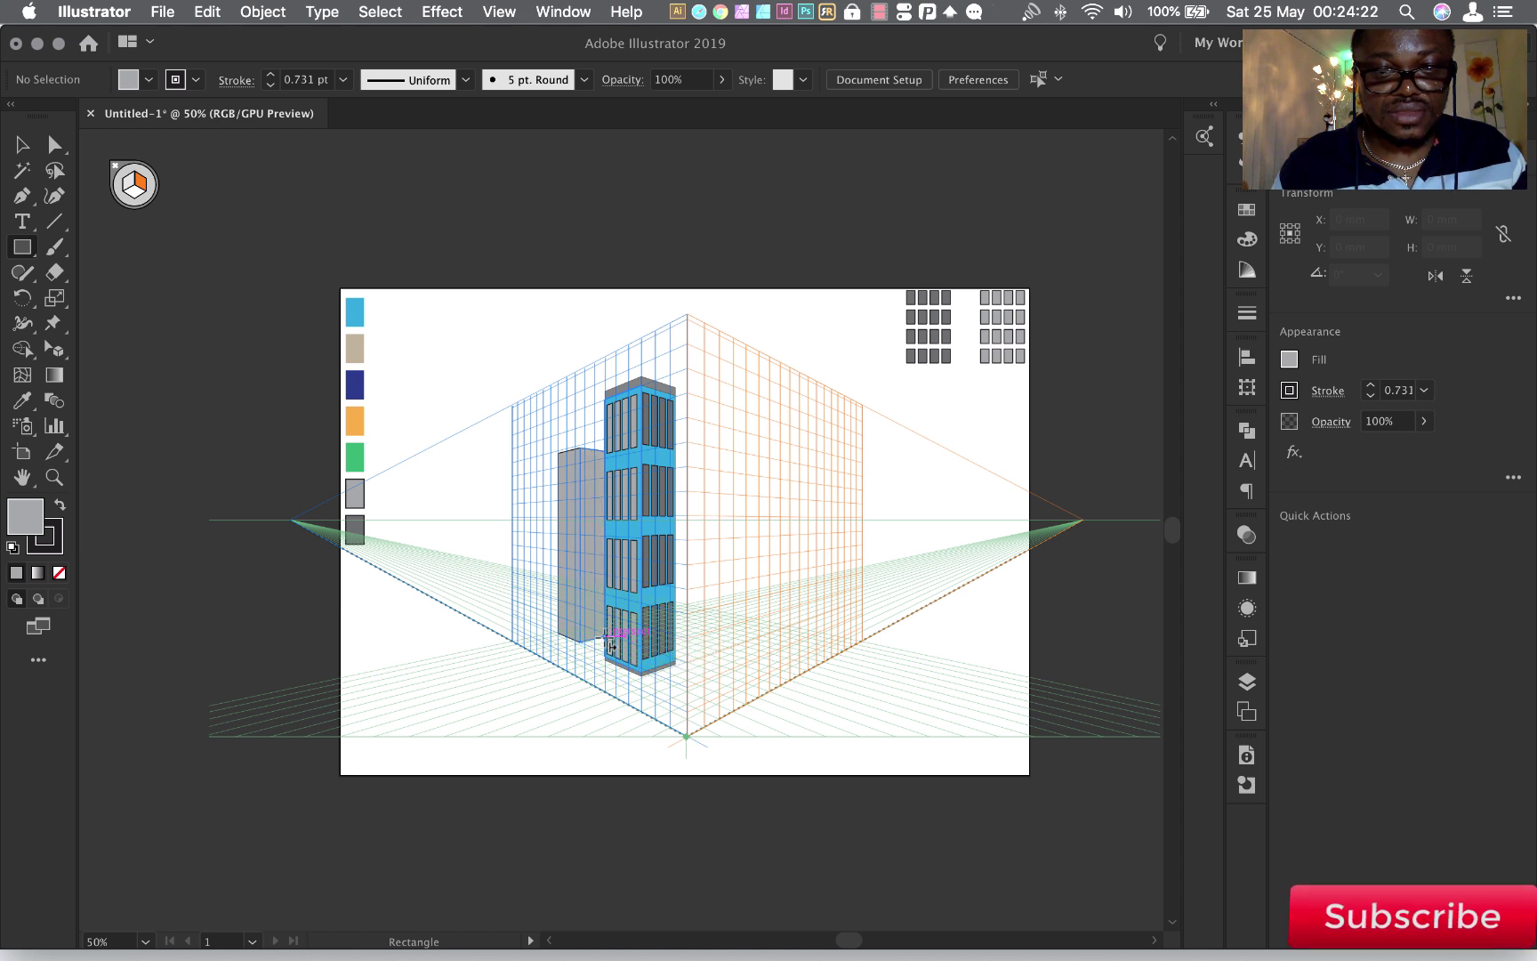
# Fill the new grey rectangle with the tan swatch colour
pyautogui.click(24, 145)
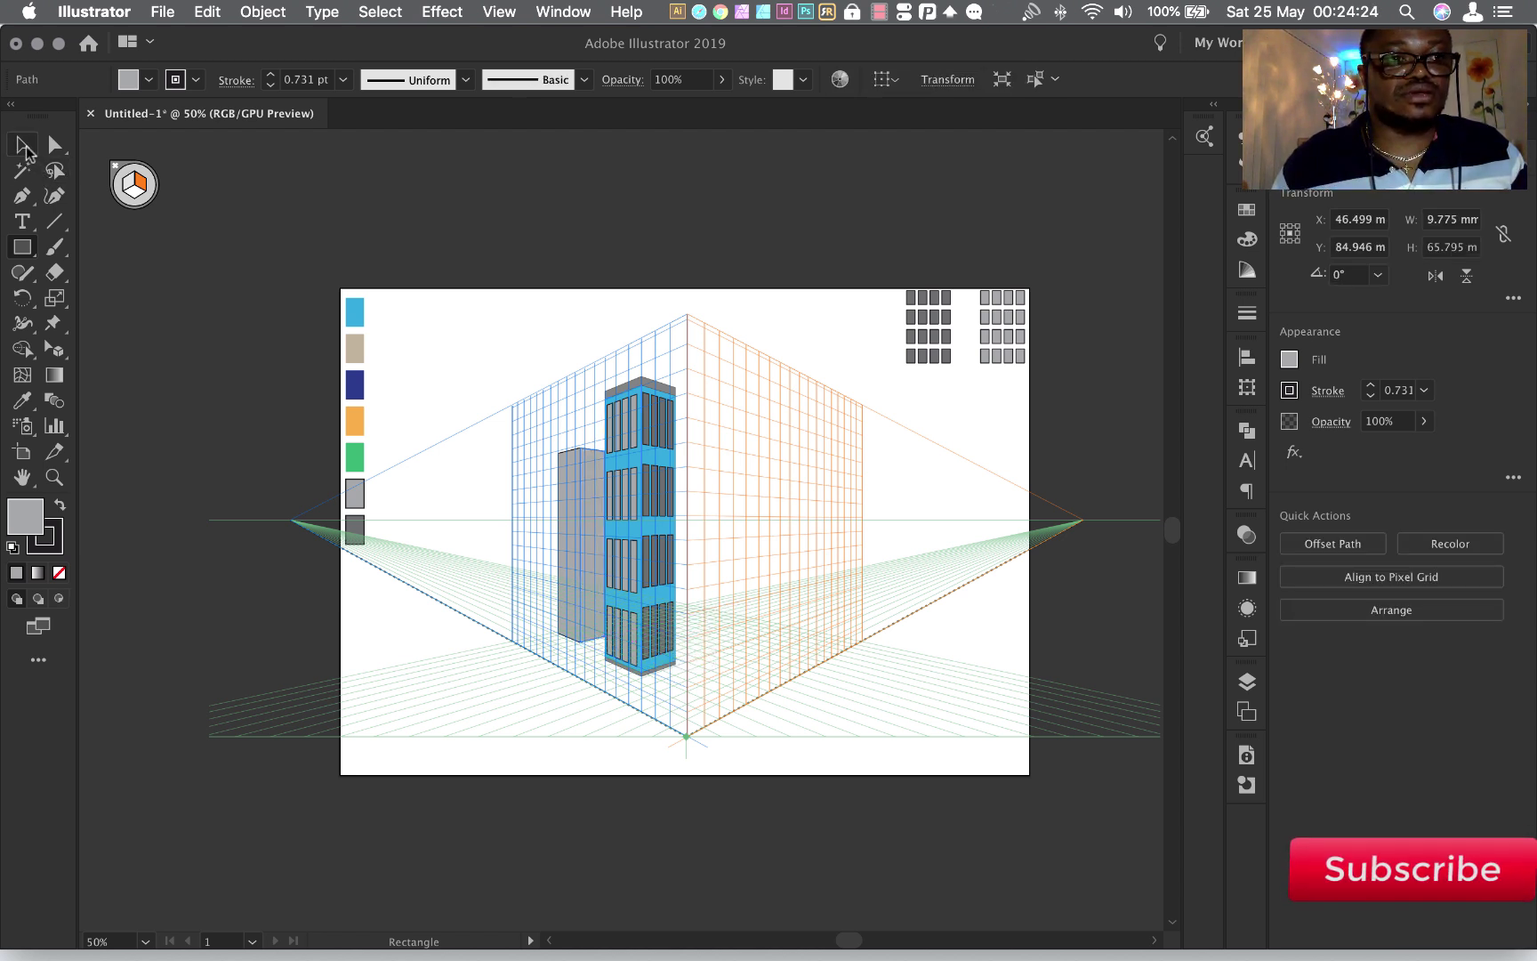
pyautogui.keyDown('shift'); pyautogui.click(562, 538); pyautogui.keyUp('shift')
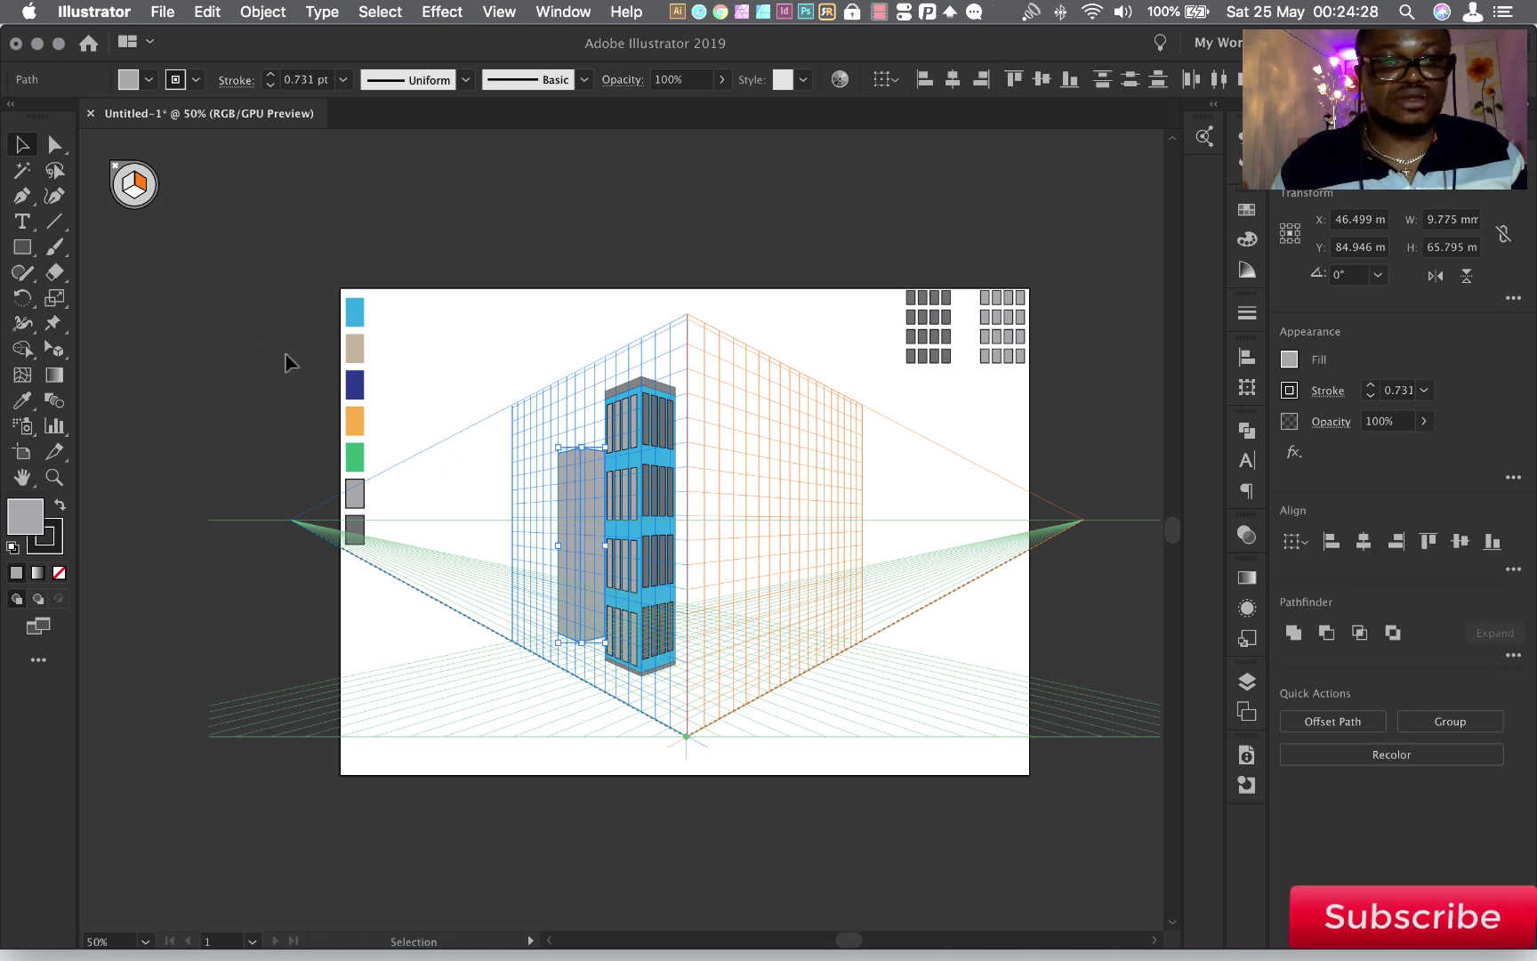
pyautogui.click(17, 403)
pyautogui.click(356, 349)
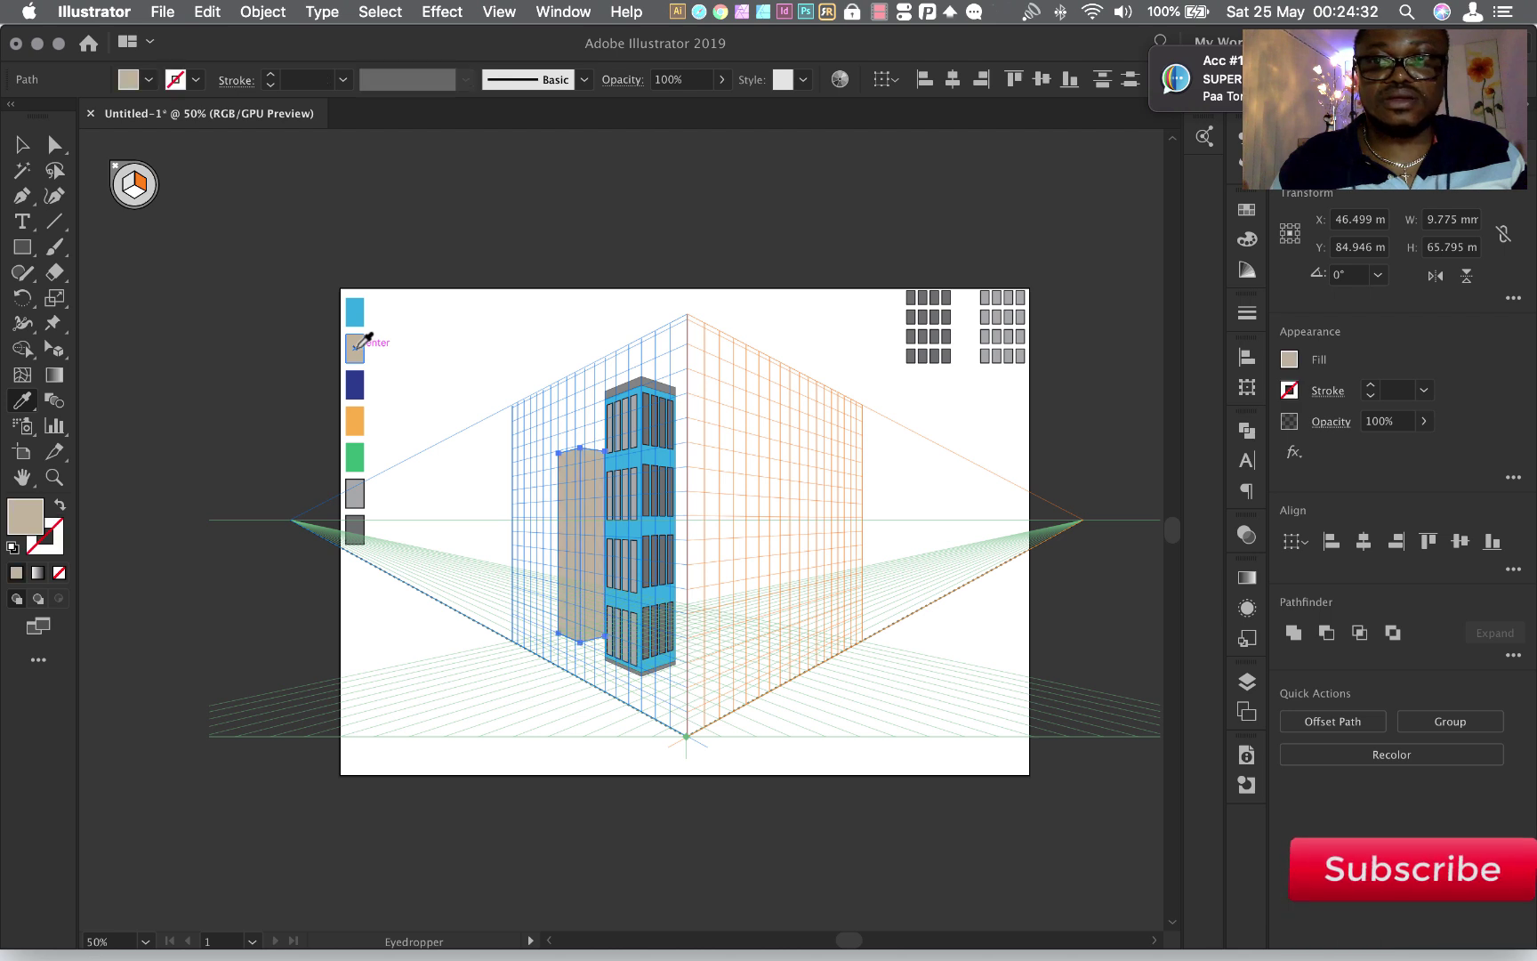
pyautogui.click(54, 477)
pyautogui.click(663, 608)
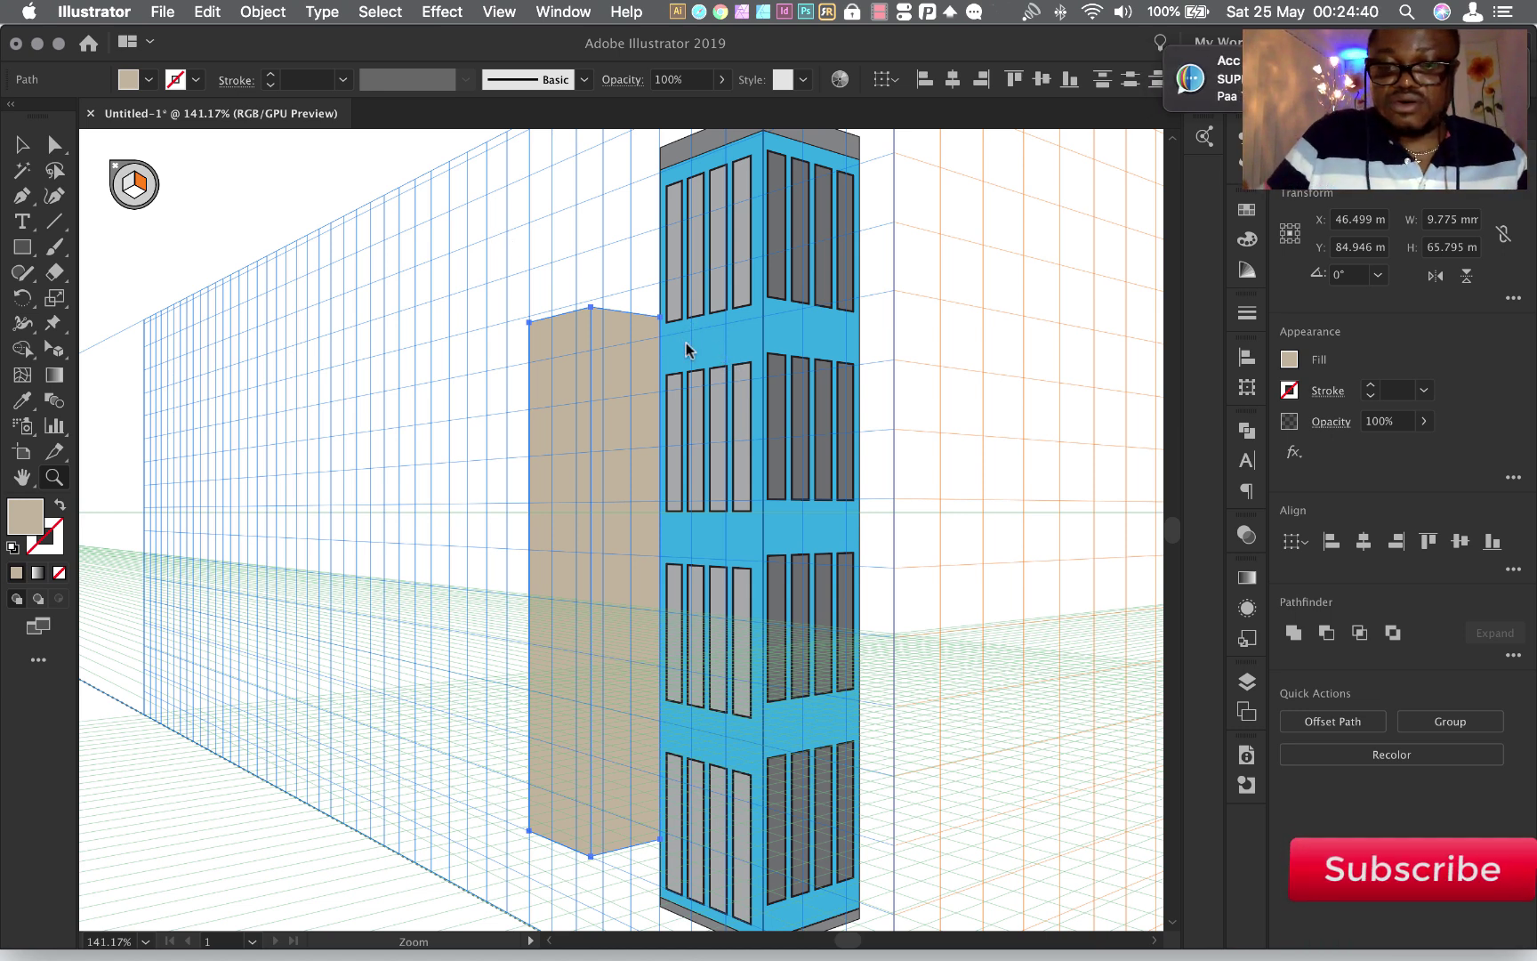
pyautogui.hotkey('ctrl', '0')
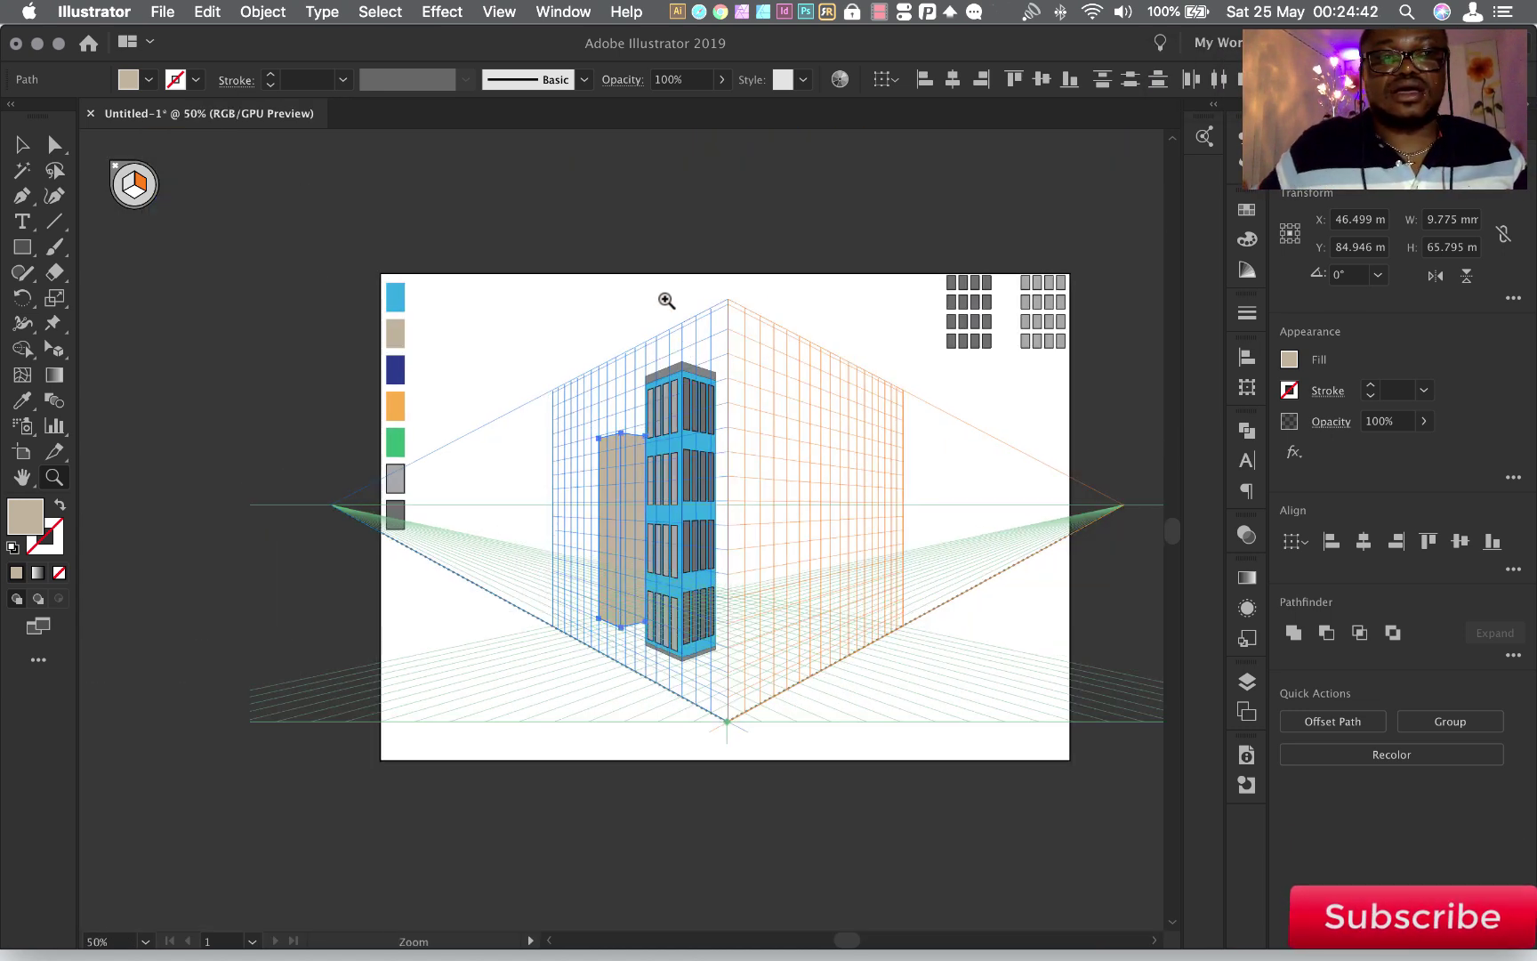
# Move the window-tile group from the top right to the left of the artboard
pyautogui.click(22, 144)
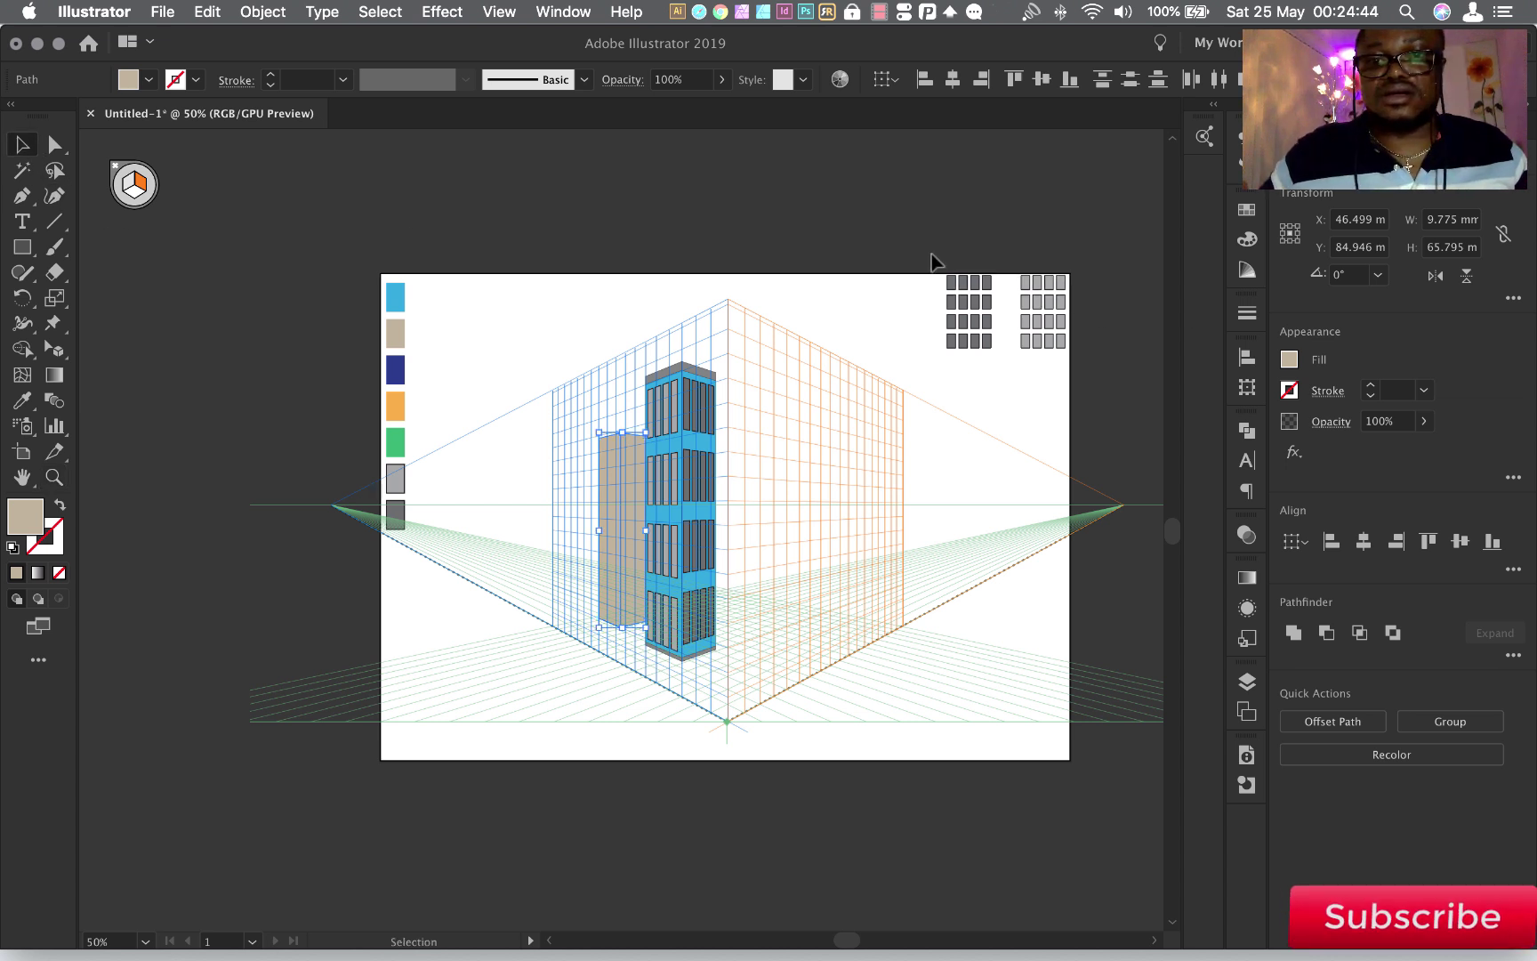
pyautogui.click(1064, 343)
pyautogui.moveTo(1057, 329)
pyautogui.mouseDown()
pyautogui.moveTo(364, 521)
pyautogui.moveTo(315, 608)
pyautogui.mouseUp()
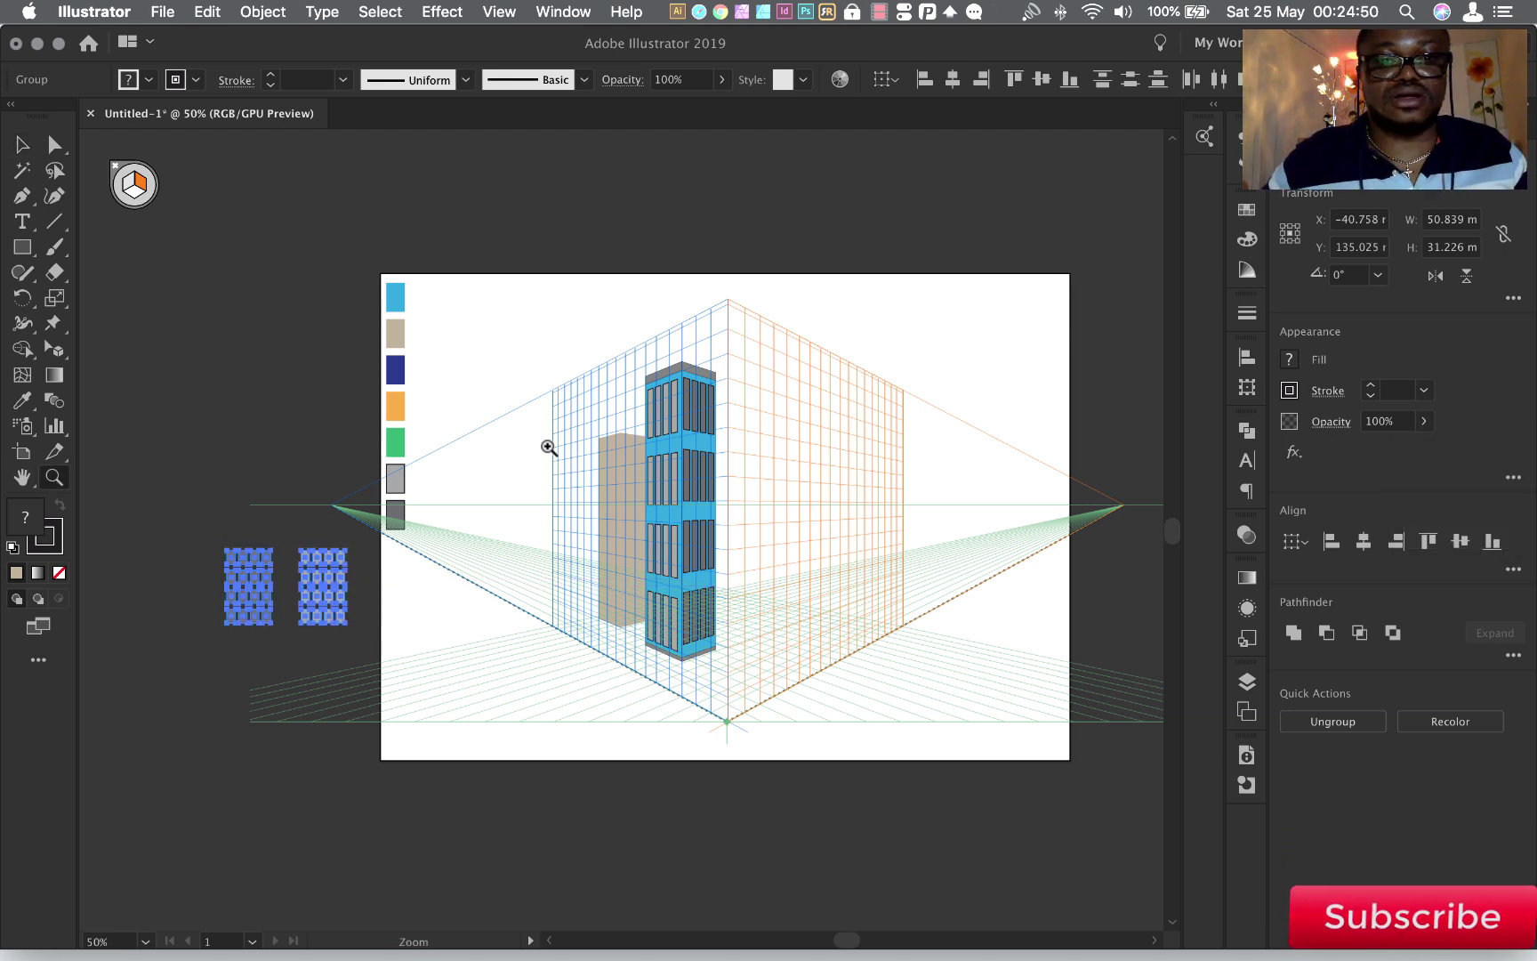
# Give both beige building faces a 0.25 pt stroke outline
pyautogui.moveTo(681, 603); pyautogui.dragTo(728, 710)
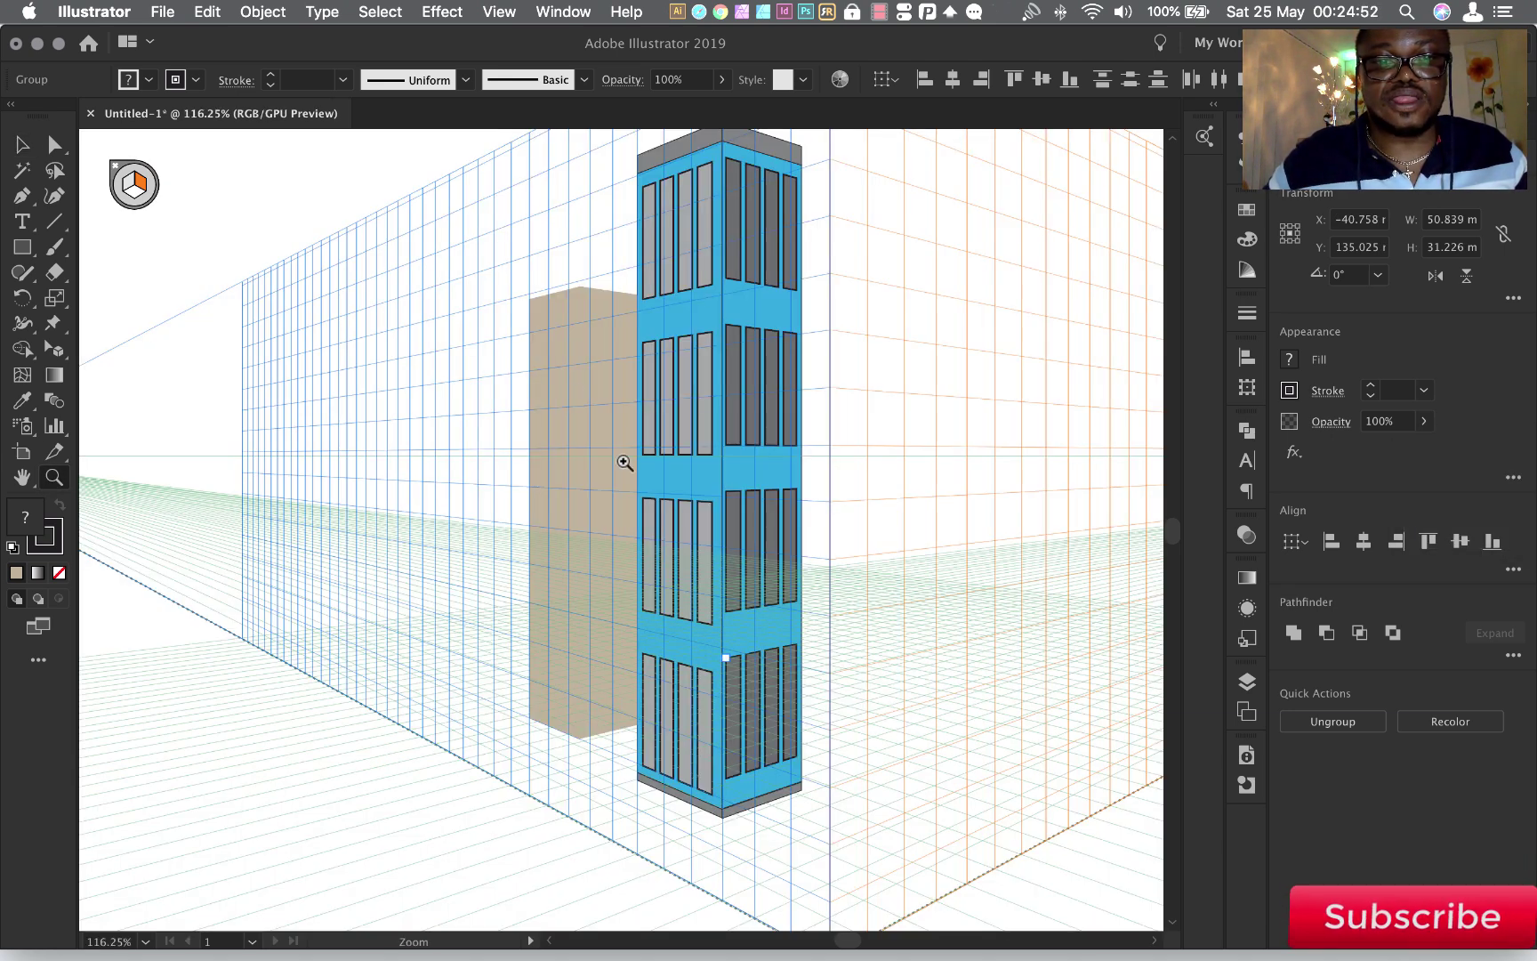
pyautogui.moveTo(463, 216); pyautogui.dragTo(720, 724)
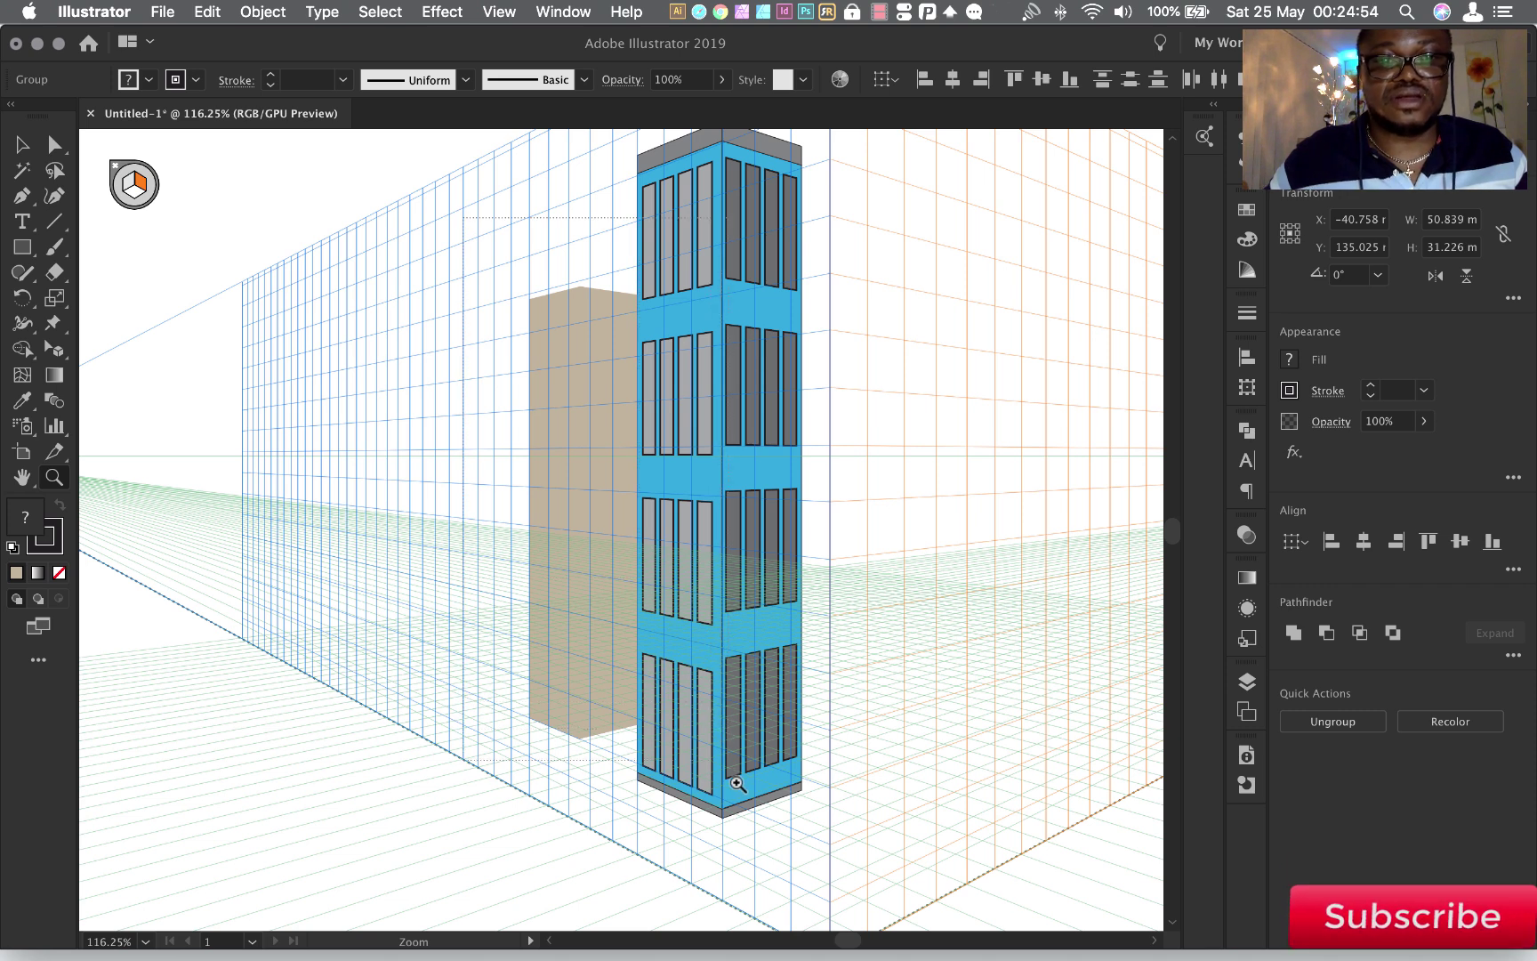
pyautogui.moveTo(737, 784); pyautogui.dragTo(737, 790)
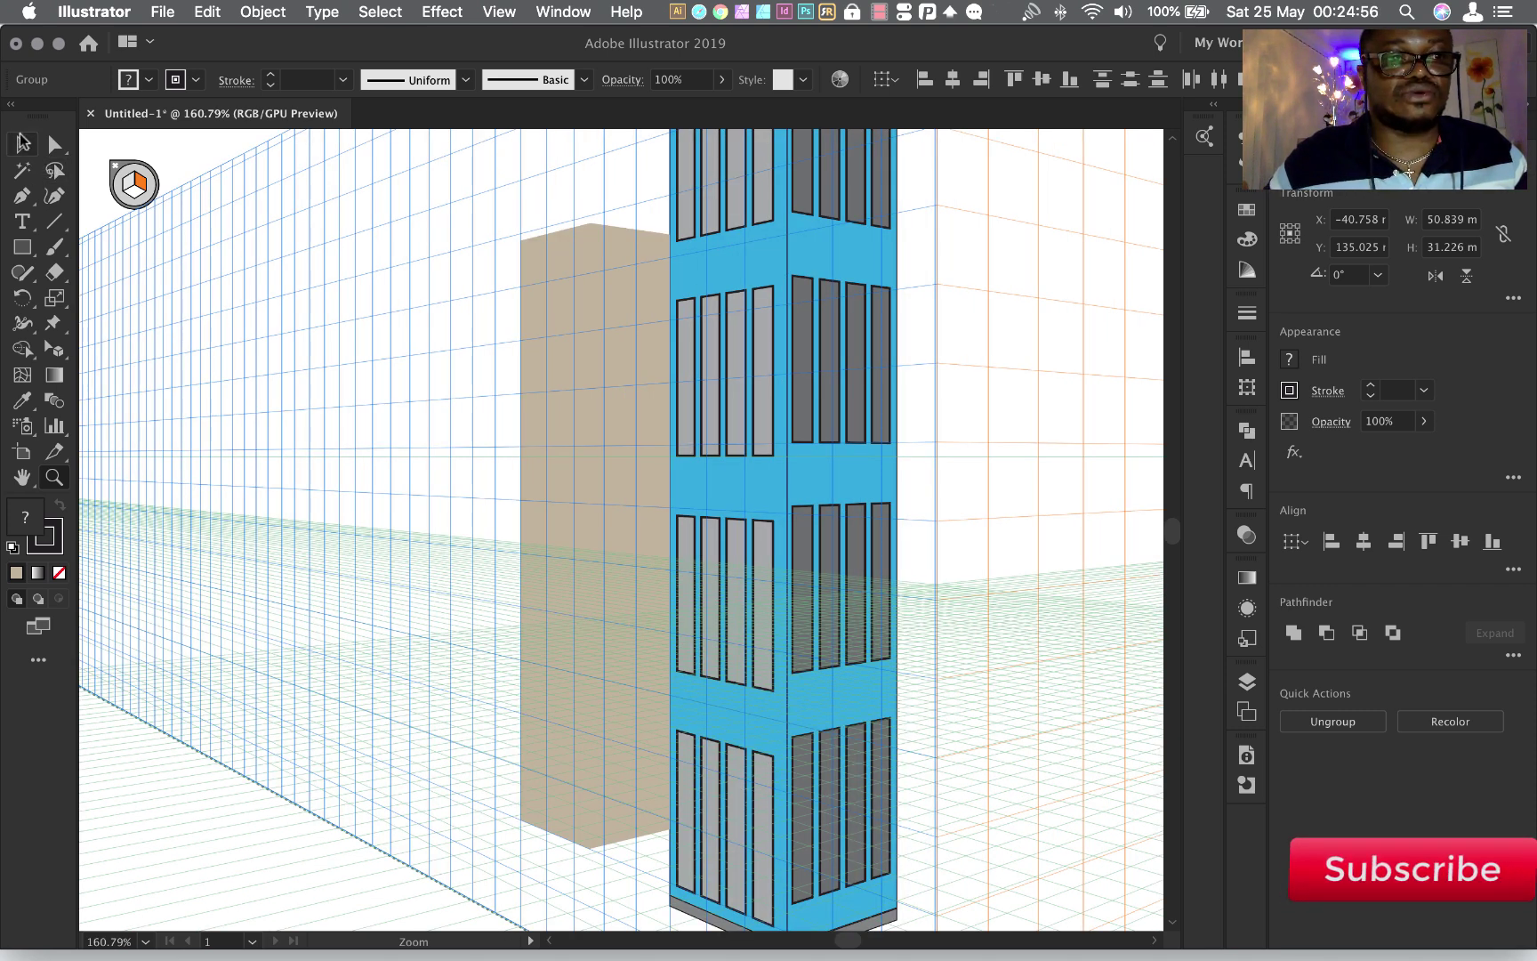
pyautogui.click(22, 143)
pyautogui.click(550, 314)
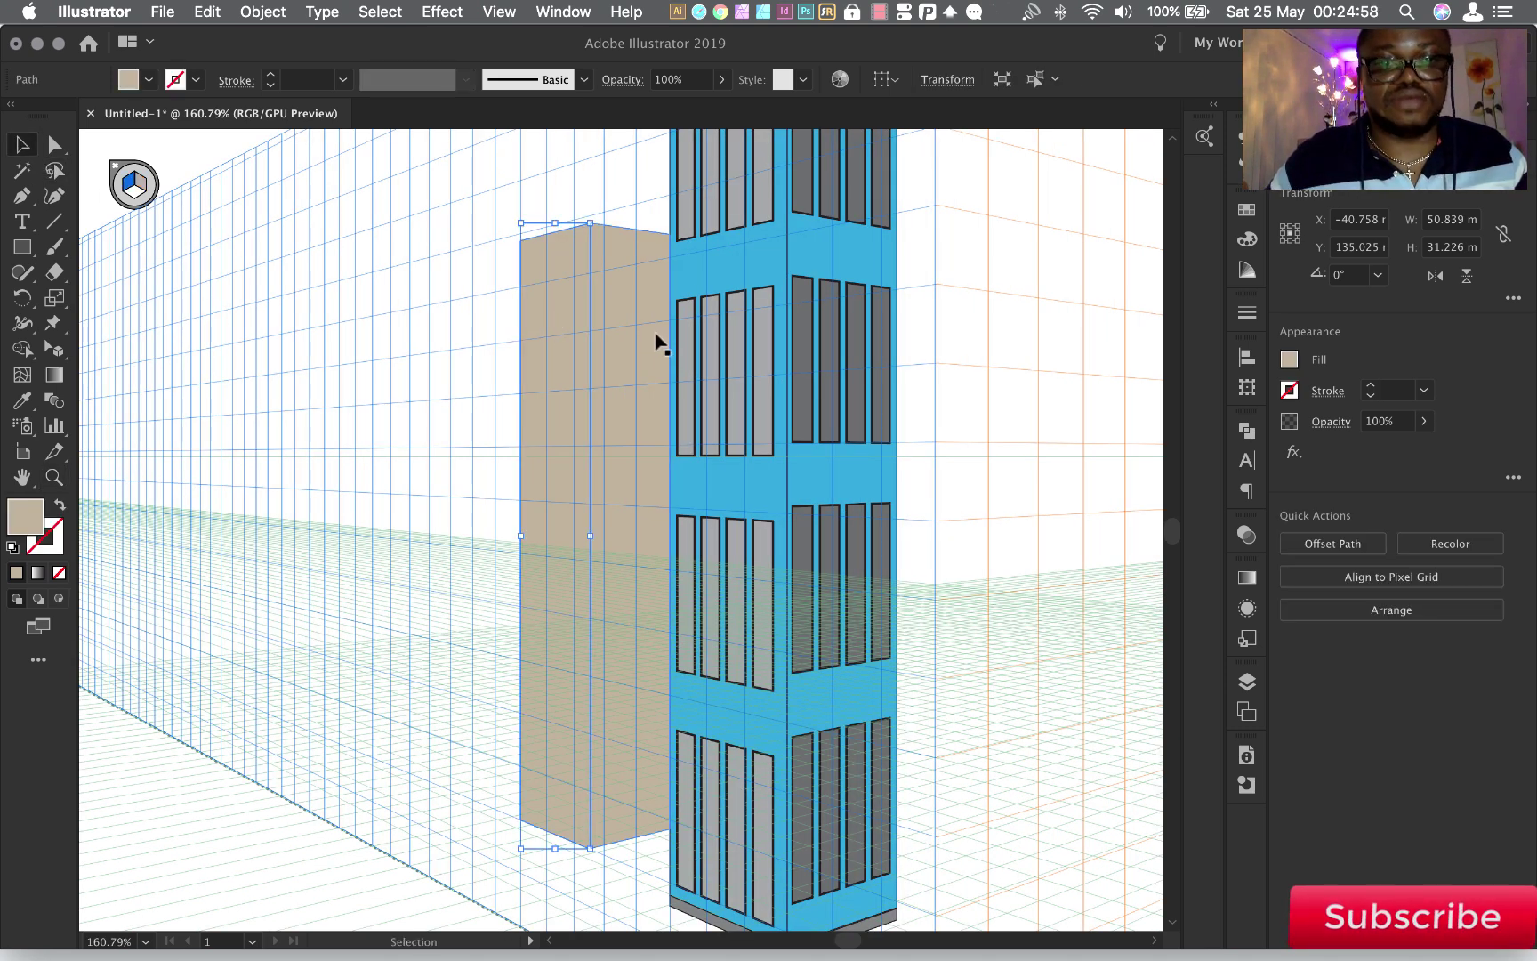
pyautogui.keyDown('shift'); pyautogui.click(628, 313); pyautogui.keyUp('shift')
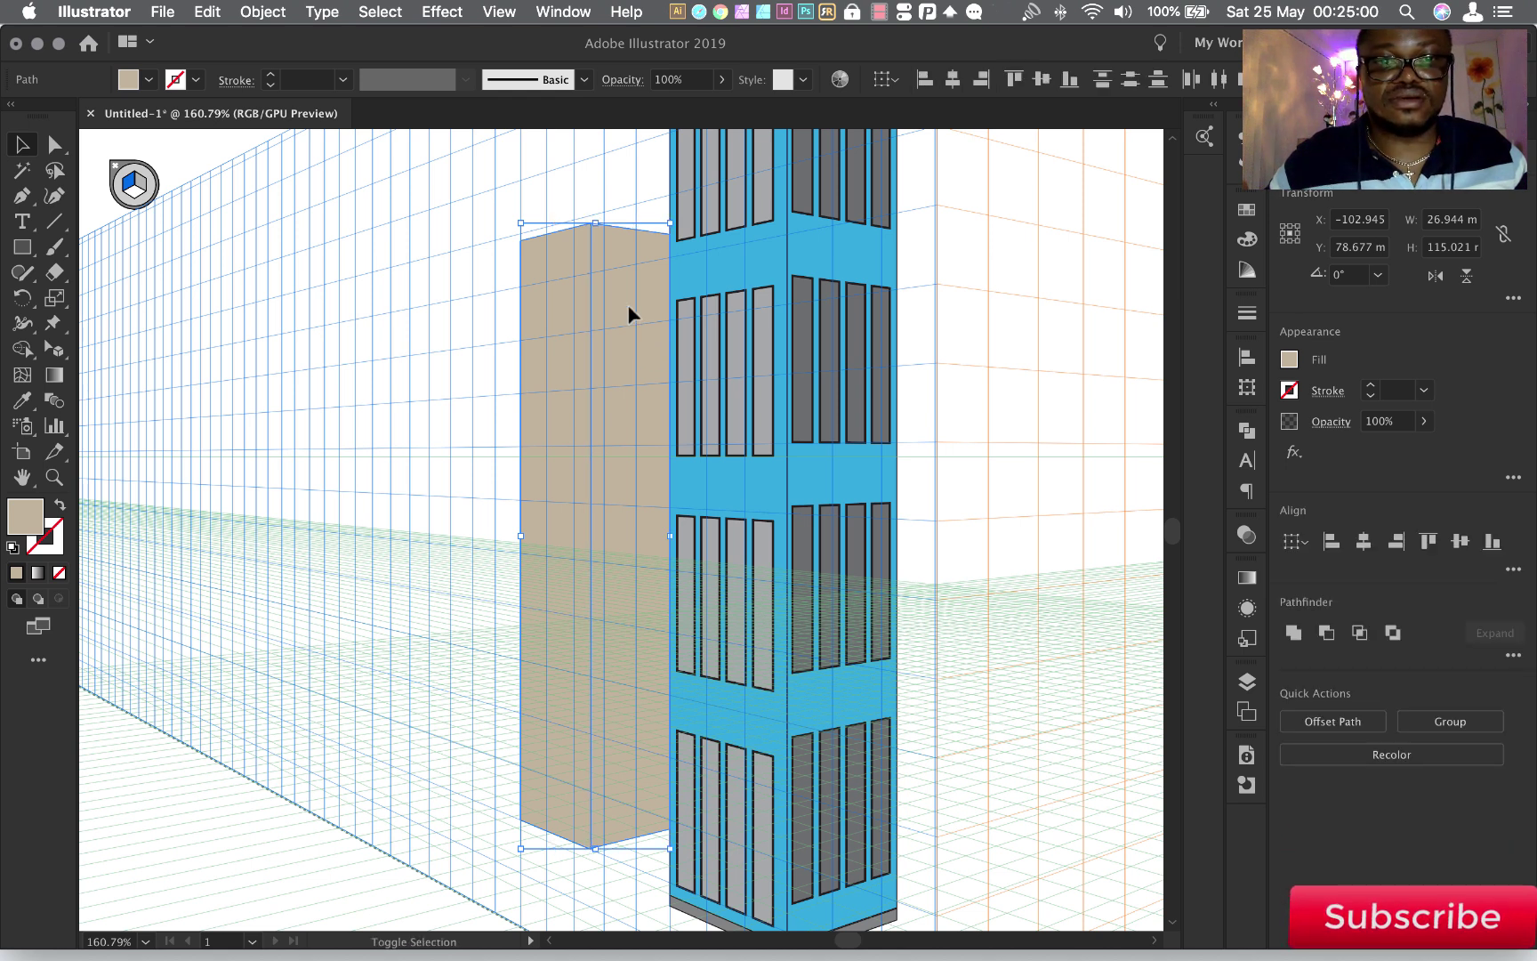
pyautogui.click(343, 82)
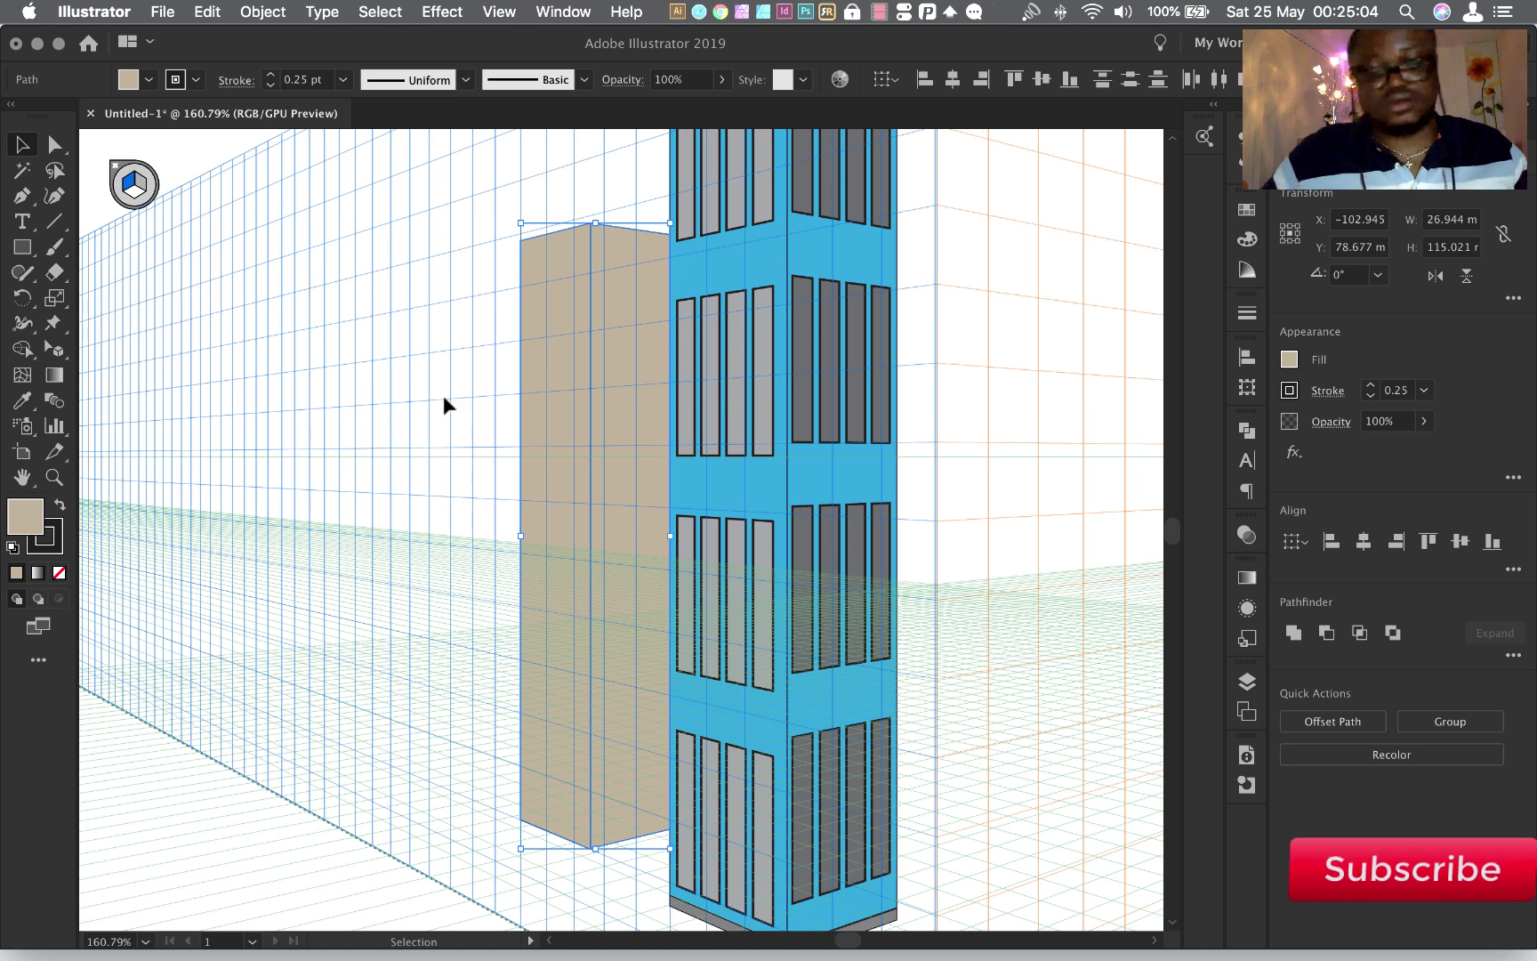
pyautogui.press('super+minus')
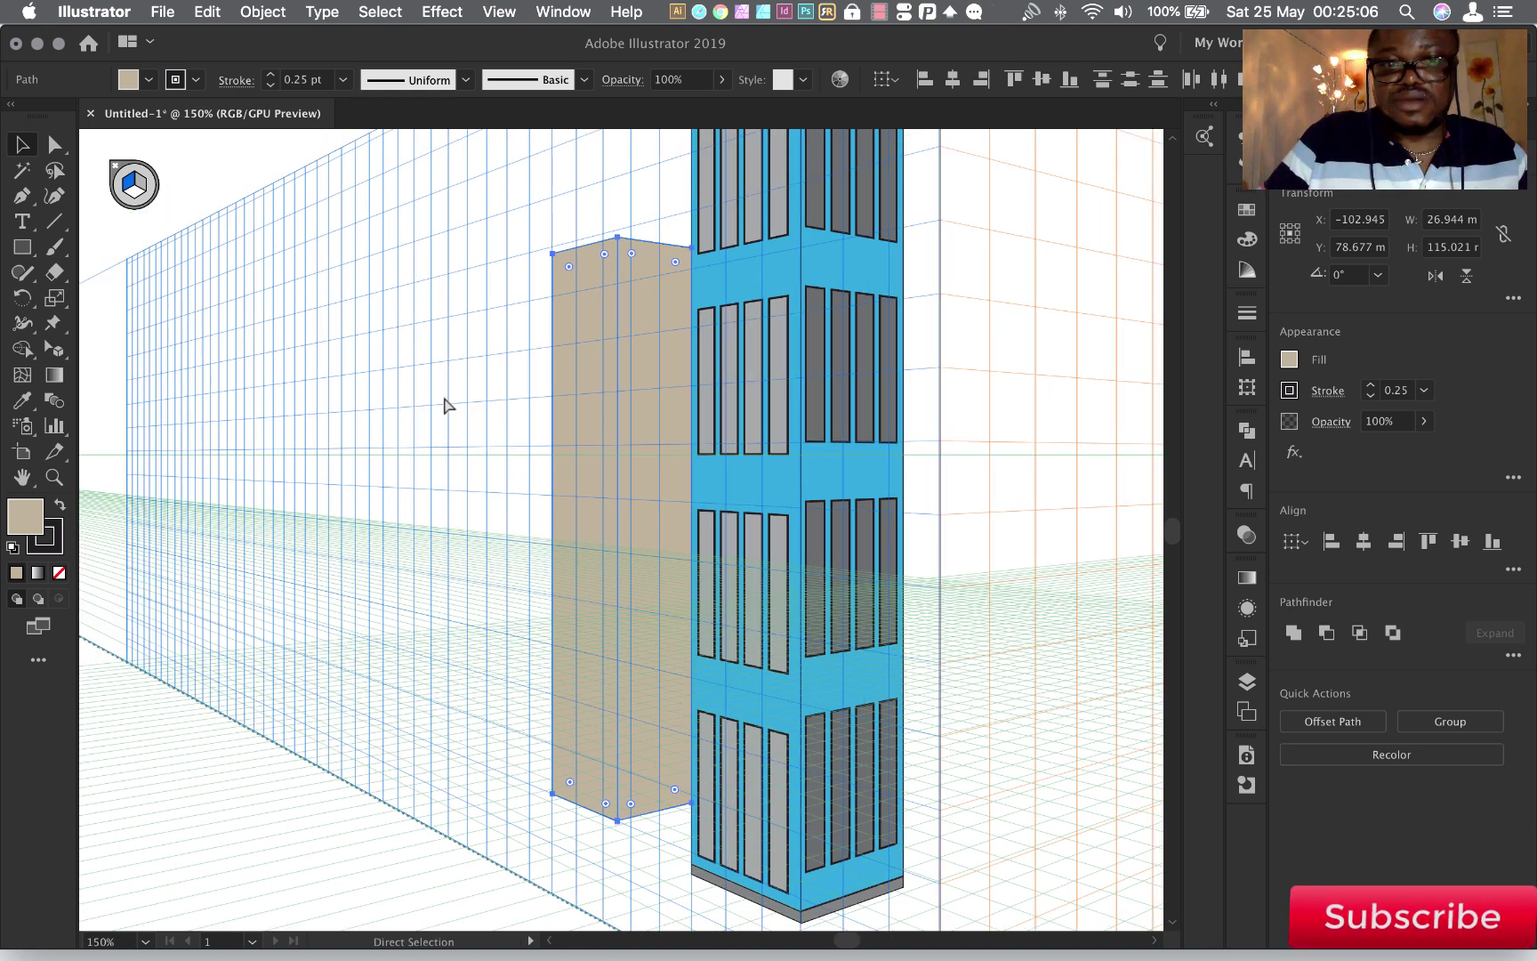
pyautogui.press('super+minus')
pyautogui.press('super+minus')
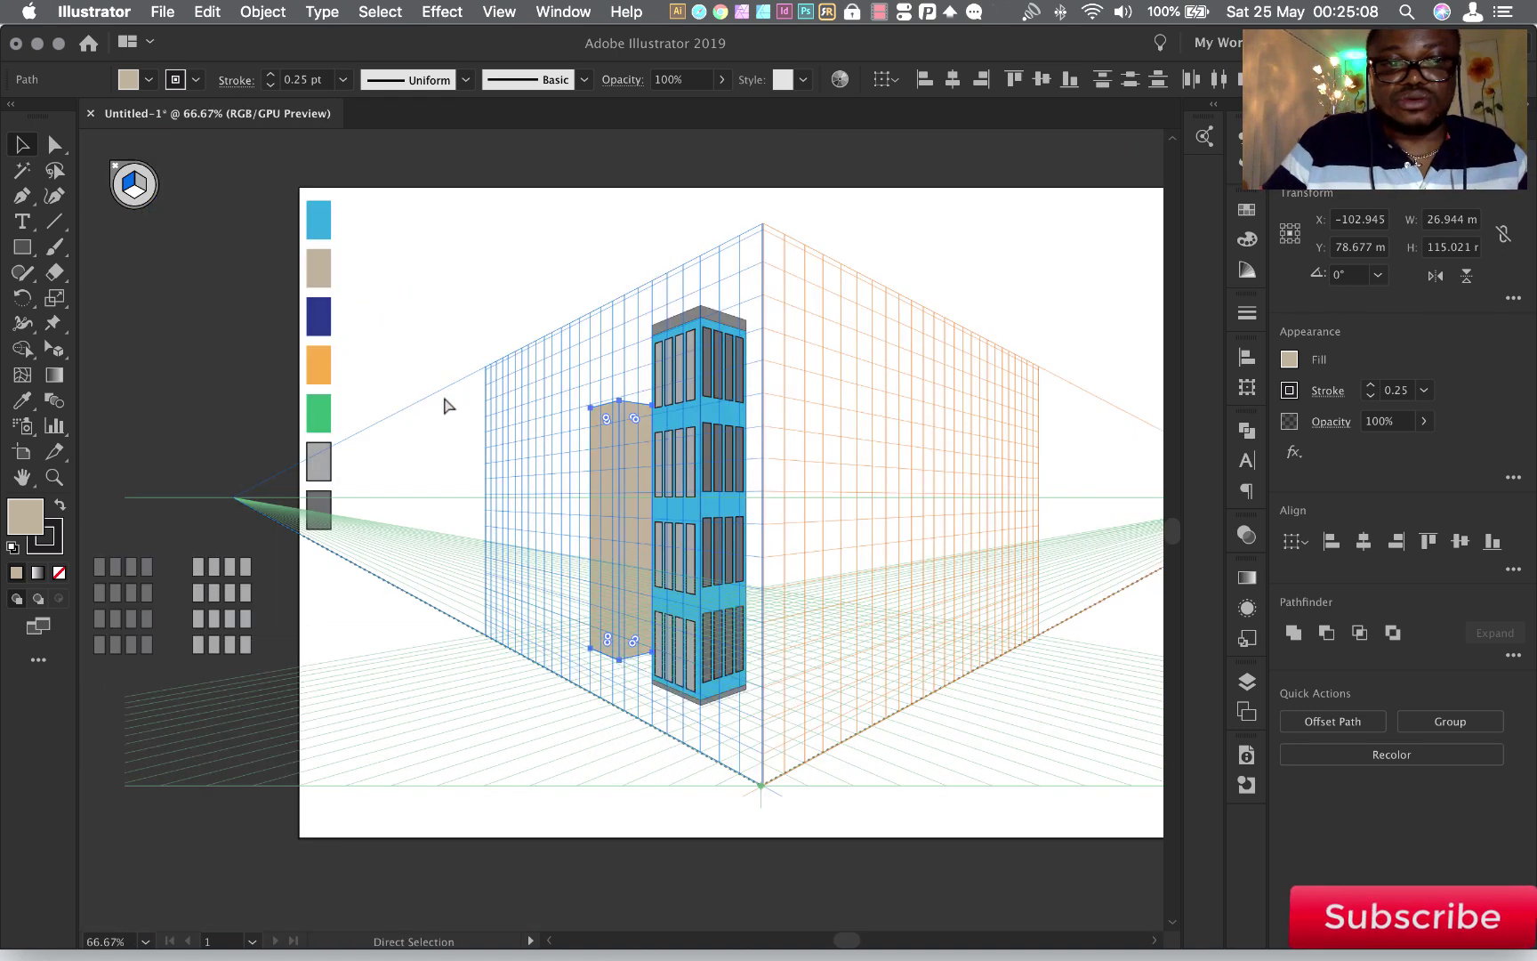
# Place a perspective copy of the window grid on the beige building's left face, brought to front
pyautogui.click(186, 356)
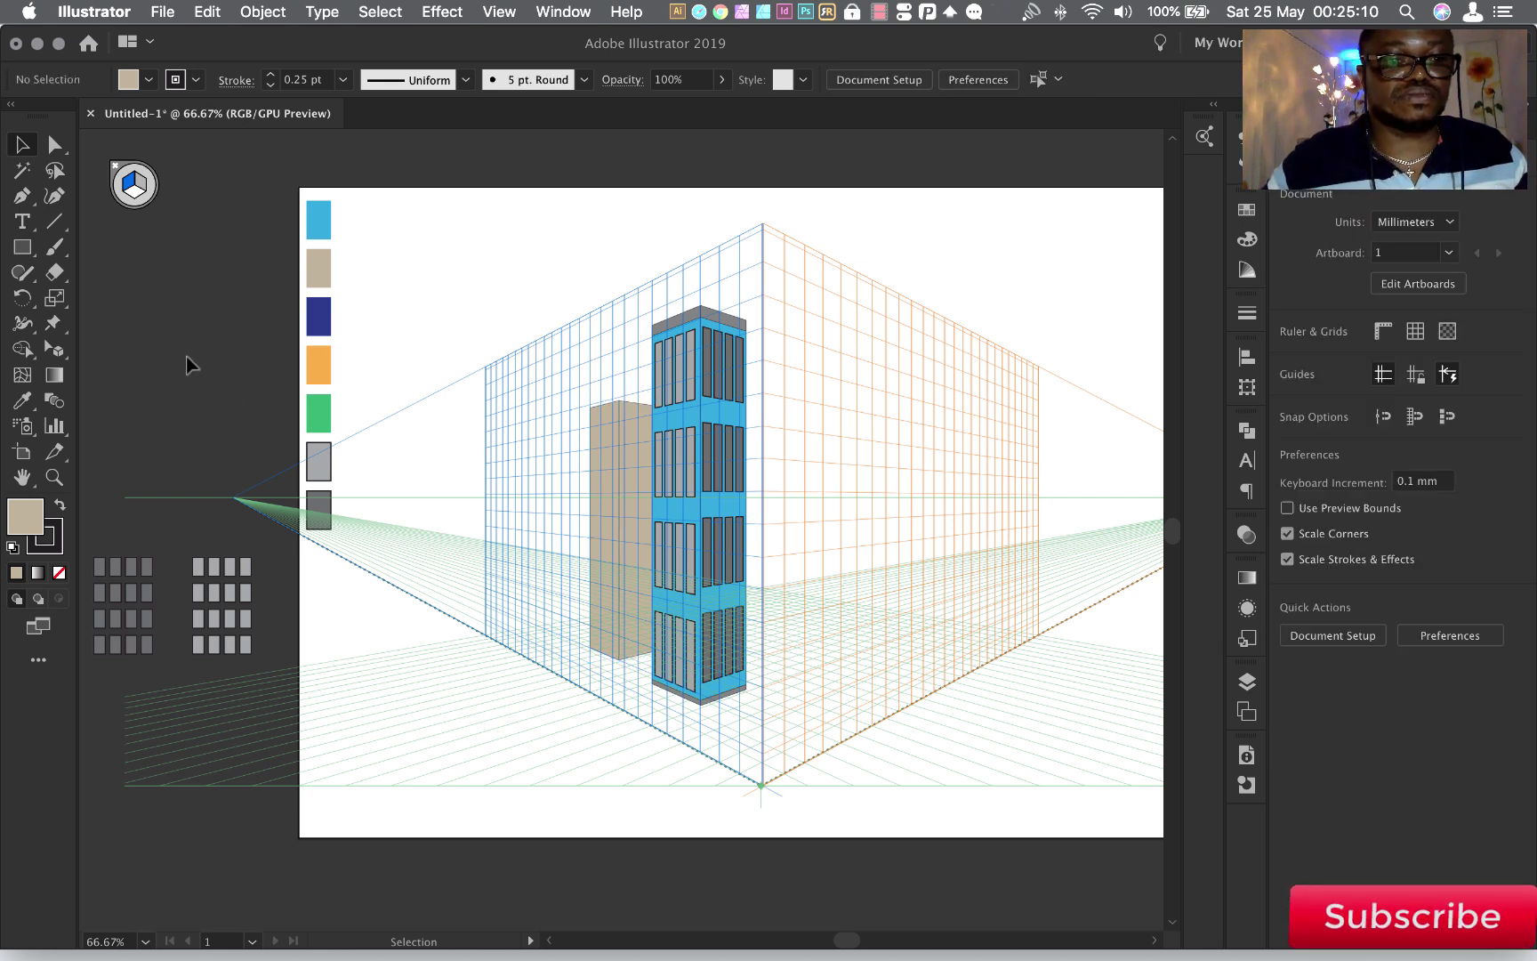
pyautogui.click(135, 599)
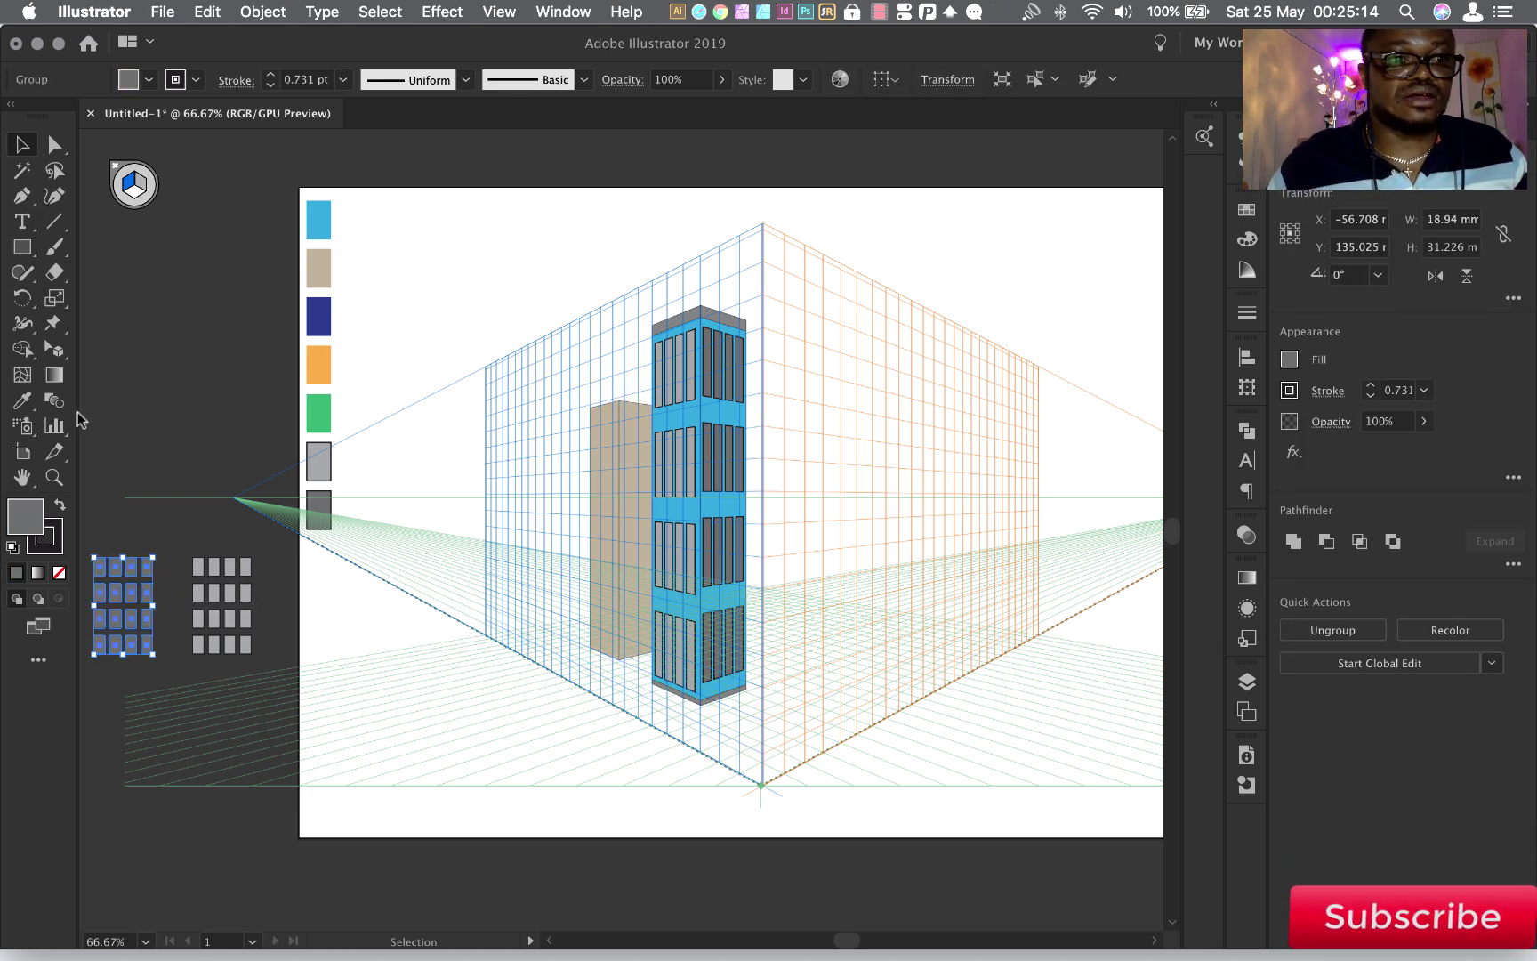
pyautogui.click(54, 349)
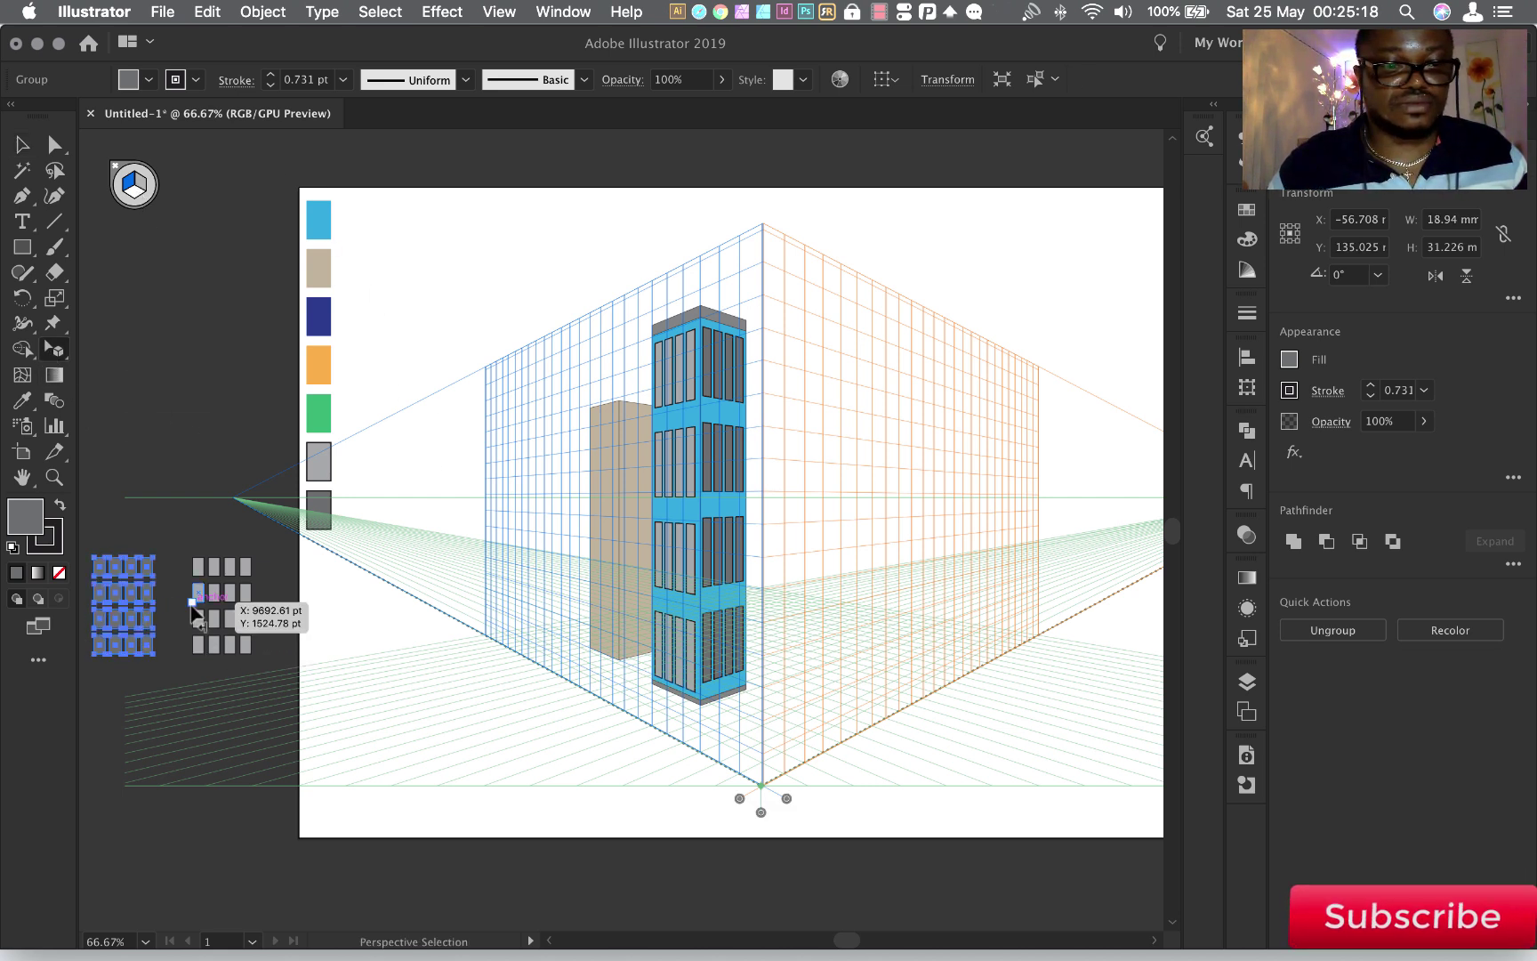
pyautogui.moveTo(192, 610)
pyautogui.mouseDown()
pyautogui.moveTo(191, 591)
pyautogui.moveTo(236, 612)
pyautogui.mouseUp()
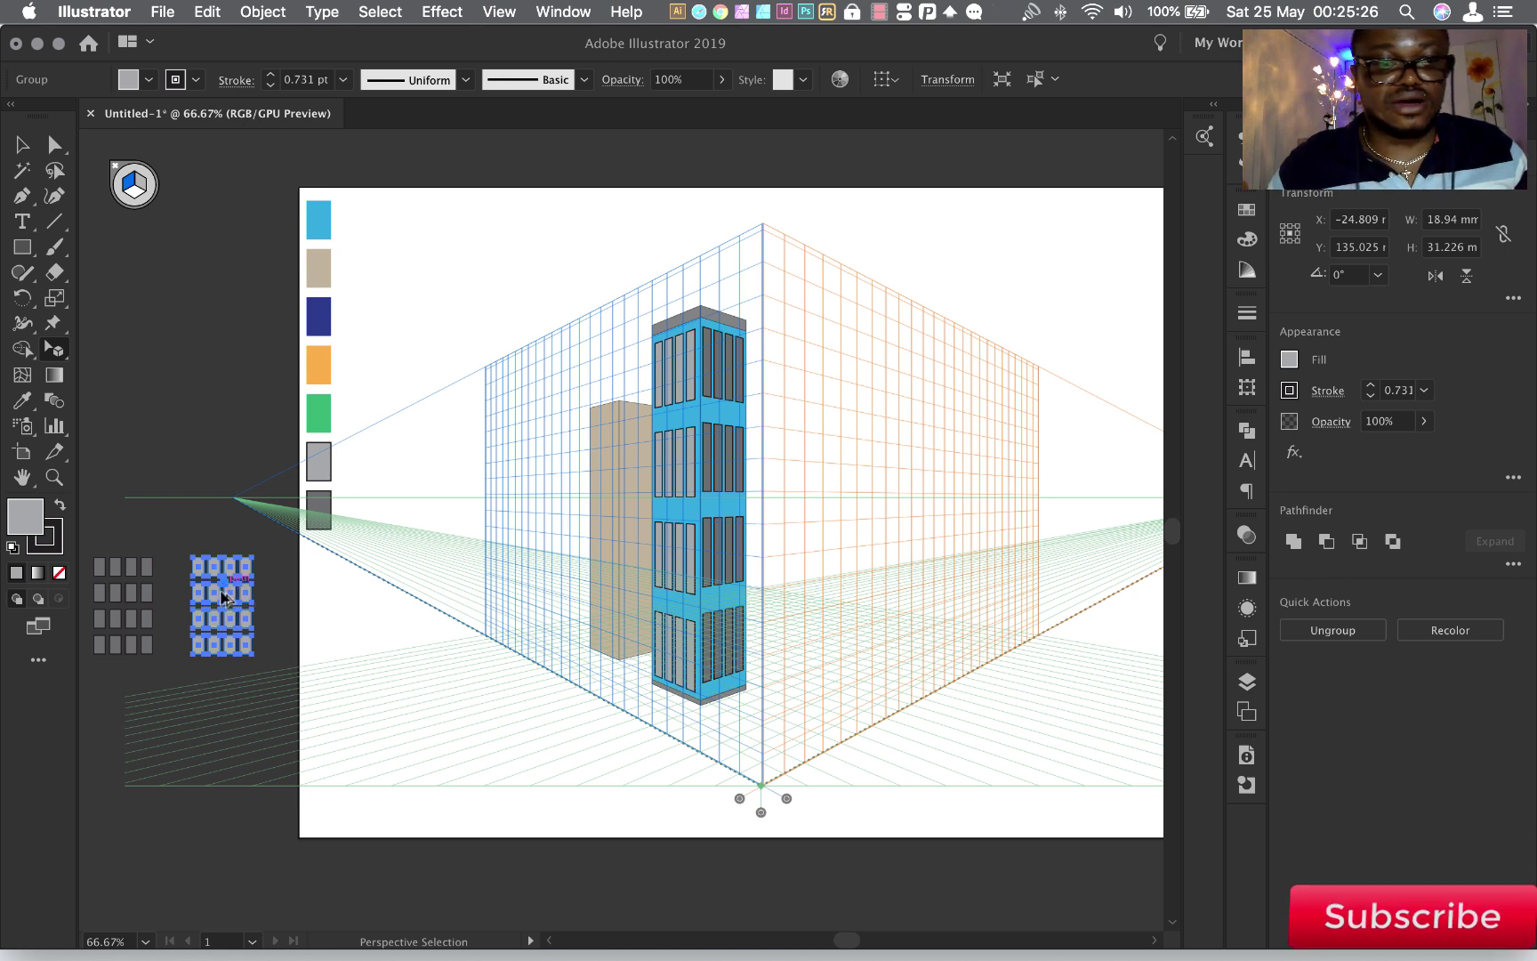
pyautogui.moveTo(215, 606); pyautogui.dragTo(605, 523)
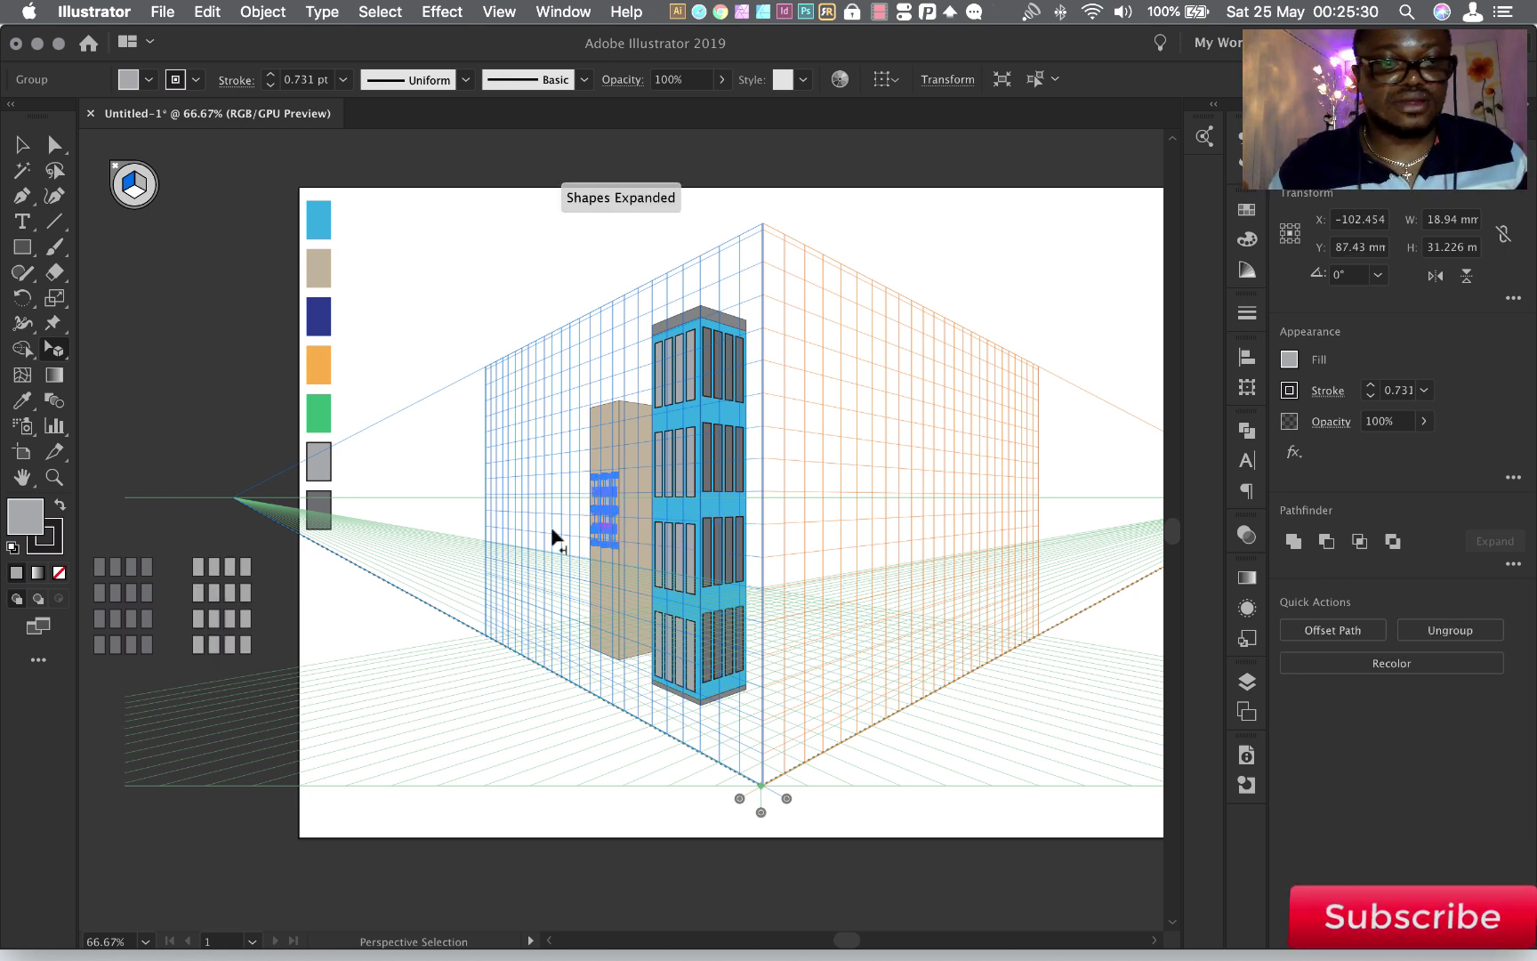
pyautogui.rightClick(597, 521)
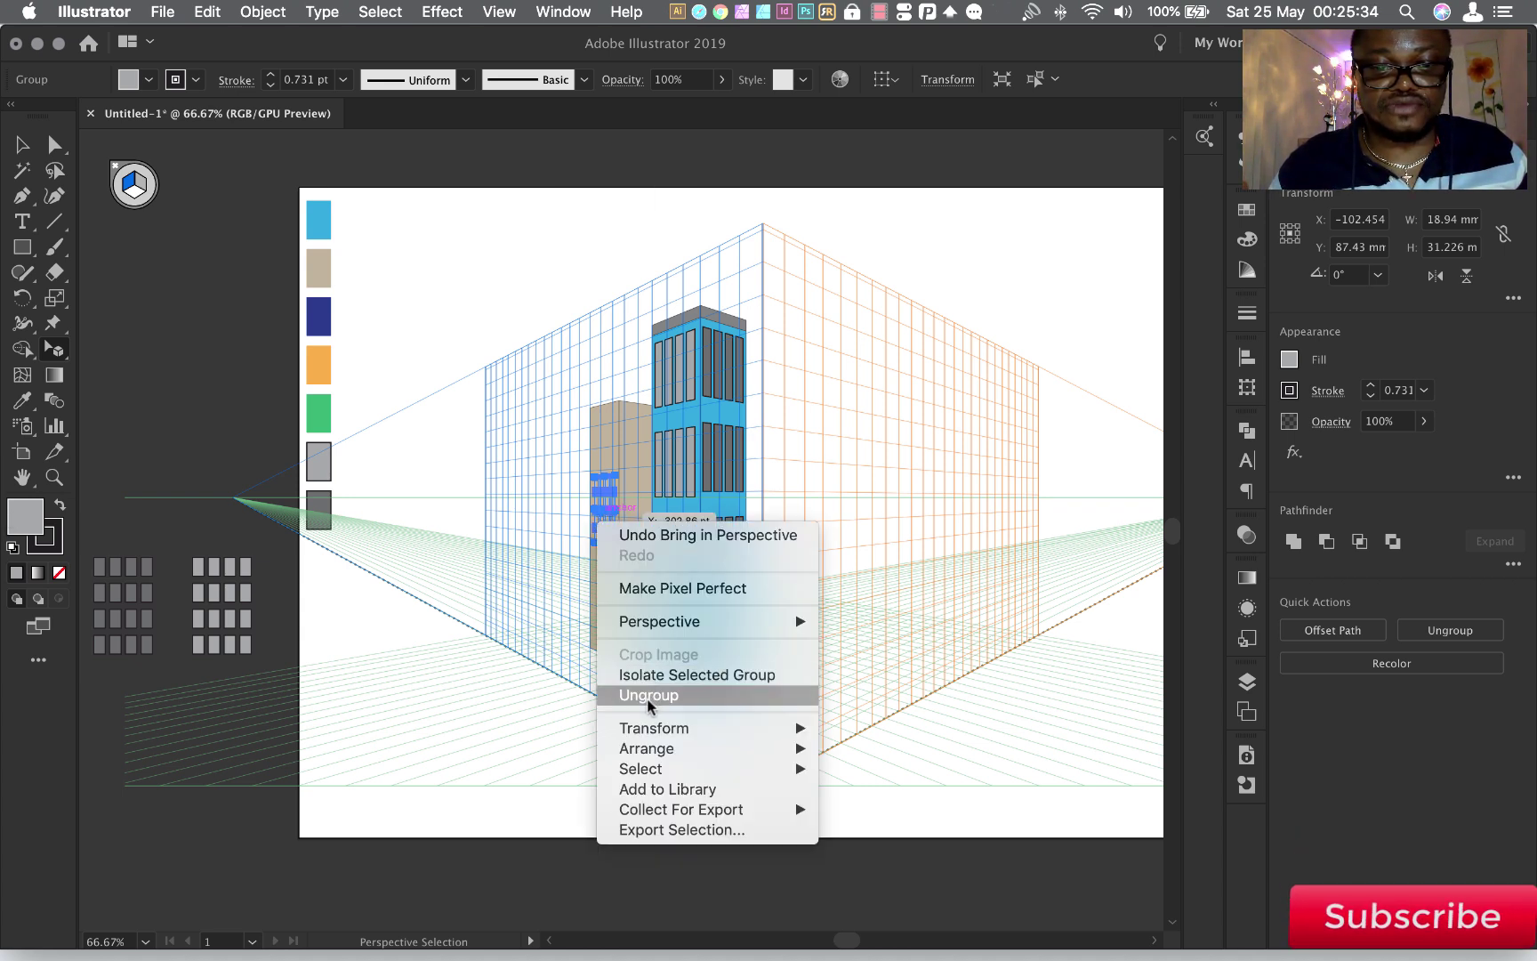
pyautogui.moveTo(646, 749)
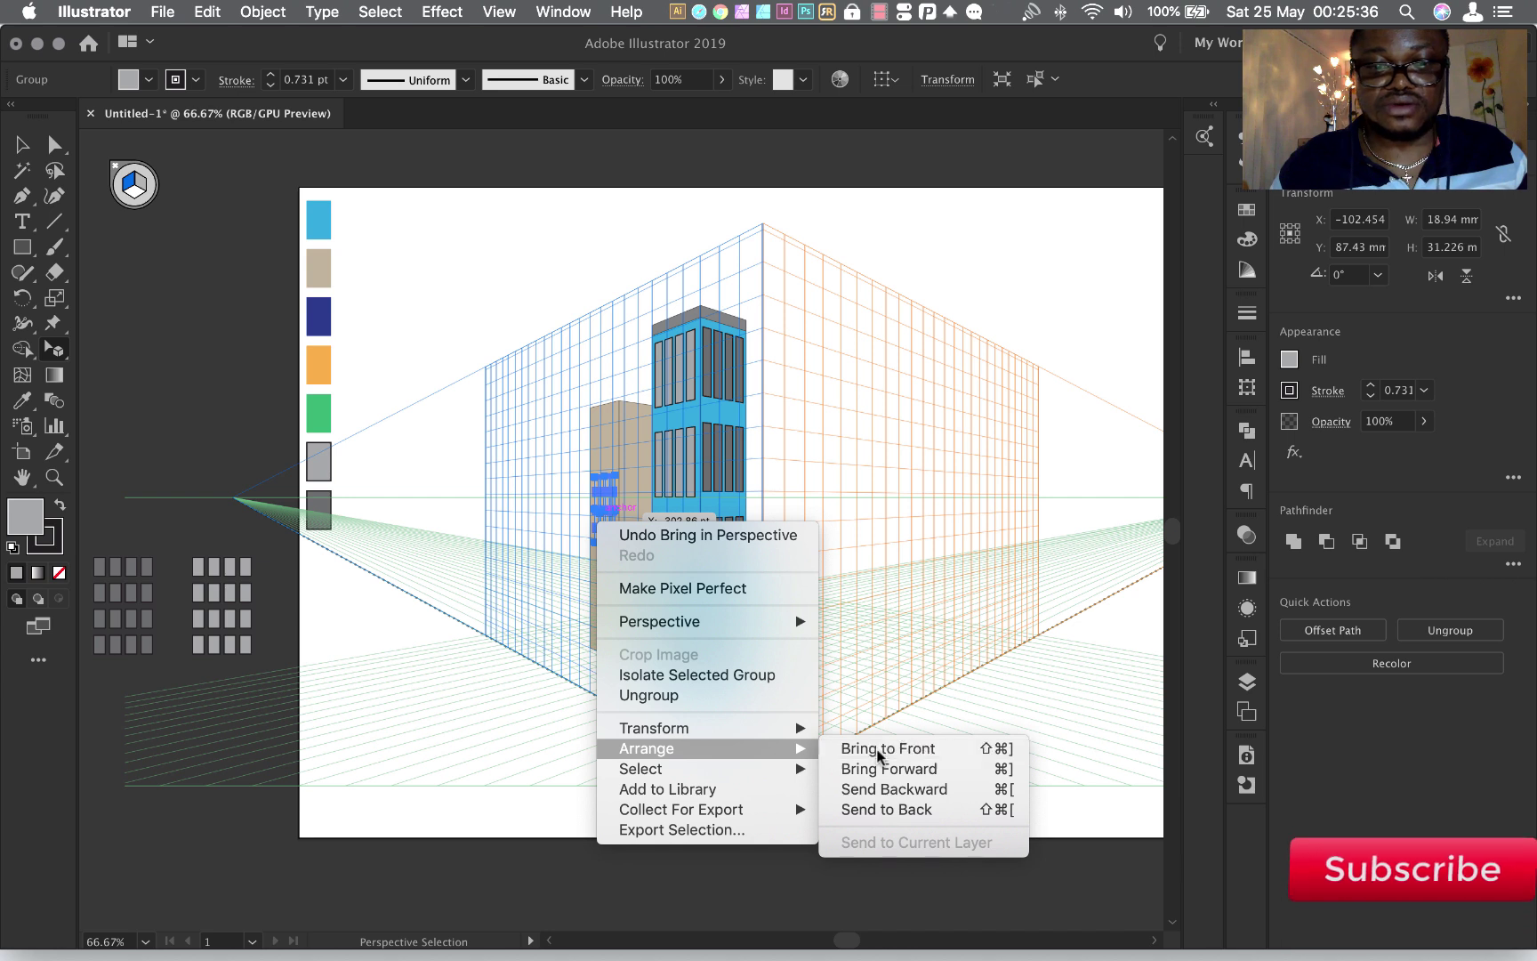
pyautogui.click(877, 750)
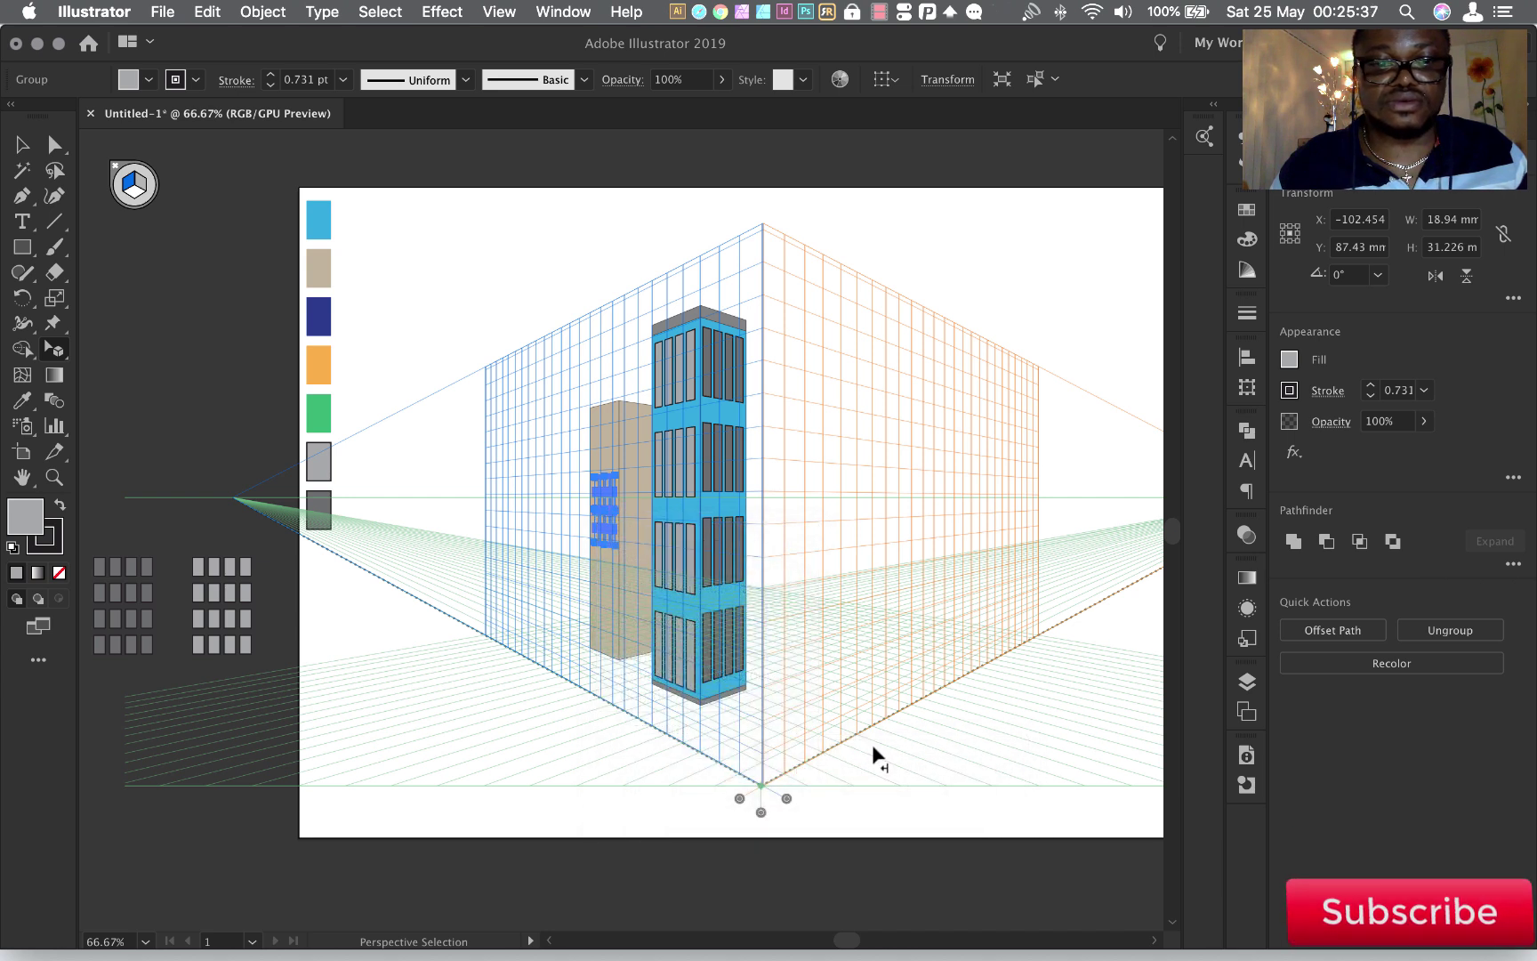
# Stretch the window group taller and position it on the tan building's wall
pyautogui.click(56, 477)
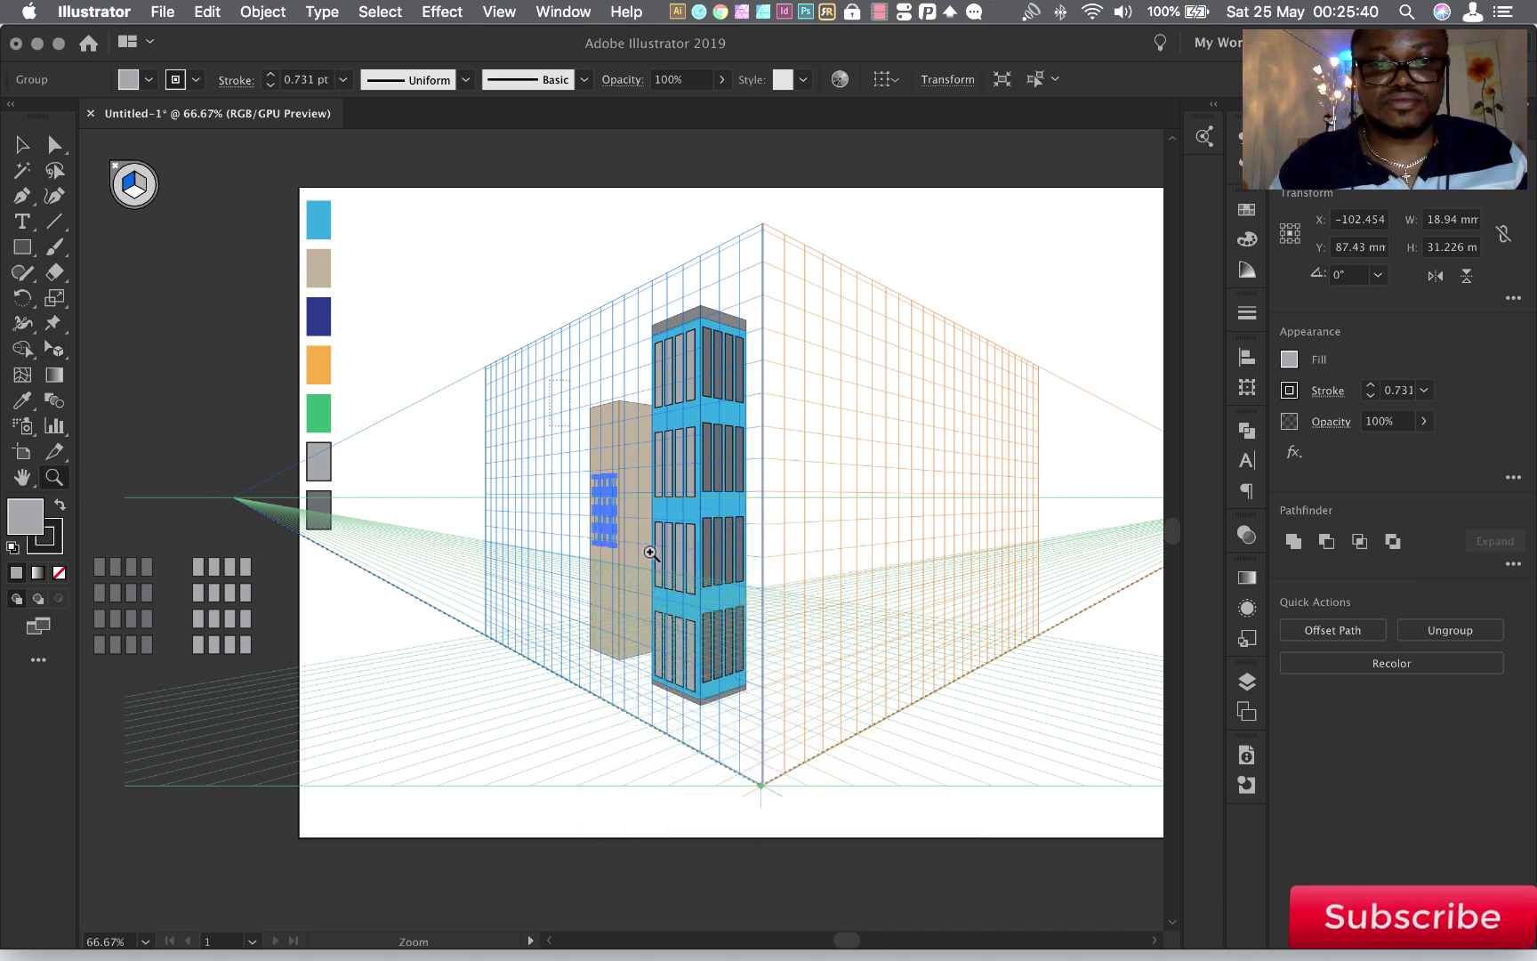
pyautogui.moveTo(650, 552); pyautogui.dragTo(690, 645)
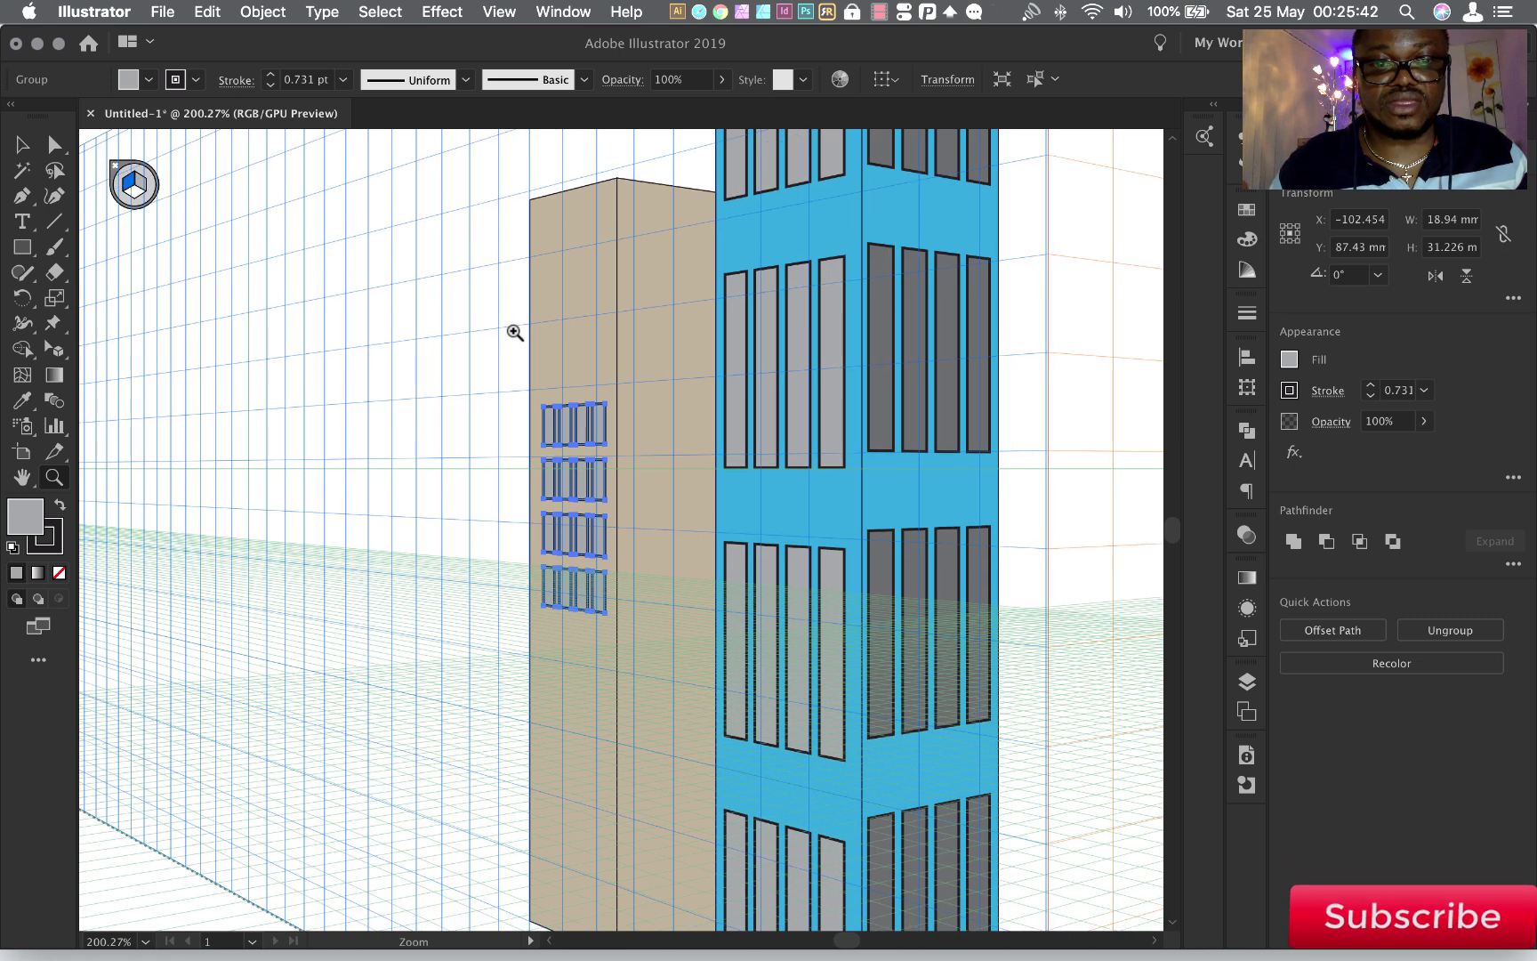
pyautogui.scroll(-3, 515, 332)
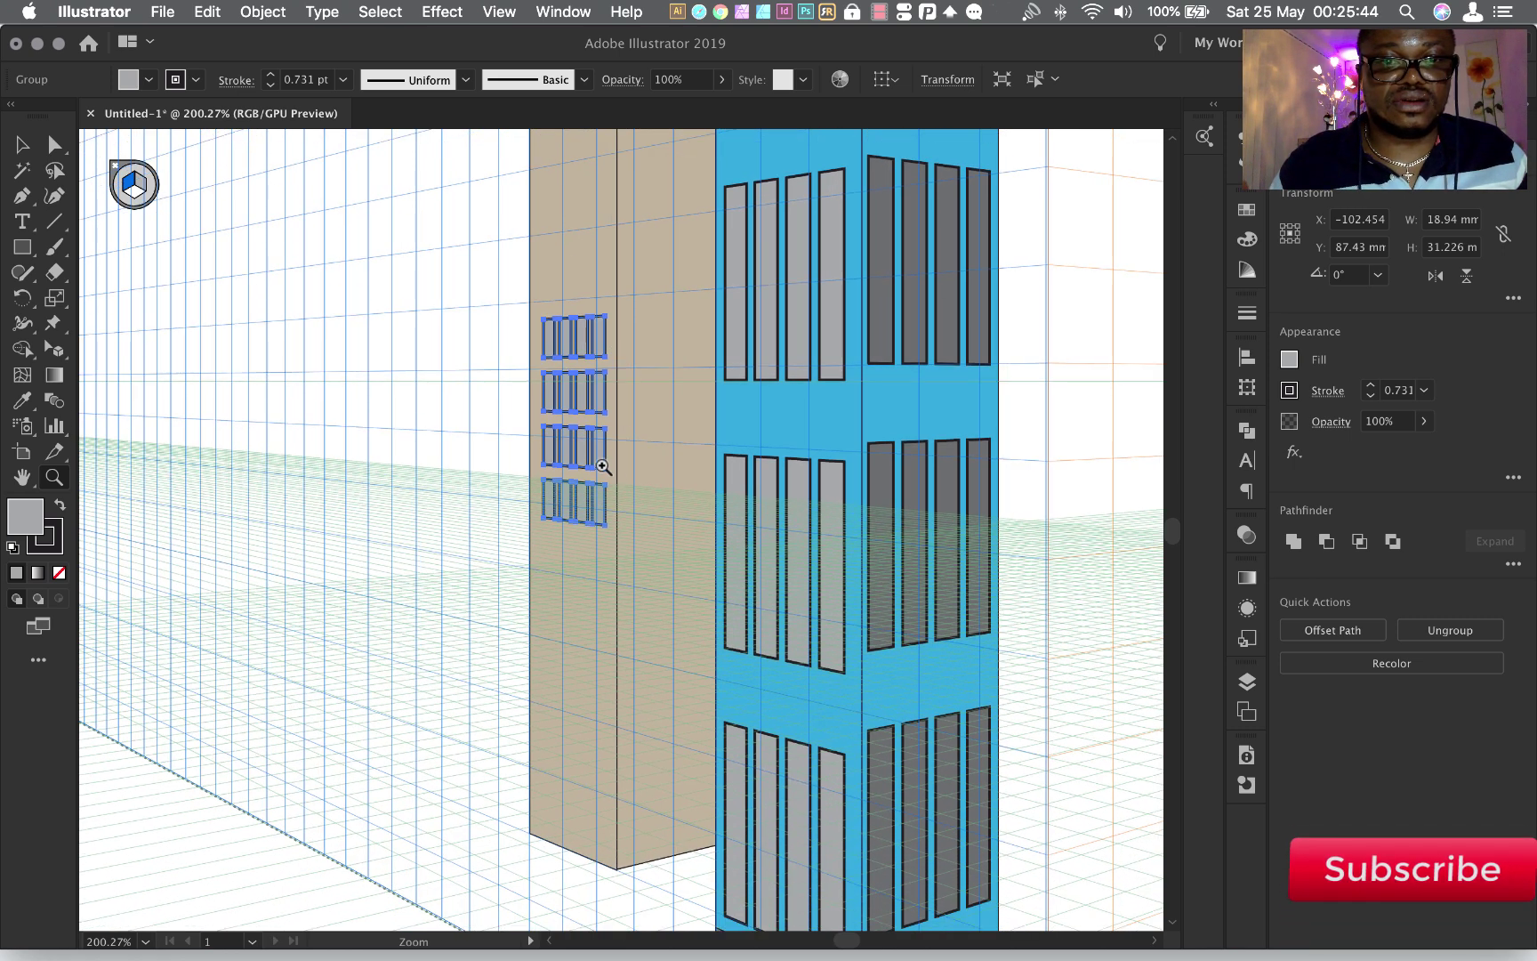
pyautogui.click(54, 351)
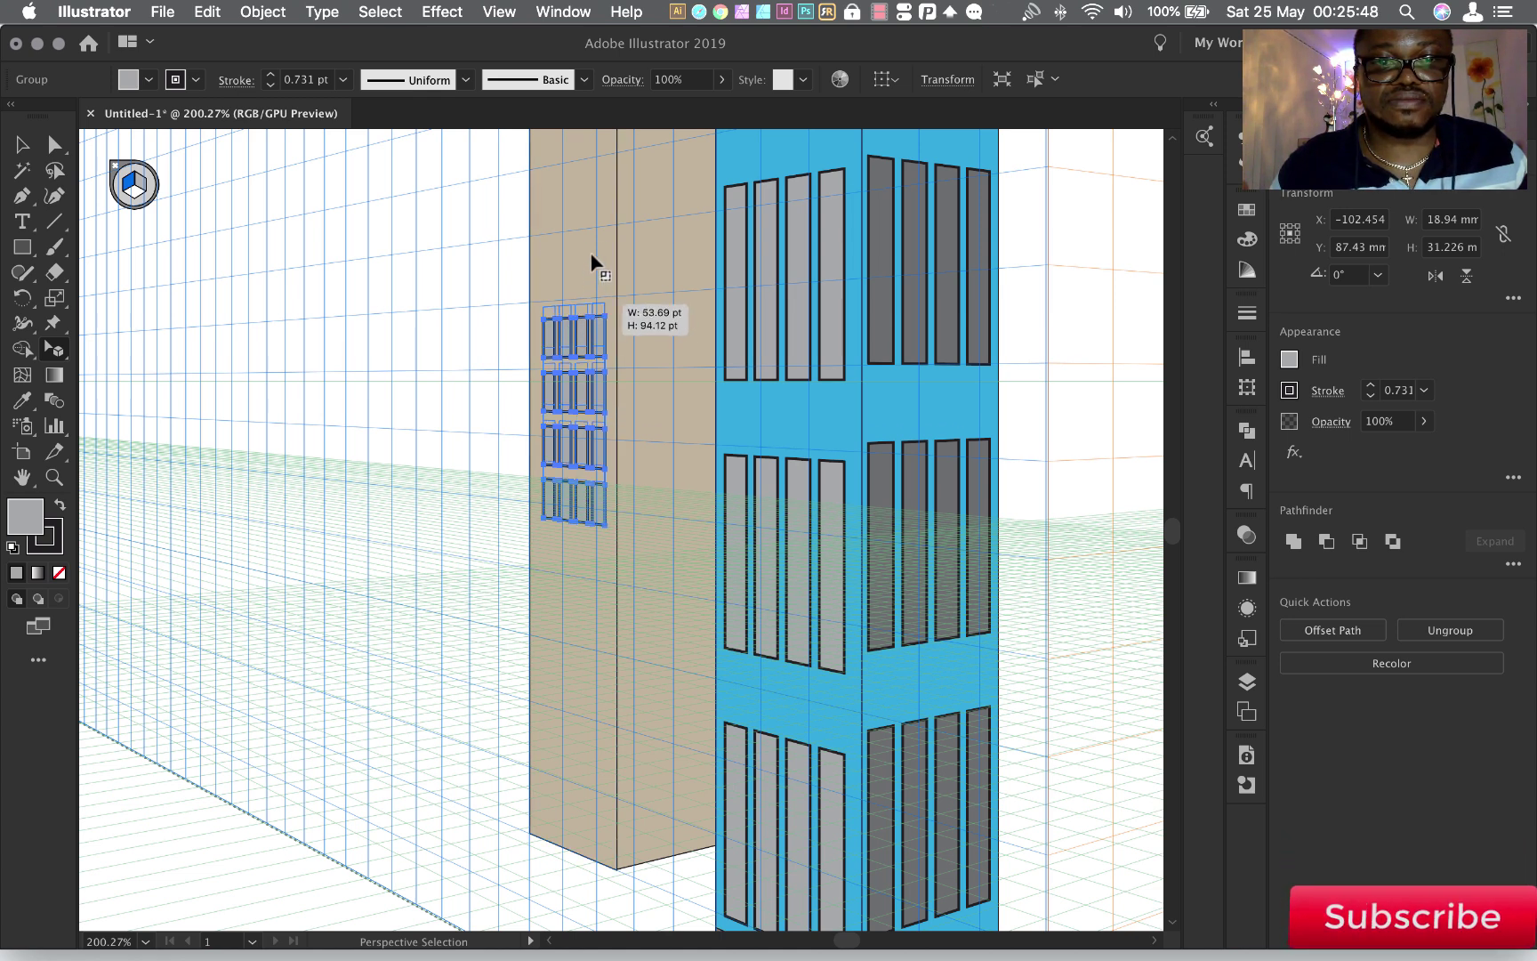
pyautogui.moveTo(578, 327); pyautogui.dragTo(595, 634)
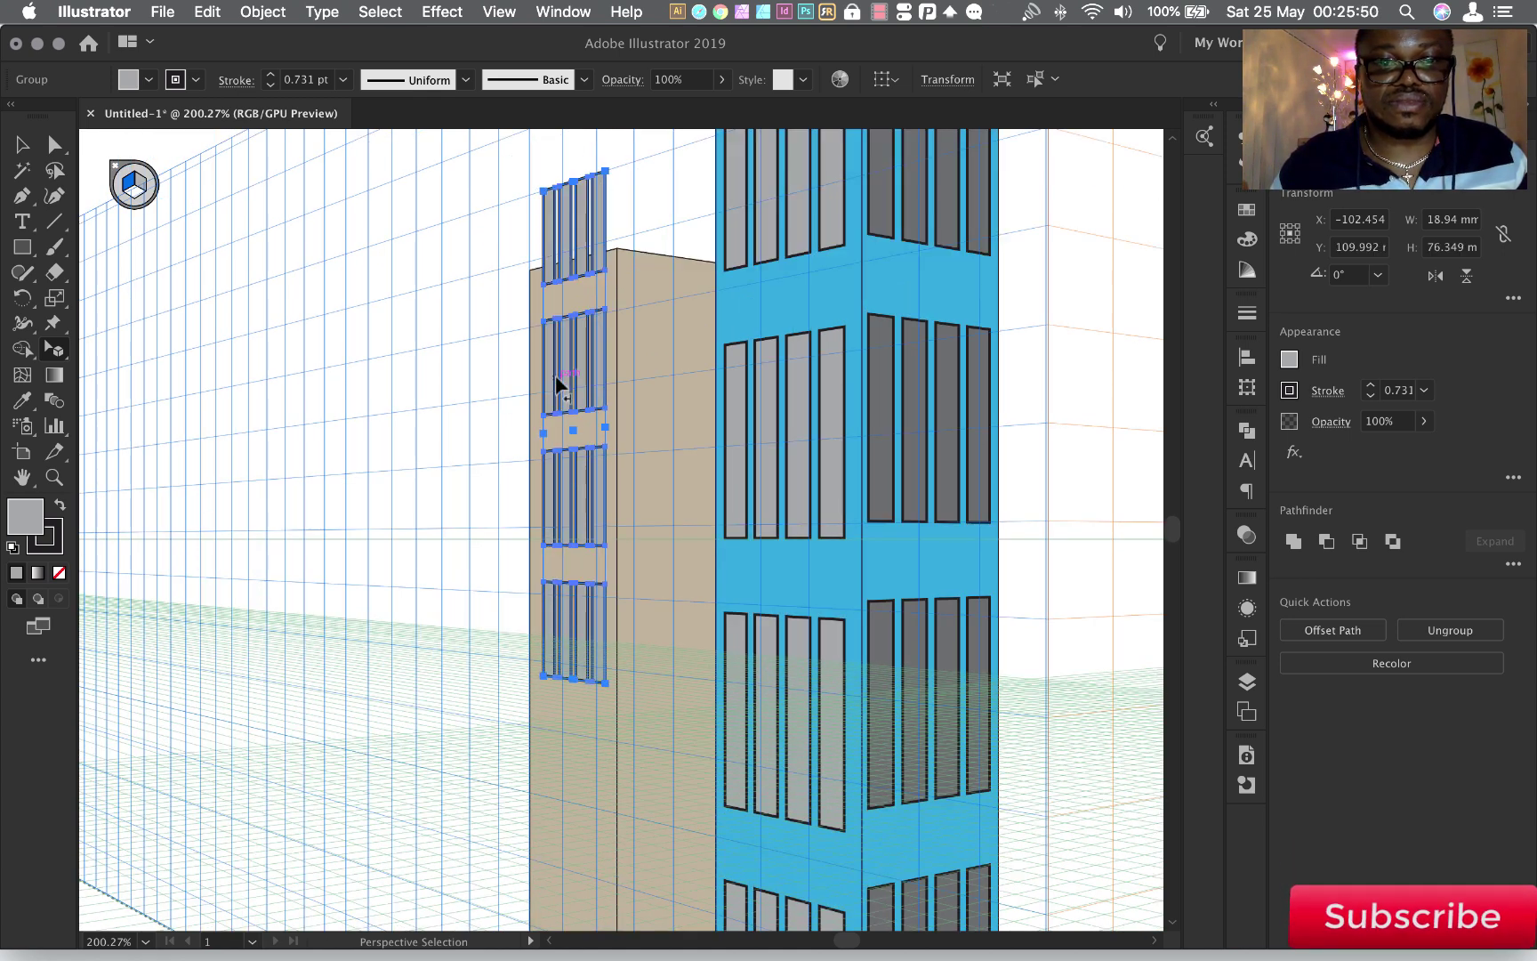
pyautogui.moveTo(574, 468); pyautogui.dragTo(579, 410)
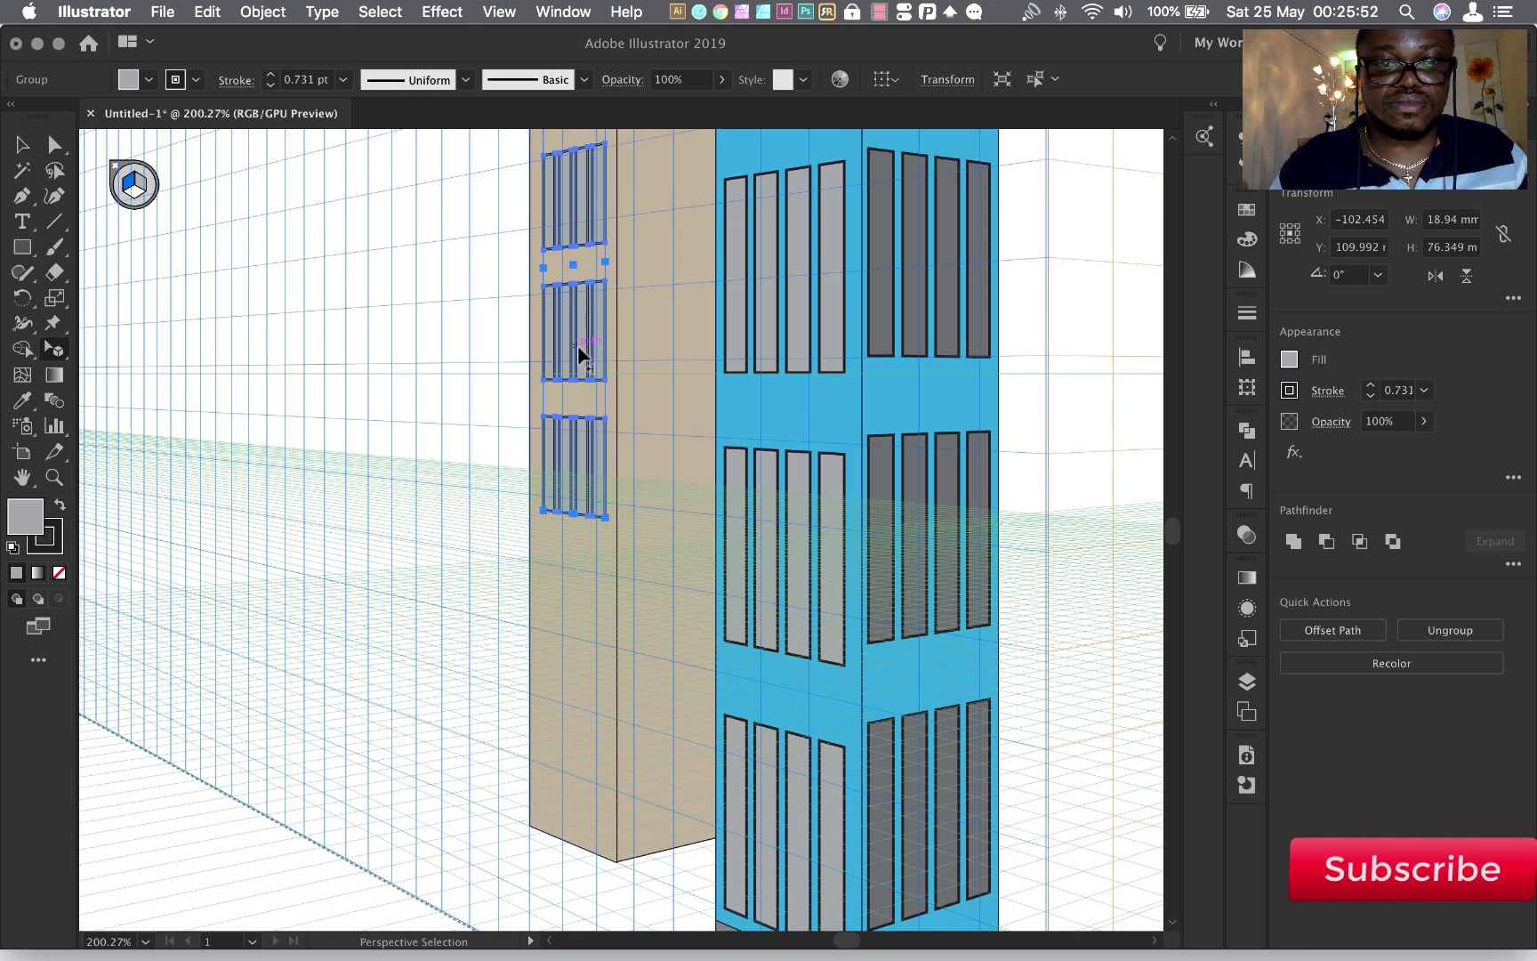
pyautogui.moveTo(579, 409); pyautogui.dragTo(581, 431)
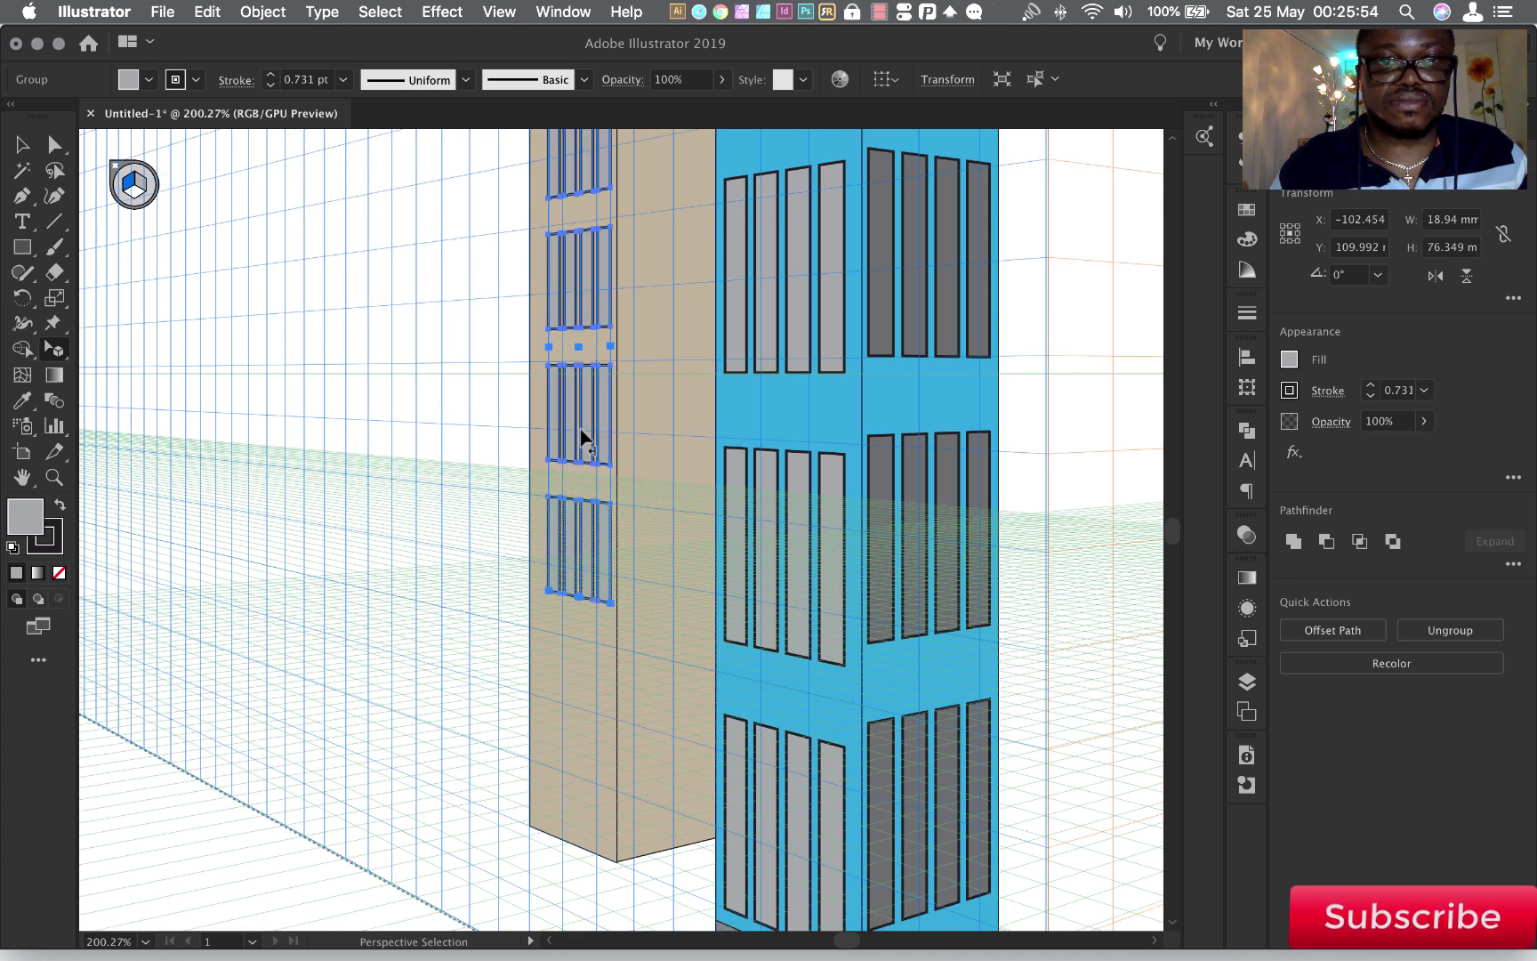
pyautogui.scroll(2, 581, 435)
pyautogui.scroll(1, 584, 436)
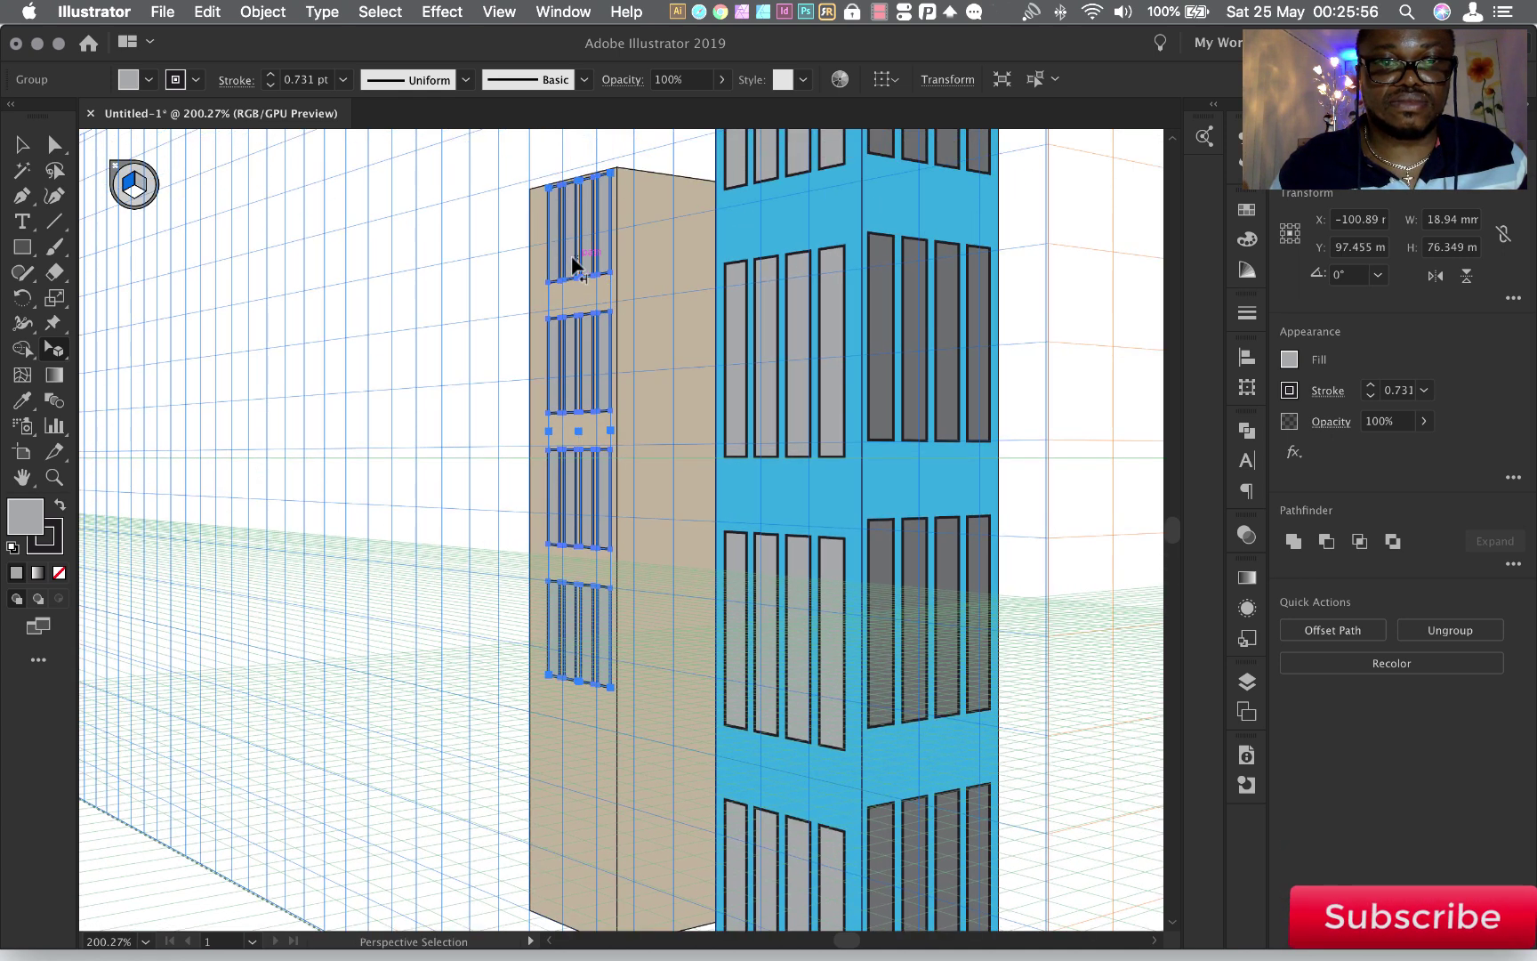
# Extend the window grid down to the face's base, widen it, and view at 100%
pyautogui.moveTo(574, 263); pyautogui.dragTo(568, 267)
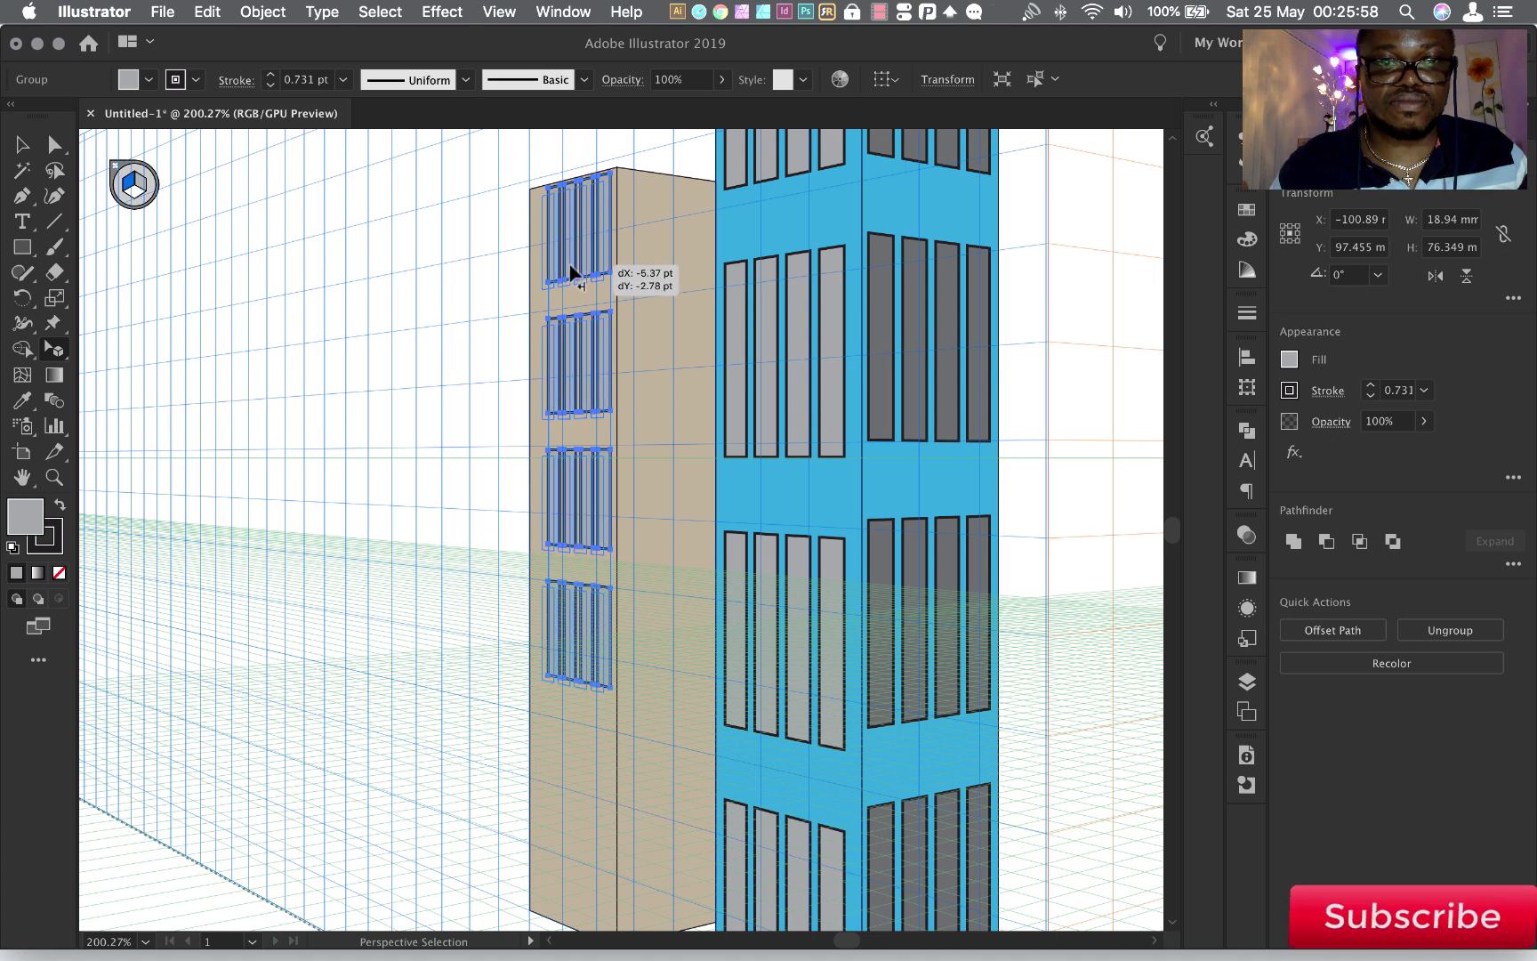
pyautogui.moveTo(572, 683); pyautogui.dragTo(568, 856)
pyautogui.scroll(-3, 611, 715)
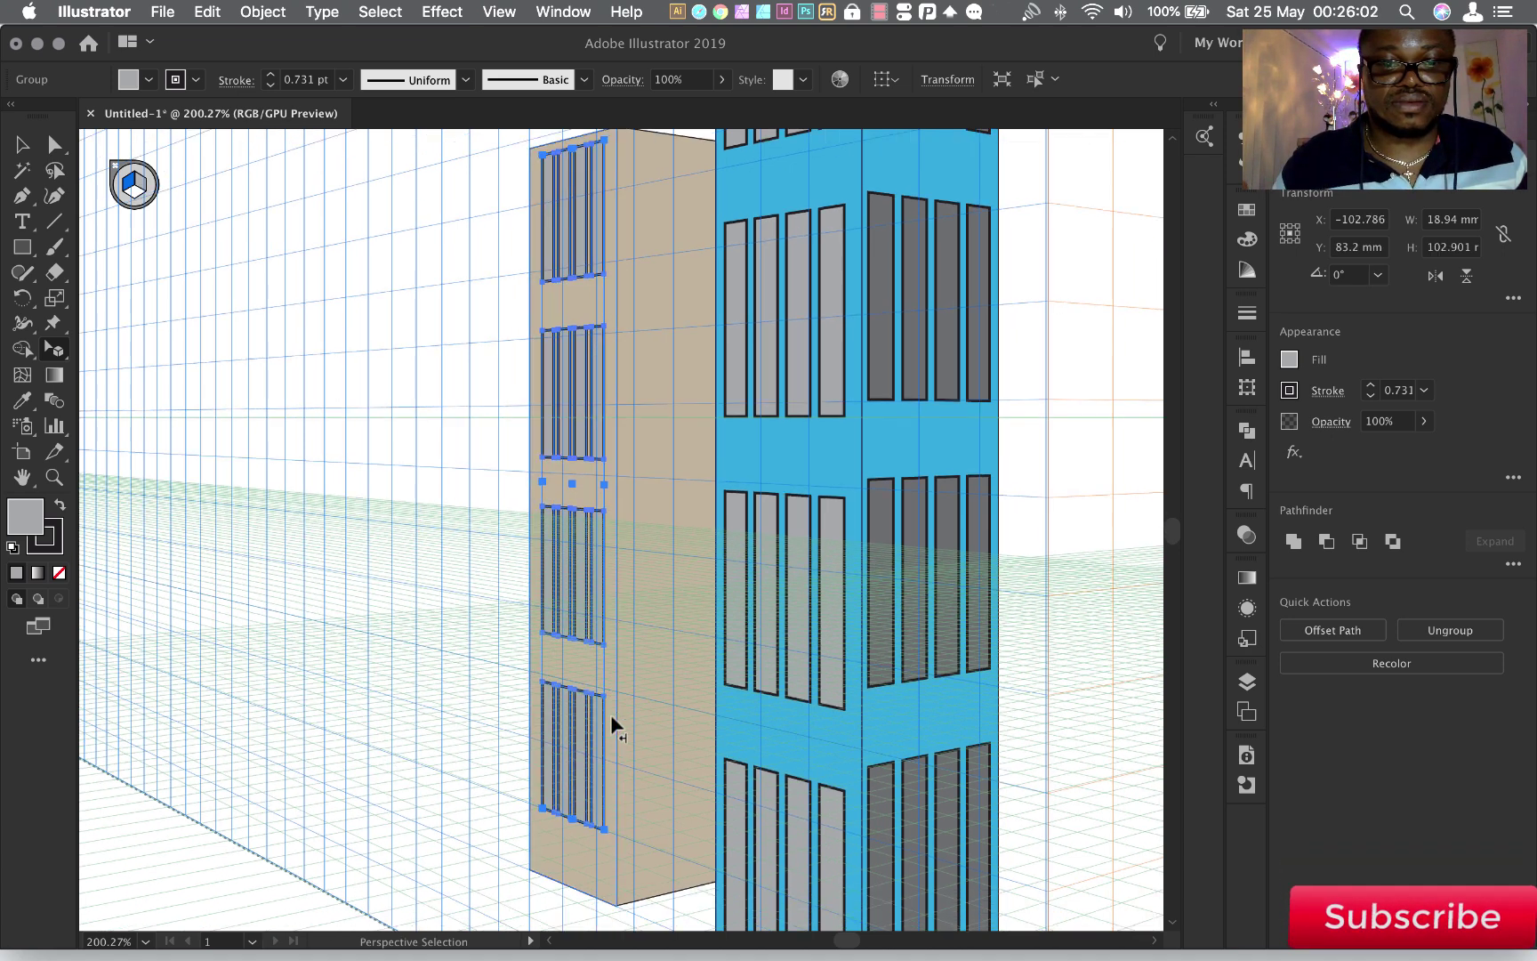
pyautogui.scroll(-2, 610, 714)
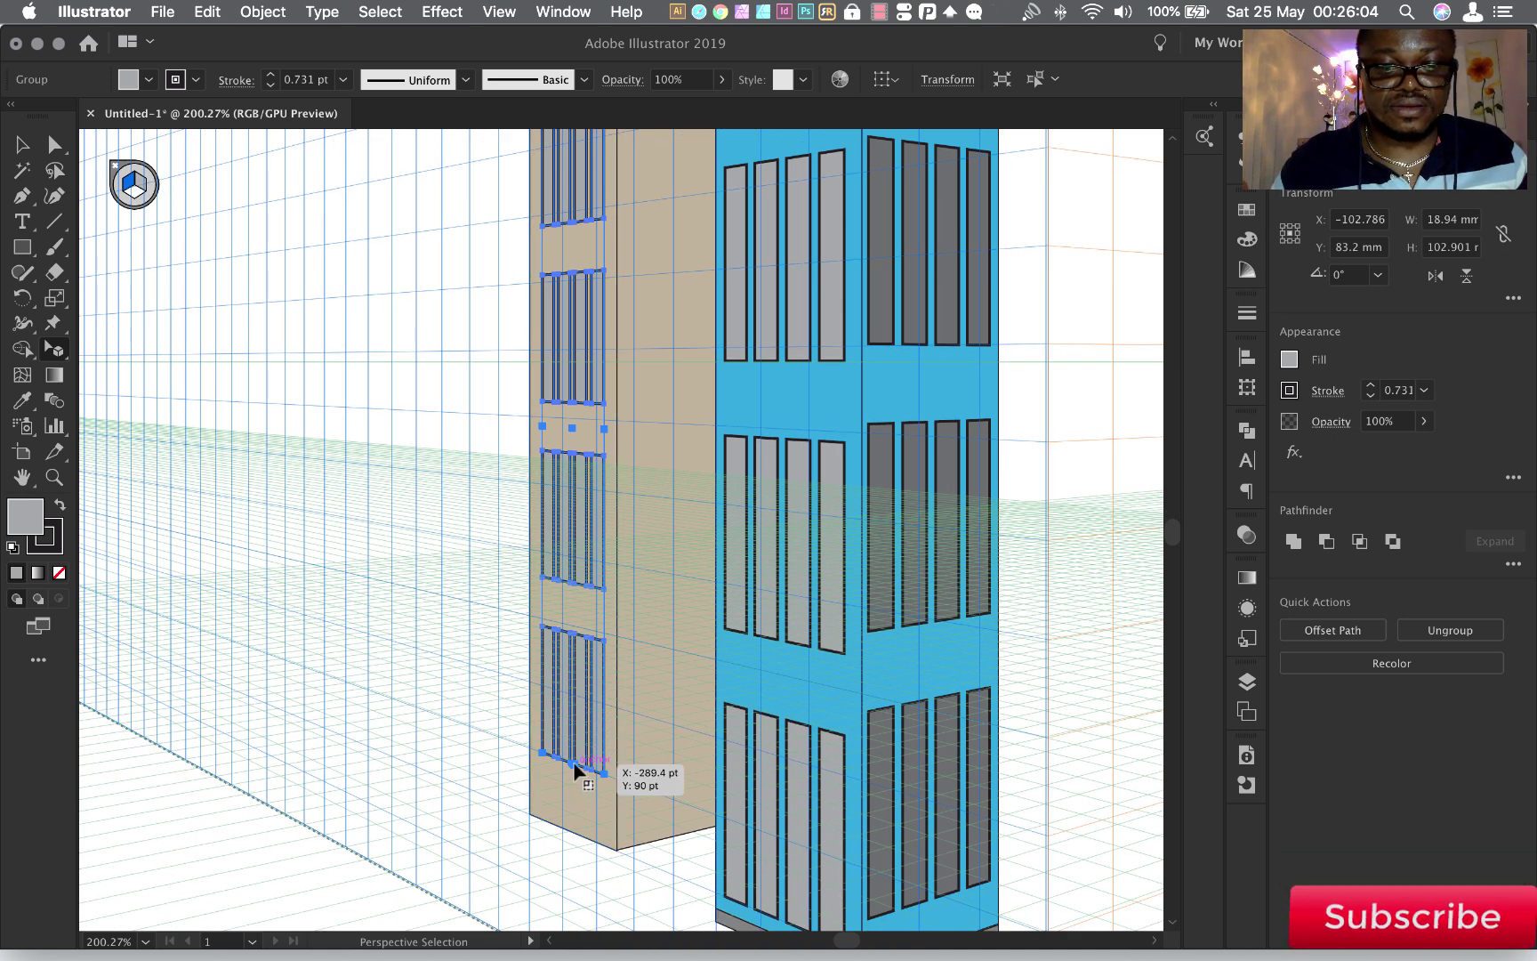
pyautogui.moveTo(575, 776); pyautogui.dragTo(576, 814)
pyautogui.moveTo(608, 456); pyautogui.dragTo(539, 452)
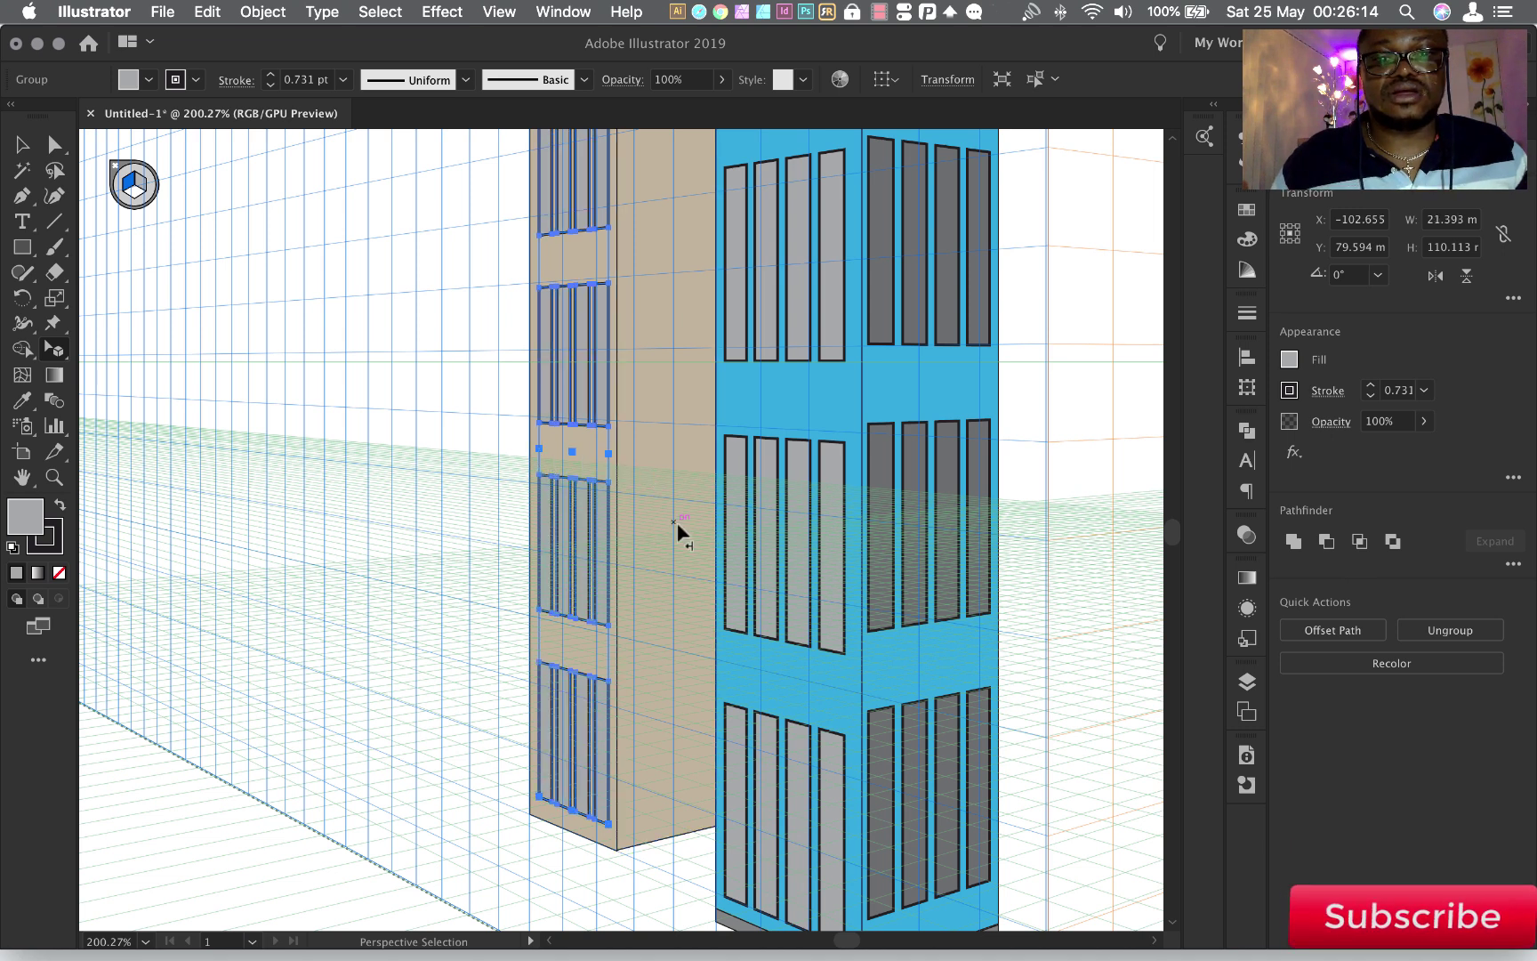
pyautogui.scroll(2, 677, 531)
pyautogui.scroll(-5, 677, 525)
pyautogui.scroll(-5, 677, 525)
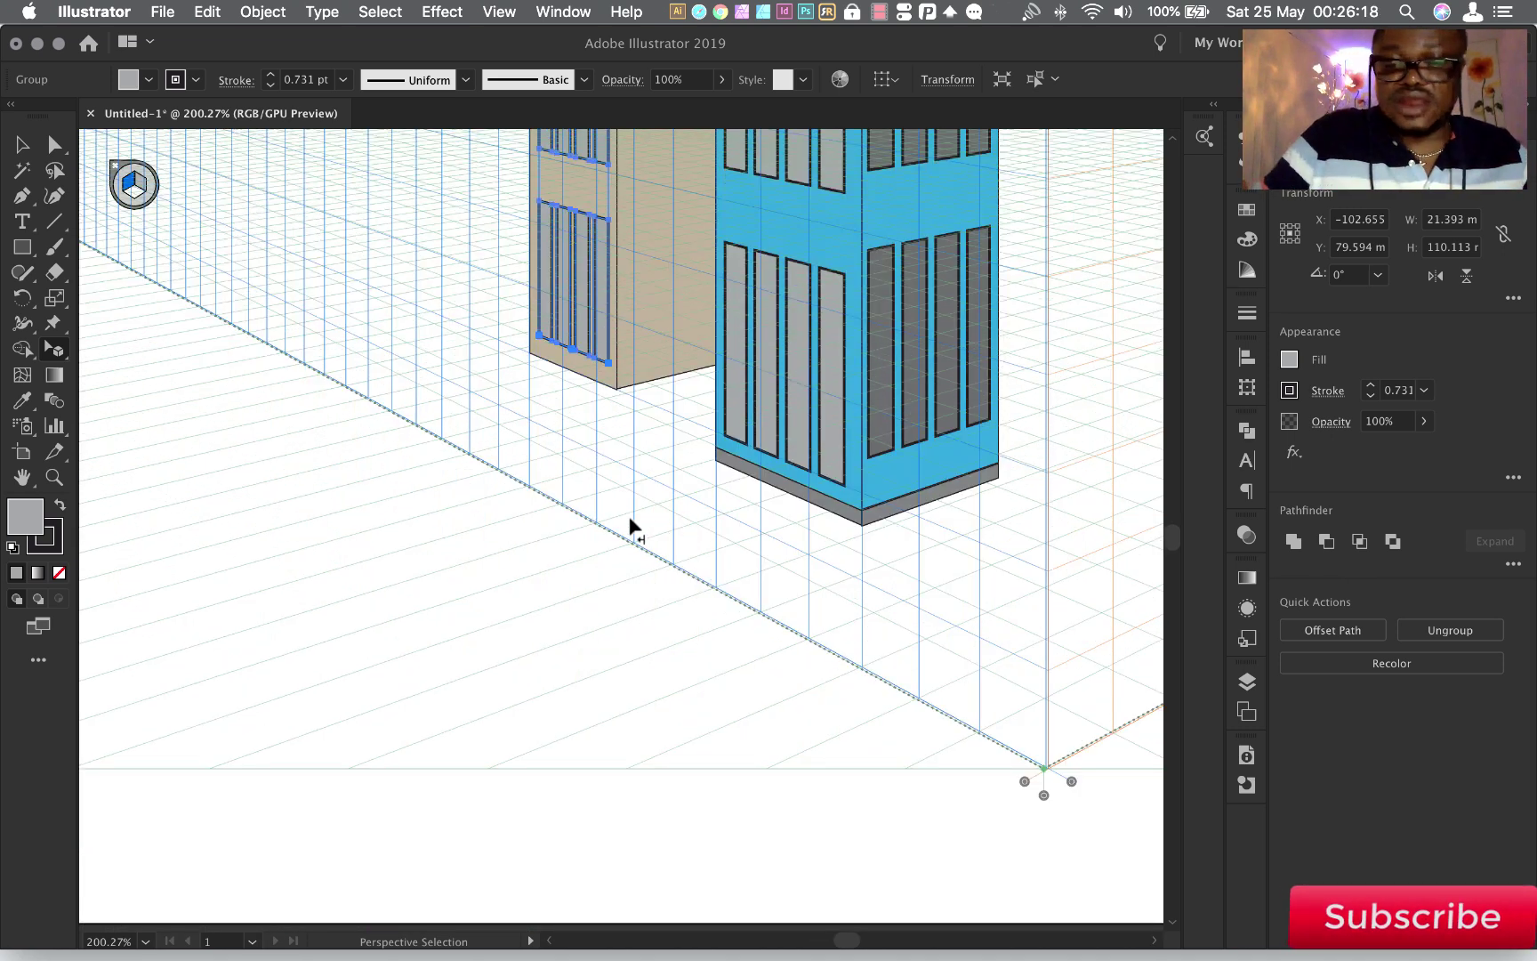
pyautogui.hotkey('ctrl', '1')
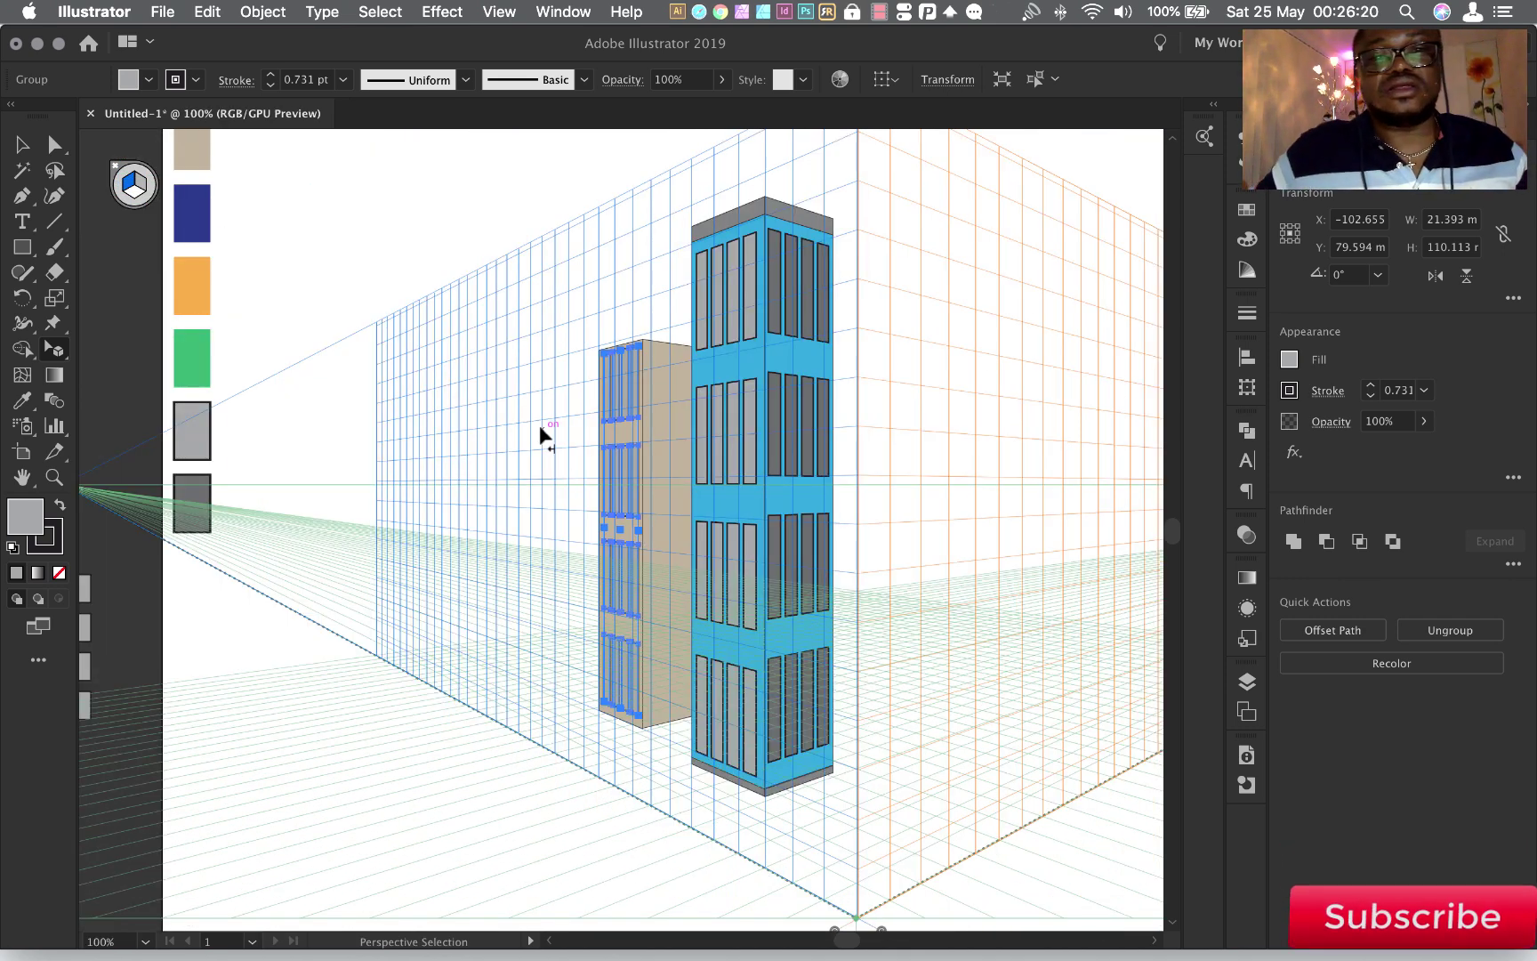
# Place the window grid on the tan building's right-plane face and ungroup it
pyautogui.click(210, 646)
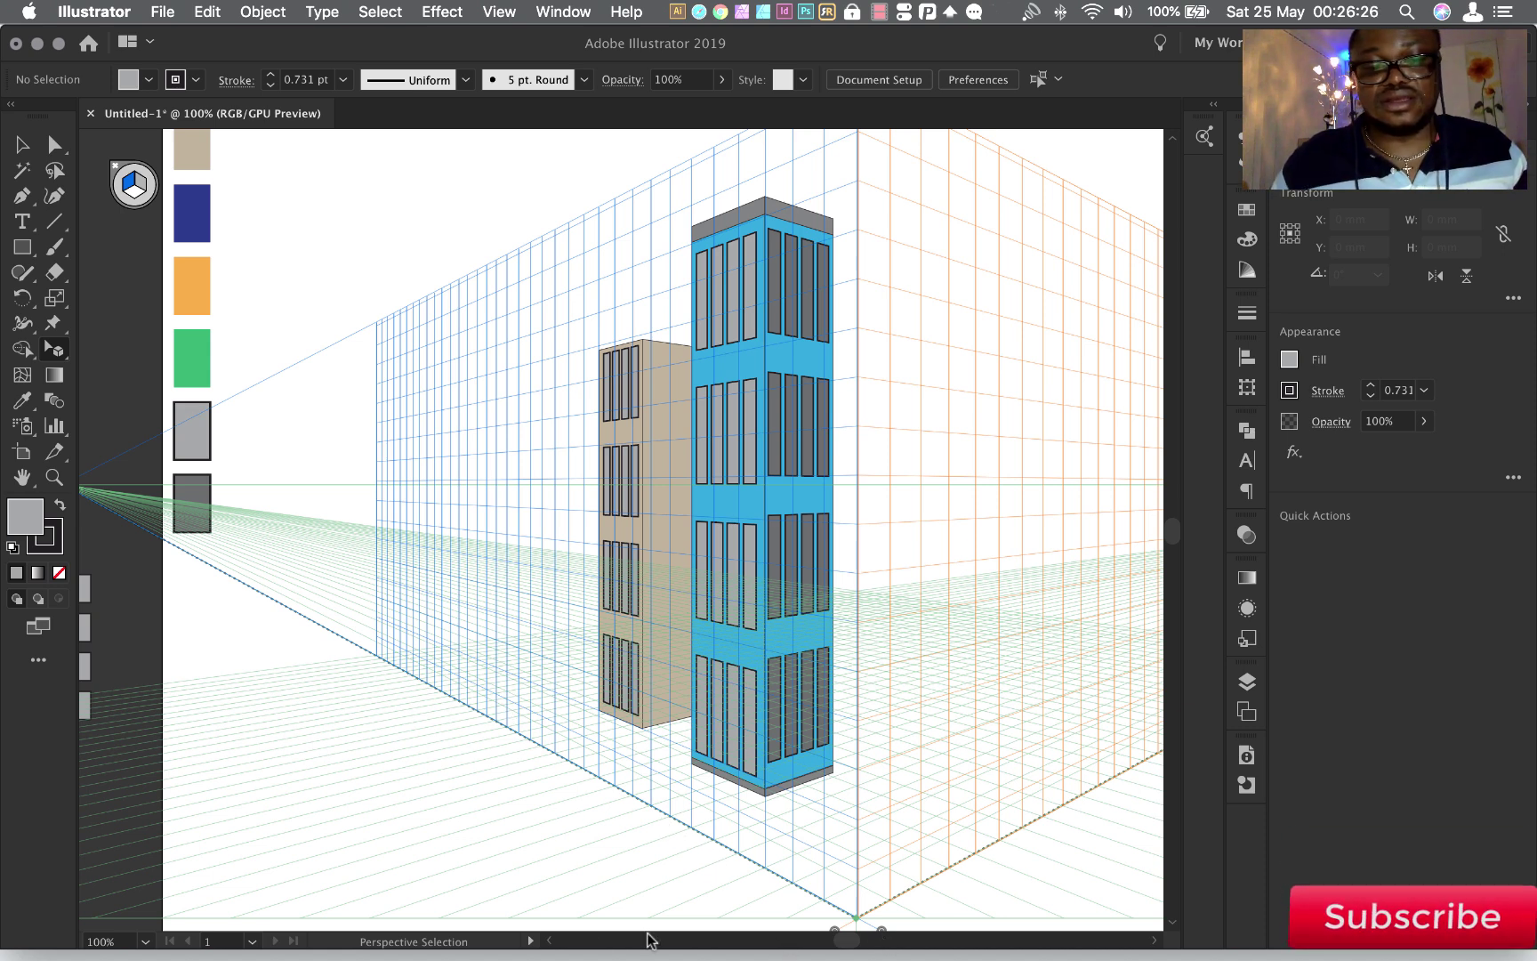
pyautogui.moveTo(847, 940); pyautogui.dragTo(839, 943)
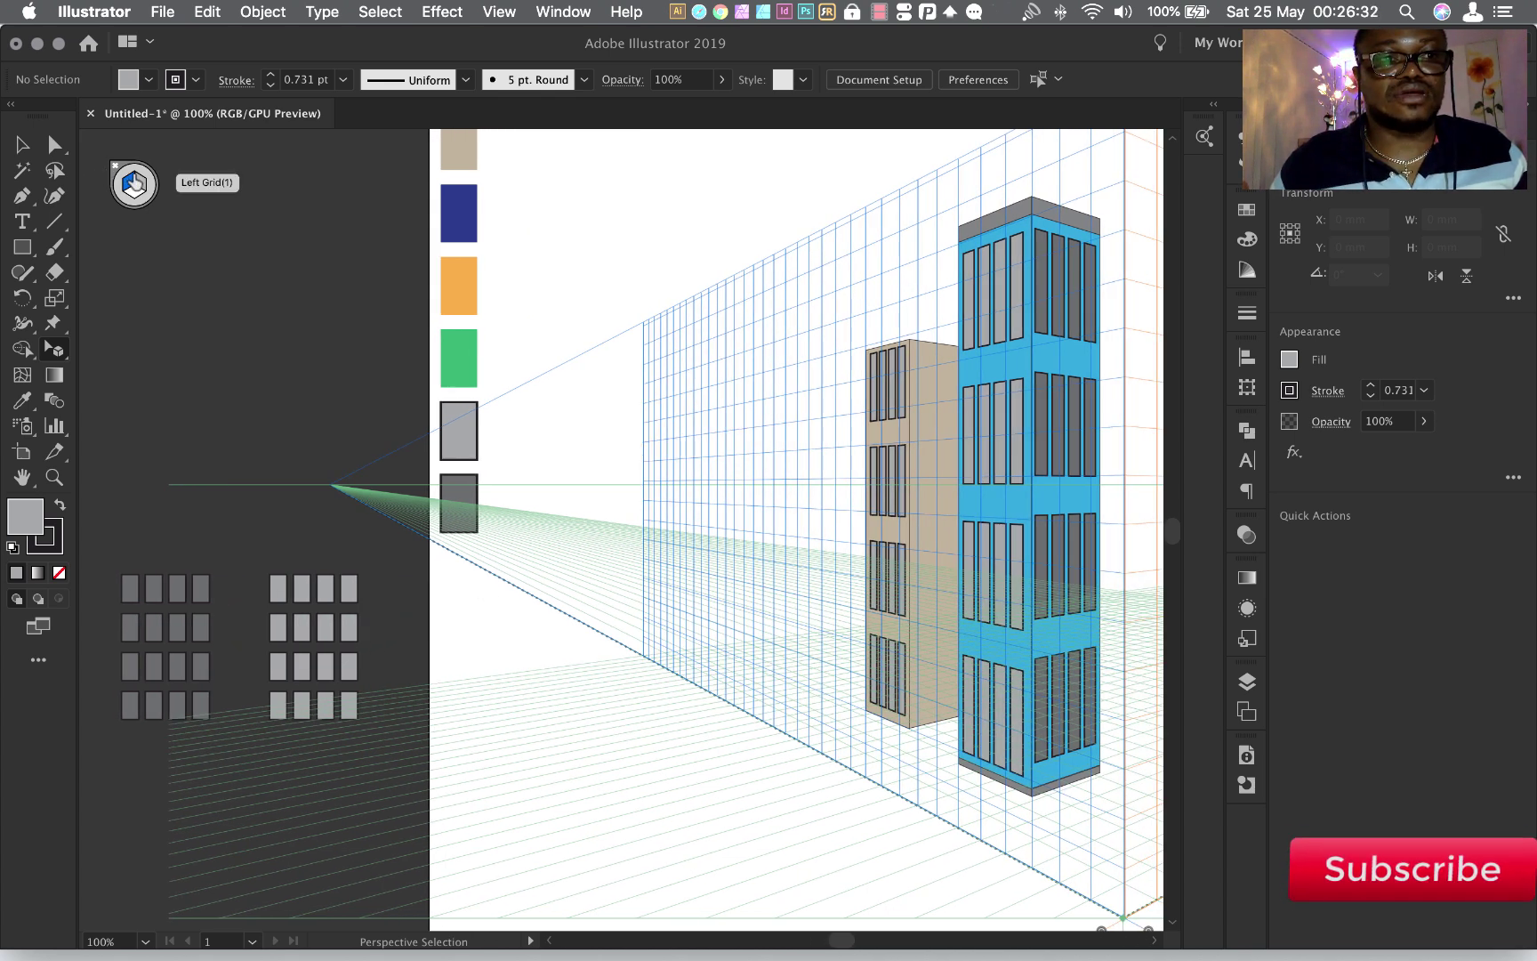
pyautogui.click(140, 187)
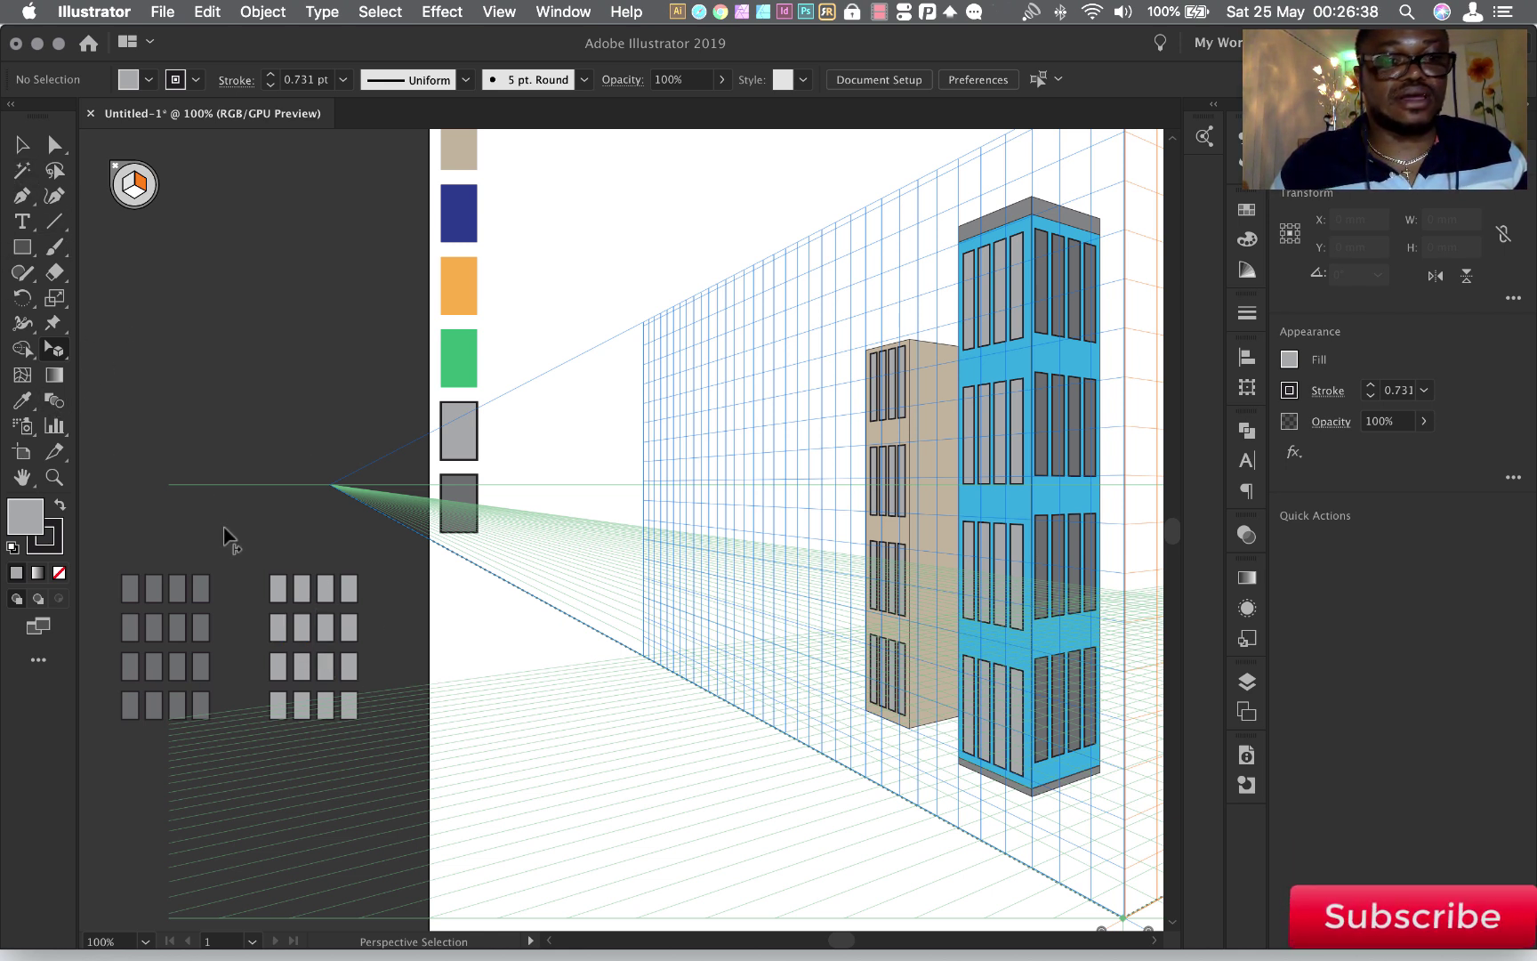
pyautogui.moveTo(280, 640); pyautogui.dragTo(918, 497)
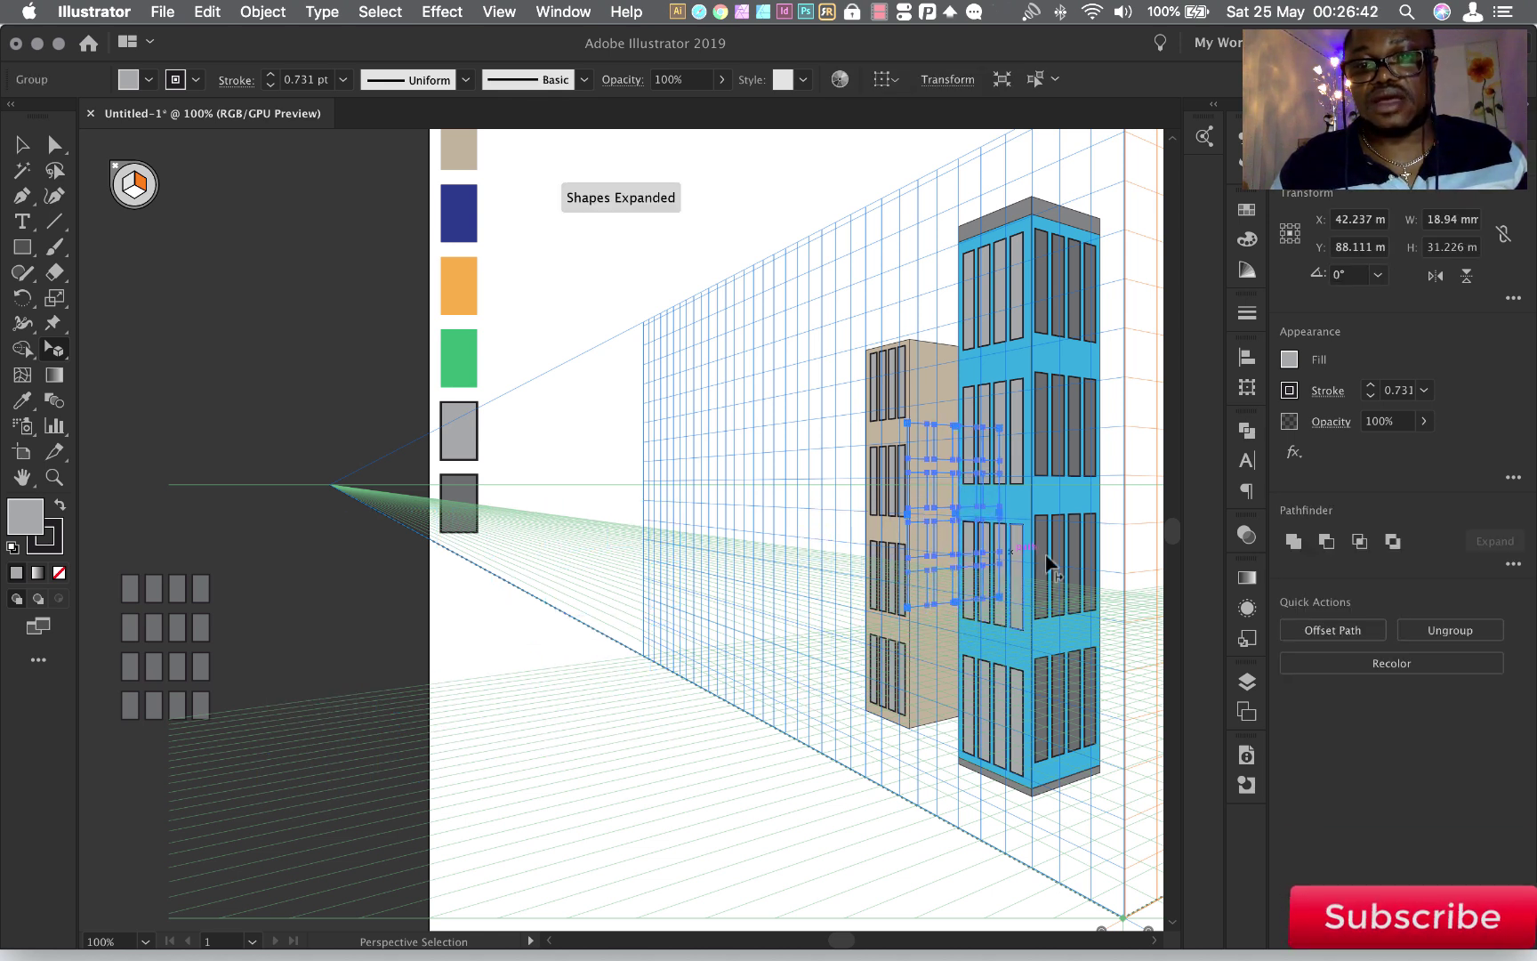
pyautogui.rightClick(929, 524)
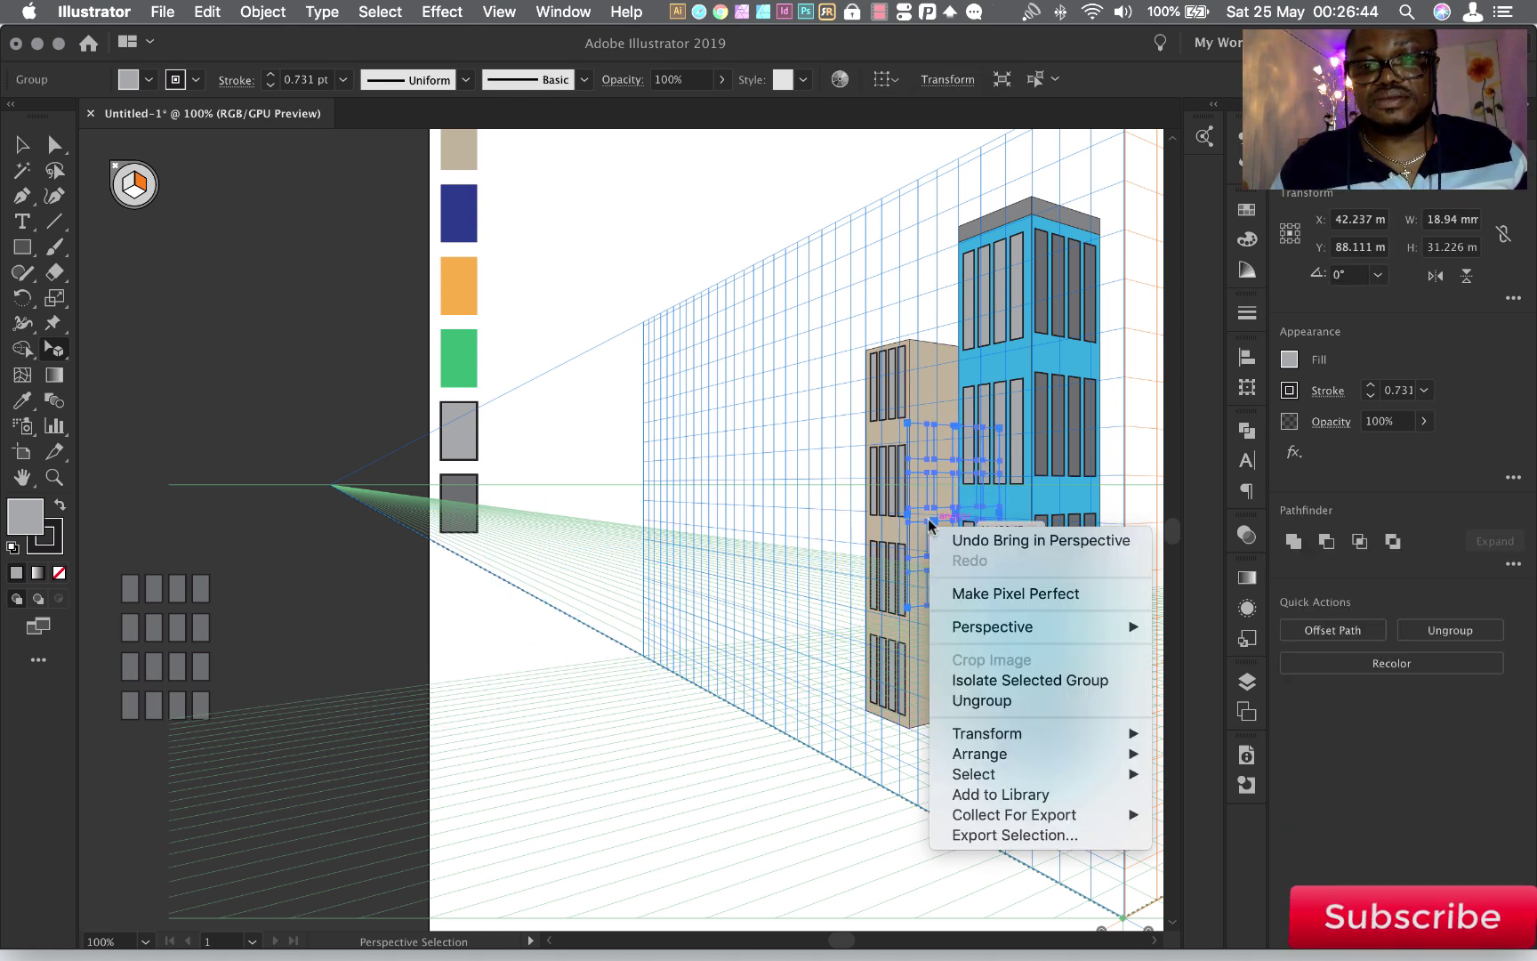
pyautogui.click(981, 701)
# Resize the window grid's edges to fit the face's height
pyautogui.press('z')
pyautogui.scroll(3, 637, 416)
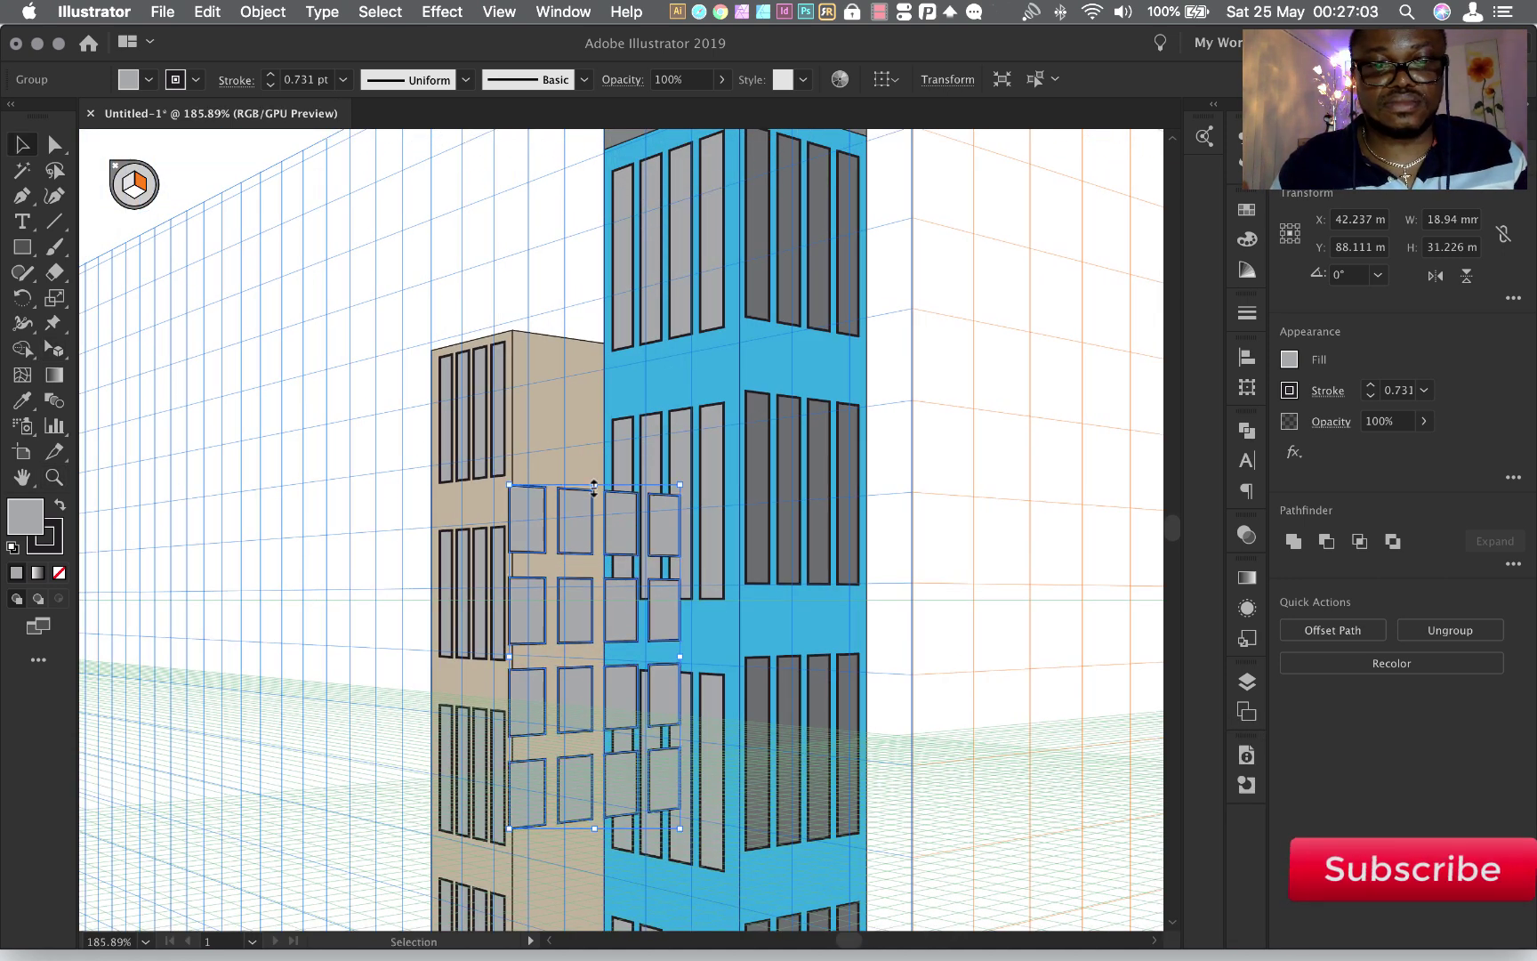
pyautogui.hotkey('shift', 'v')
pyautogui.moveTo(594, 487); pyautogui.dragTo(597, 345)
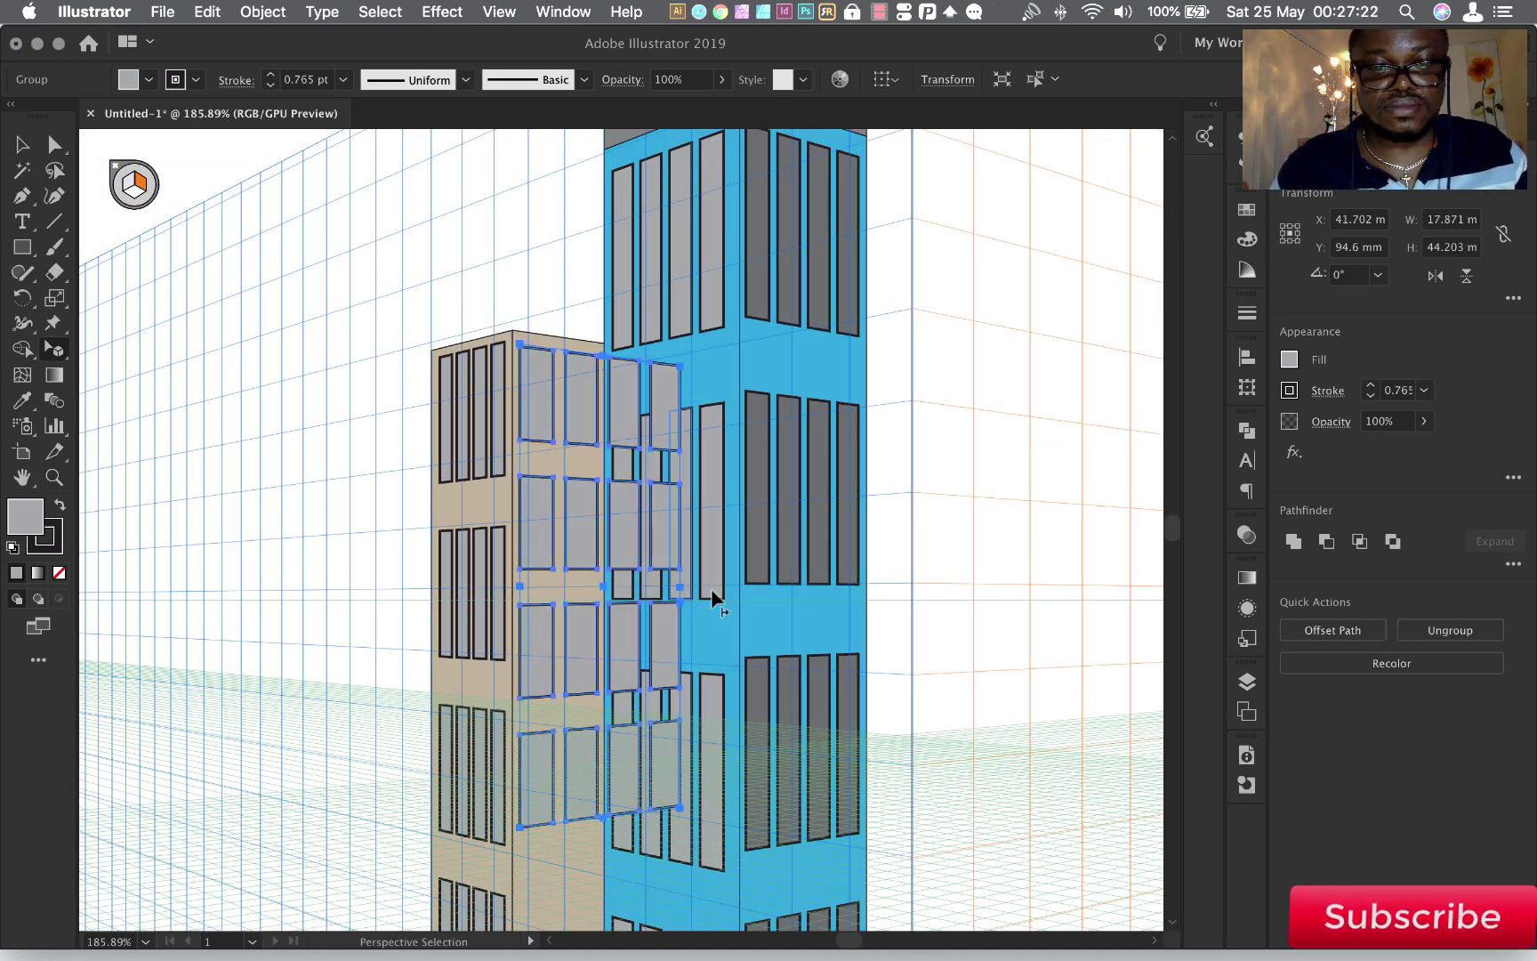
pyautogui.moveTo(679, 586); pyautogui.dragTo(605, 600)
pyautogui.scroll(-5, 617, 601)
pyautogui.moveTo(561, 480); pyautogui.dragTo(561, 665)
pyautogui.scroll(5, 609, 633)
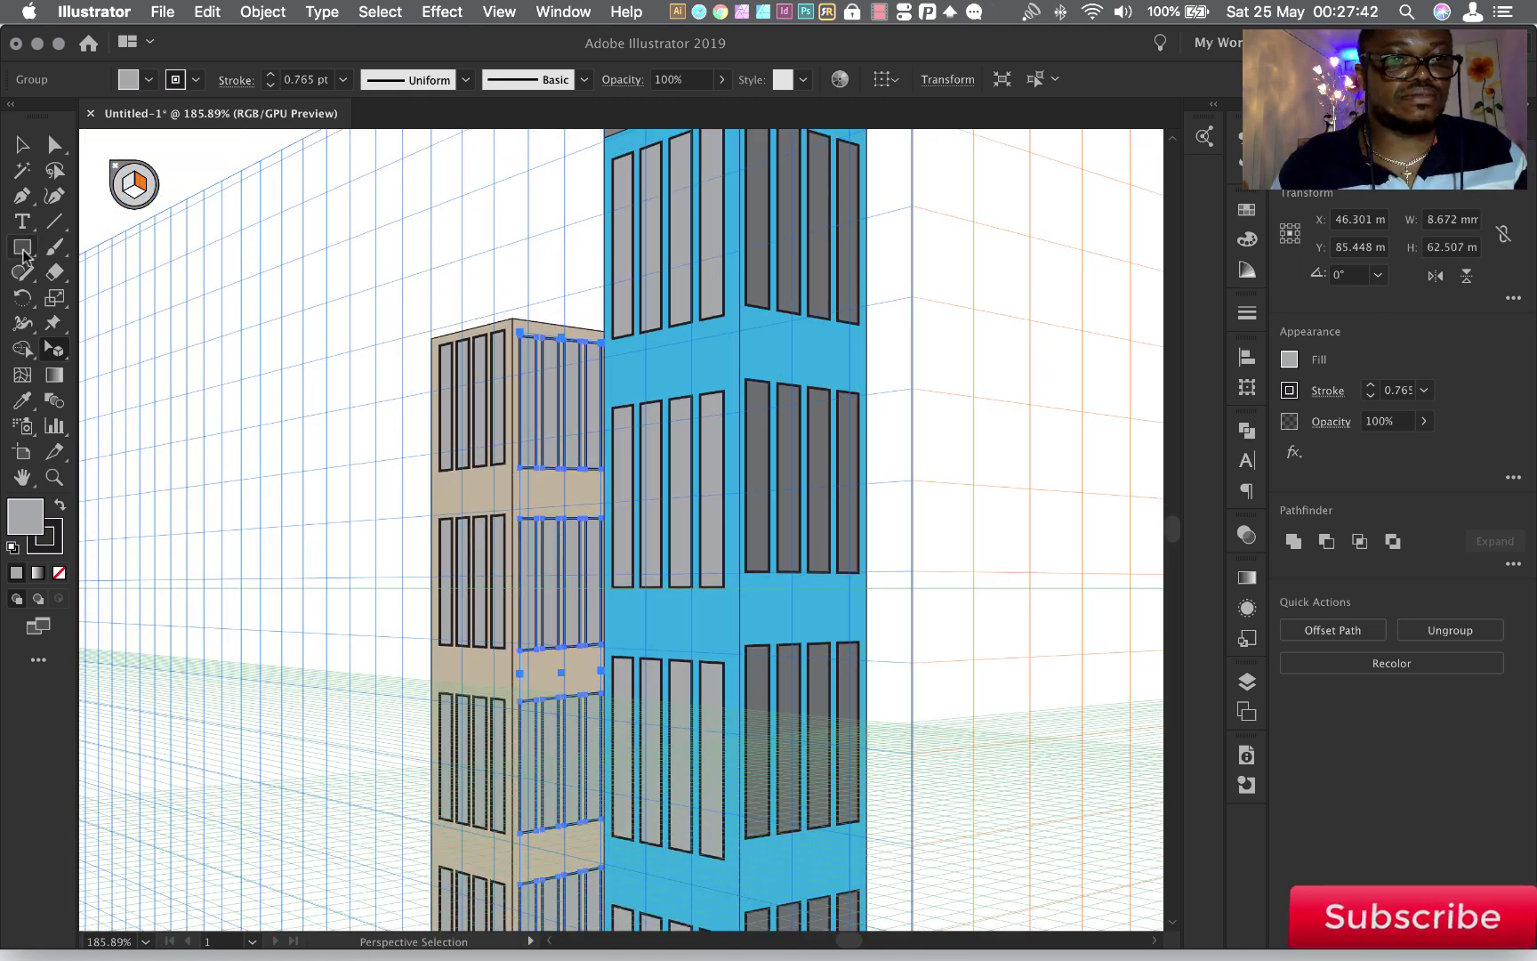
# Draw a grey roof strip rectangle on top of the tan building
pyautogui.press('m')
pyautogui.moveTo(512, 305); pyautogui.dragTo(594, 329)
pyautogui.press('z')
pyautogui.moveTo(504, 263); pyautogui.dragTo(652, 405)
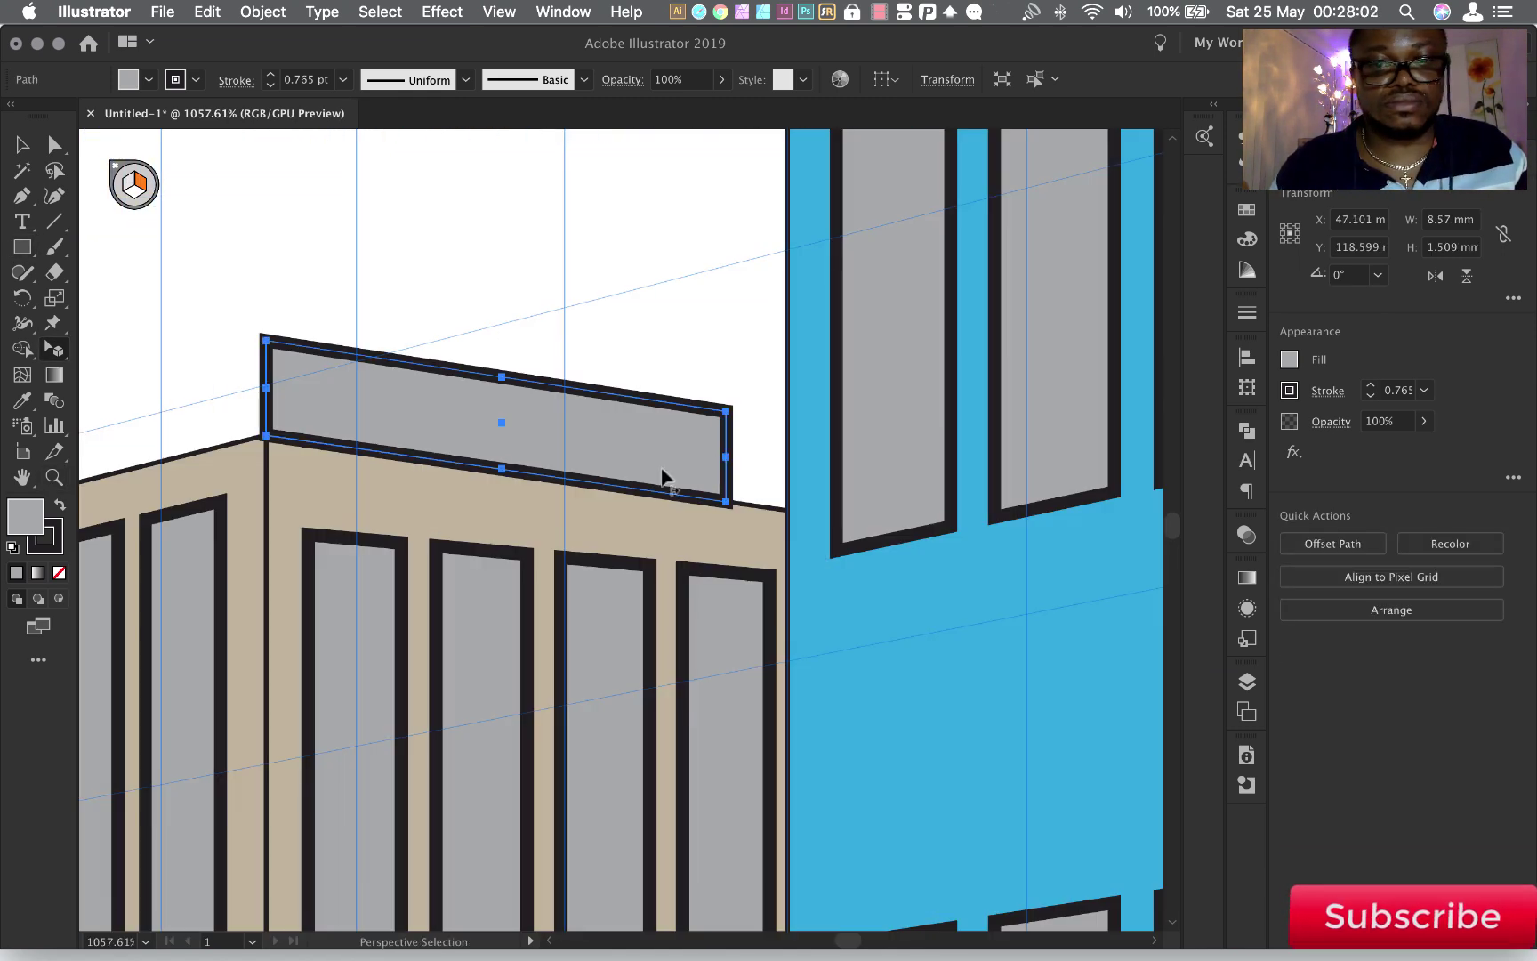
# Draw the second grey roof strip on the tan building
pyautogui.hotkey('ctrl', '-')
pyautogui.click(22, 247)
pyautogui.moveTo(520, 495); pyautogui.dragTo(349, 566)
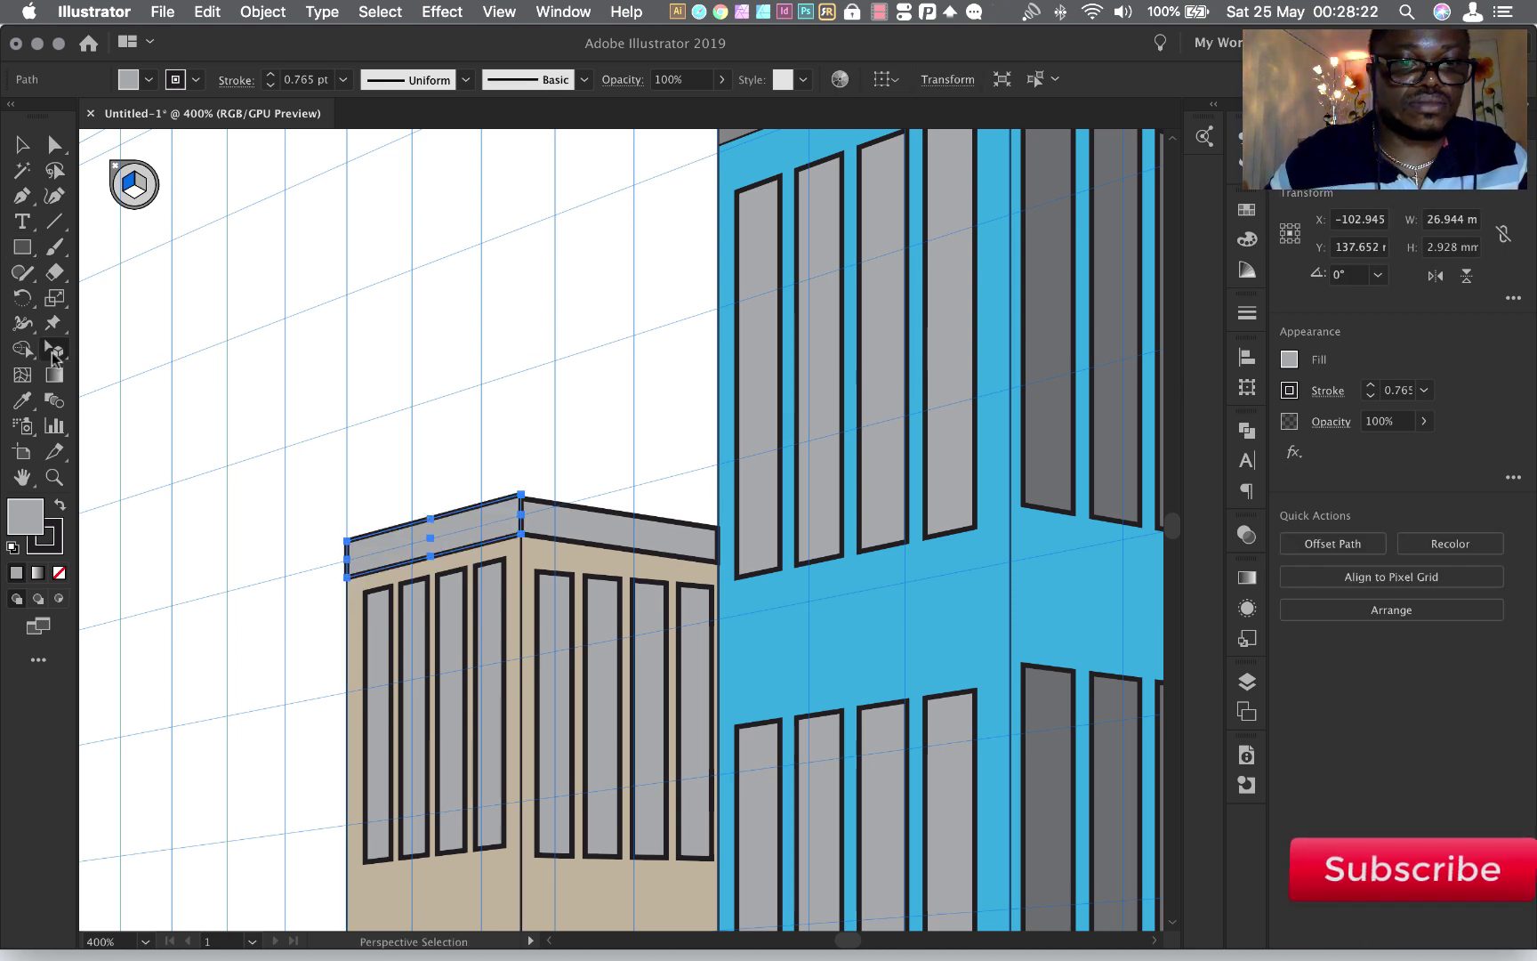
pyautogui.hotkey('shift', 'v')
pyautogui.hotkey('ctrl', '-')
pyautogui.hotkey('ctrl', '-')
pyautogui.hotkey('ctrl', '-')
pyautogui.hotkey('ctrl', '-')
pyautogui.hotkey('ctrl', '-')
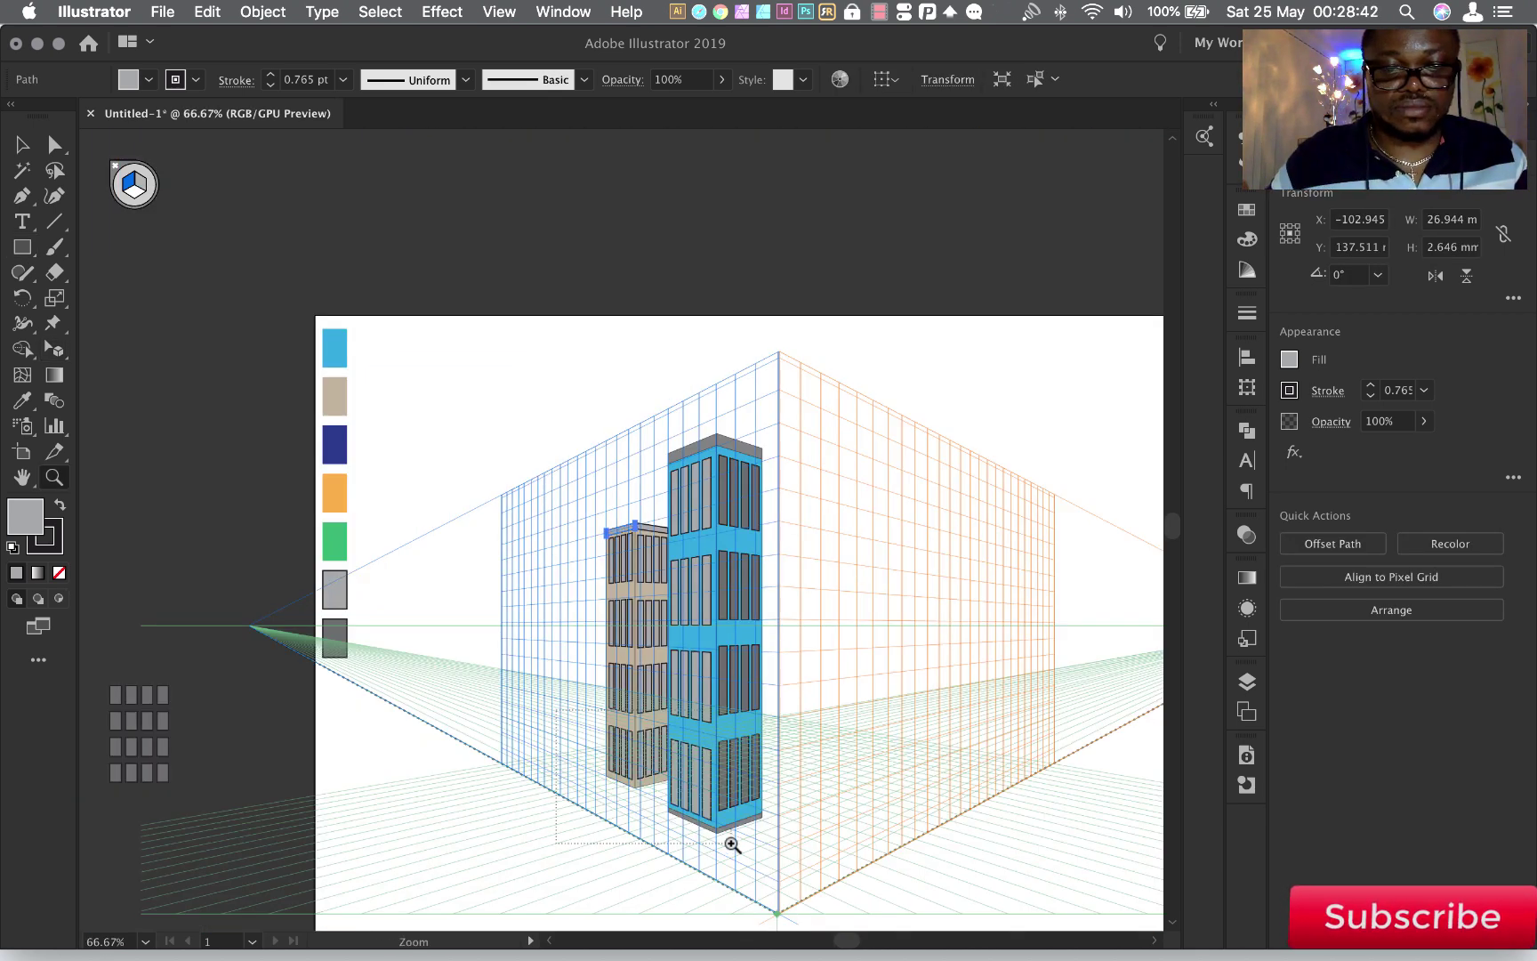
# Draw thin grey base strips under both faces of the tan building
pyautogui.moveTo(731, 843); pyautogui.dragTo(735, 847)
pyautogui.press('m')
pyautogui.moveTo(349, 445); pyautogui.dragTo(489, 524)
pyautogui.hotkey('shift', 'v')
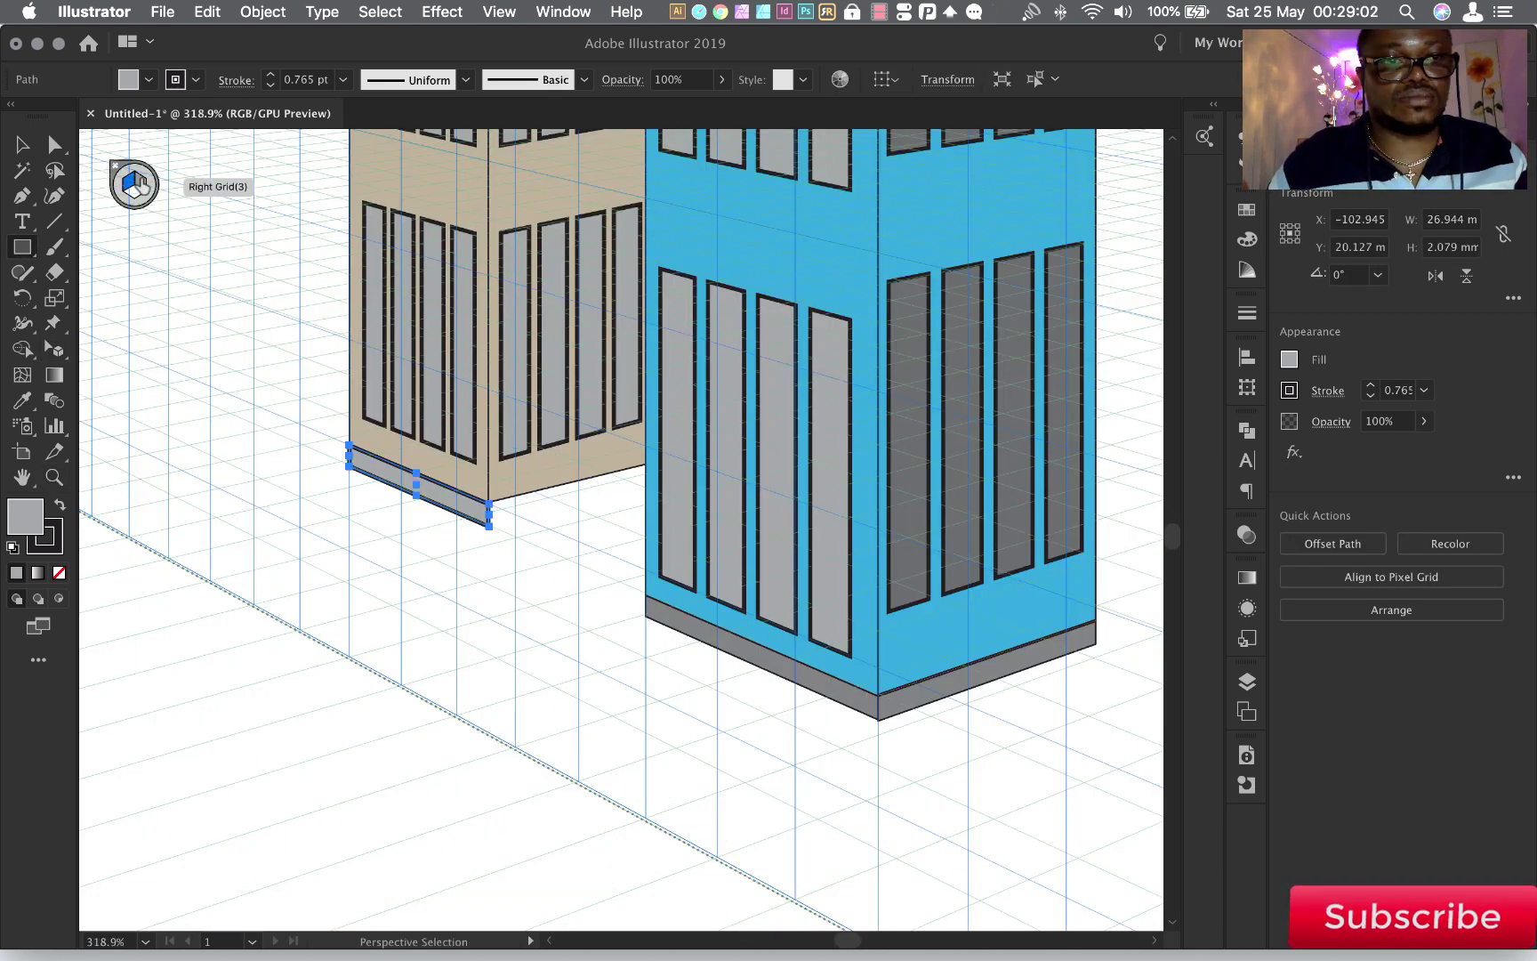
pyautogui.click(136, 184)
pyautogui.press('m')
pyautogui.moveTo(645, 487); pyautogui.dragTo(489, 530)
pyautogui.hotkey('shift', 'v')
pyautogui.press('super+0')
pyautogui.click(352, 372)
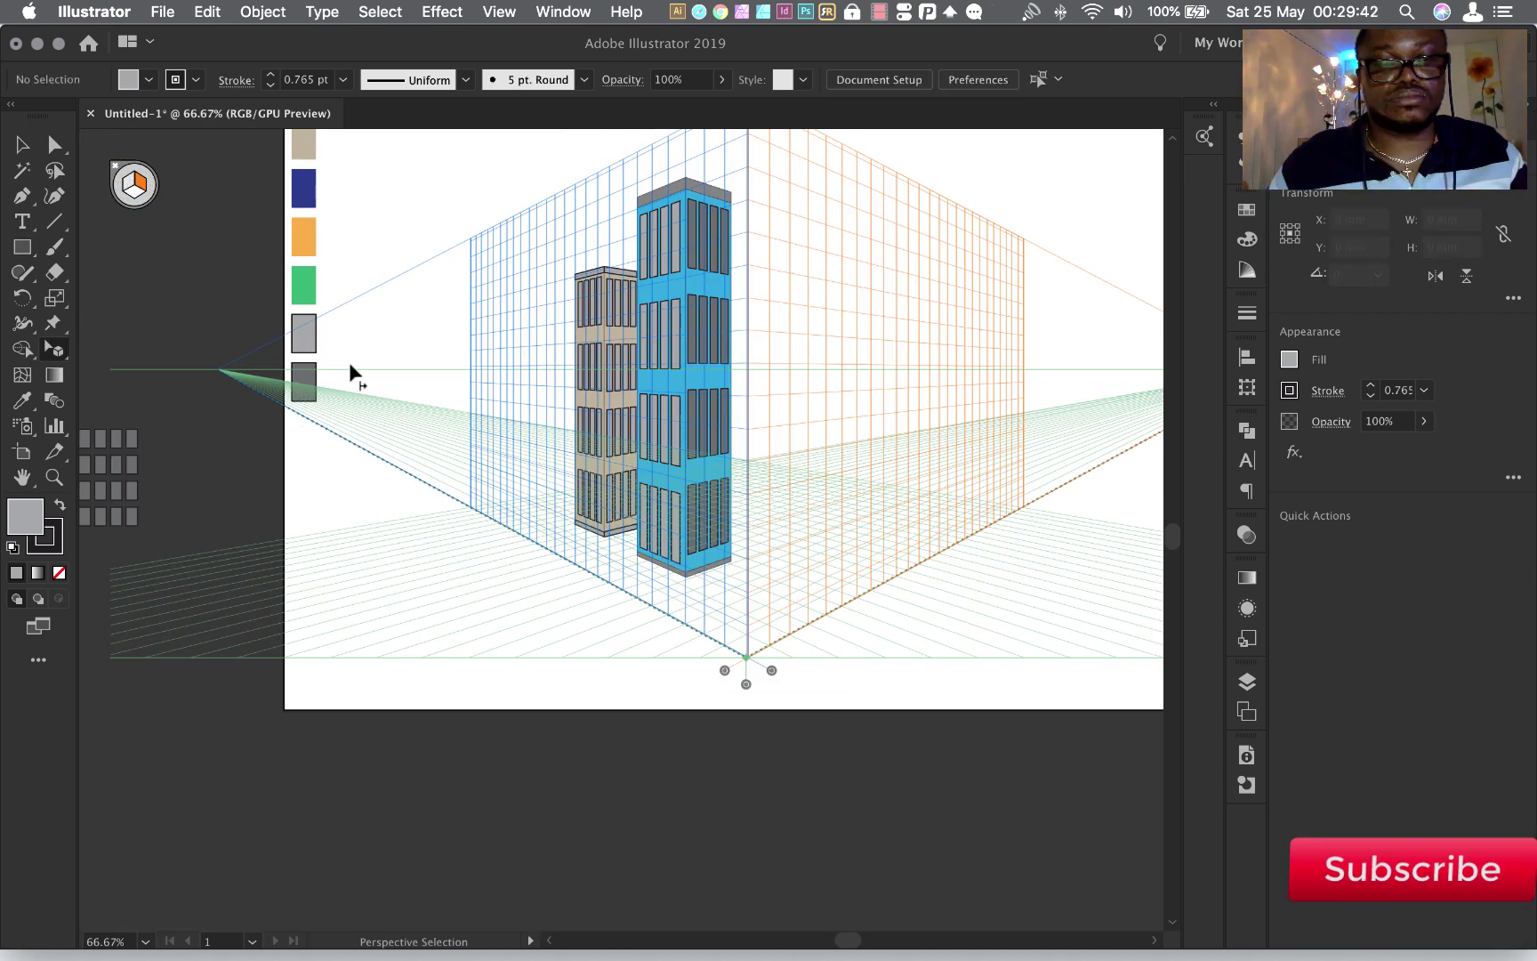
# Draw a rectangle on the left perspective plane beside the tan building
pyautogui.moveTo(519, 293)
pyautogui.mouseDown()
pyautogui.moveTo(567, 498)
pyautogui.moveTo(508, 298)
pyautogui.mouseUp()
pyautogui.click(127, 187)
pyautogui.moveTo(488, 432); pyautogui.dragTo(483, 492)
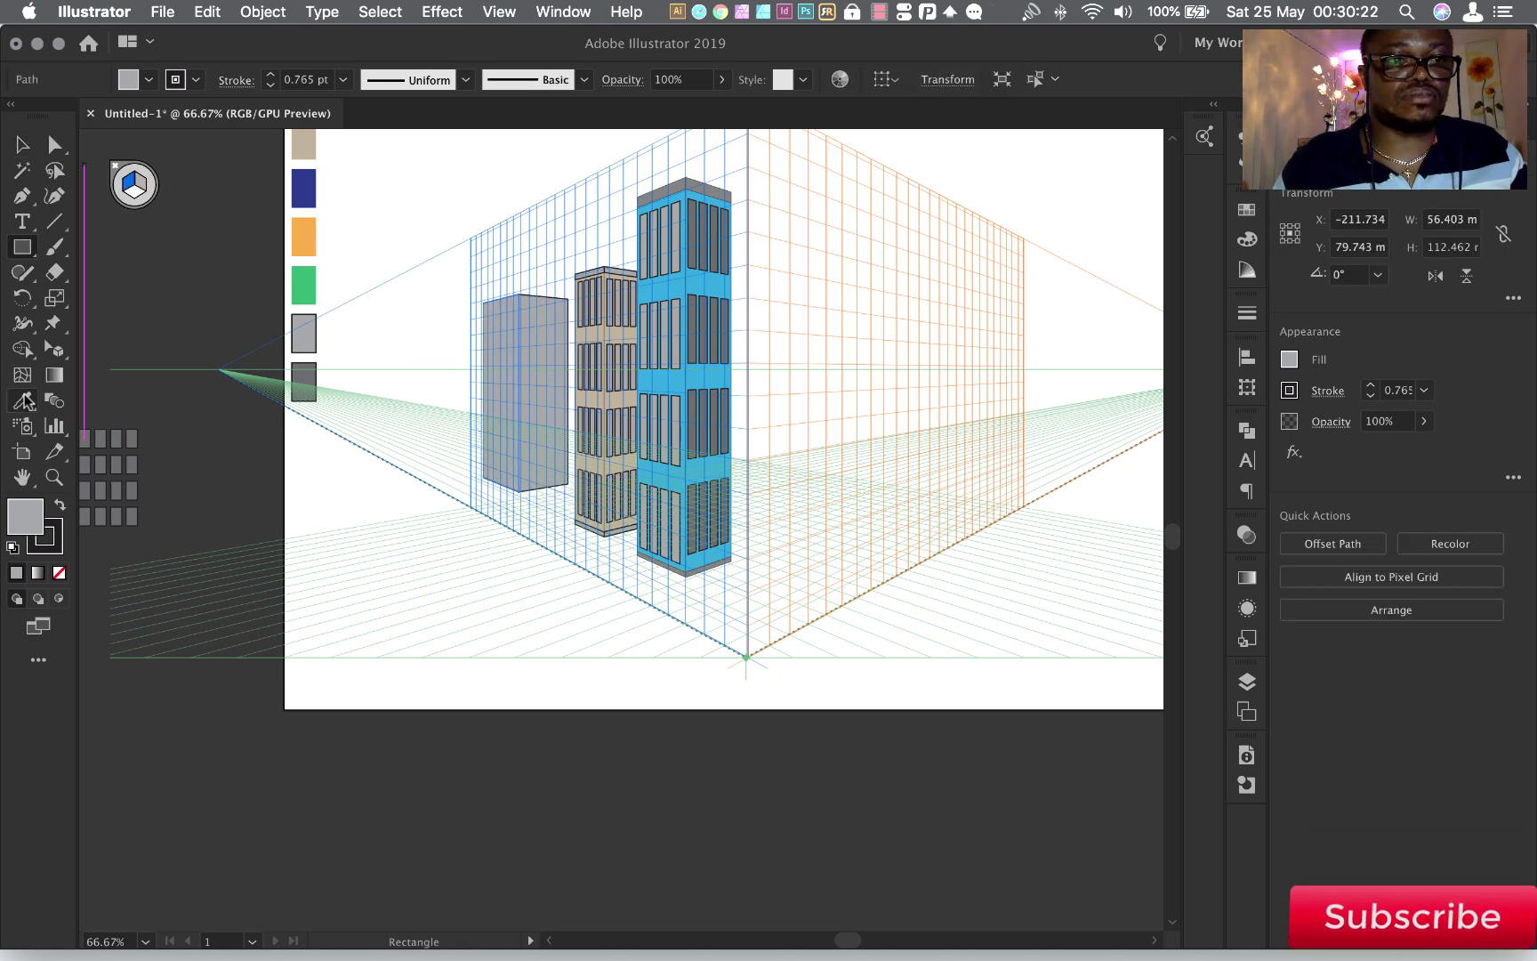
pyautogui.click(304, 236)
pyautogui.click(22, 145)
# Fill the new rectangle with the orange swatch colour
pyautogui.click(542, 392)
pyautogui.press('i')
pyautogui.click(303, 236)
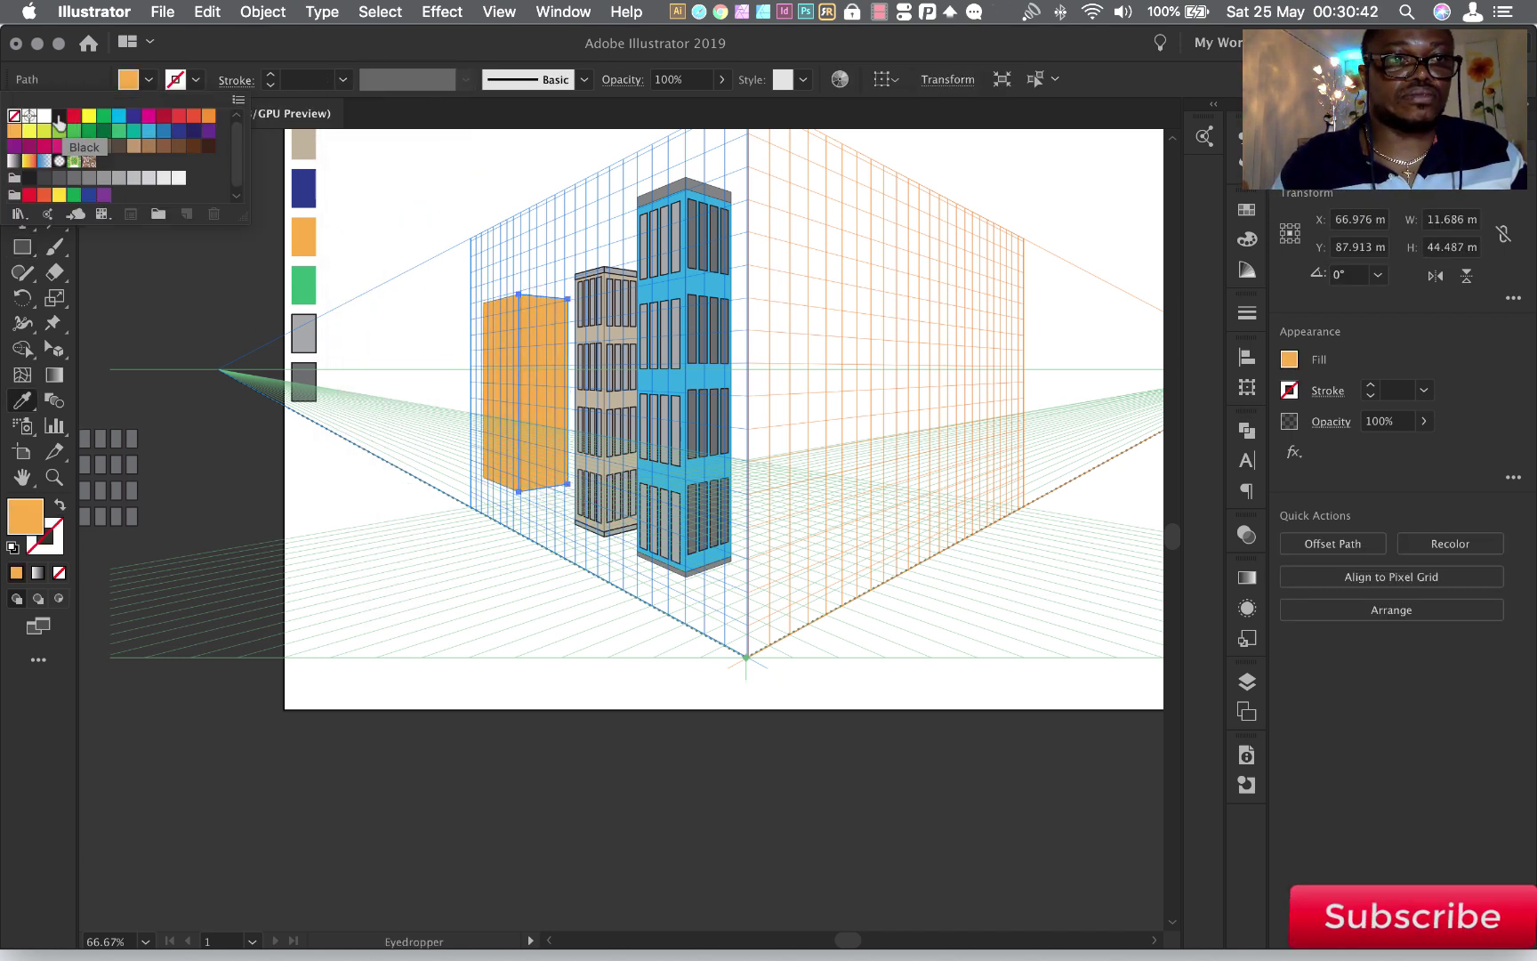
pyautogui.click(147, 80)
pyautogui.click(343, 80)
pyautogui.press('Escape')
pyautogui.press('v')
pyautogui.scroll(3, 587, 525)
pyautogui.scroll(-4, 587, 525)
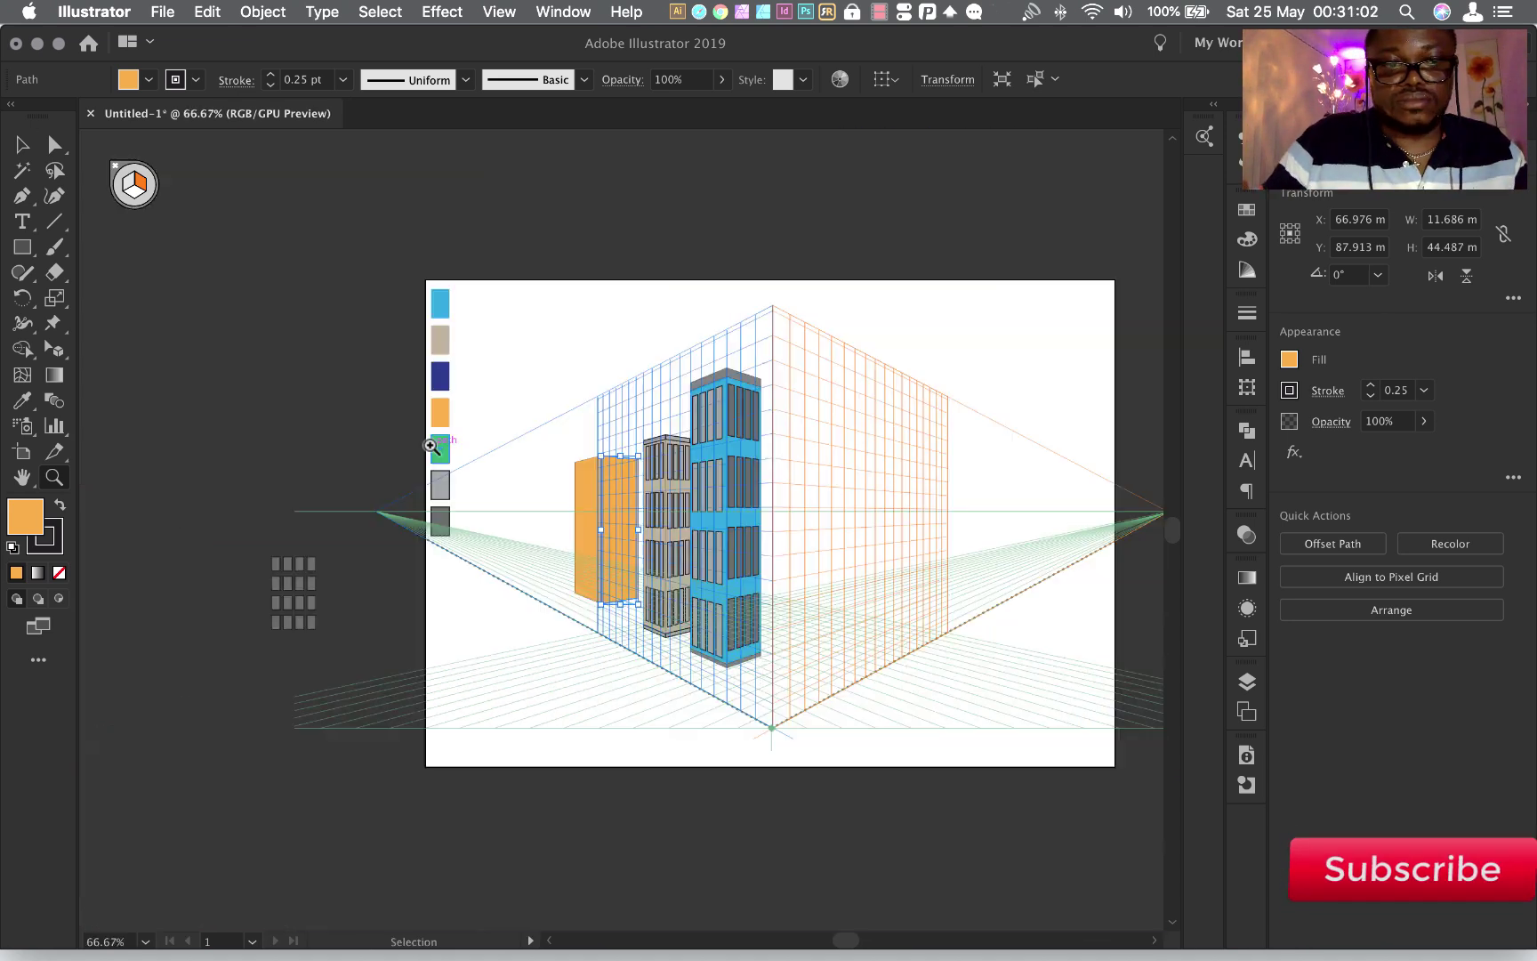
# Place a copy of the window grid on one orange building face, stretched to full height
pyautogui.moveTo(300, 591); pyautogui.dragTo(382, 585)
pyautogui.press('i')
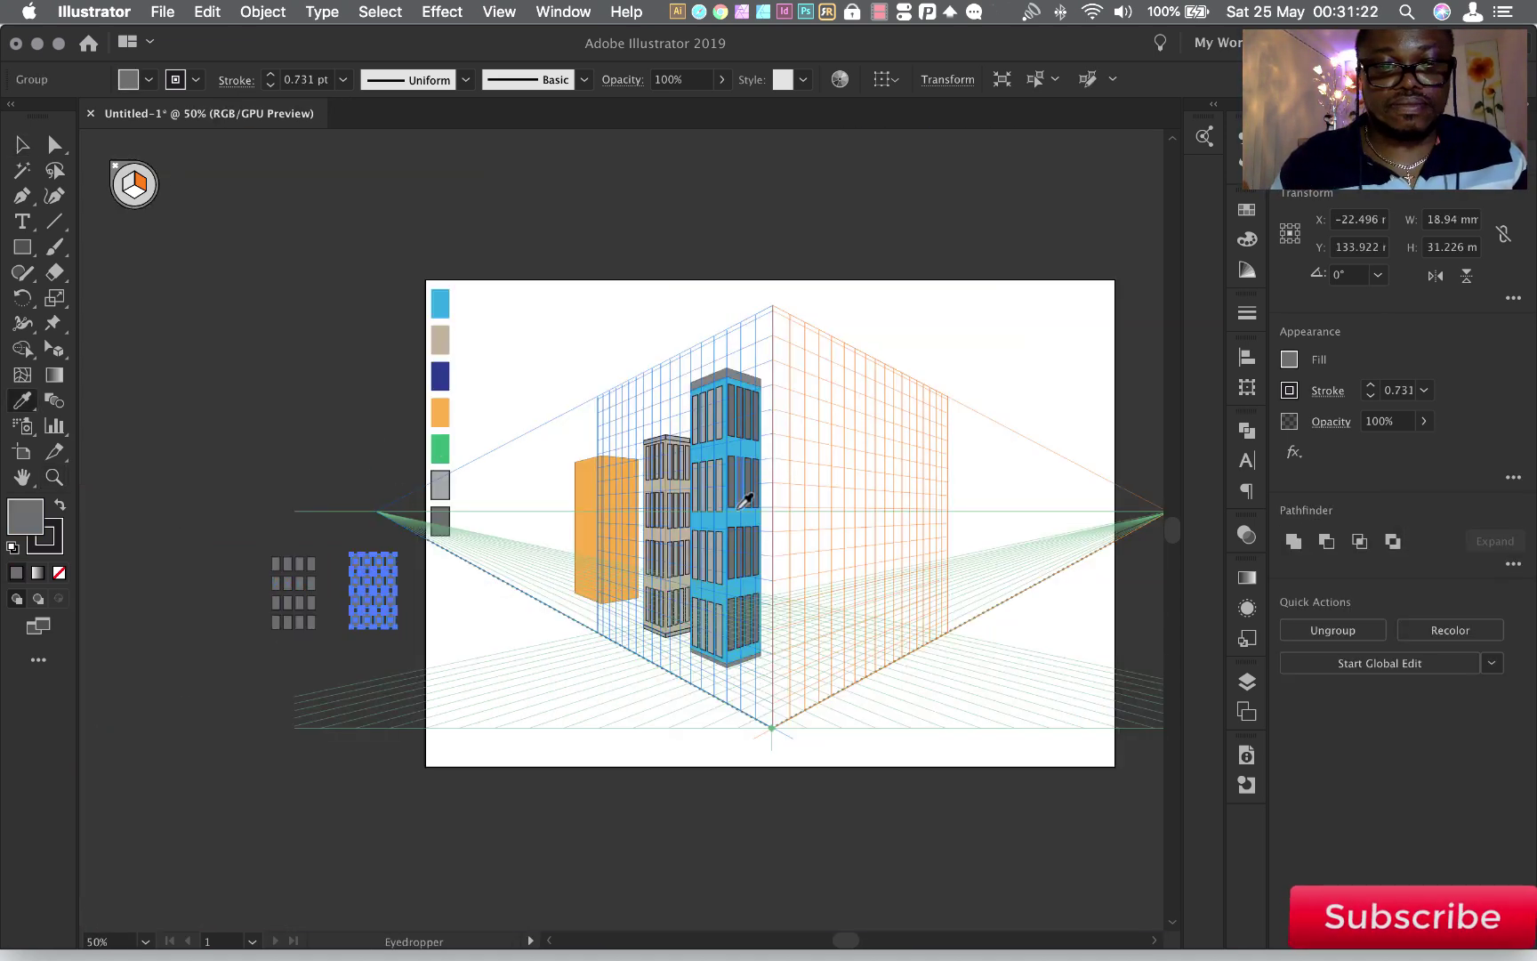
pyautogui.click(439, 522)
pyautogui.press('super+minus')
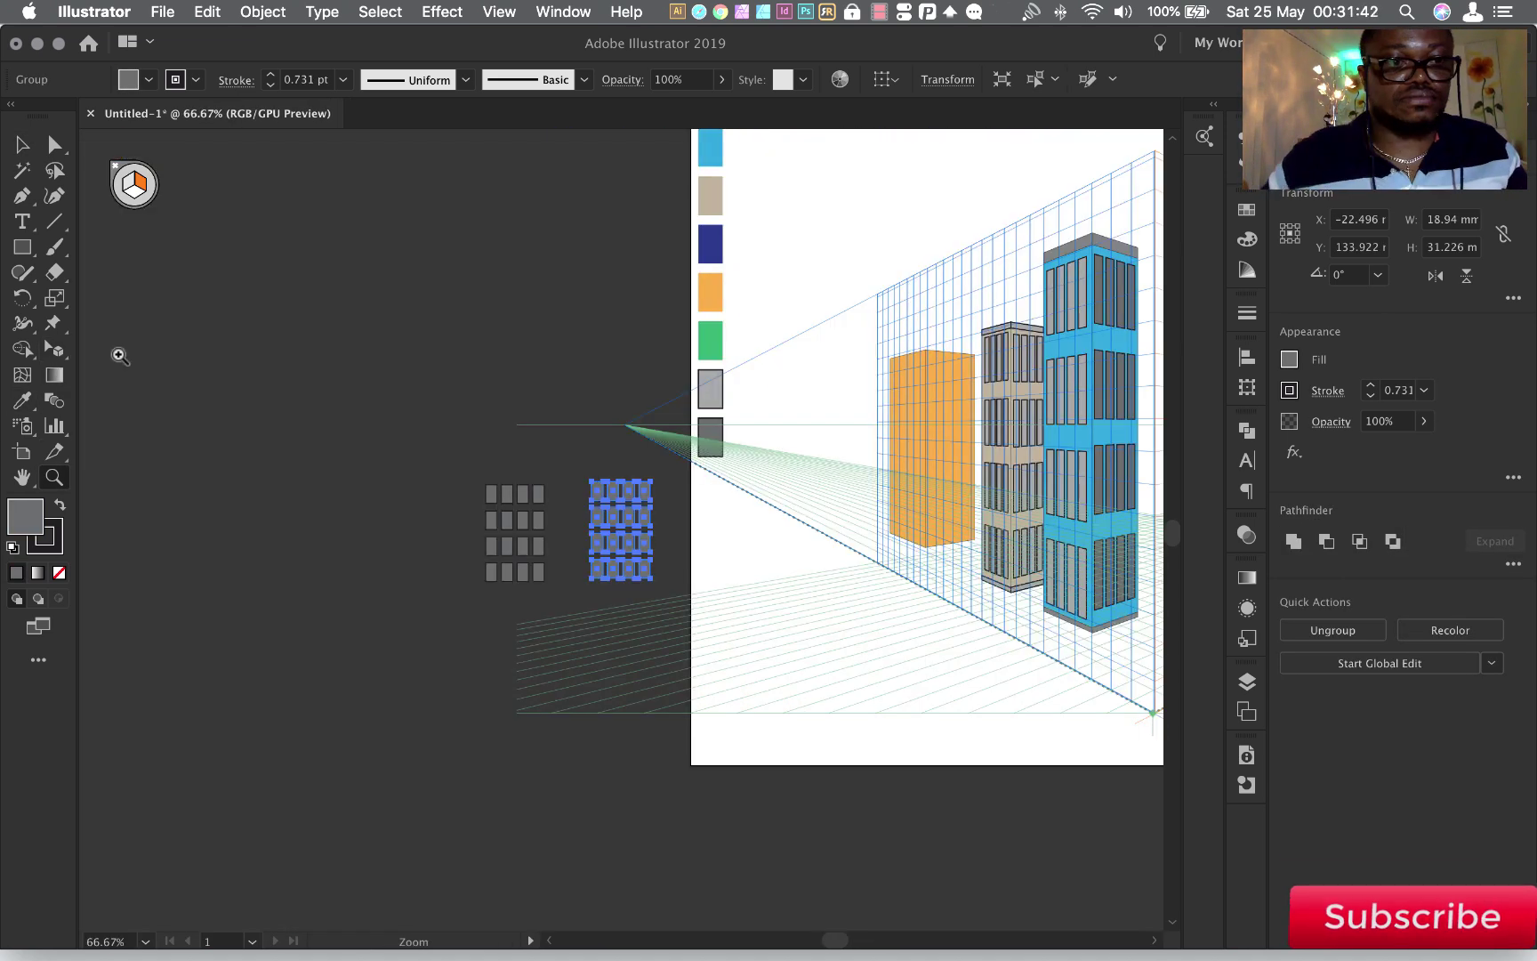
pyautogui.click(54, 349)
pyautogui.moveTo(761, 531); pyautogui.dragTo(943, 449)
pyautogui.rightClick(961, 456)
pyautogui.press('Escape')
pyautogui.scroll(5, 120, 487)
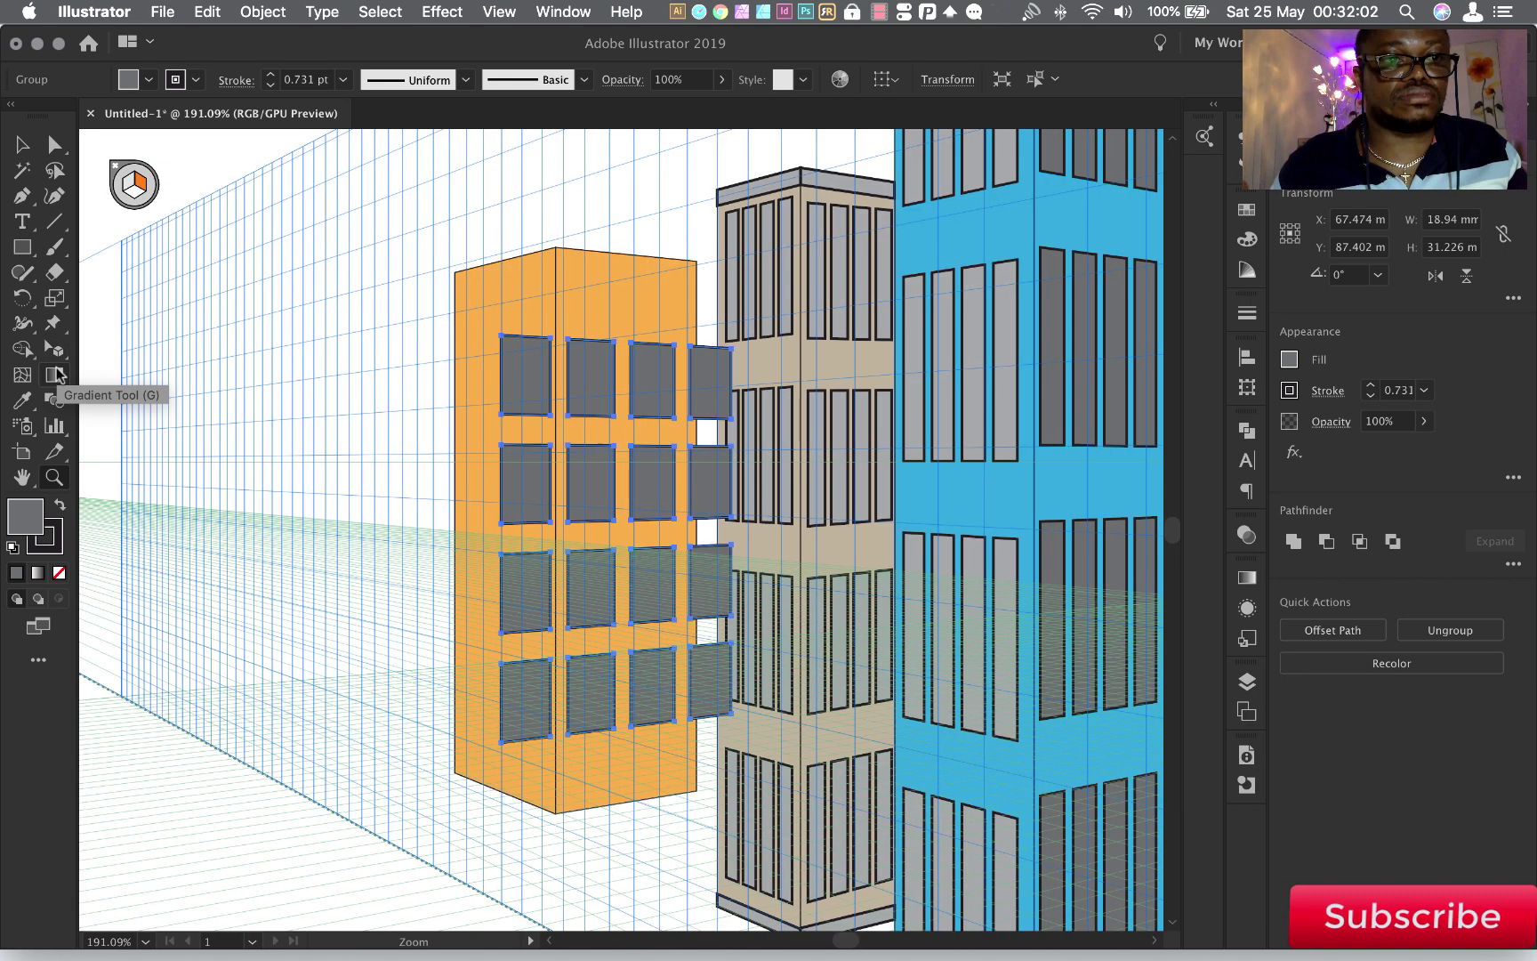
pyautogui.moveTo(571, 543); pyautogui.dragTo(572, 534)
pyautogui.moveTo(731, 538); pyautogui.dragTo(692, 538)
pyautogui.moveTo(632, 343); pyautogui.dragTo(631, 263)
pyautogui.moveTo(632, 721); pyautogui.dragTo(631, 787)
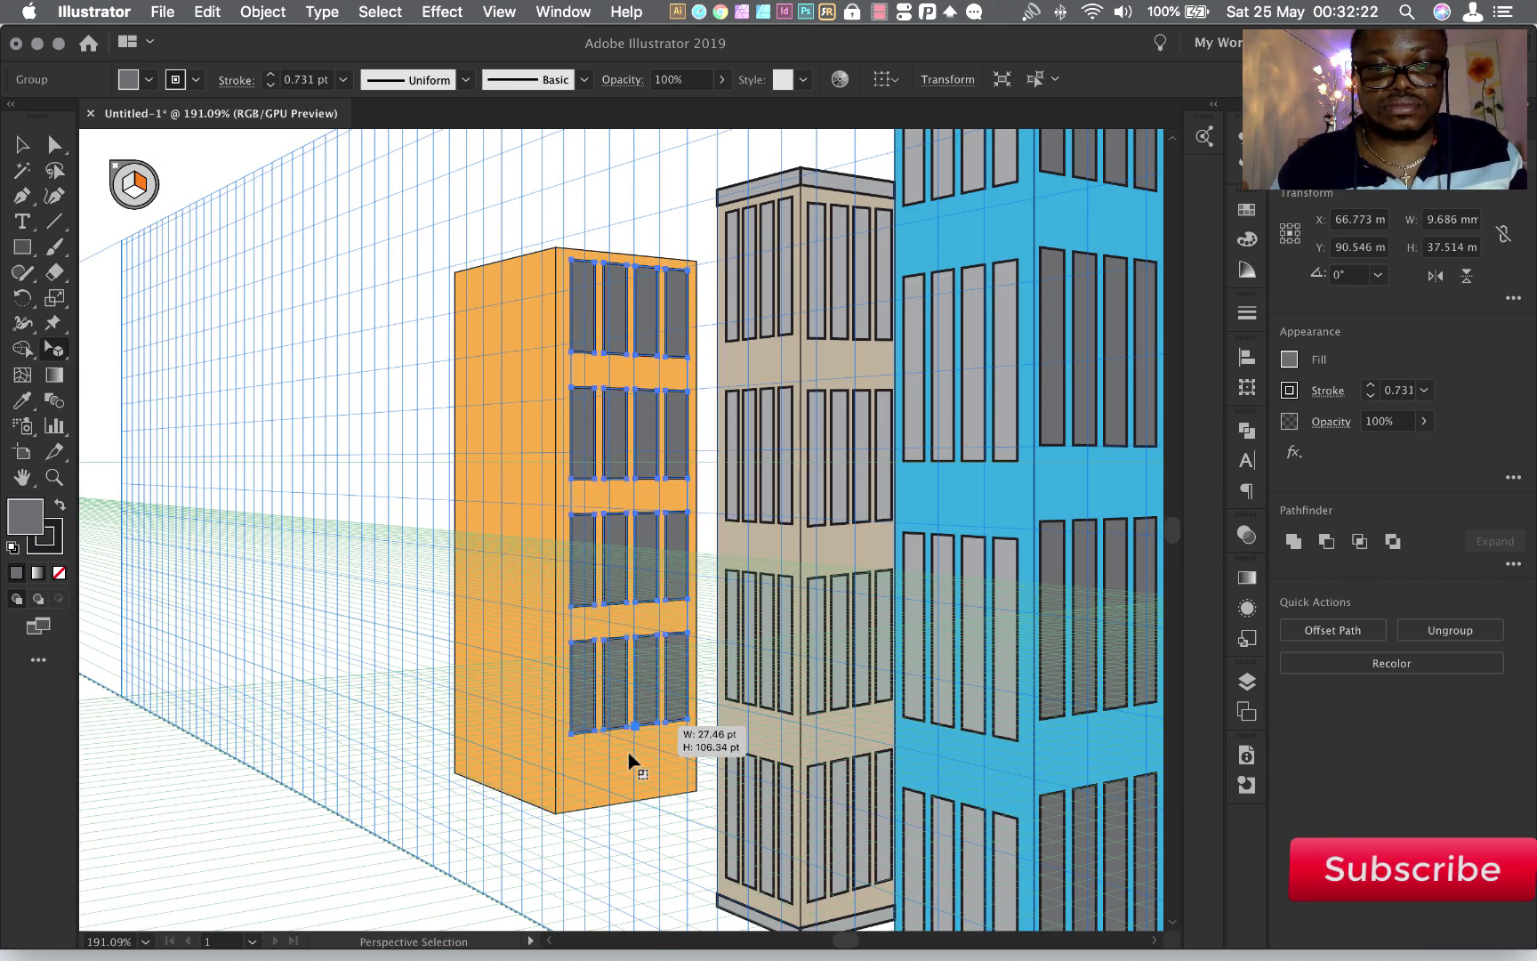
# Place the spare window grid on the orange building's other face and position it
pyautogui.press('super+0')
pyautogui.click(206, 614)
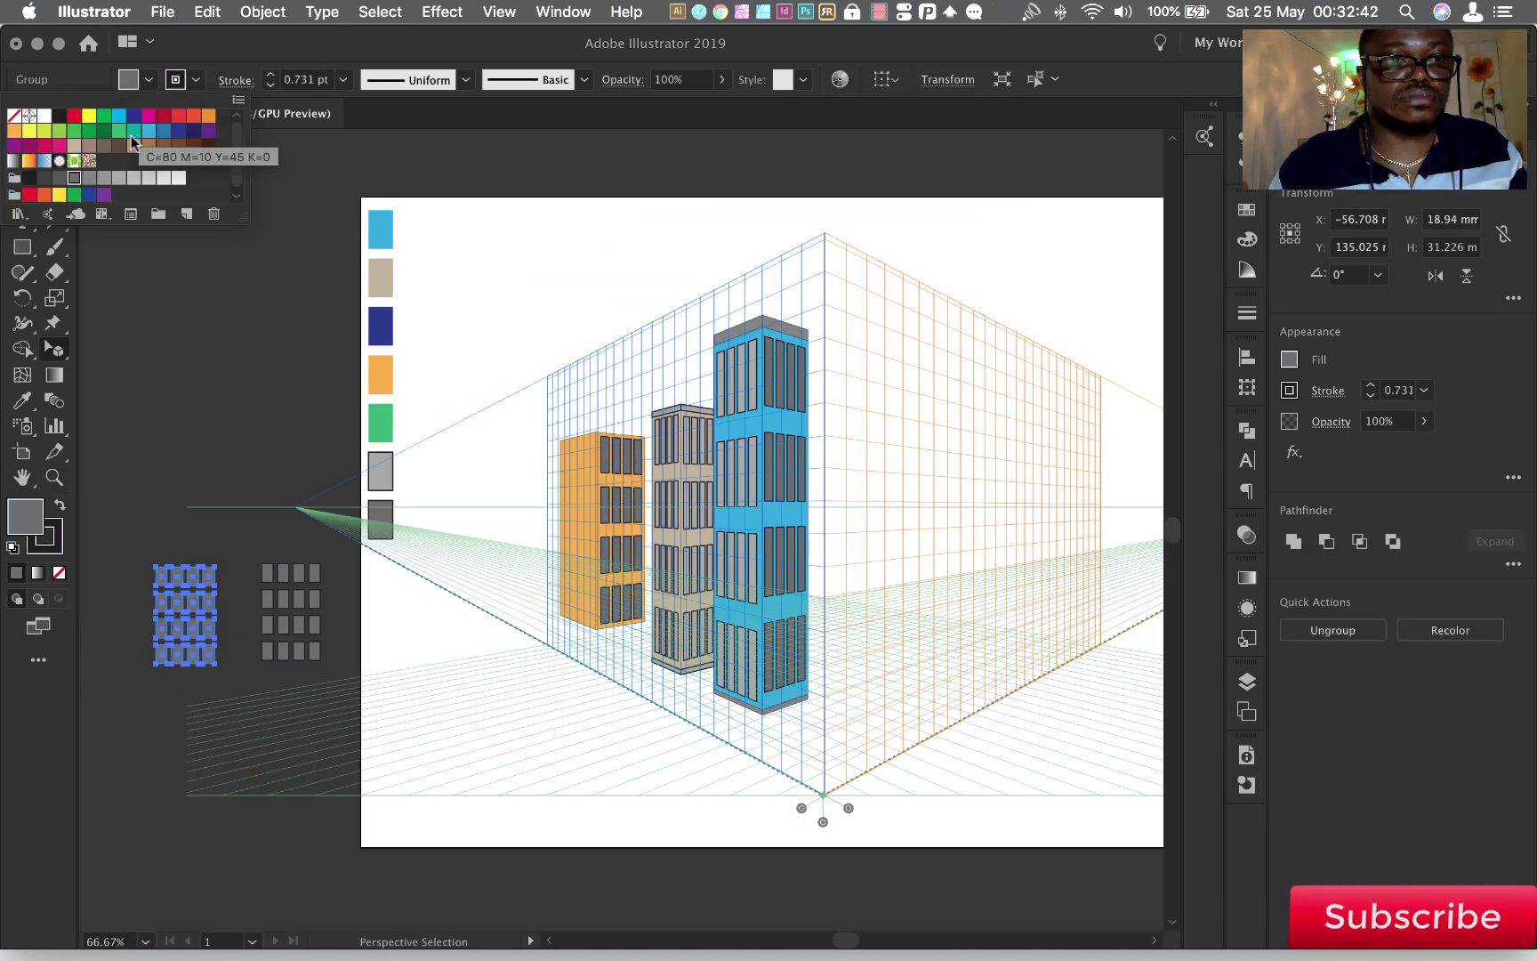
pyautogui.moveTo(206, 614); pyautogui.dragTo(594, 534)
pyautogui.rightClick(590, 532)
pyautogui.press('Escape')
pyautogui.scroll(5, 533, 406)
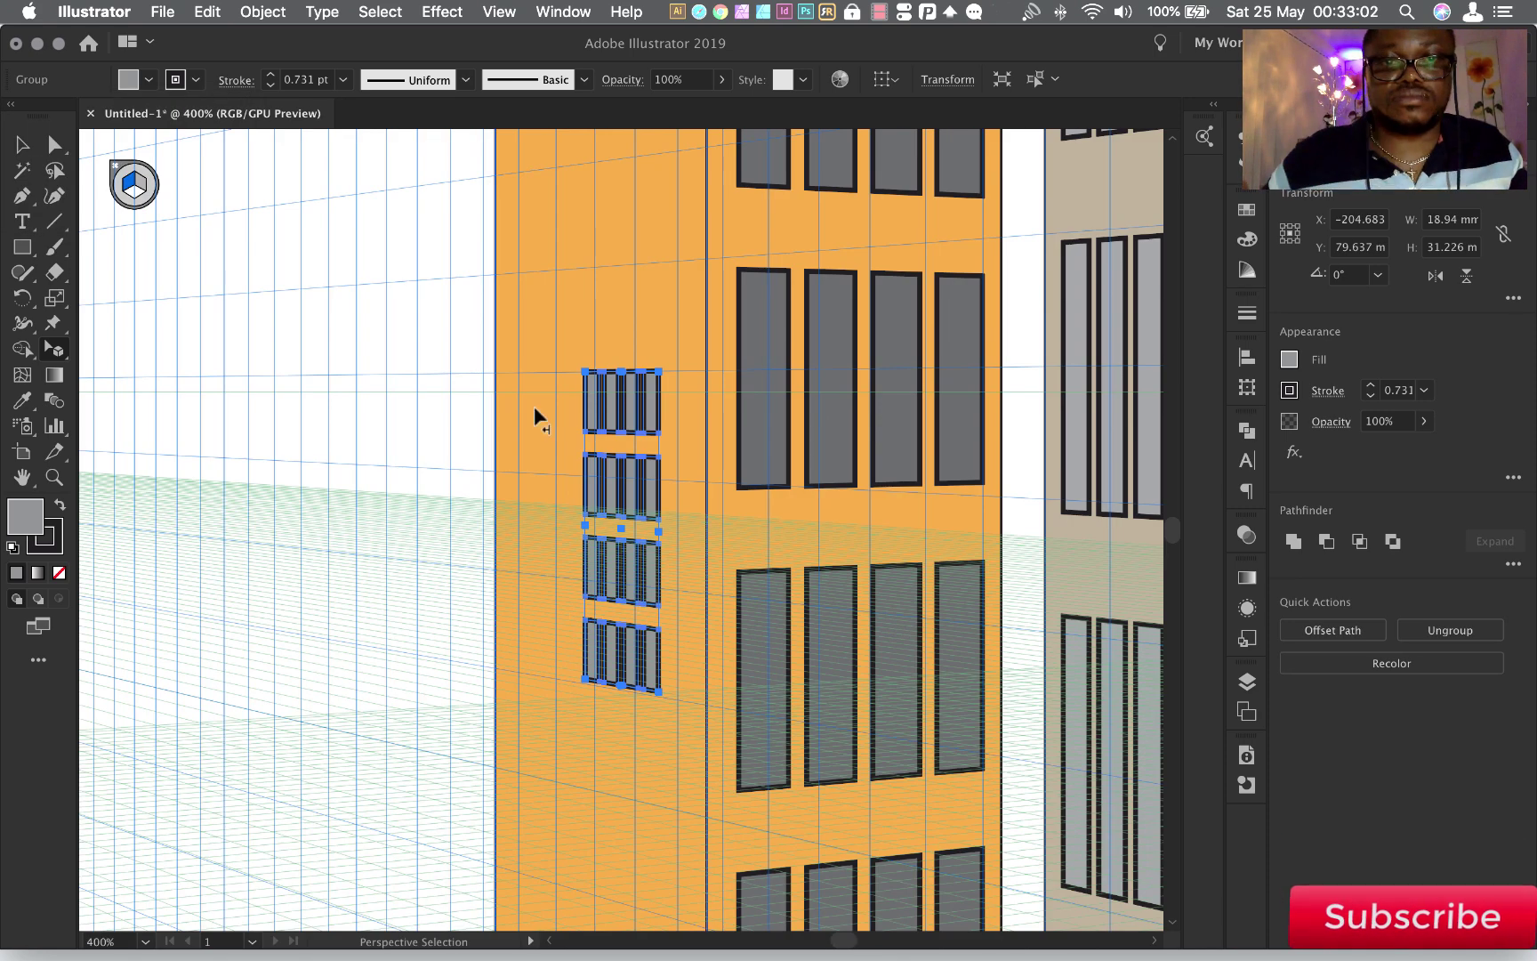
pyautogui.moveTo(635, 424); pyautogui.dragTo(606, 699)
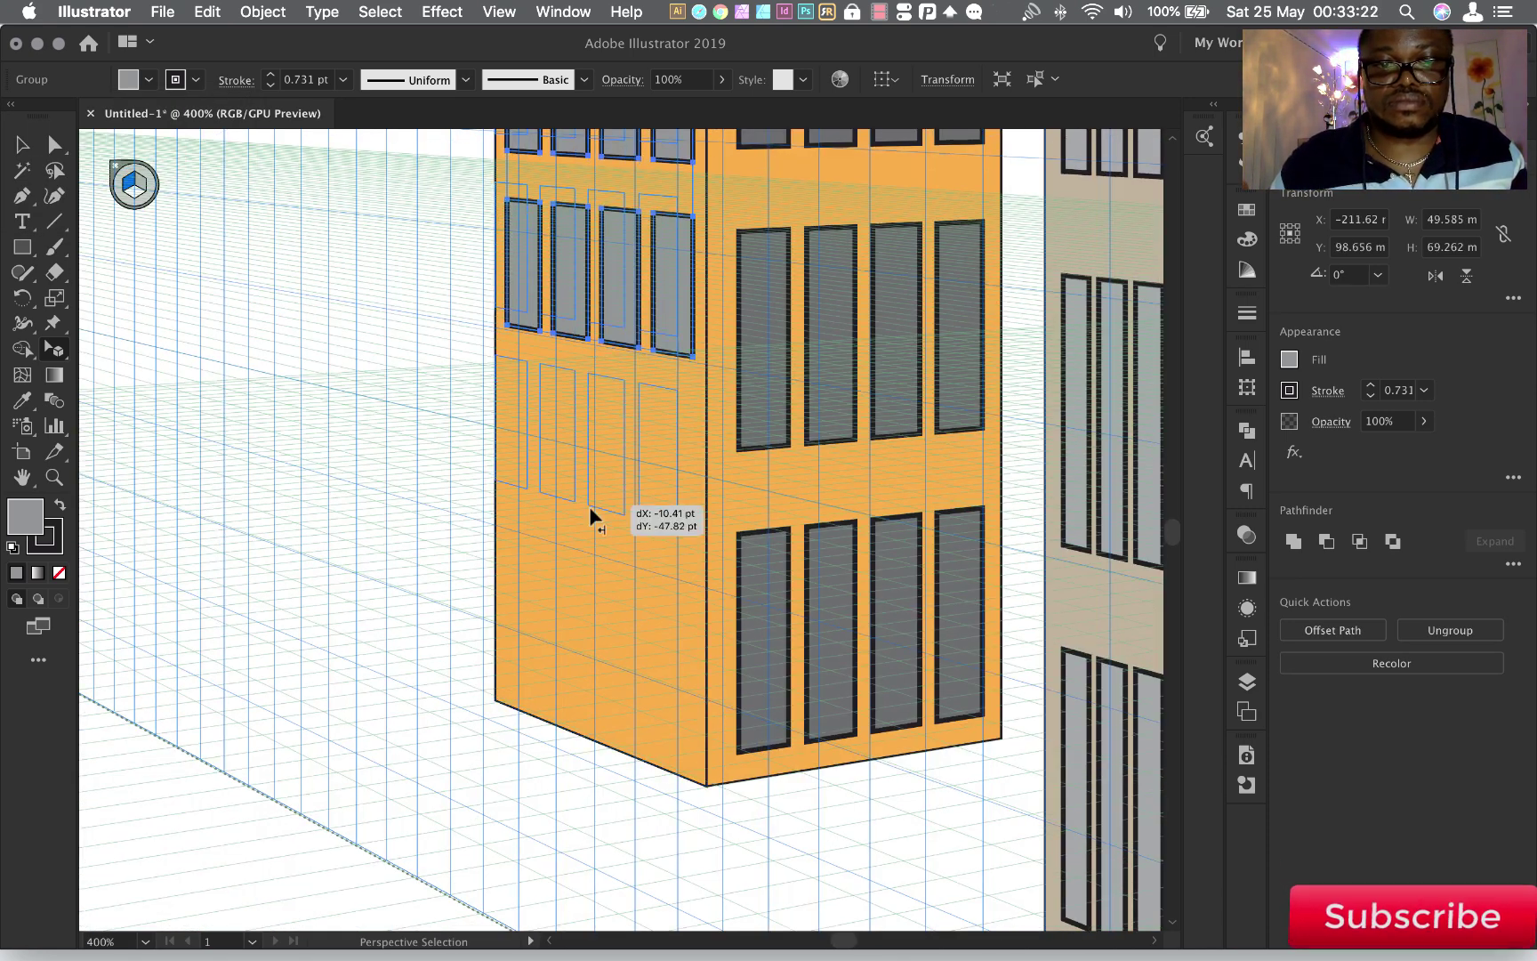
pyautogui.scroll(3, 641, 623)
pyautogui.scroll(1, 623, 613)
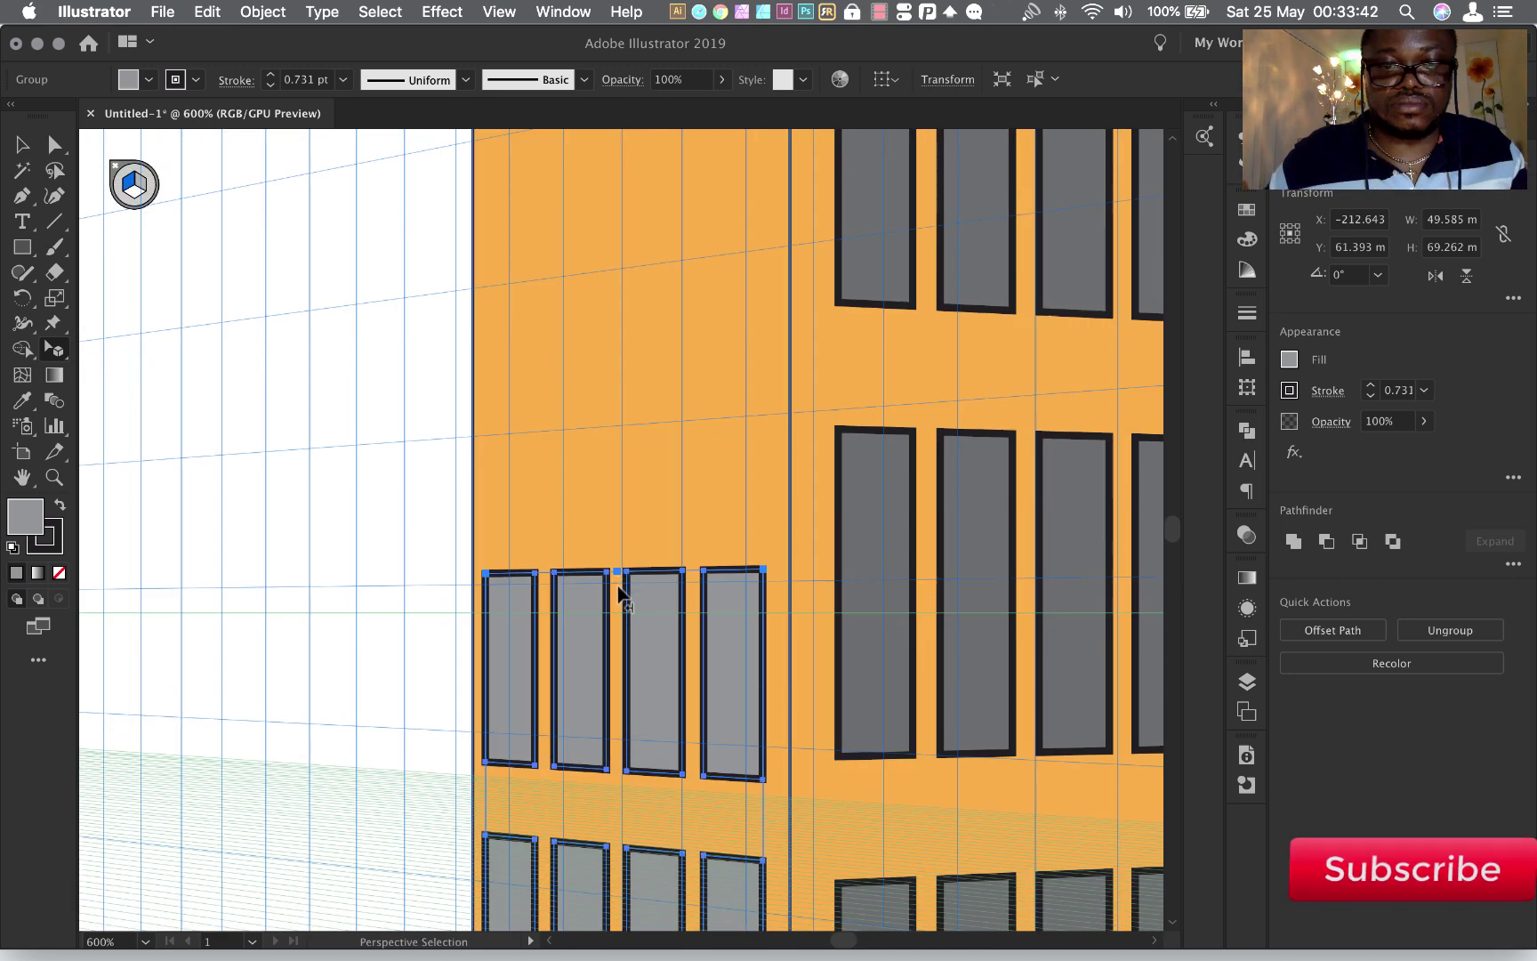
pyautogui.moveTo(623, 612); pyautogui.dragTo(658, 457)
# Draw roof bands along the top of the orange building's left and right faces
pyautogui.press('m')
pyautogui.moveTo(475, 532); pyautogui.dragTo(791, 371)
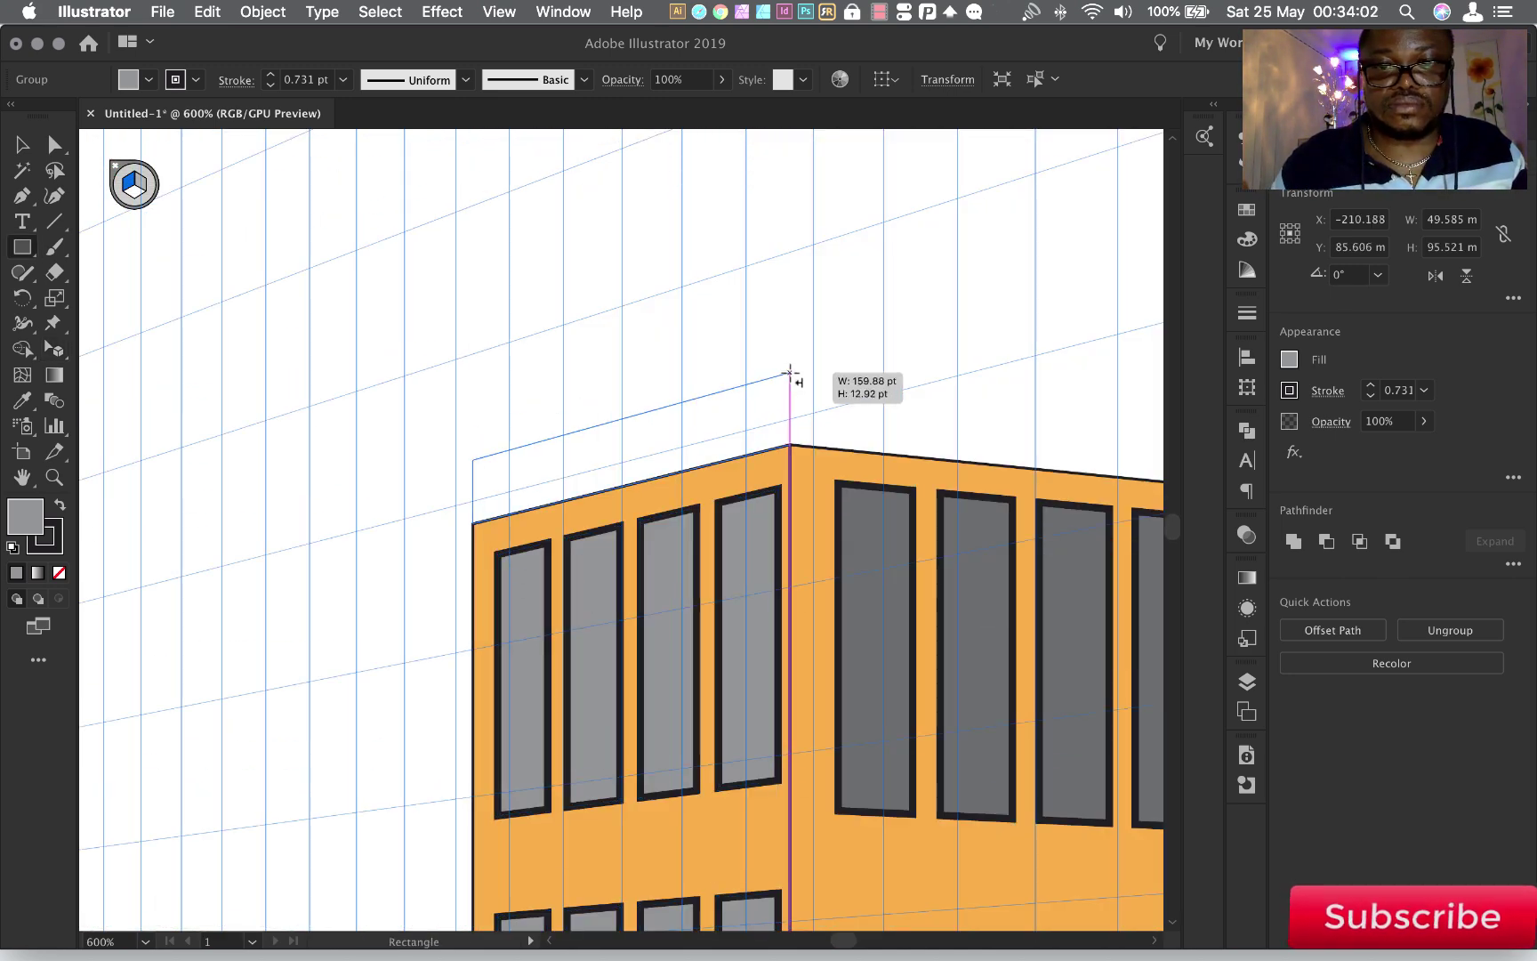
pyautogui.press('3')
pyautogui.hscroll(8, 429, 248)
pyautogui.moveTo(418, 245); pyautogui.dragTo(847, 360)
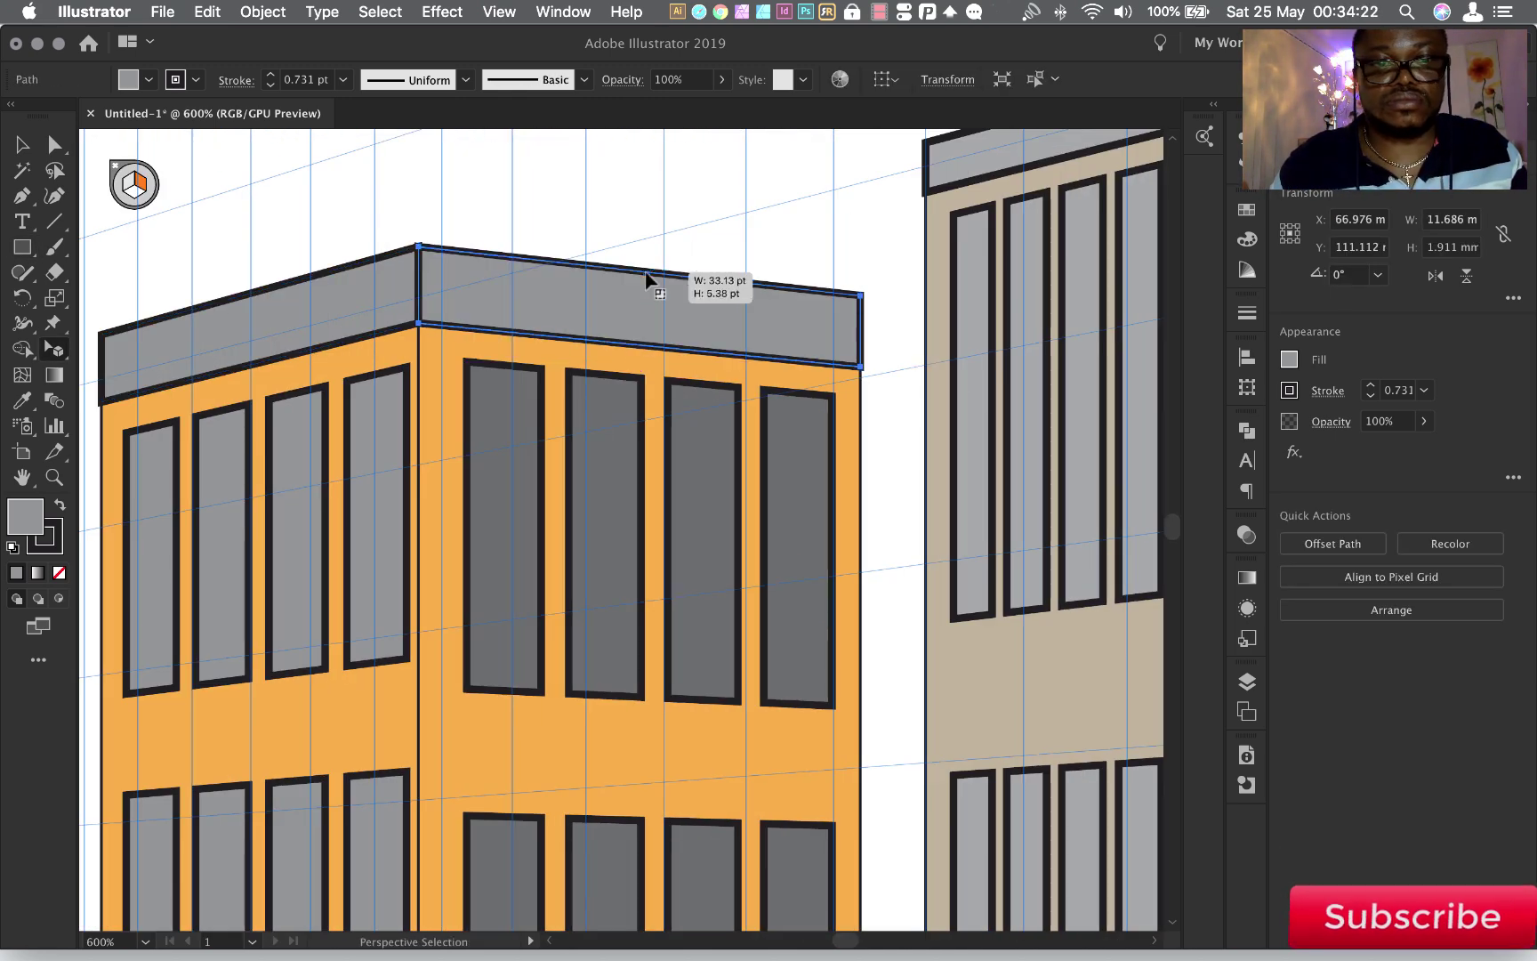
pyautogui.scroll(-6, 648, 277)
# Draw both faces of a new tower and fill them green with the Eyedropper
pyautogui.press('m')
pyautogui.moveTo(916, 464); pyautogui.dragTo(968, 783)
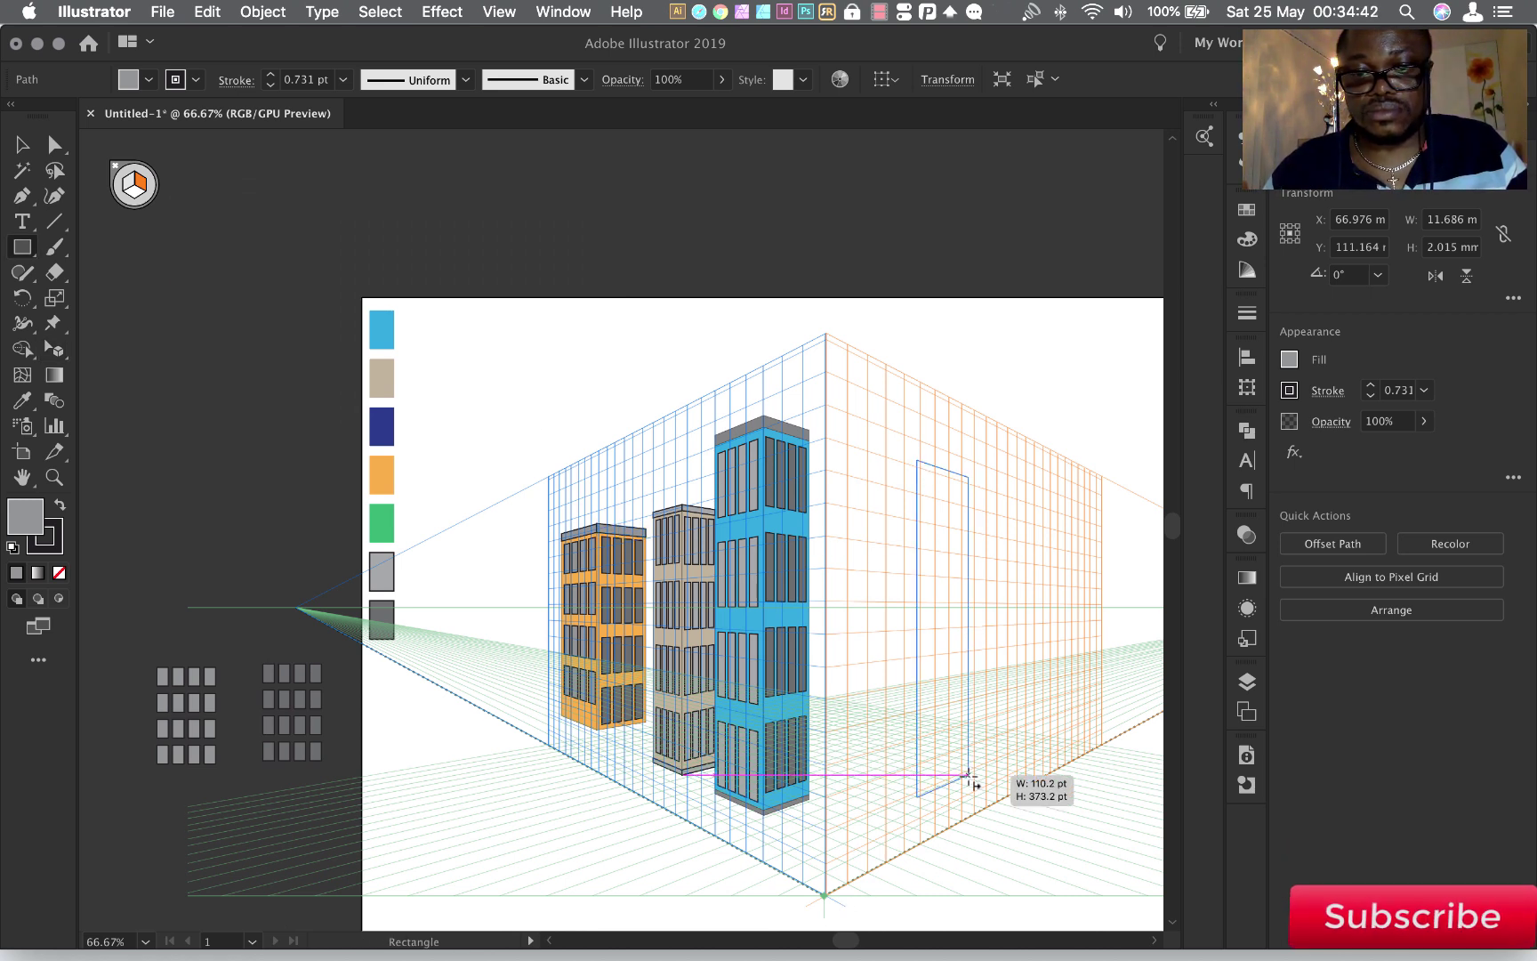
pyautogui.moveTo(917, 460)
pyautogui.mouseDown()
pyautogui.moveTo(853, 785)
pyautogui.moveTo(971, 621)
pyautogui.mouseUp()
pyautogui.press('v')
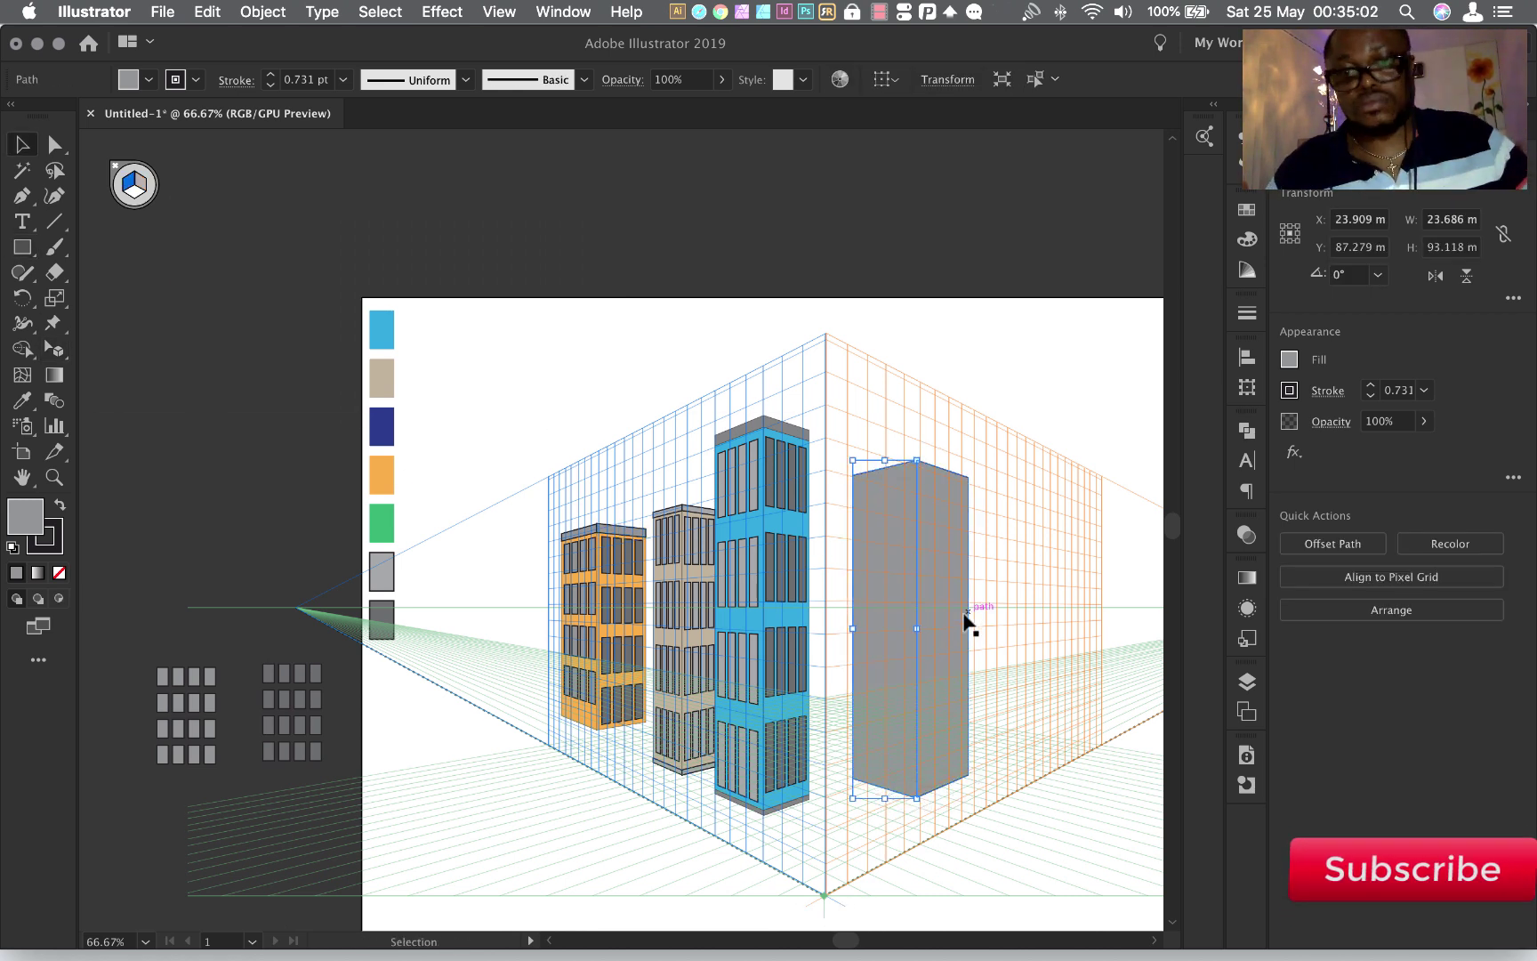
pyautogui.press('i')
pyautogui.click(384, 520)
pyautogui.press('m')
pyautogui.press('super+shift+a')
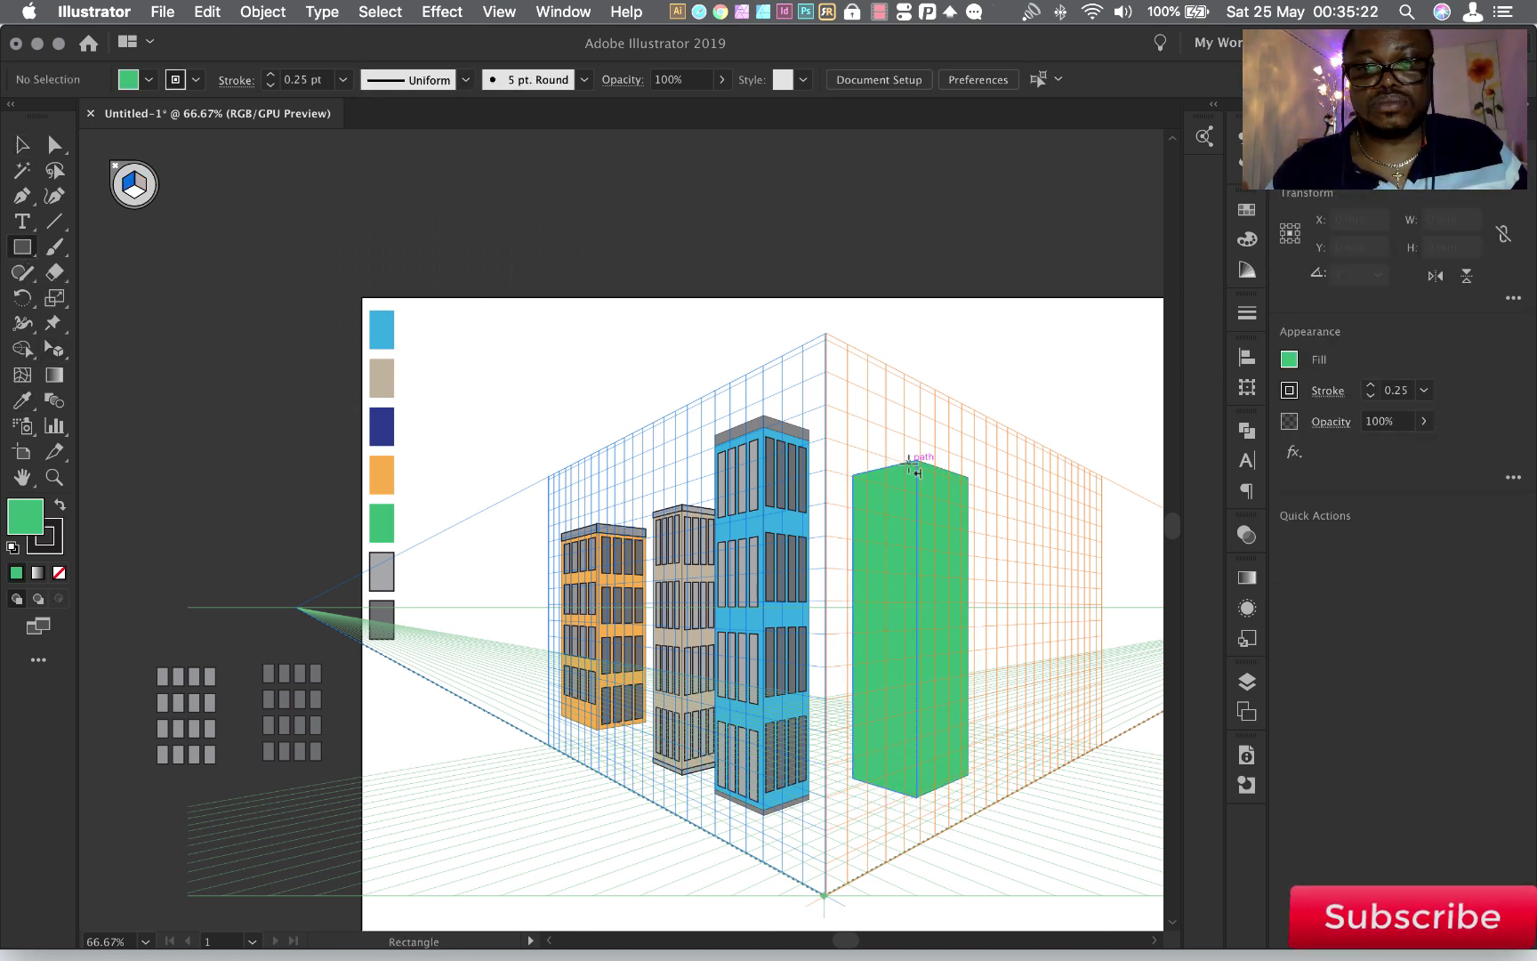
# Add roof pieces above both tower faces, round the top corner, and colour them grey
pyautogui.press('super+equal')
pyautogui.press('super+equal')
pyautogui.hscroll(6, 601, 365)
pyautogui.scroll(-2, 601, 364)
pyautogui.moveTo(600, 365)
pyautogui.mouseDown()
pyautogui.moveTo(755, 248)
pyautogui.moveTo(741, 269)
pyautogui.mouseUp()
pyautogui.moveTo(741, 337); pyautogui.dragTo(859, 307)
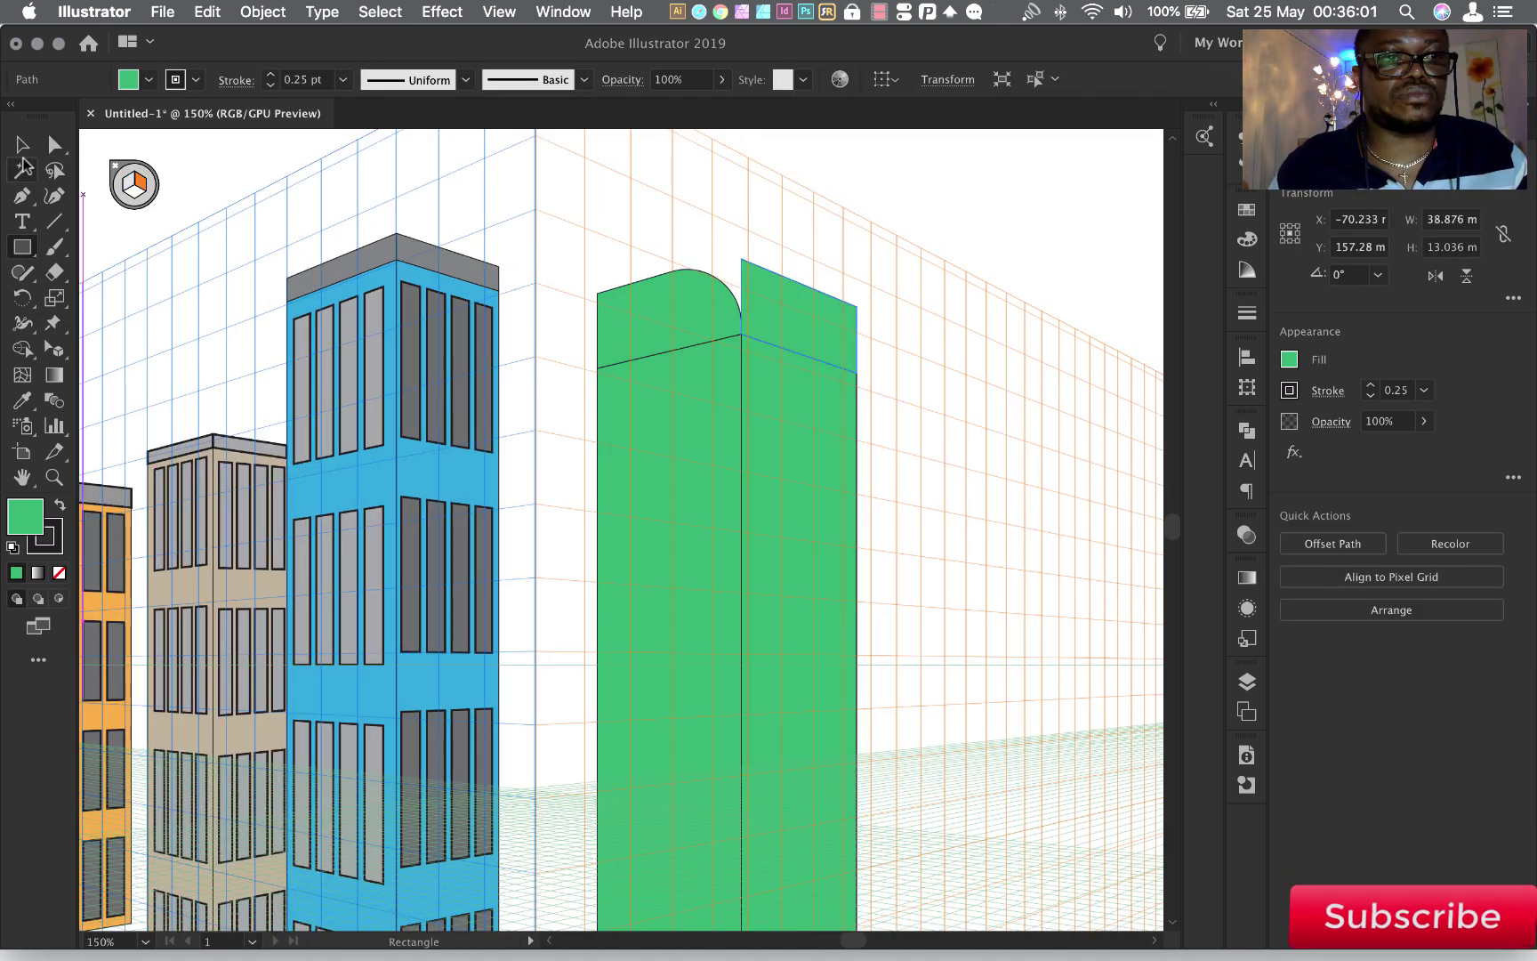
pyautogui.press('a')
pyautogui.moveTo(756, 293); pyautogui.dragTo(770, 315)
pyautogui.scroll(-1, 721, 385)
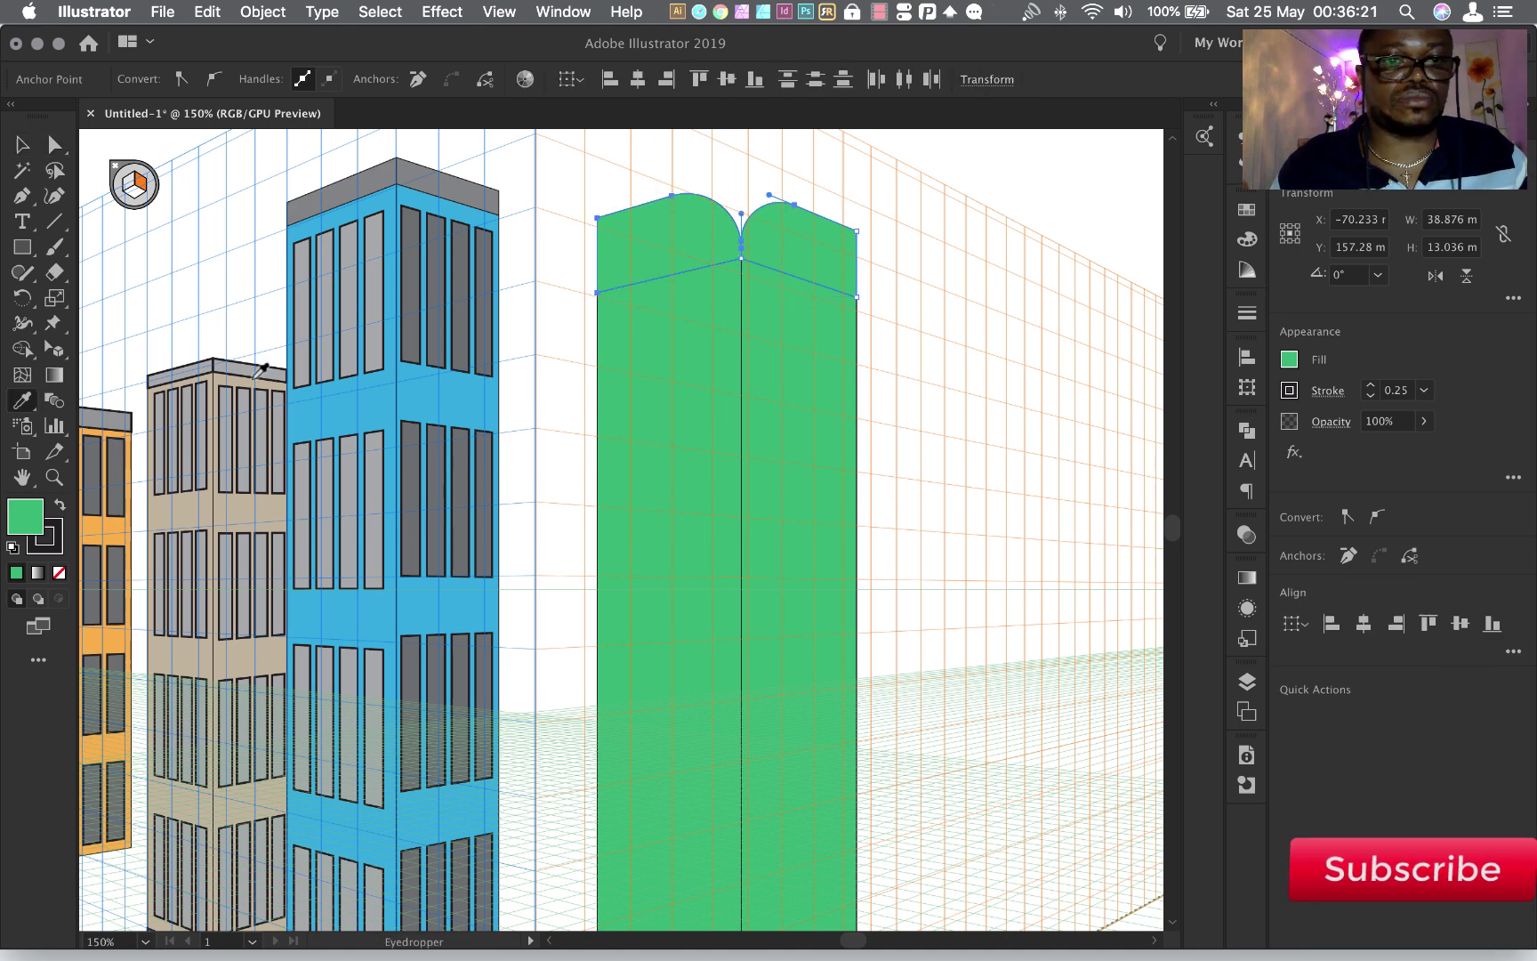
pyautogui.press('i')
pyautogui.scroll(-5, 720, 384)
# Draw grey base strips under both faces of the green tower
pyautogui.moveTo(798, 608); pyautogui.dragTo(856, 560)
pyautogui.moveTo(743, 603); pyautogui.dragTo(597, 562)
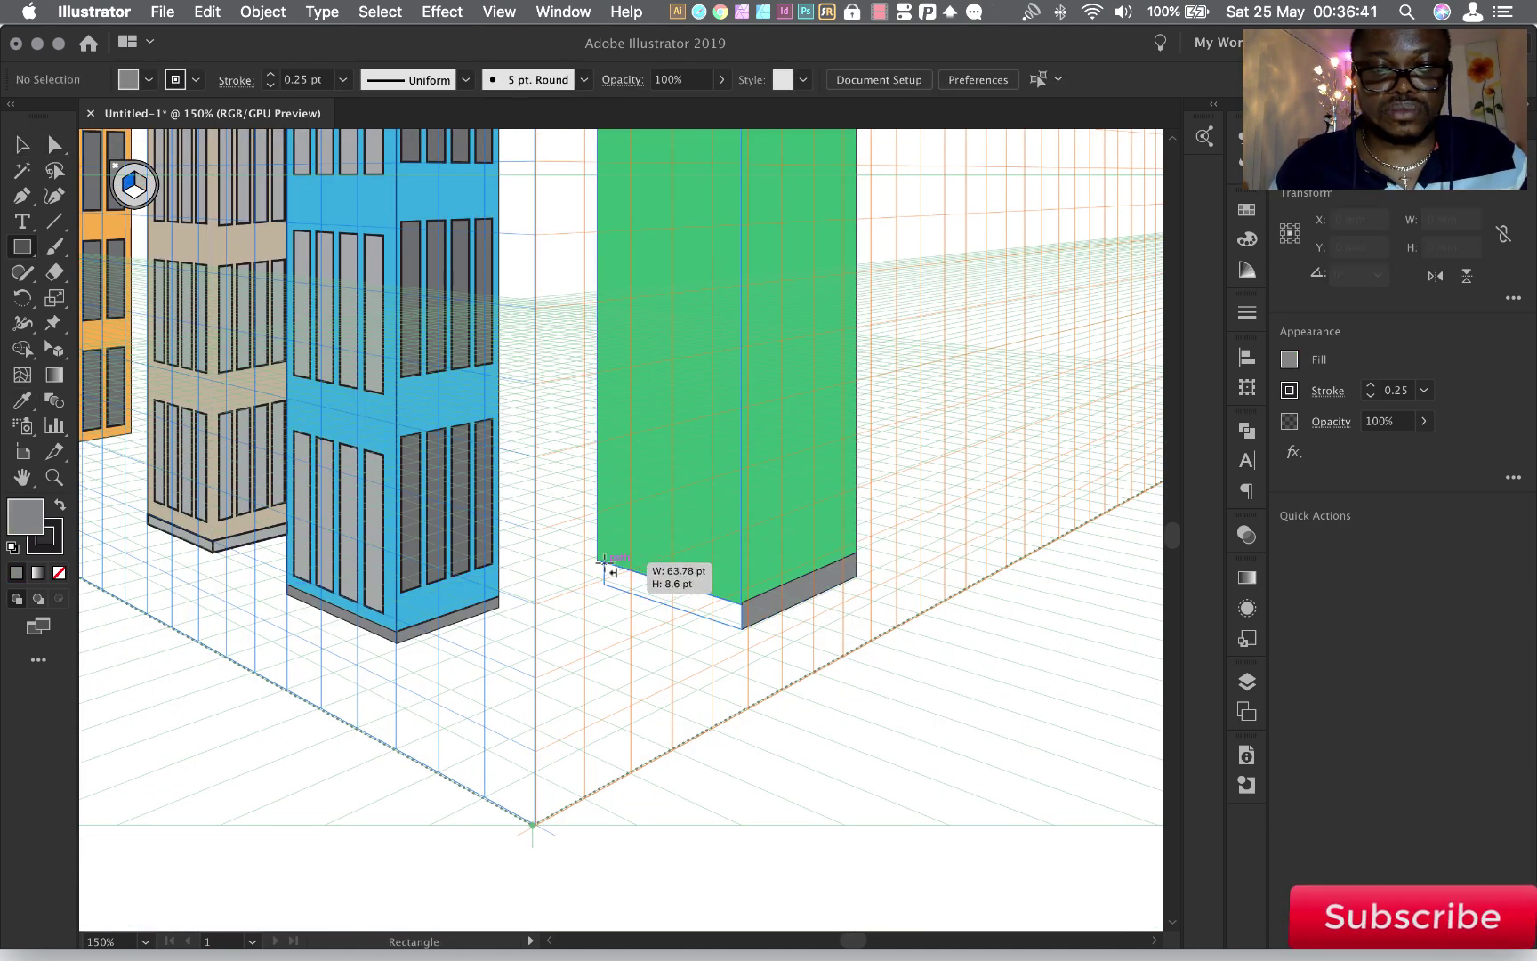
pyautogui.press('v')
pyautogui.press('super+0')
pyautogui.hotkey('shift', 'v')
pyautogui.click(176, 471)
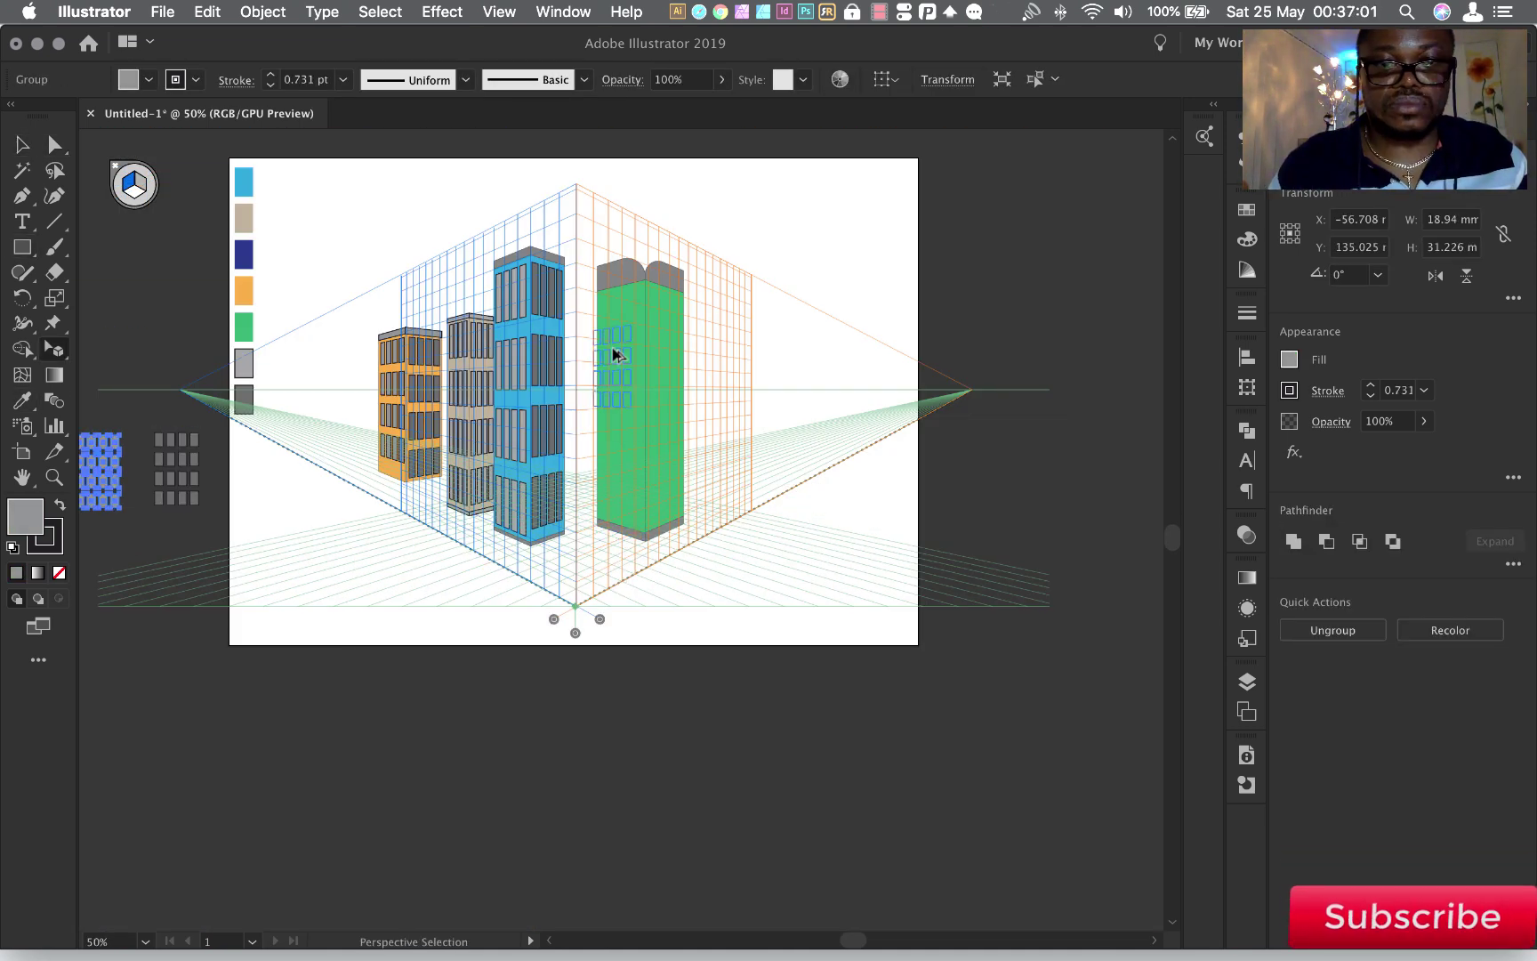
# Place a window grid on the green tower's front face and stretch it down the facade
pyautogui.moveTo(614, 356); pyautogui.dragTo(616, 352)
pyautogui.press('super+equal')
pyautogui.press('super+equal')
pyautogui.press('super+equal')
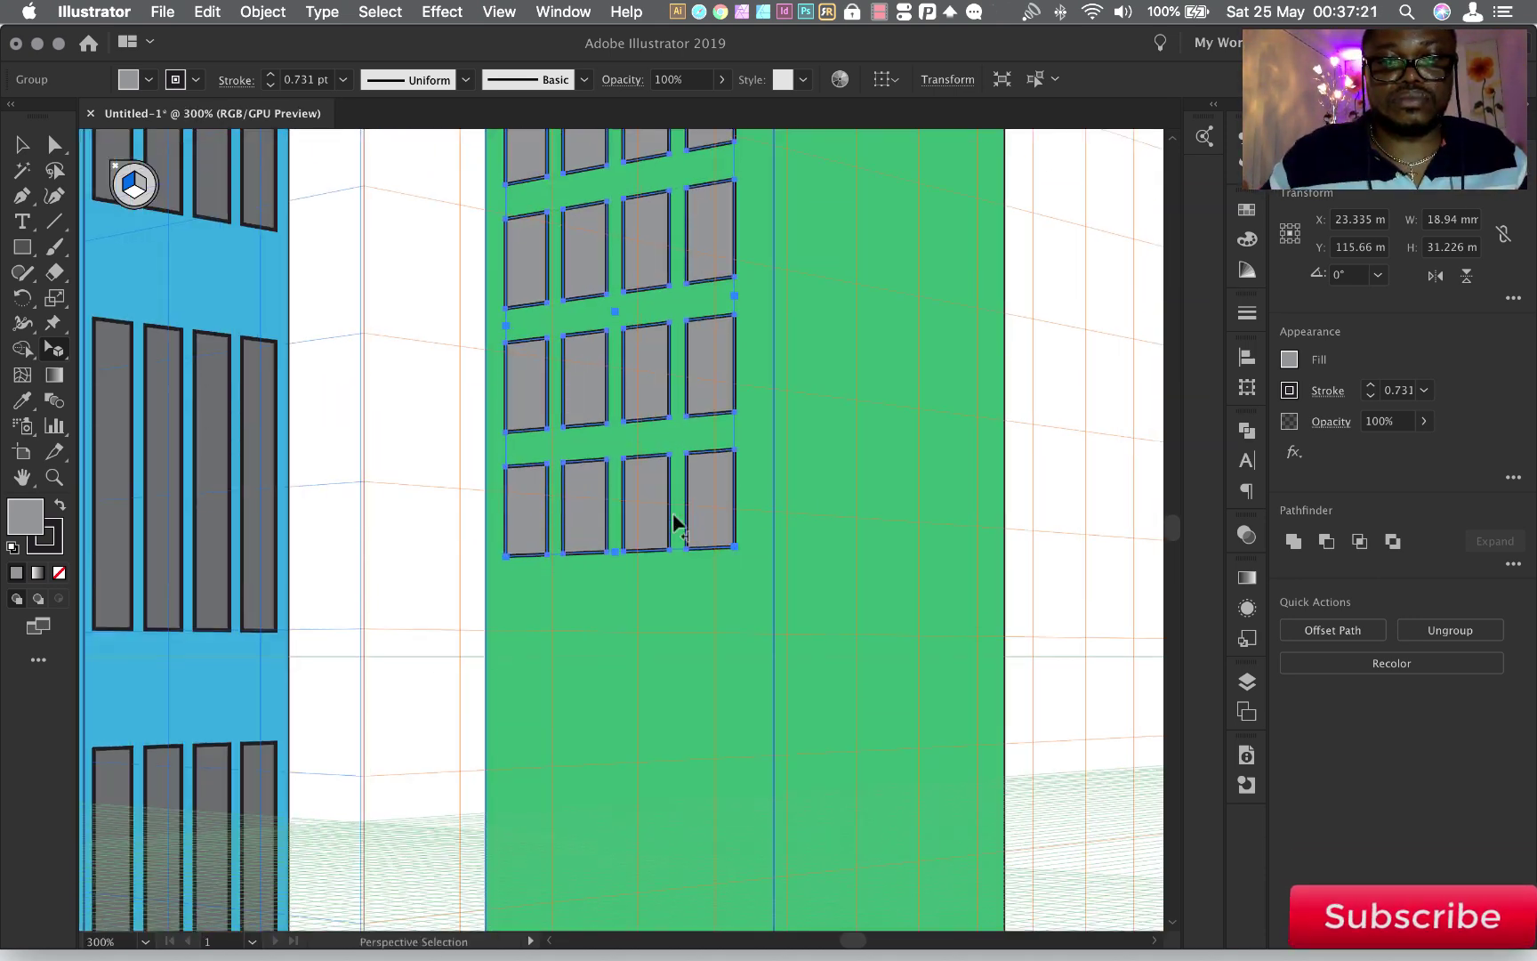
pyautogui.moveTo(672, 512)
pyautogui.mouseDown()
pyautogui.moveTo(609, 329)
pyautogui.moveTo(620, 796)
pyautogui.mouseUp()
pyautogui.press('super+equal')
pyautogui.scroll(5, 632, 497)
pyautogui.scroll(2, 632, 450)
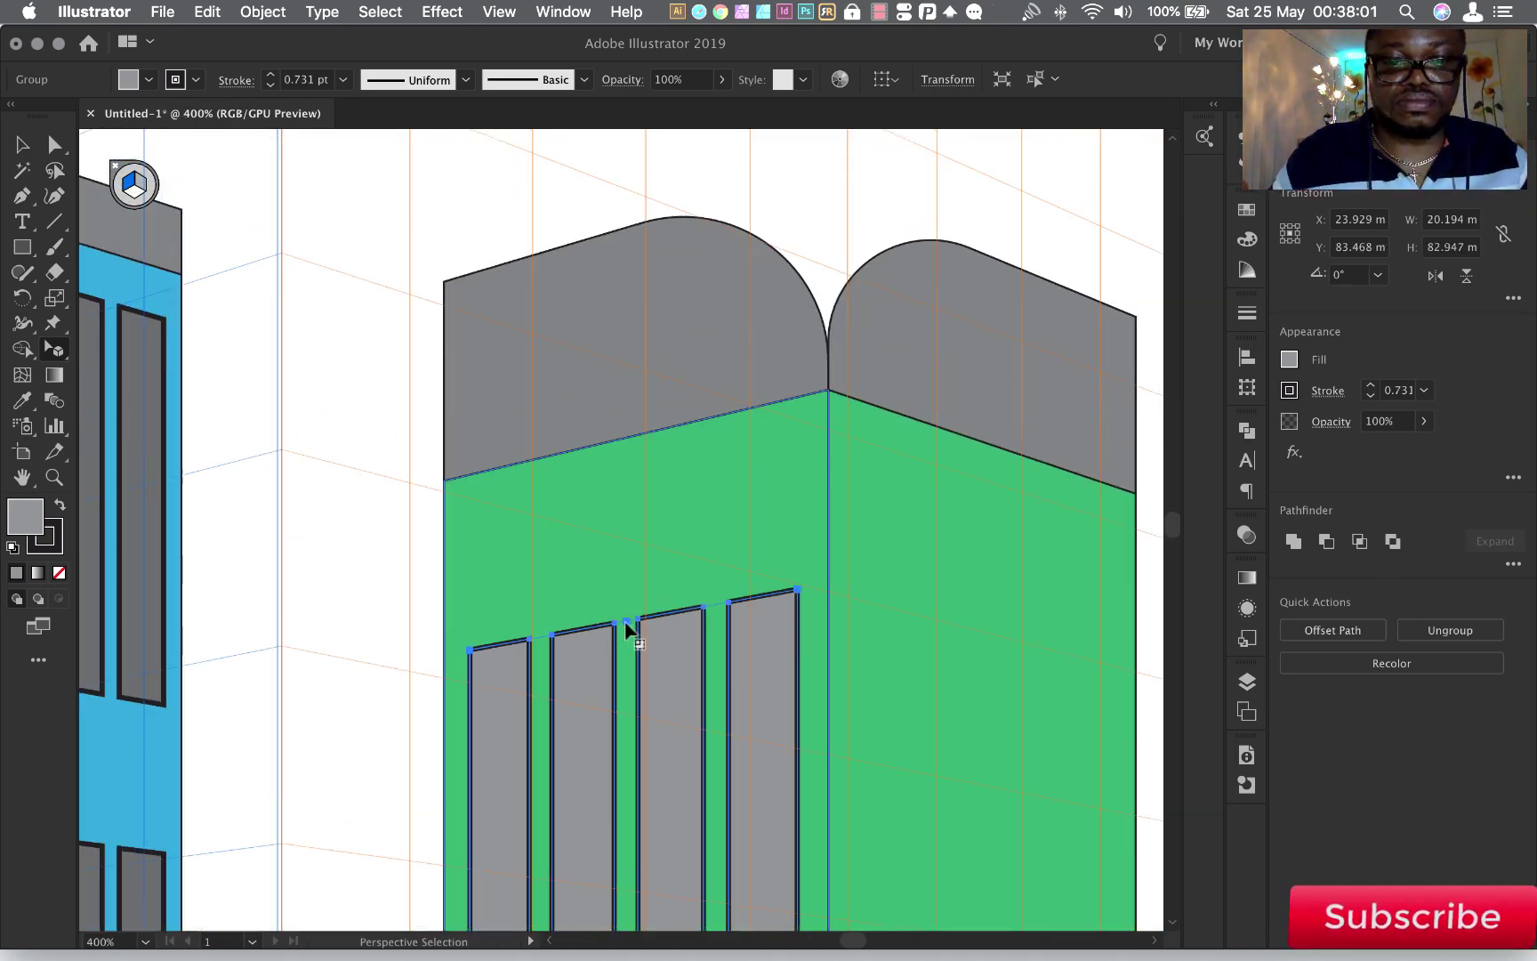
pyautogui.press('super+minus')
pyautogui.press('super+minus')
pyautogui.press('super+minus')
pyautogui.press('super+minus')
pyautogui.press('super+minus')
# Place another window grid on the green tower's right face and stretch it taller
pyautogui.moveTo(184, 565); pyautogui.dragTo(290, 565)
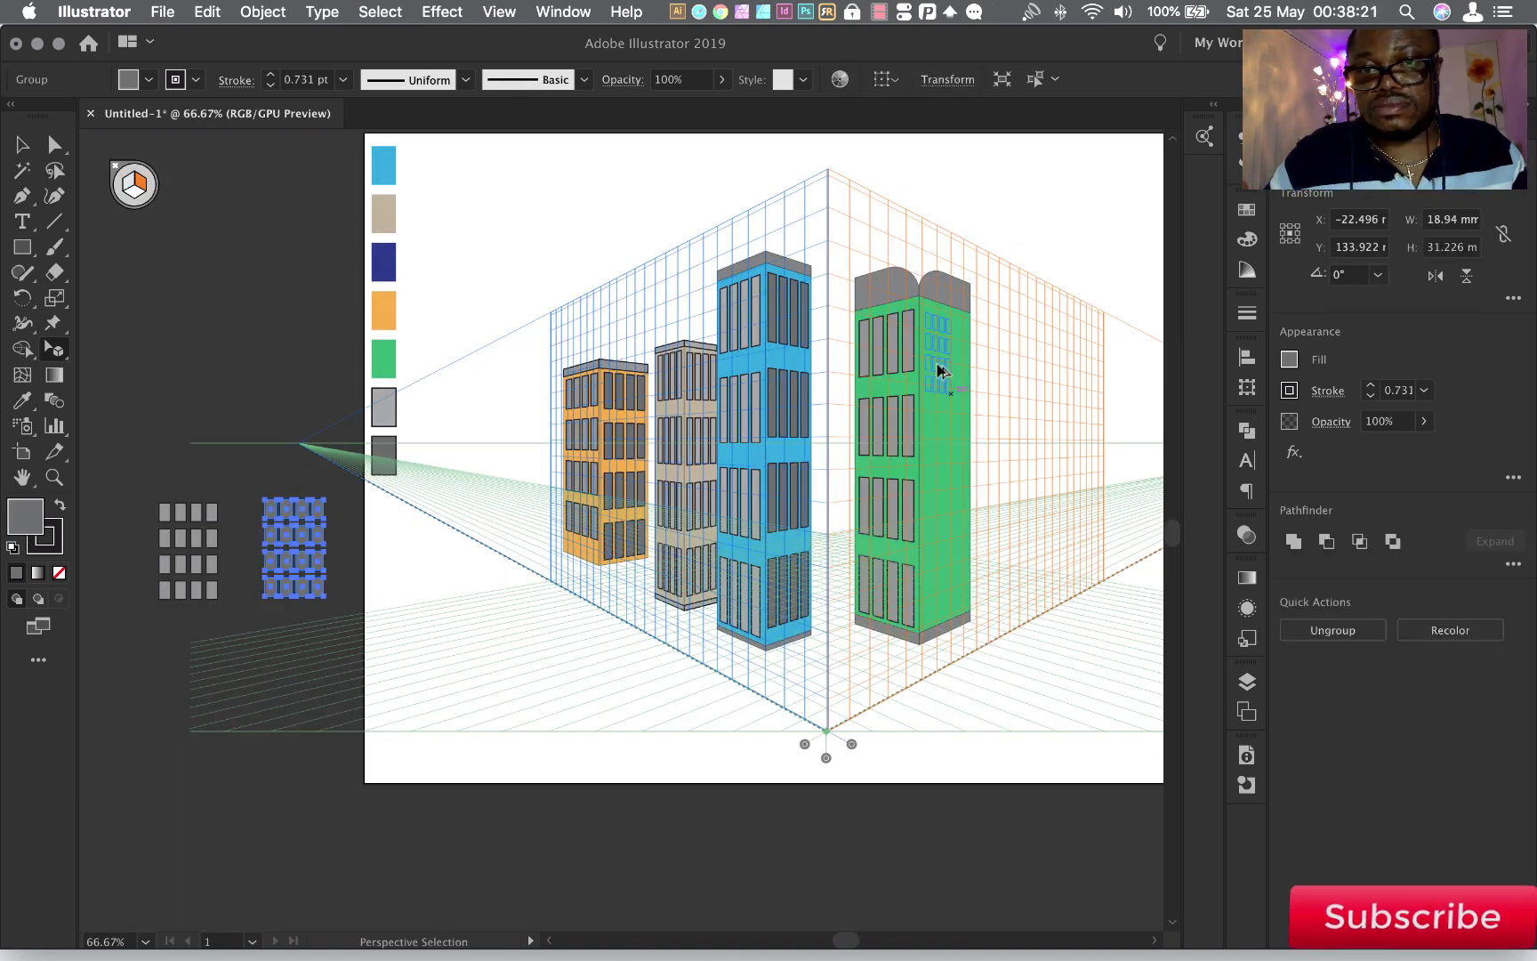
pyautogui.rightClick(939, 369)
pyautogui.press('Escape')
pyautogui.press('super+equal')
pyautogui.press('super+equal')
pyautogui.press('super+equal')
pyautogui.moveTo(709, 376)
pyautogui.mouseDown()
pyautogui.moveTo(699, 709)
pyautogui.moveTo(737, 761)
pyautogui.mouseUp()
pyautogui.scroll(-3, 737, 659)
pyautogui.scroll(5, 731, 552)
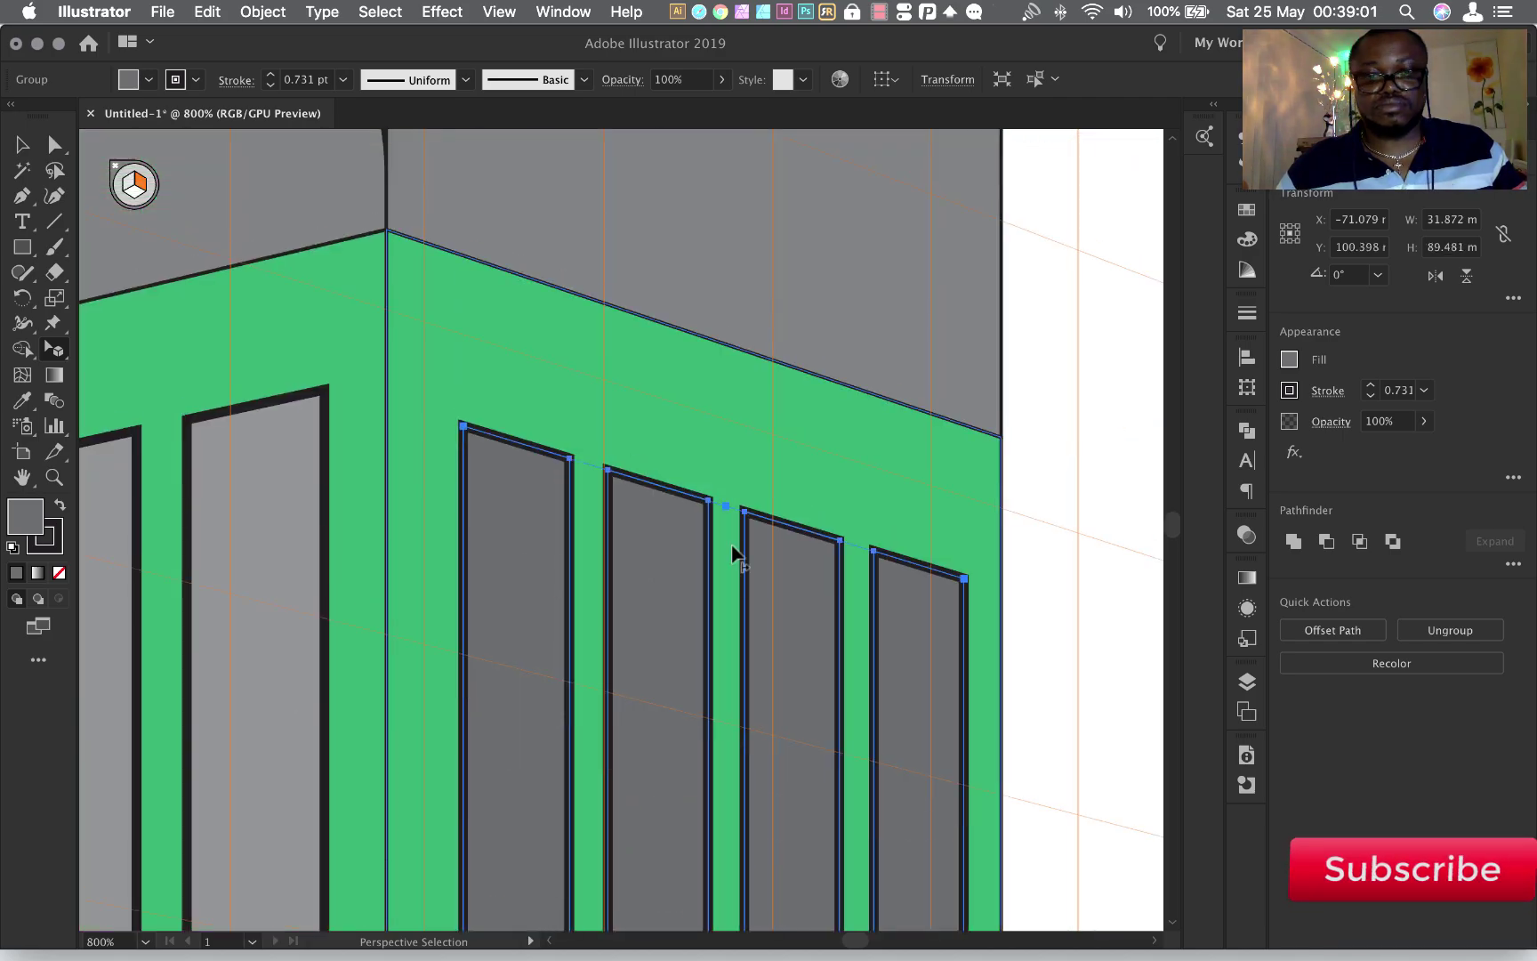
# Extend the green tower's window grid further down the facade
pyautogui.press('super+minus')
pyautogui.press('super+minus')
pyautogui.press('super+minus')
pyautogui.press('super+0')
pyautogui.press('super+equal')
pyautogui.press('super+equal')
pyautogui.press('super+equal')
pyautogui.scroll(-2, 697, 621)
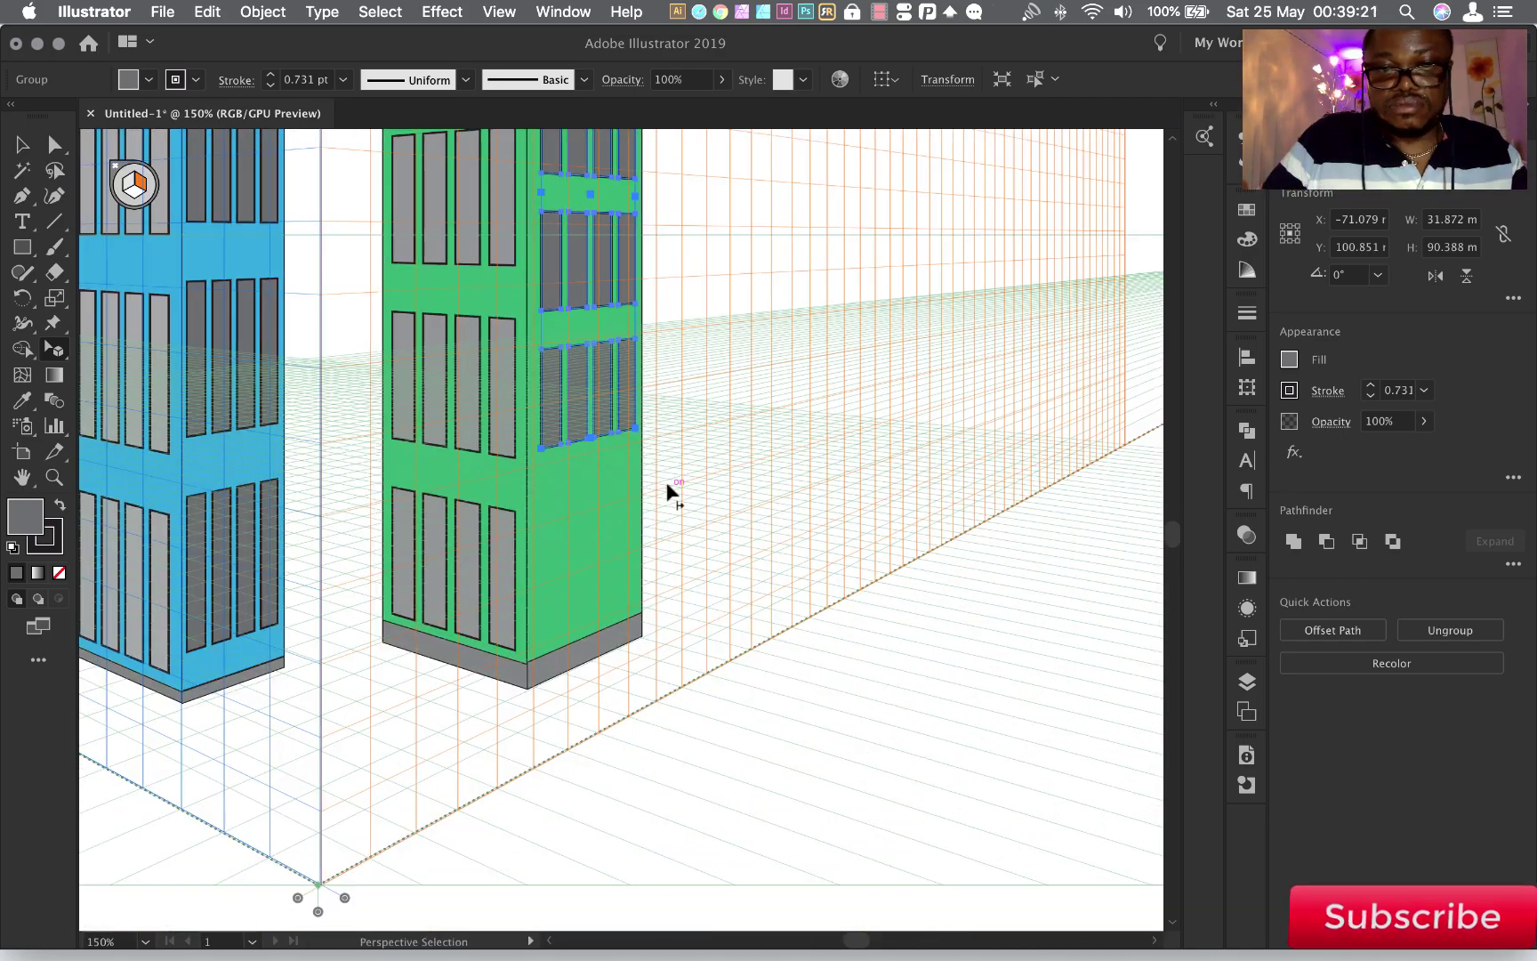
pyautogui.press('super+equal')
pyautogui.press('super+equal')
pyautogui.press('super+equal')
pyautogui.moveTo(549, 532); pyautogui.dragTo(553, 618)
pyautogui.press('super+minus')
pyautogui.press('super+minus')
pyautogui.press('super+minus')
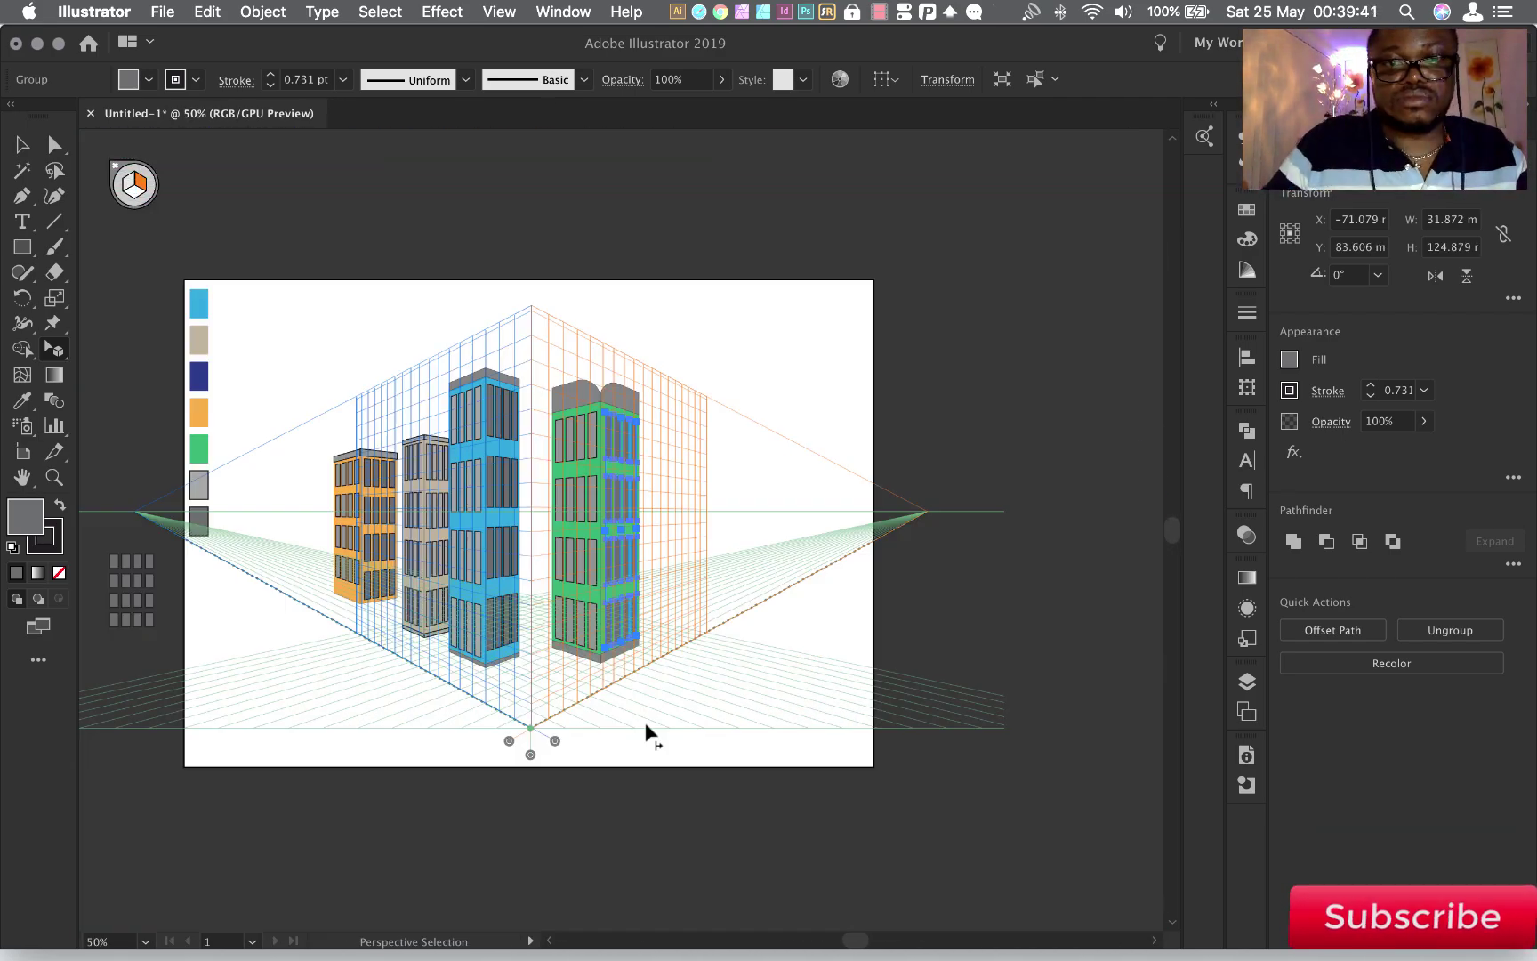
# Draw both faces of a new block on the right perspective plane and fill it brown
pyautogui.press('m')
pyautogui.press('super+shift+a')
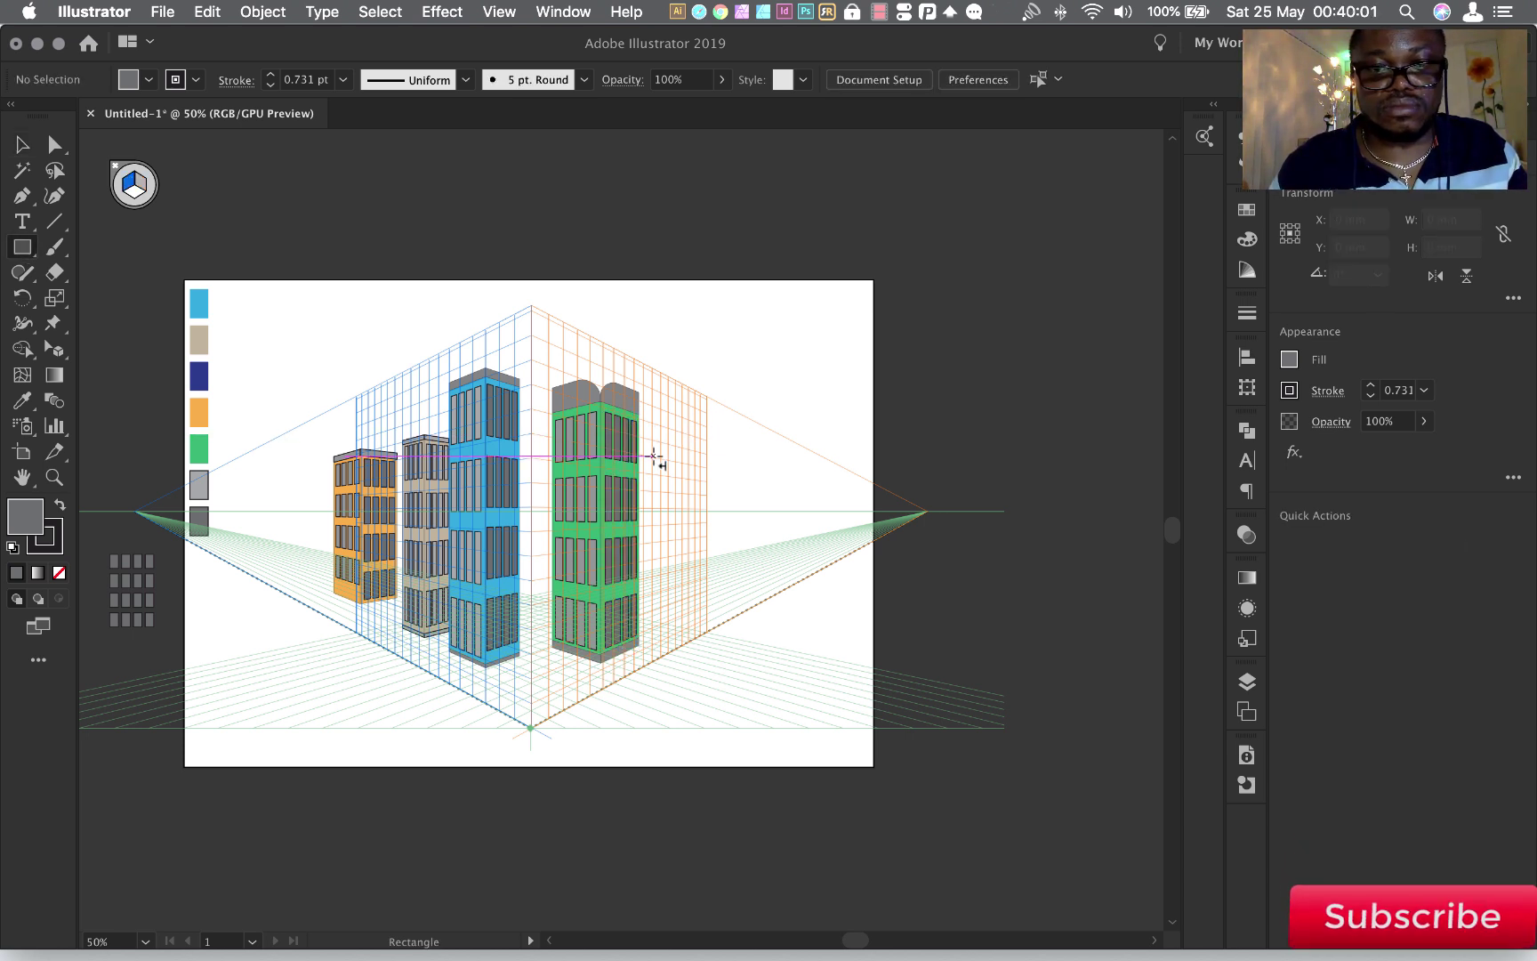
pyautogui.moveTo(675, 579); pyautogui.dragTo(674, 628)
pyautogui.press('3')
pyautogui.moveTo(675, 454); pyautogui.dragTo(707, 628)
pyautogui.press('v')
pyautogui.click(149, 79)
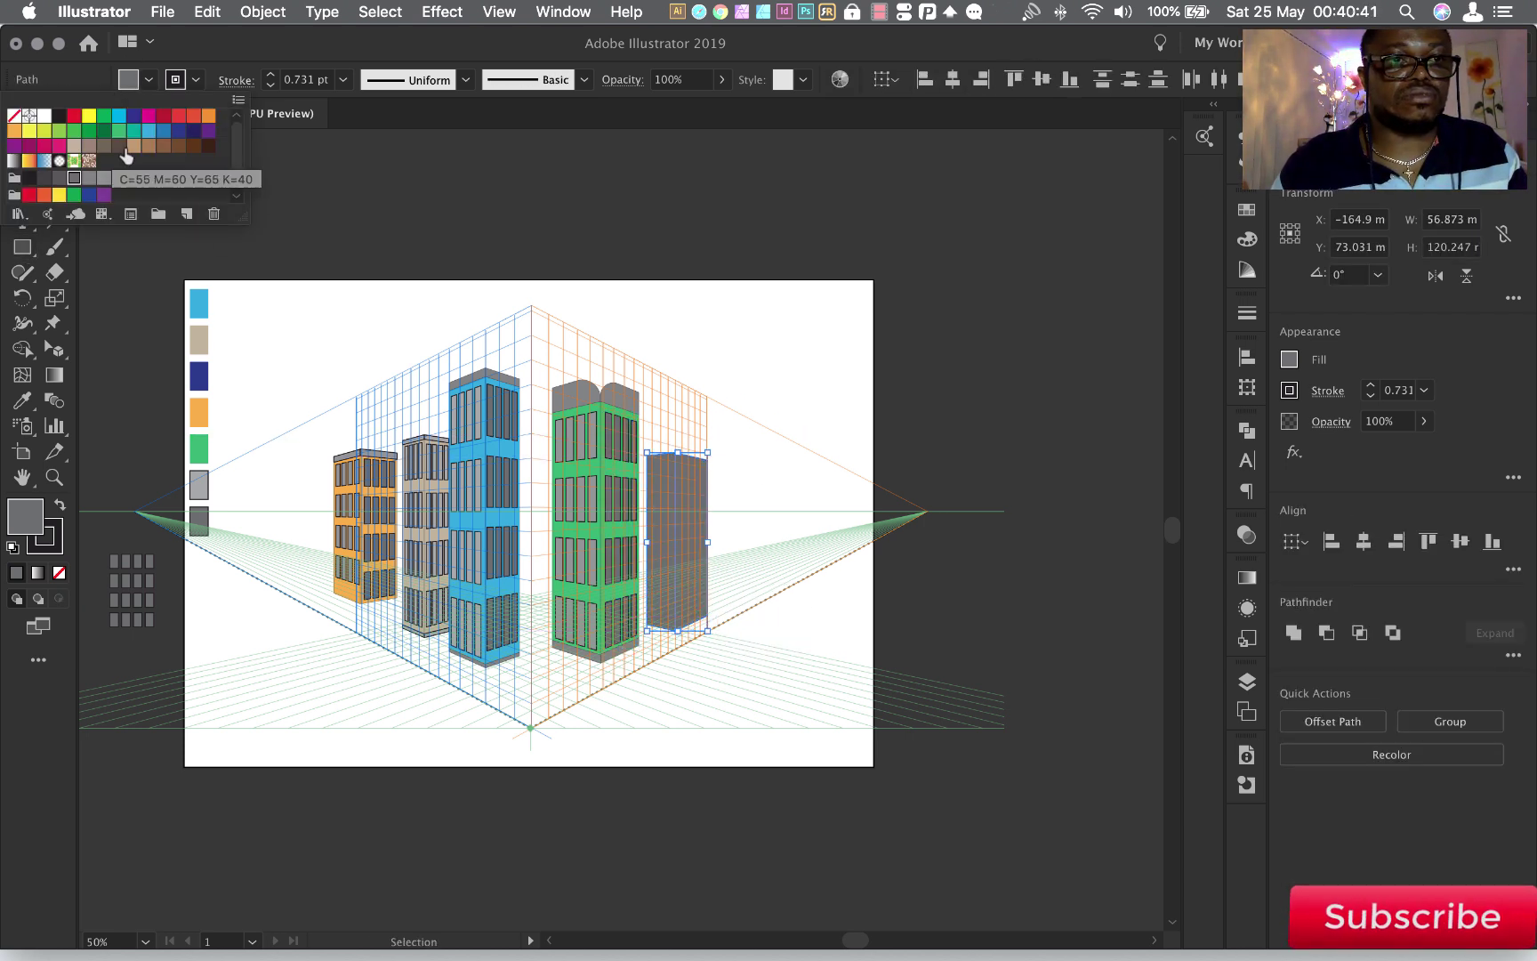
pyautogui.click(104, 145)
pyautogui.click(55, 476)
# Give the brown block grey roof faces, a sloped roof triangle and a grey base
pyautogui.moveTo(706, 512); pyautogui.dragTo(748, 868)
pyautogui.press('m')
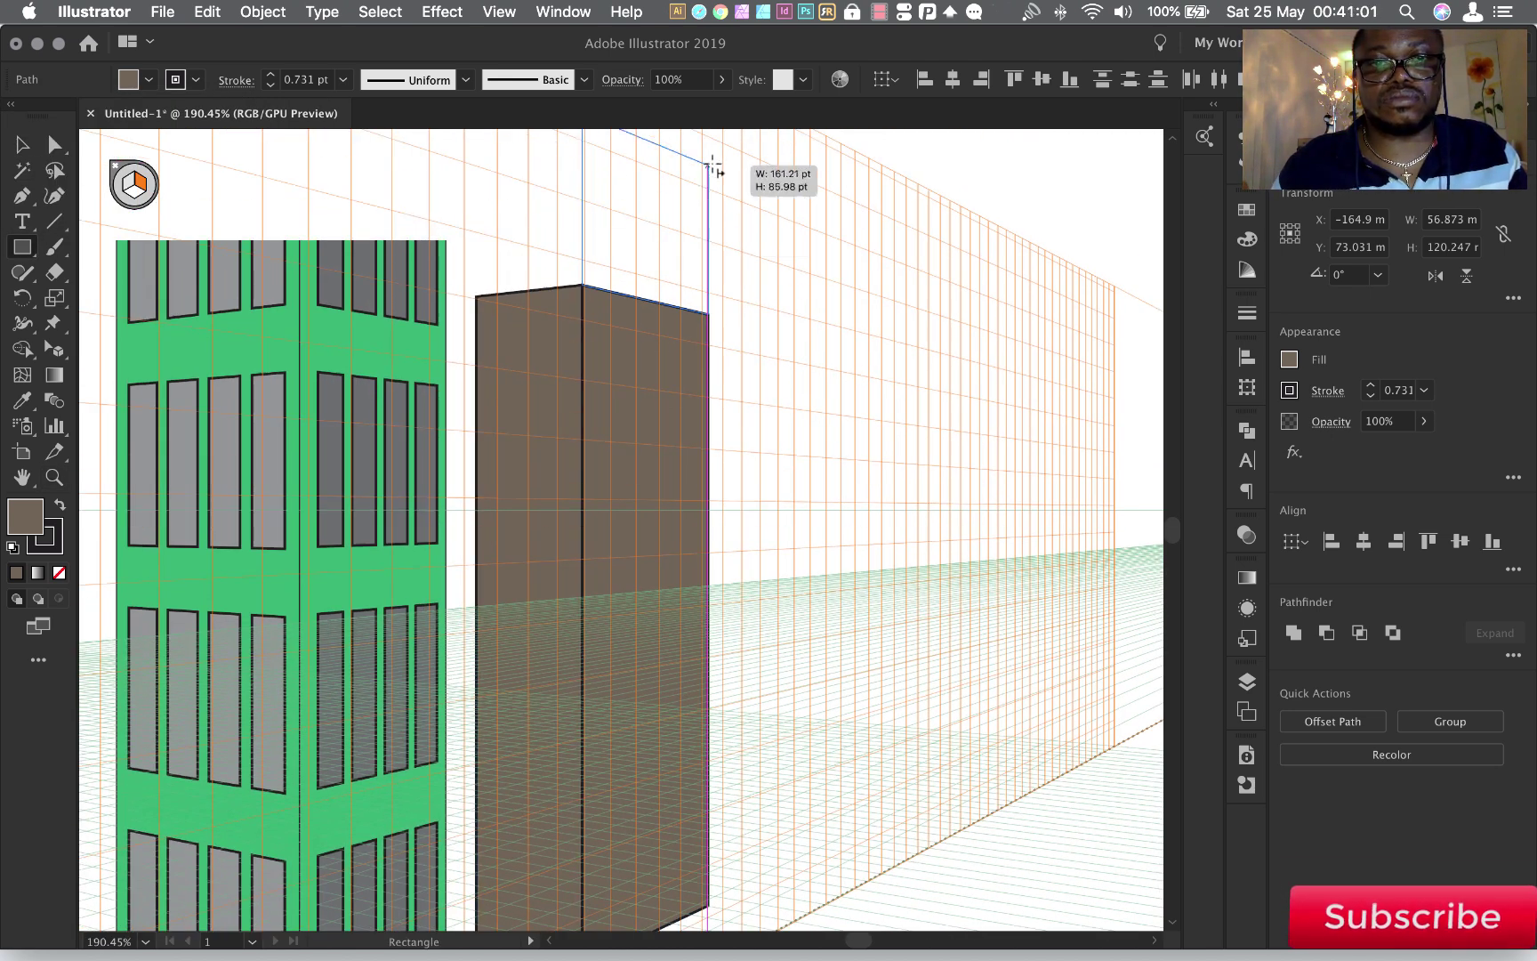
pyautogui.moveTo(583, 285); pyautogui.dragTo(709, 239)
pyautogui.click(22, 145)
pyautogui.click(351, 343)
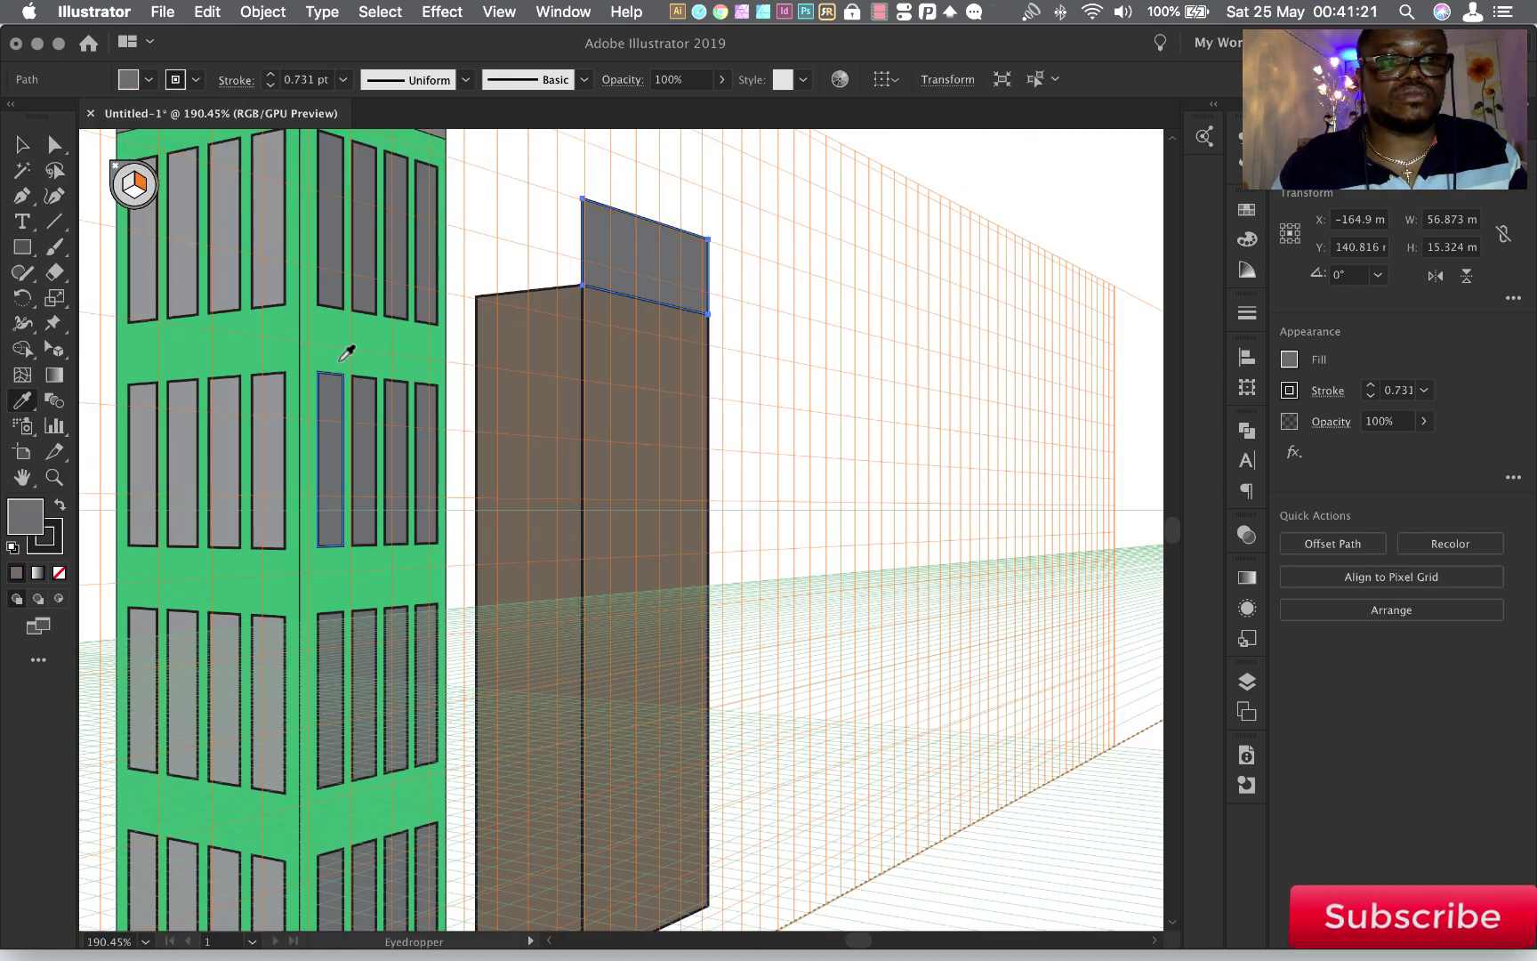
pyautogui.press('a')
pyautogui.moveTo(582, 197); pyautogui.dragTo(481, 298)
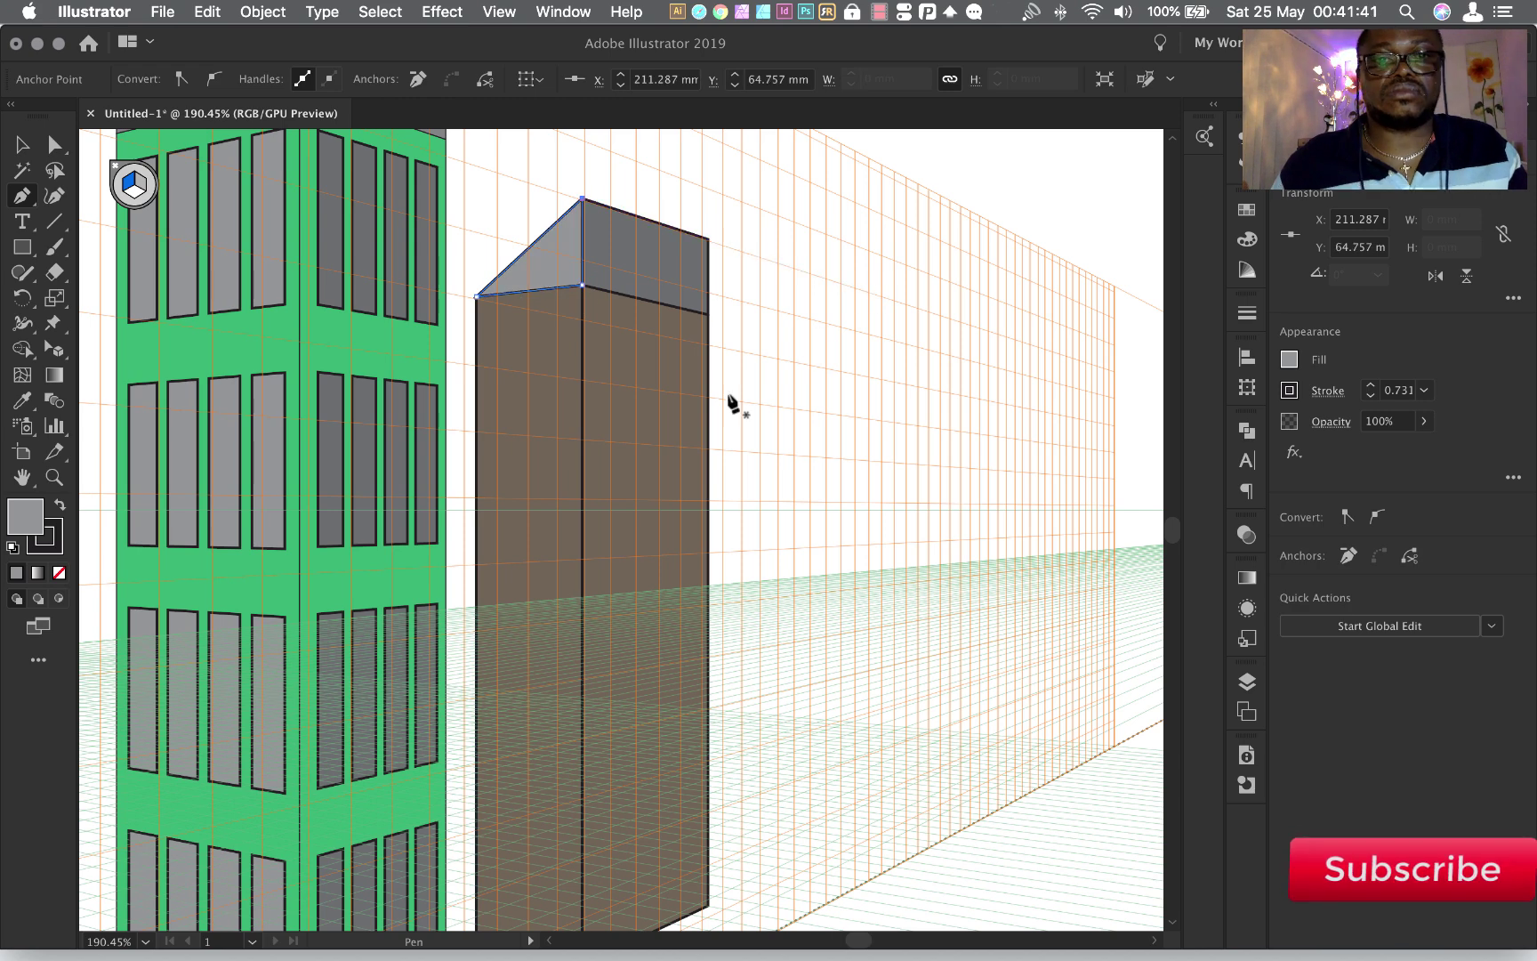
pyautogui.scroll(-10, 731, 405)
pyautogui.click(23, 247)
pyautogui.moveTo(476, 567); pyautogui.dragTo(582, 614)
# Place the spare window group onto the brown block's face and adjust its position
pyautogui.press('3')
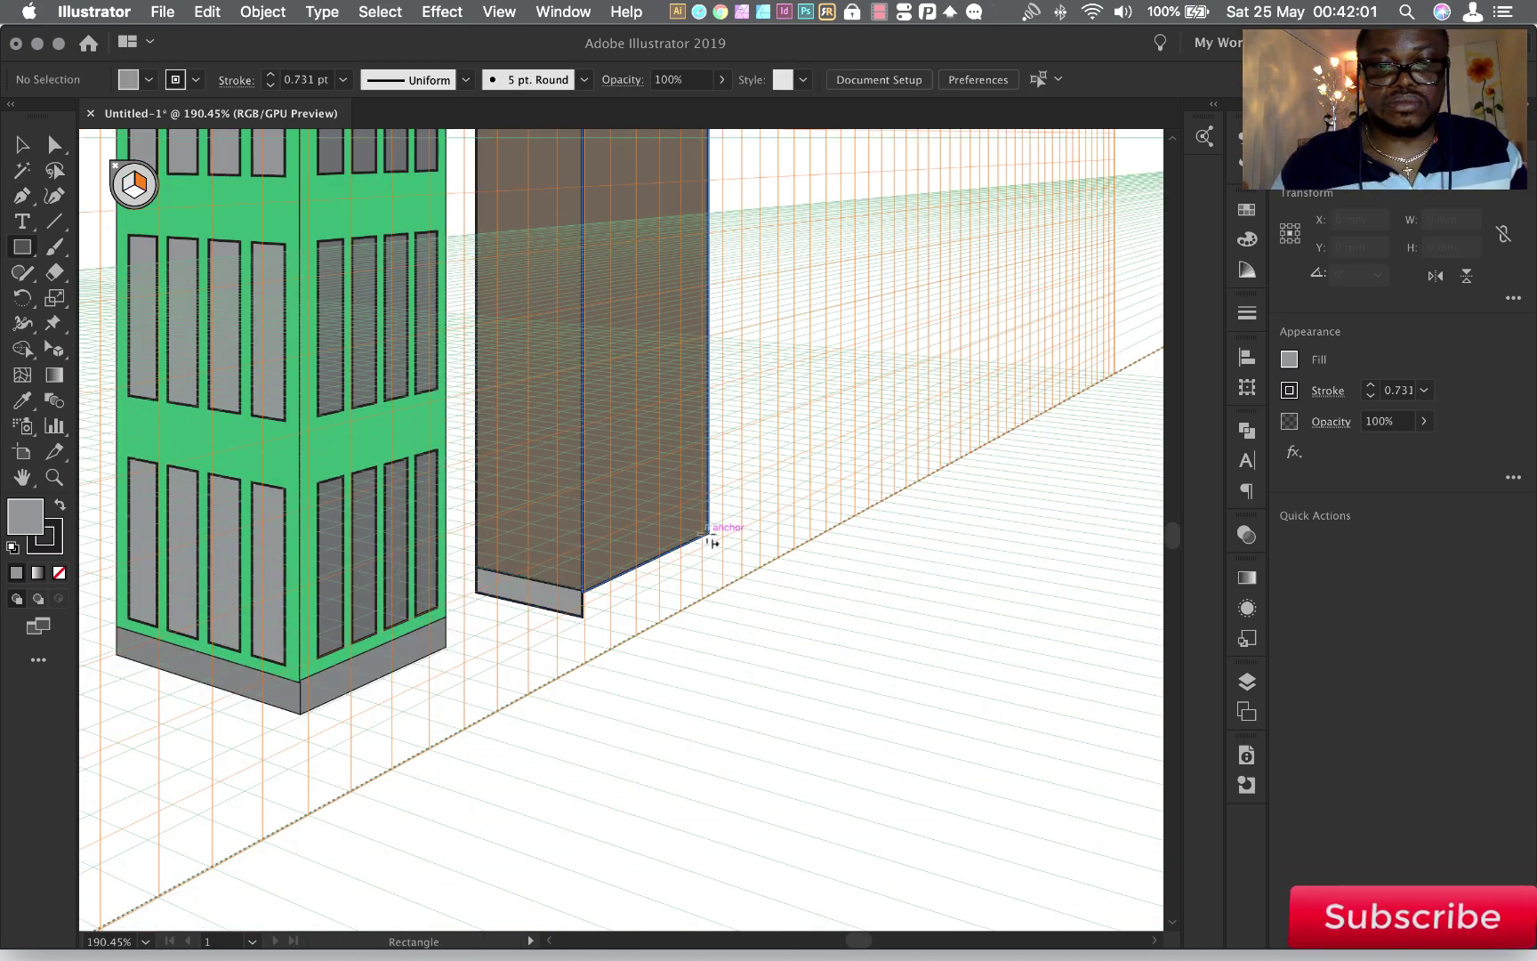
pyautogui.press('v')
pyautogui.hotkey('ctrl', '0')
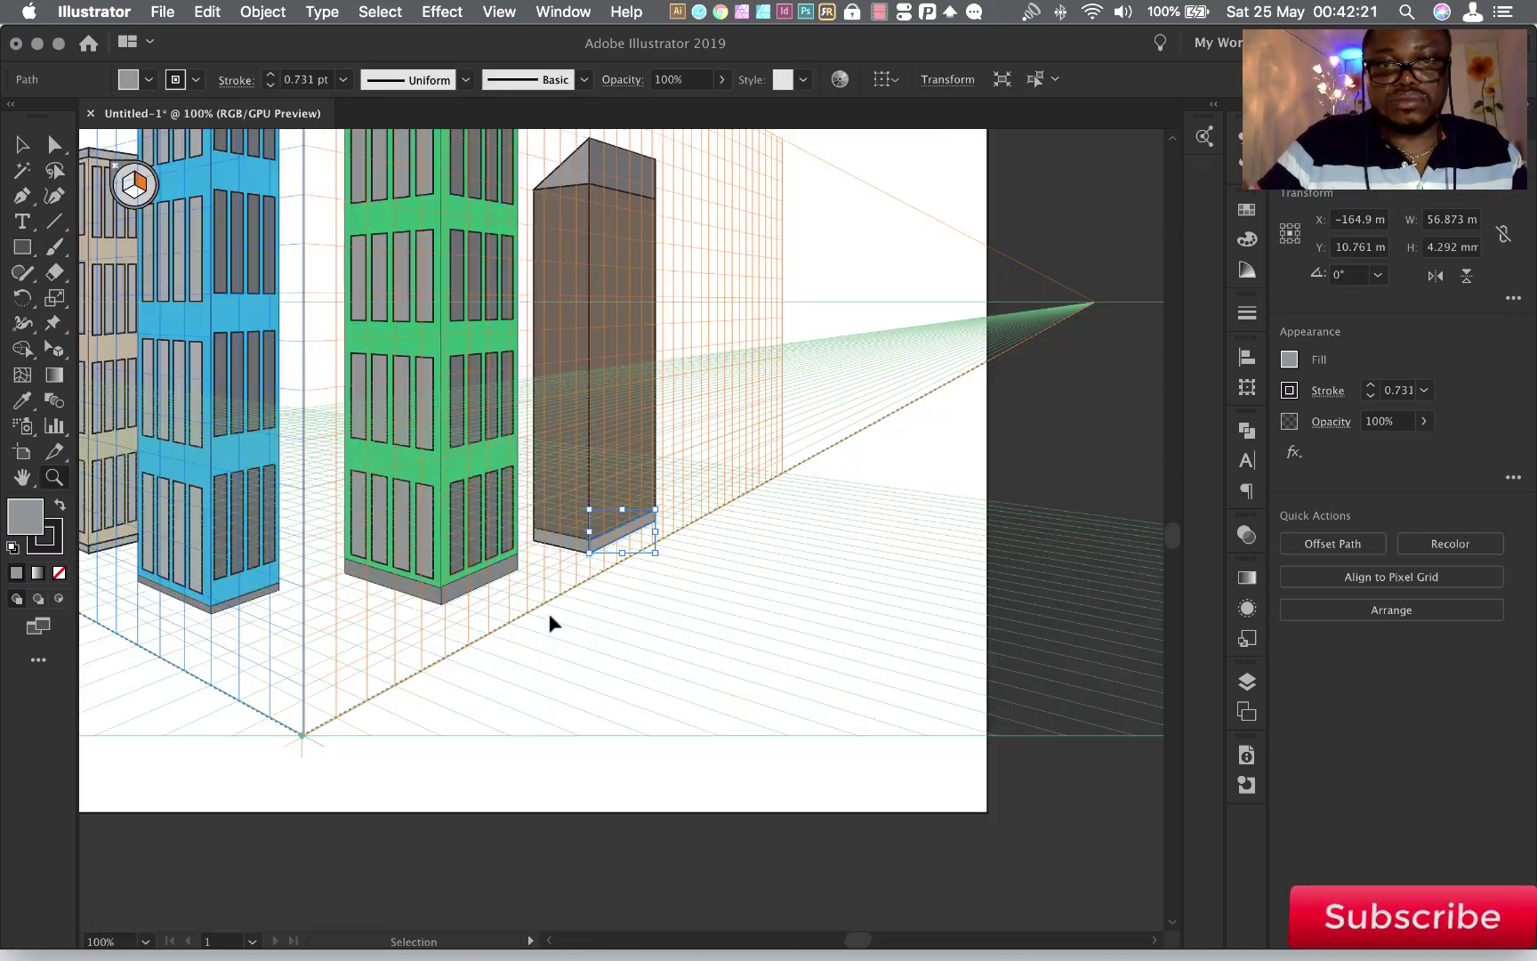
pyautogui.scroll(-3, 549, 612)
pyautogui.click(225, 514)
pyautogui.moveTo(224, 520); pyautogui.dragTo(716, 348)
pyautogui.scroll(4, 713, 352)
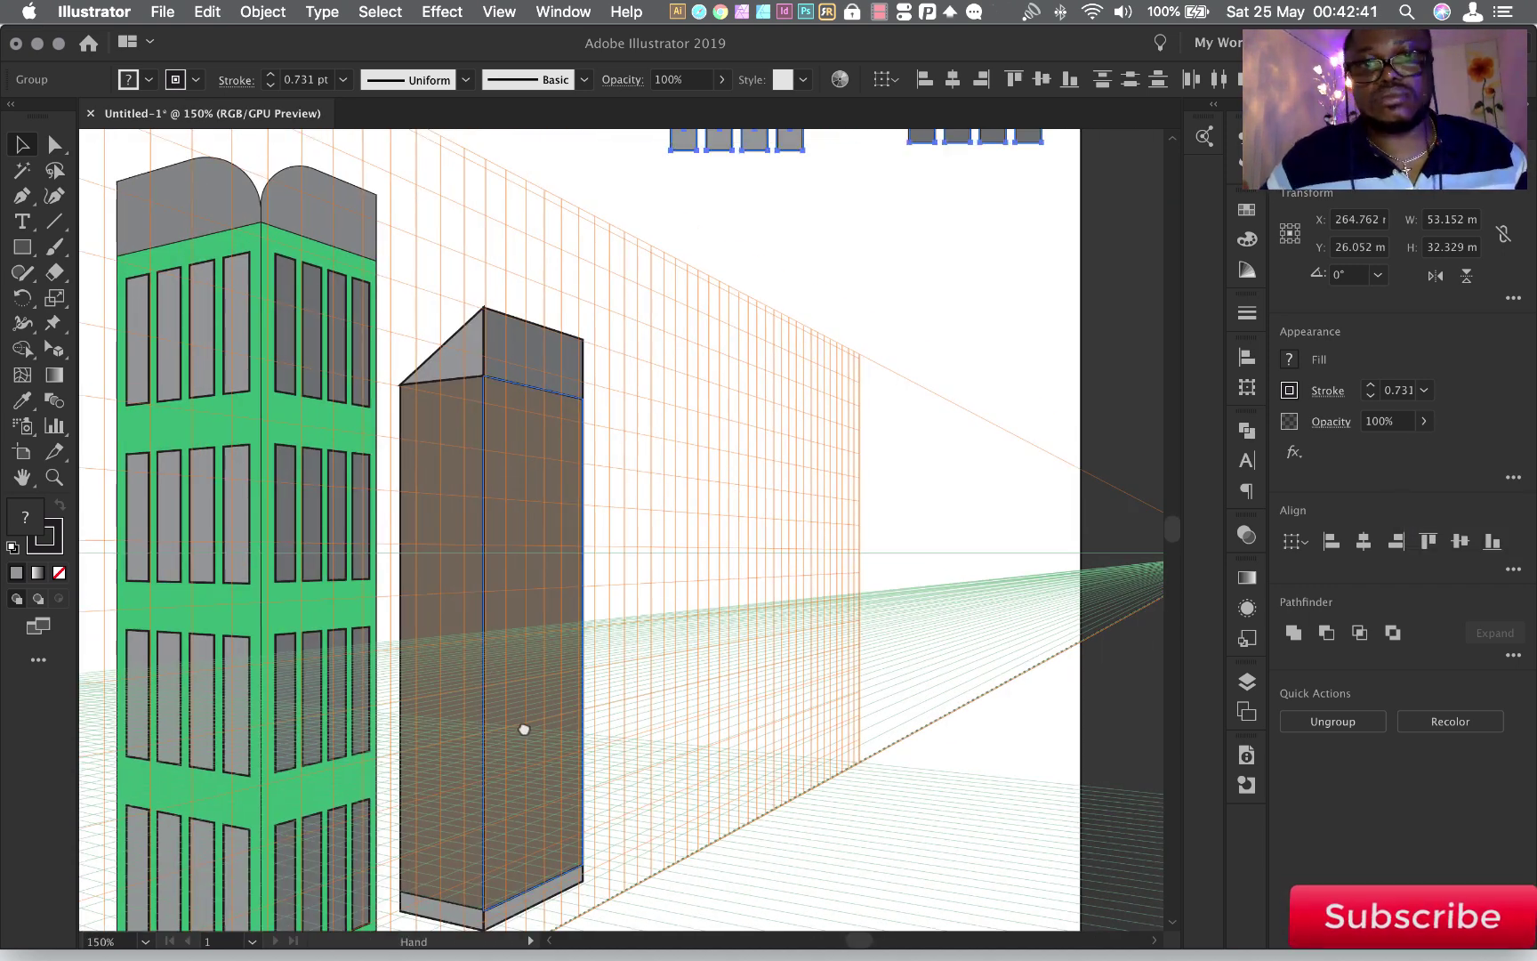
pyautogui.hotkey('shift', 'v')
pyautogui.moveTo(854, 141); pyautogui.dragTo(508, 541)
pyautogui.scroll(10, 516, 471)
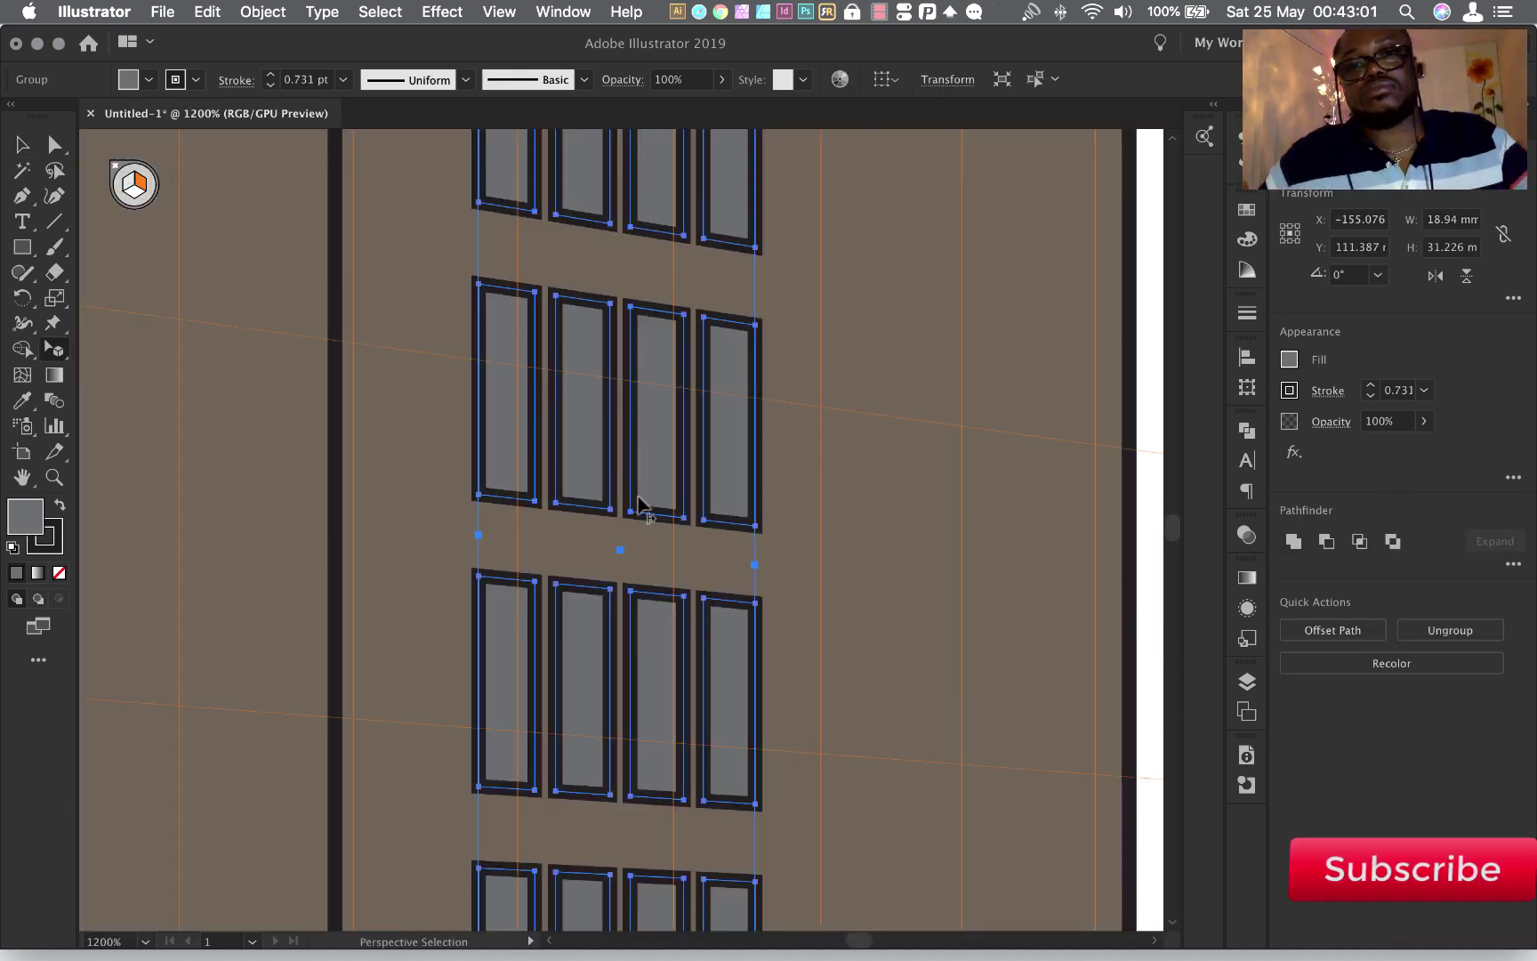
pyautogui.moveTo(622, 534)
pyautogui.mouseDown()
pyautogui.moveTo(531, 391)
pyautogui.moveTo(529, 589)
pyautogui.moveTo(485, 483)
pyautogui.mouseUp()
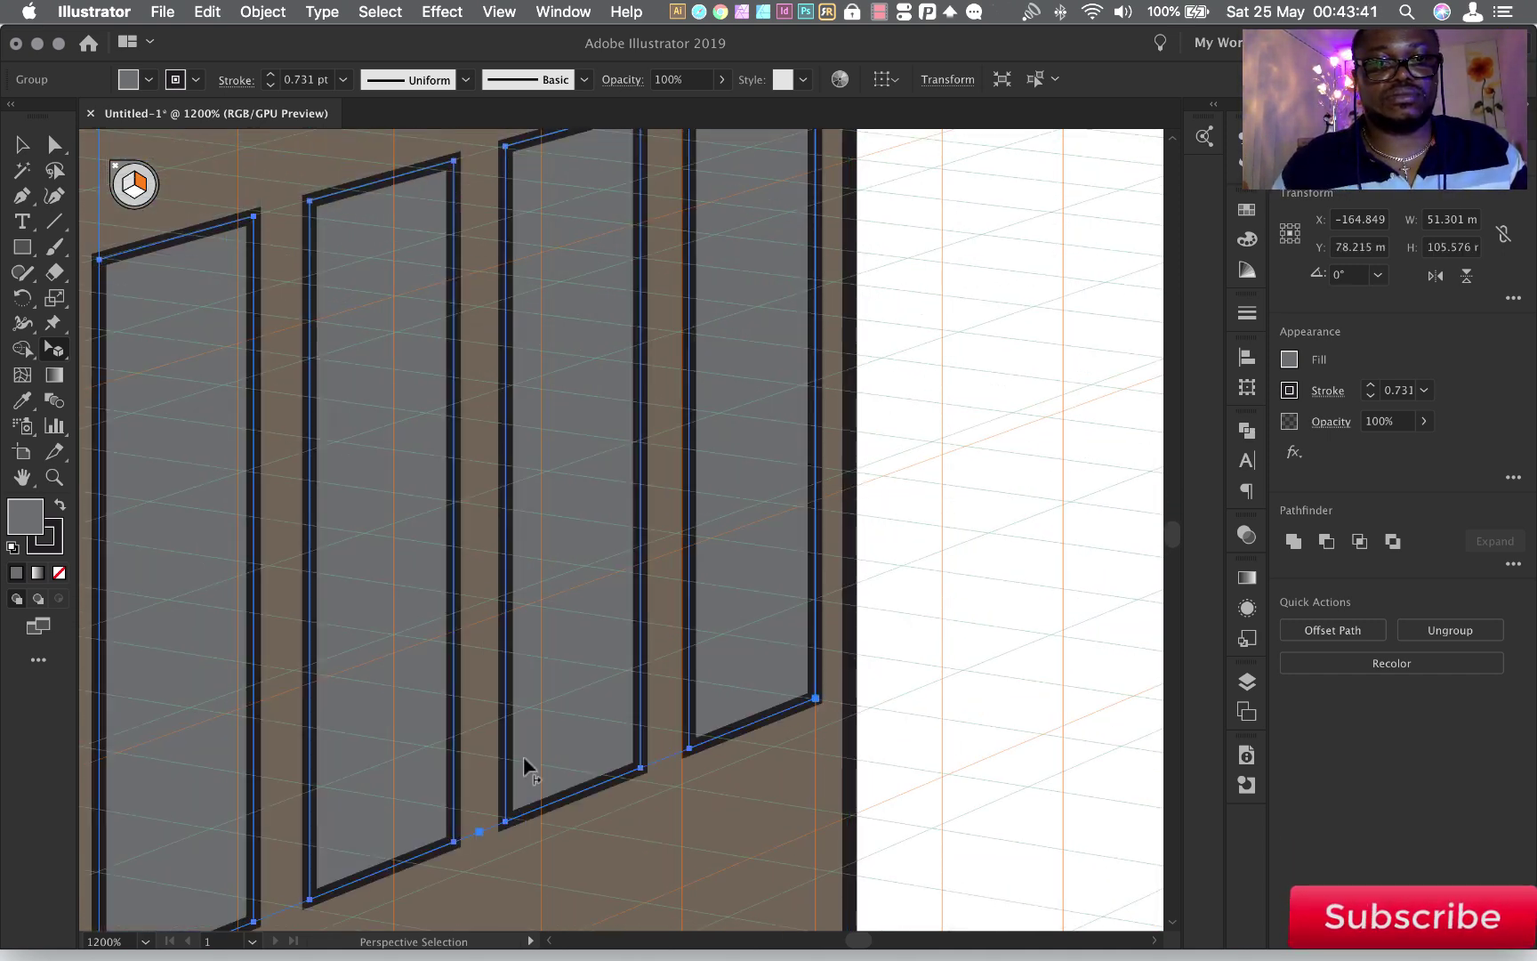
# Move a window grid onto the brown block's left face, fit it, and deselect
pyautogui.scroll(-10, 485, 483)
pyautogui.click(790, 463)
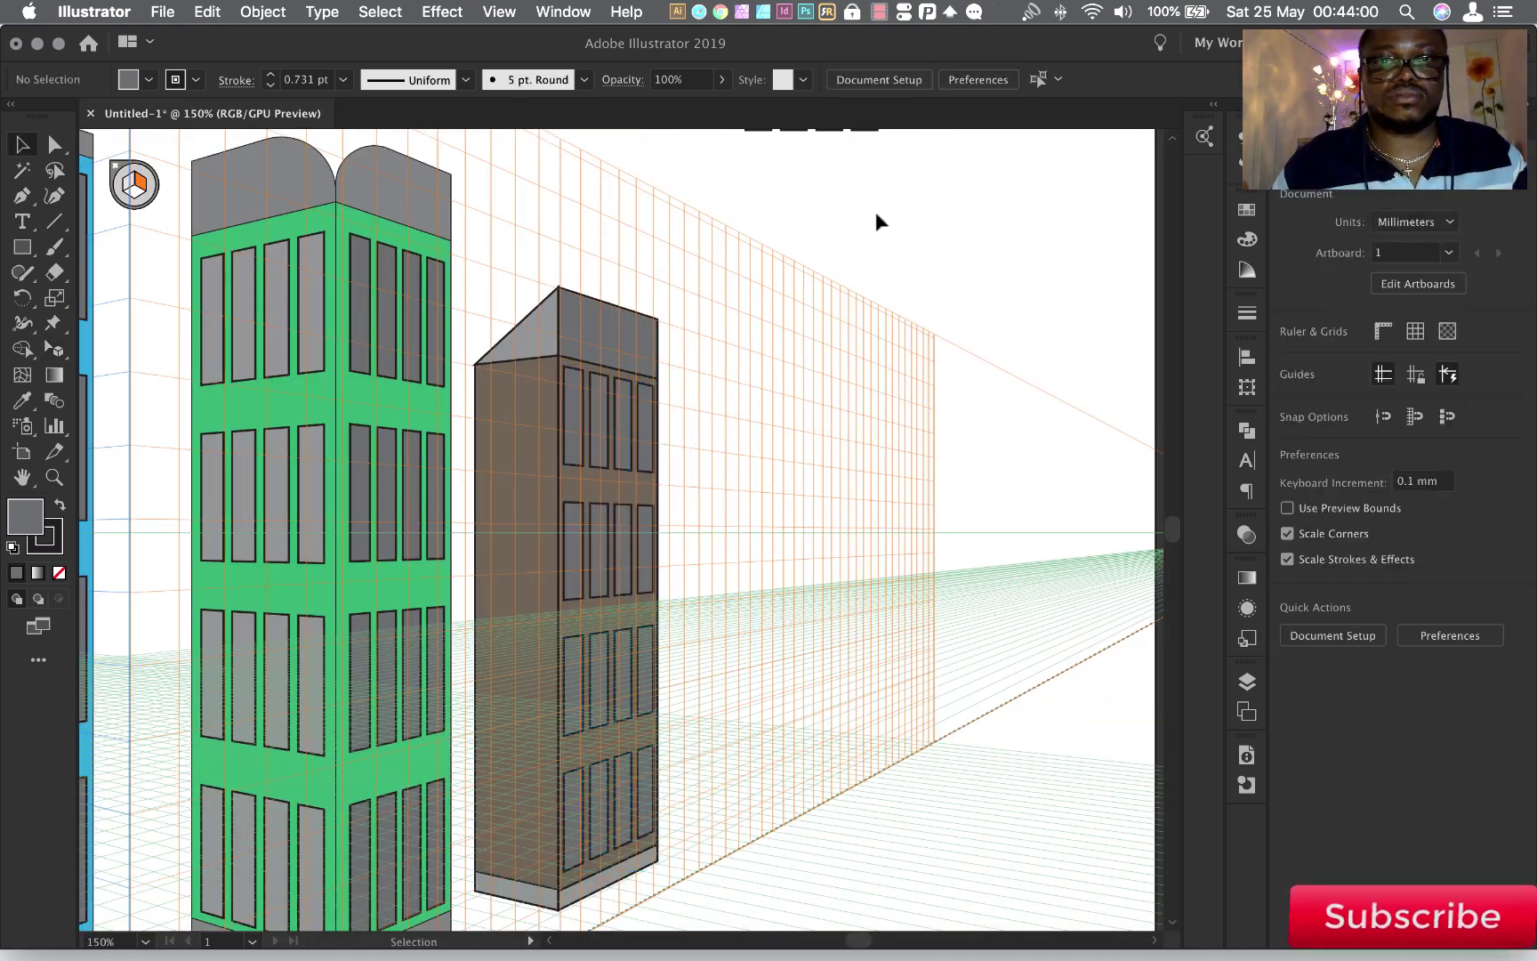
pyautogui.rightClick(459, 554)
pyautogui.press('Escape')
pyautogui.moveTo(514, 432); pyautogui.dragTo(516, 445)
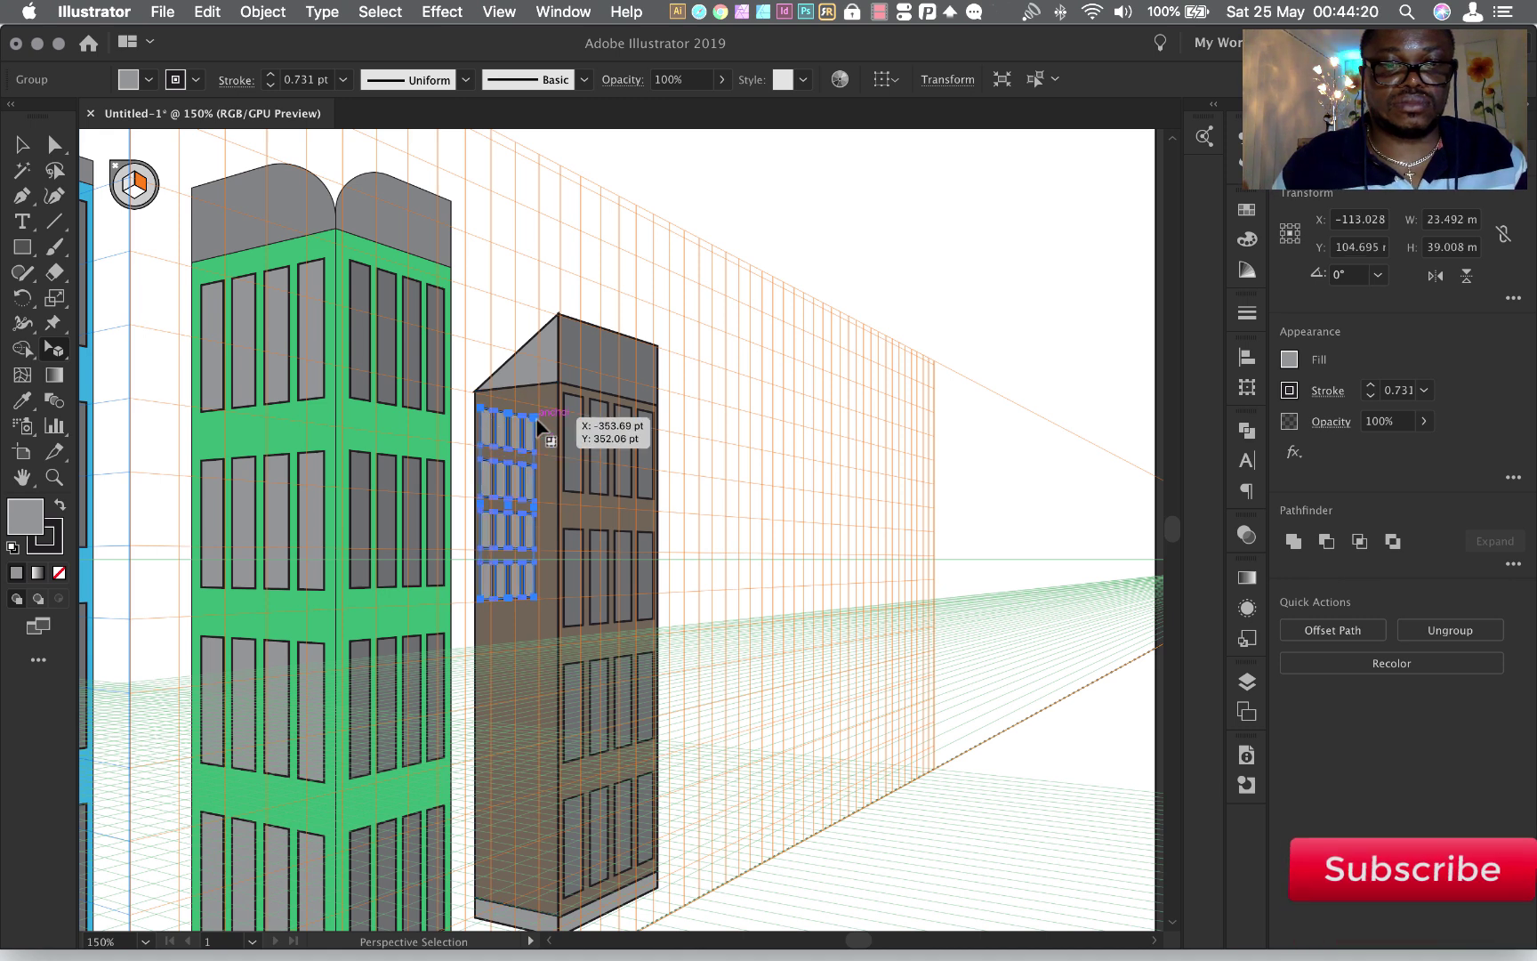
pyautogui.rightClick(546, 448)
pyautogui.click(614, 467)
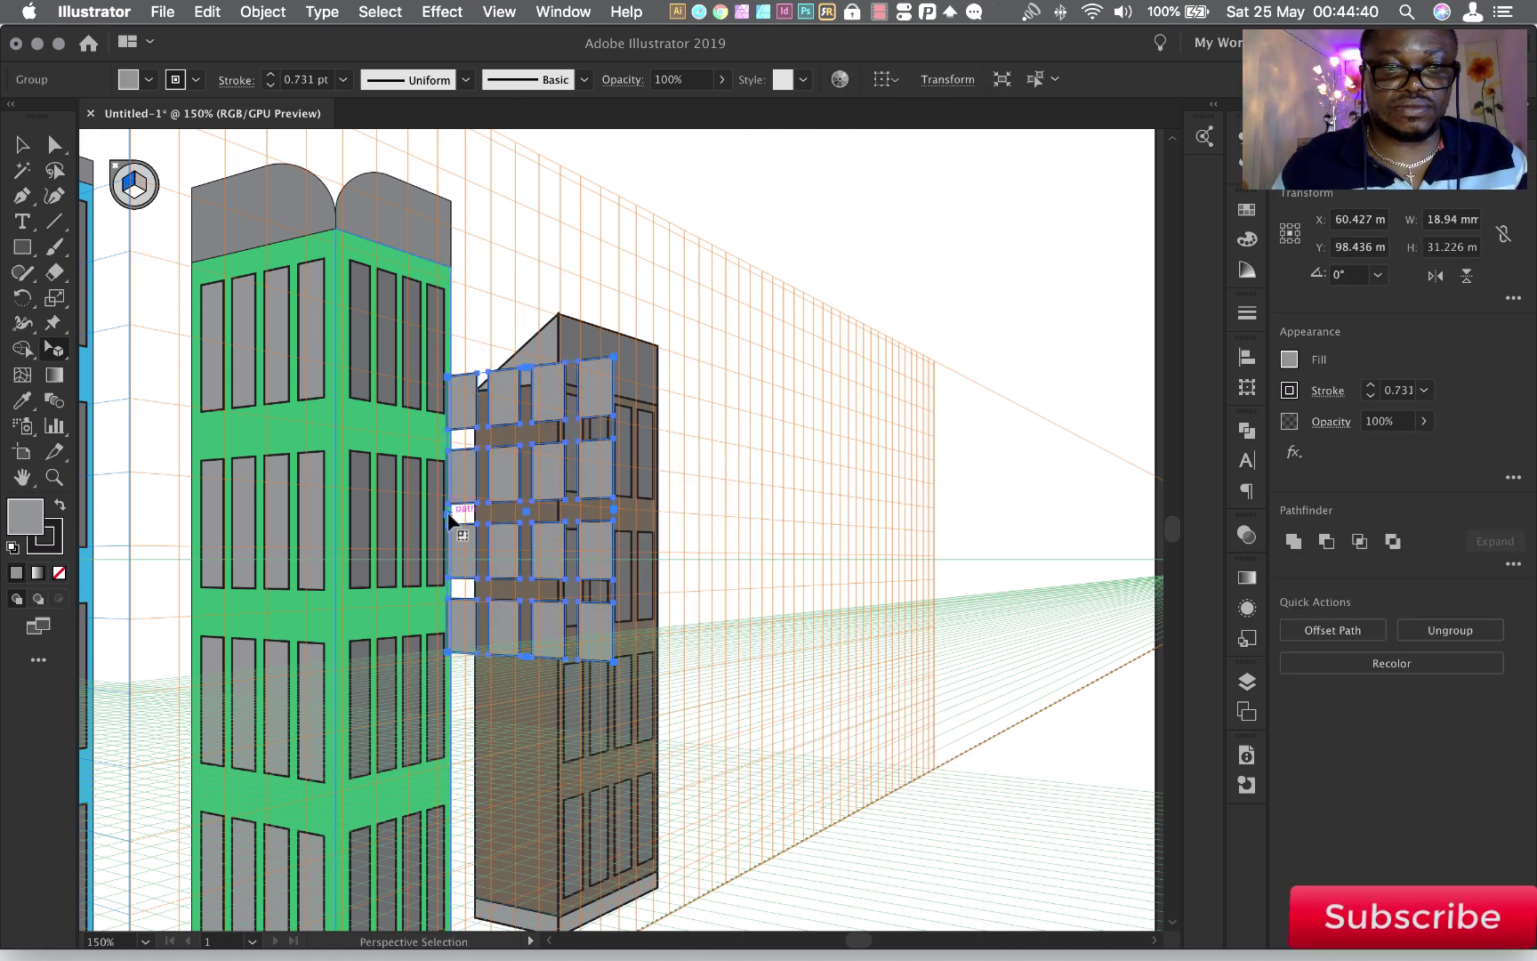
pyautogui.press('super+equal')
pyautogui.press('super+equal')
pyautogui.press('super+equal')
pyautogui.press('super+equal')
pyautogui.moveTo(554, 361); pyautogui.dragTo(487, 737)
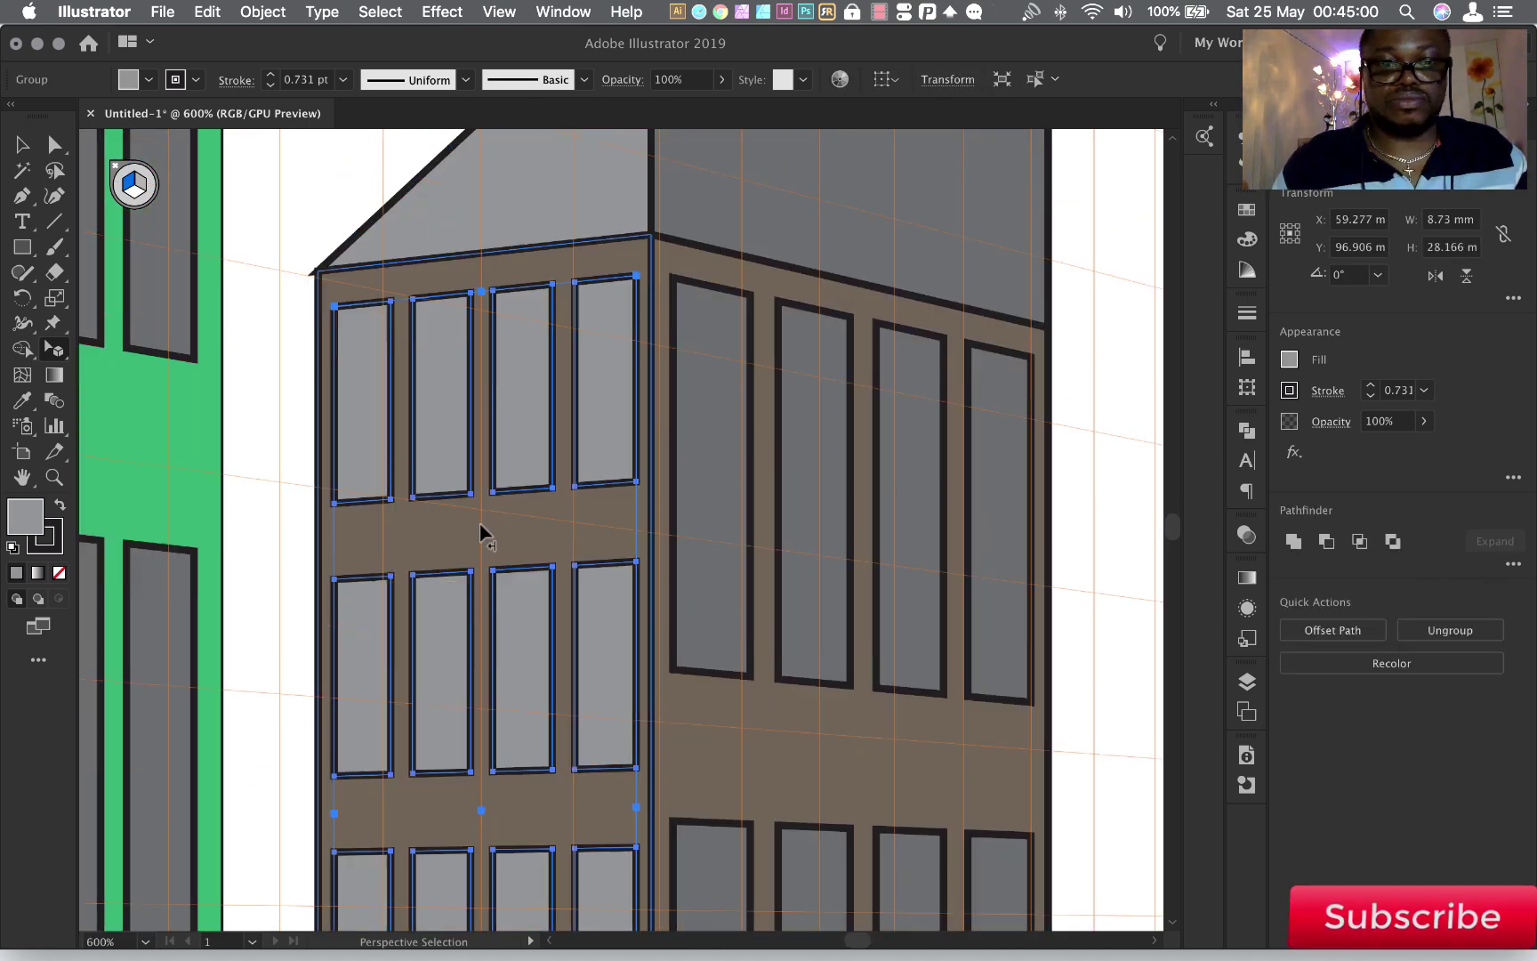
pyautogui.press('super+minus')
pyautogui.press('super+minus')
pyautogui.press('super+minus')
pyautogui.press('super+minus')
pyautogui.press('super+minus')
pyautogui.press('super+minus')
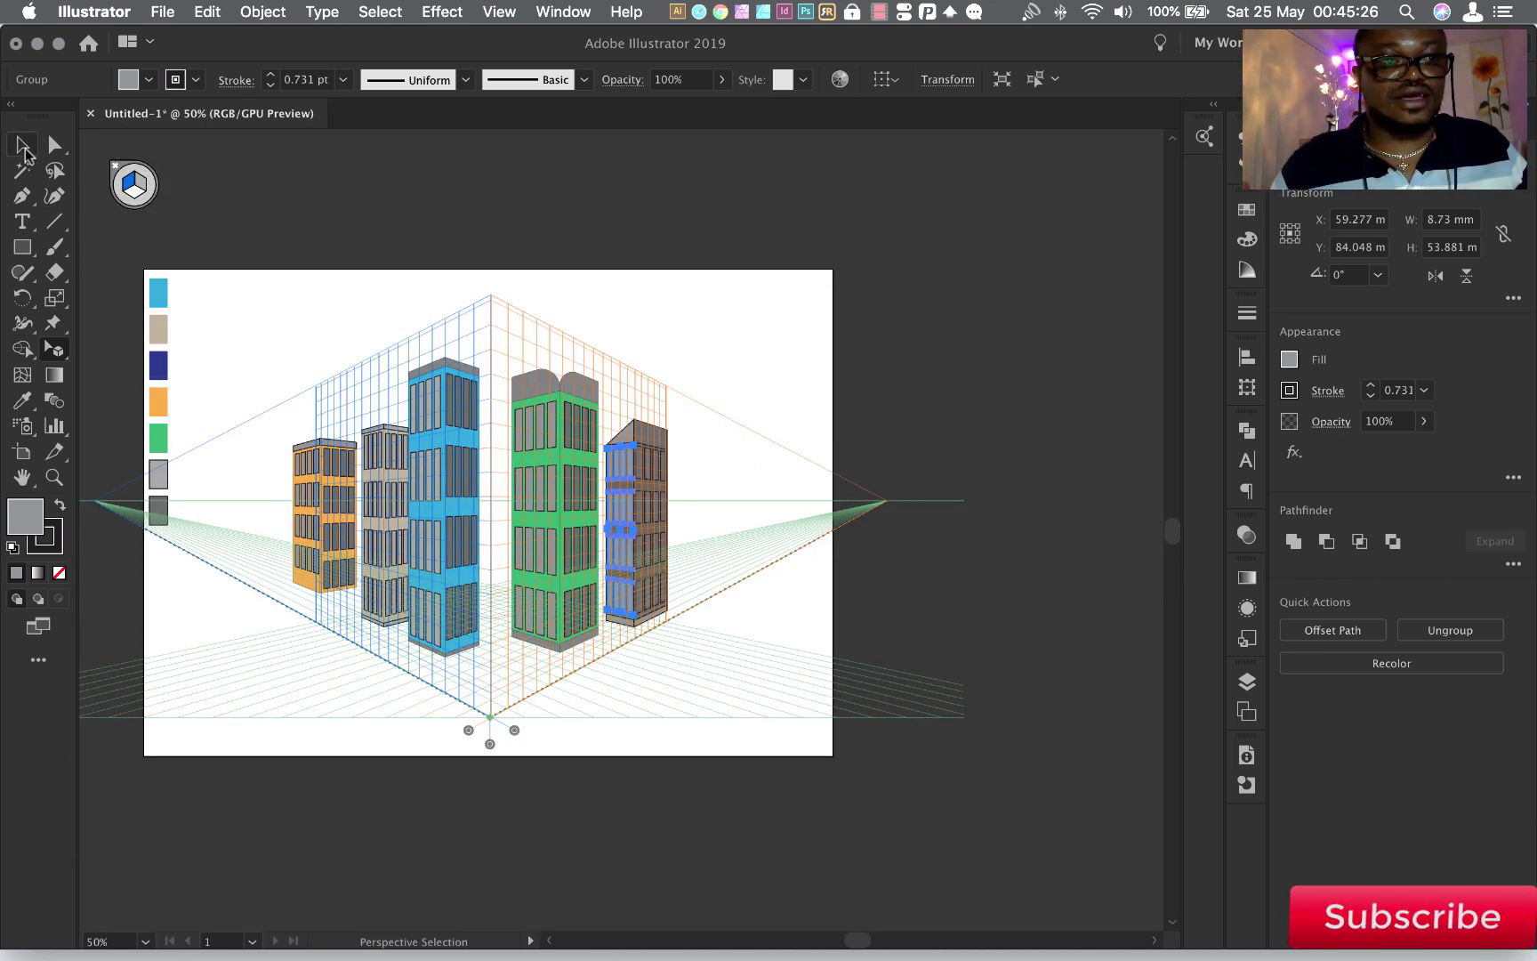
pyautogui.click(731, 331)
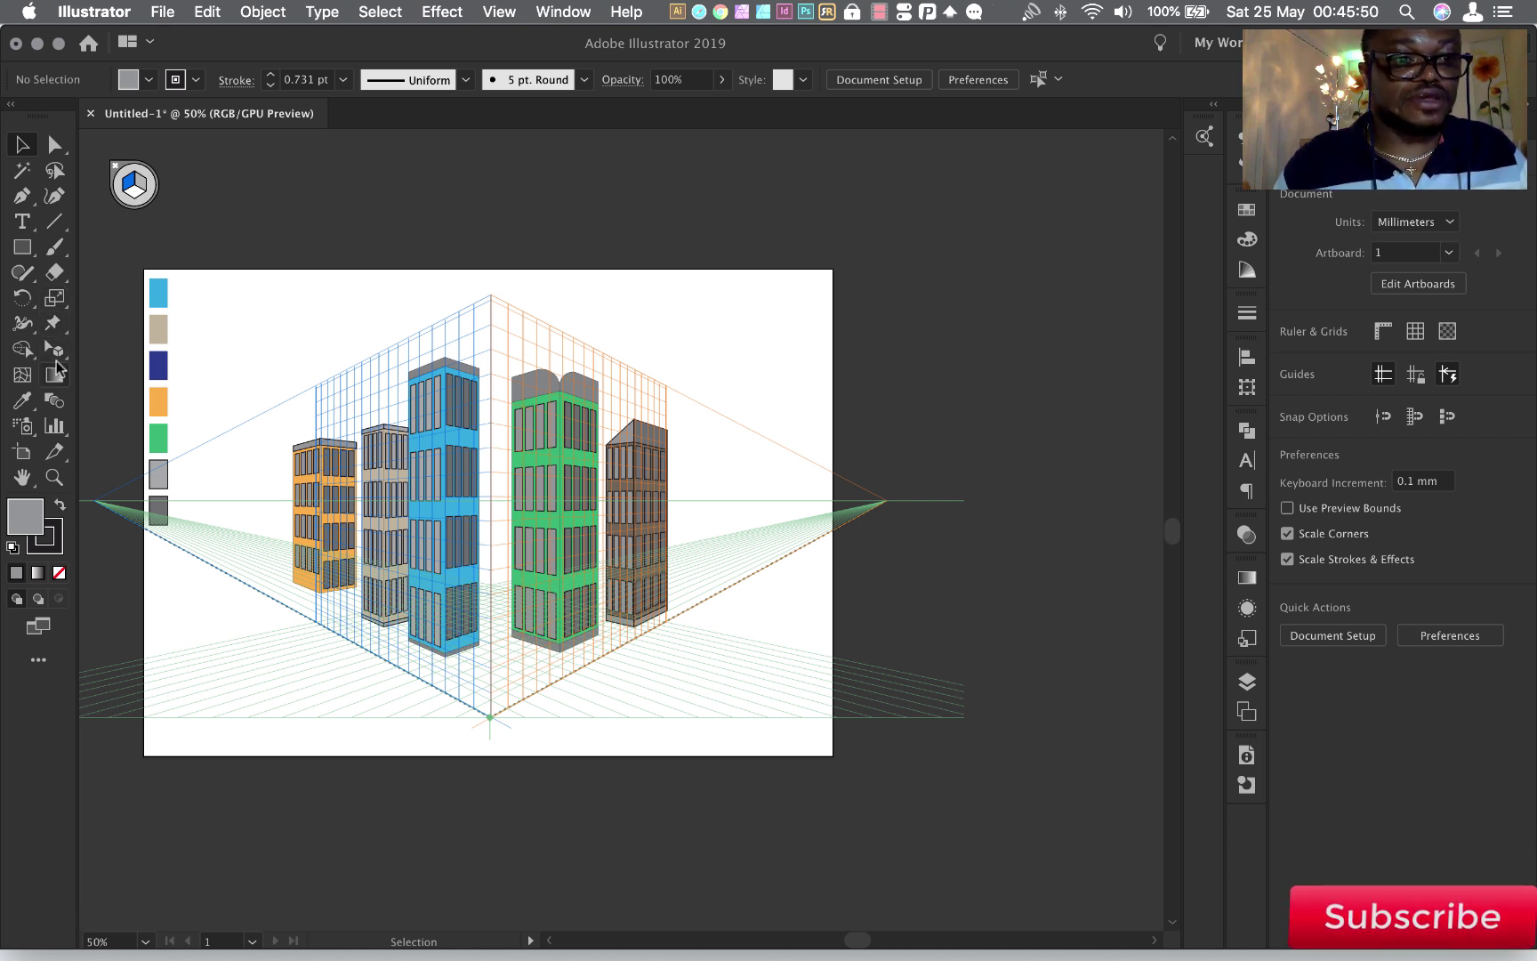
pyautogui.click(54, 350)
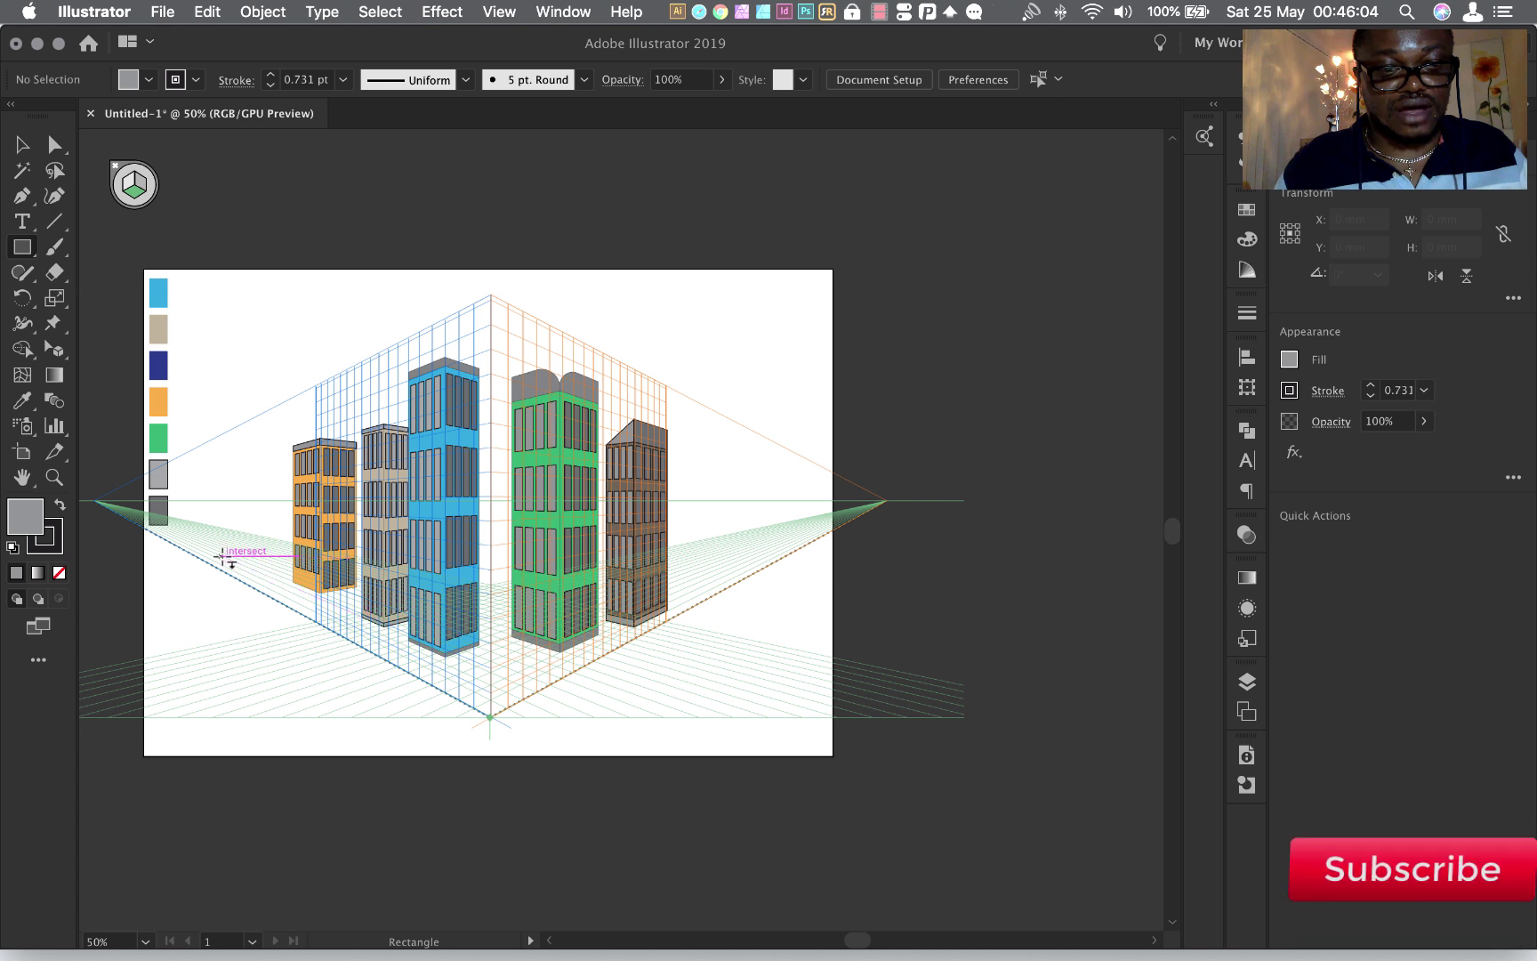
# Draw a road strip on the left ground plane to the front corner, plus a second on the right
pyautogui.moveTo(201, 563); pyautogui.dragTo(487, 685)
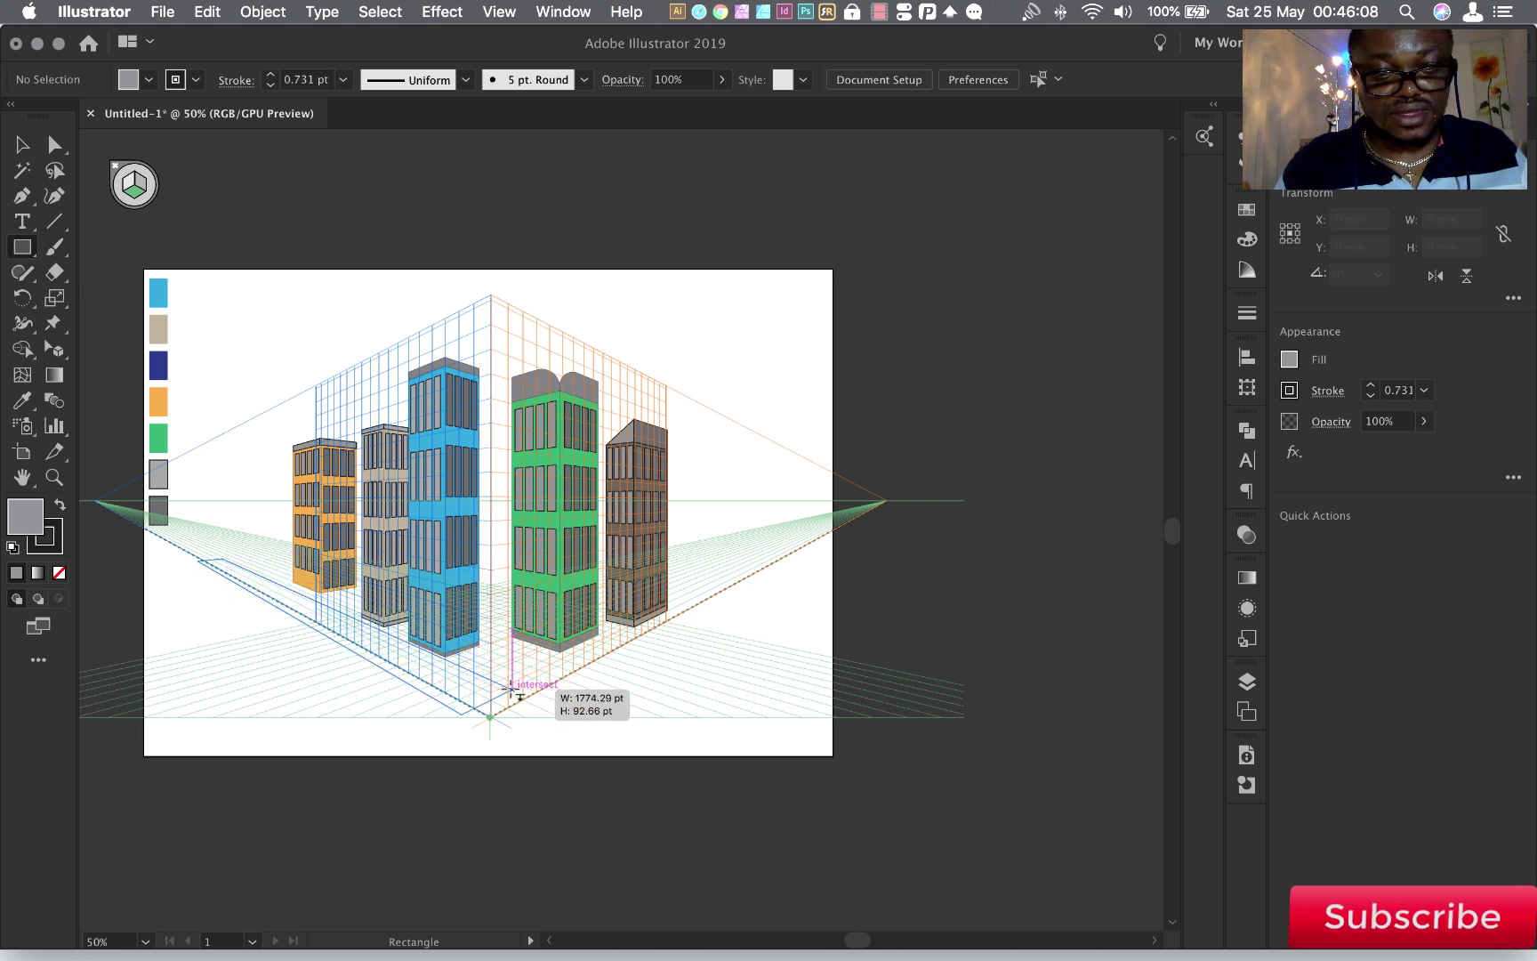
pyautogui.moveTo(488, 685); pyautogui.dragTo(528, 693)
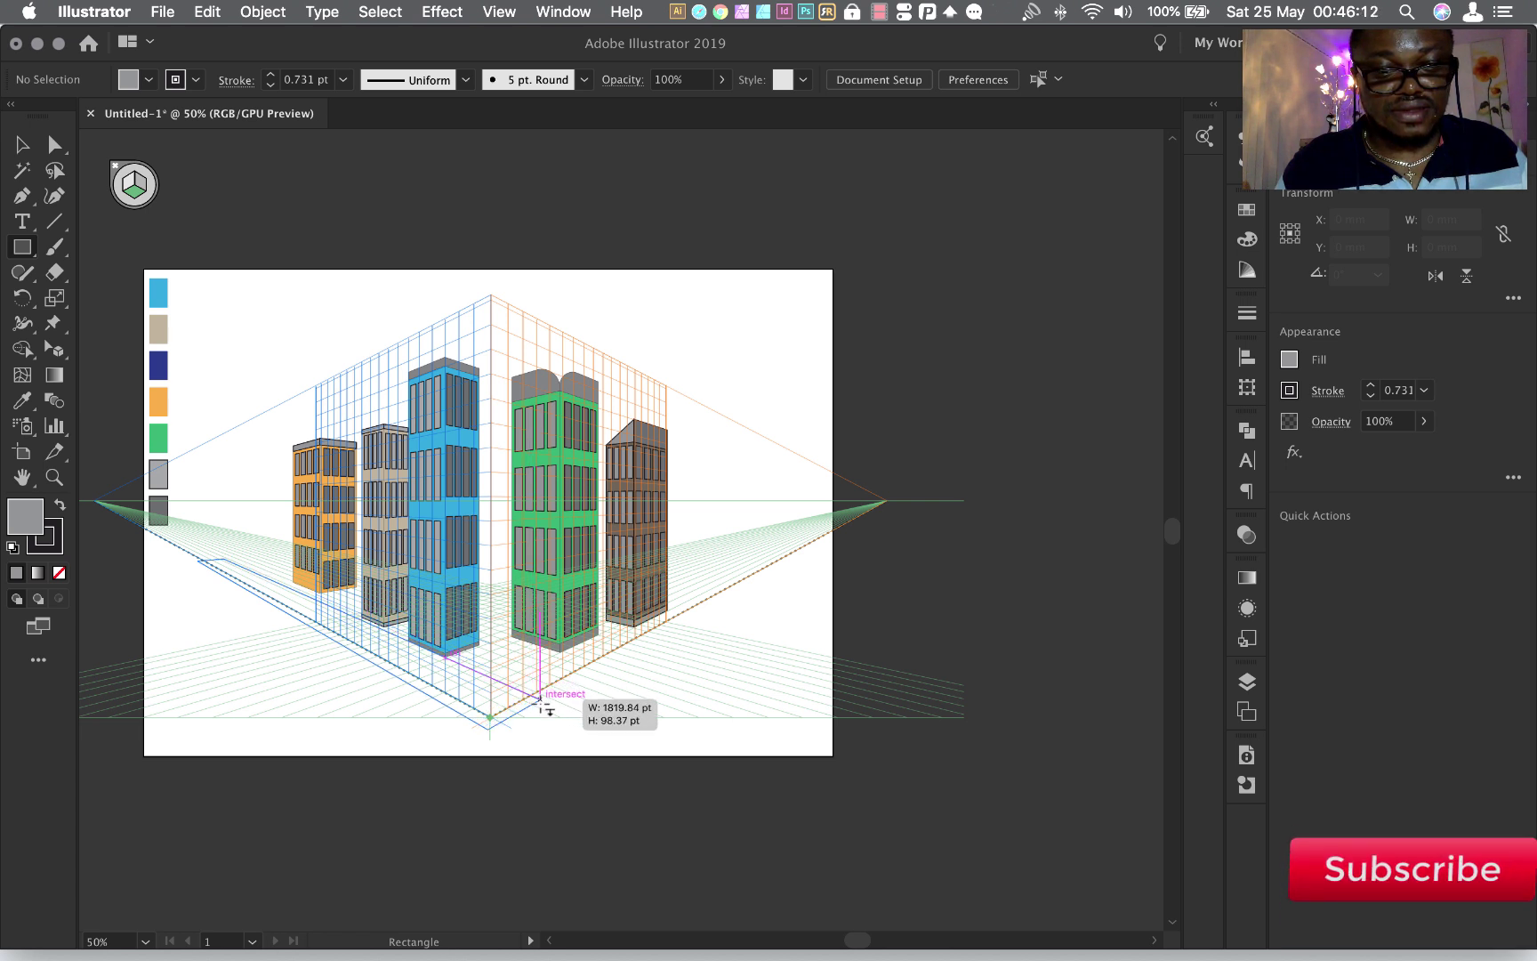
pyautogui.moveTo(543, 703); pyautogui.dragTo(543, 703)
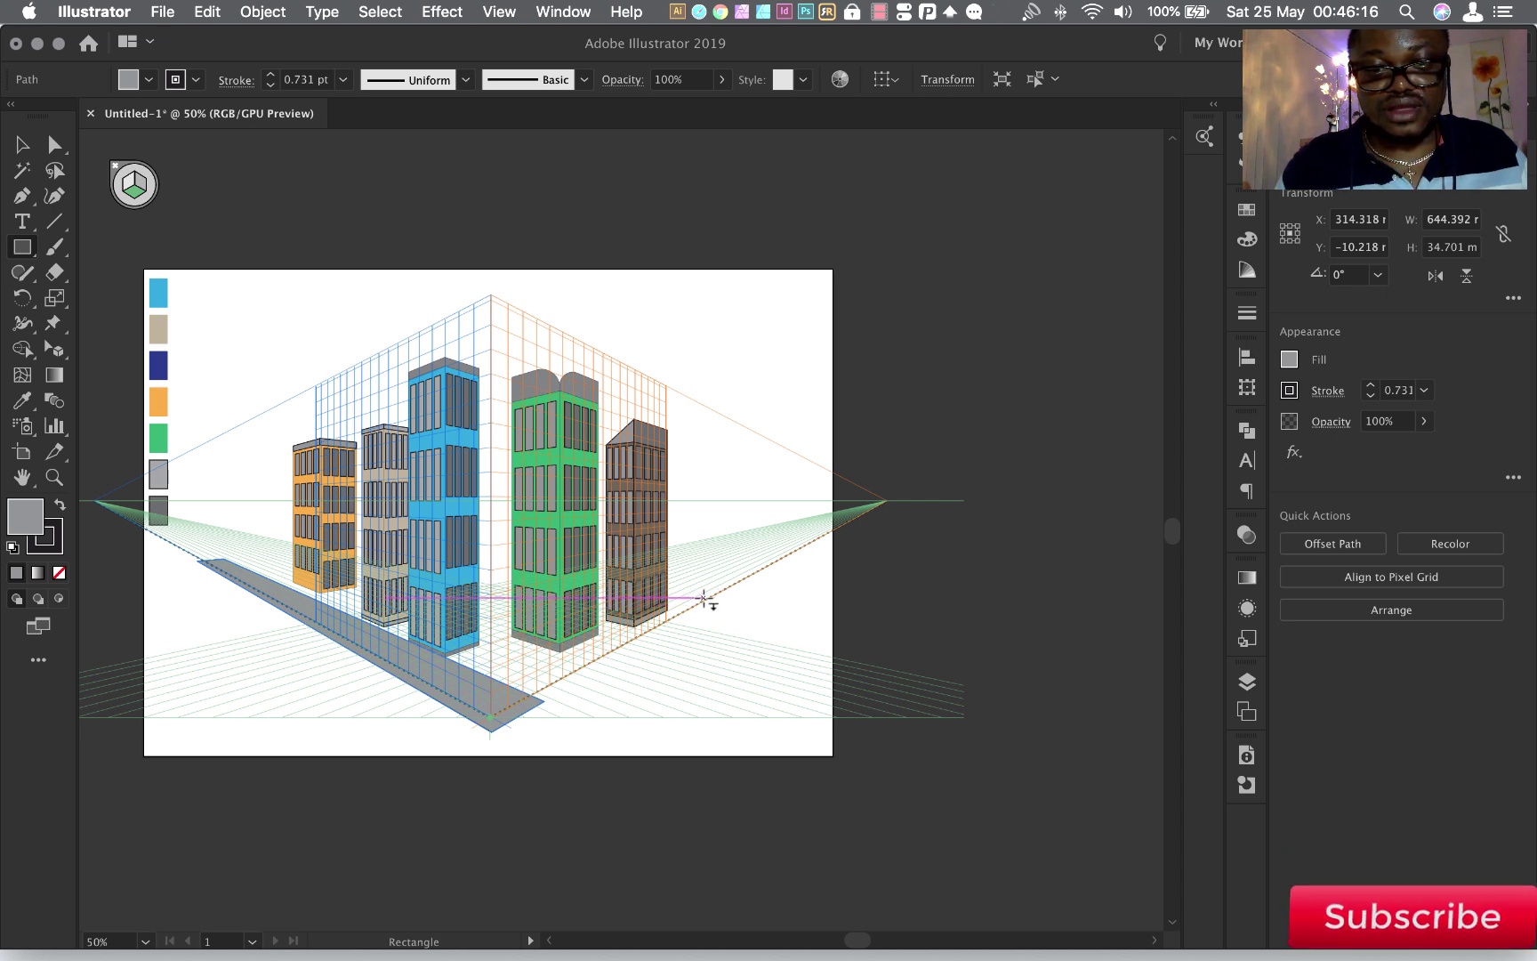
pyautogui.moveTo(705, 597); pyautogui.dragTo(534, 752)
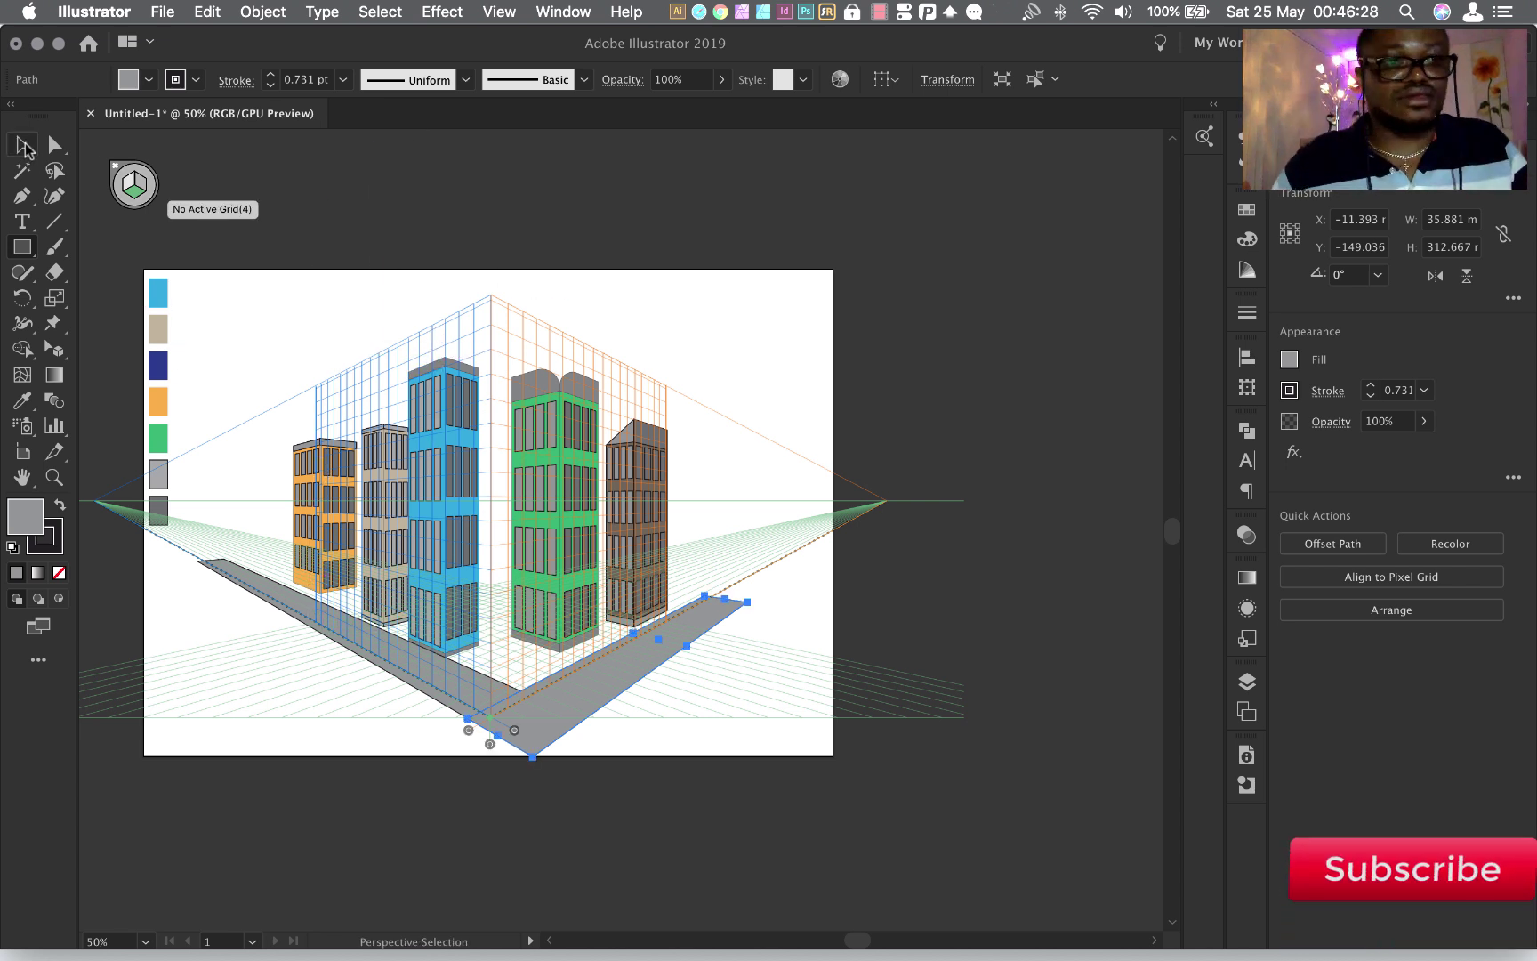
pyautogui.click(23, 145)
# Select the fifth tower's two brown walls and change their fill to red
pyautogui.click(786, 335)
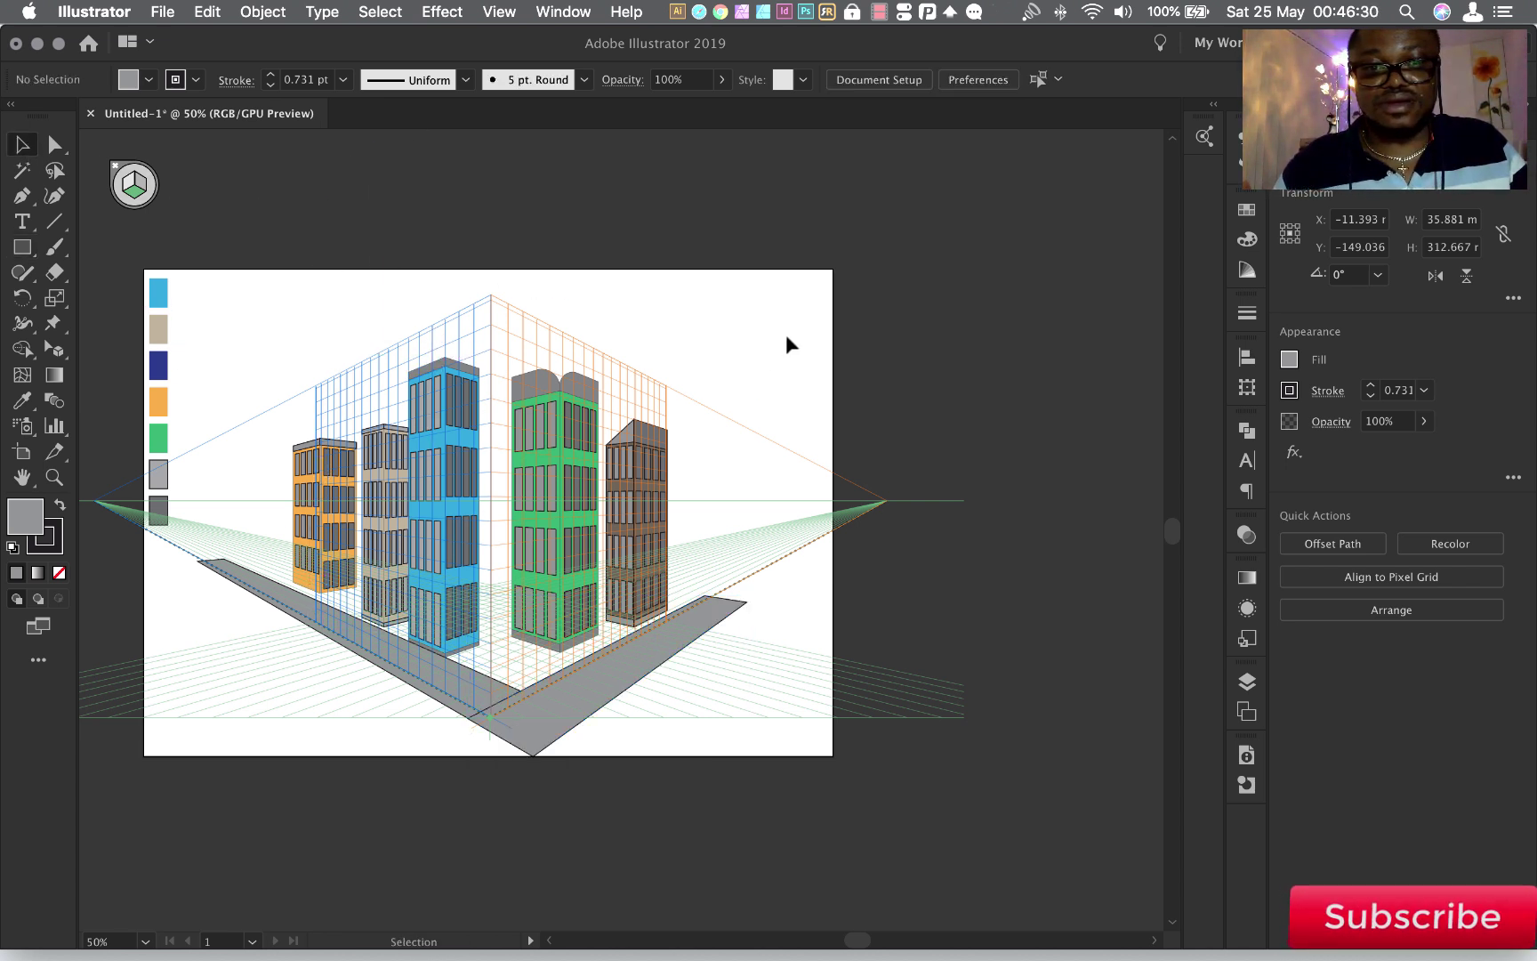
pyautogui.click(53, 478)
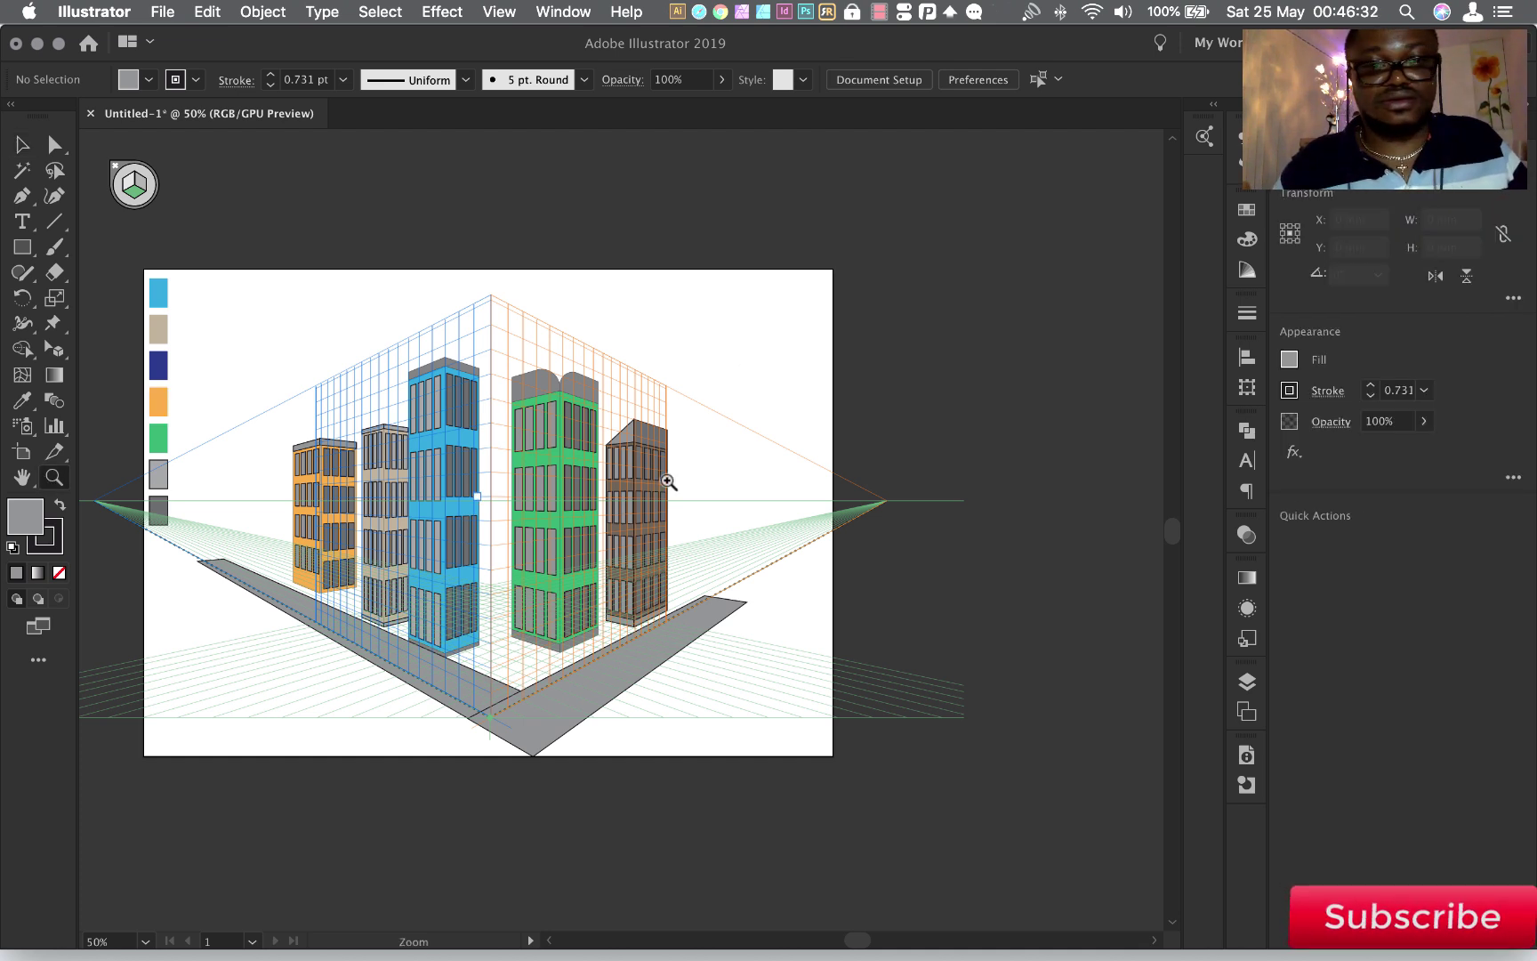
pyautogui.click(707, 629)
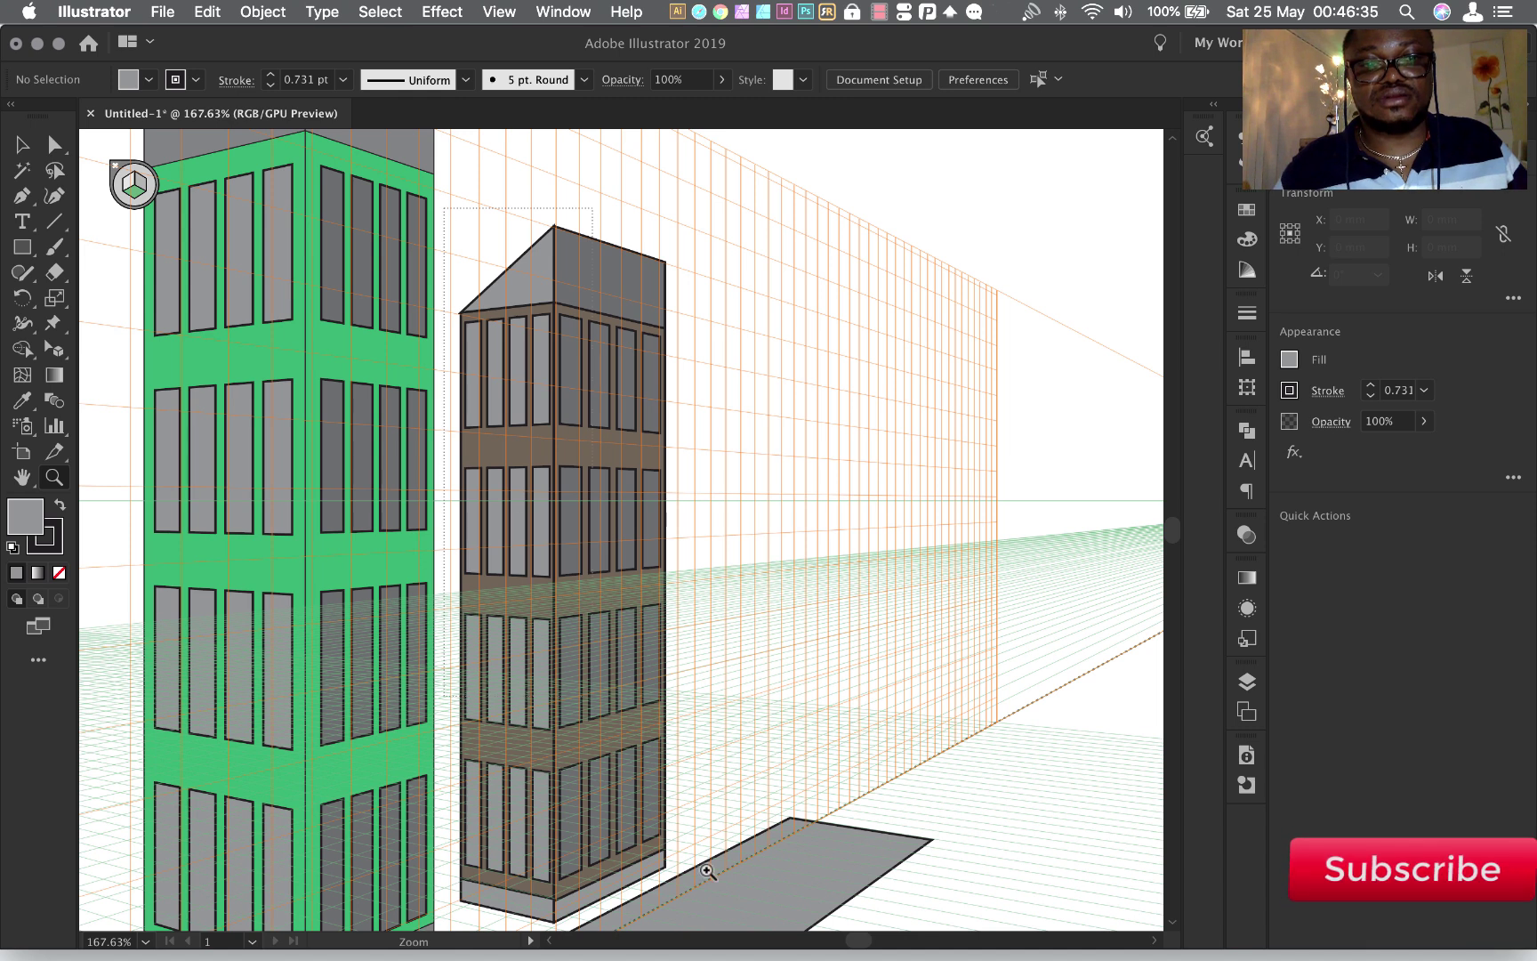
pyautogui.scroll(2, 737, 925)
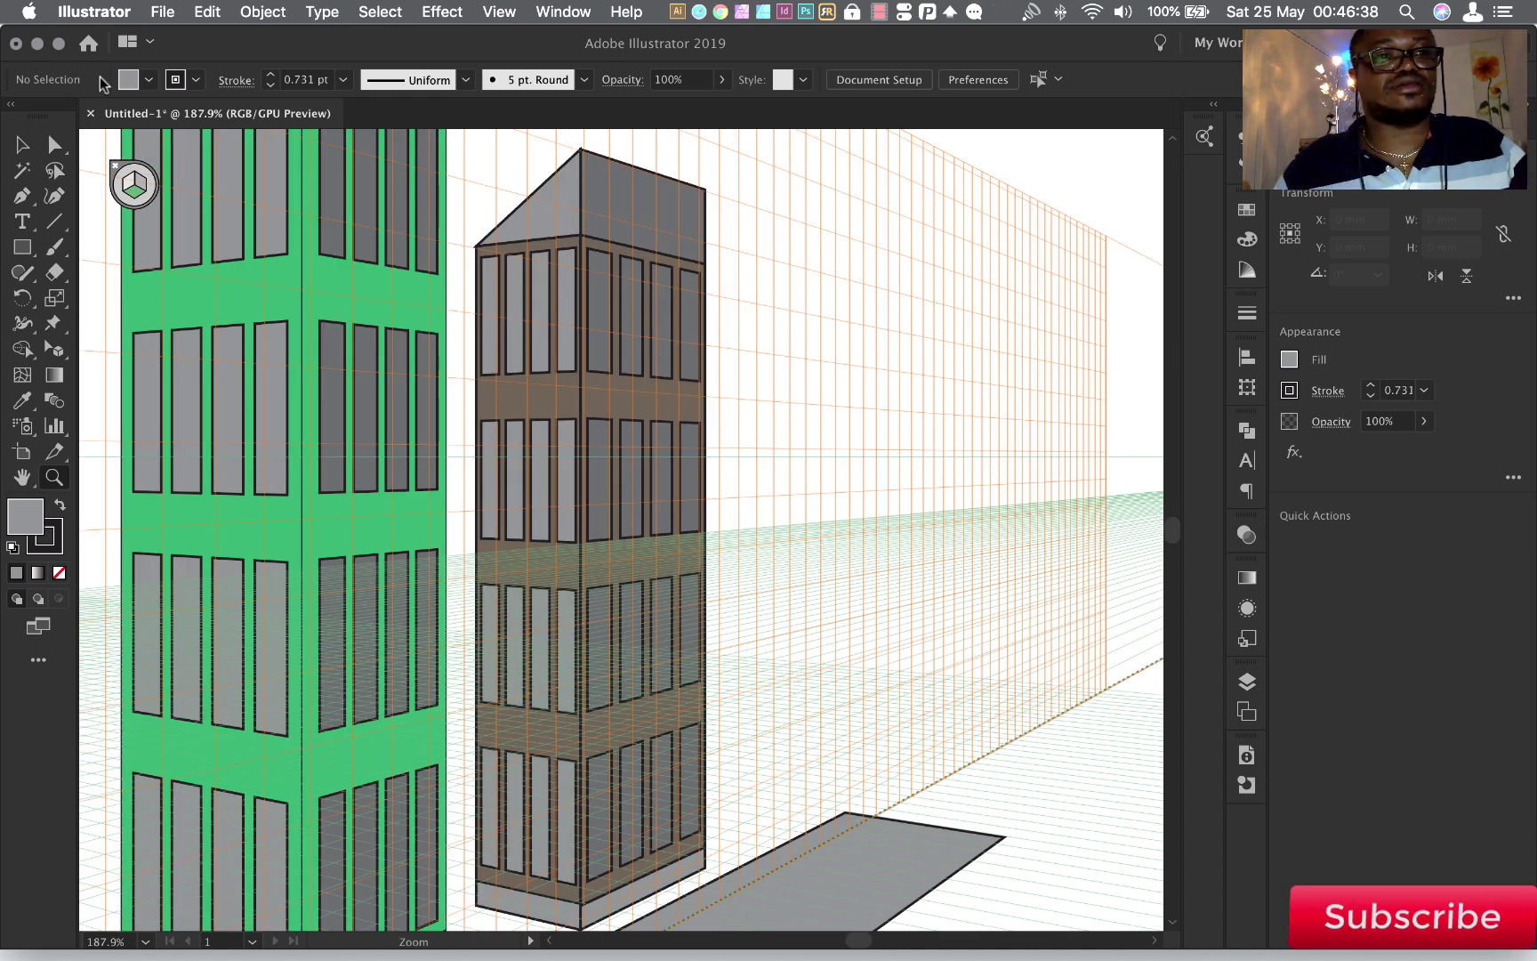
pyautogui.click(32, 145)
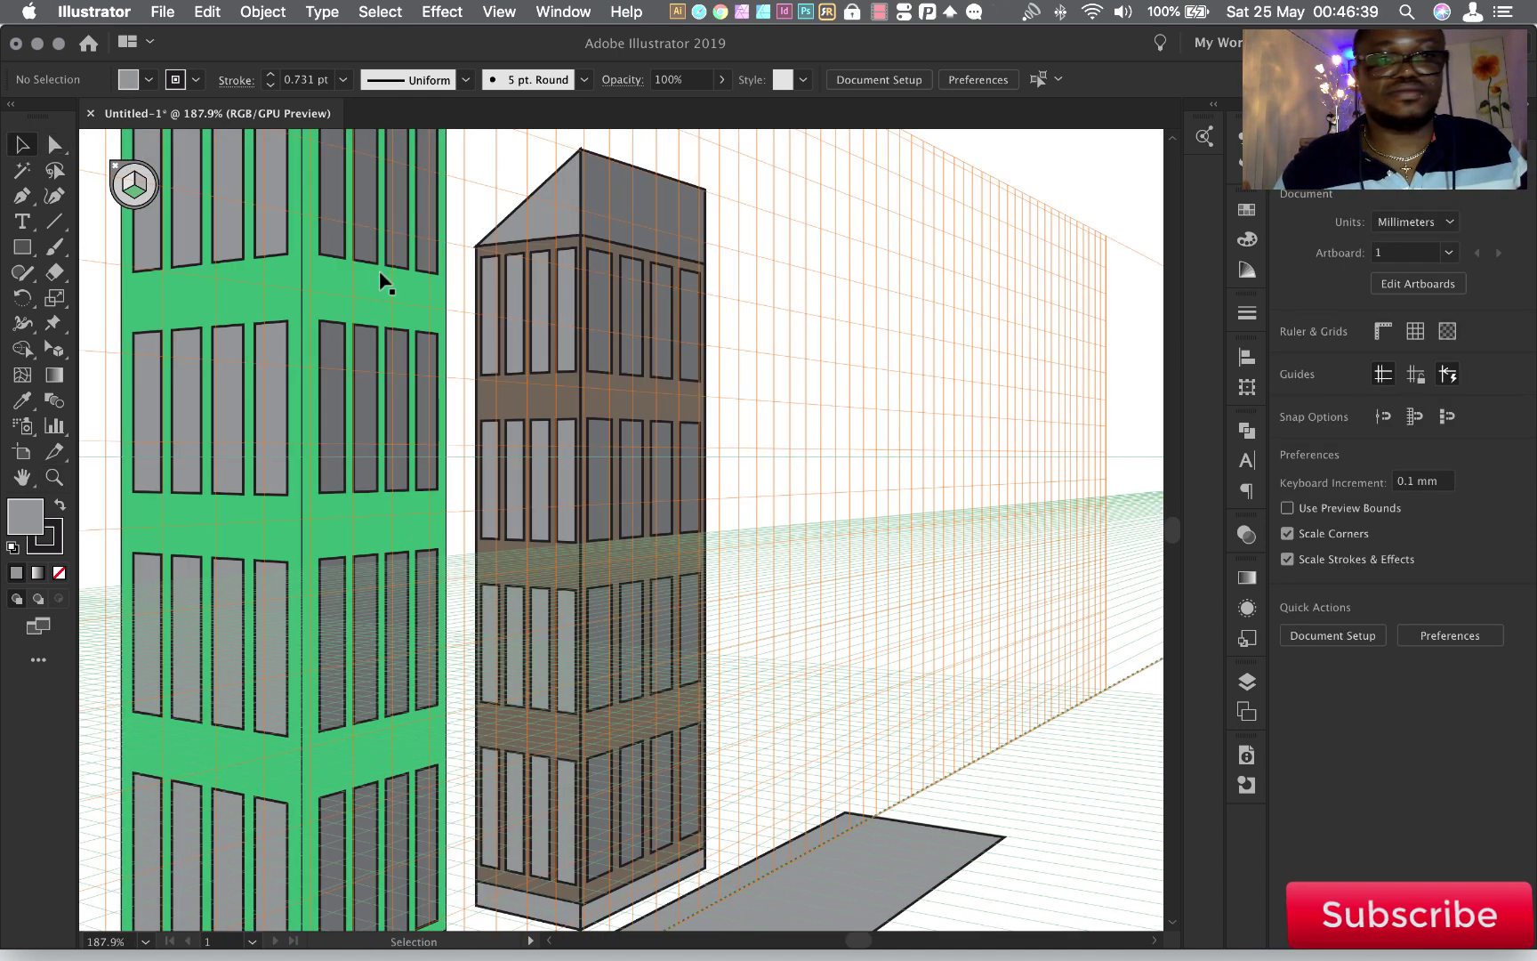
pyautogui.click(554, 246)
pyautogui.click(560, 570)
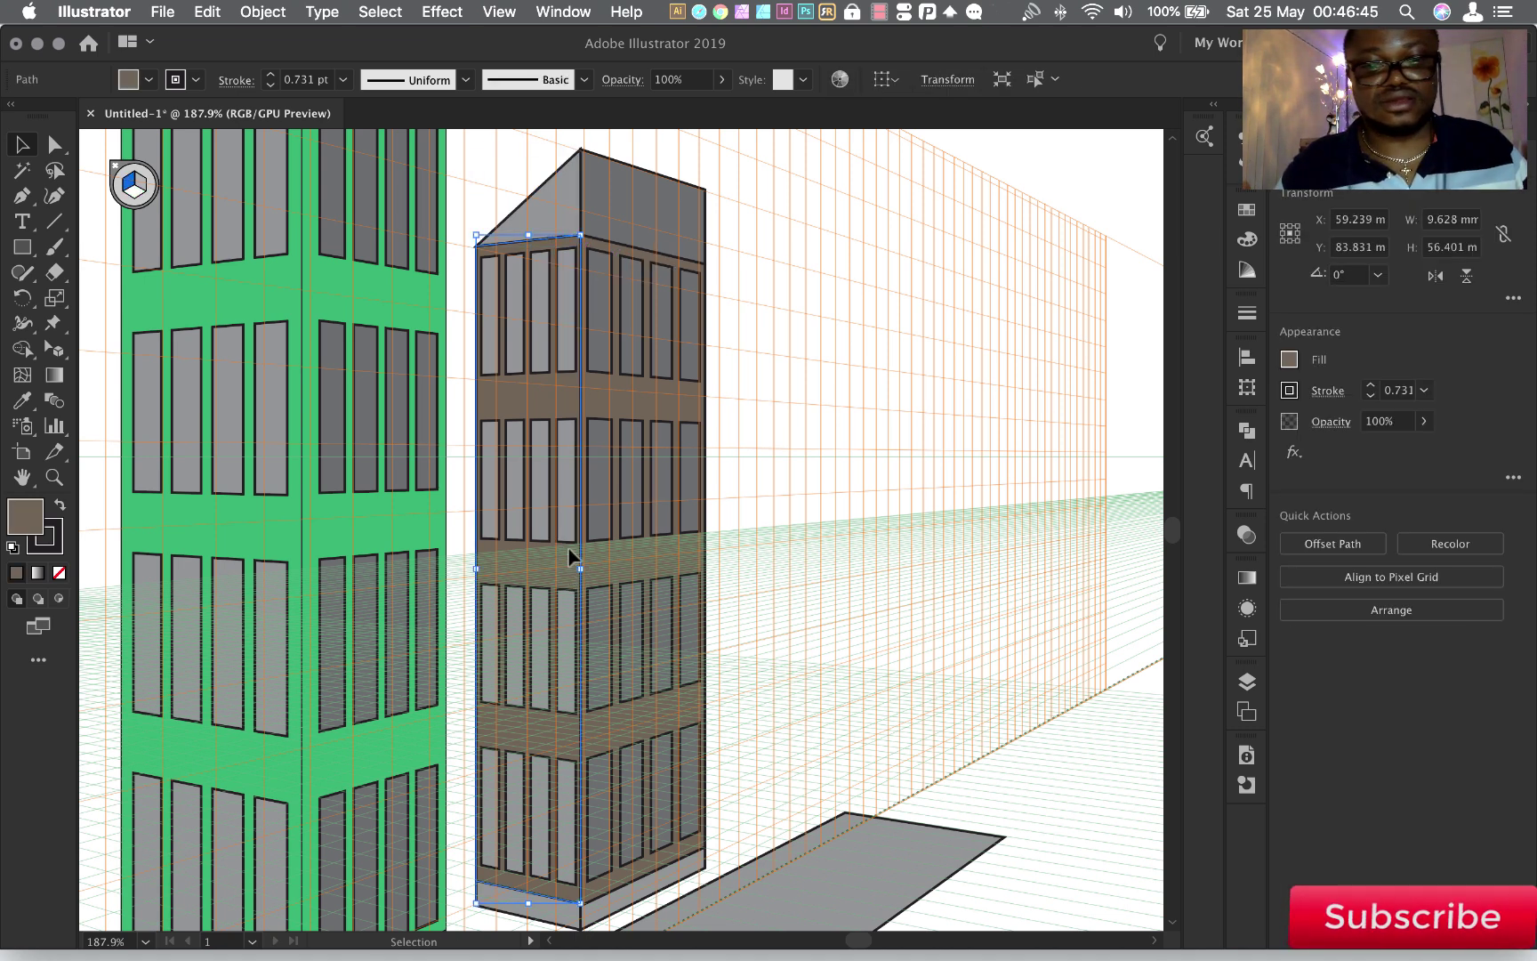
pyautogui.keyDown('shift'); pyautogui.click(600, 560); pyautogui.keyUp('shift')
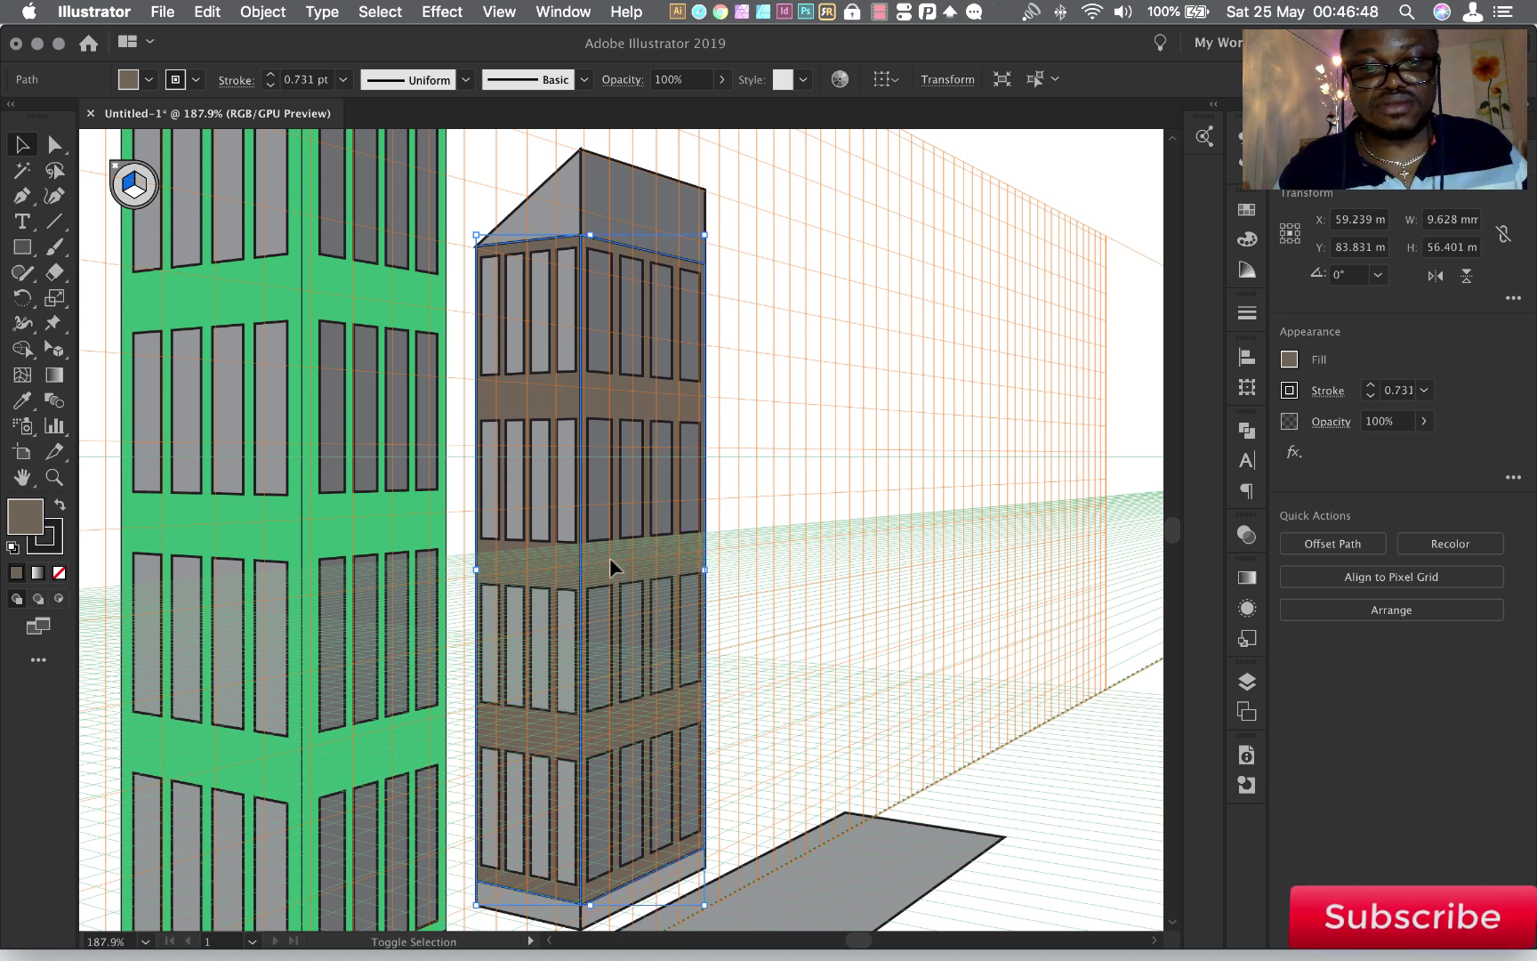
pyautogui.click(149, 80)
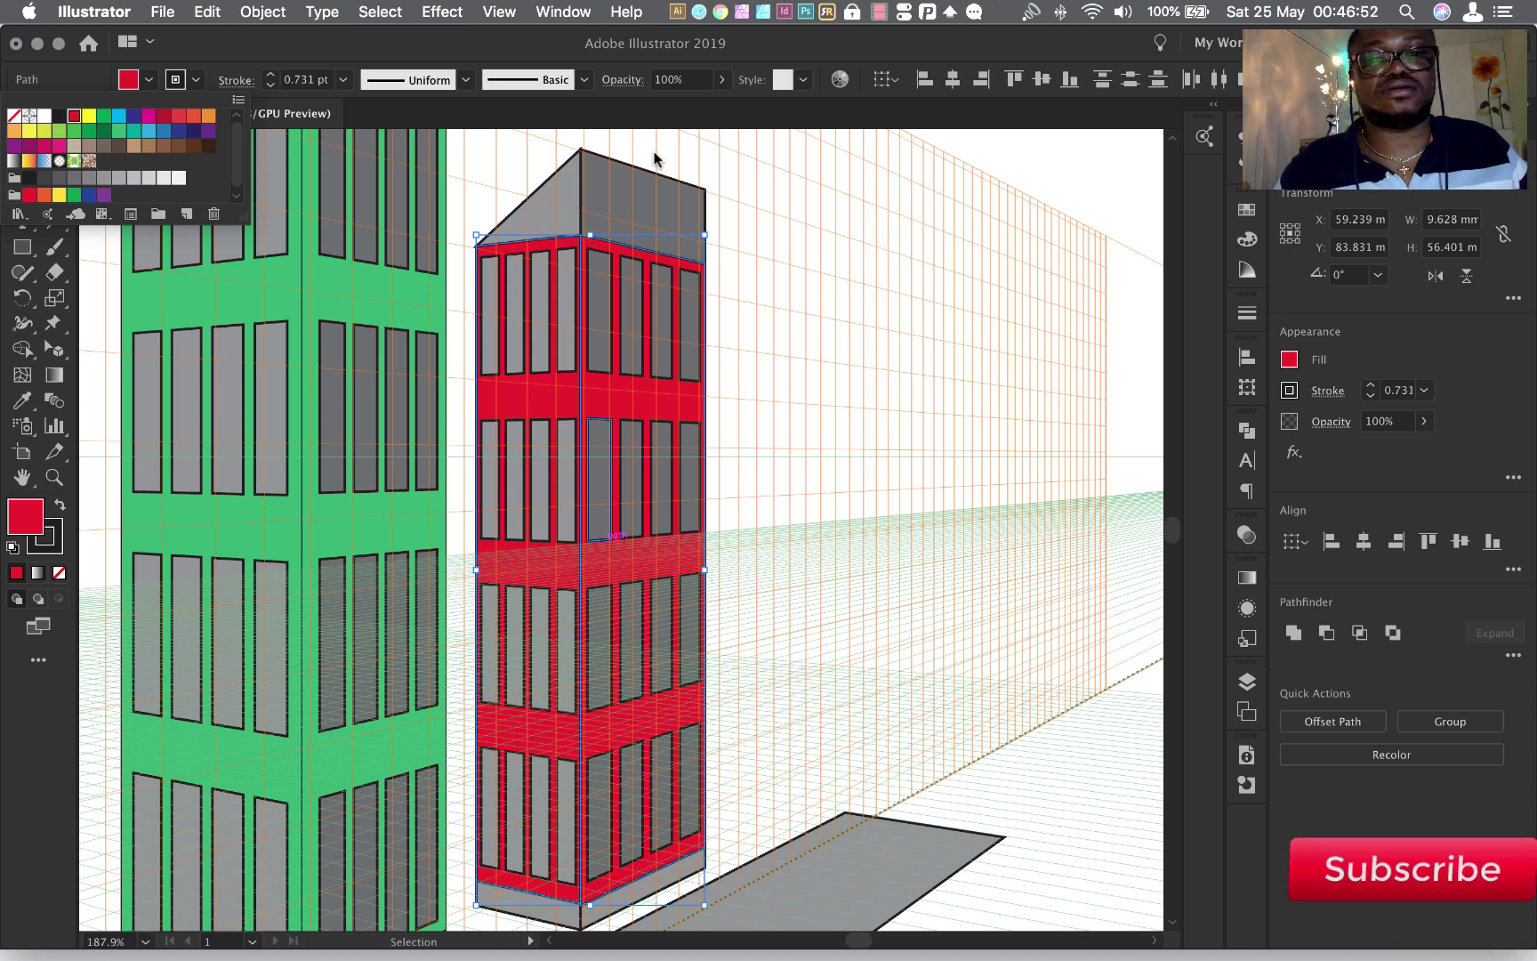
pyautogui.press('Escape')
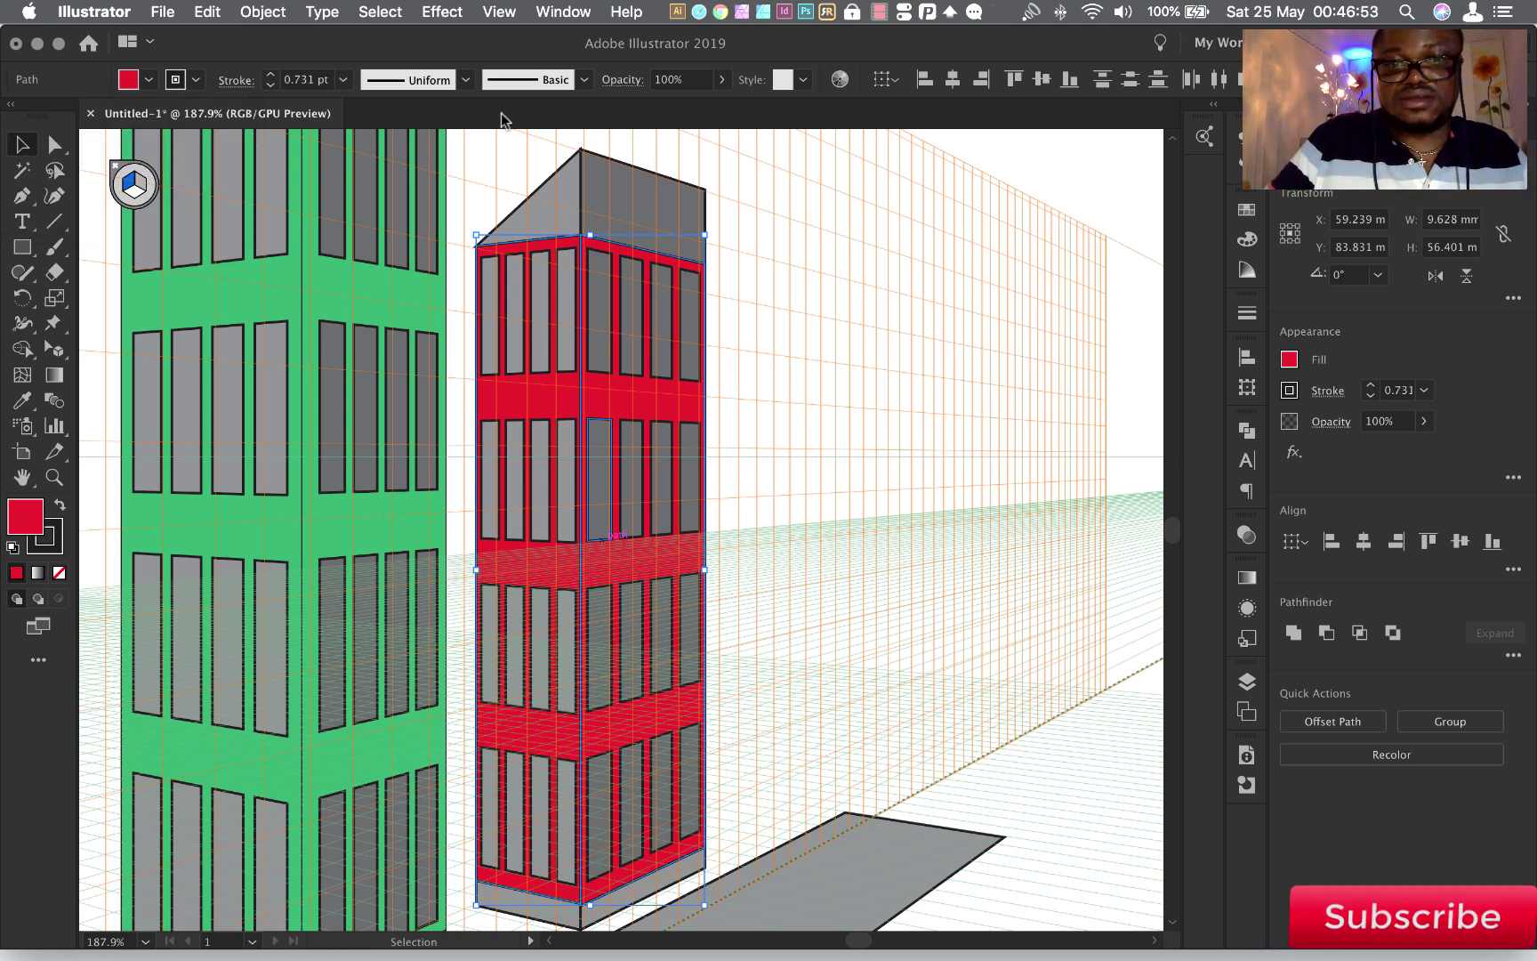
pyautogui.press('super+minus')
pyautogui.press('super+minus')
pyautogui.press('super+minus')
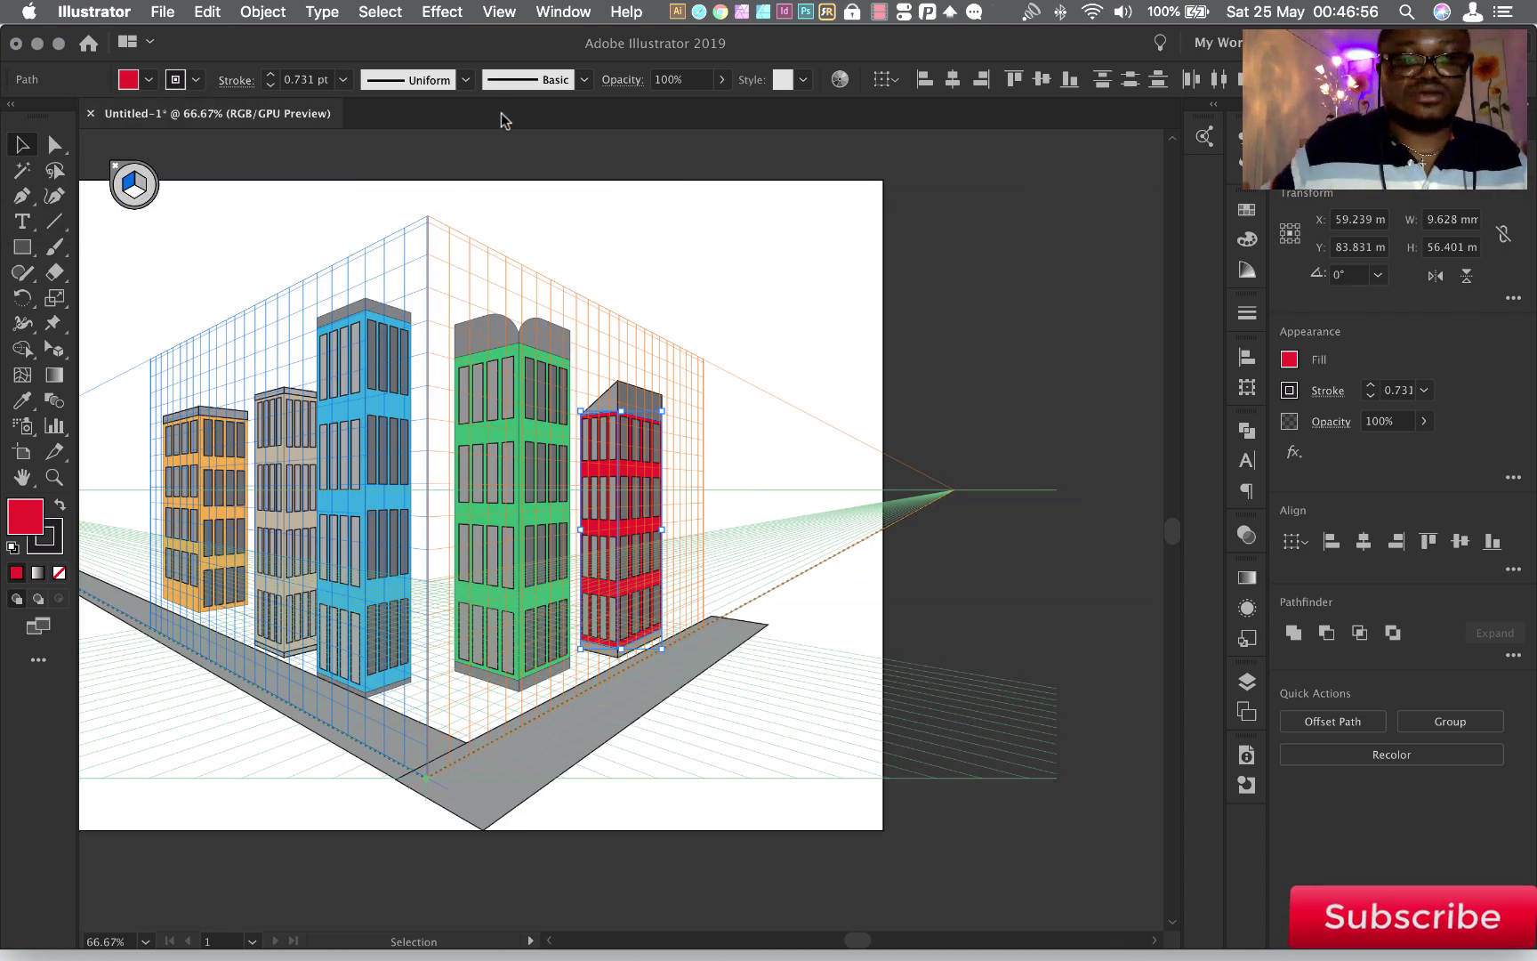
pyautogui.click(685, 414)
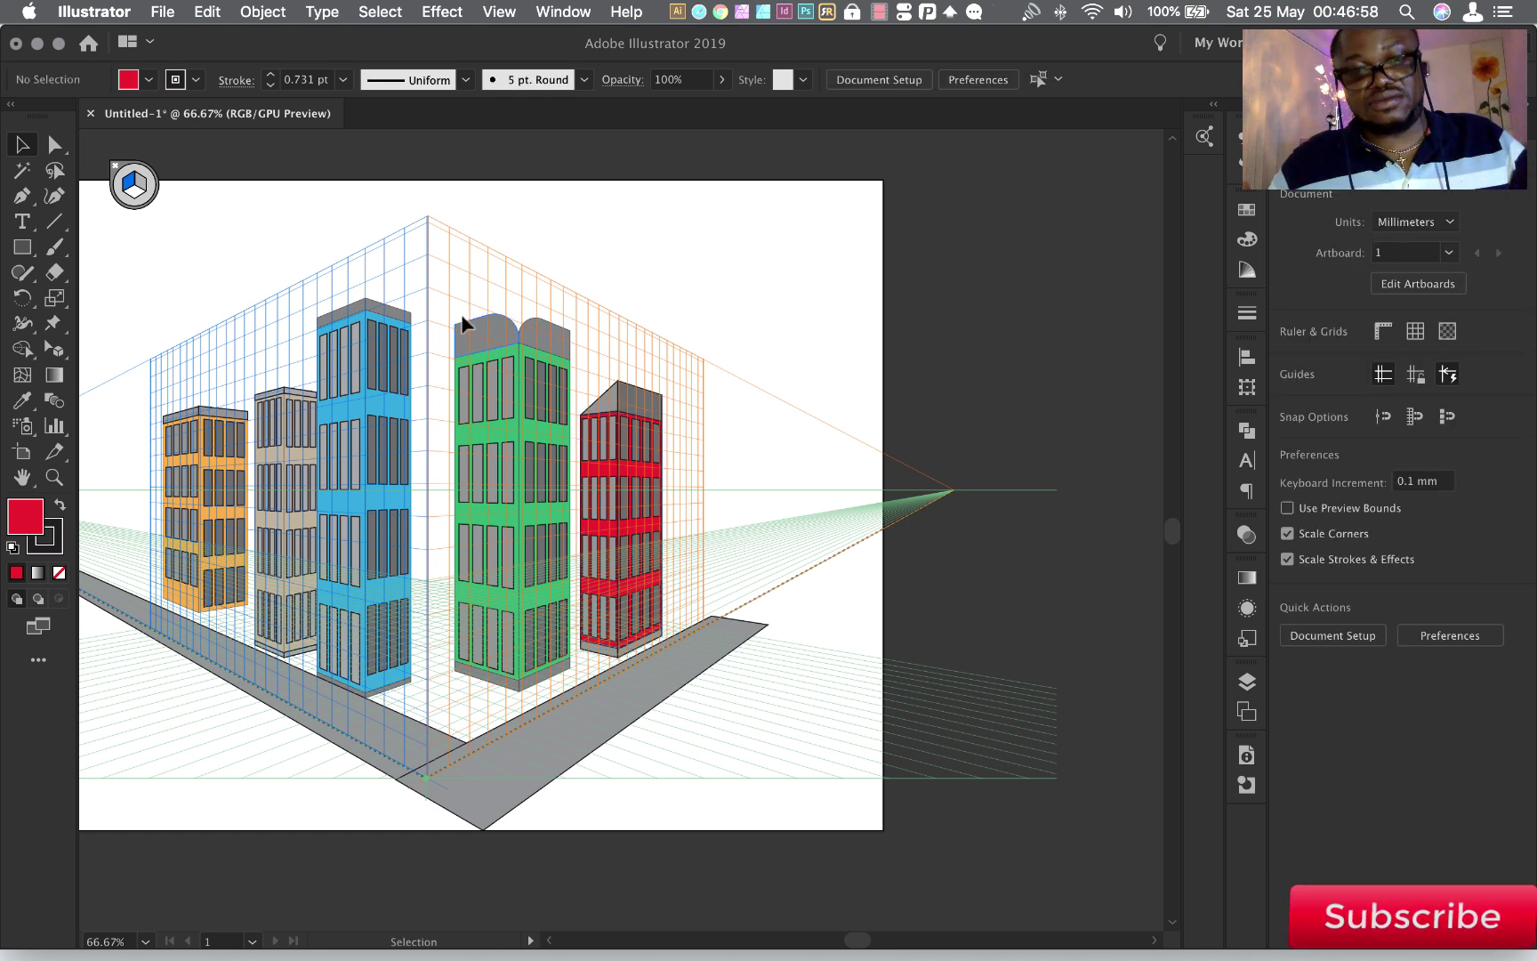
# Open the Nature library from Window > Symbol Libraries
pyautogui.hscroll(-5, 439, 457)
pyautogui.scroll(-3, 622, 401)
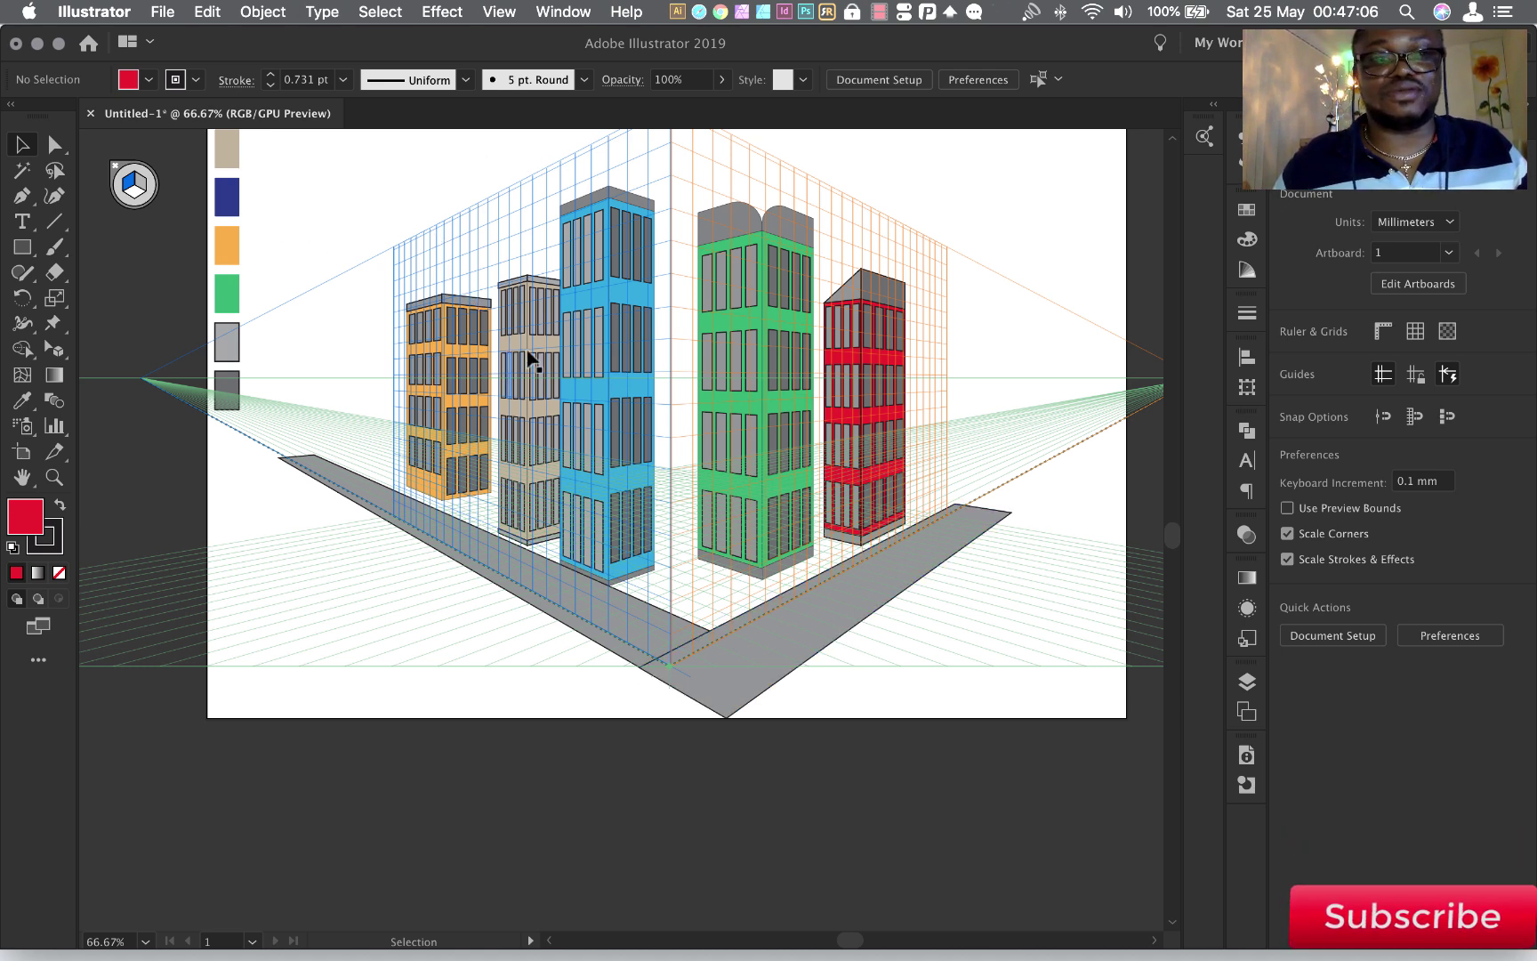
pyautogui.scroll(5, 549, 335)
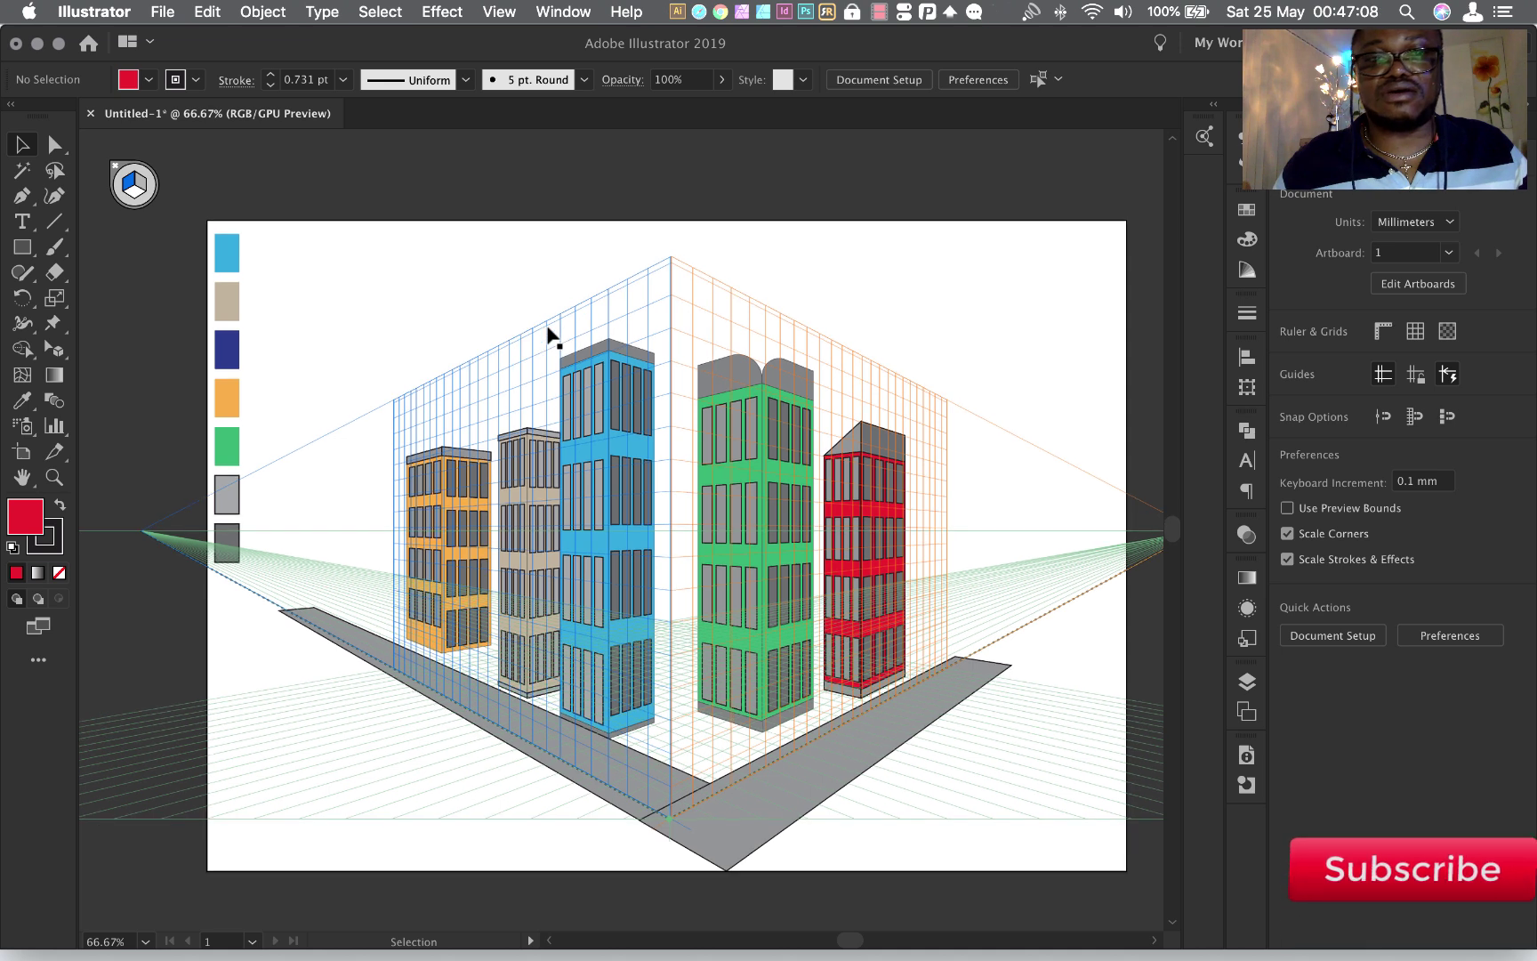
pyautogui.scroll(-1, 548, 336)
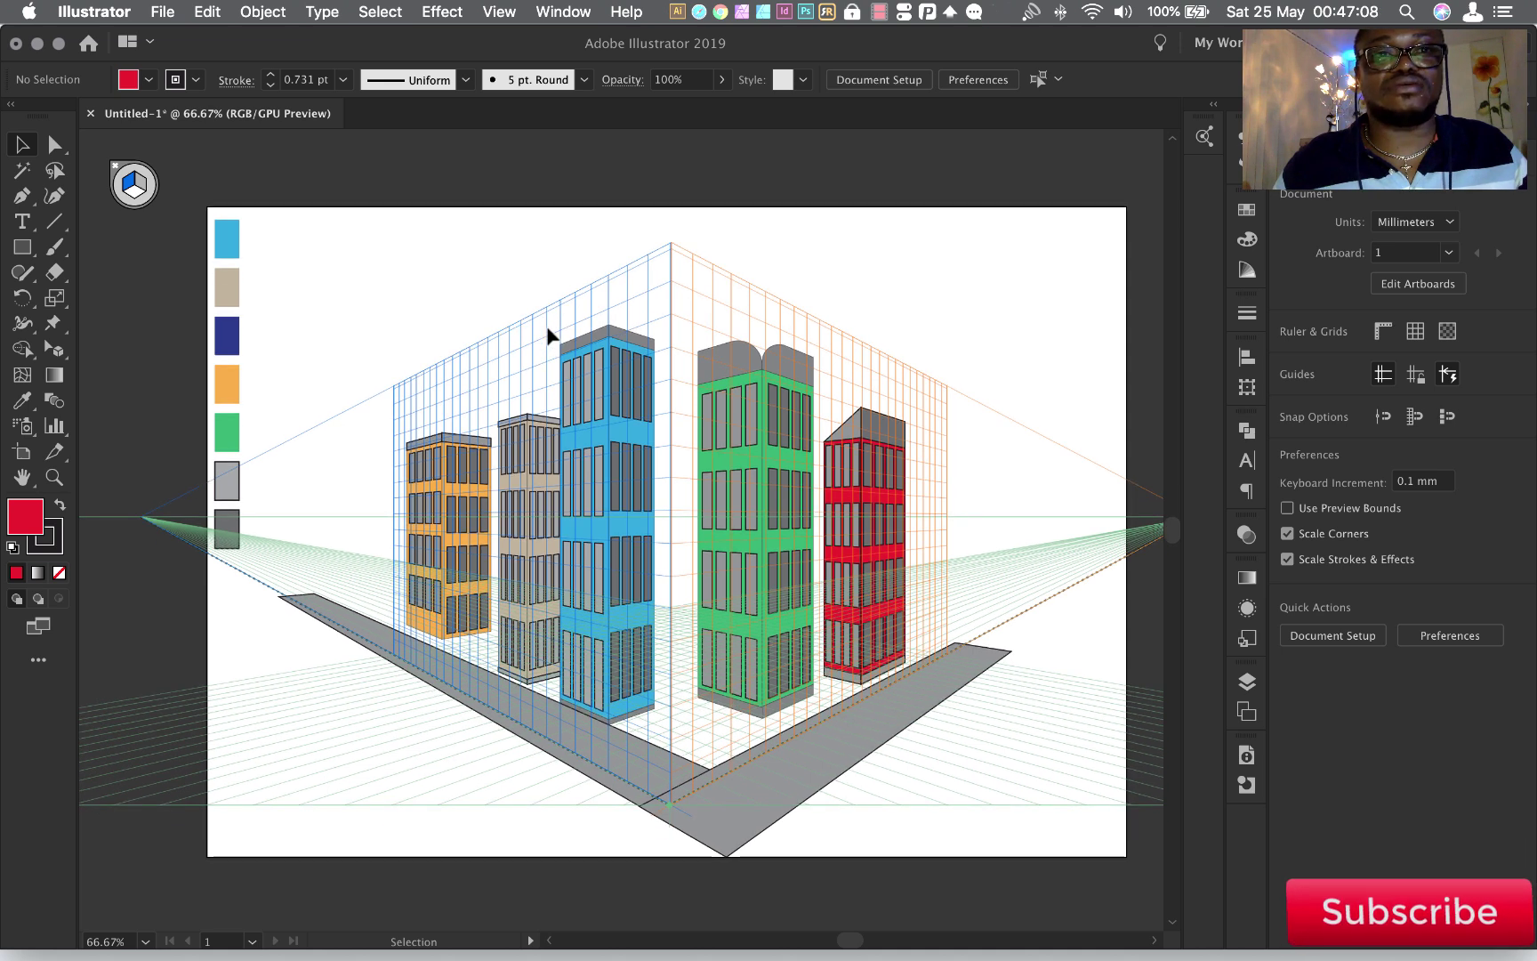
pyautogui.click(560, 12)
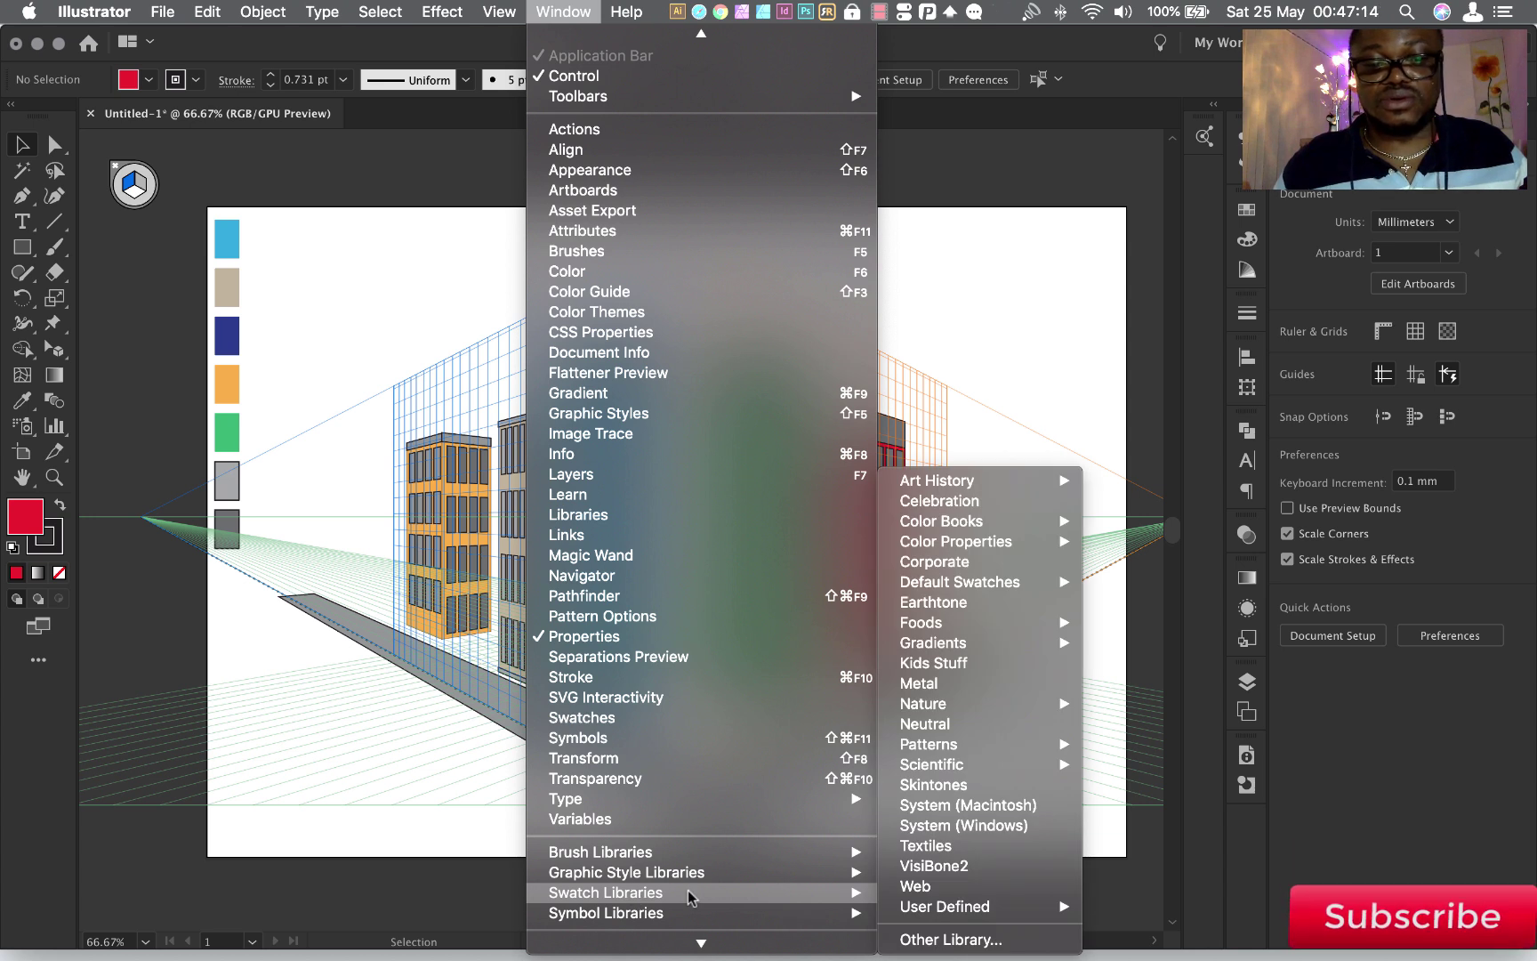
pyautogui.moveTo(607, 913)
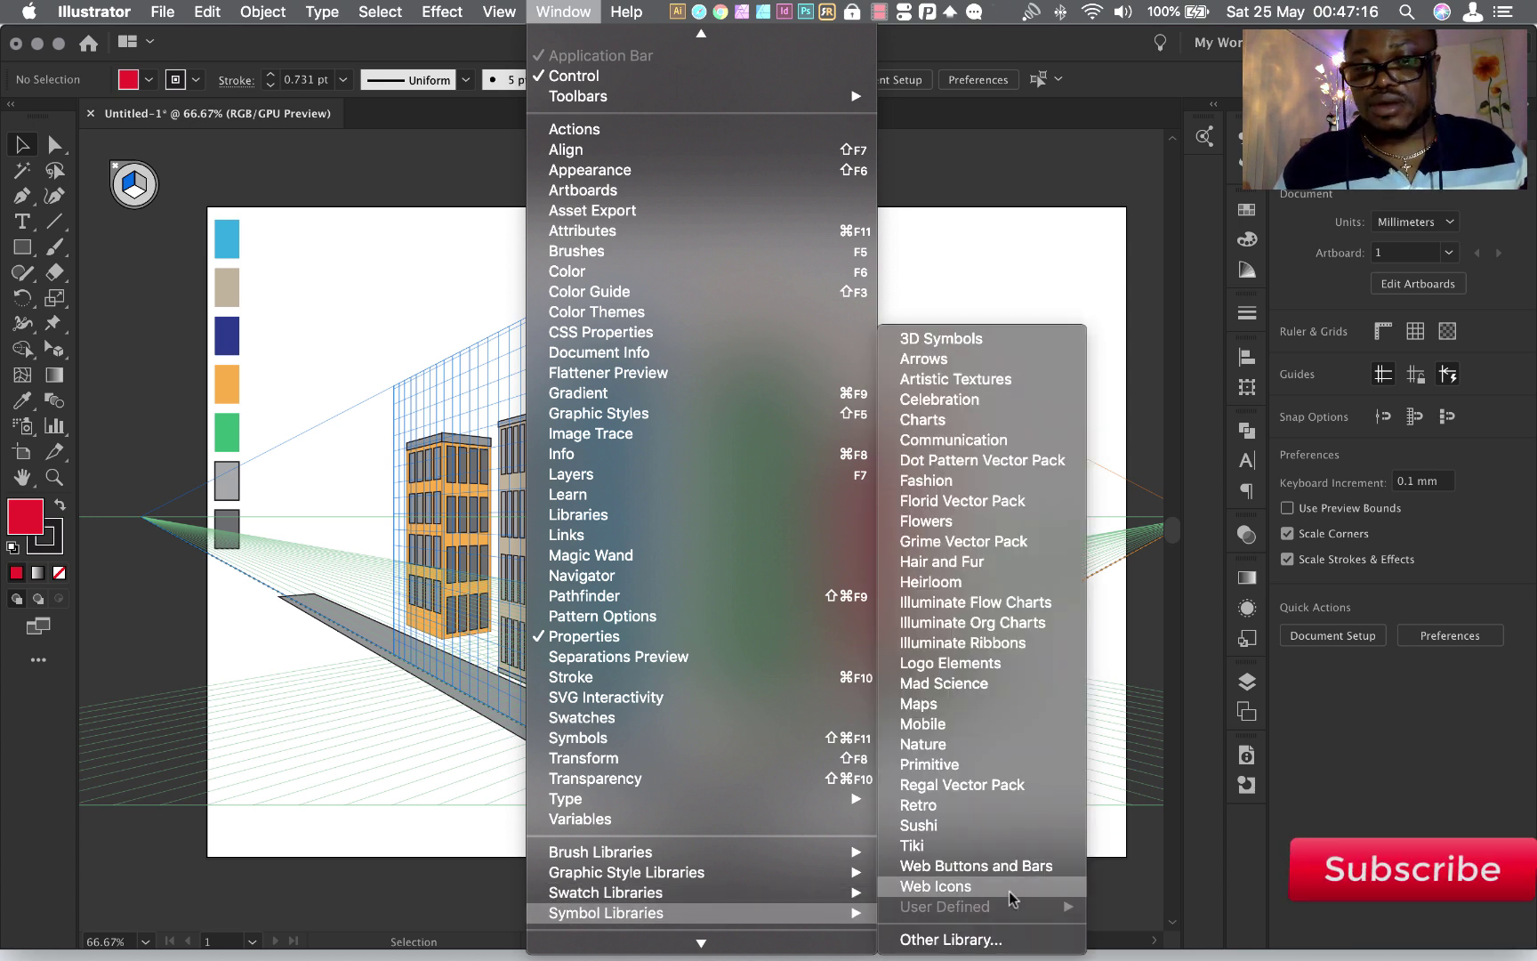
pyautogui.click(945, 746)
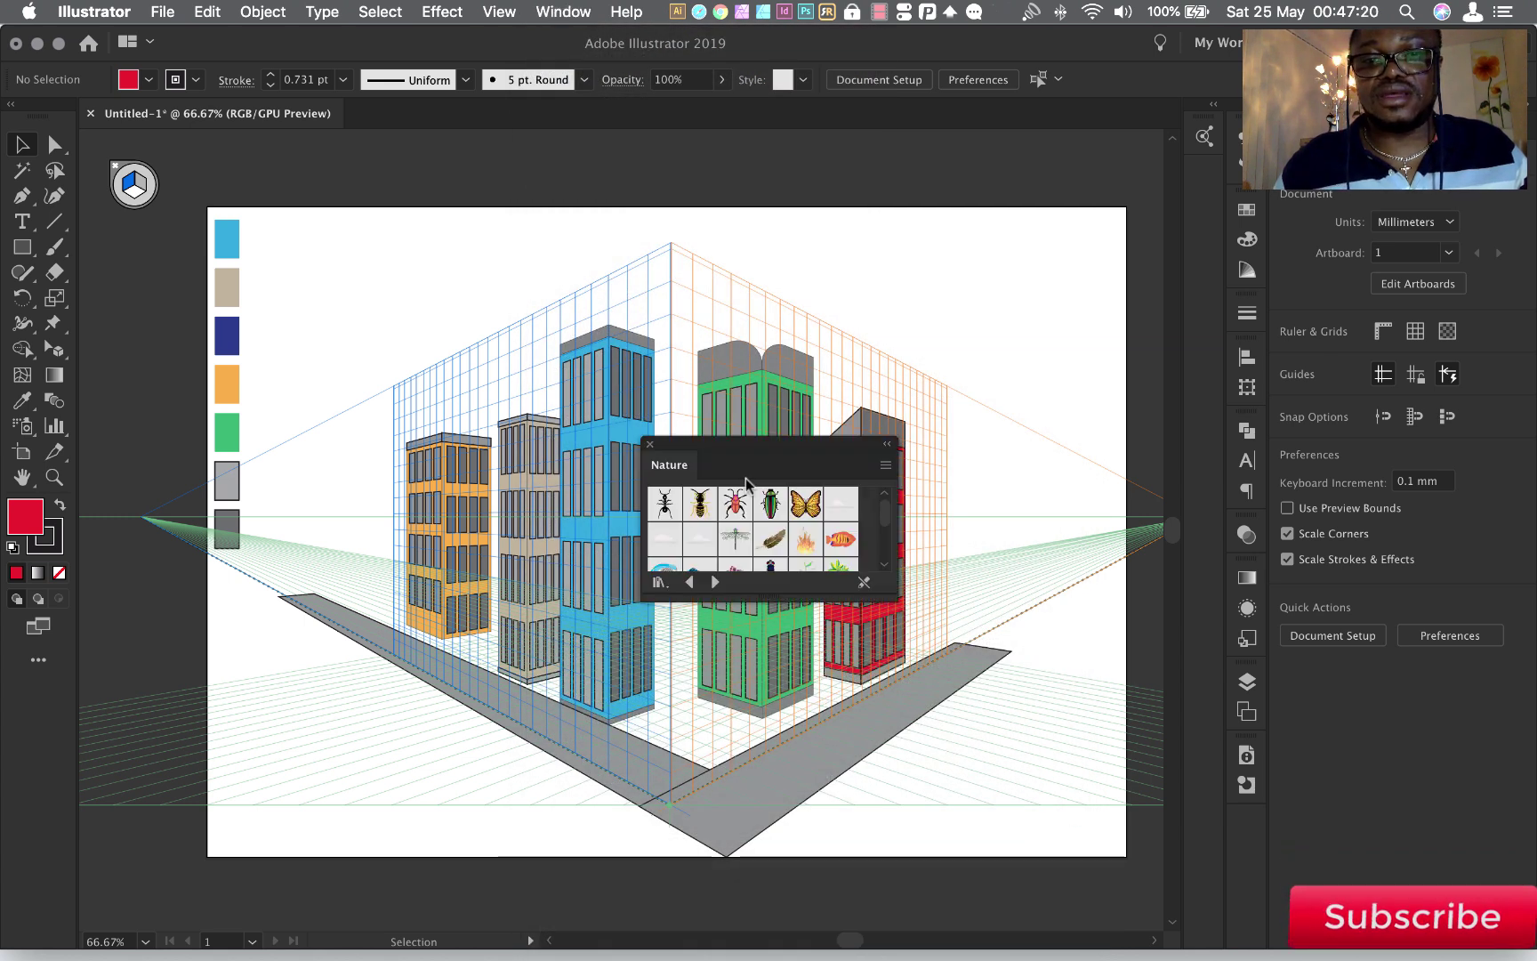
# Enlarge the Nature library and place a smaller Trees 1 pine at the far end of the left road
pyautogui.moveTo(757, 442); pyautogui.dragTo(1093, 167)
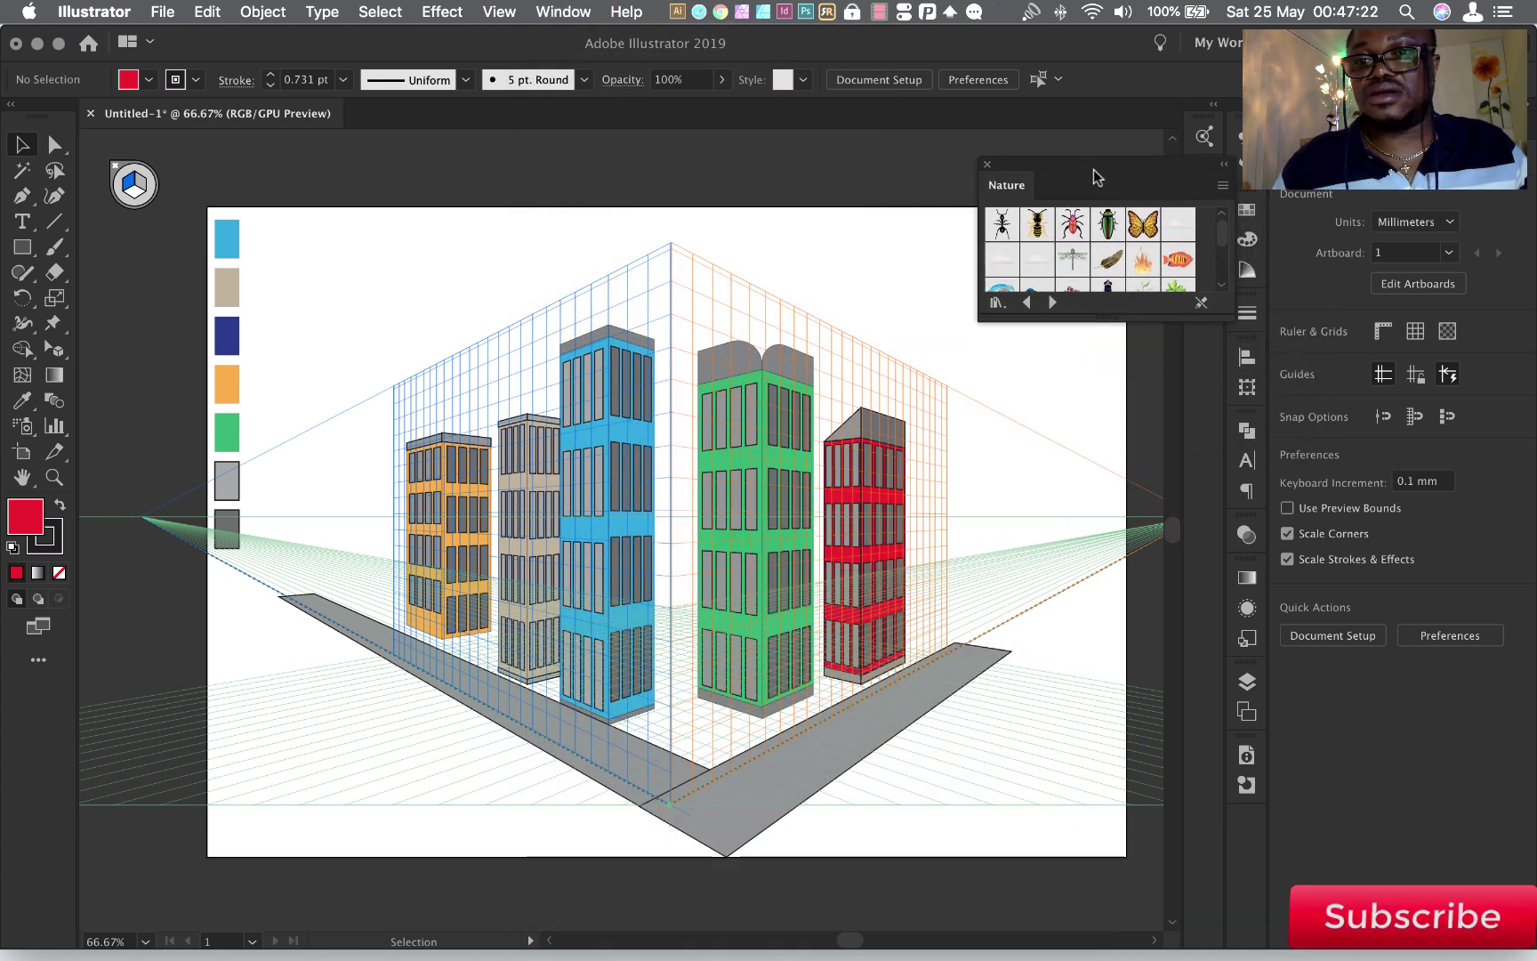
pyautogui.moveTo(1232, 313); pyautogui.dragTo(1347, 546)
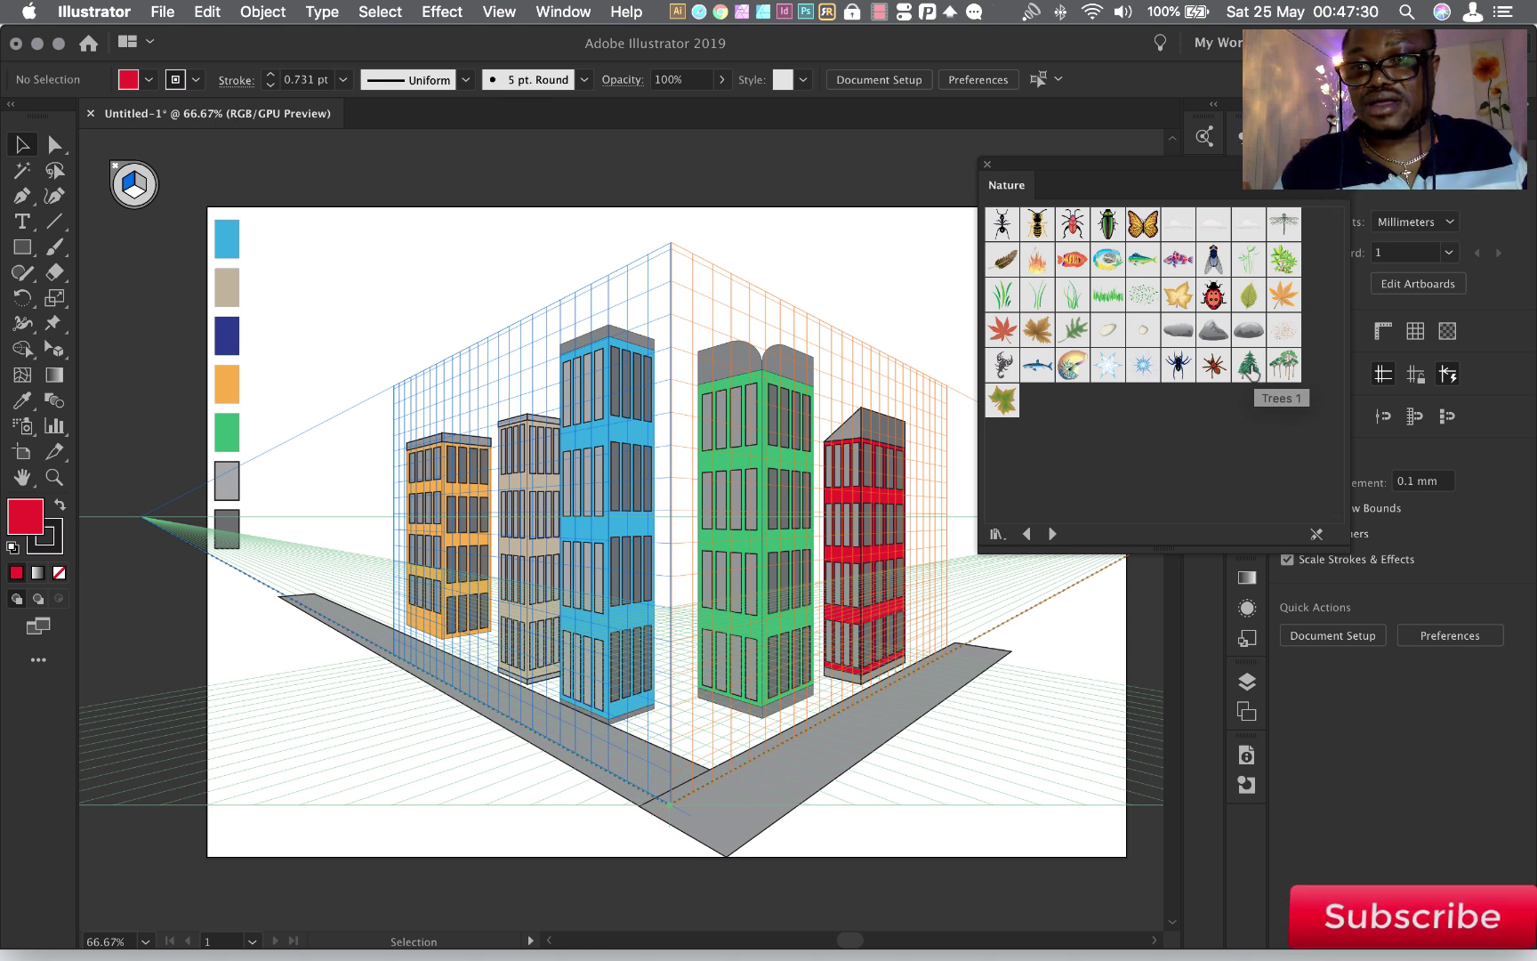
pyautogui.moveTo(1247, 369); pyautogui.dragTo(349, 615)
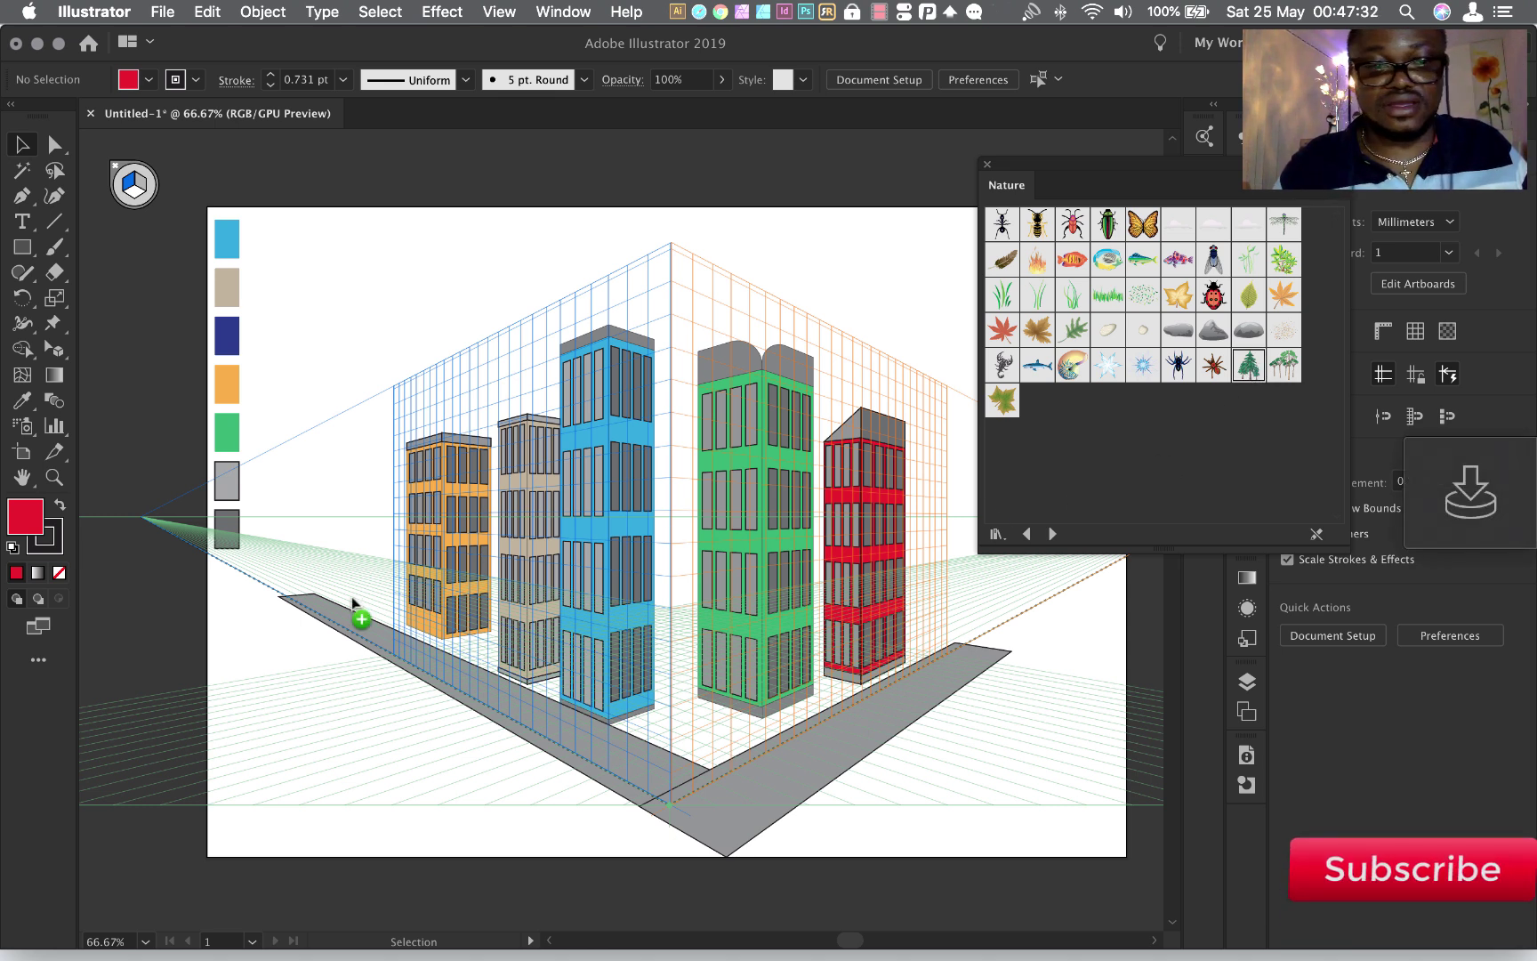
pyautogui.moveTo(361, 618); pyautogui.dragTo(338, 548)
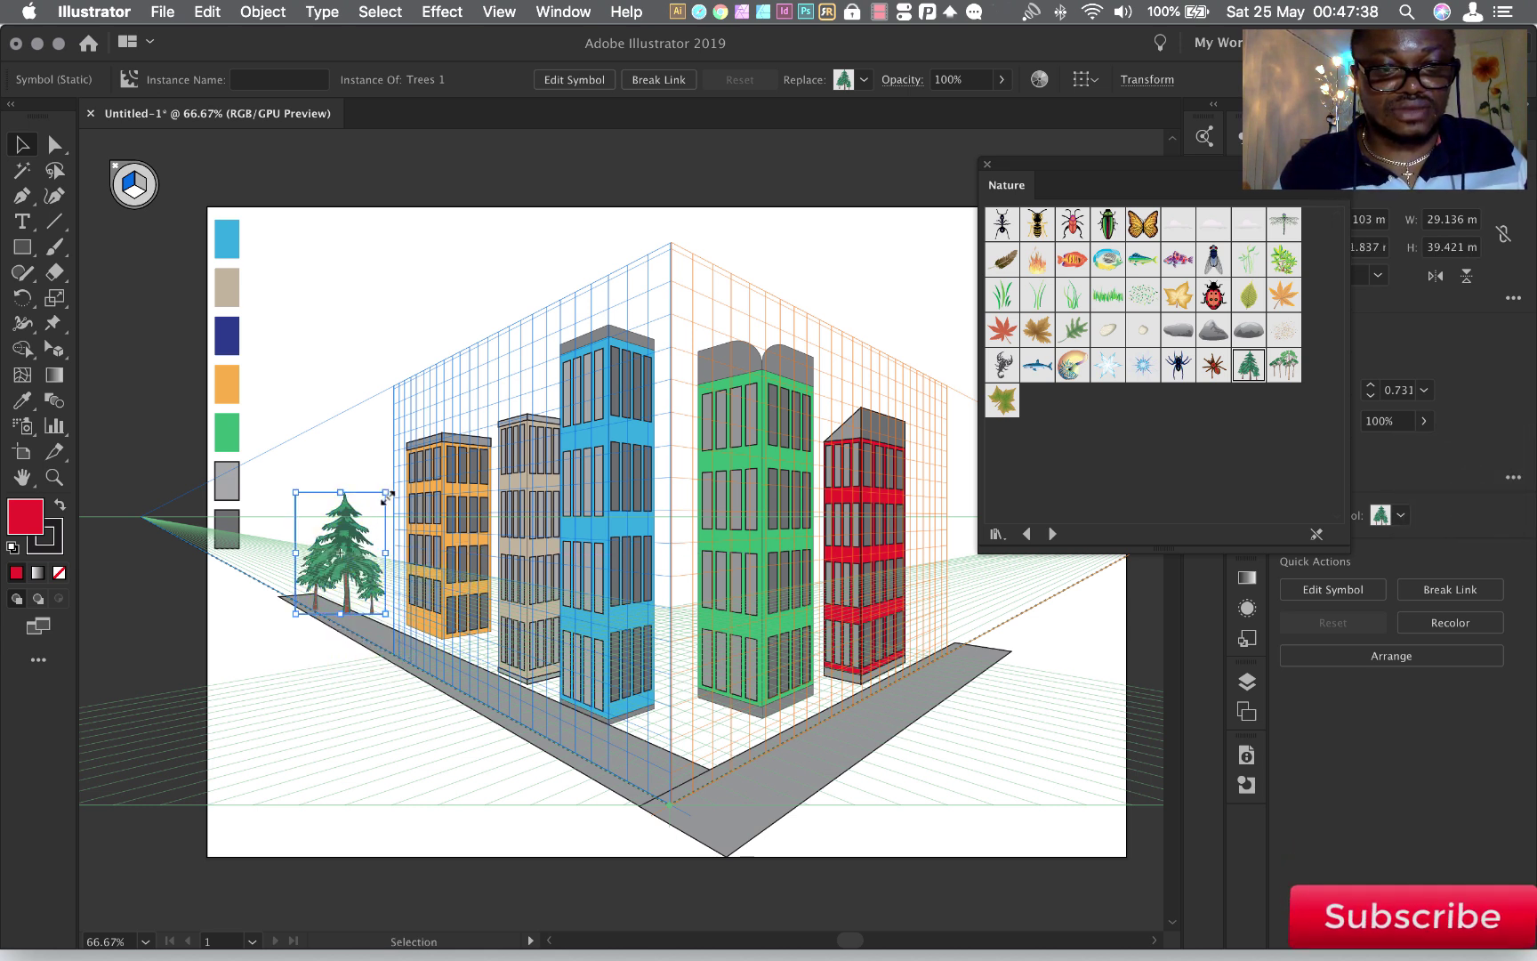
pyautogui.moveTo(388, 492)
pyautogui.mouseDown()
pyautogui.moveTo(360, 534)
pyautogui.moveTo(446, 658)
pyautogui.moveTo(502, 554)
pyautogui.mouseUp()
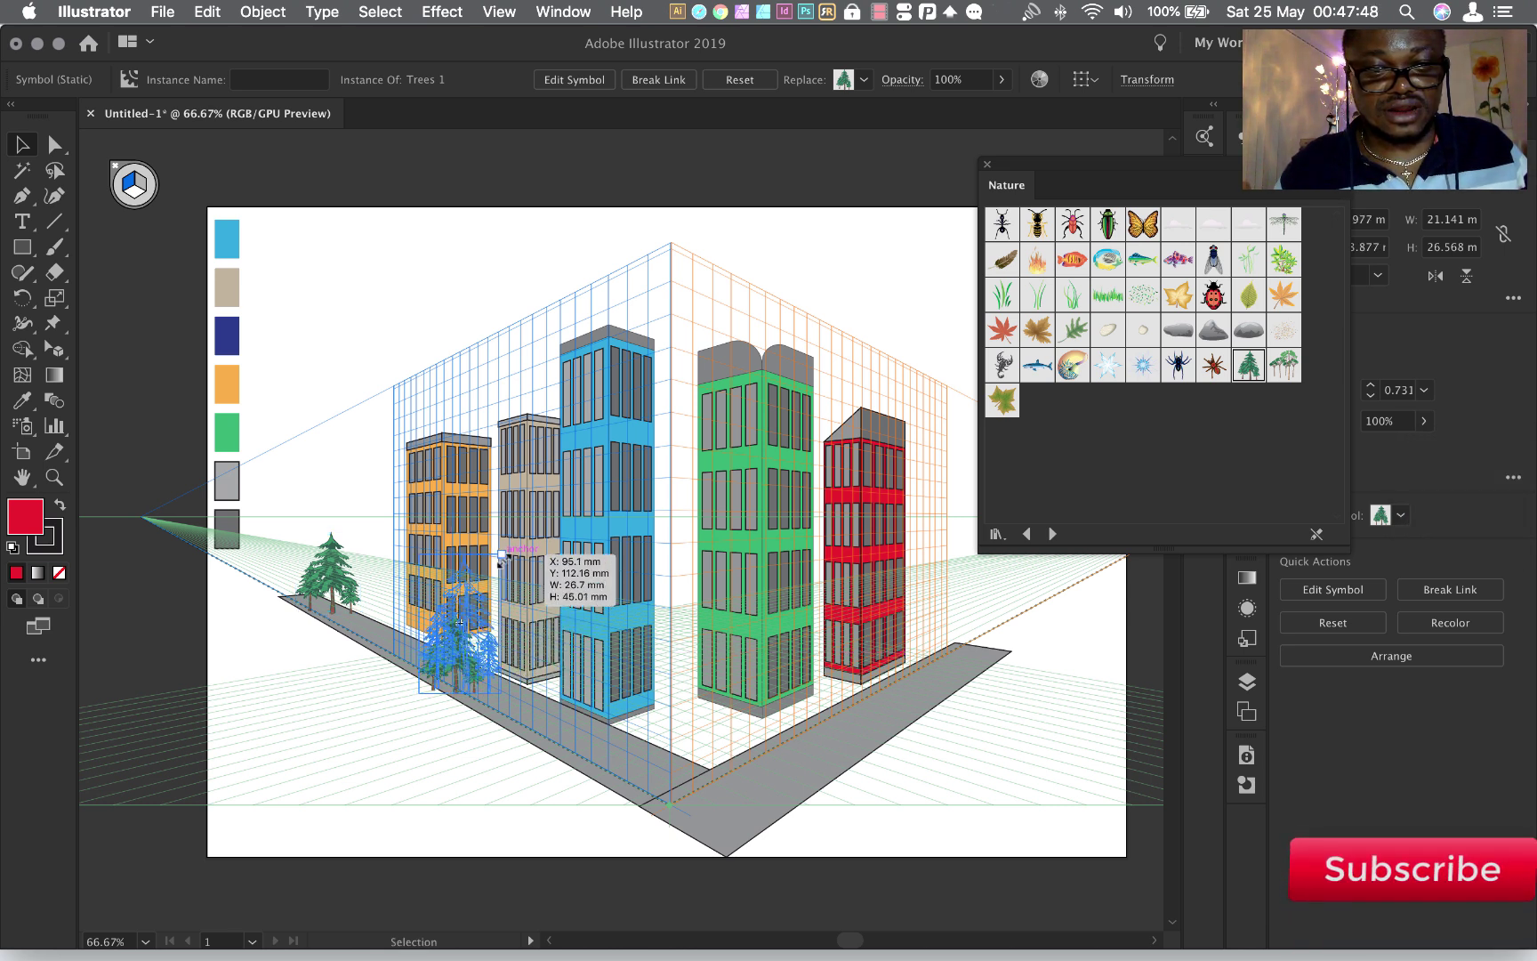
# Duplicate the pine tree beside the blue building and beside the red building
pyautogui.moveTo(462, 635); pyautogui.dragTo(644, 736)
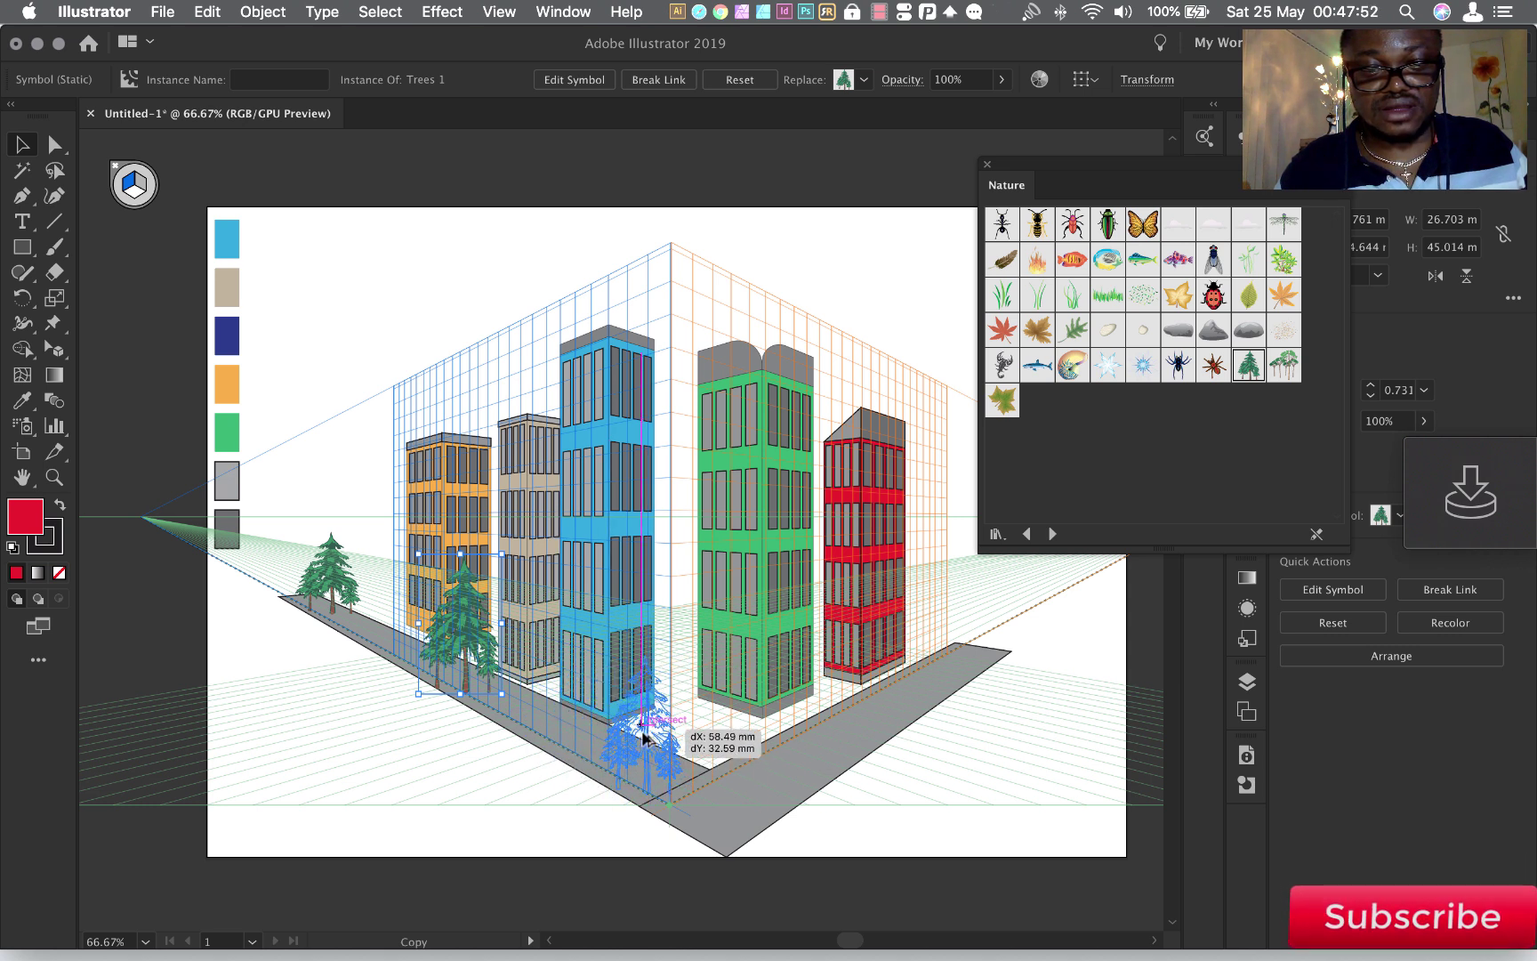
pyautogui.moveTo(645, 736)
pyautogui.mouseDown()
pyautogui.moveTo(656, 717)
pyautogui.moveTo(637, 735)
pyautogui.mouseUp()
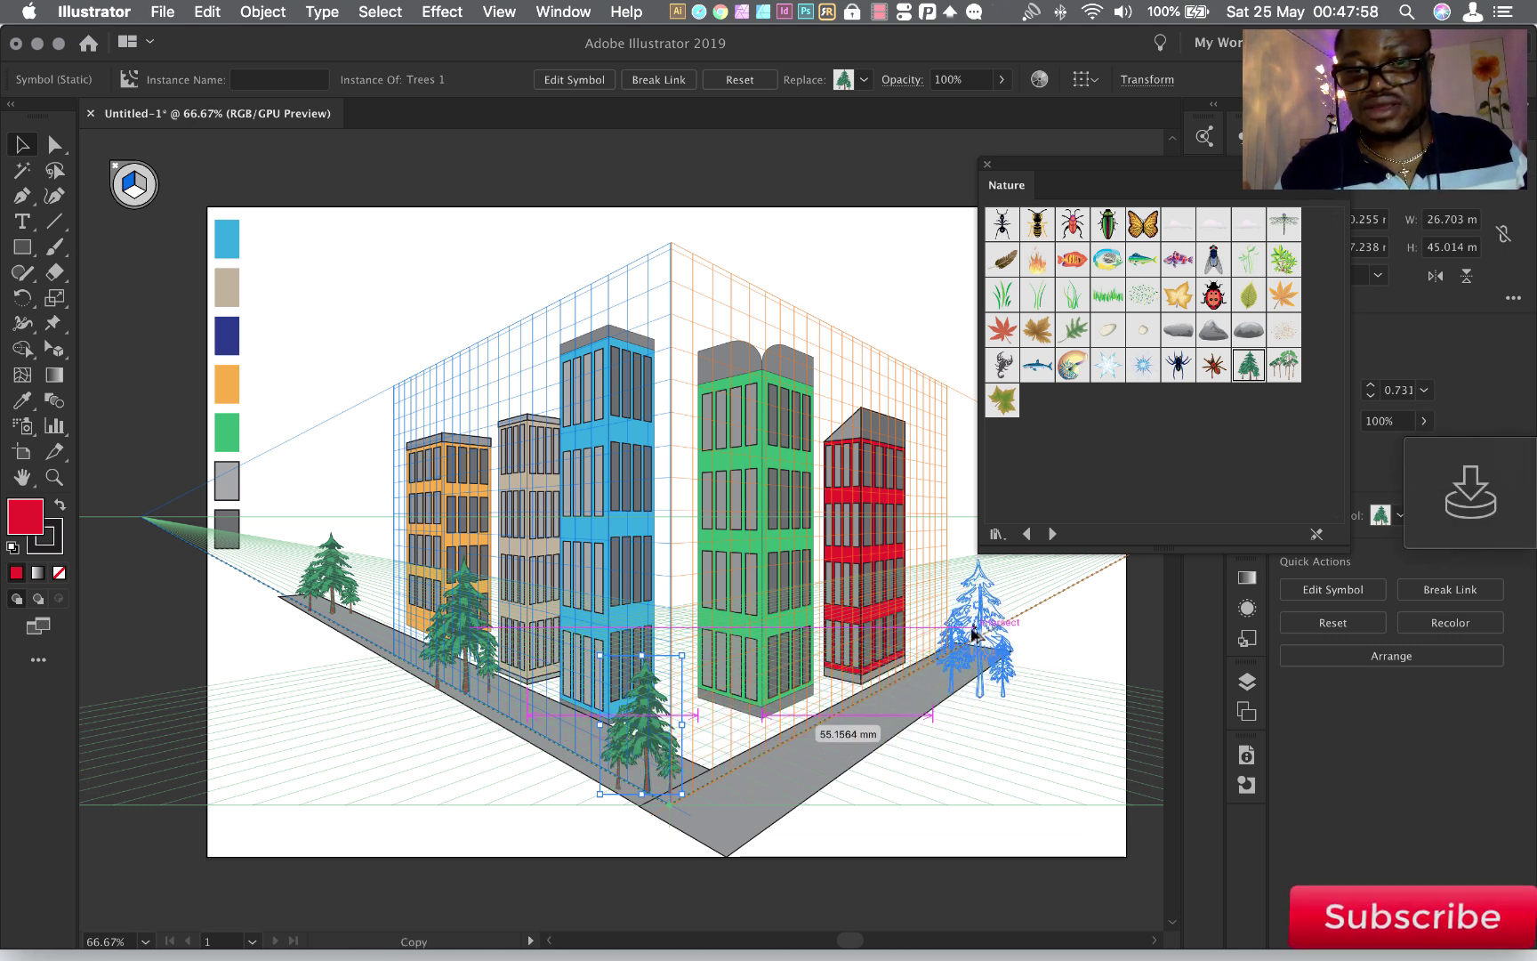
pyautogui.moveTo(639, 736); pyautogui.dragTo(960, 591)
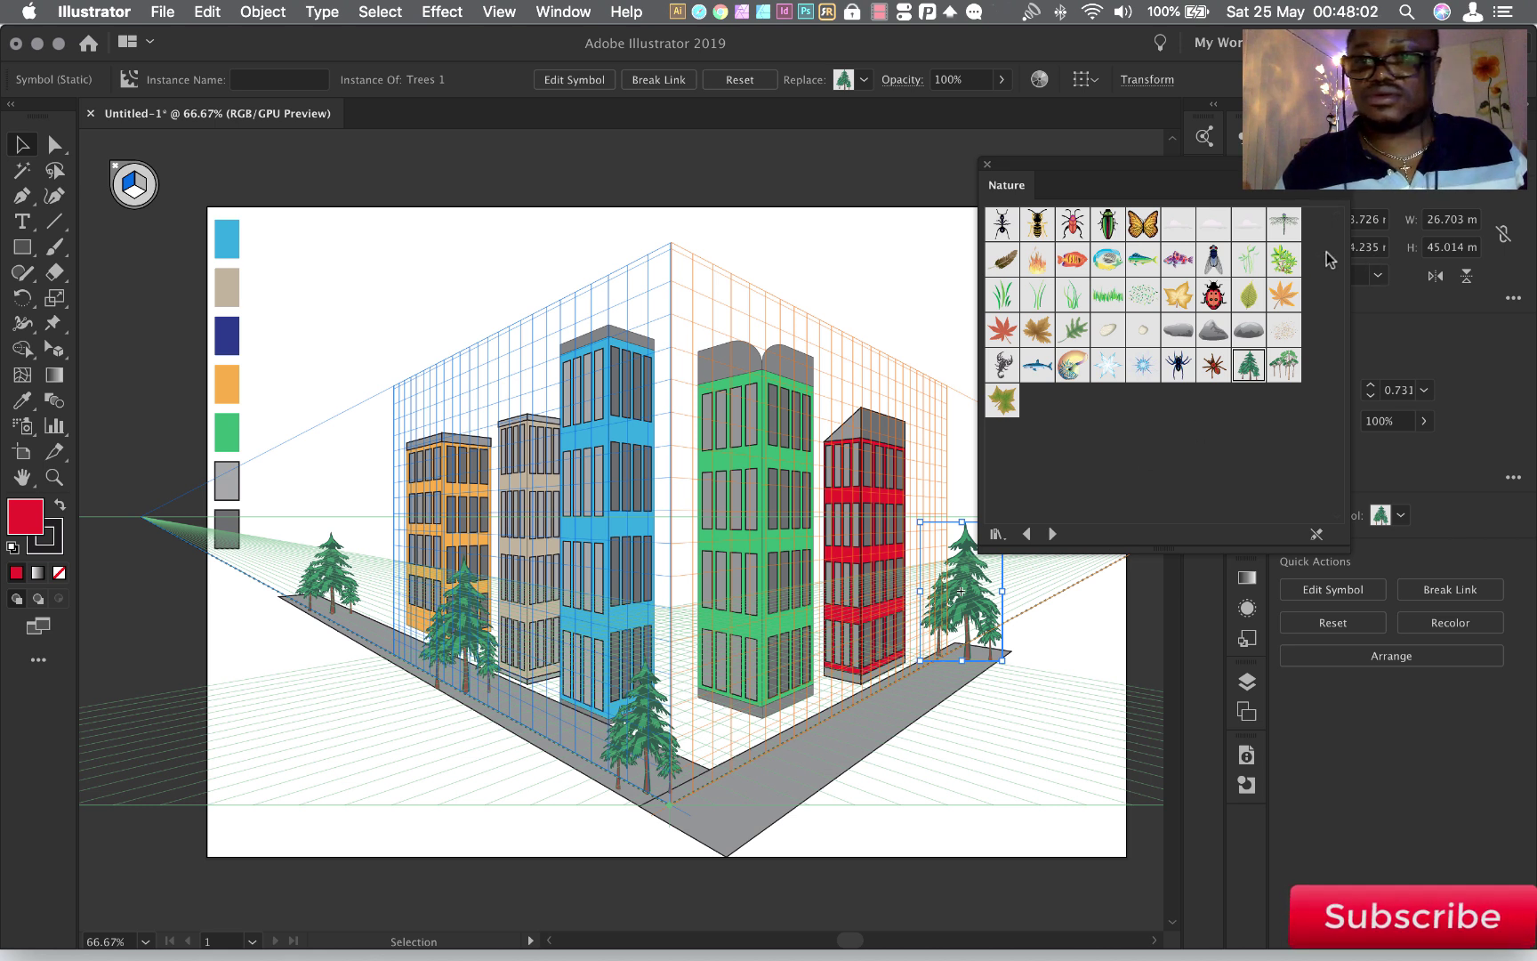
# Place the leafy trees cluster symbol in front of the red building
pyautogui.click(1286, 367)
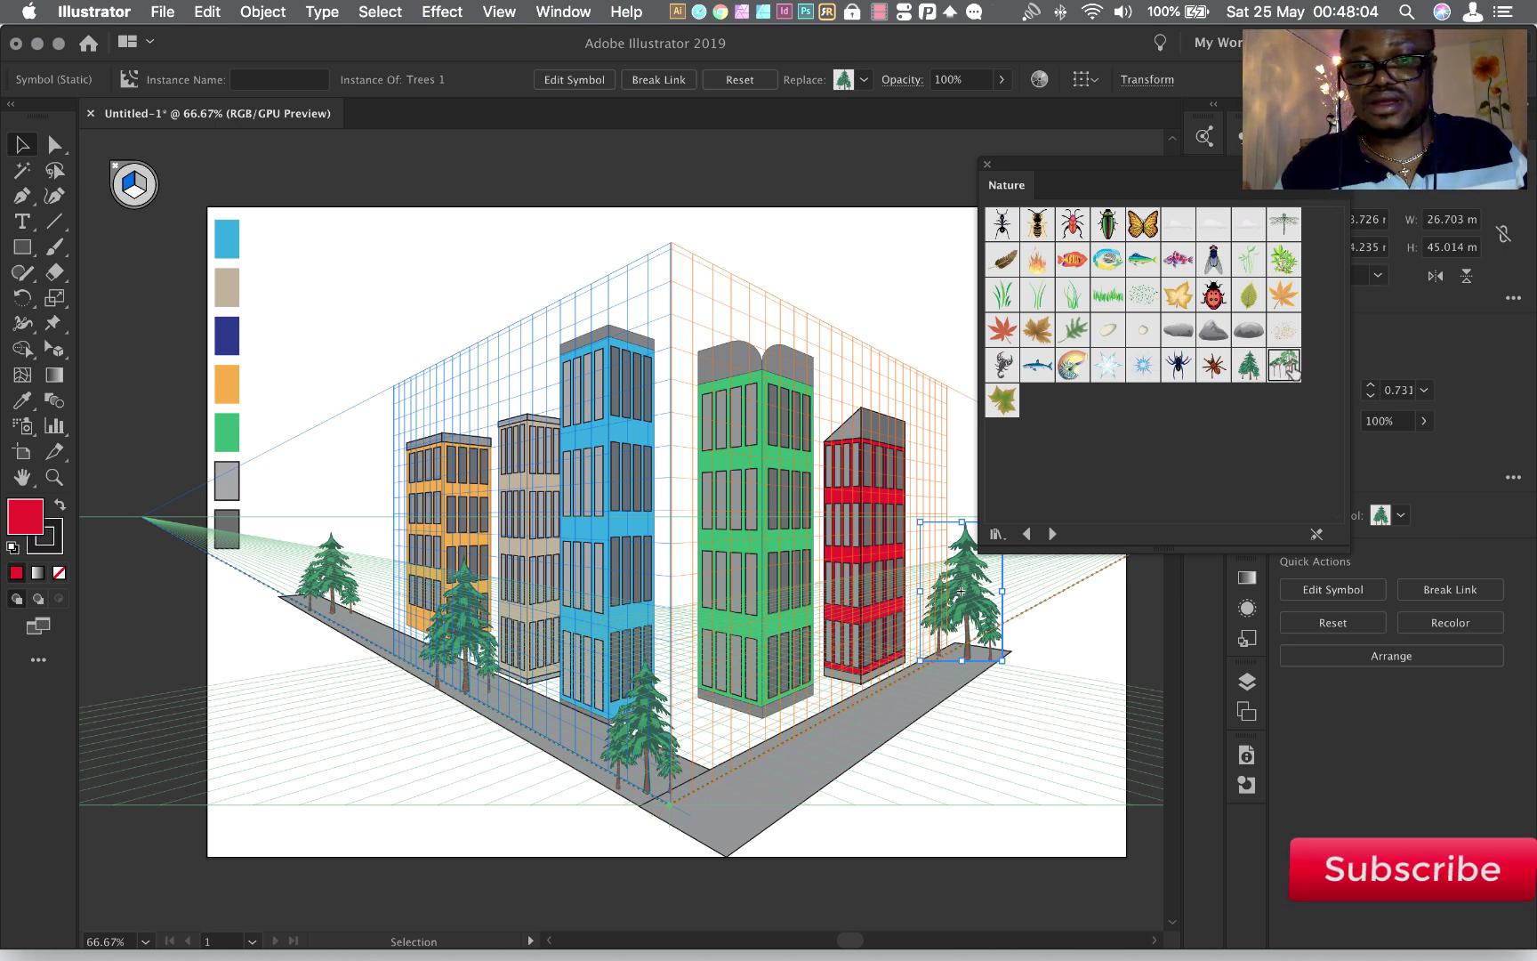
pyautogui.moveTo(1286, 367); pyautogui.dragTo(1168, 459)
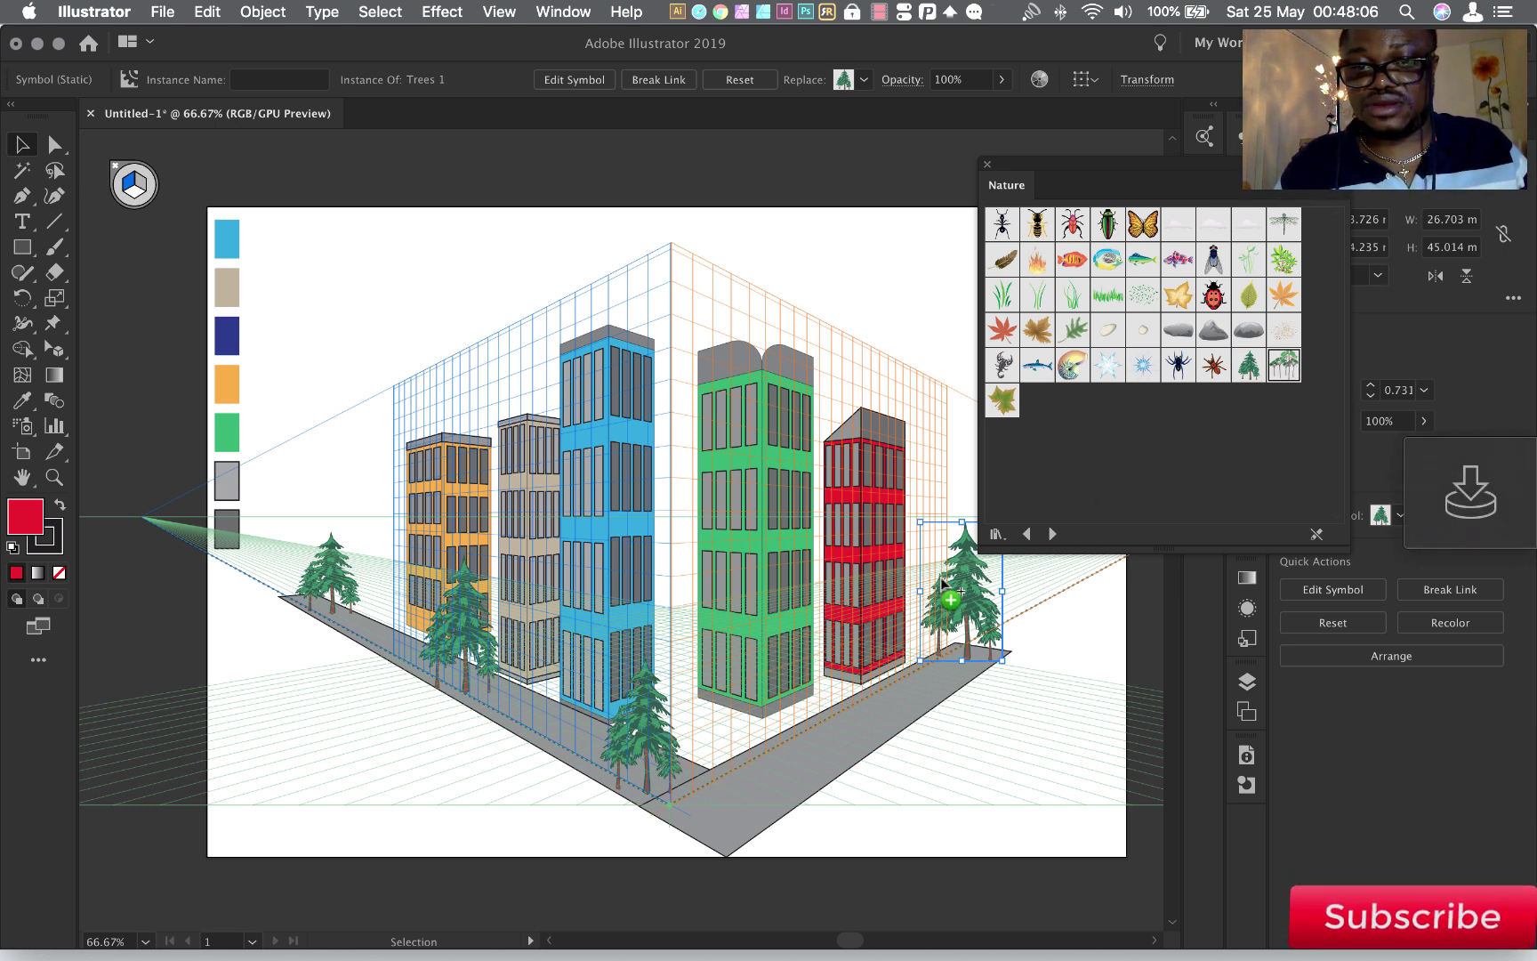
pyautogui.moveTo(943, 583); pyautogui.dragTo(888, 661)
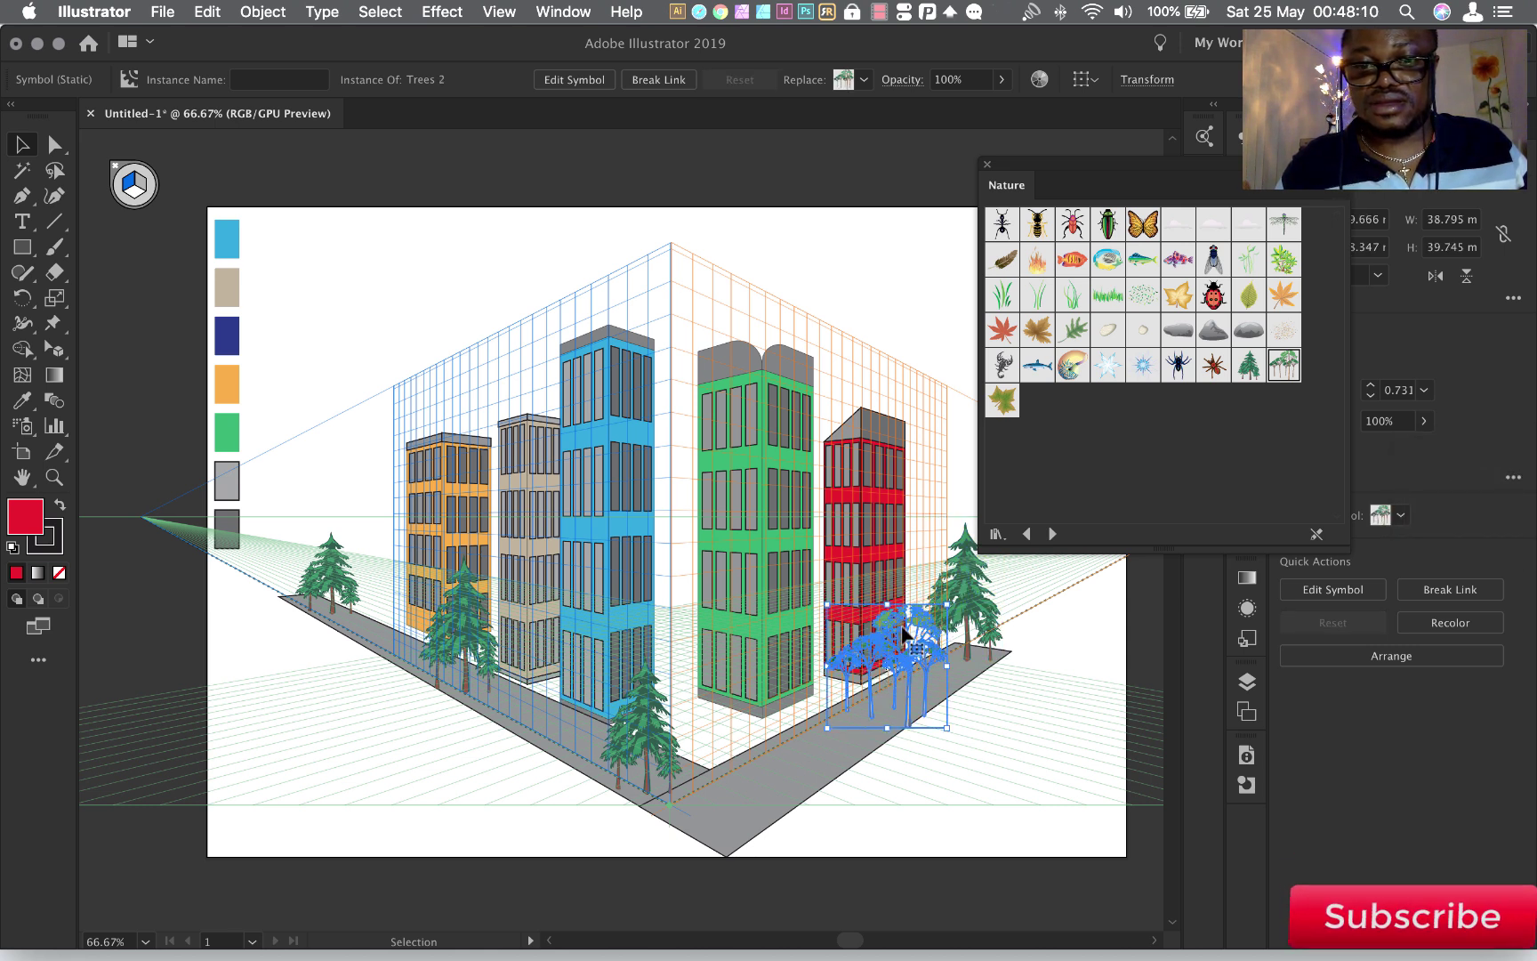
pyautogui.moveTo(903, 634)
pyautogui.mouseDown()
pyautogui.moveTo(823, 603)
pyautogui.moveTo(802, 573)
pyautogui.mouseUp()
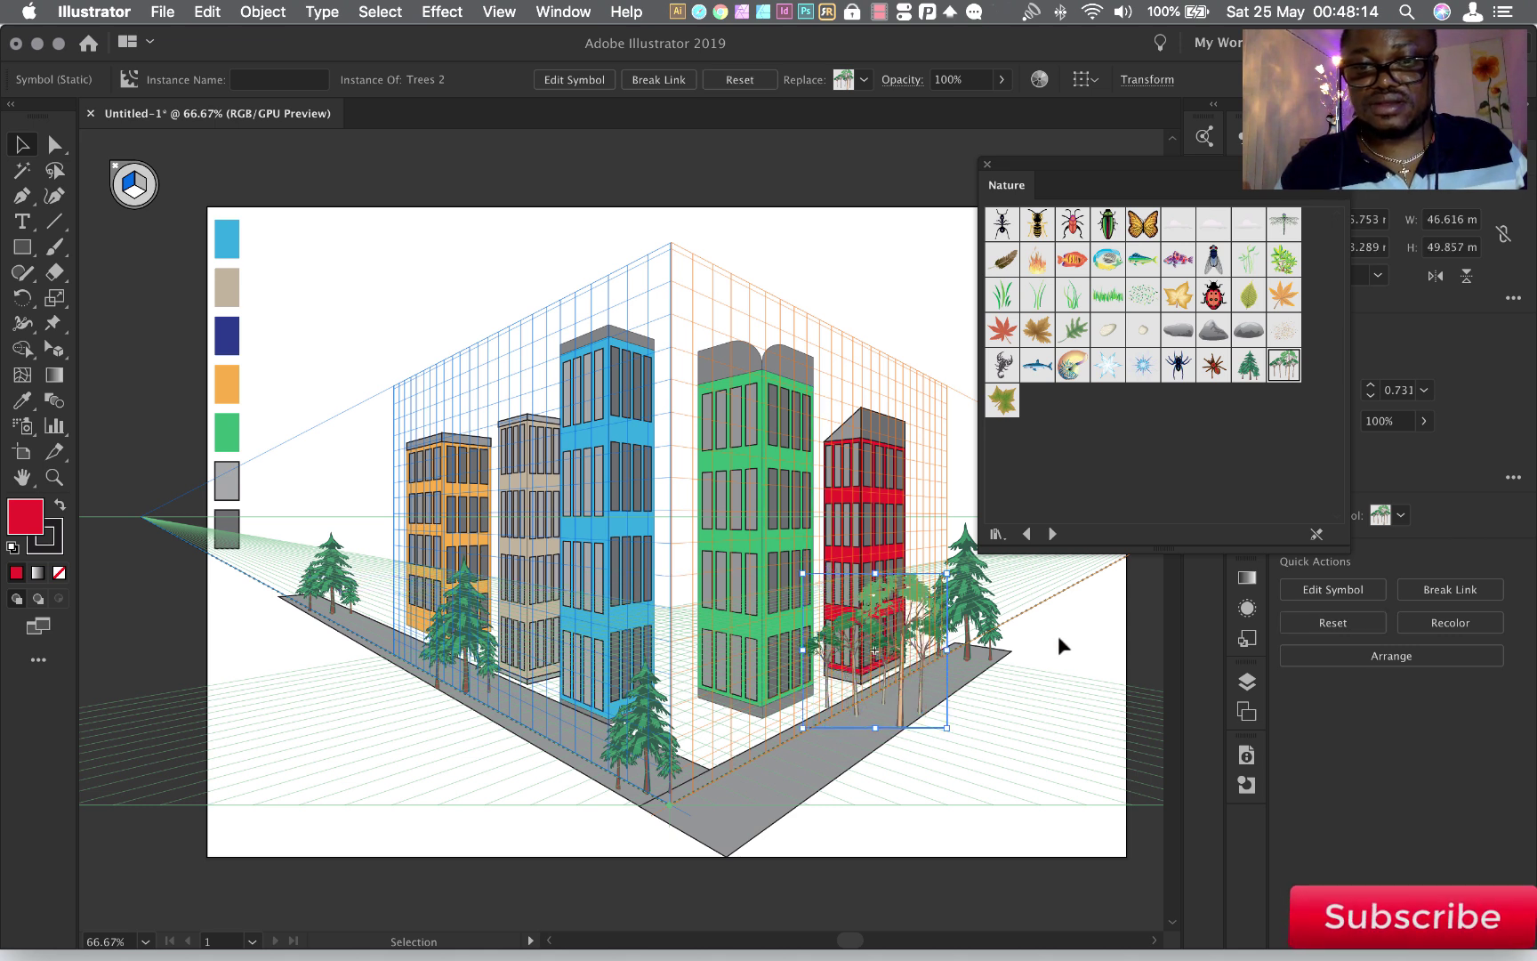
pyautogui.click(1064, 648)
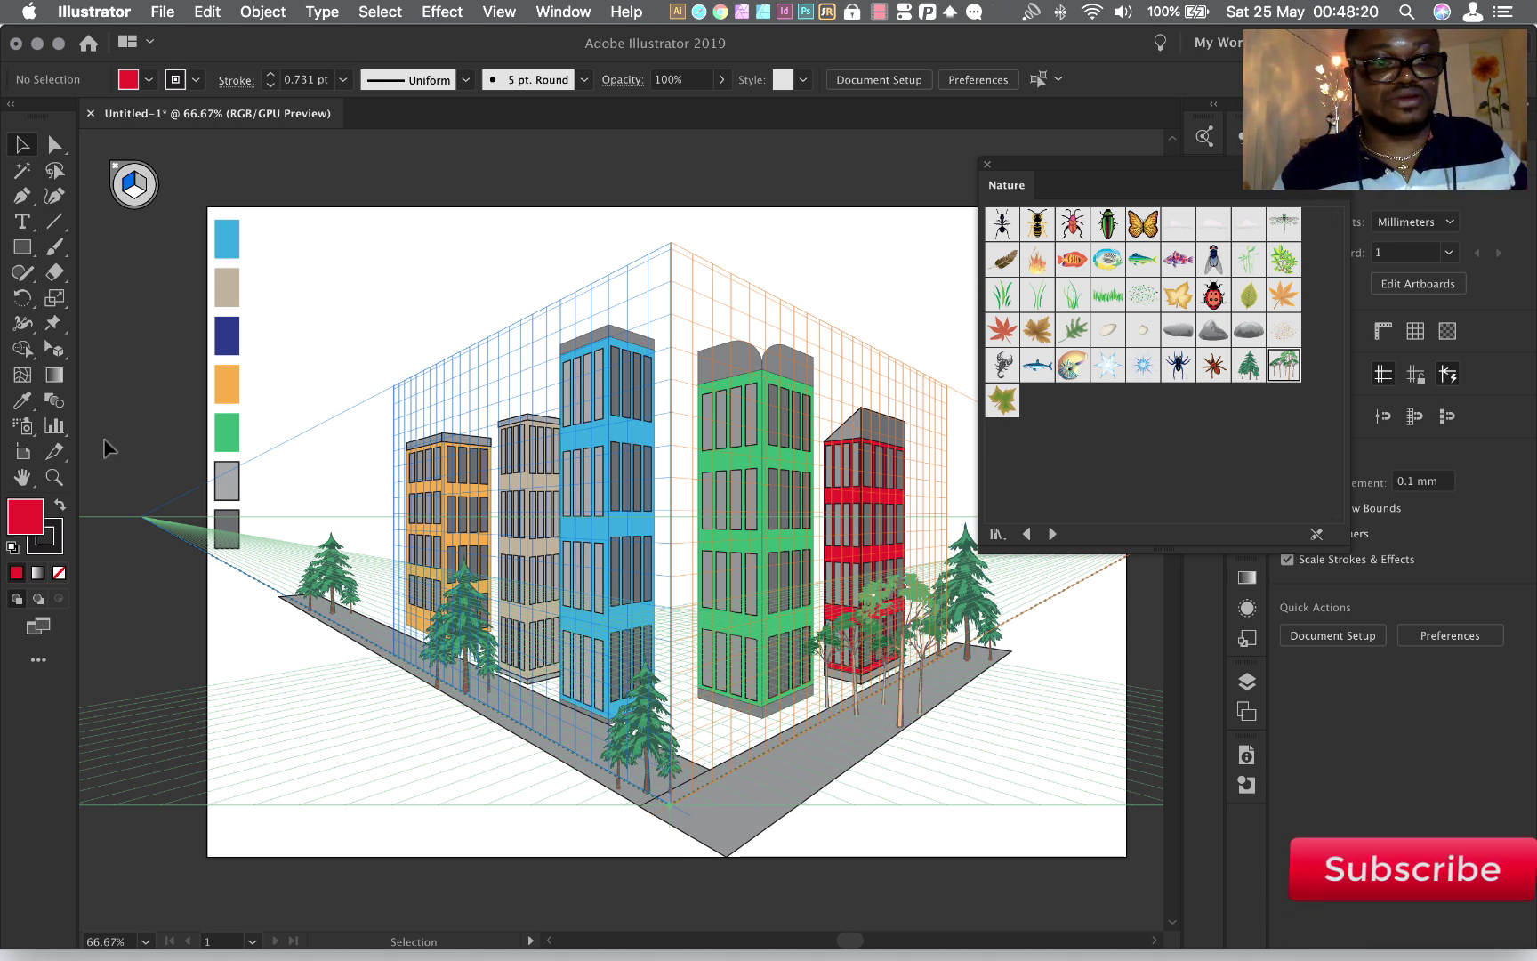
pyautogui.click(54, 477)
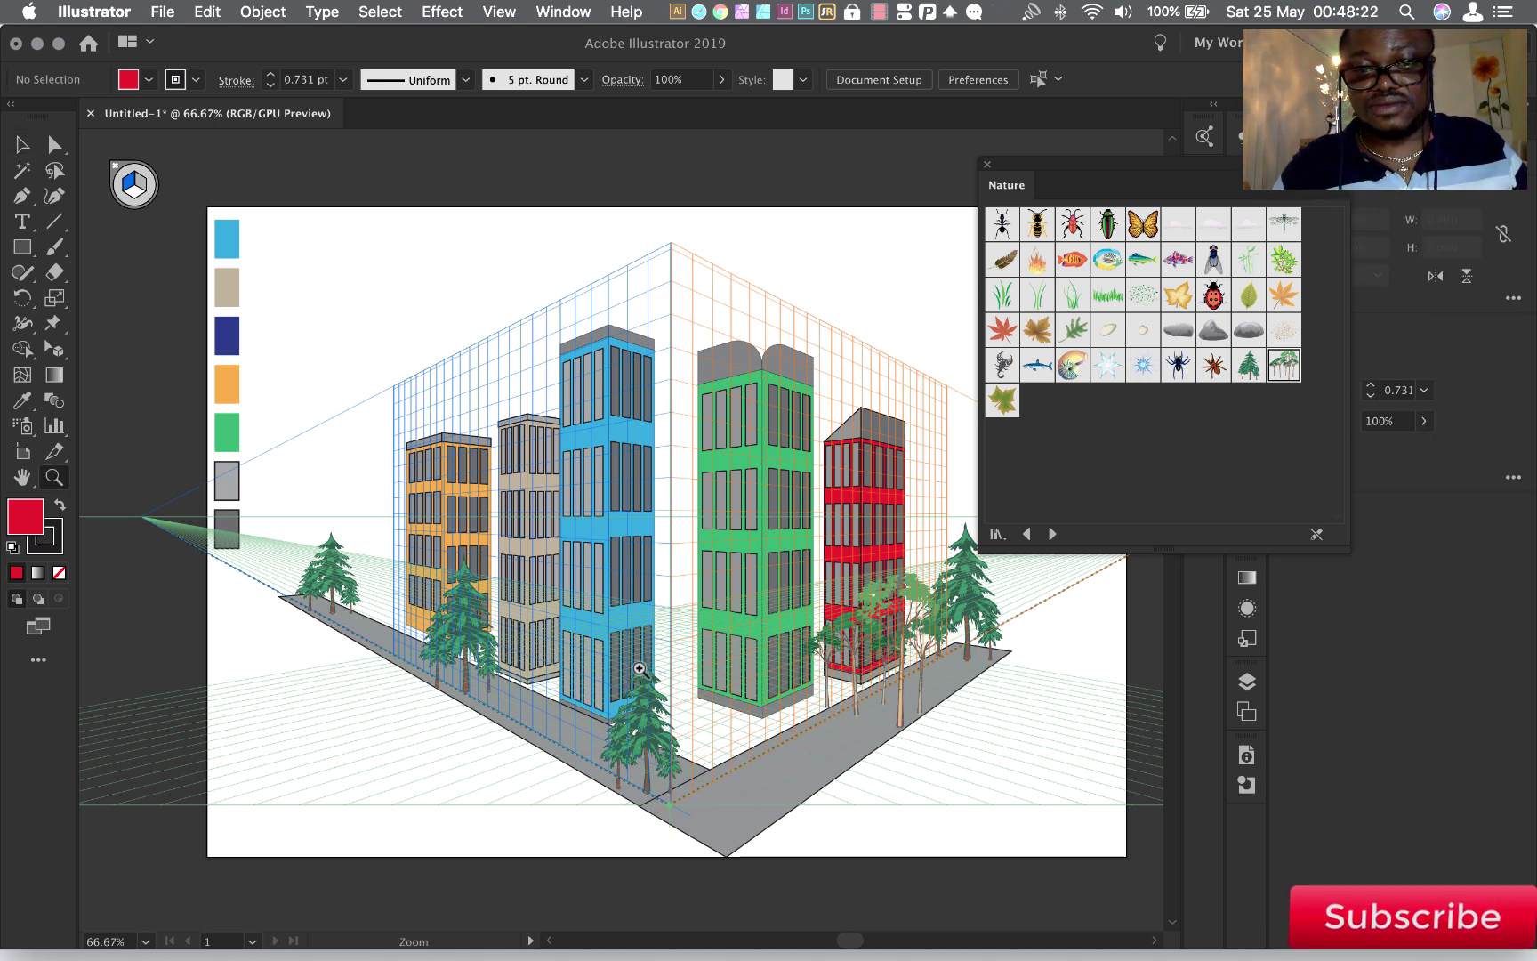
# Zoom in on the road by the green and red buildings and choose the Grass 4 symbol
pyautogui.click(1066, 777)
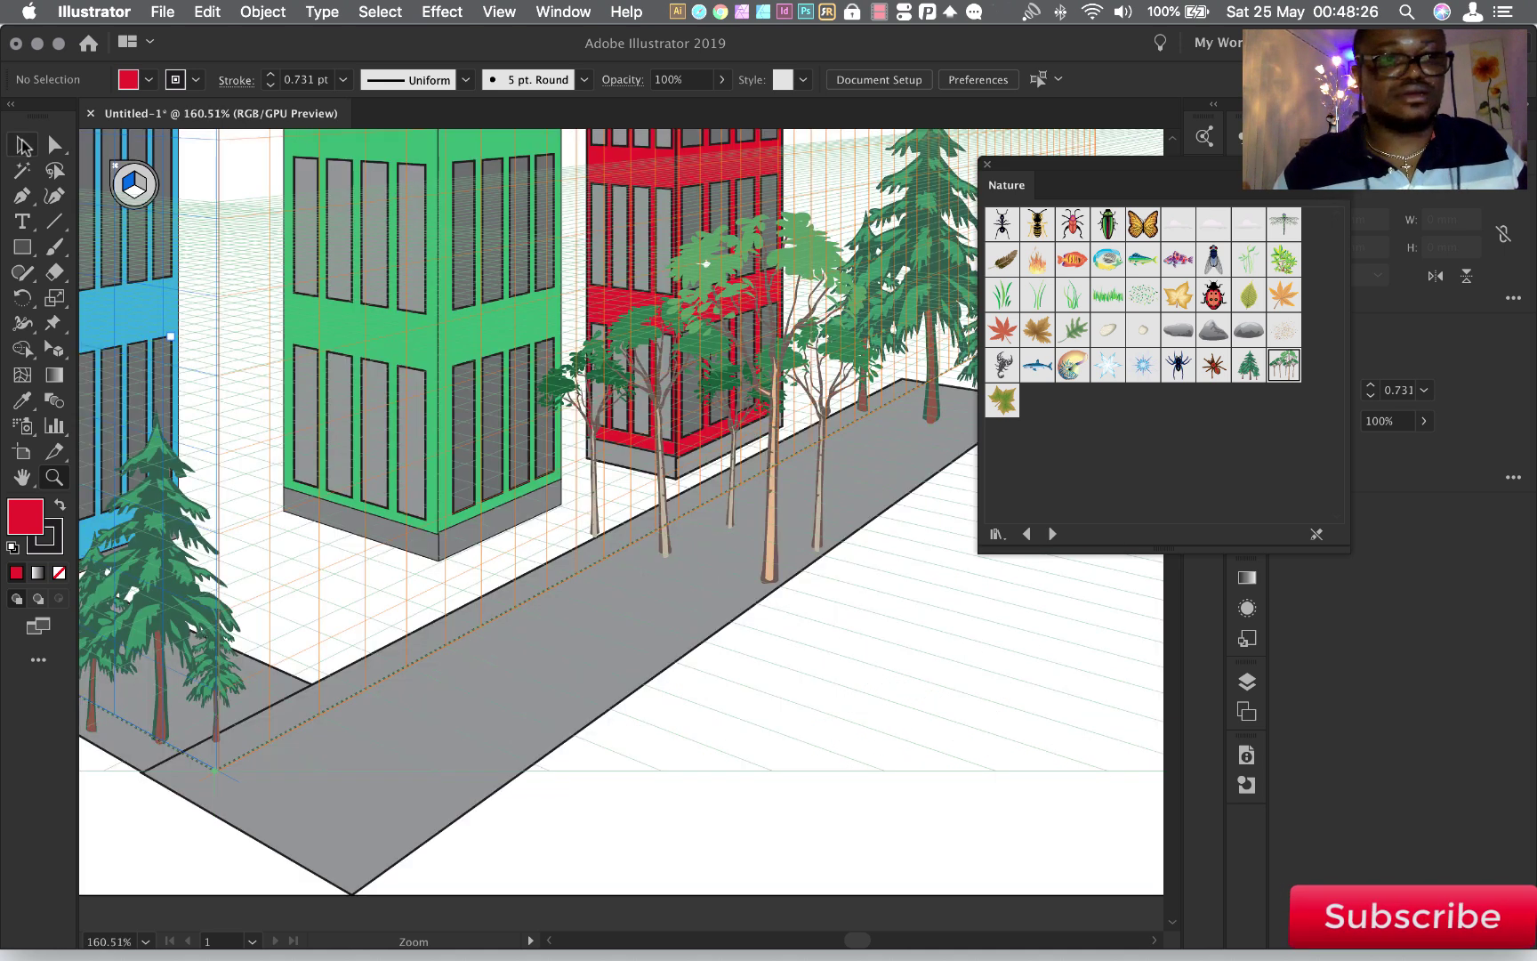
pyautogui.click(24, 144)
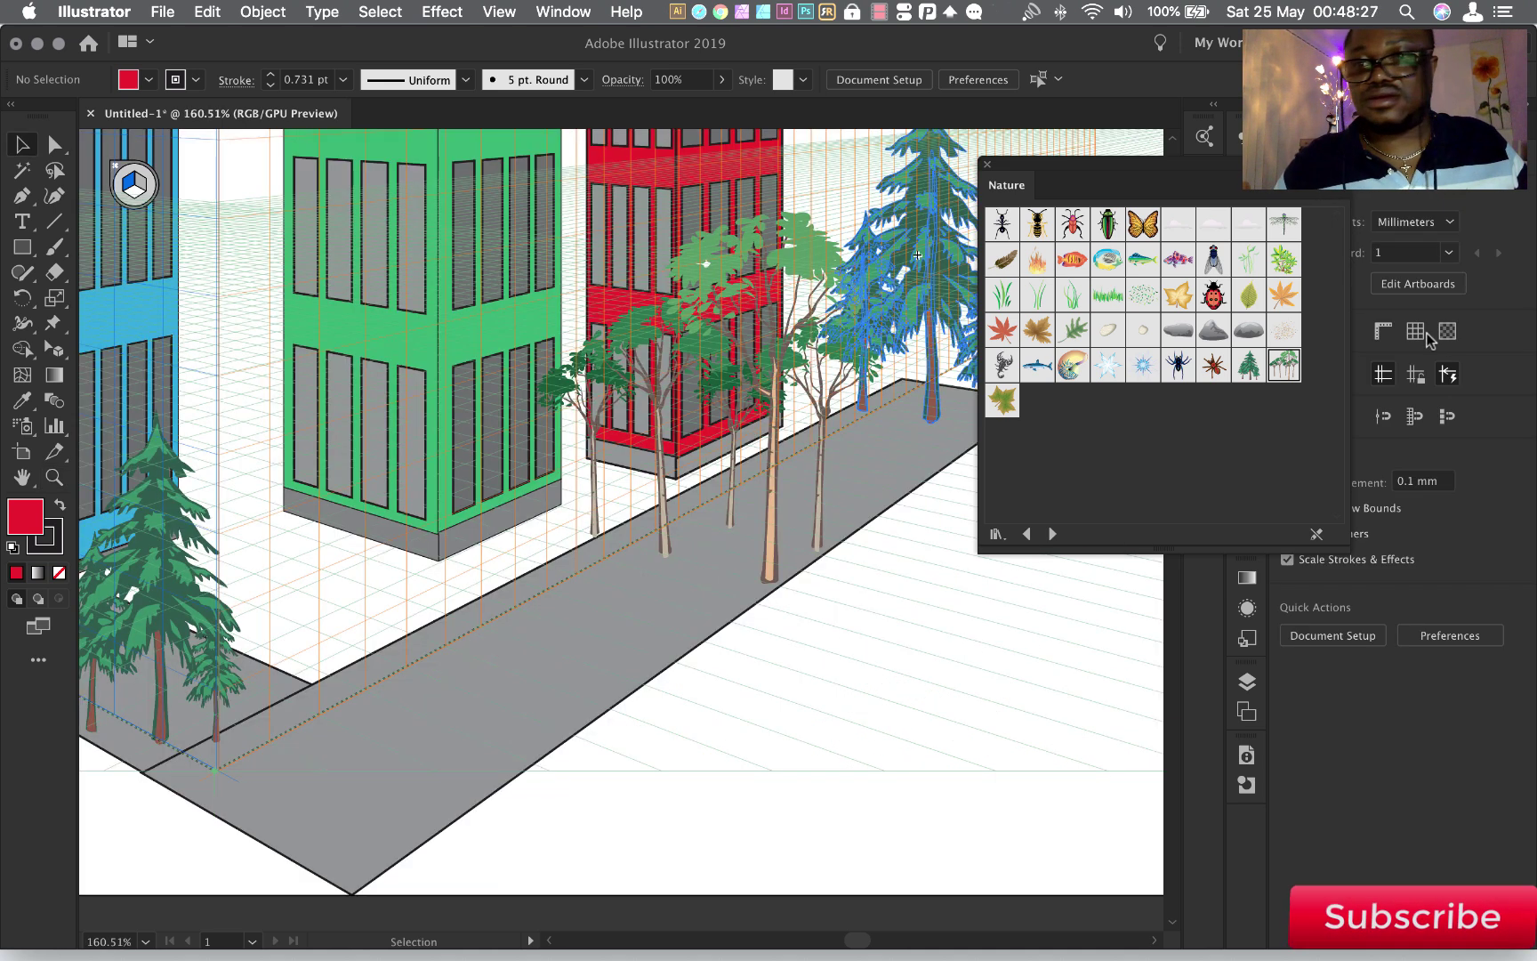
pyautogui.click(1111, 307)
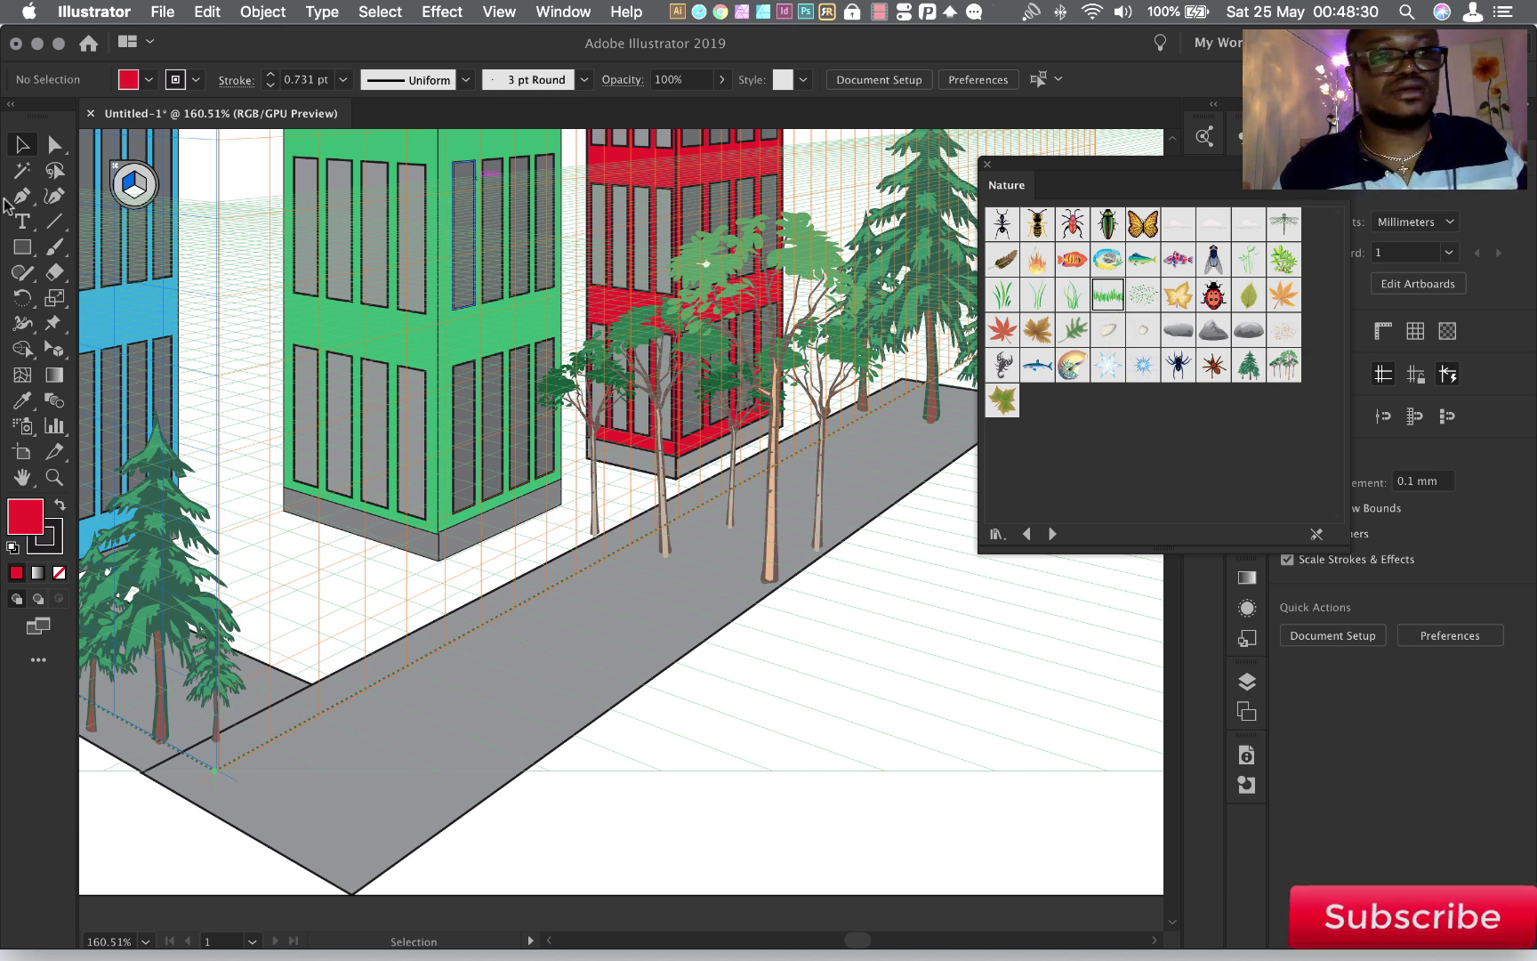
pyautogui.click(145, 187)
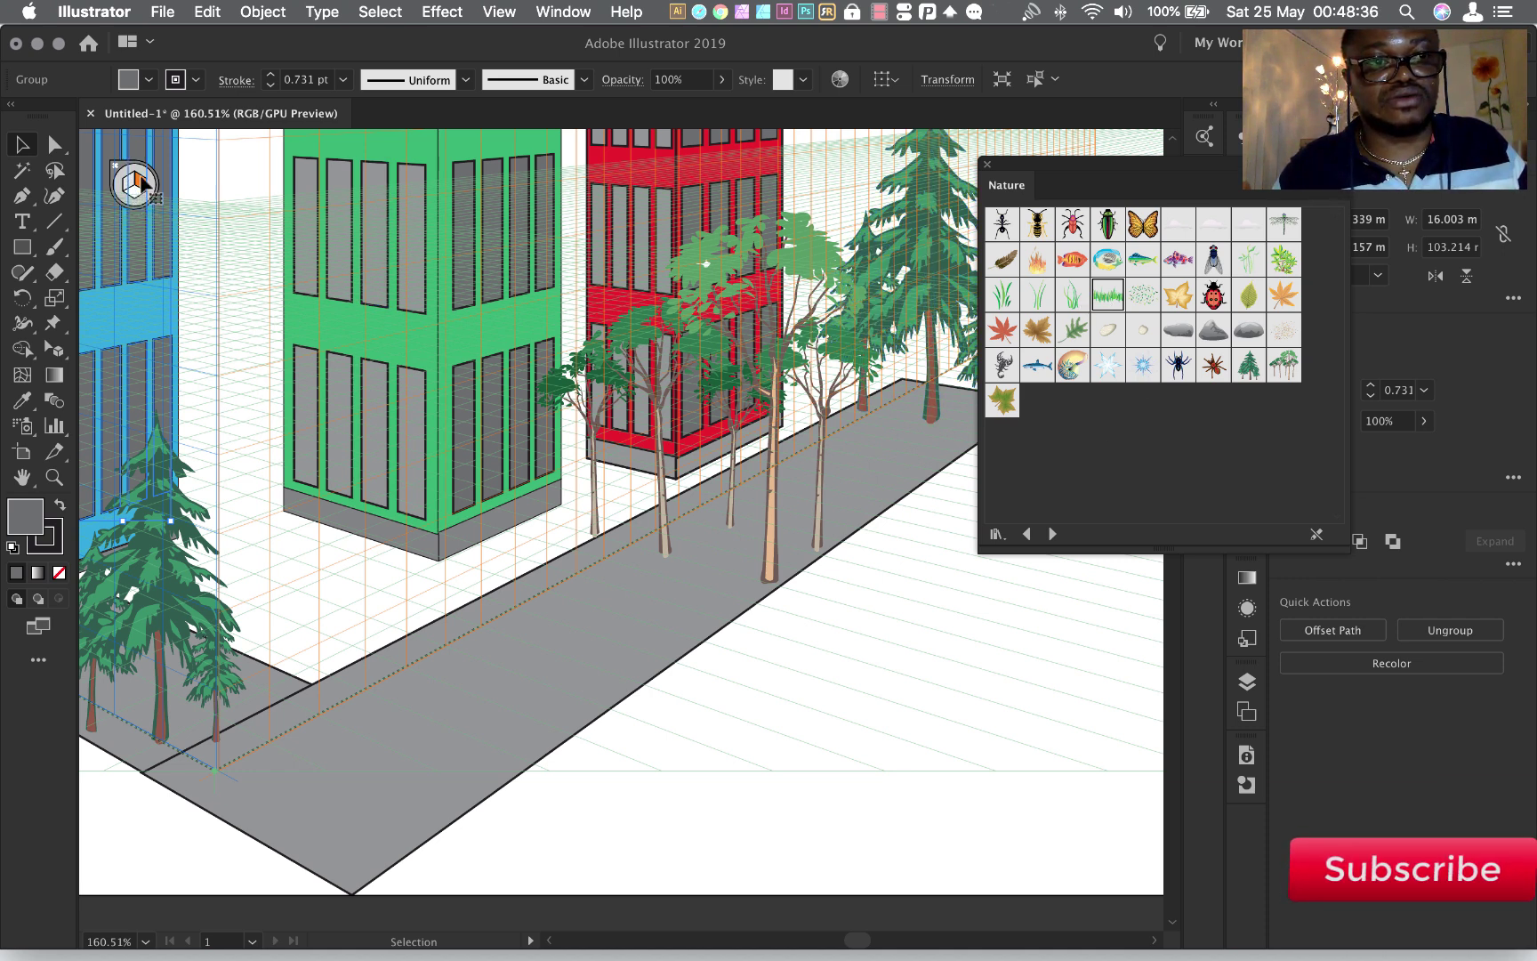
# Place a Grass 4 clump on the roadside before the green building, fitted to the perspective plane
pyautogui.moveTo(1100, 305); pyautogui.dragTo(460, 596)
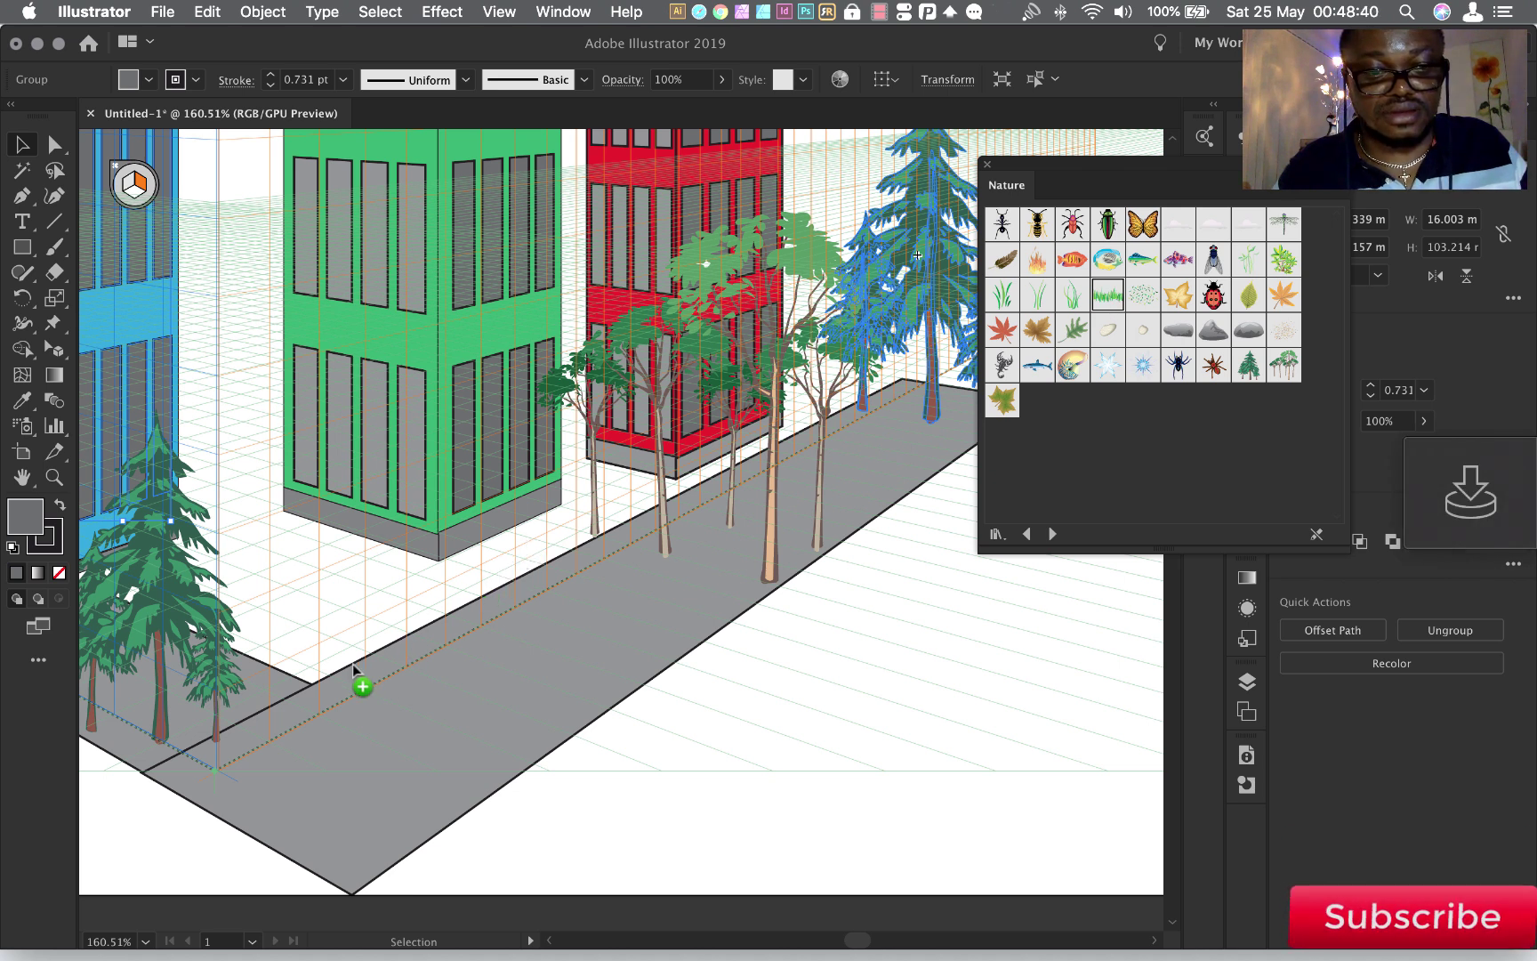
pyautogui.moveTo(340, 673); pyautogui.dragTo(346, 672)
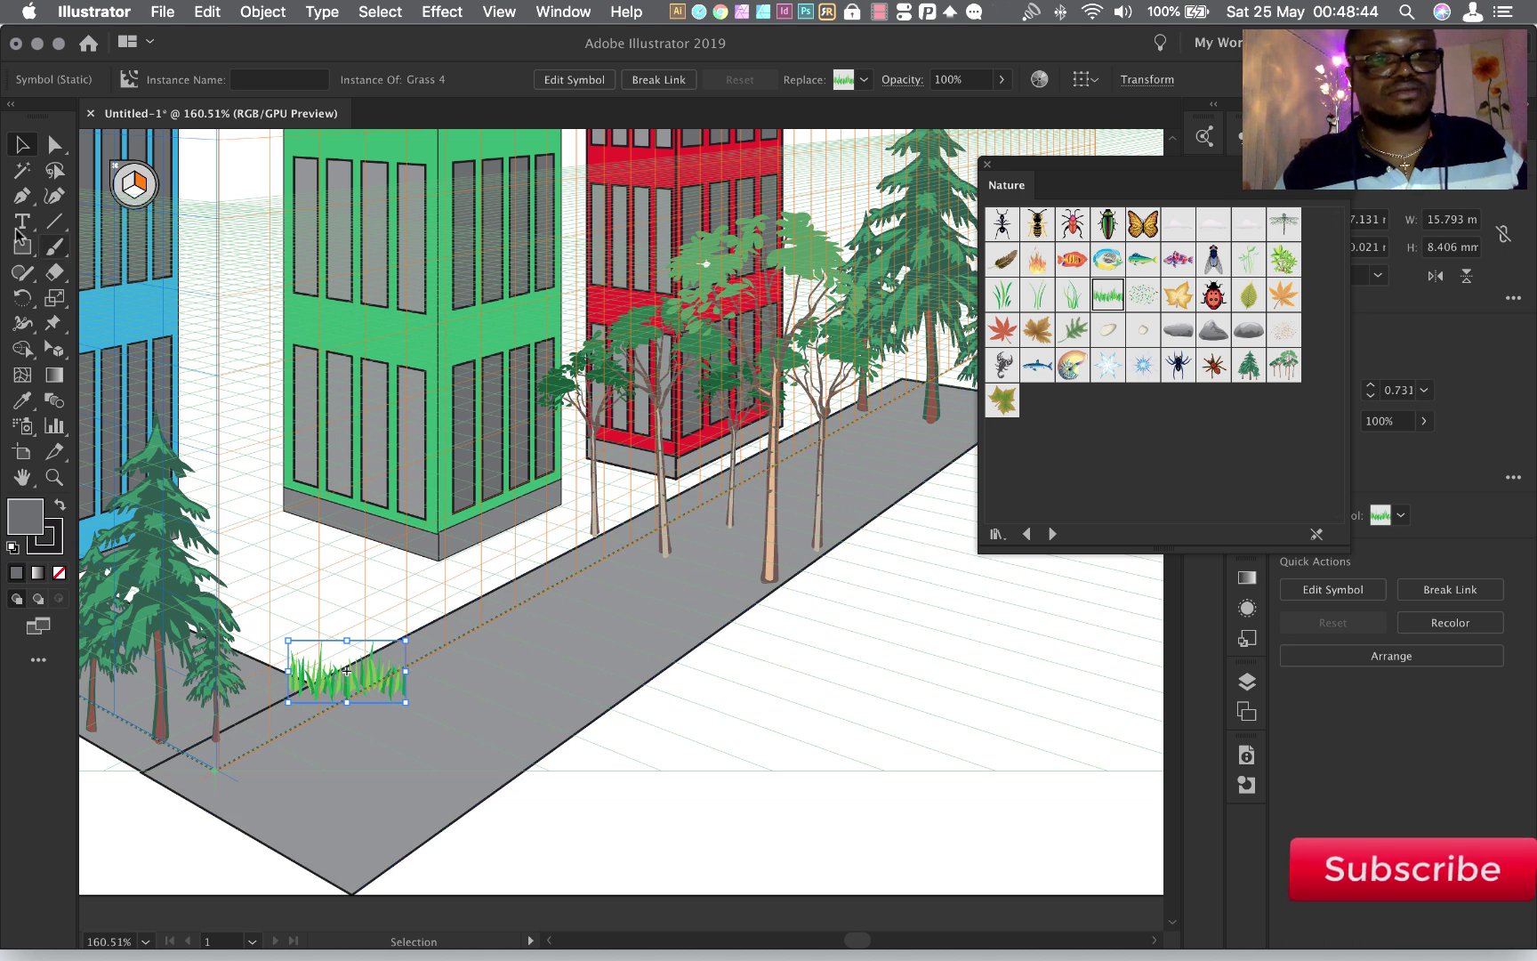
pyautogui.click(54, 345)
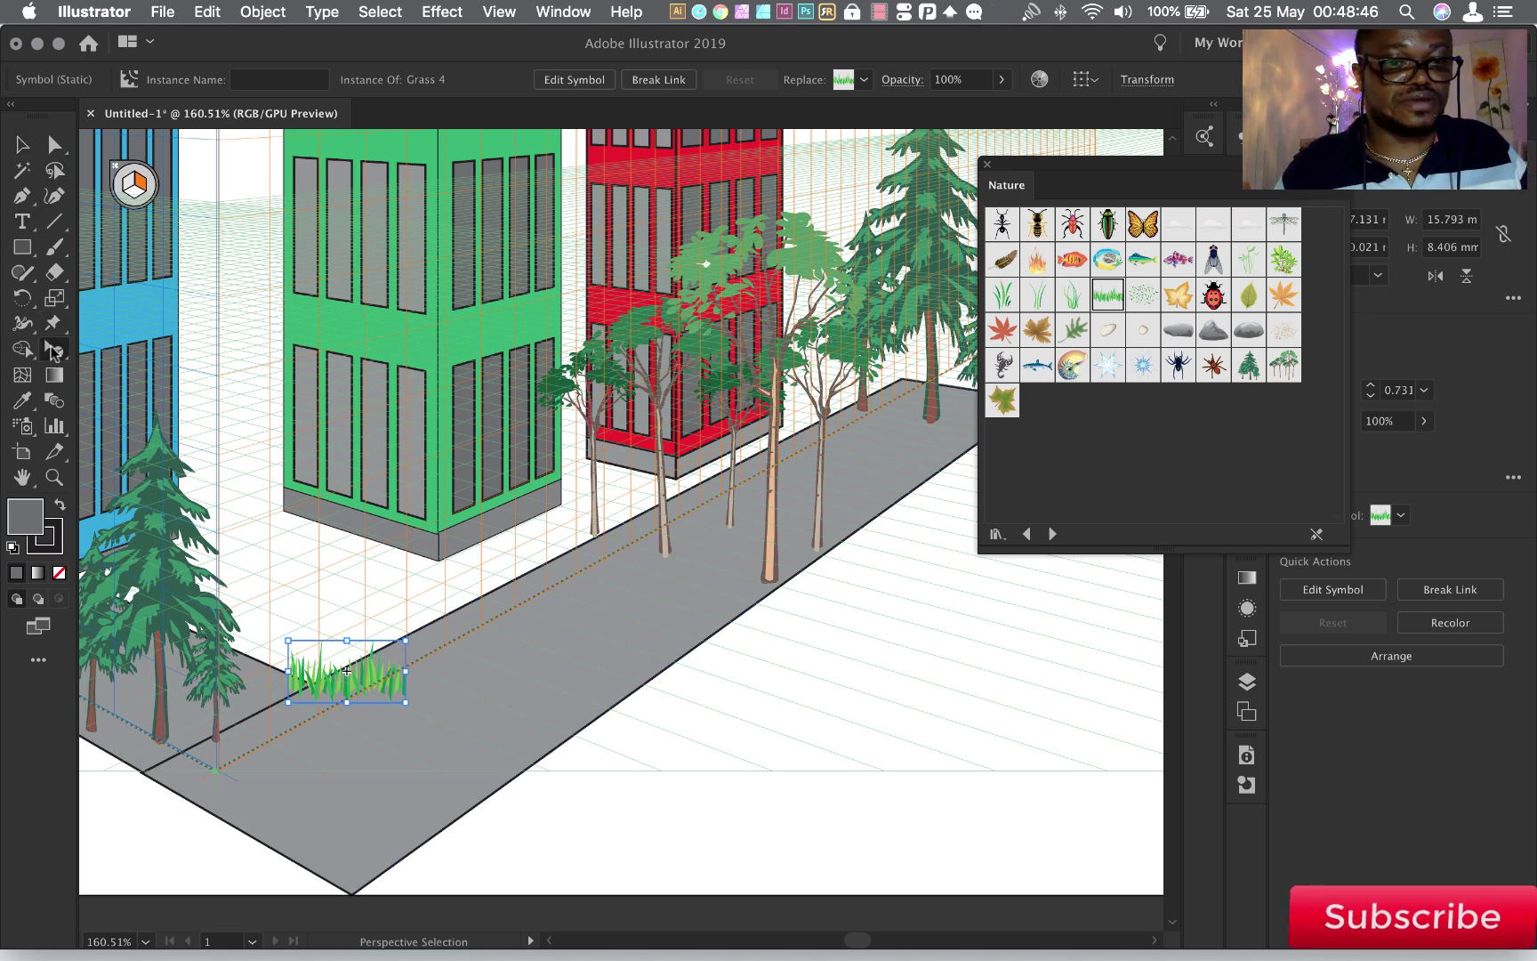
pyautogui.click(346, 677)
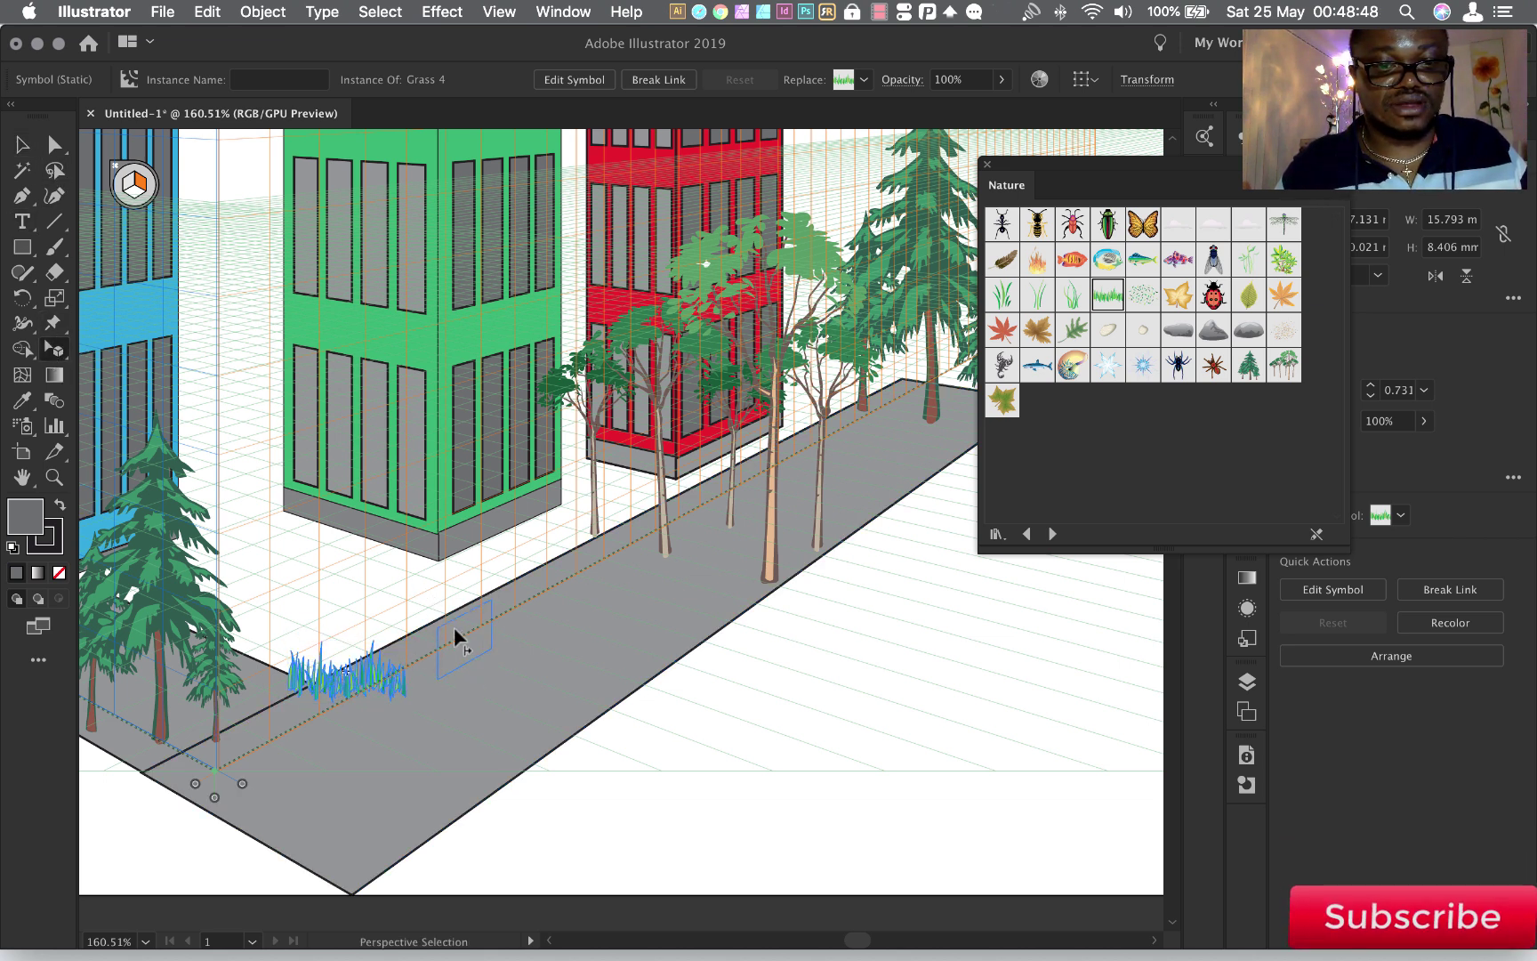
pyautogui.moveTo(453, 636); pyautogui.dragTo(391, 634)
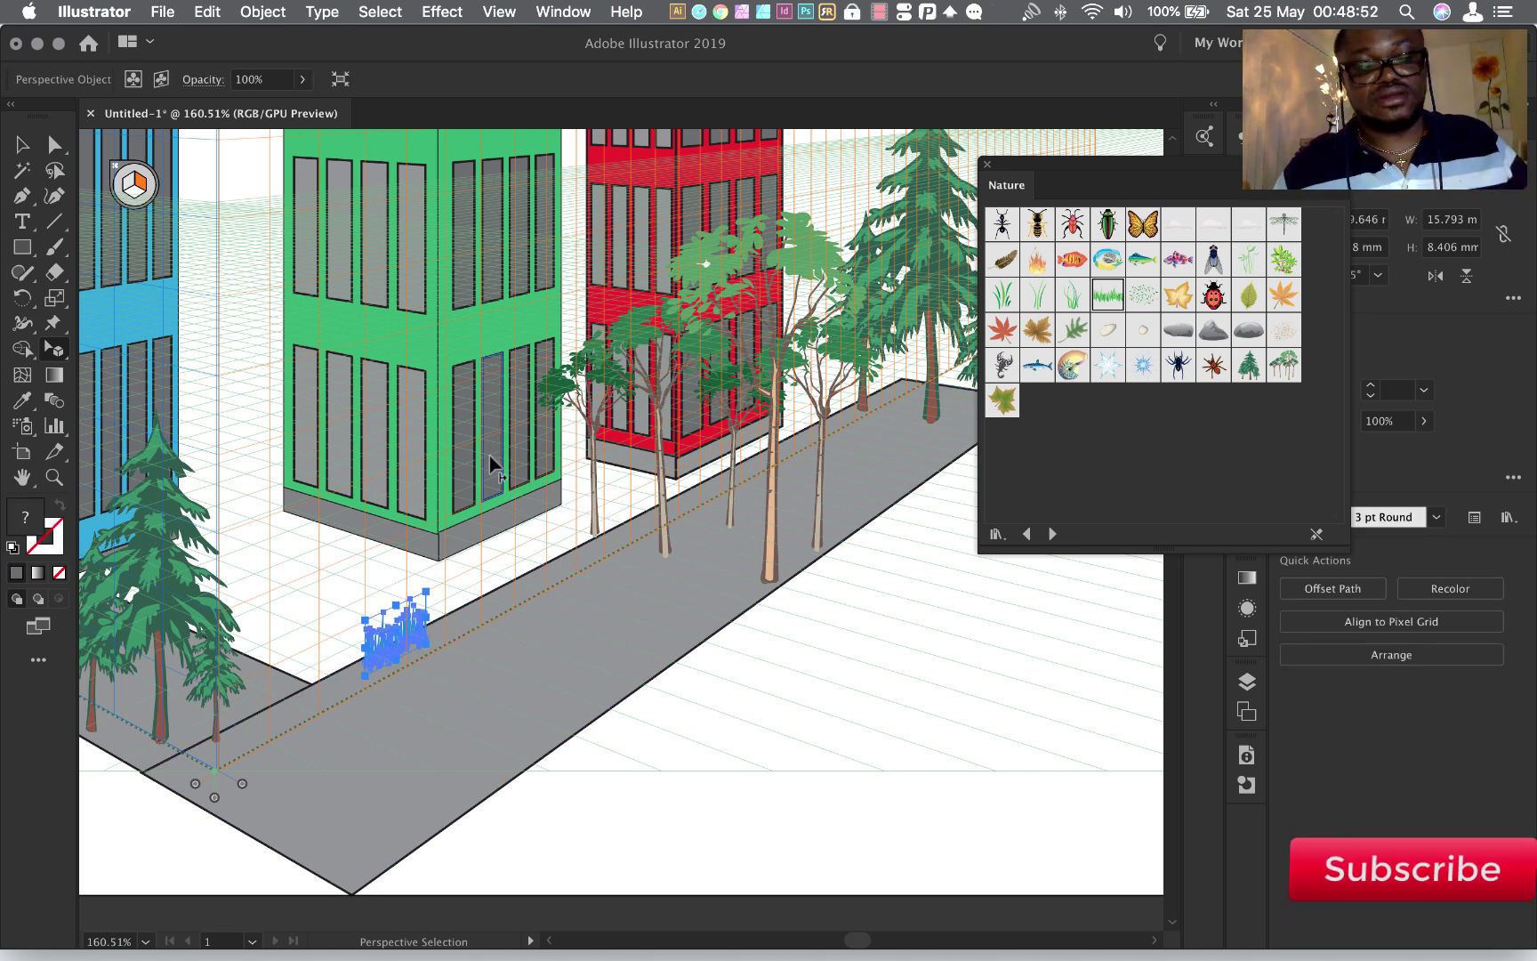
pyautogui.press('v')
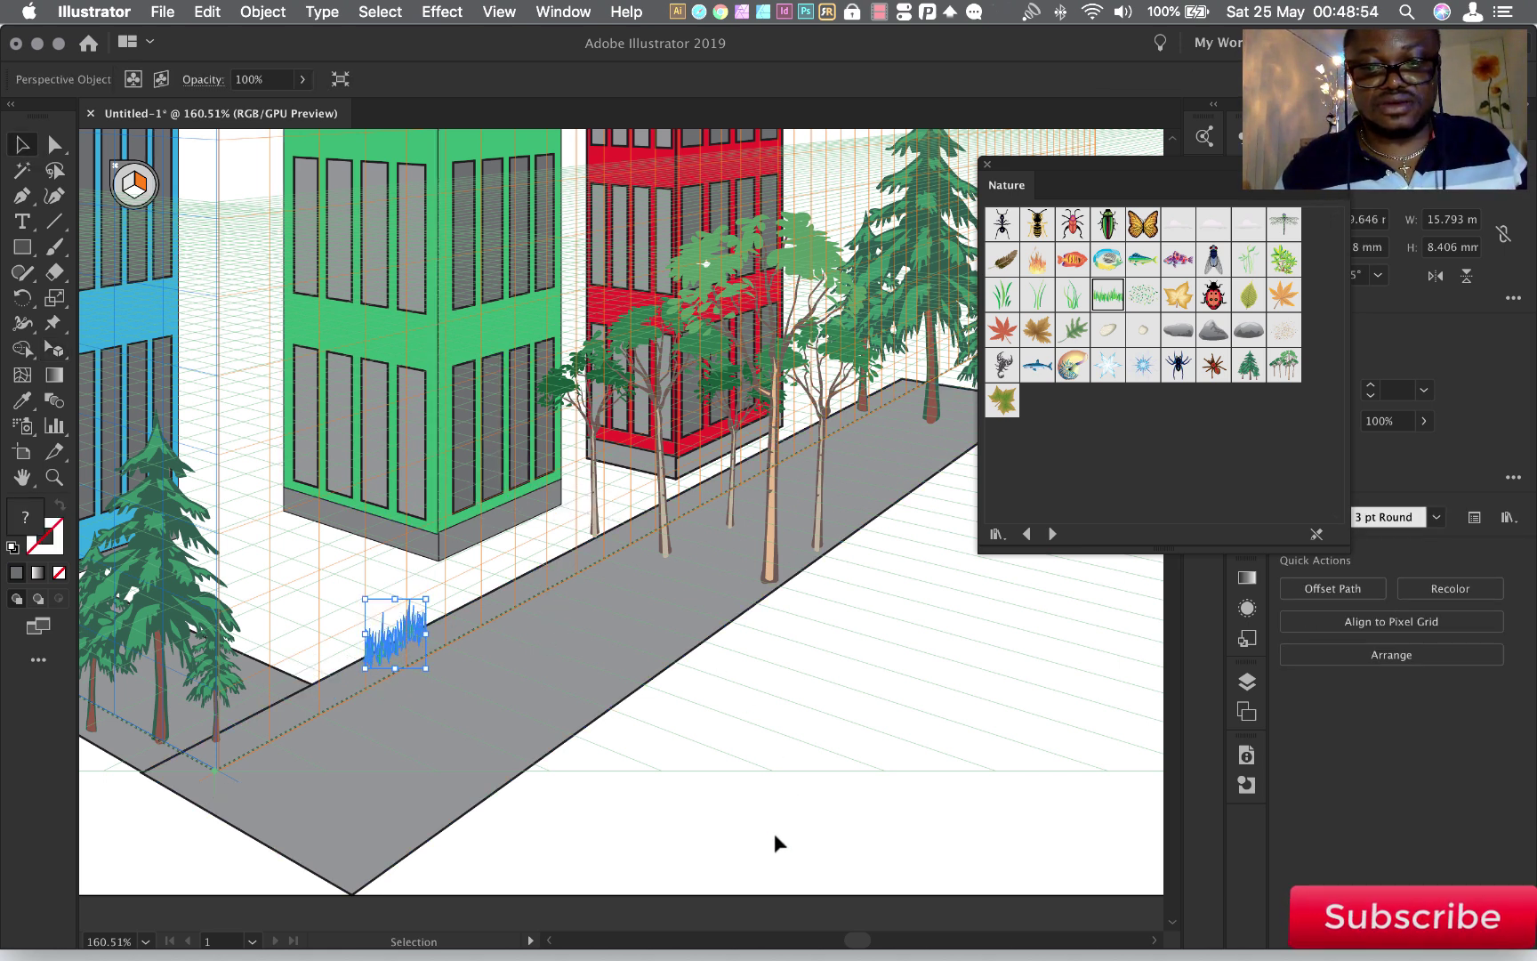
pyautogui.click(775, 841)
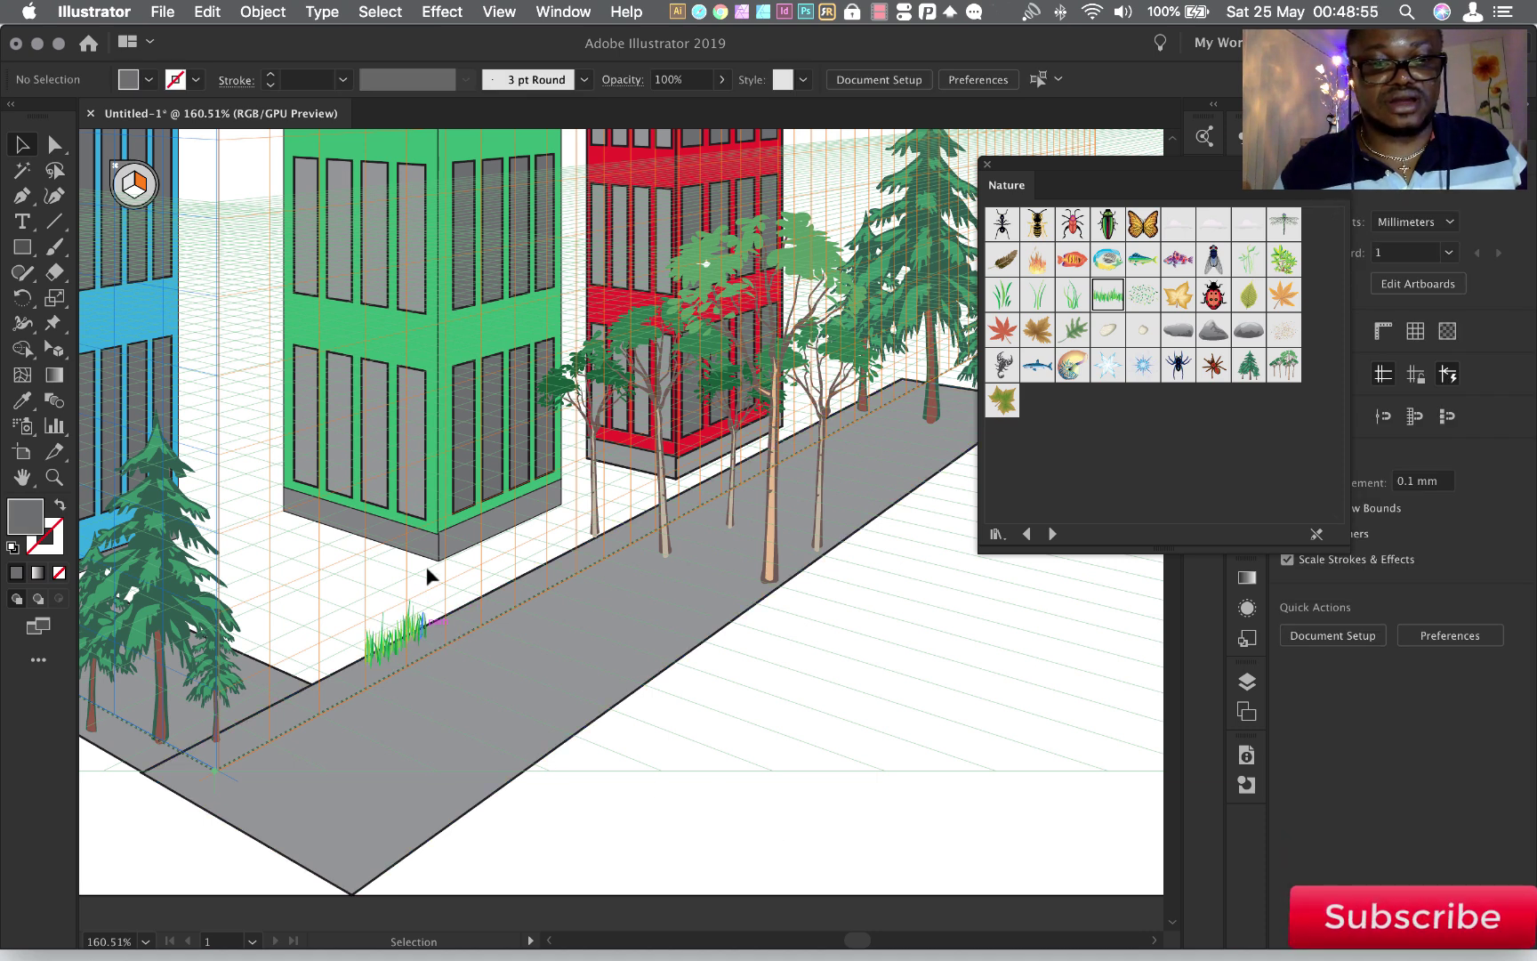
pyautogui.click(400, 637)
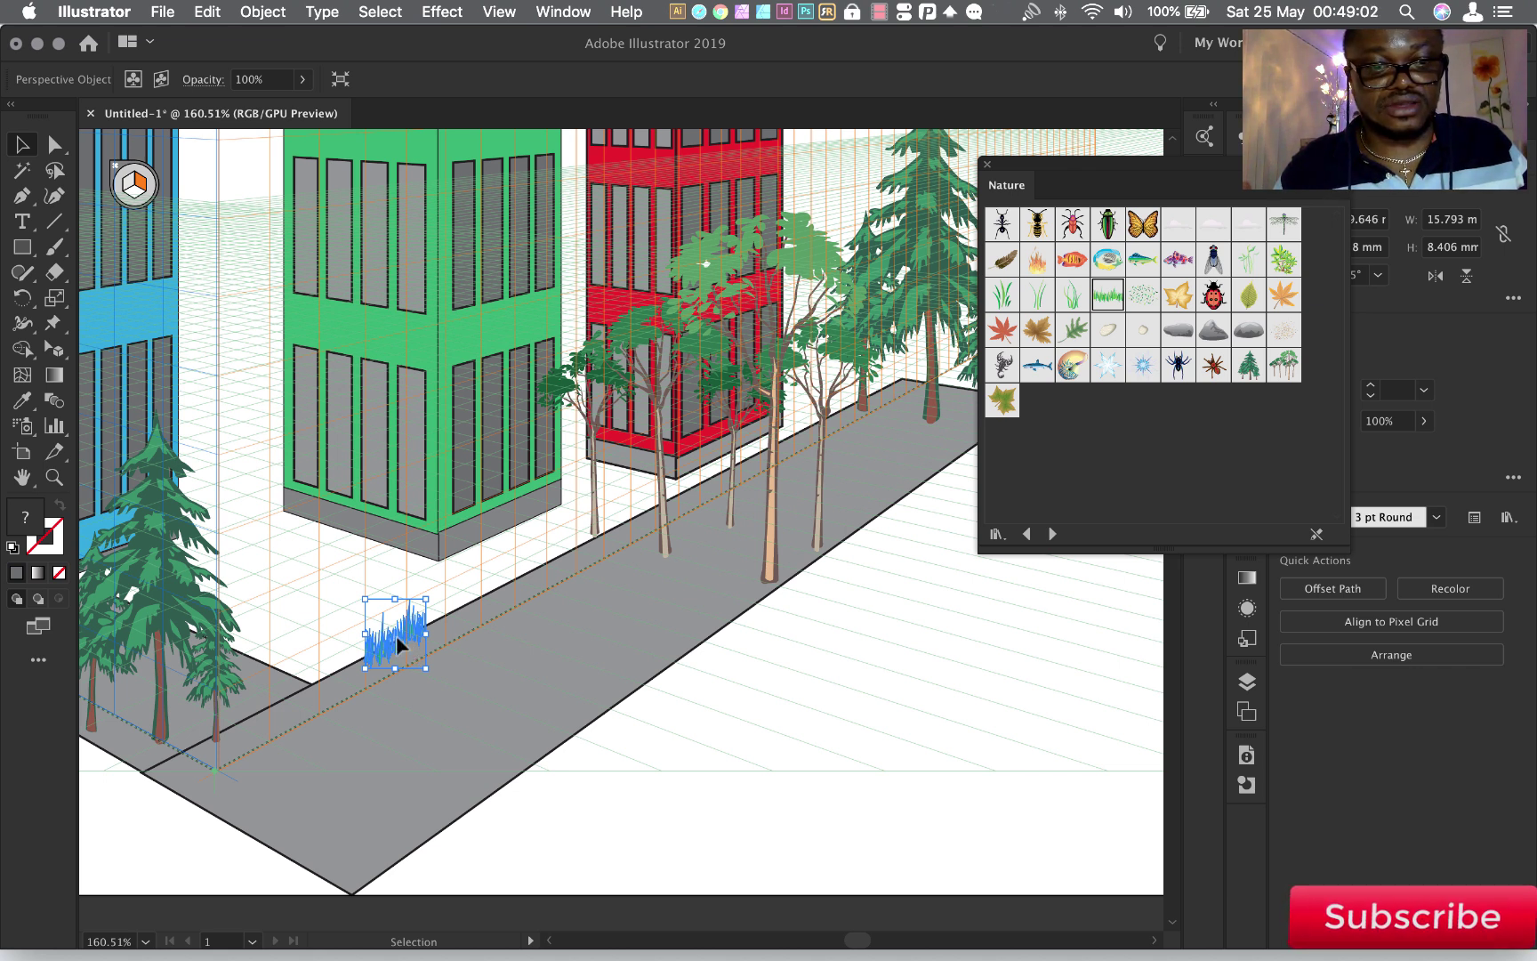
# Copy the grass clump along the road, confirm the expand warning, and repeat it twice
pyautogui.moveTo(398, 635); pyautogui.dragTo(466, 610)
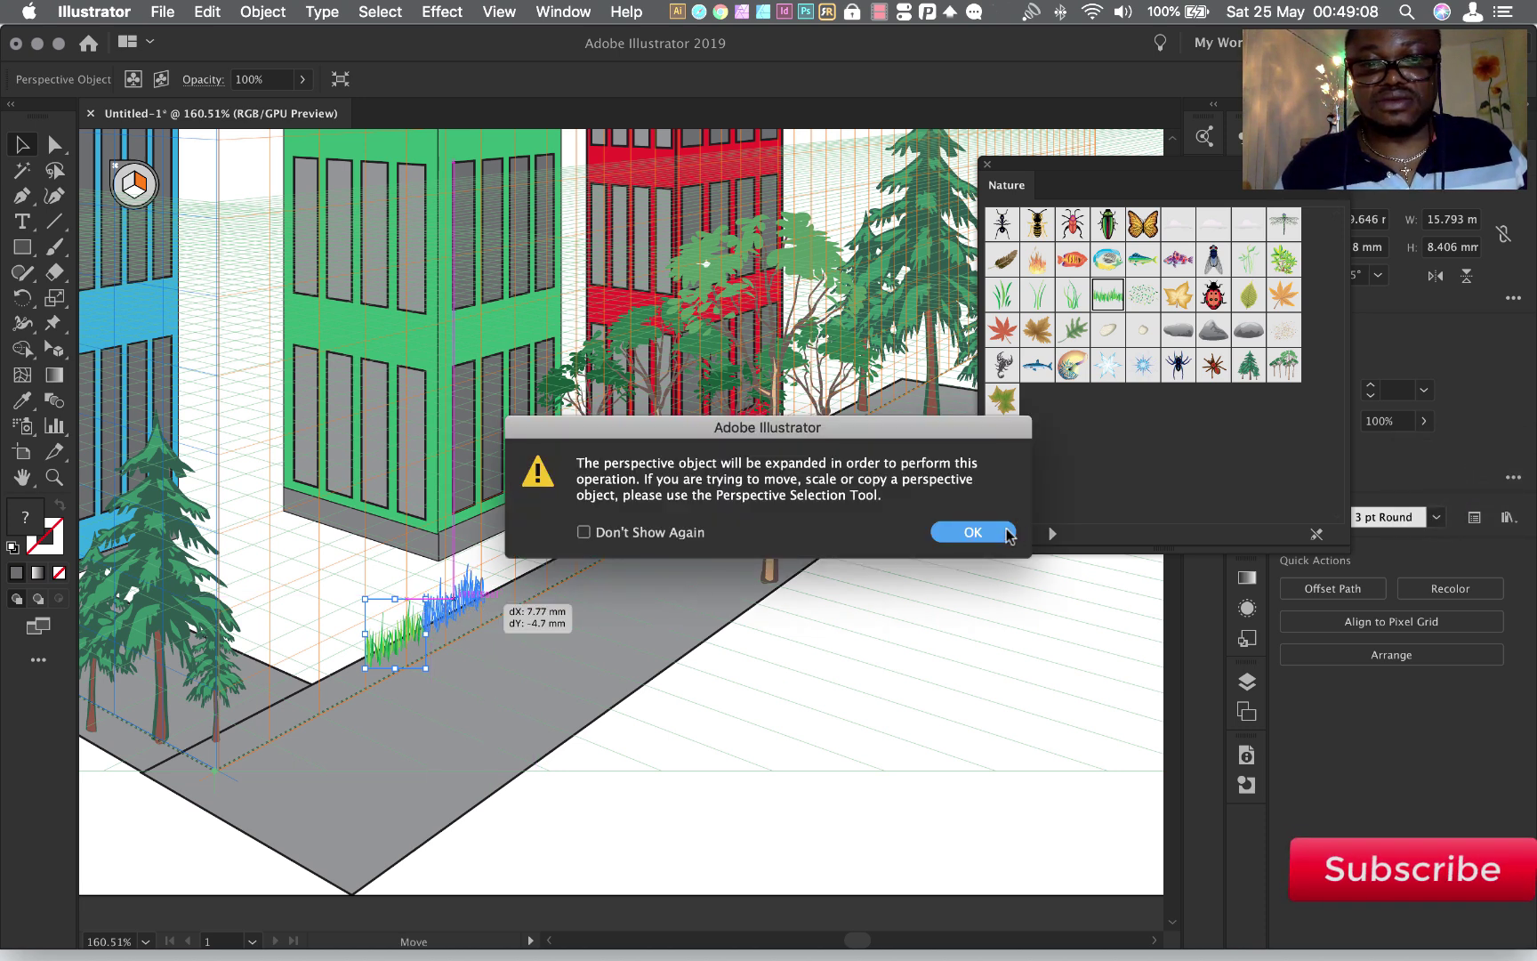
pyautogui.click(974, 532)
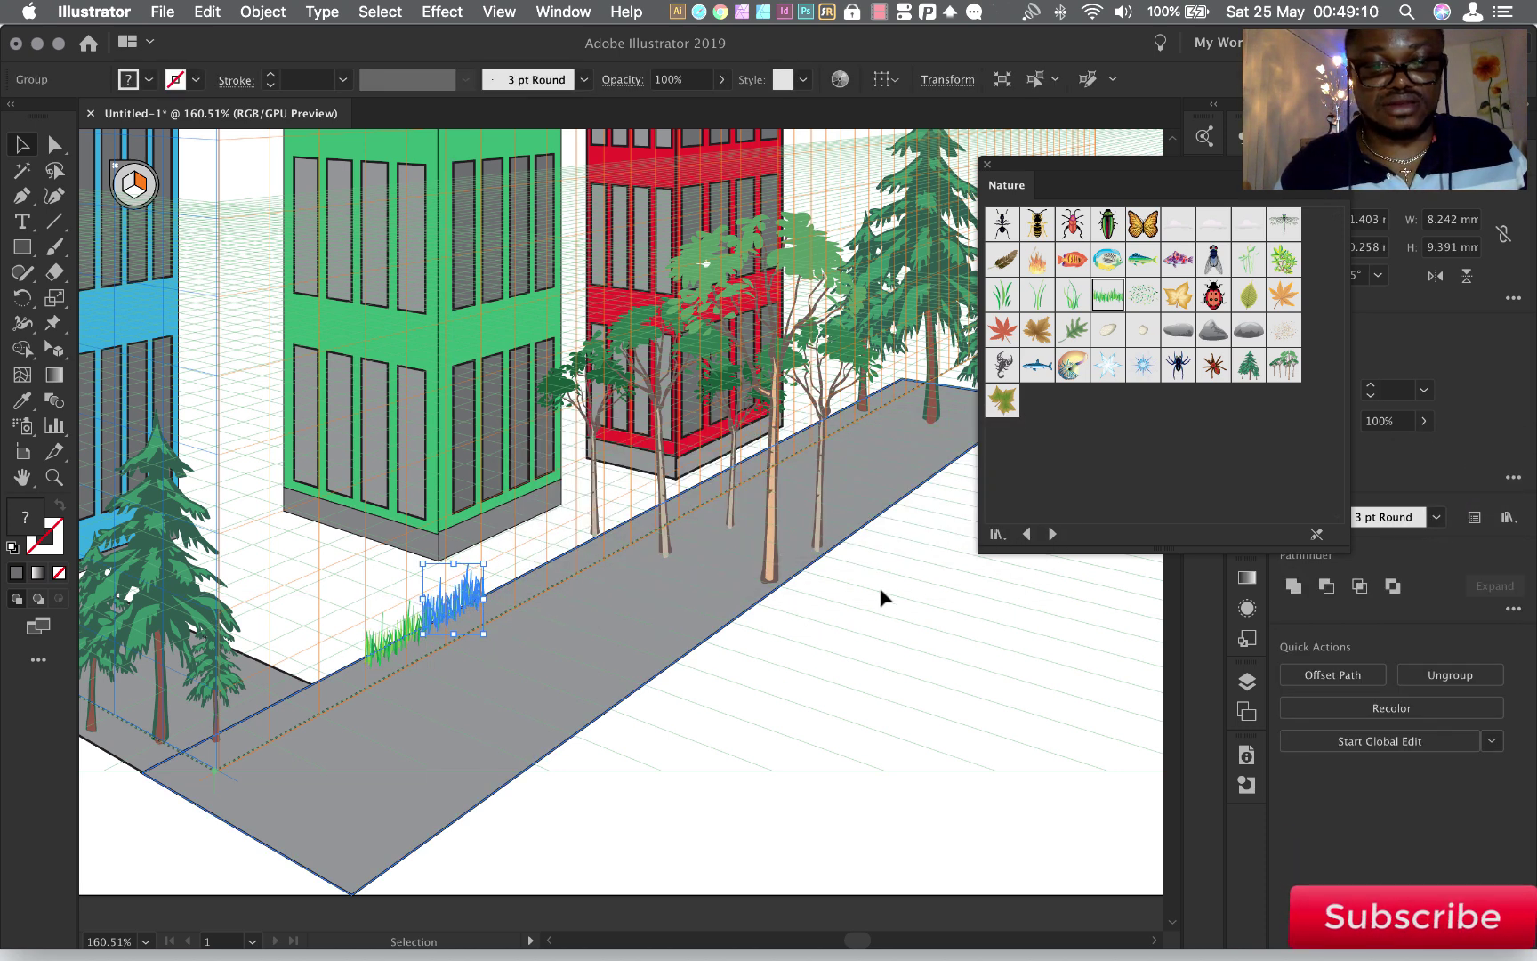
pyautogui.press('a')
pyautogui.hotkey('ctrl', 'd')
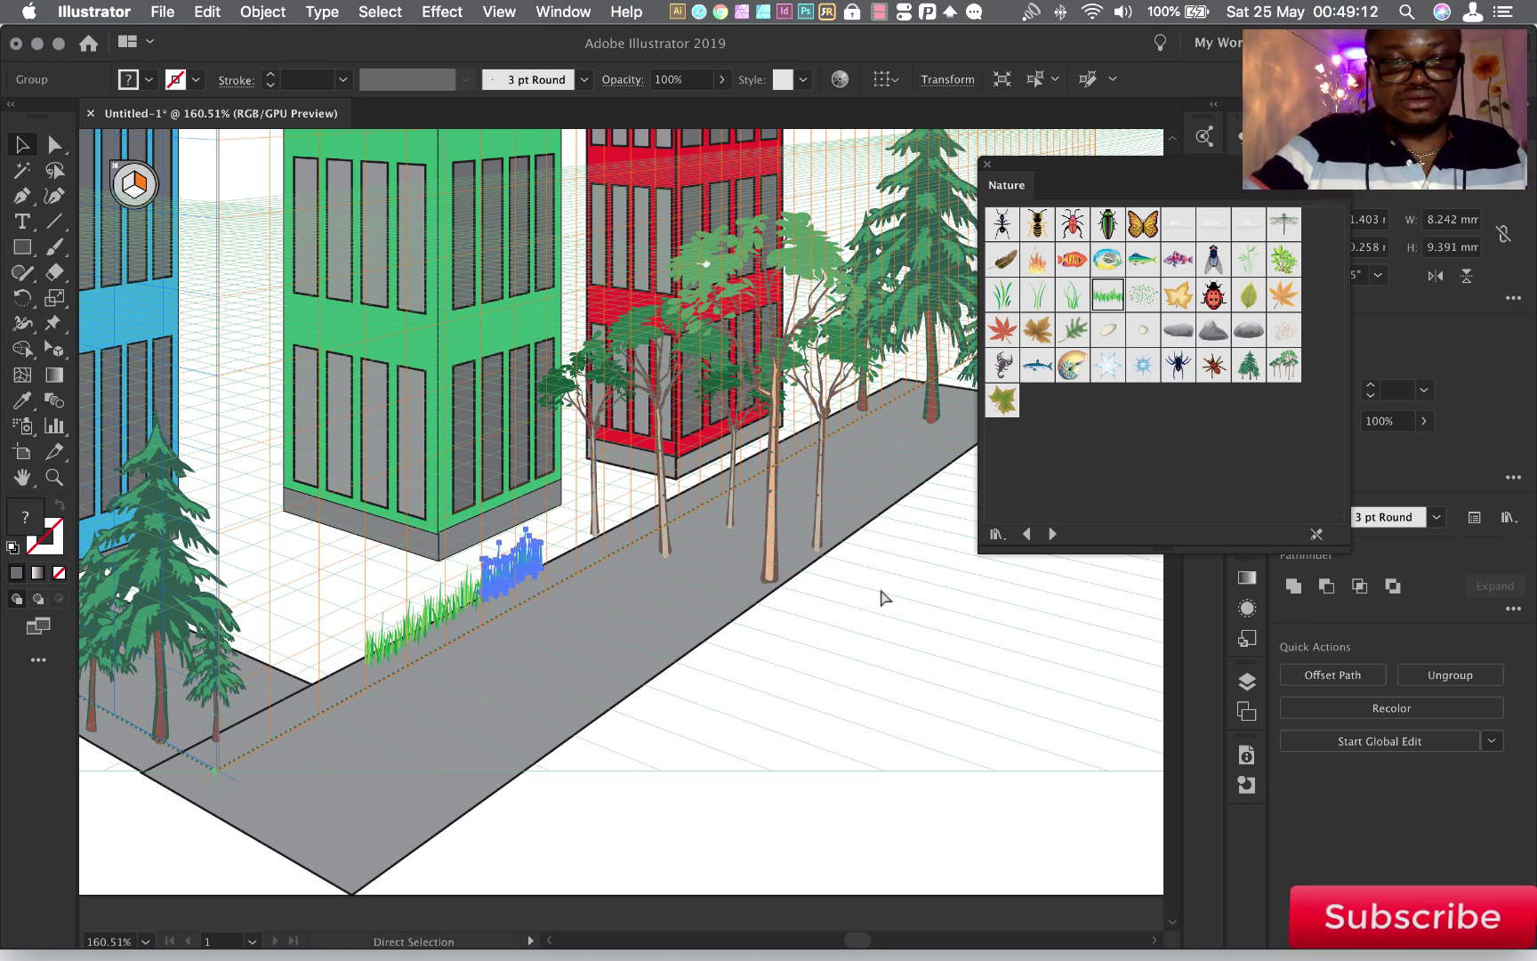
pyautogui.hotkey('ctrl', 'd')
pyautogui.hotkey('ctrl', 'd')
pyautogui.hotkey('ctrl', 'd')
pyautogui.hotkey('ctrl', 'd')
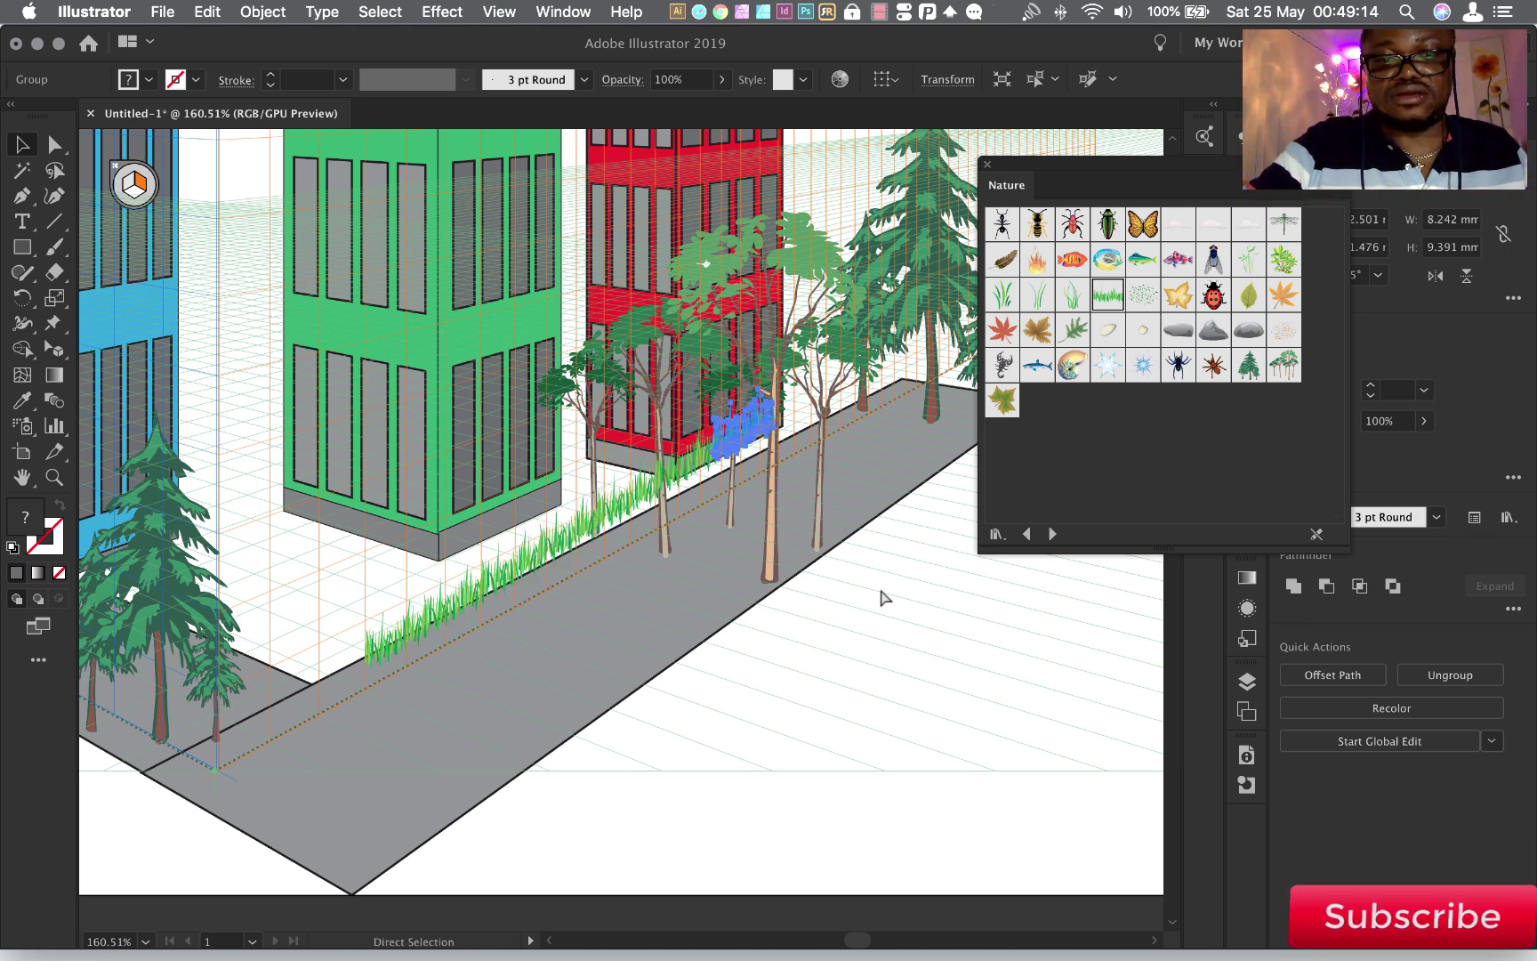
pyautogui.press('v')
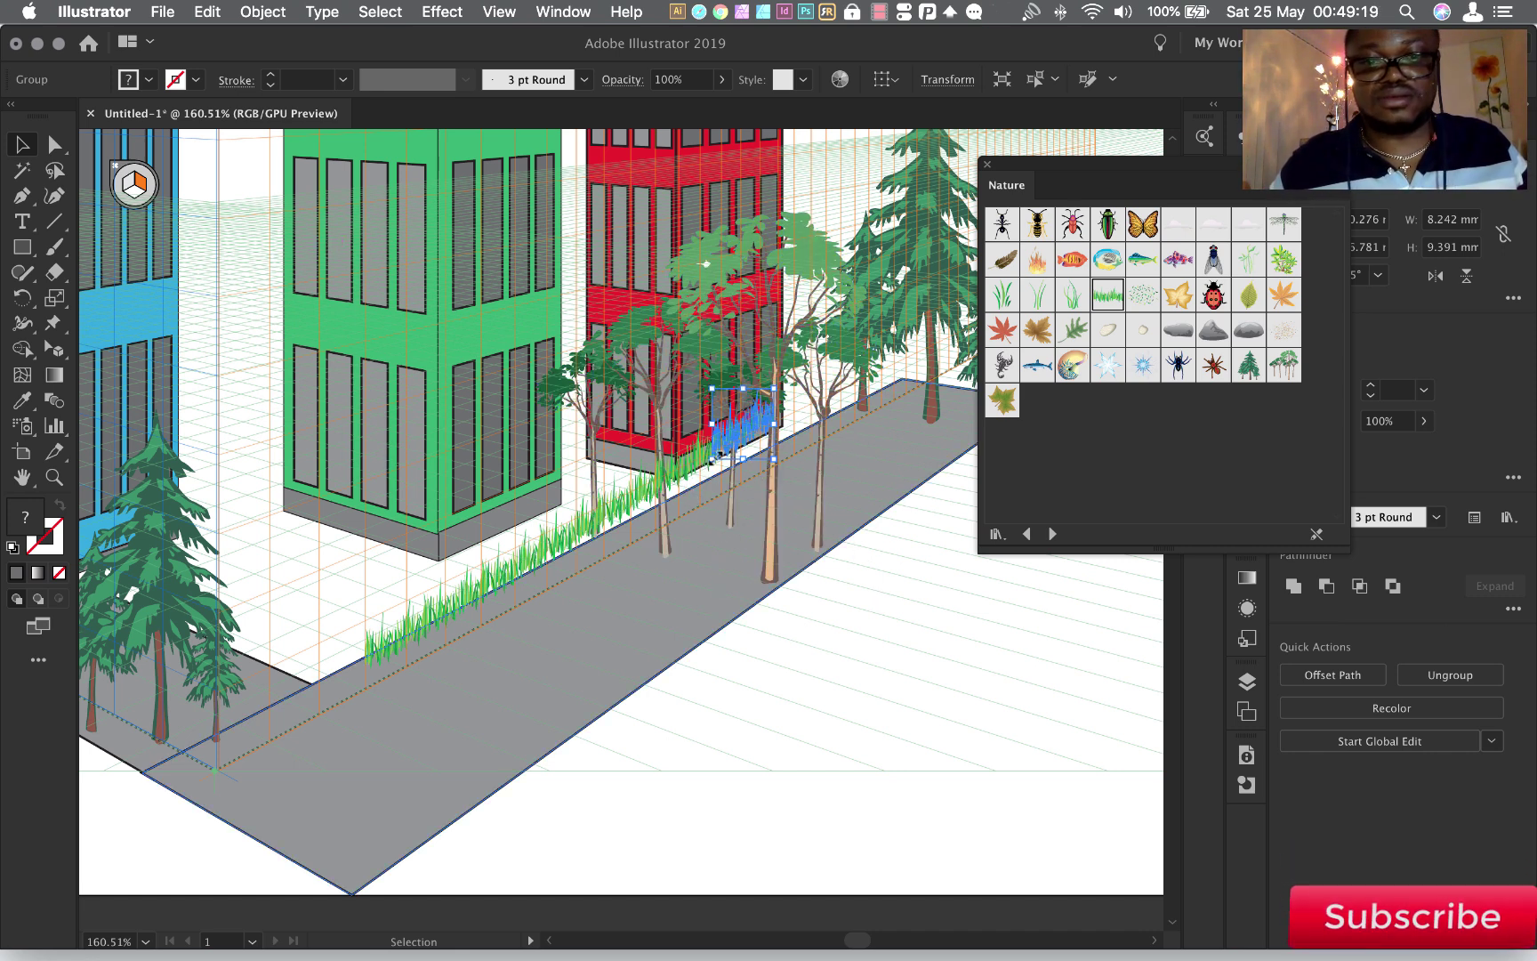
# Adjust the last clump and add more grass copies to fill gaps along the road
pyautogui.moveTo(737, 442)
pyautogui.mouseDown()
pyautogui.moveTo(771, 452)
pyautogui.moveTo(723, 476)
pyautogui.moveTo(800, 428)
pyautogui.mouseUp()
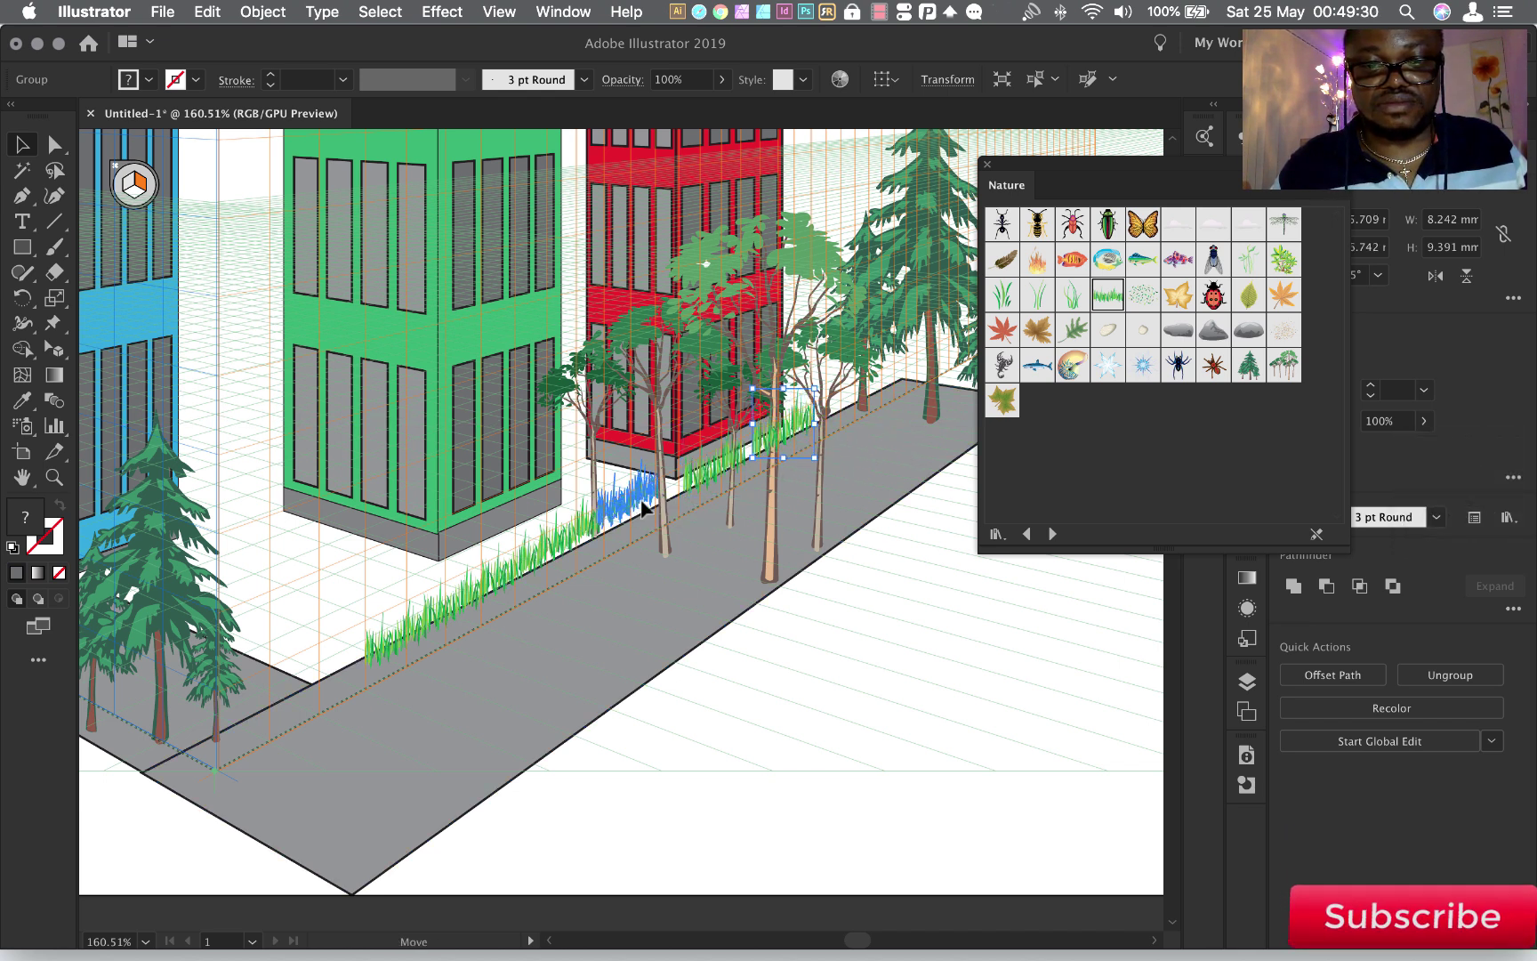
pyautogui.moveTo(792, 429); pyautogui.dragTo(614, 518)
pyautogui.moveTo(532, 569)
pyautogui.mouseDown()
pyautogui.moveTo(566, 560)
pyautogui.moveTo(497, 600)
pyautogui.mouseUp()
pyautogui.moveTo(410, 634); pyautogui.dragTo(443, 627)
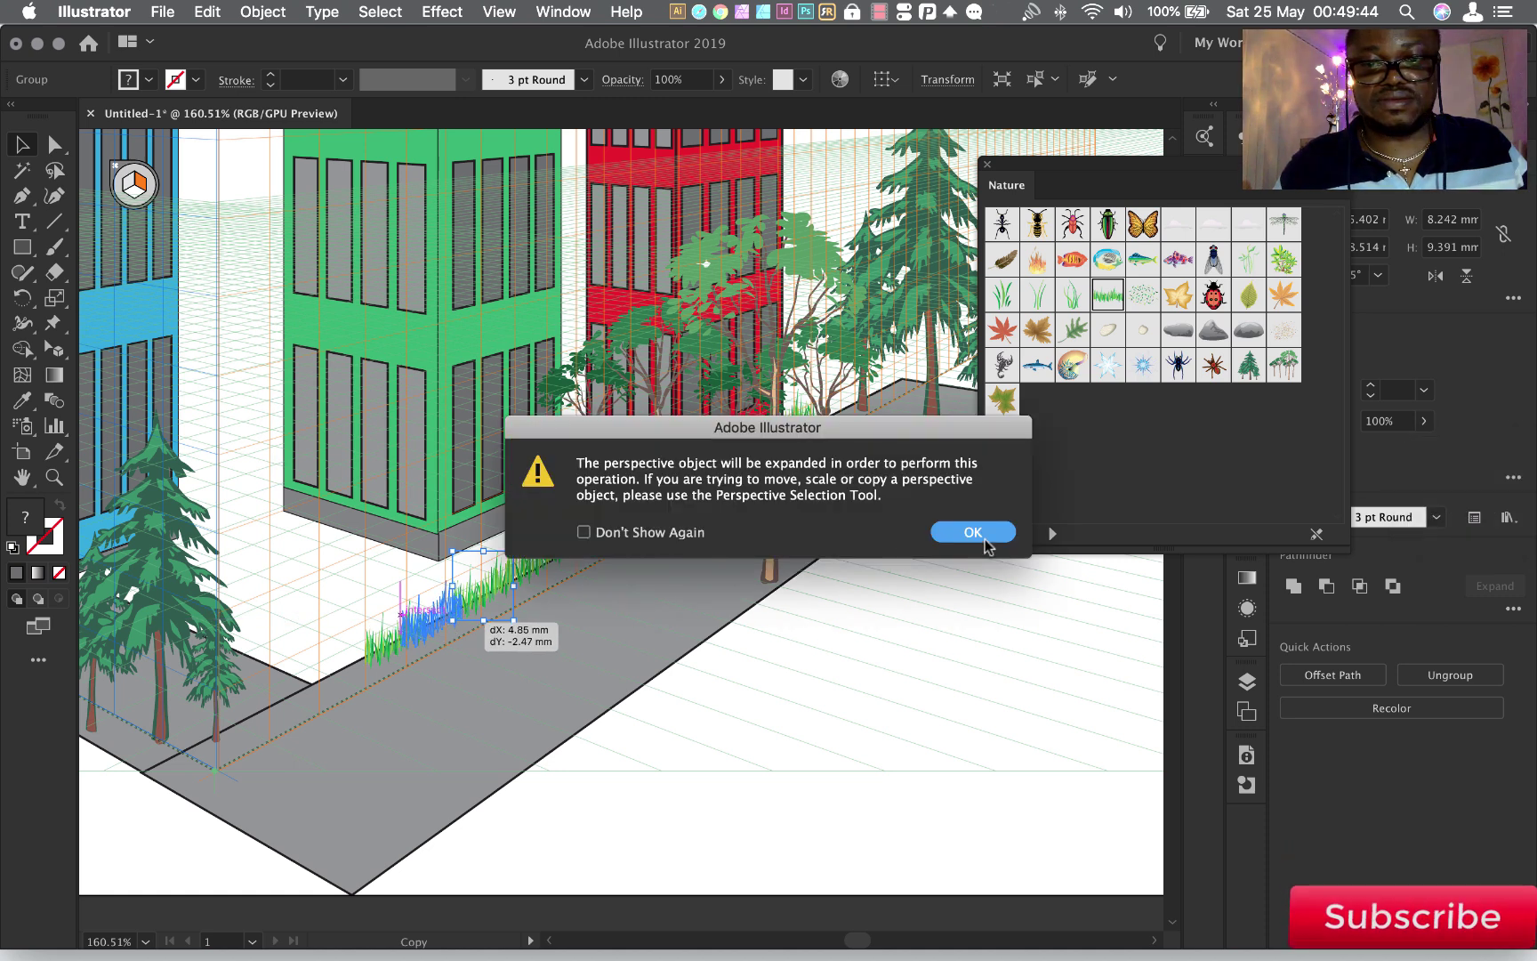
# Add another grass copy by the red building, then pan to the left-hand street
pyautogui.click(986, 540)
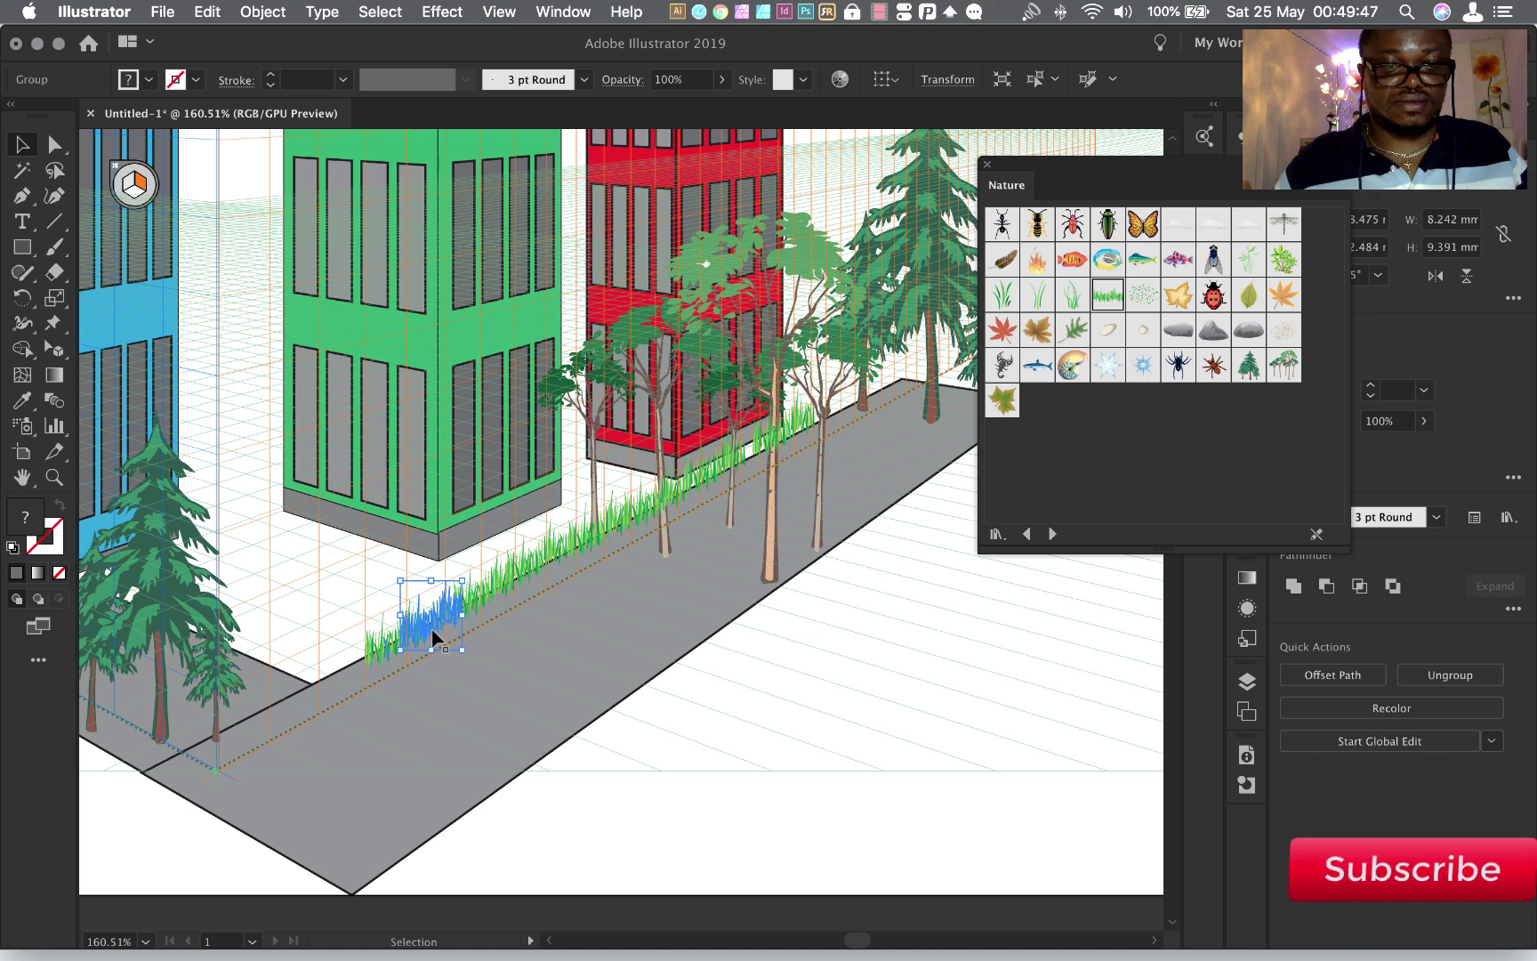
pyautogui.moveTo(431, 627); pyautogui.dragTo(341, 663)
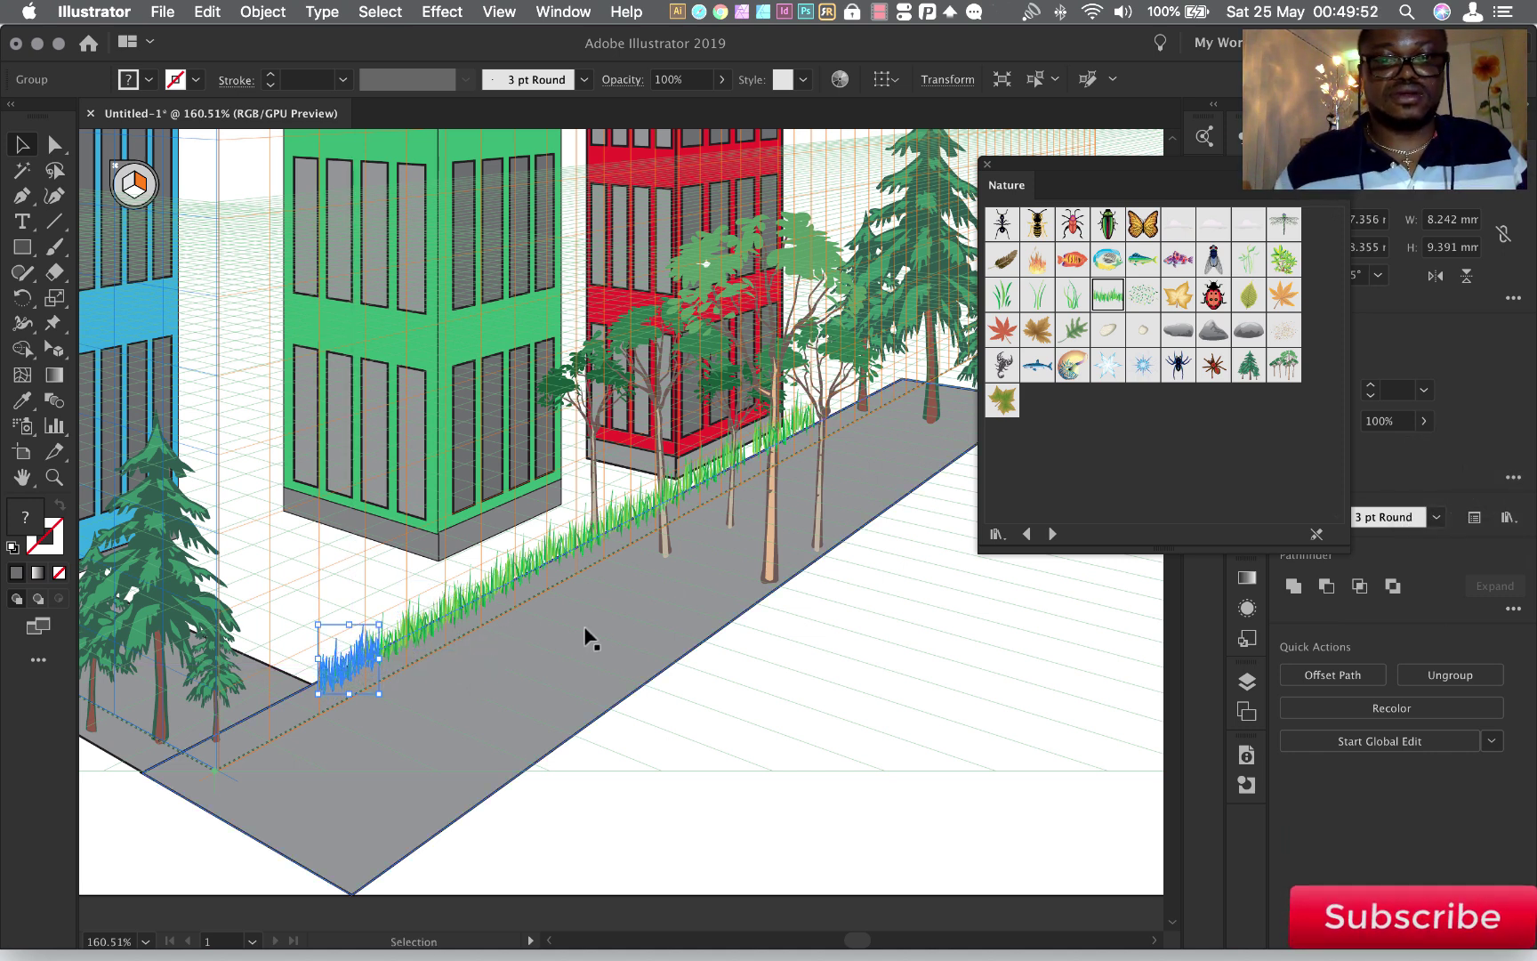
pyautogui.moveTo(370, 660); pyautogui.dragTo(756, 457)
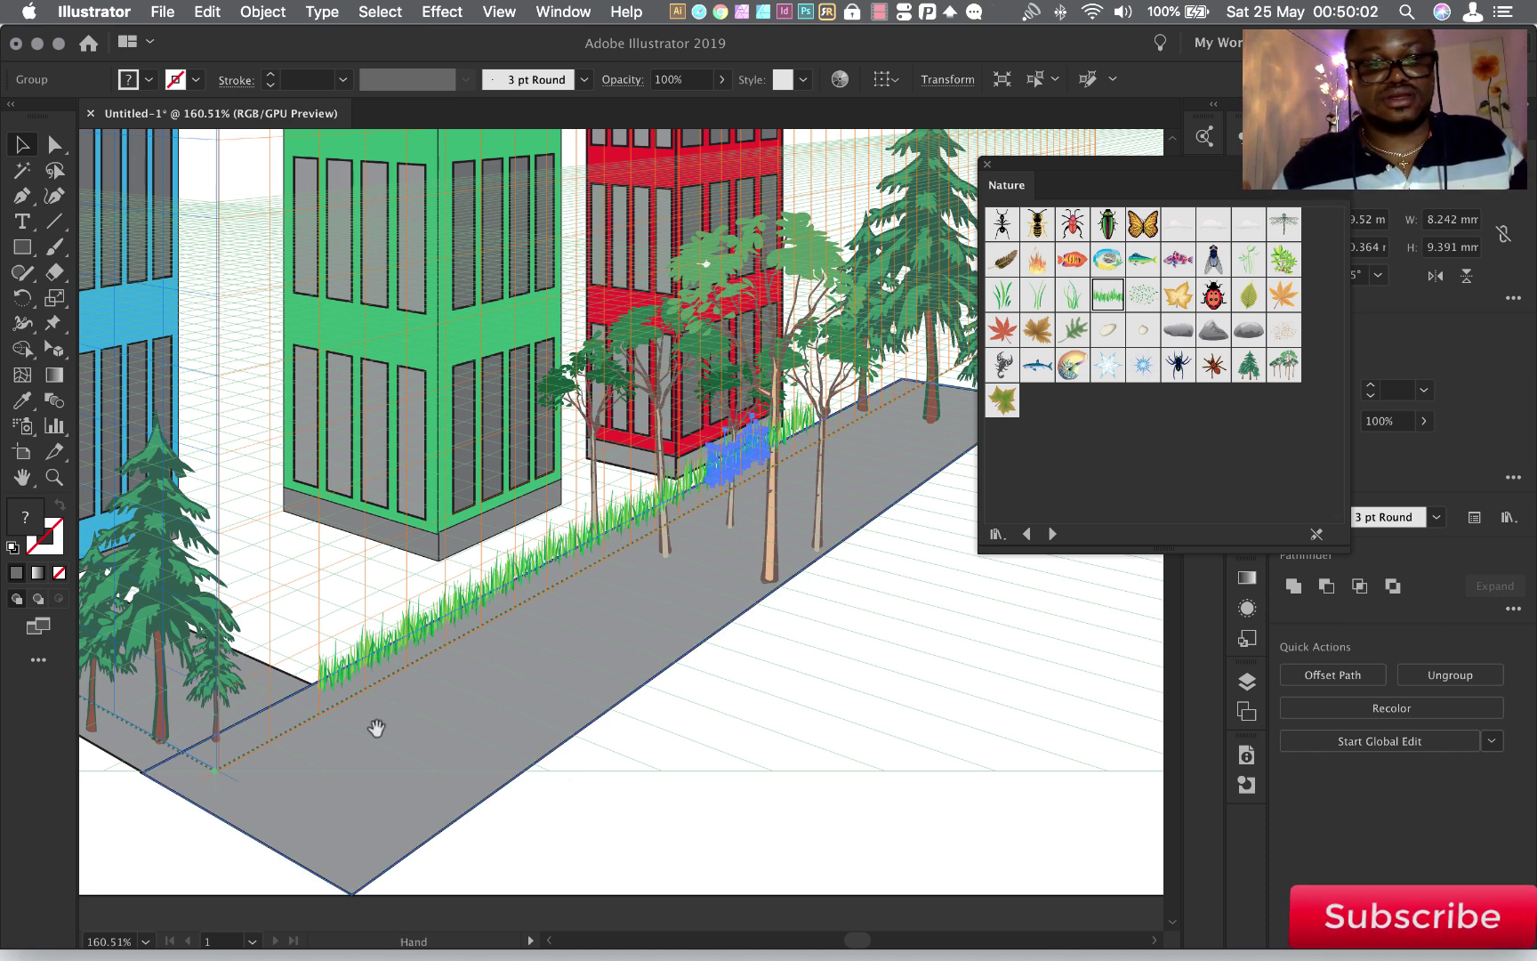
pyautogui.moveTo(382, 734)
pyautogui.mouseDown()
pyautogui.moveTo(837, 747)
pyautogui.moveTo(976, 796)
pyautogui.mouseUp()
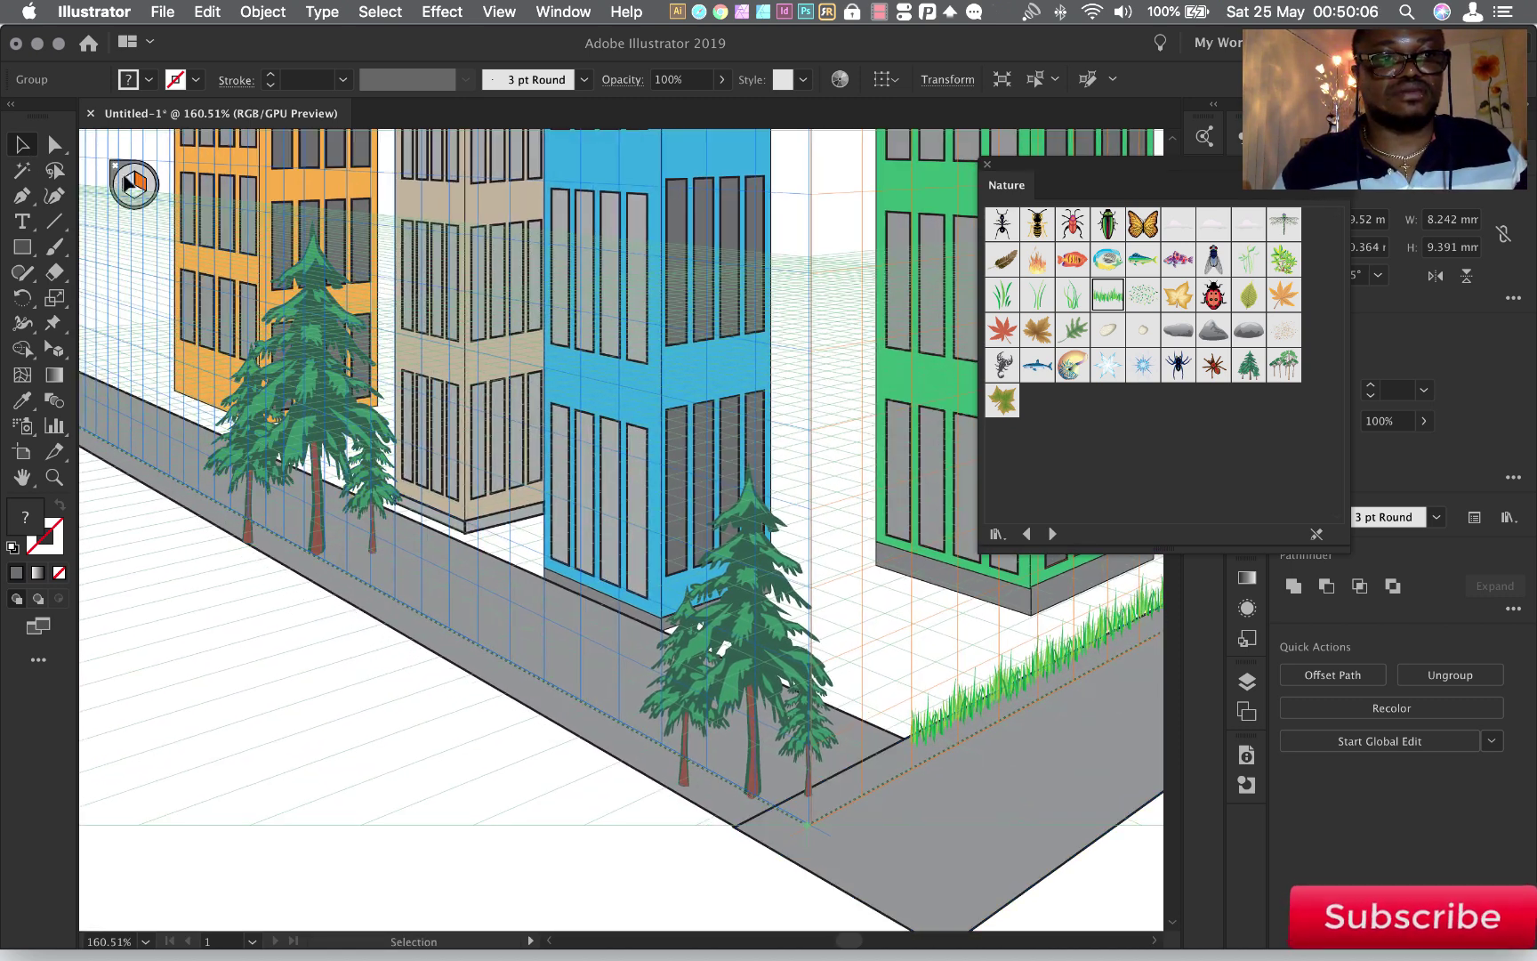
# Place a Grass 4 clump on the left sidewalk's perspective plane
pyautogui.click(131, 187)
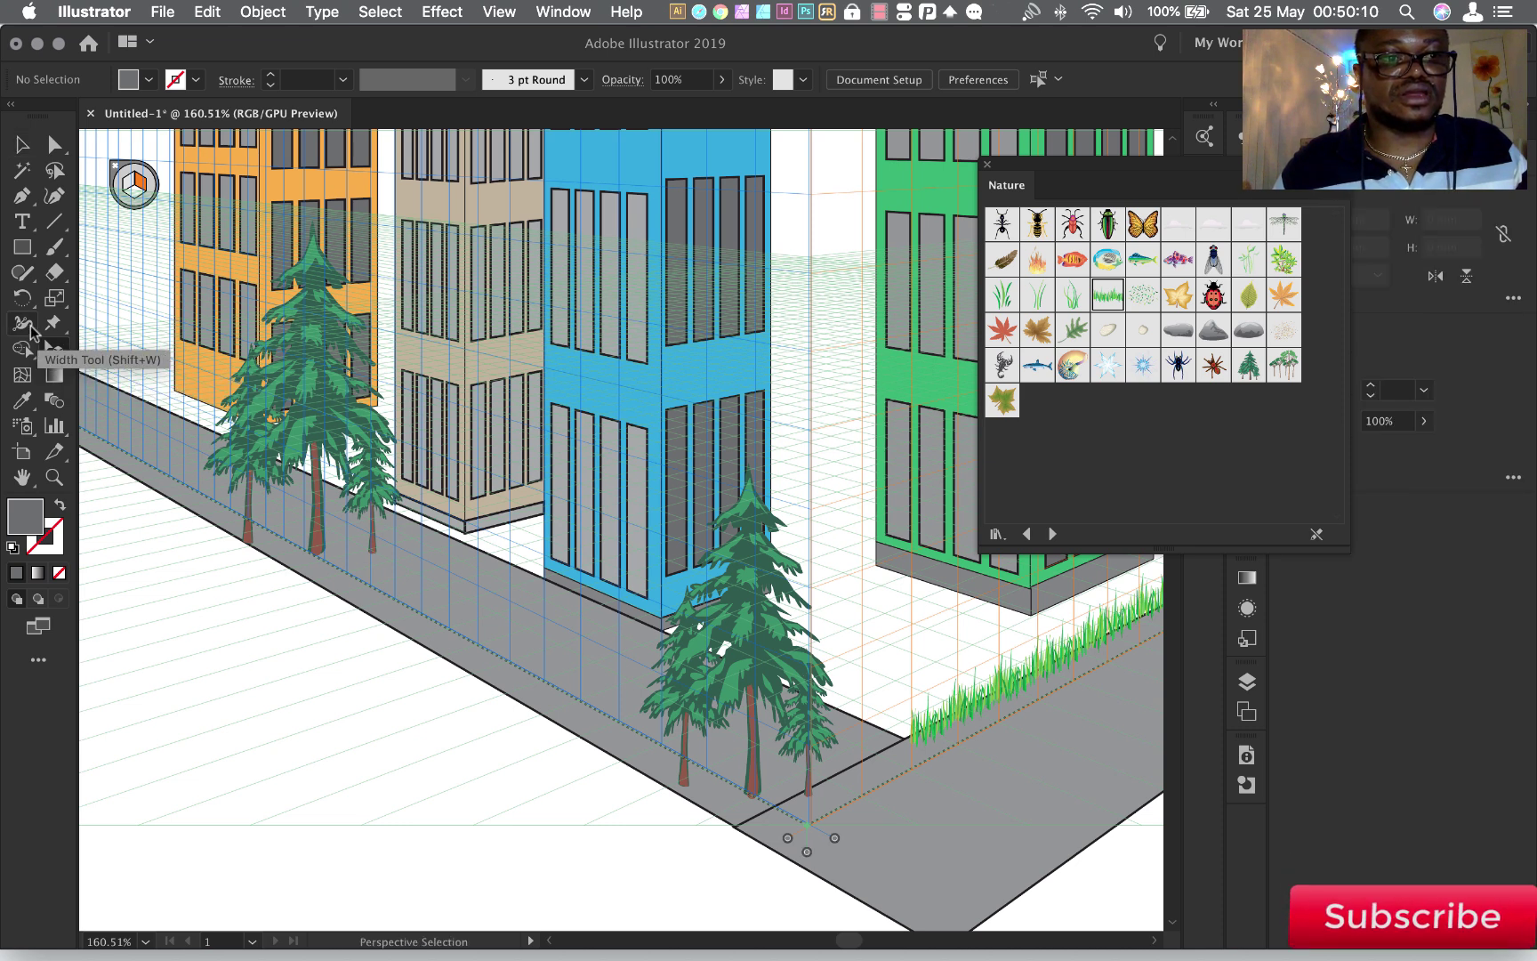
pyautogui.click(56, 350)
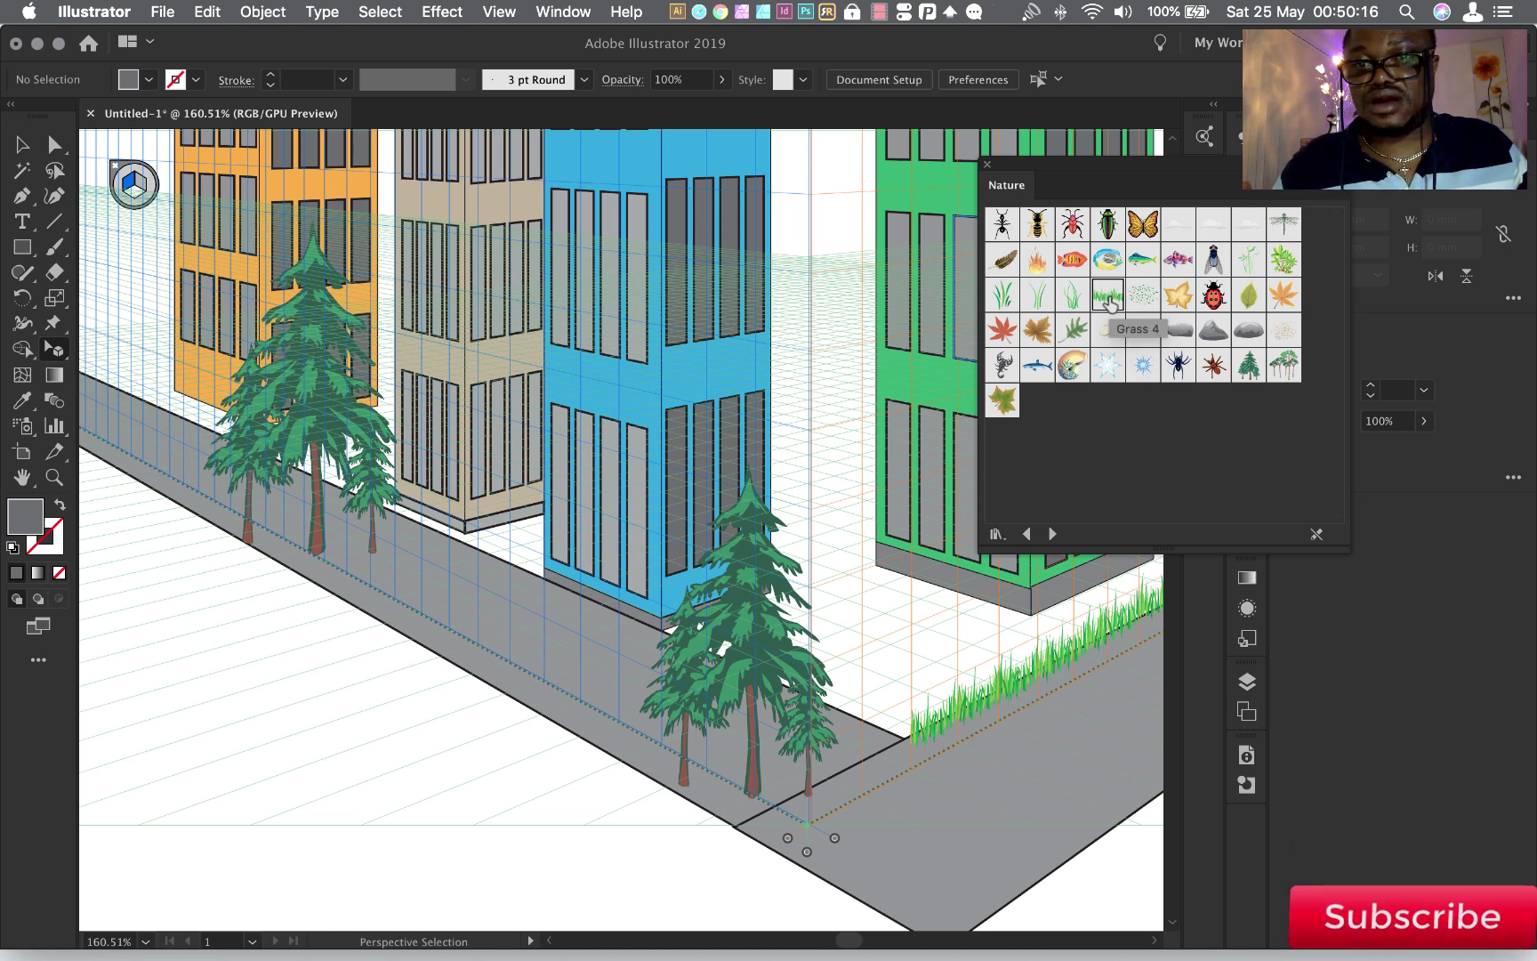
pyautogui.moveTo(1111, 305)
pyautogui.mouseDown()
pyautogui.moveTo(862, 749)
pyautogui.moveTo(861, 707)
pyautogui.moveTo(753, 671)
pyautogui.moveTo(850, 725)
pyautogui.moveTo(678, 654)
pyautogui.mouseUp()
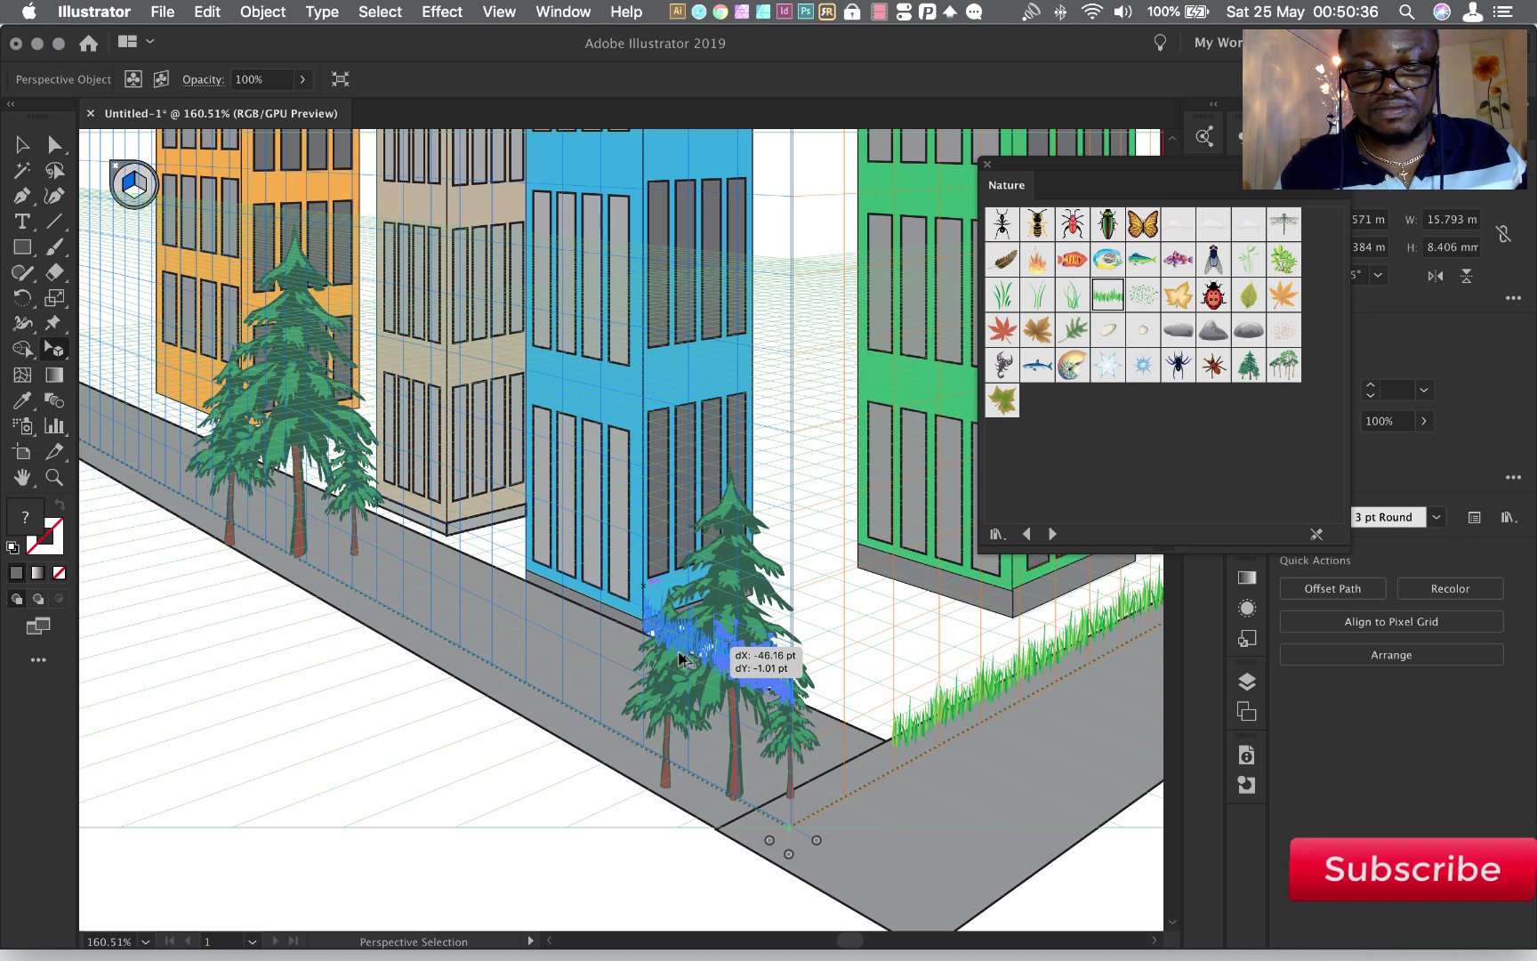
pyautogui.moveTo(678, 653); pyautogui.dragTo(675, 636)
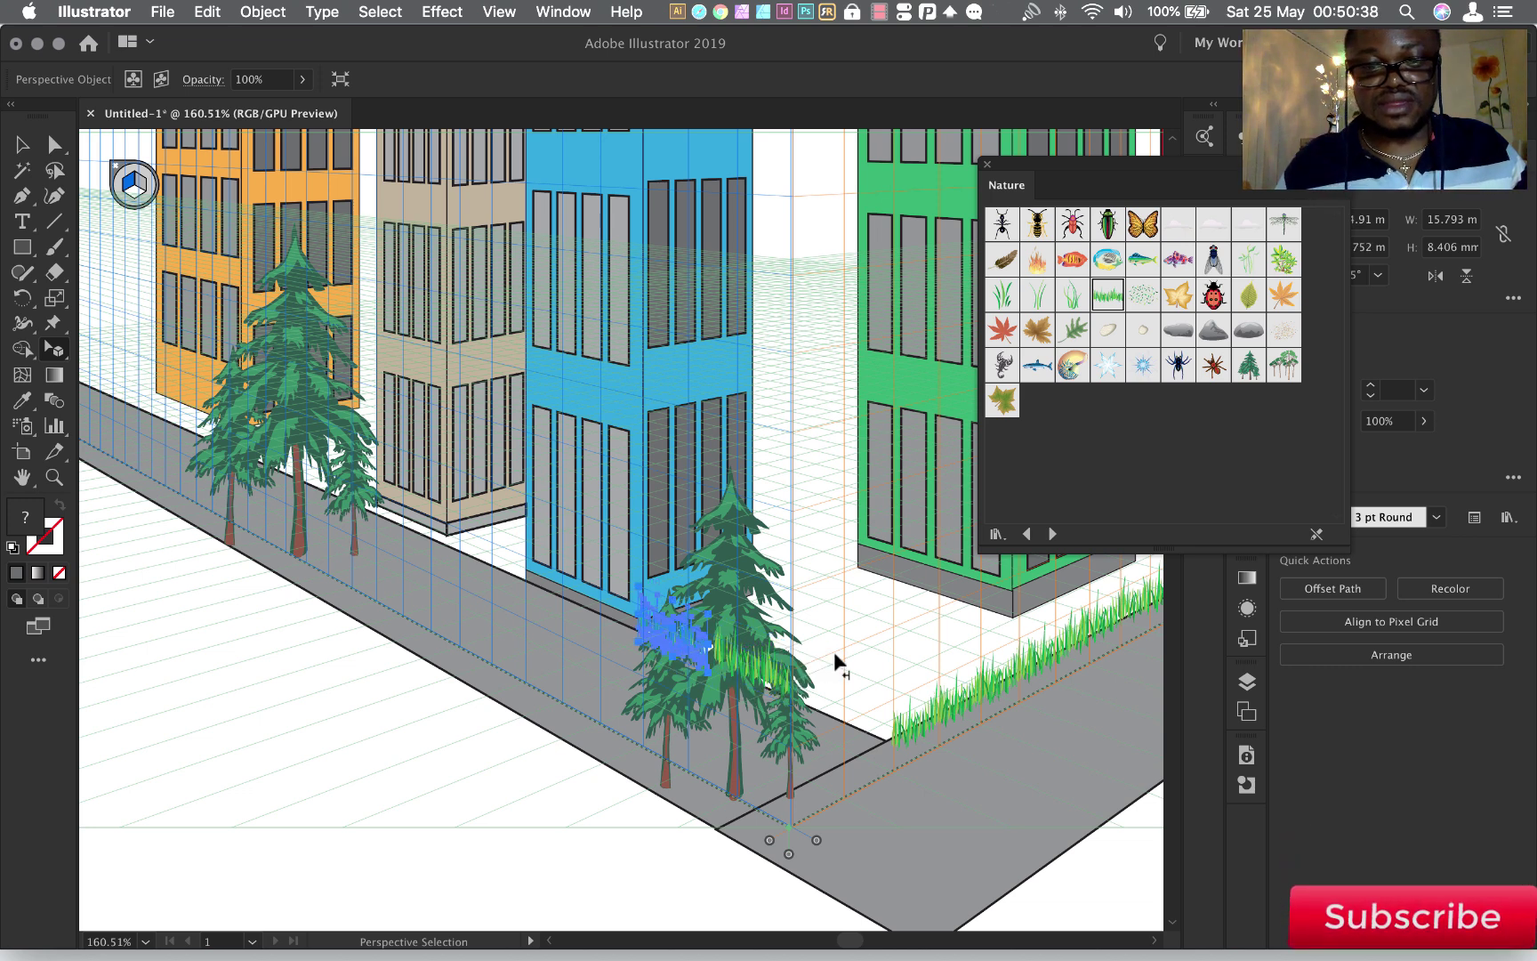
# Repeat the grass clump three times along the sidewalk and adjust the copies to close gaps
pyautogui.hotkey('ctrl', 'd')
pyautogui.hotkey('ctrl', 'd')
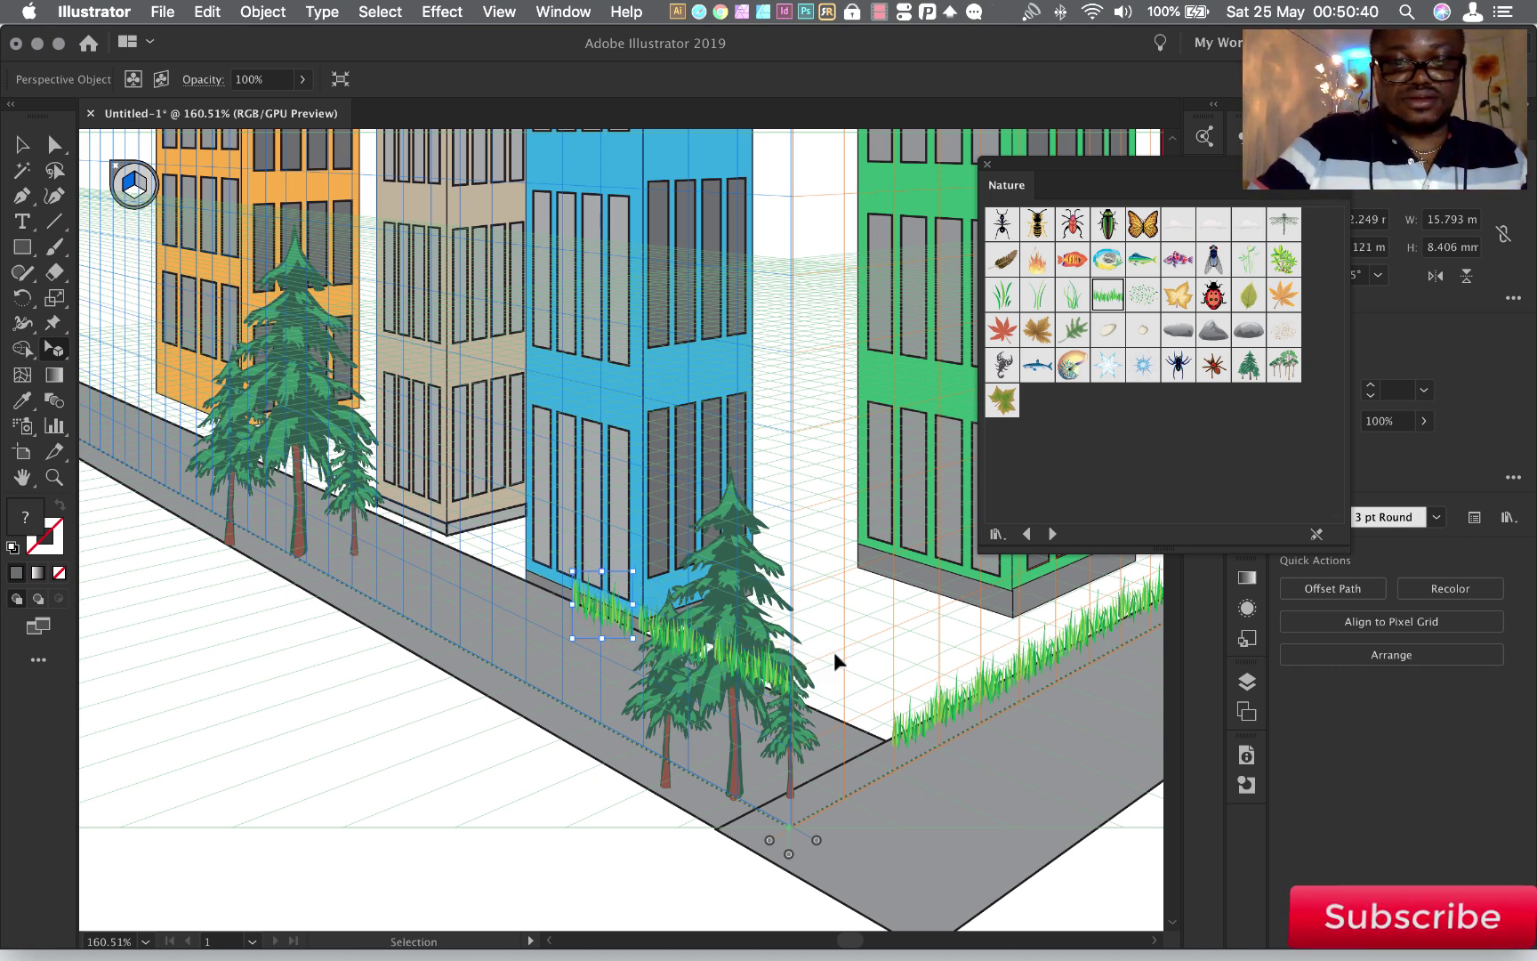
pyautogui.hotkey('ctrl', 'd')
pyautogui.hotkey('ctrl', 'd')
pyautogui.hotkey('ctrl', 'd')
pyautogui.hotkey('ctrl', 'd')
pyautogui.hotkey('ctrl', 'd')
pyautogui.hotkey('ctrl', 'd')
pyautogui.hotkey('ctrl', 'd')
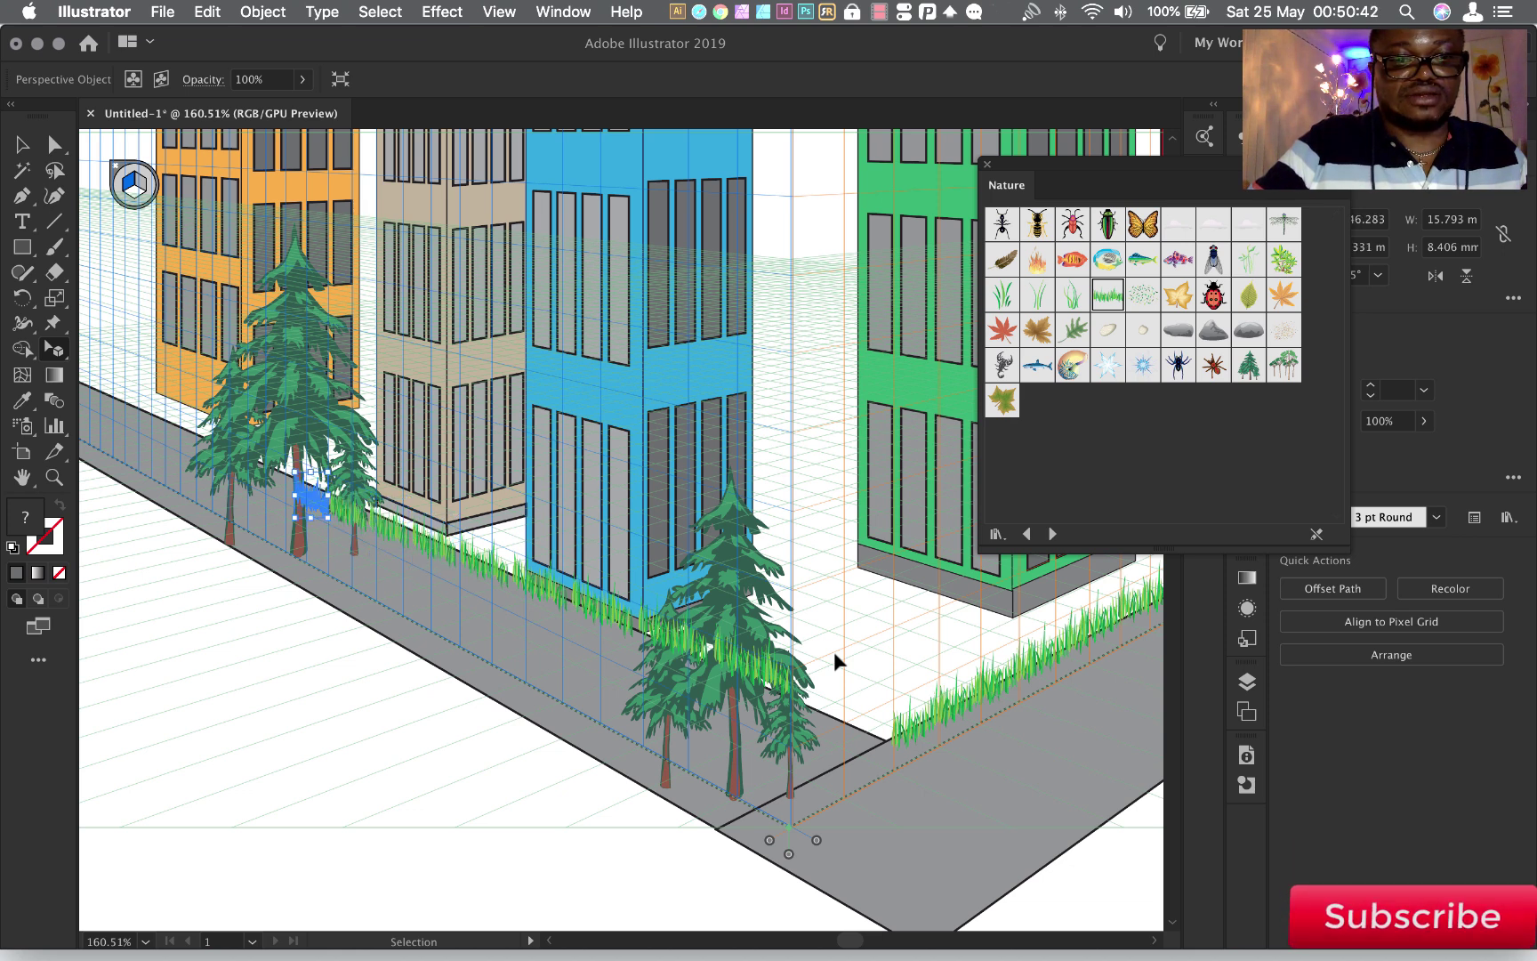
pyautogui.hotkey('ctrl', 'd')
pyautogui.hotkey('ctrl', 'd')
pyautogui.hotkey('ctrl', 'd')
pyautogui.hotkey('ctrl', 'd')
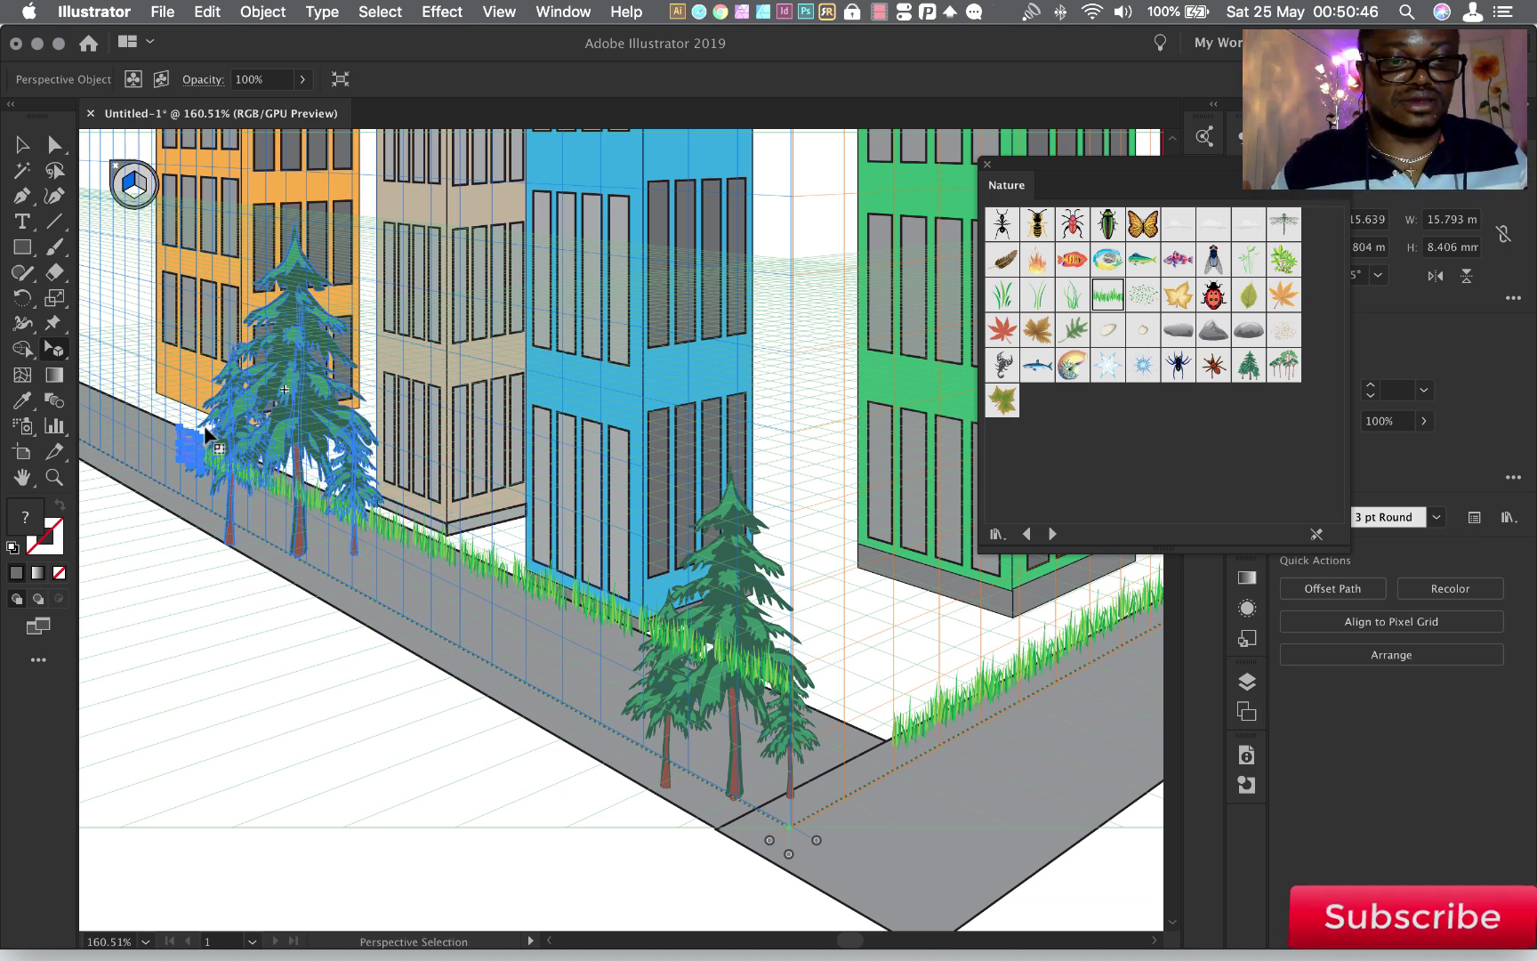
pyautogui.moveTo(193, 448)
pyautogui.mouseDown()
pyautogui.moveTo(203, 436)
pyautogui.moveTo(241, 470)
pyautogui.moveTo(339, 496)
pyautogui.moveTo(281, 484)
pyautogui.mouseUp()
pyautogui.press('super+z')
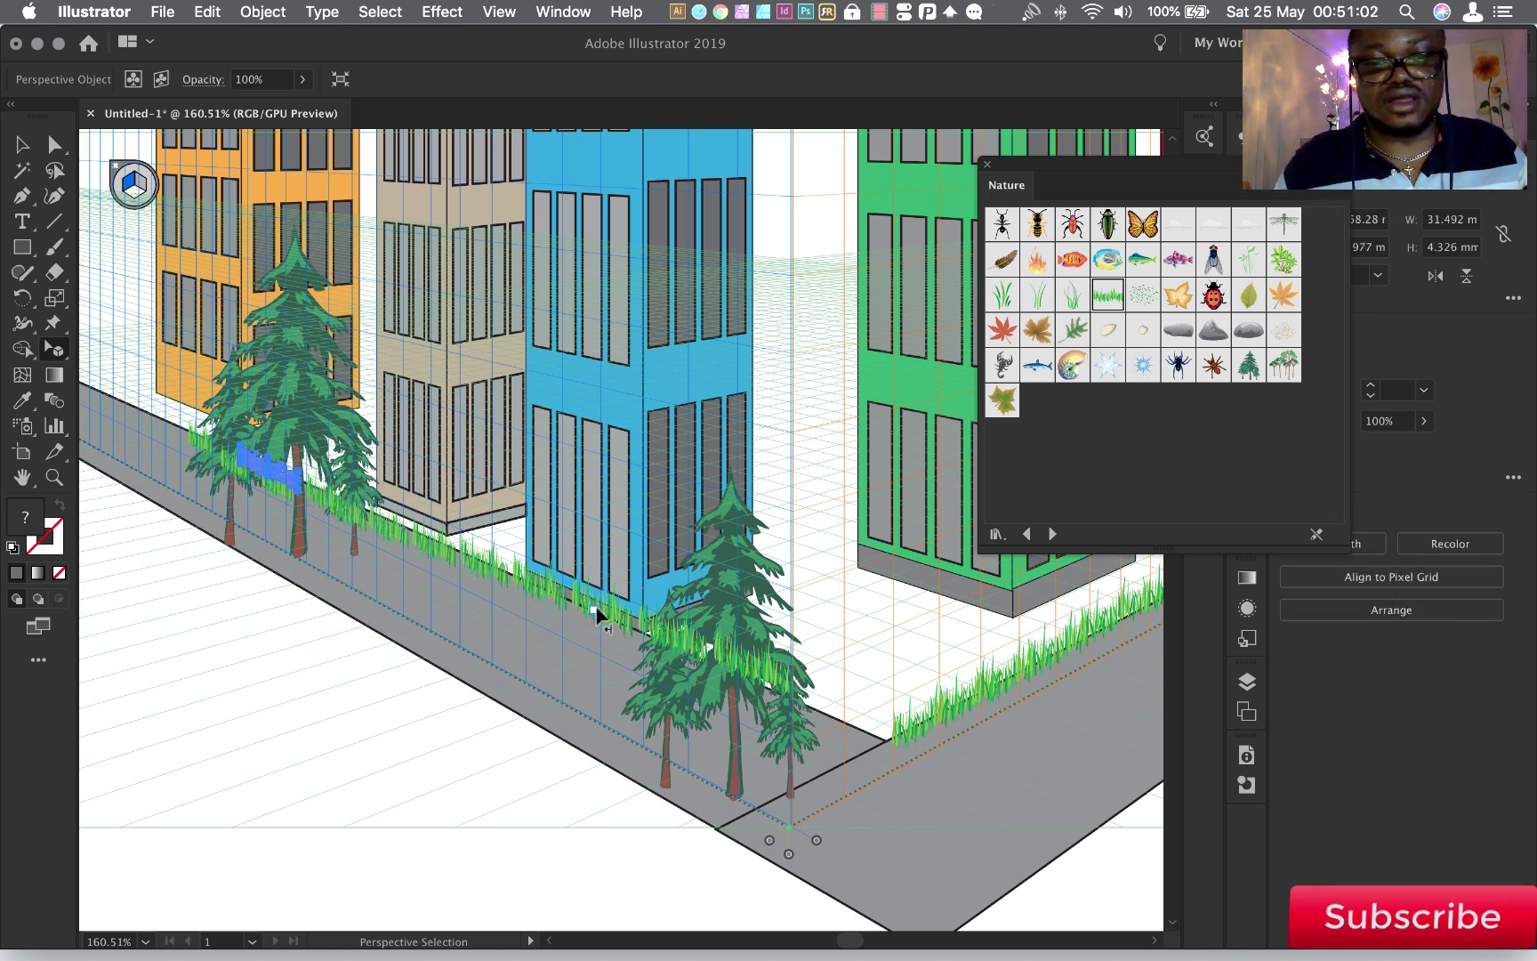
pyautogui.moveTo(594, 611); pyautogui.dragTo(591, 618)
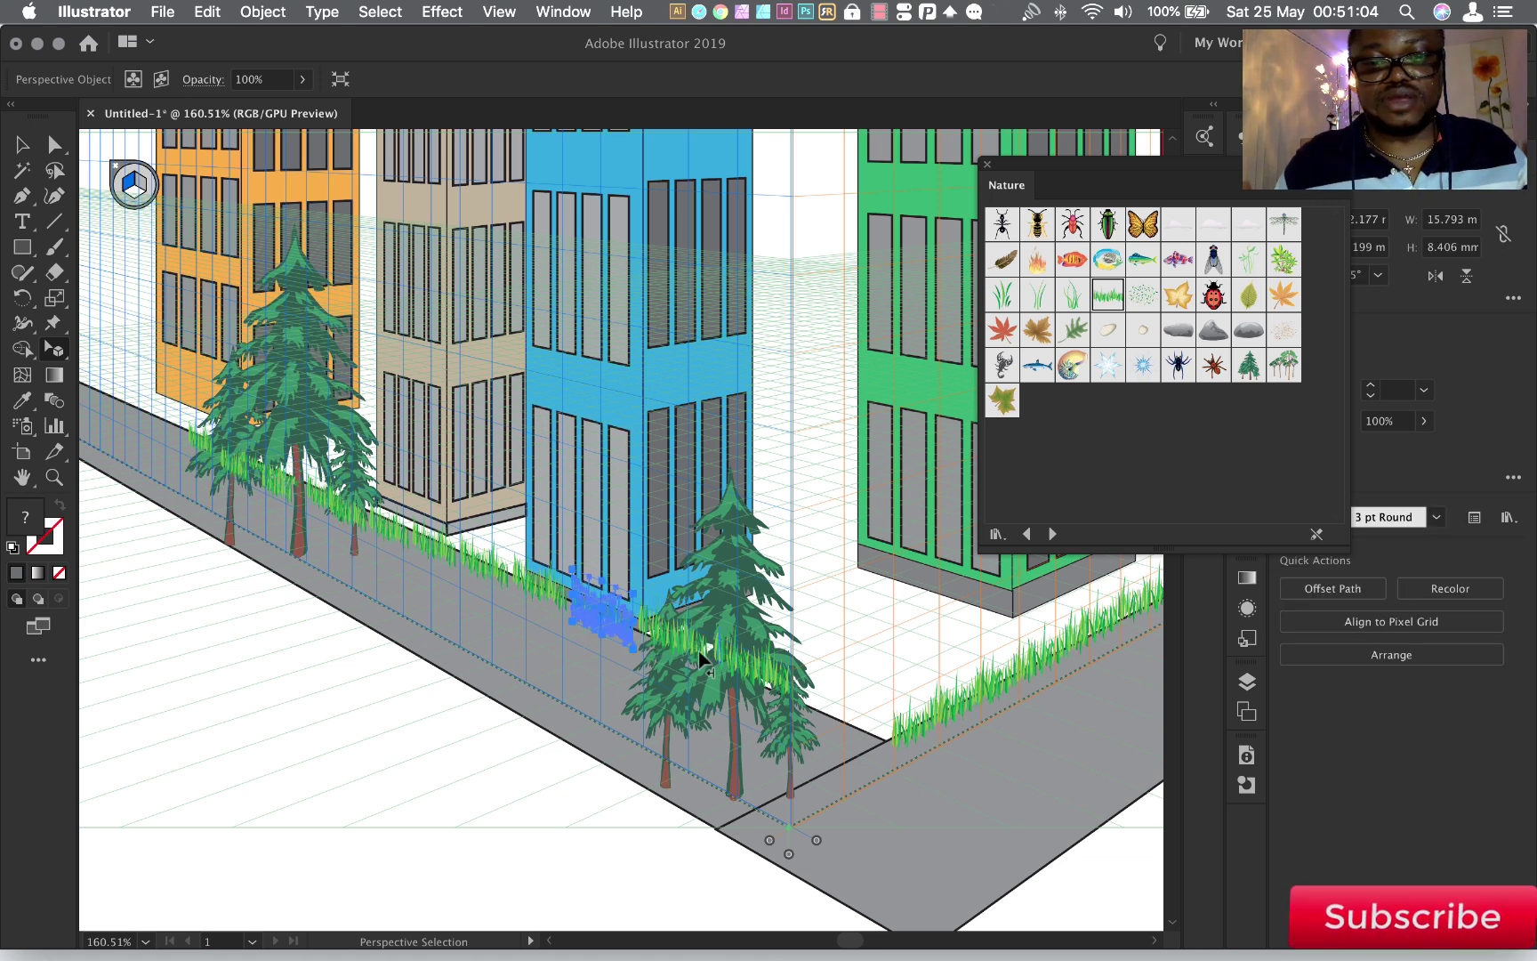
pyautogui.moveTo(692, 646)
pyautogui.mouseDown()
pyautogui.moveTo(678, 660)
pyautogui.moveTo(707, 649)
pyautogui.mouseUp()
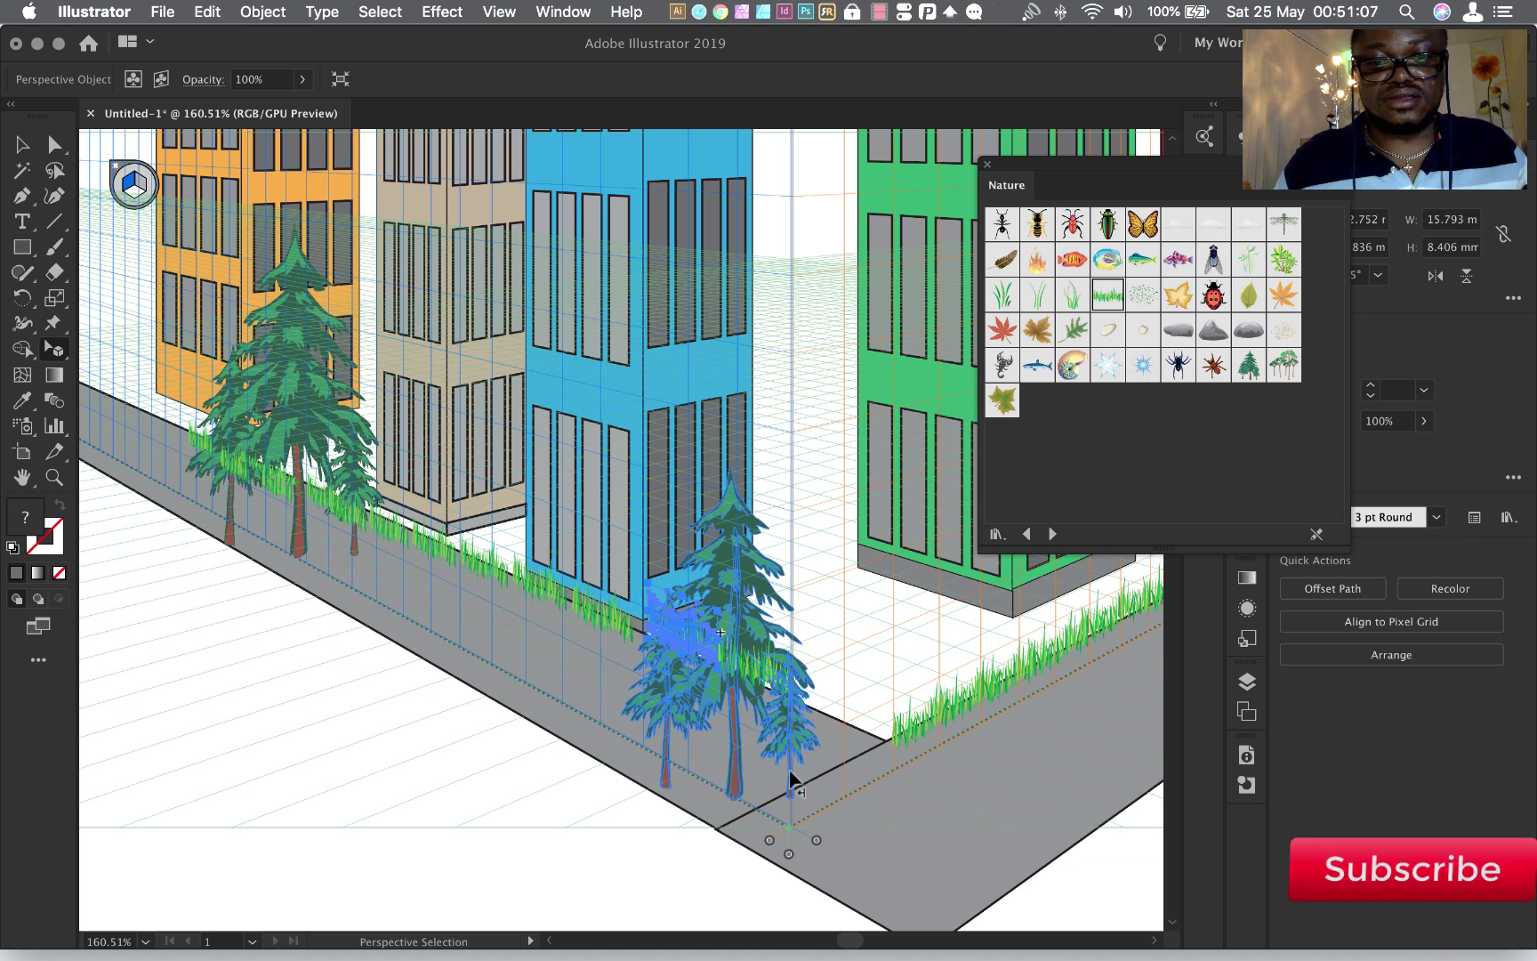
# Bring the corner tree in front of the grass with Arrange > Bring to Front
pyautogui.click(733, 560)
pyautogui.rightClick(733, 561)
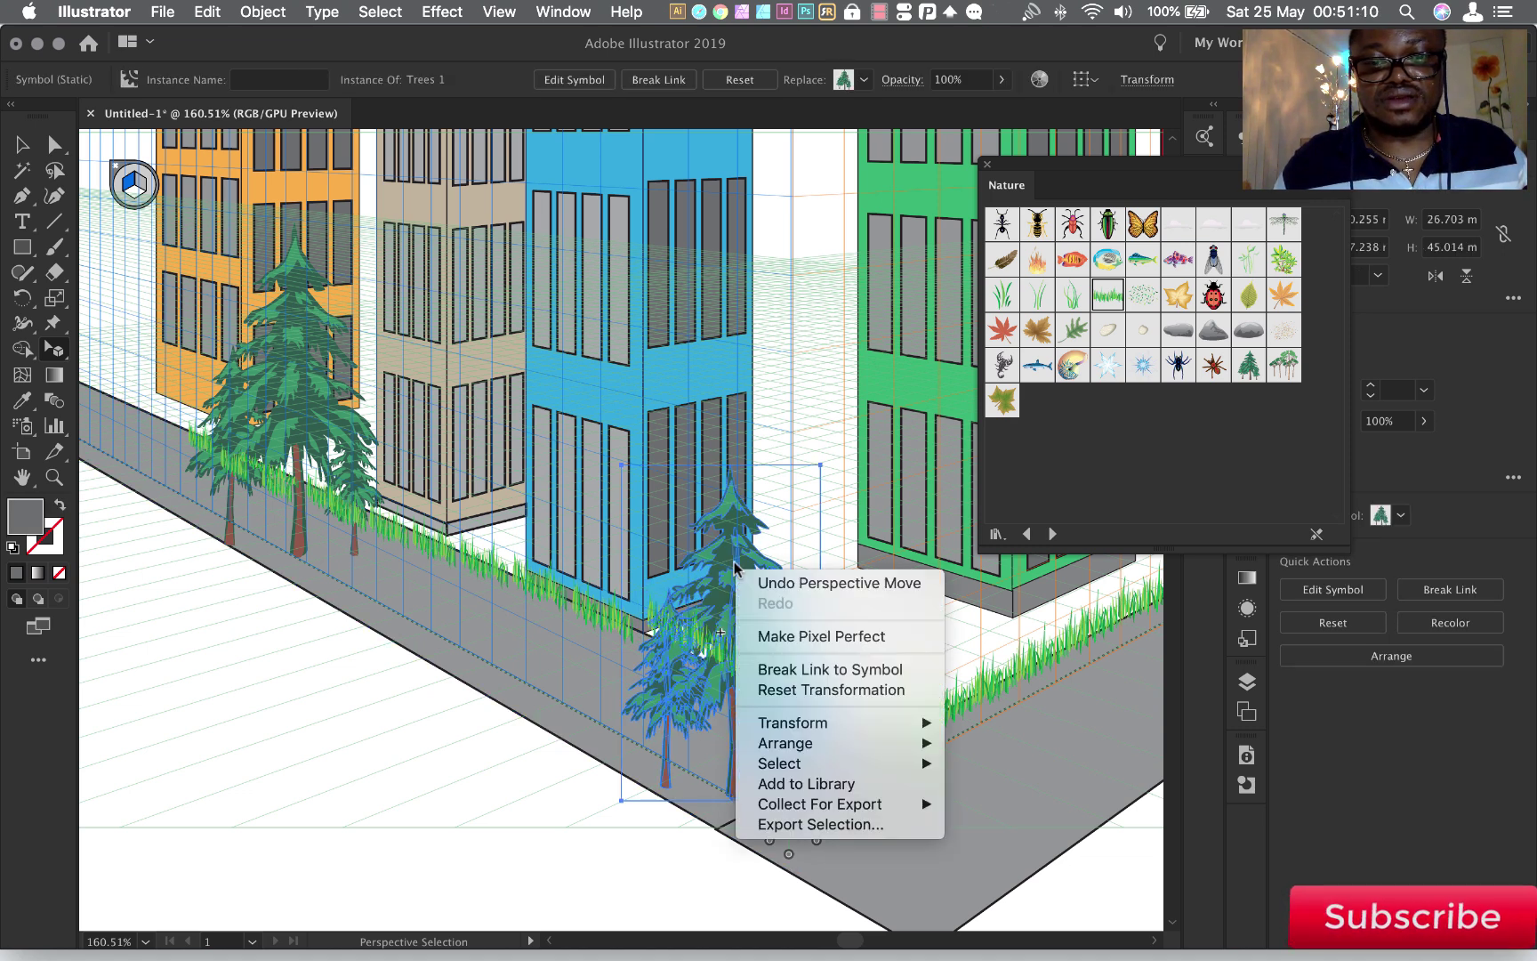
pyautogui.moveTo(816, 742)
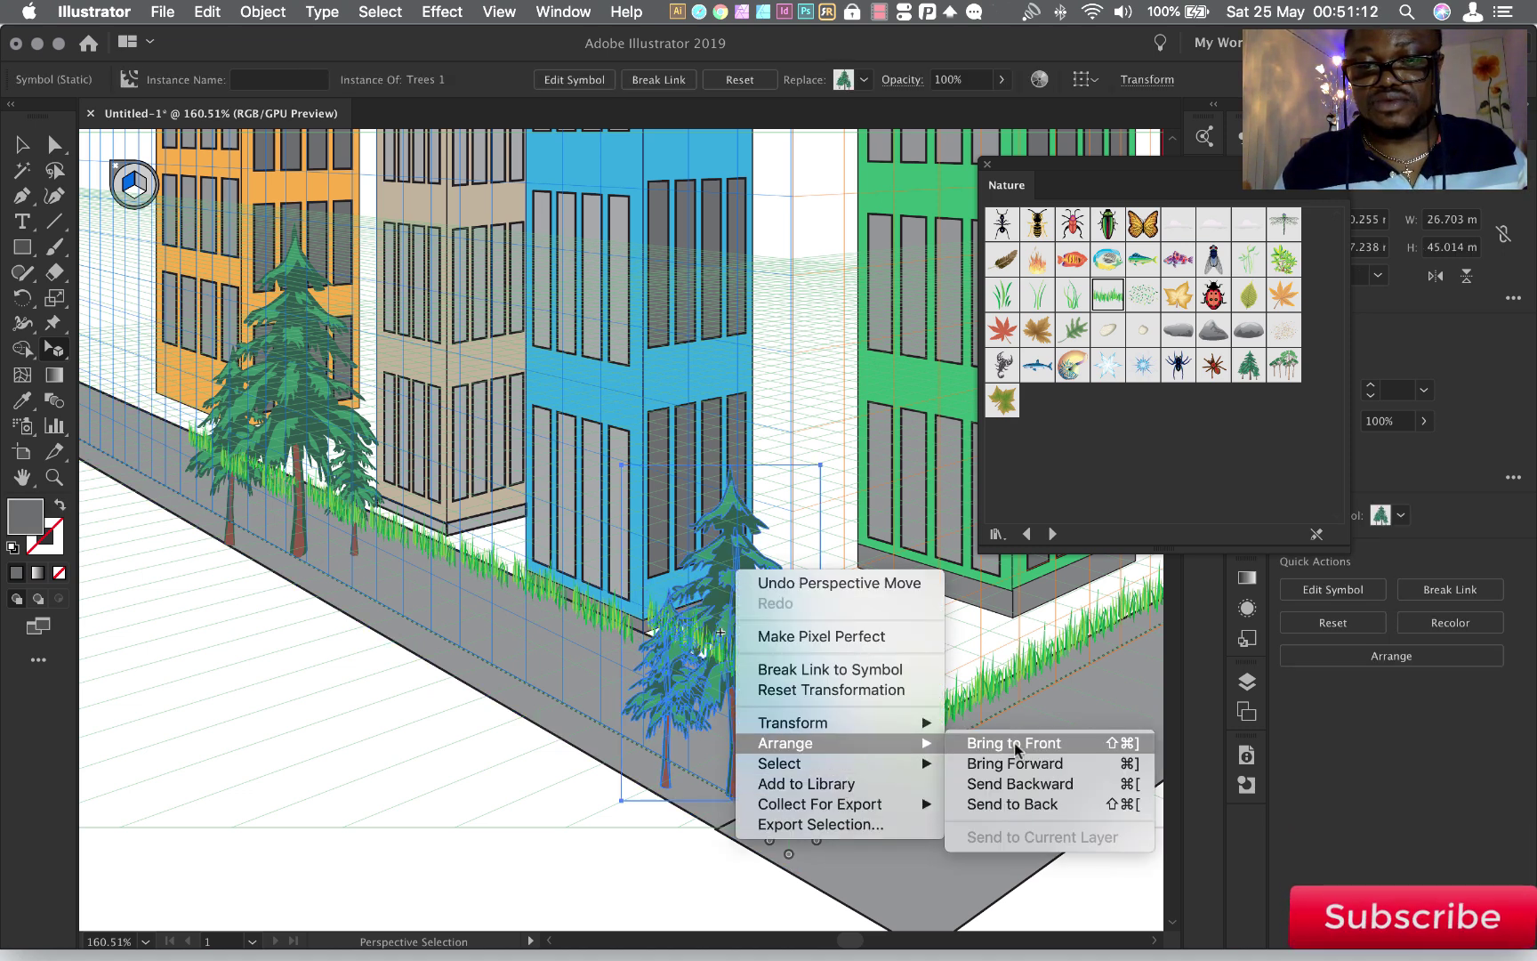
pyautogui.click(1016, 749)
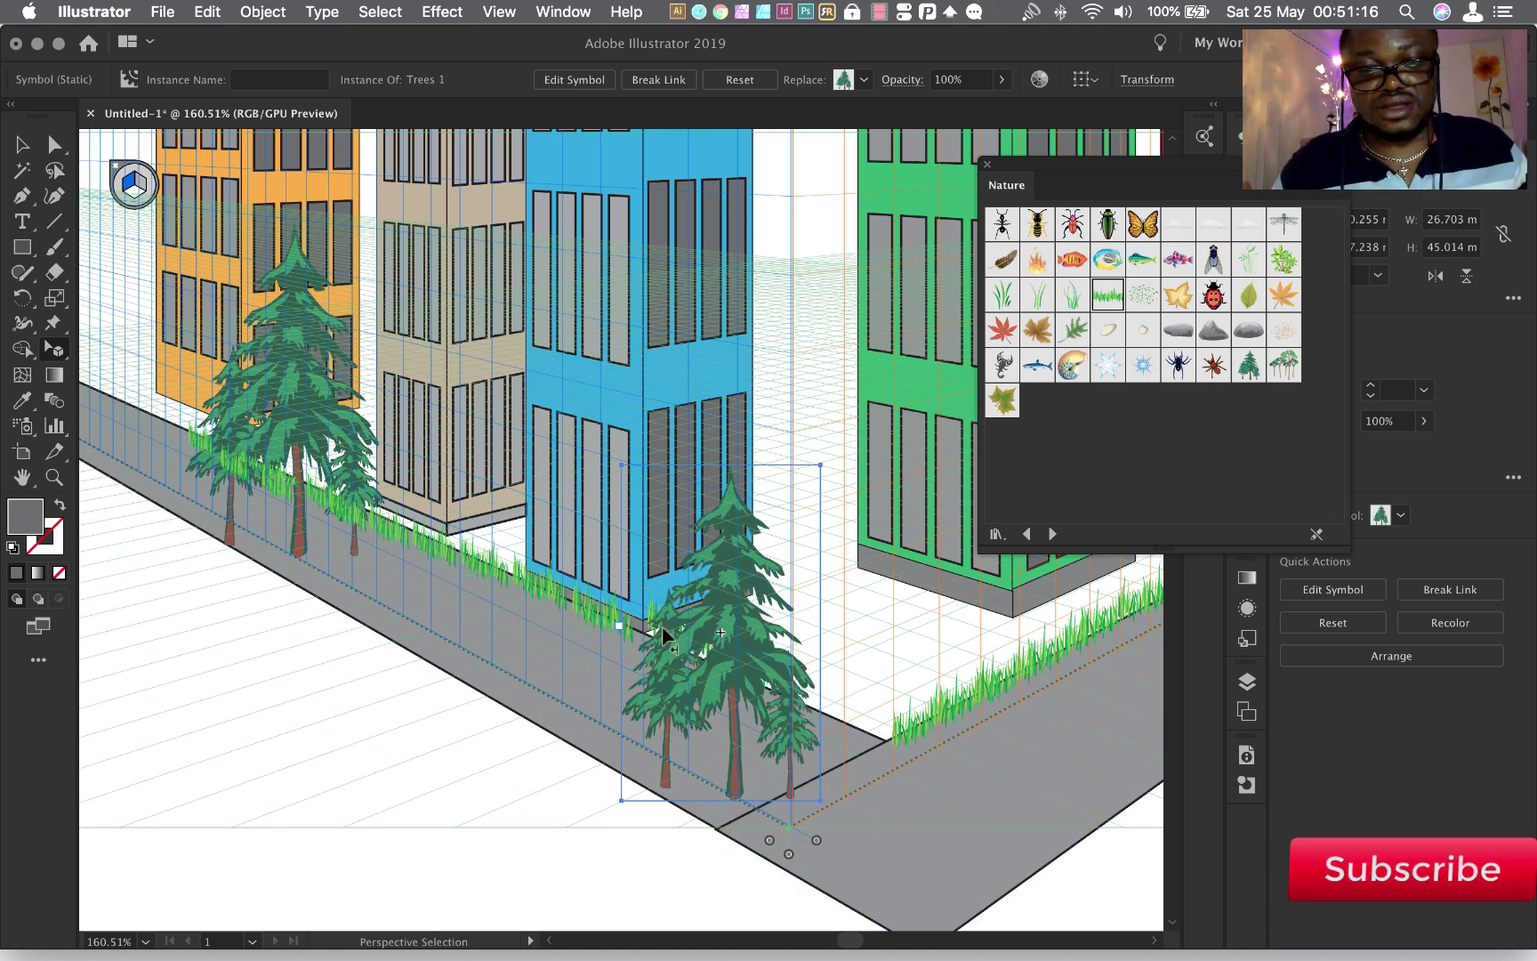
# Move a grass clump into the gap at the street corner
pyautogui.click(614, 625)
pyautogui.moveTo(613, 624); pyautogui.dragTo(862, 735)
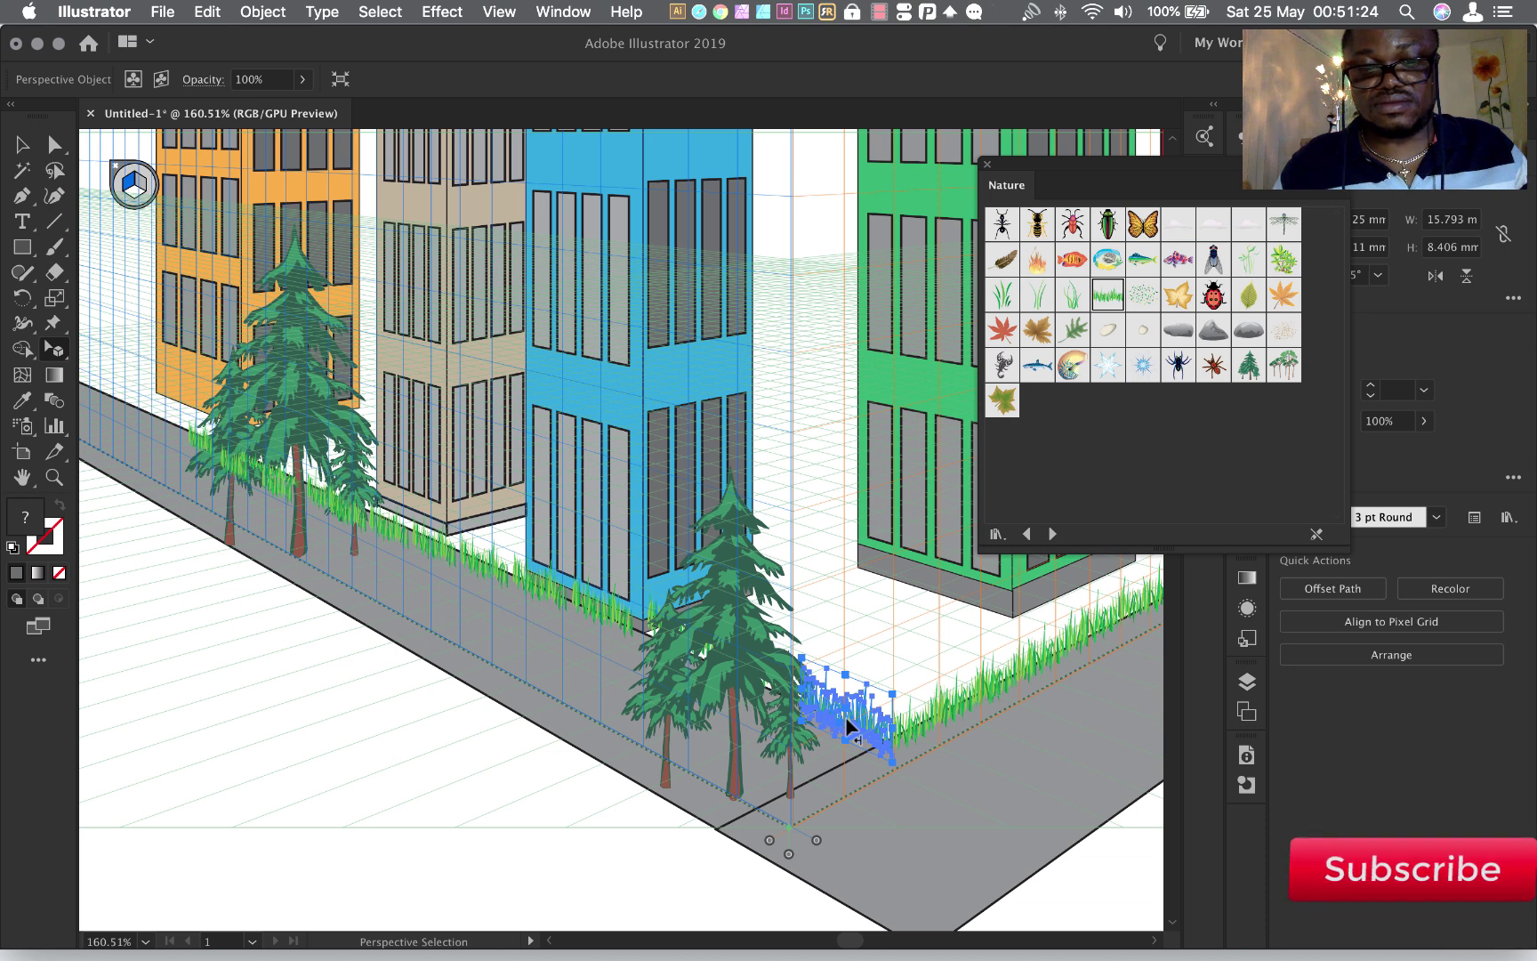
pyautogui.click(287, 649)
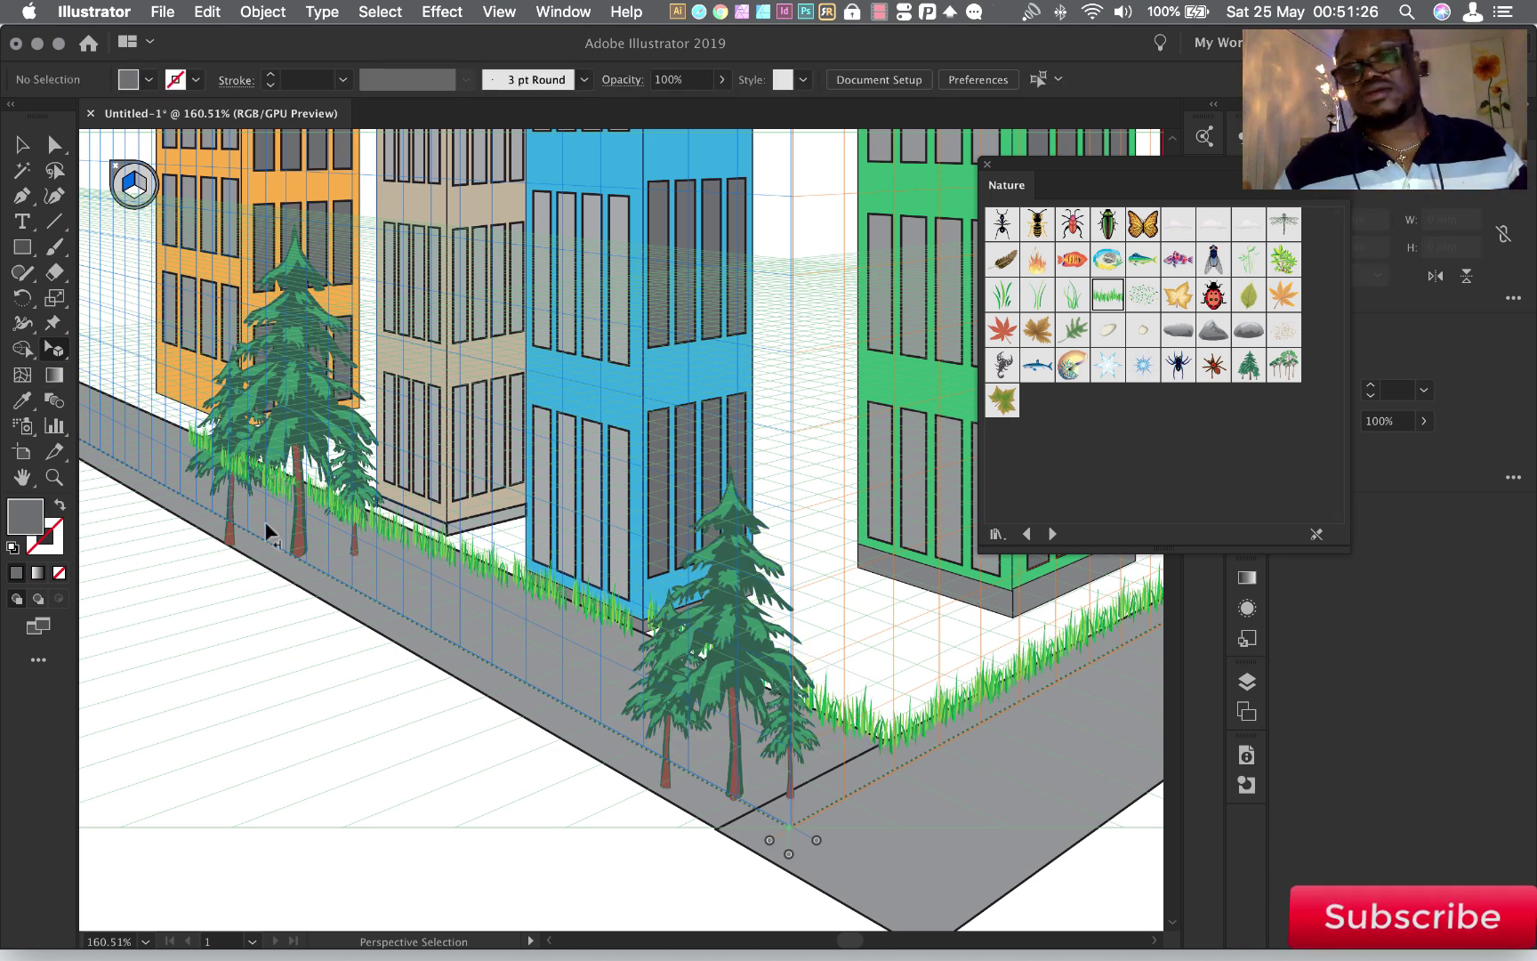
# Zoom out to 50% to see the whole artboard and close the Nature symbols library
pyautogui.press('super+minus')
pyautogui.press('super+minus')
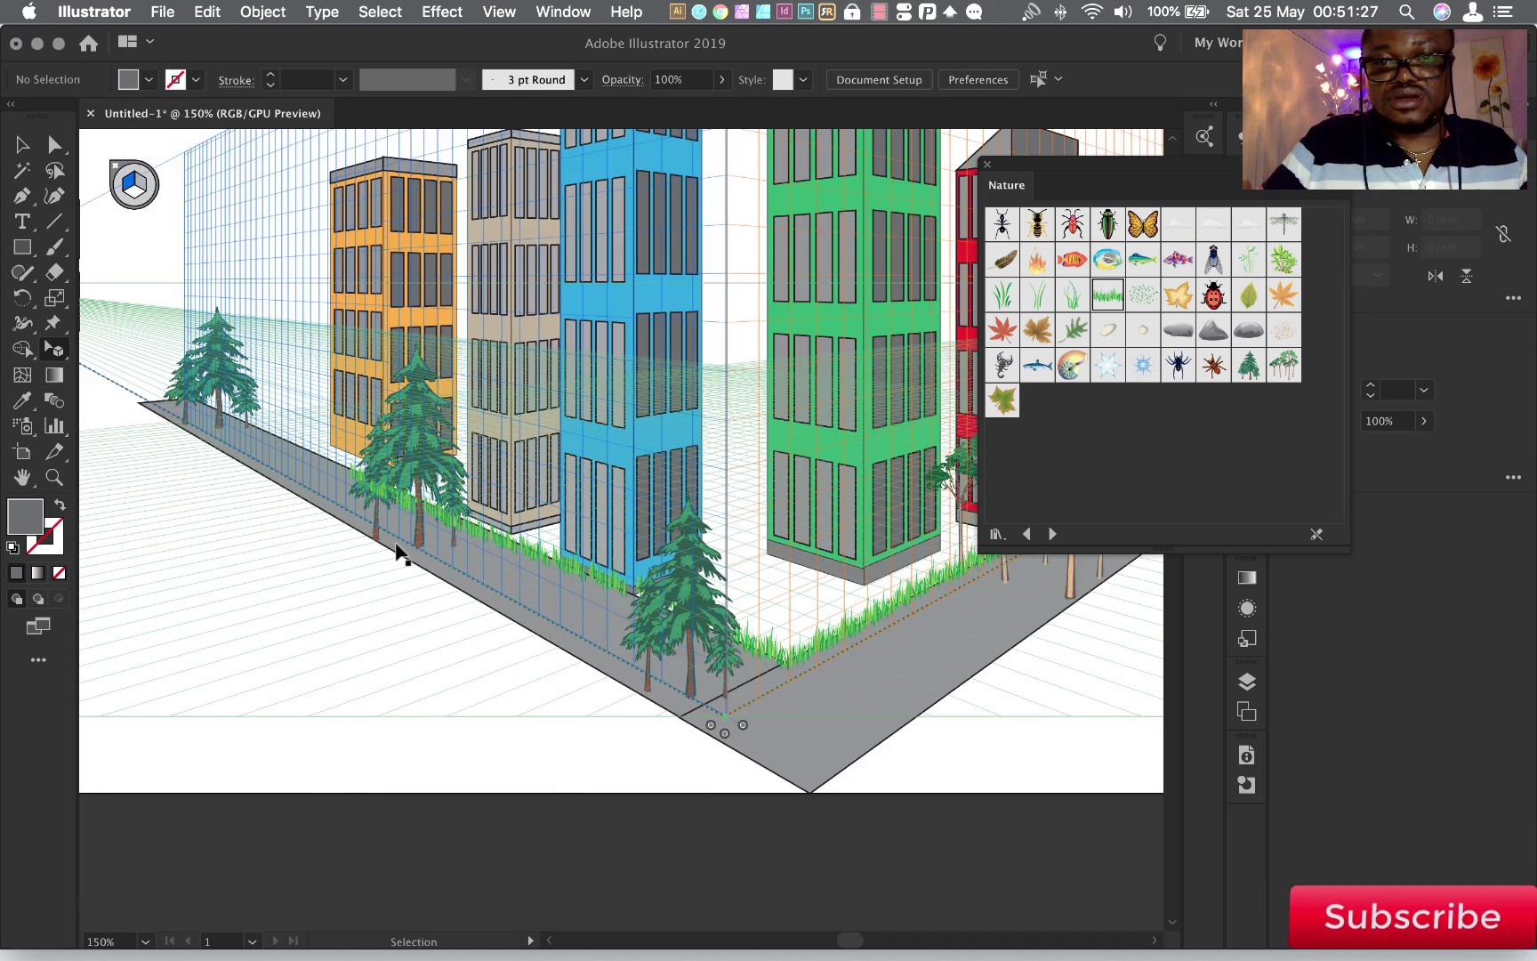
pyautogui.press('super+minus')
pyautogui.press('super+minus')
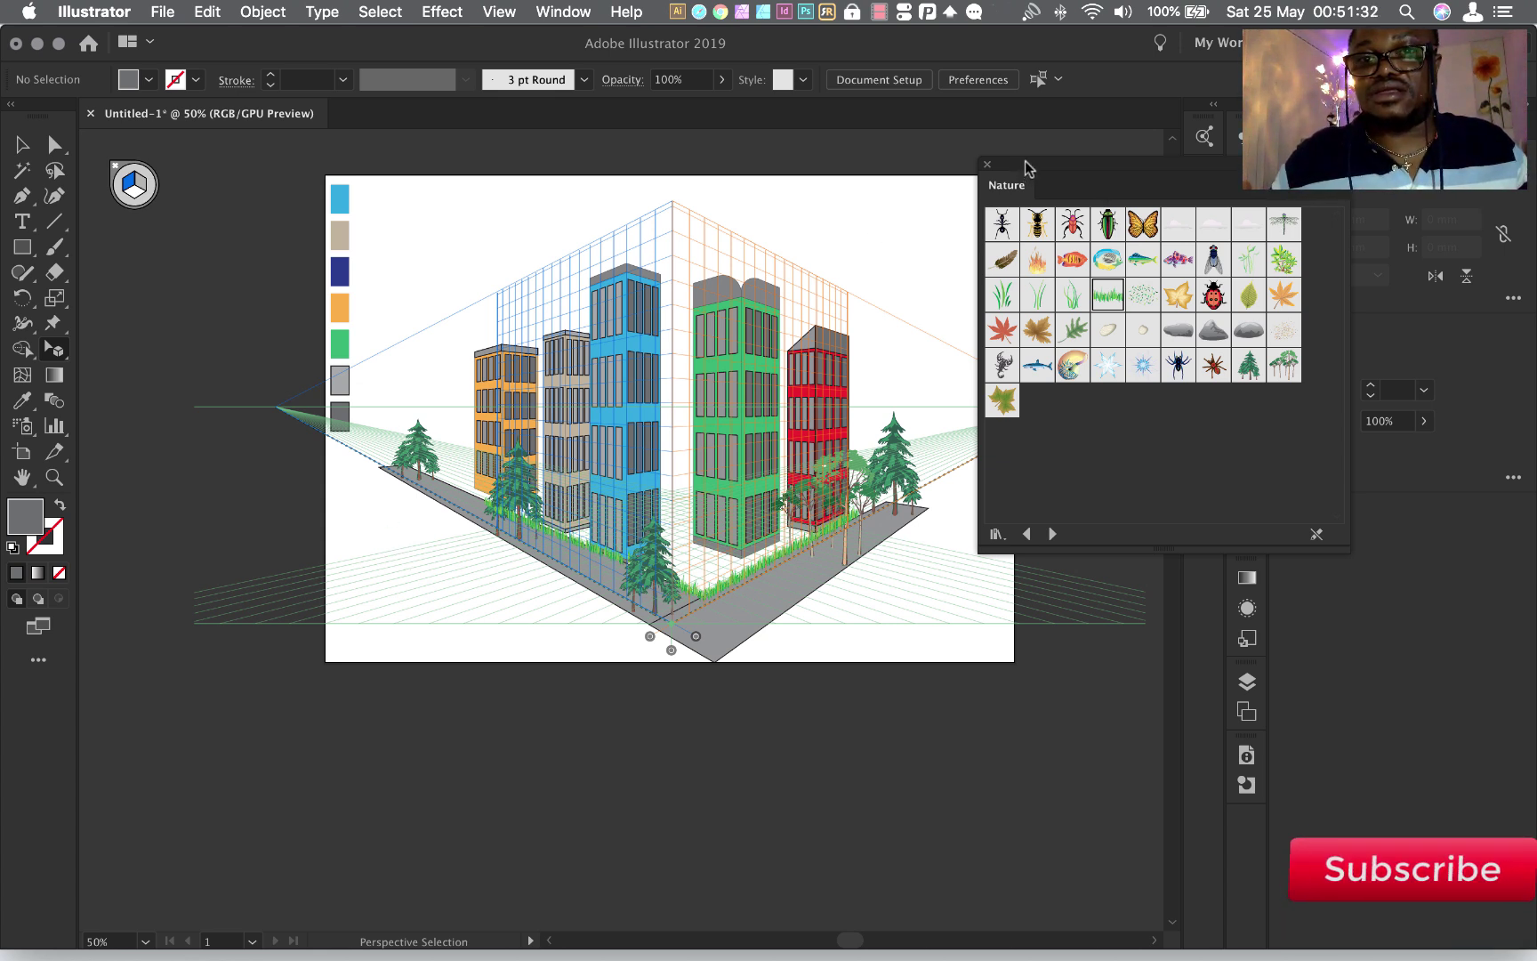
pyautogui.moveTo(1025, 162); pyautogui.dragTo(1192, 204)
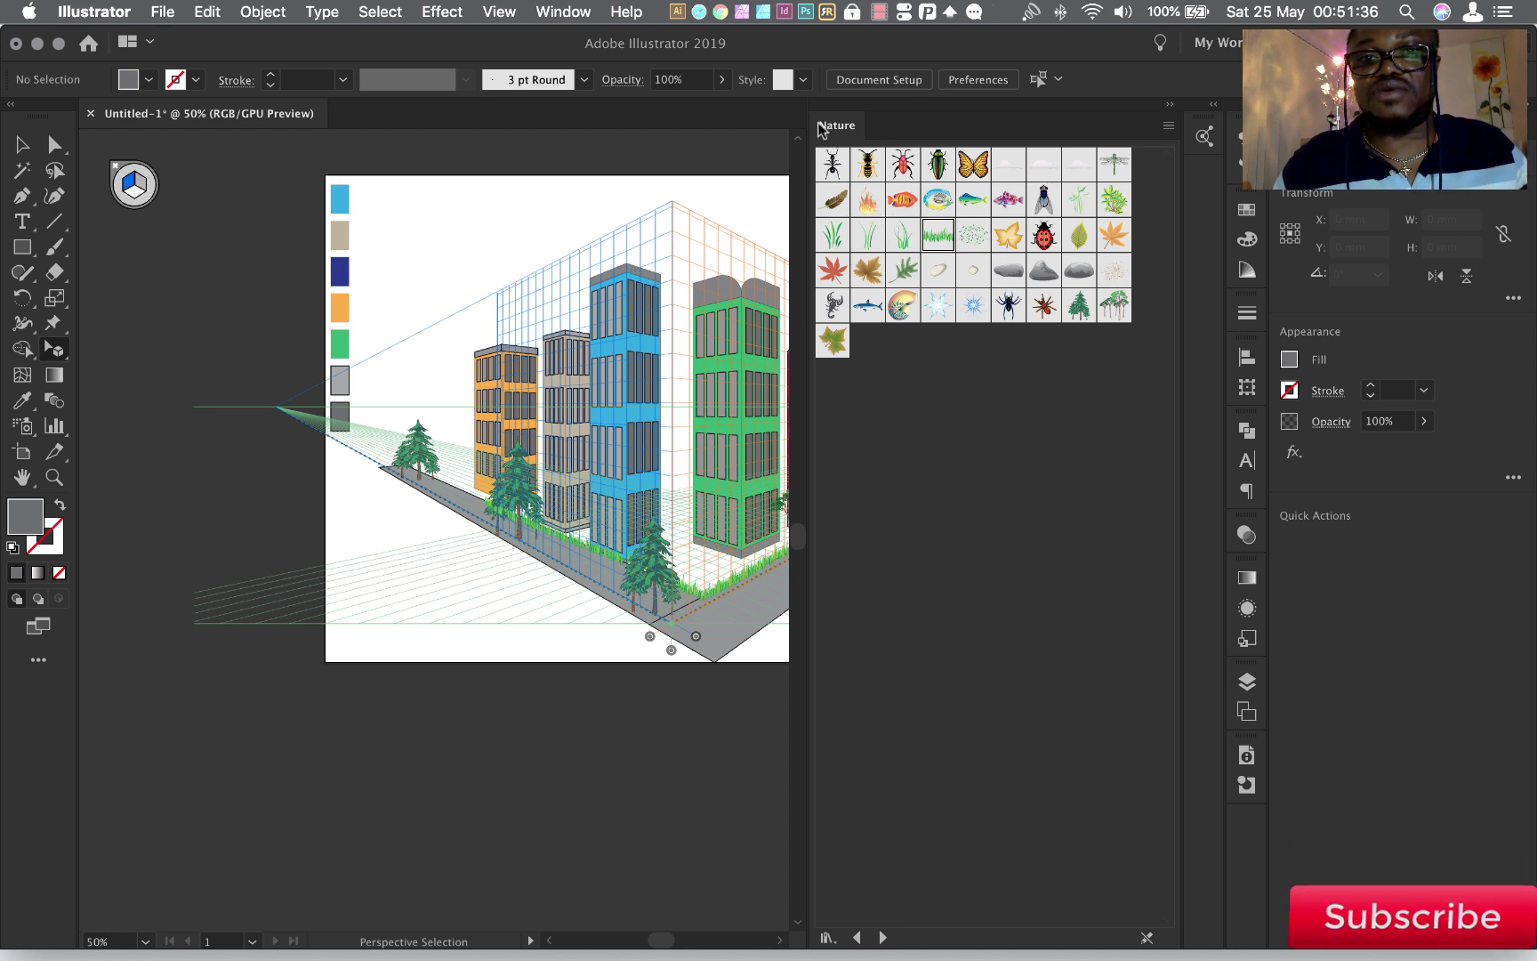
pyautogui.click(1170, 106)
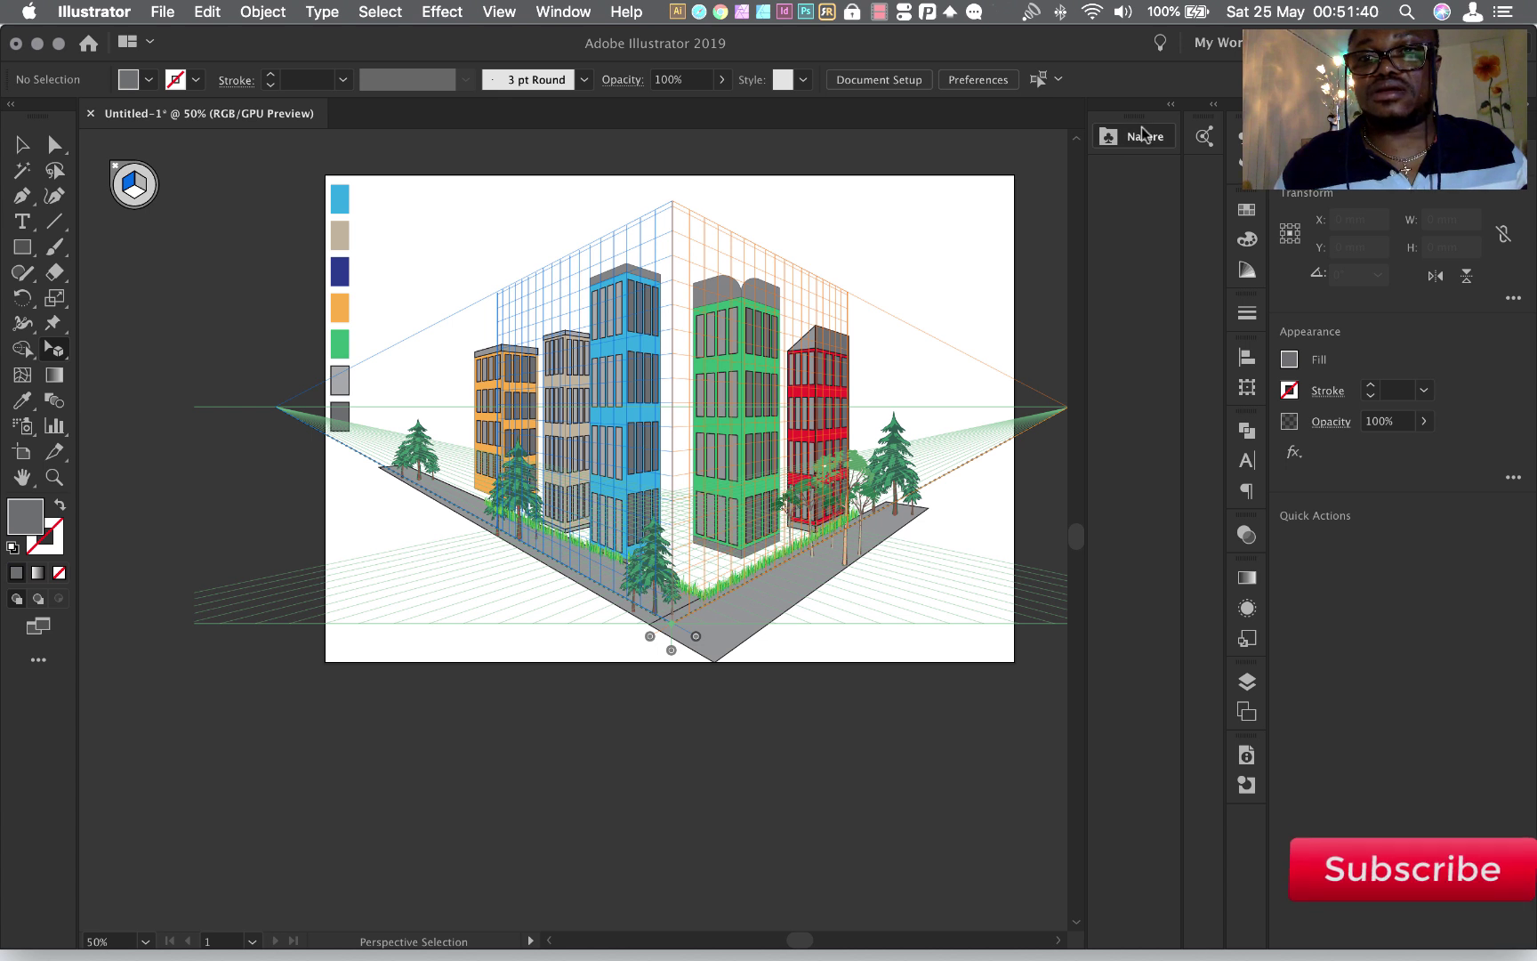
pyautogui.moveTo(1165, 139); pyautogui.dragTo(1152, 301)
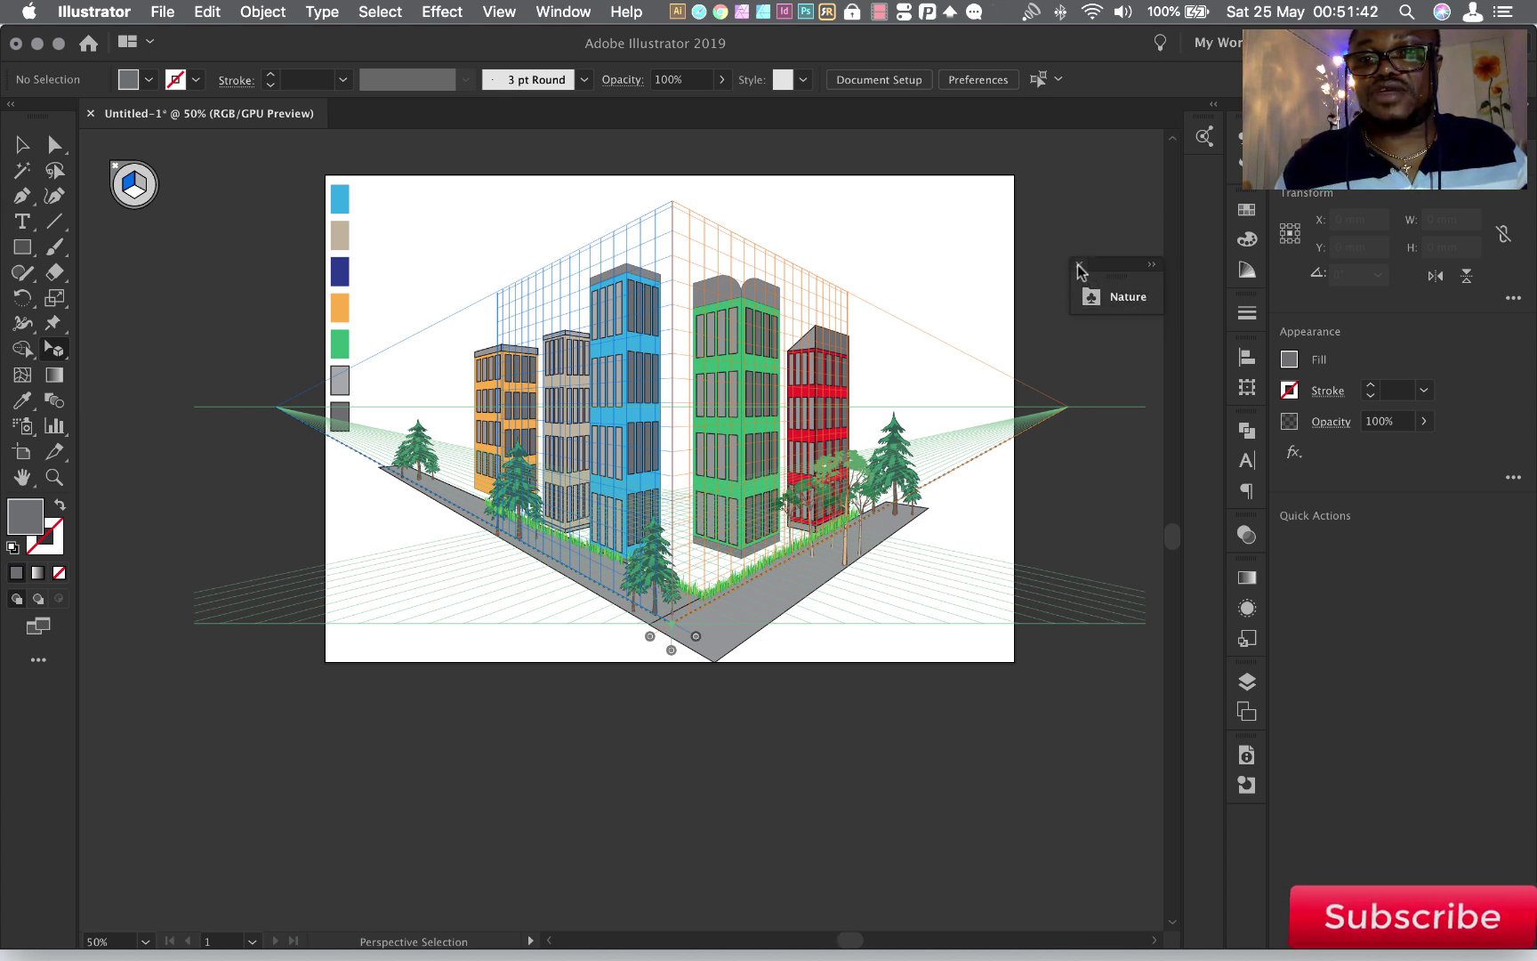
pyautogui.click(1078, 265)
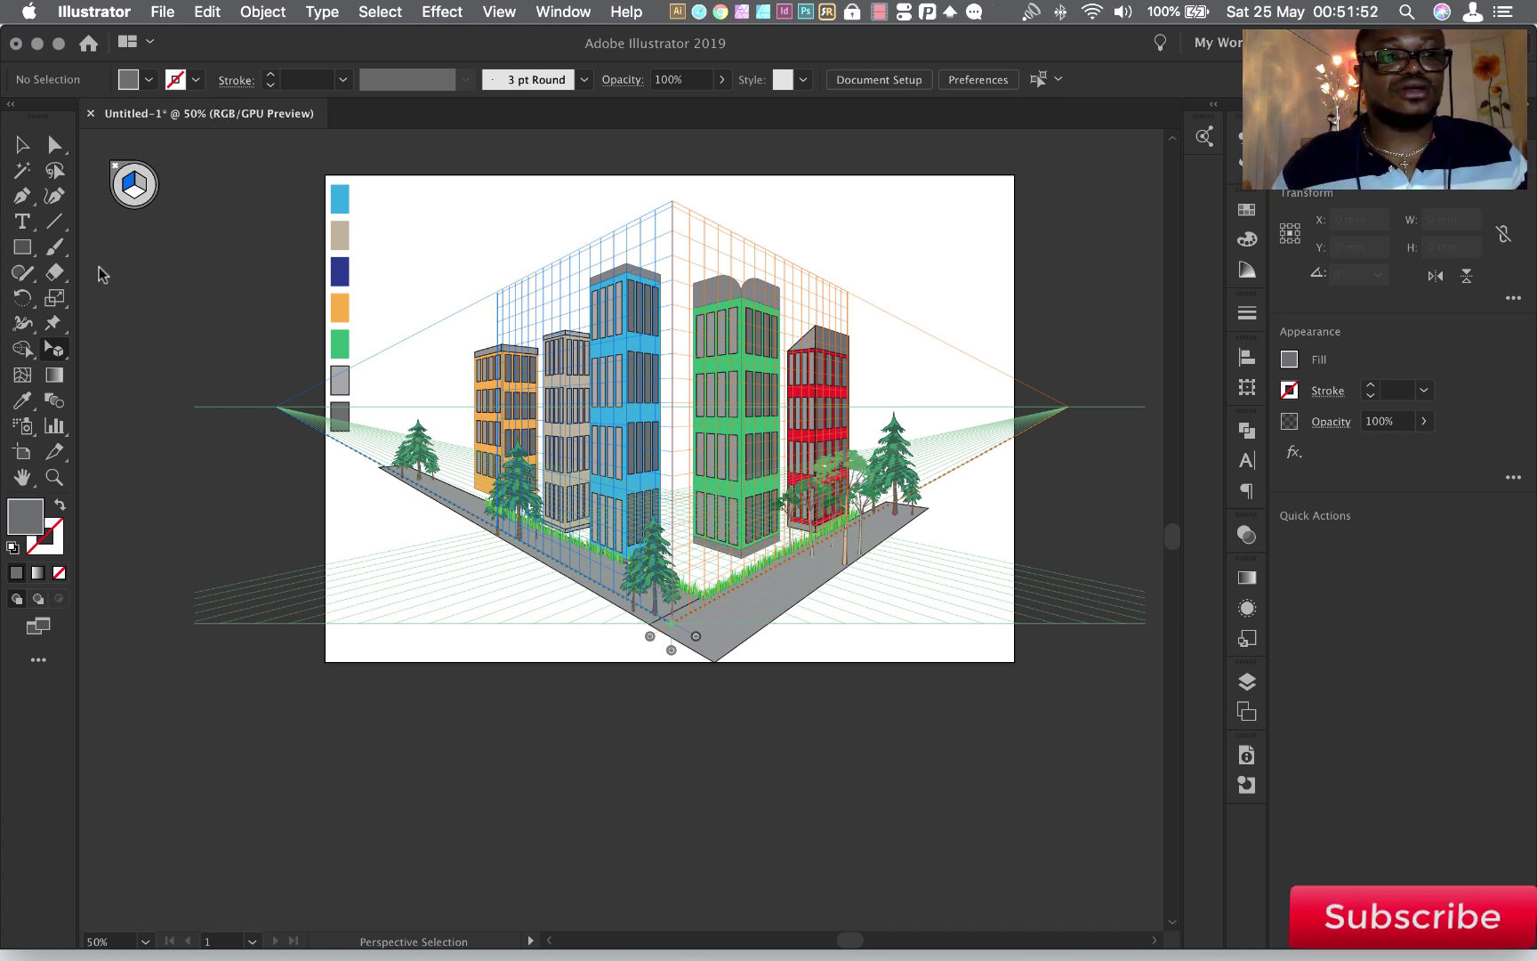
pyautogui.click(21, 249)
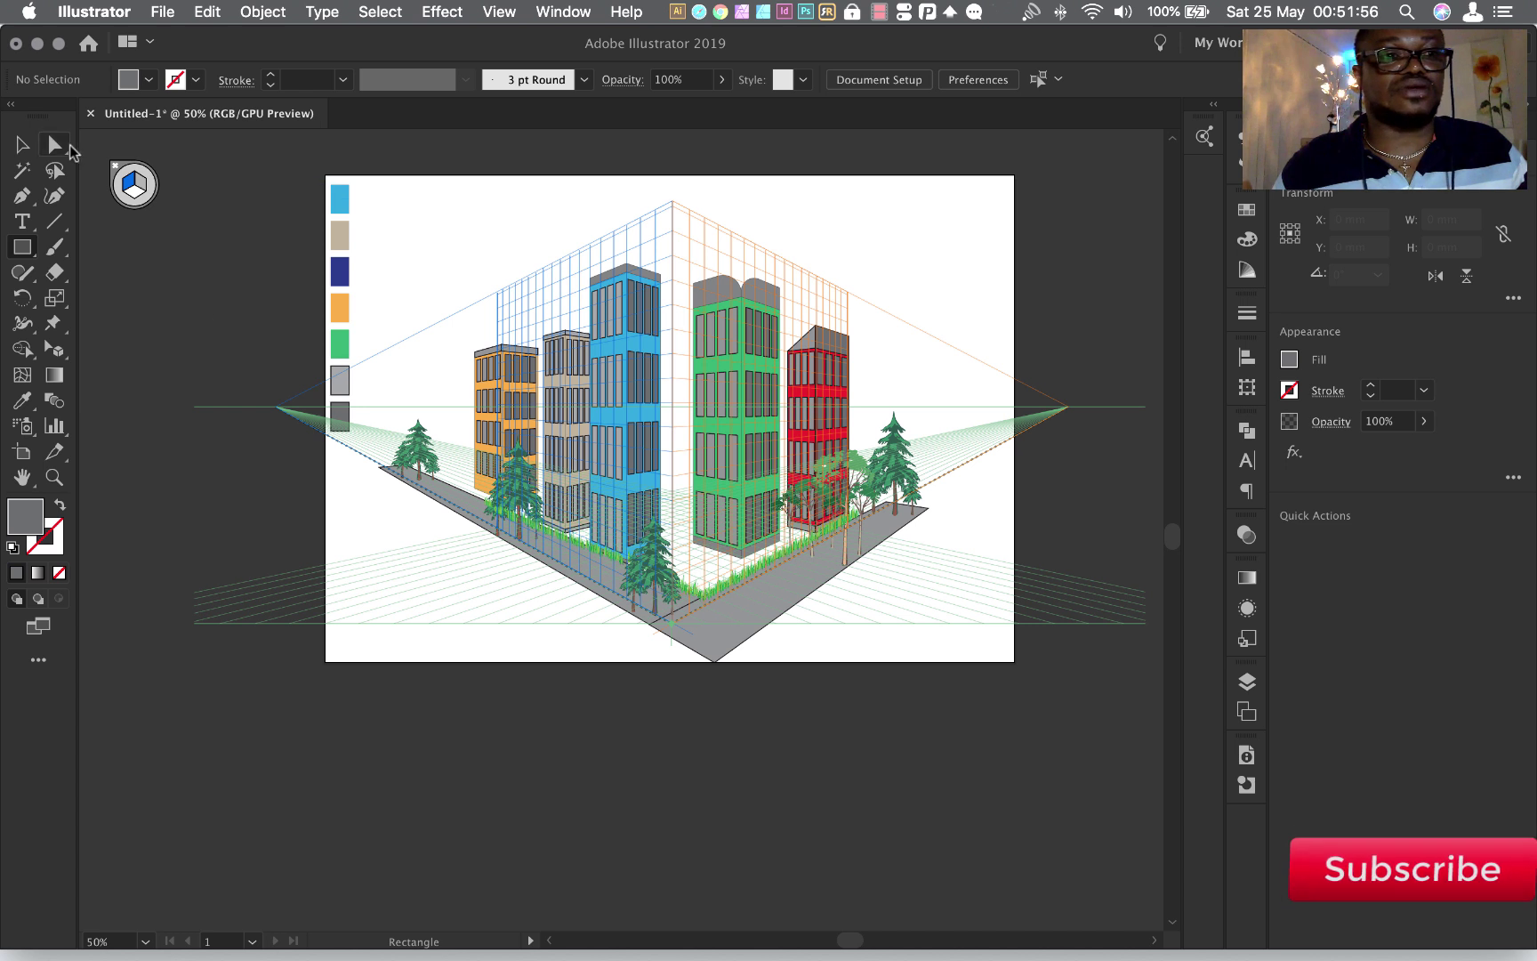
# Select all six colour swatch rectangles at the artboard's left edge and delete them
pyautogui.click(22, 144)
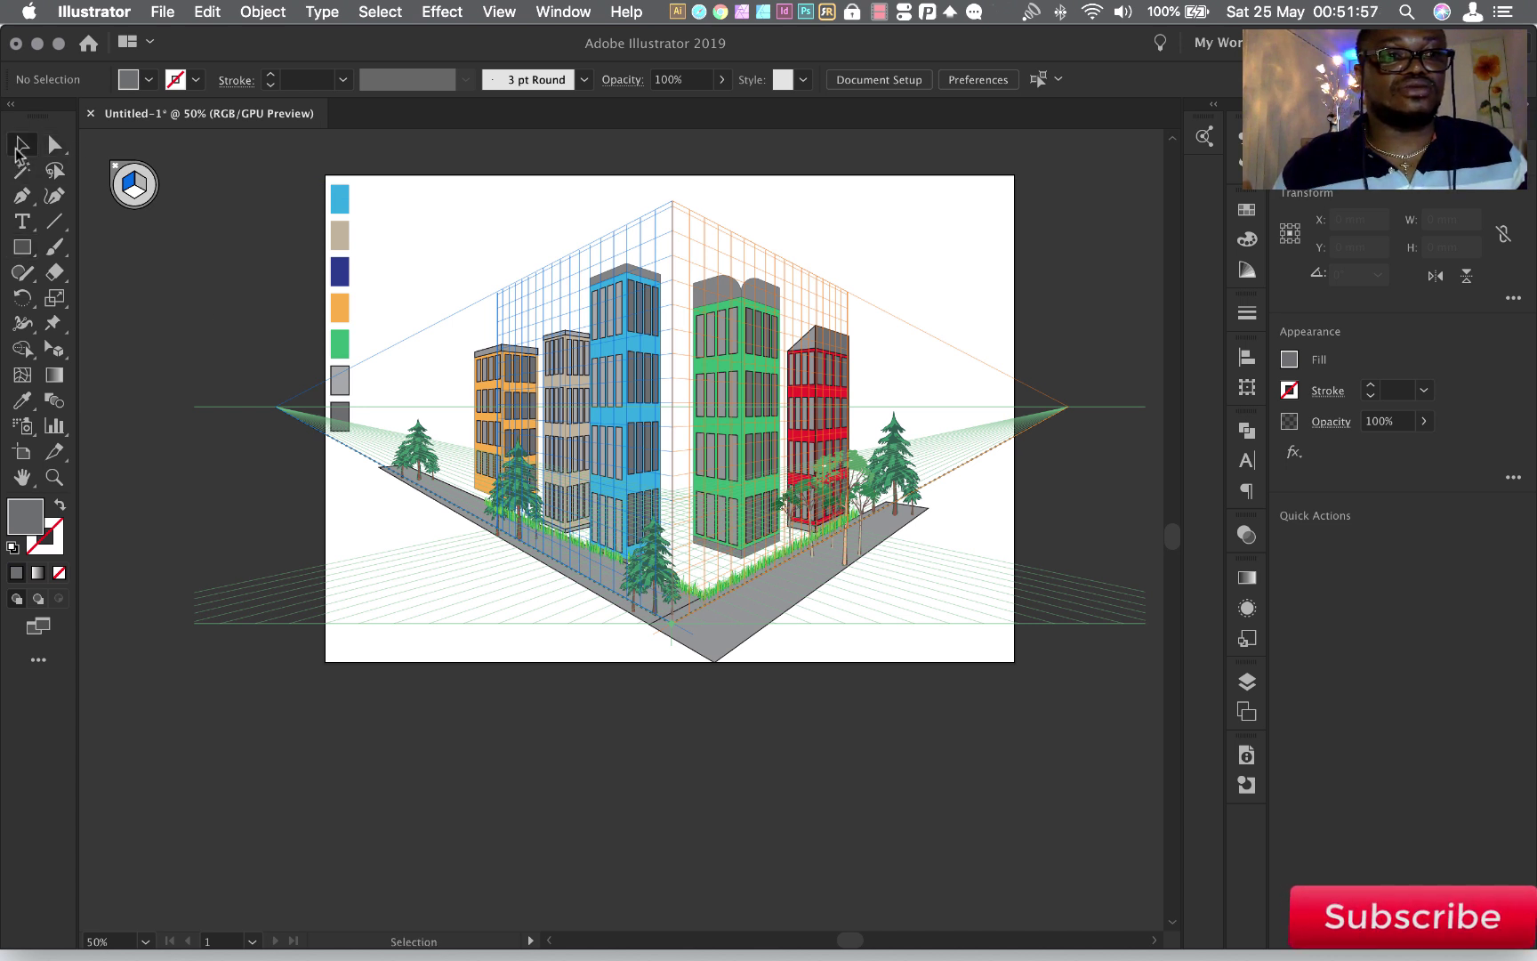
pyautogui.click(338, 205)
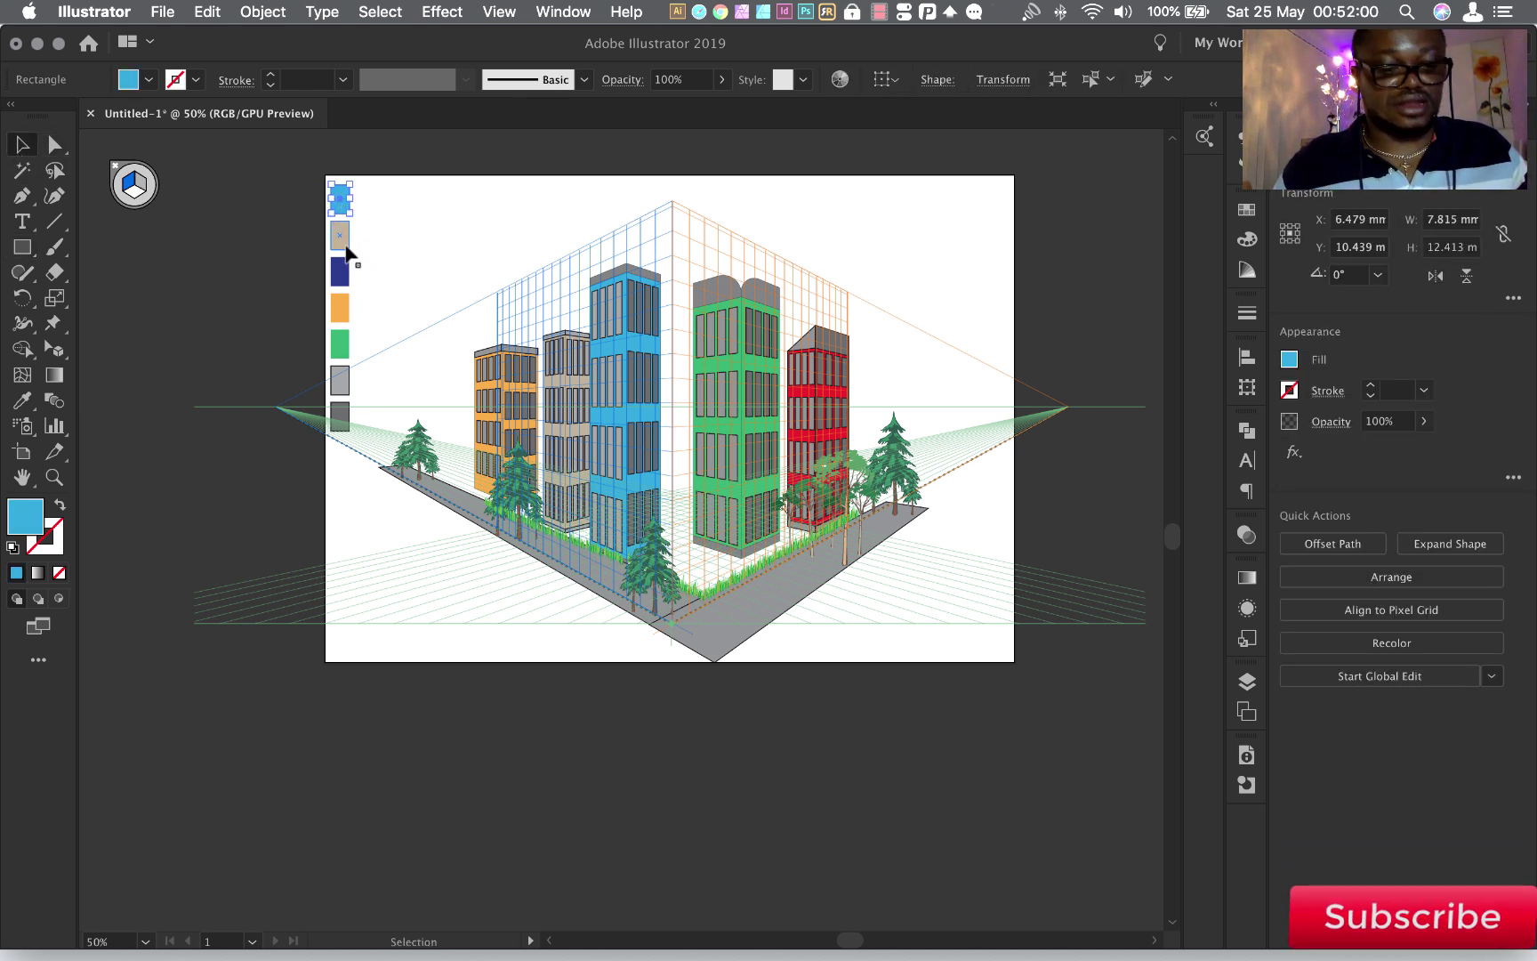
pyautogui.keyDown('shift'); pyautogui.click(343, 242); pyautogui.keyUp('shift')
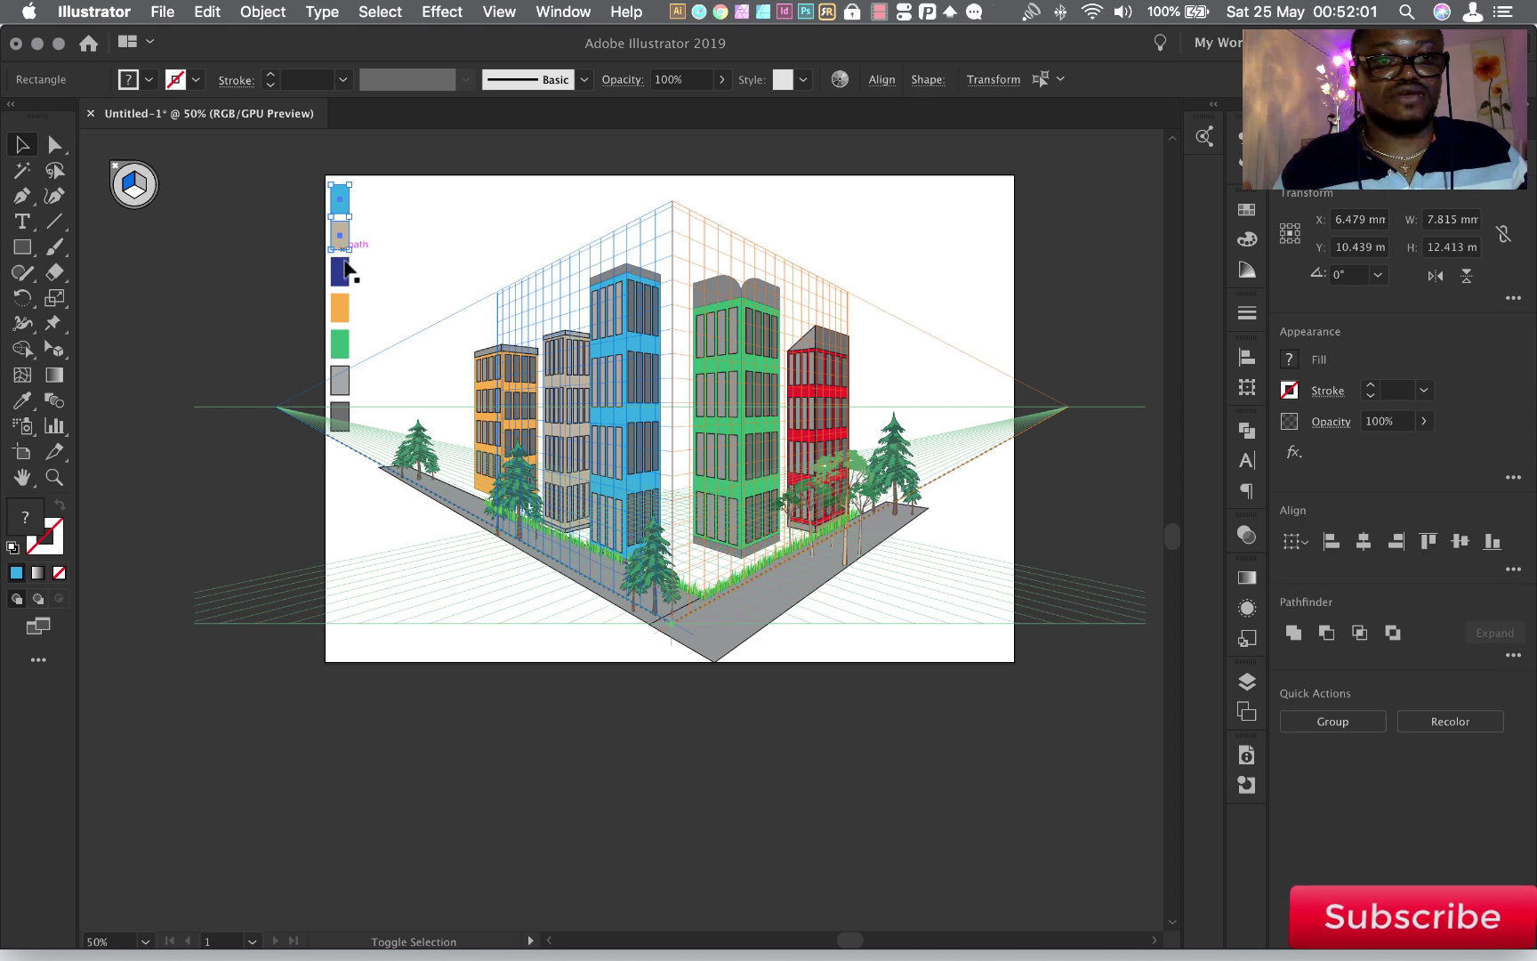
pyautogui.keyDown('shift'); pyautogui.click(345, 311); pyautogui.keyUp('shift')
pyautogui.keyDown('shift'); pyautogui.click(344, 347); pyautogui.keyUp('shift')
pyautogui.keyDown('shift'); pyautogui.click(344, 383); pyautogui.keyUp('shift')
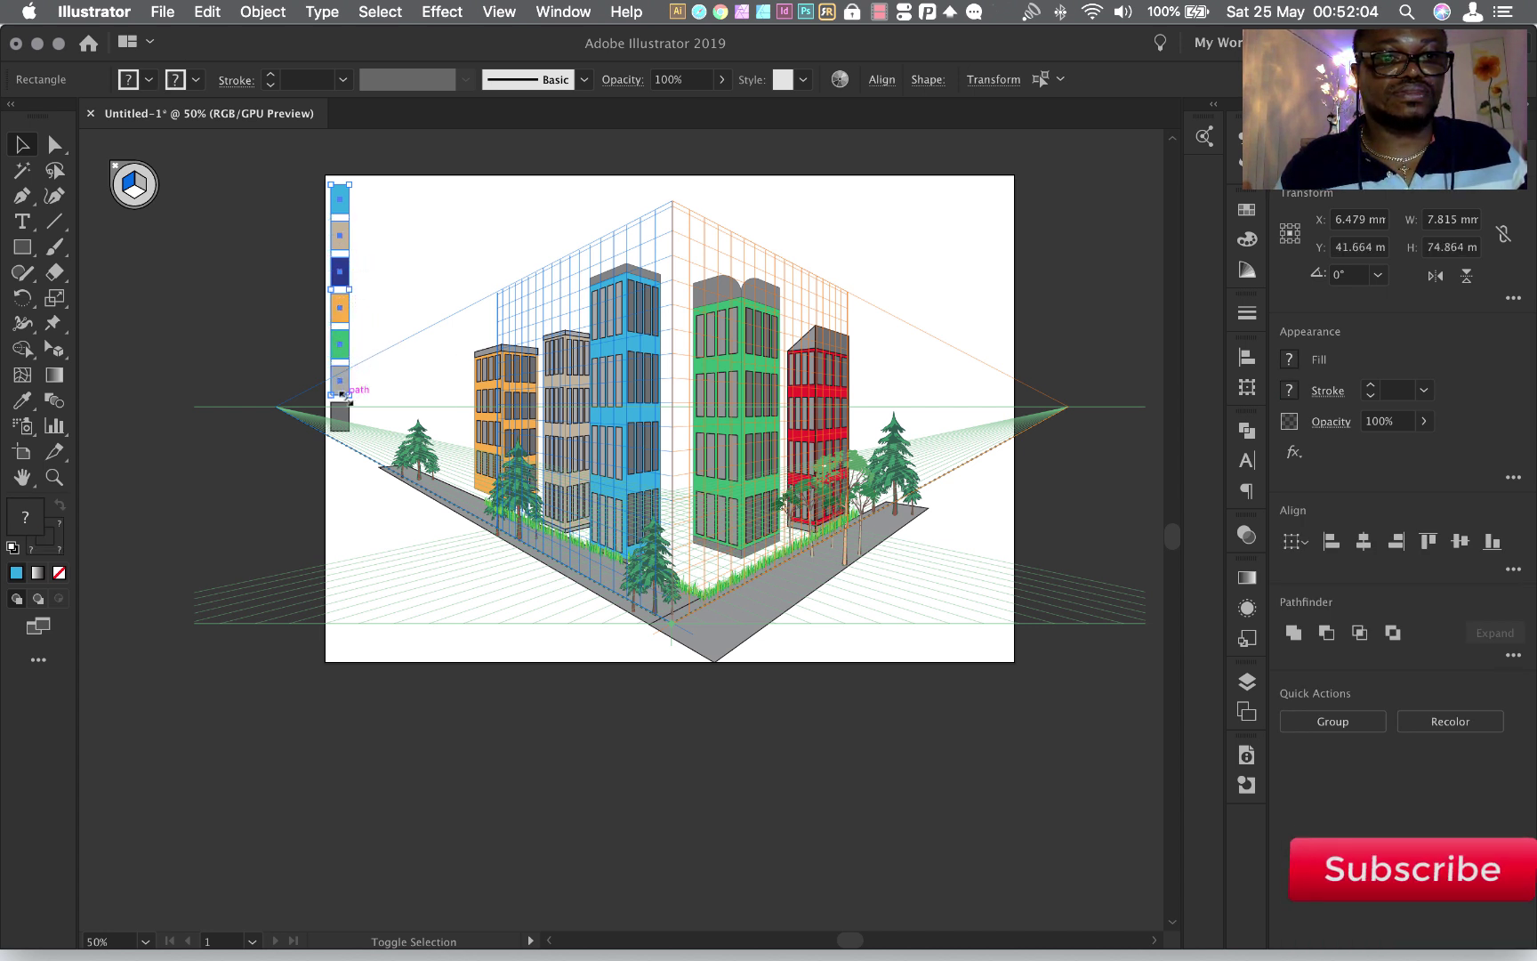
pyautogui.keyDown('shift'); pyautogui.click(345, 422); pyautogui.keyUp('shift')
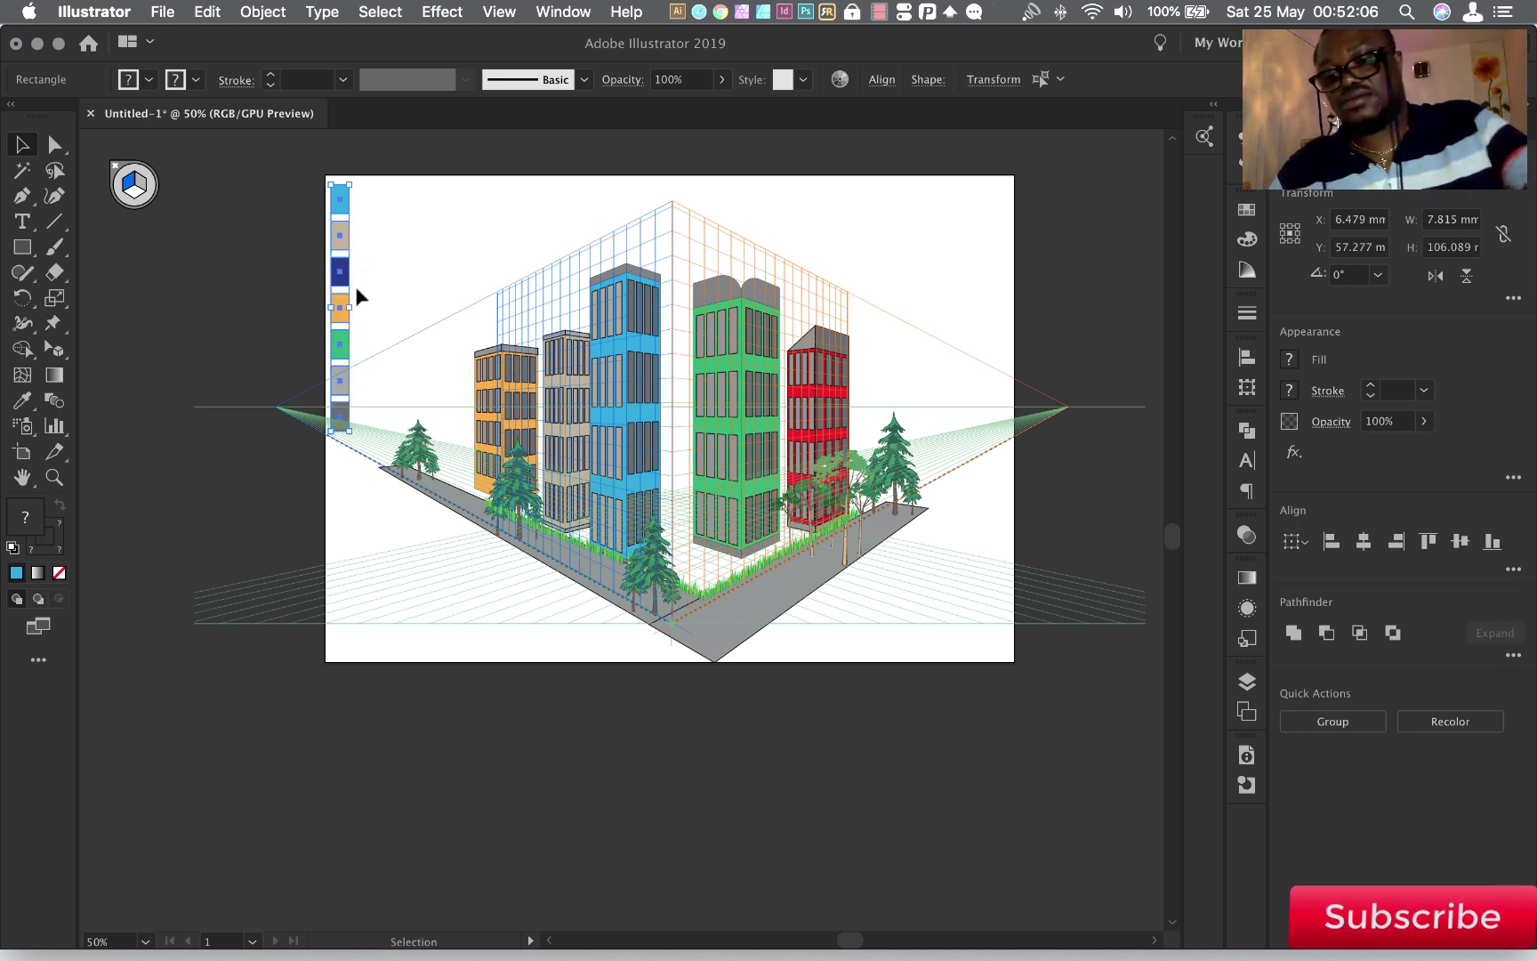
pyautogui.press('Delete')
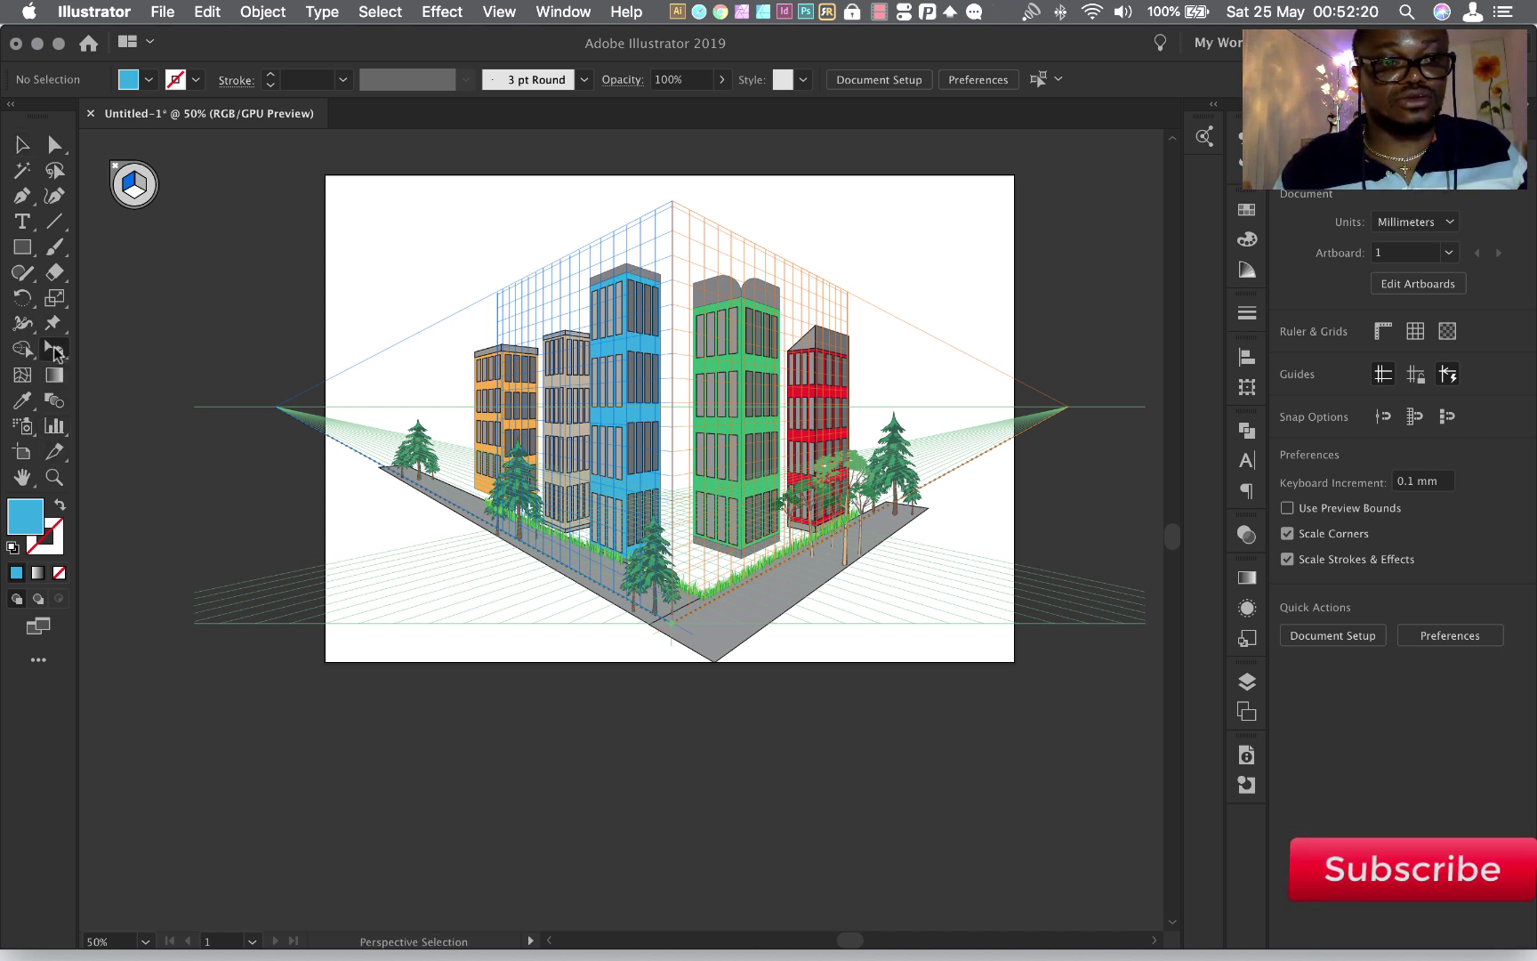
# Hide the perspective grid using the grid widget's Hide Grid control
pyautogui.click(59, 354)
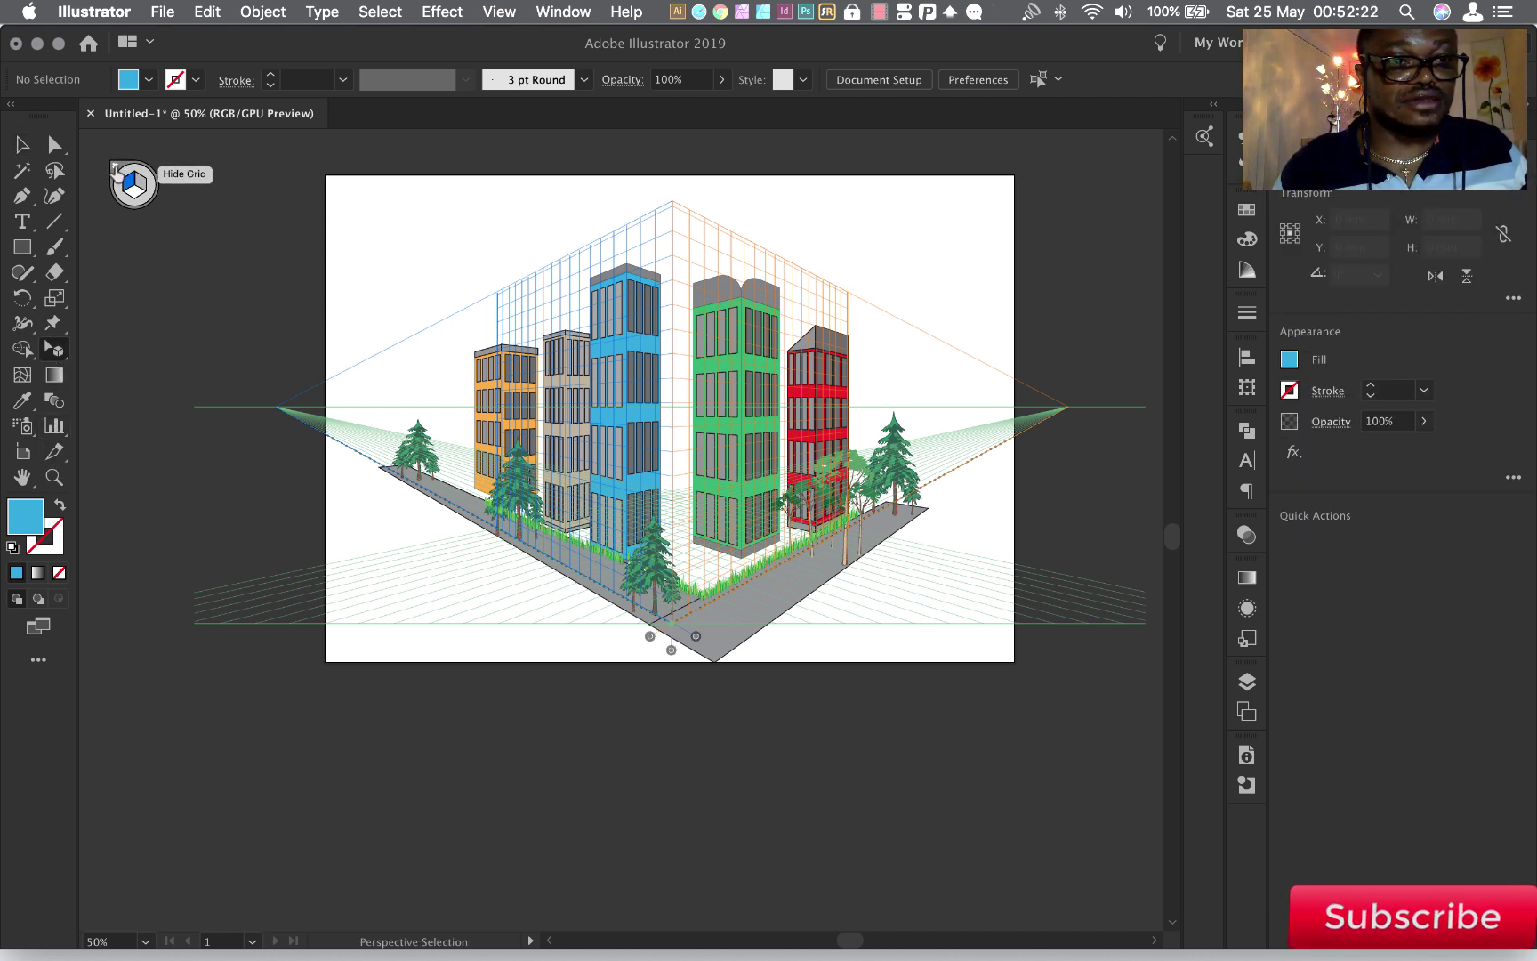
pyautogui.click(115, 169)
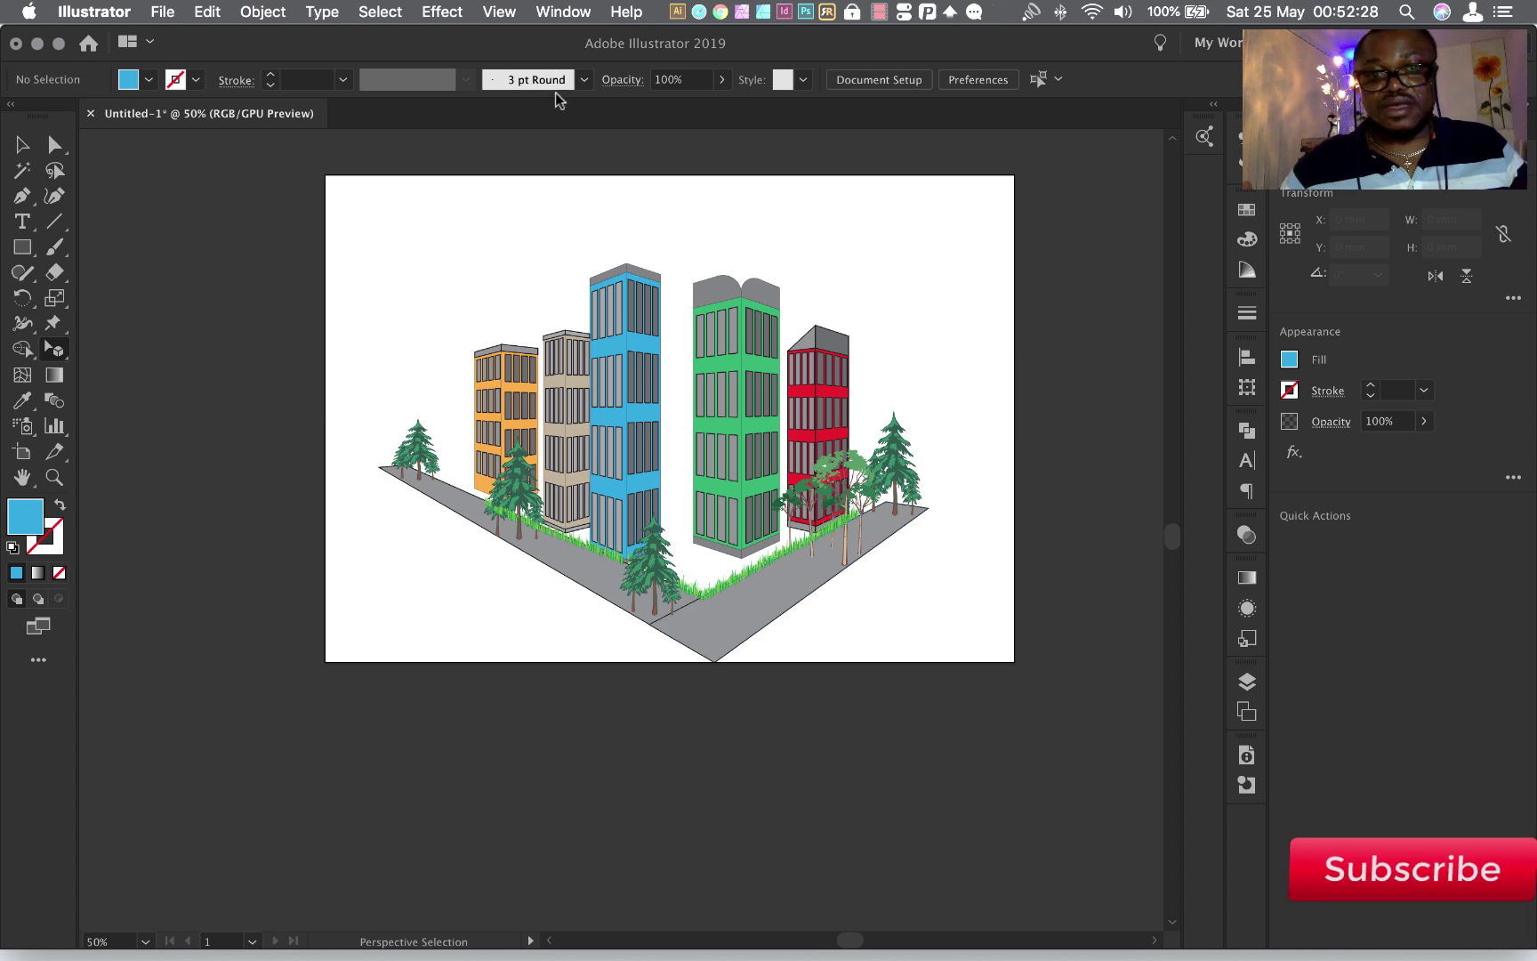
pyautogui.click(31, 253)
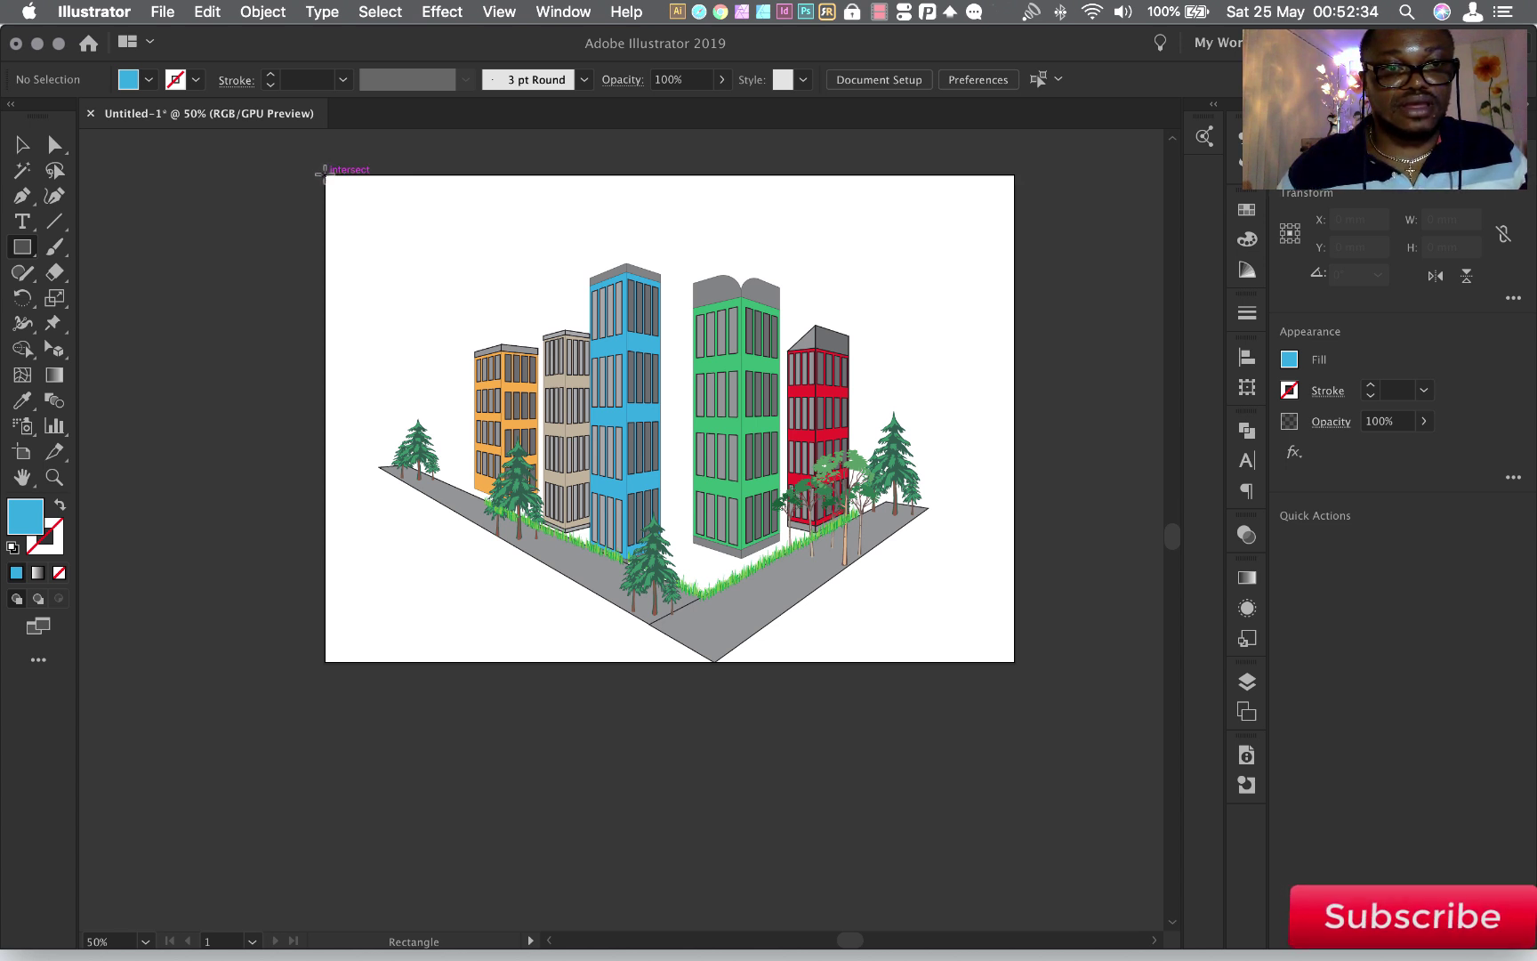
# Draw a rectangle across the top half of the artboard and give it a linear gradient fill
pyautogui.moveTo(325, 174); pyautogui.dragTo(1015, 470)
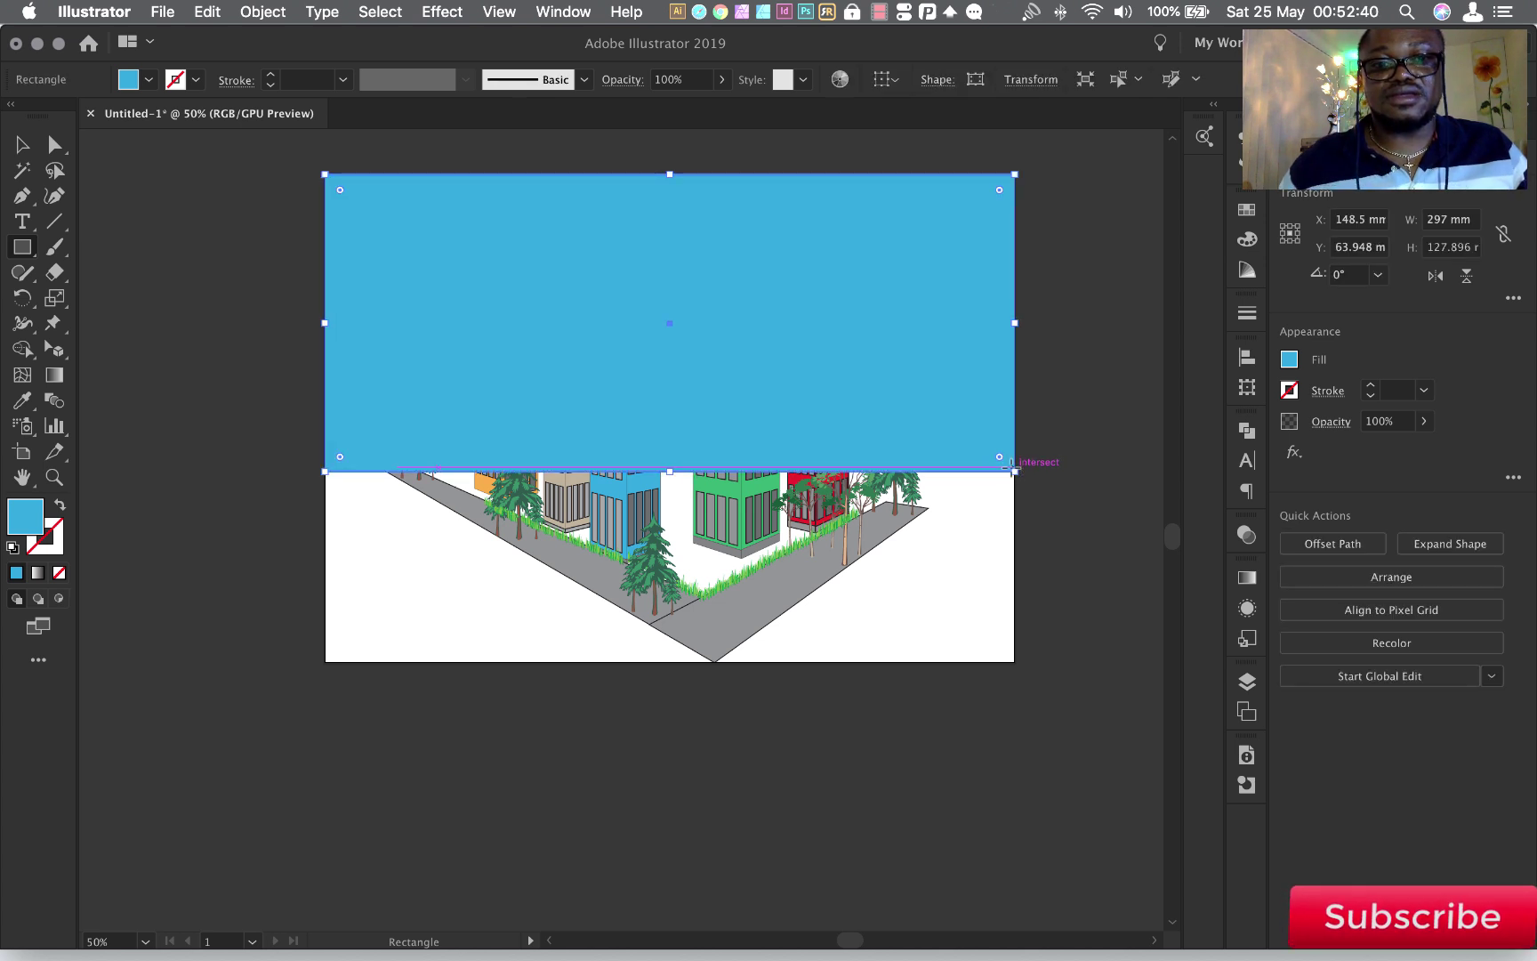
pyautogui.click(1249, 580)
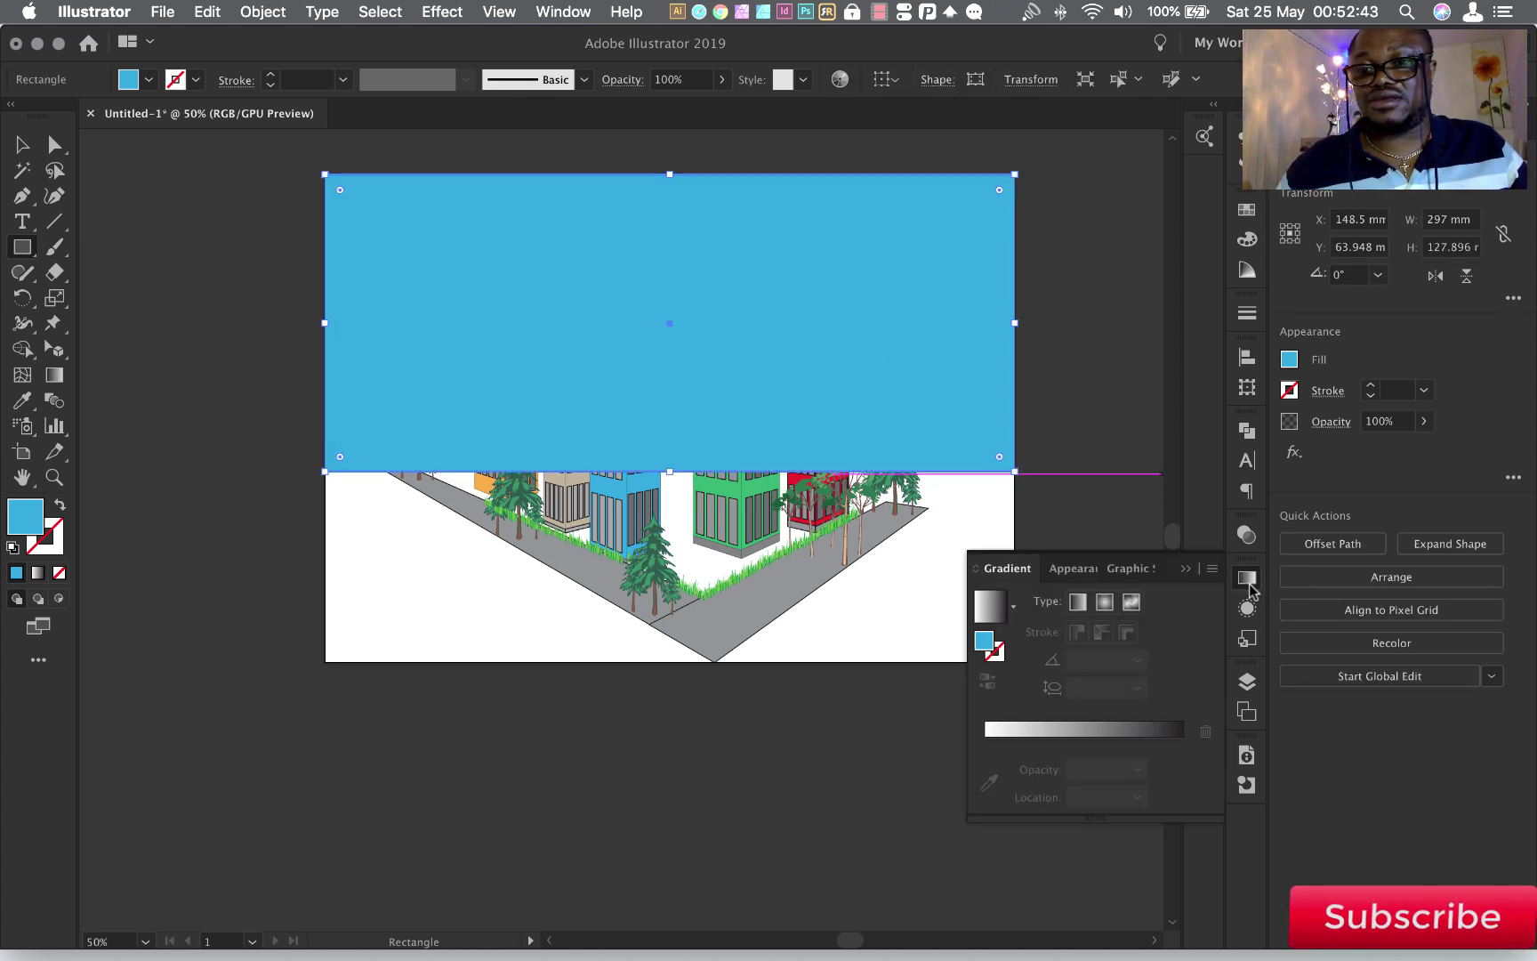
pyautogui.click(1132, 731)
# Make the gradient's dark stop cyan and run it vertically, cyan at top fading to white below
pyautogui.doubleClick(1182, 769)
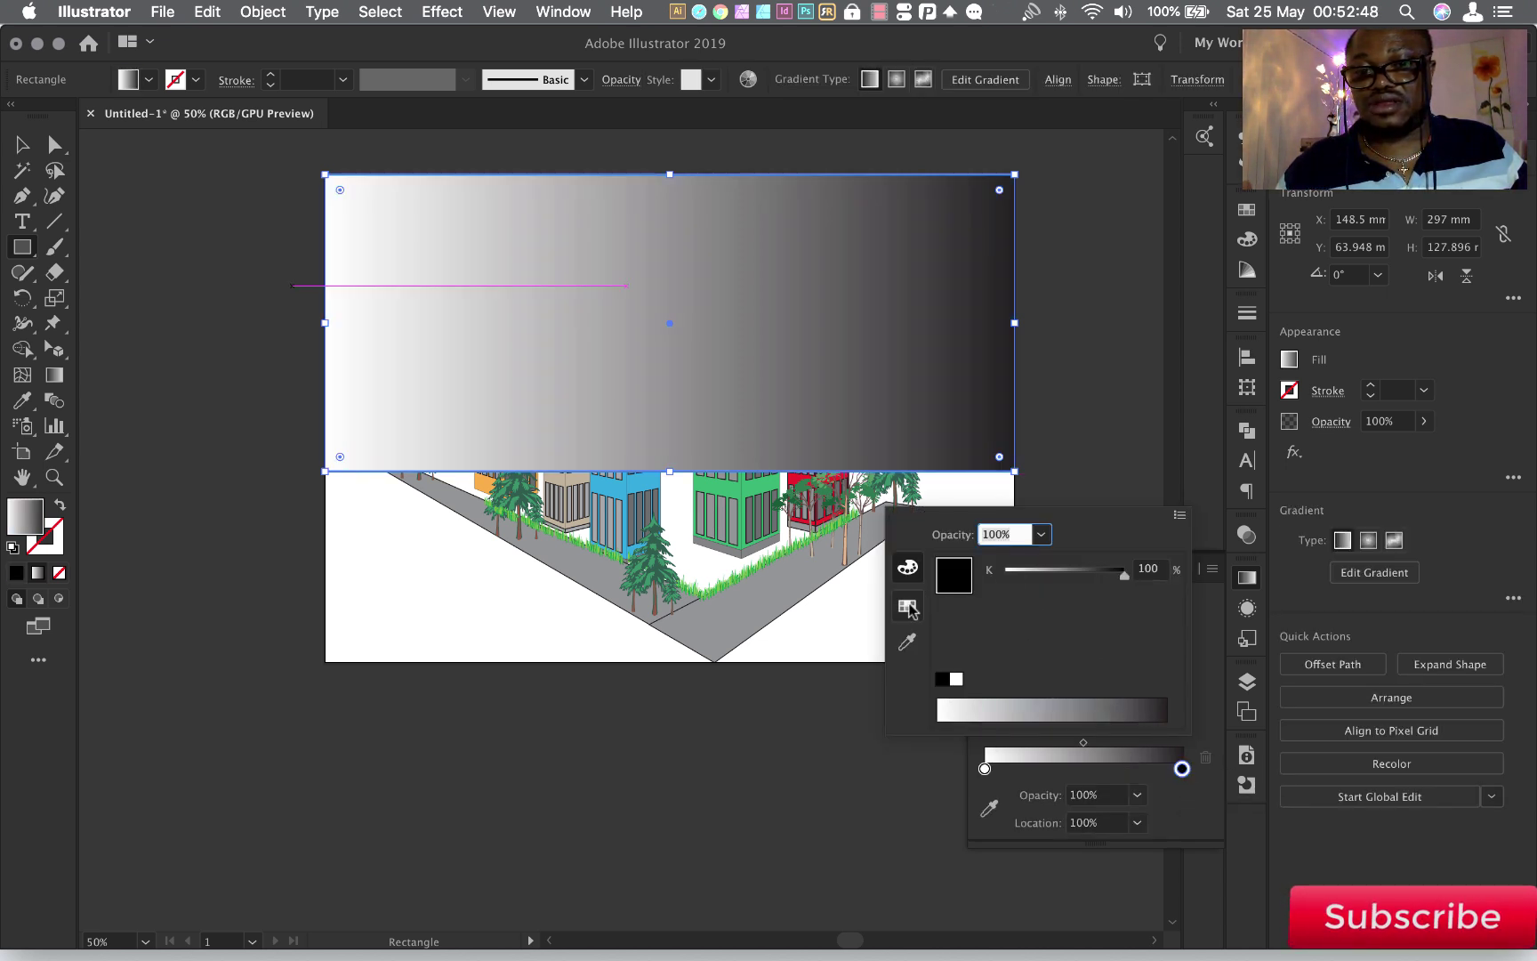
pyautogui.click(908, 606)
pyautogui.click(1013, 559)
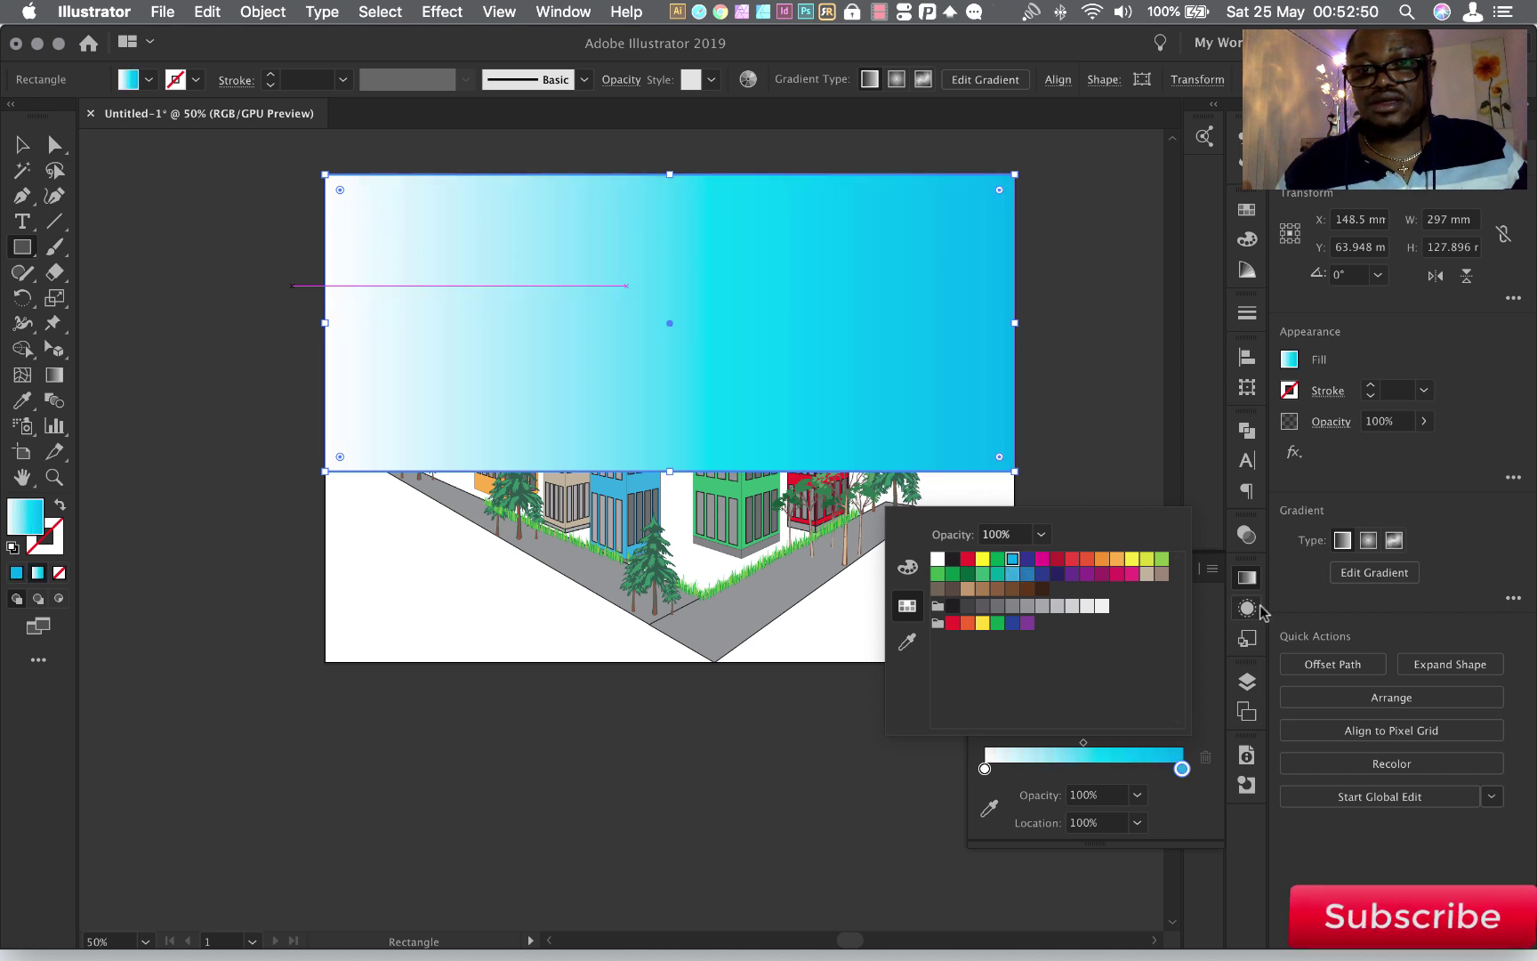
pyautogui.click(1087, 754)
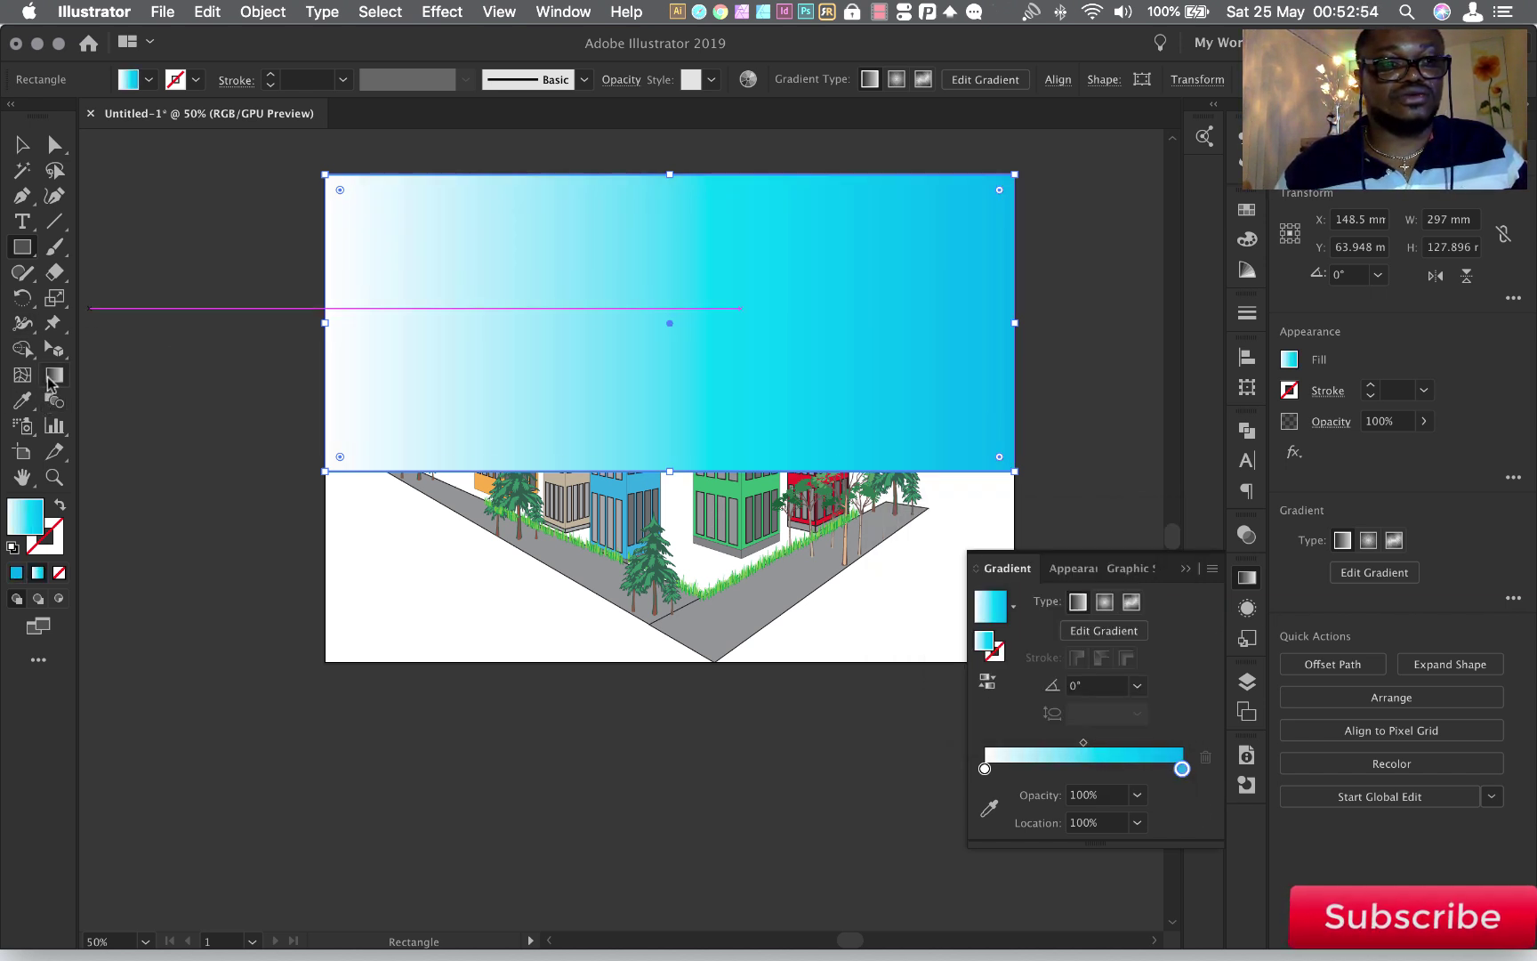
pyautogui.click(52, 377)
pyautogui.moveTo(630, 469)
pyautogui.mouseDown()
pyautogui.moveTo(635, 210)
pyautogui.moveTo(670, 205)
pyautogui.mouseUp()
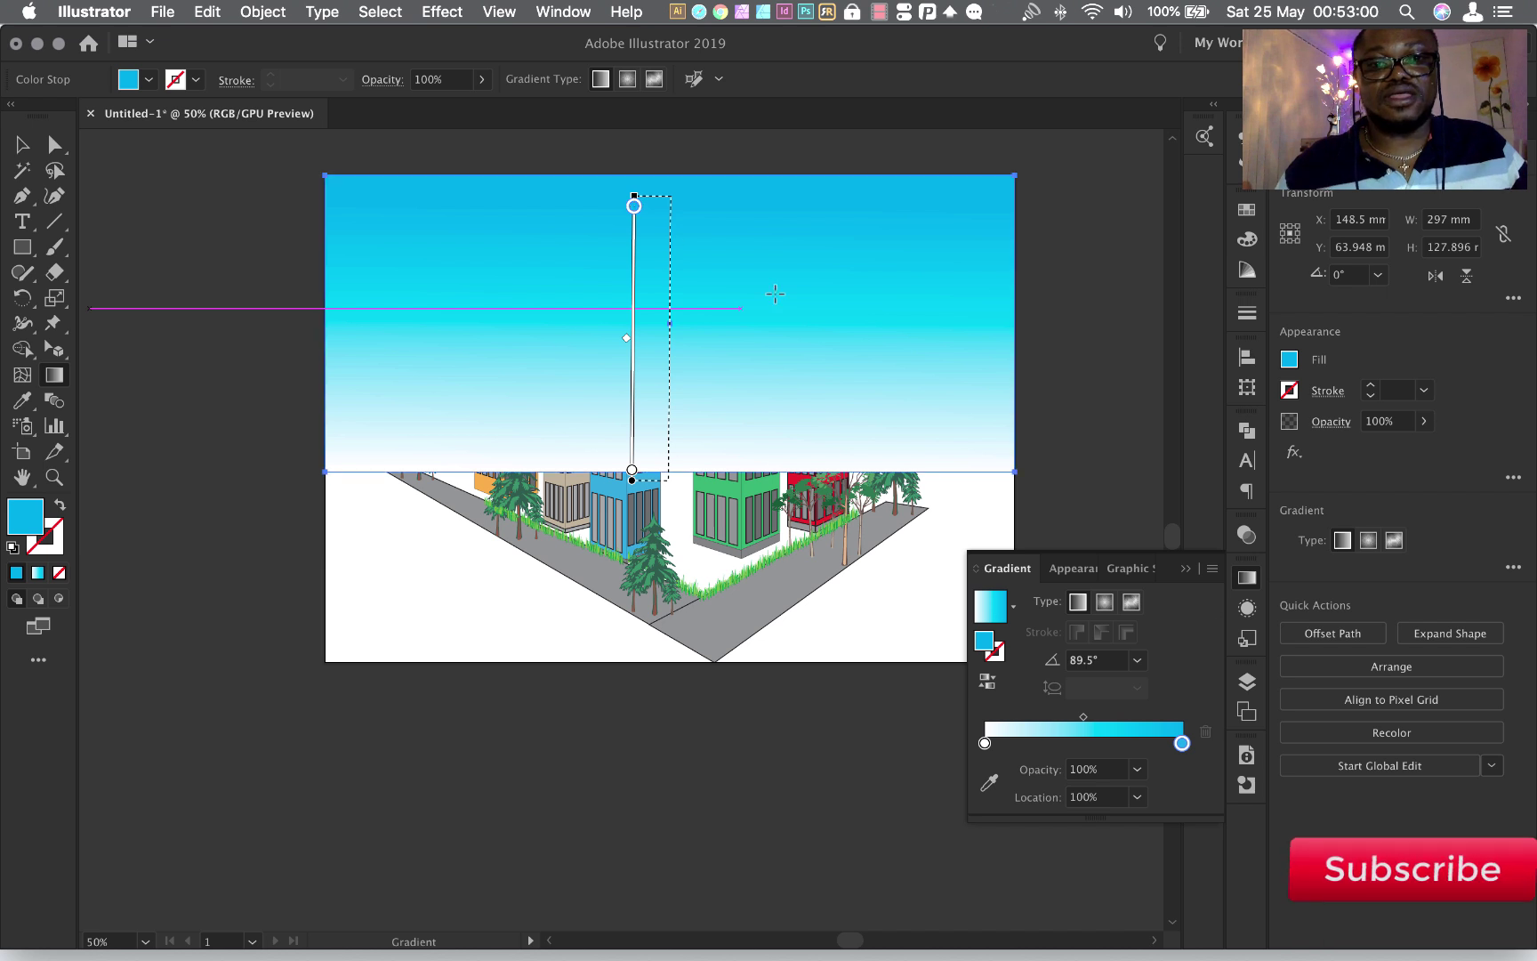
pyautogui.click(24, 140)
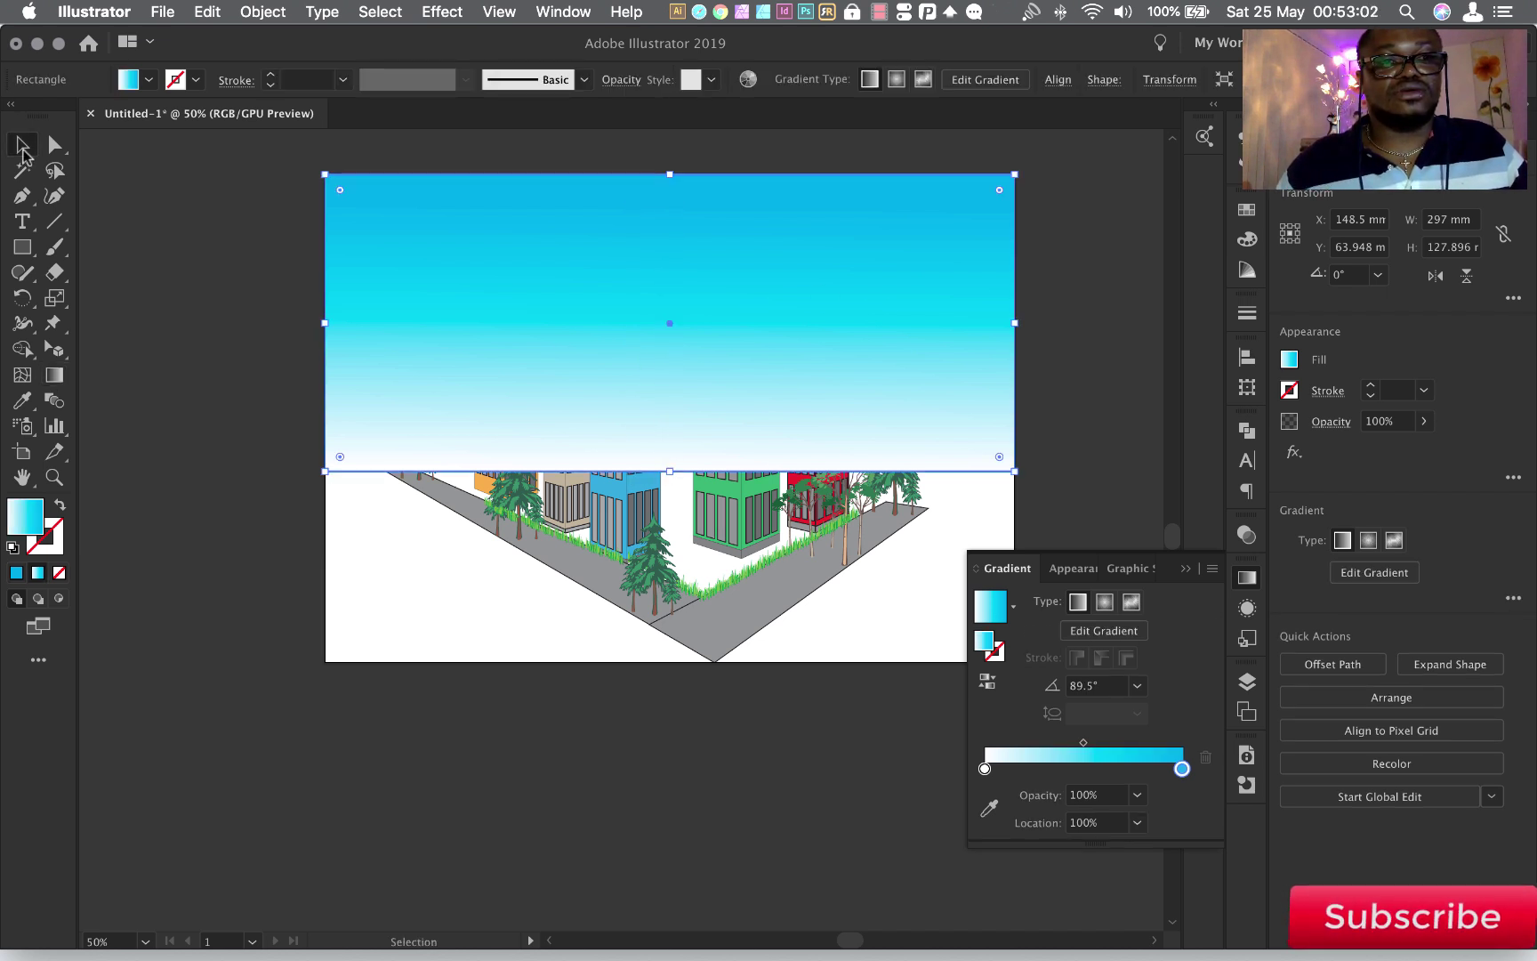
# Send the sky rectangle to the back behind the buildings, deselect it, and collapse the Gradient panel
pyautogui.rightClick(789, 320)
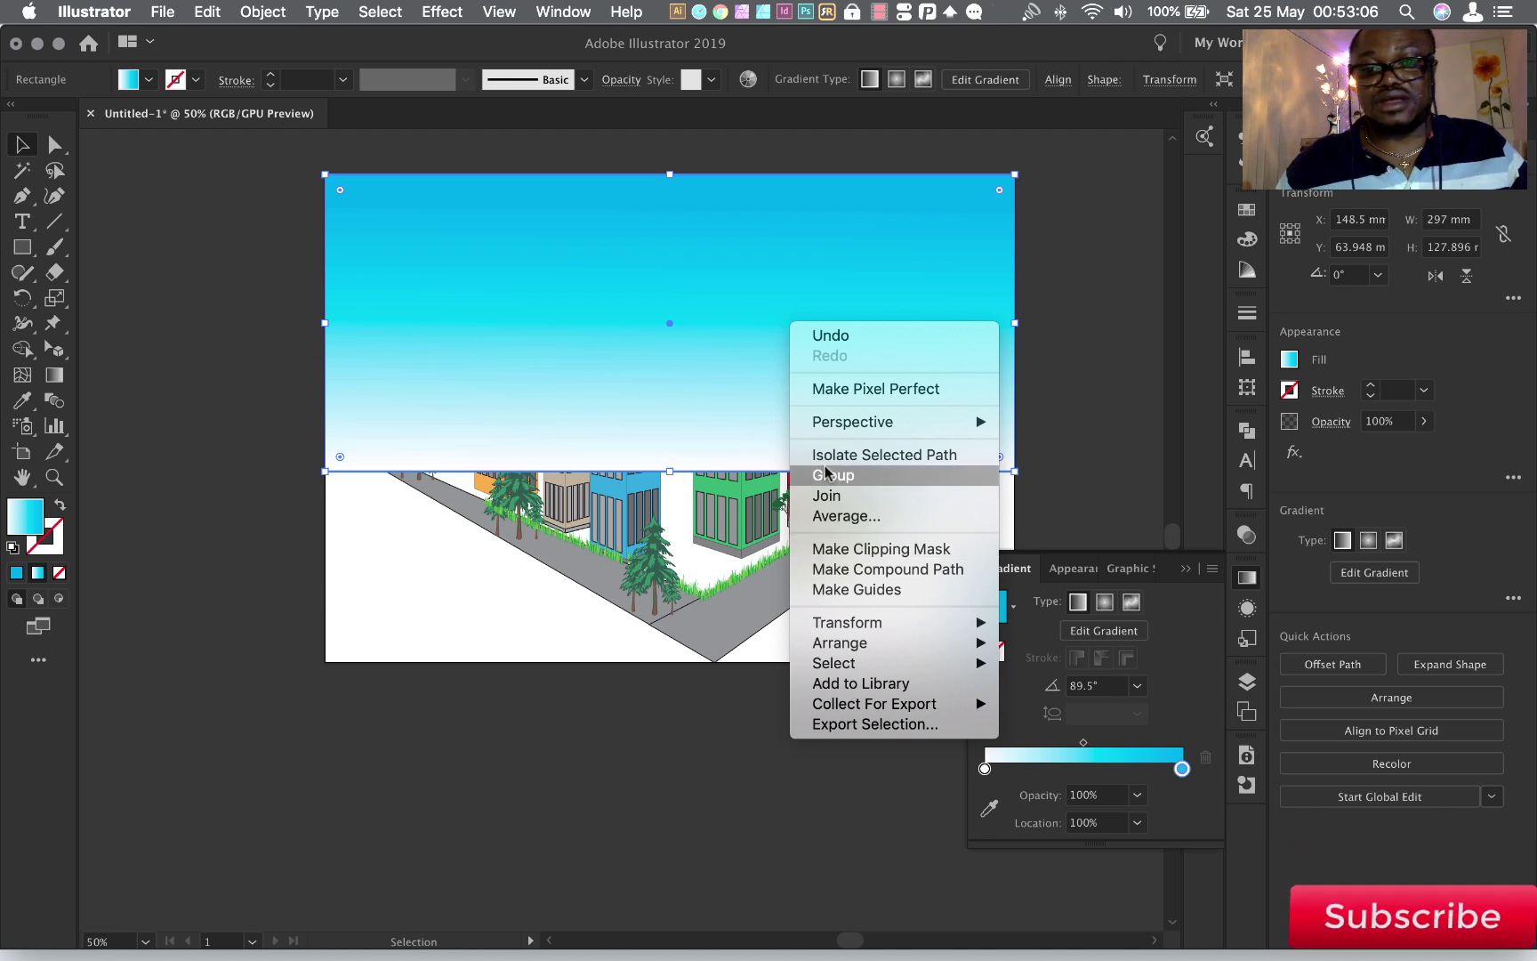
pyautogui.moveTo(839, 642)
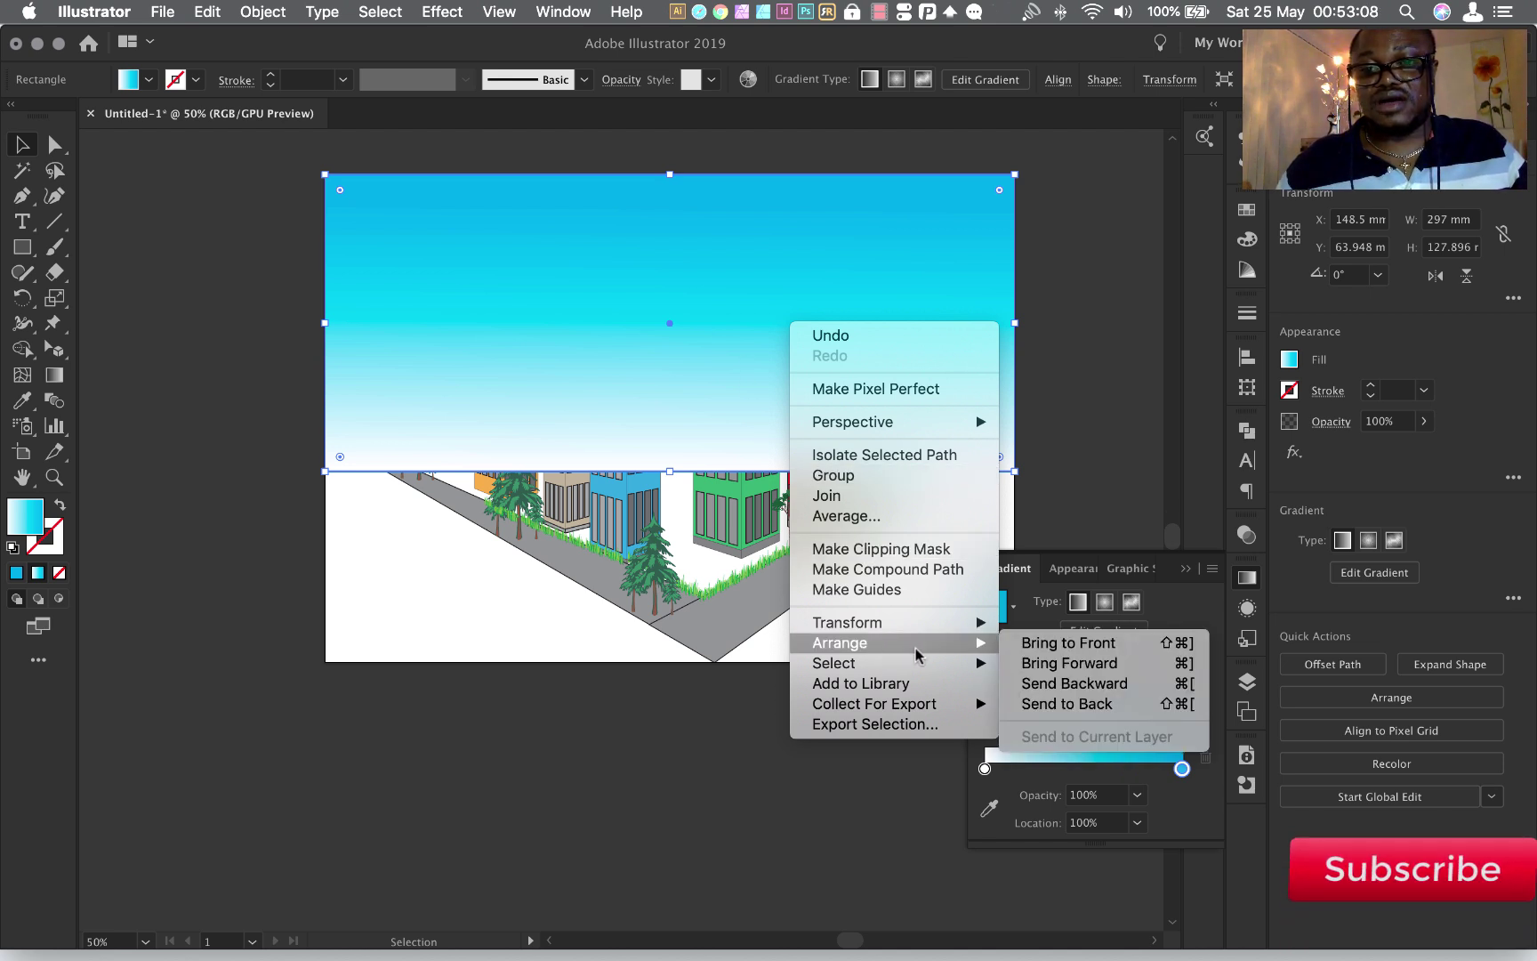
pyautogui.click(1089, 707)
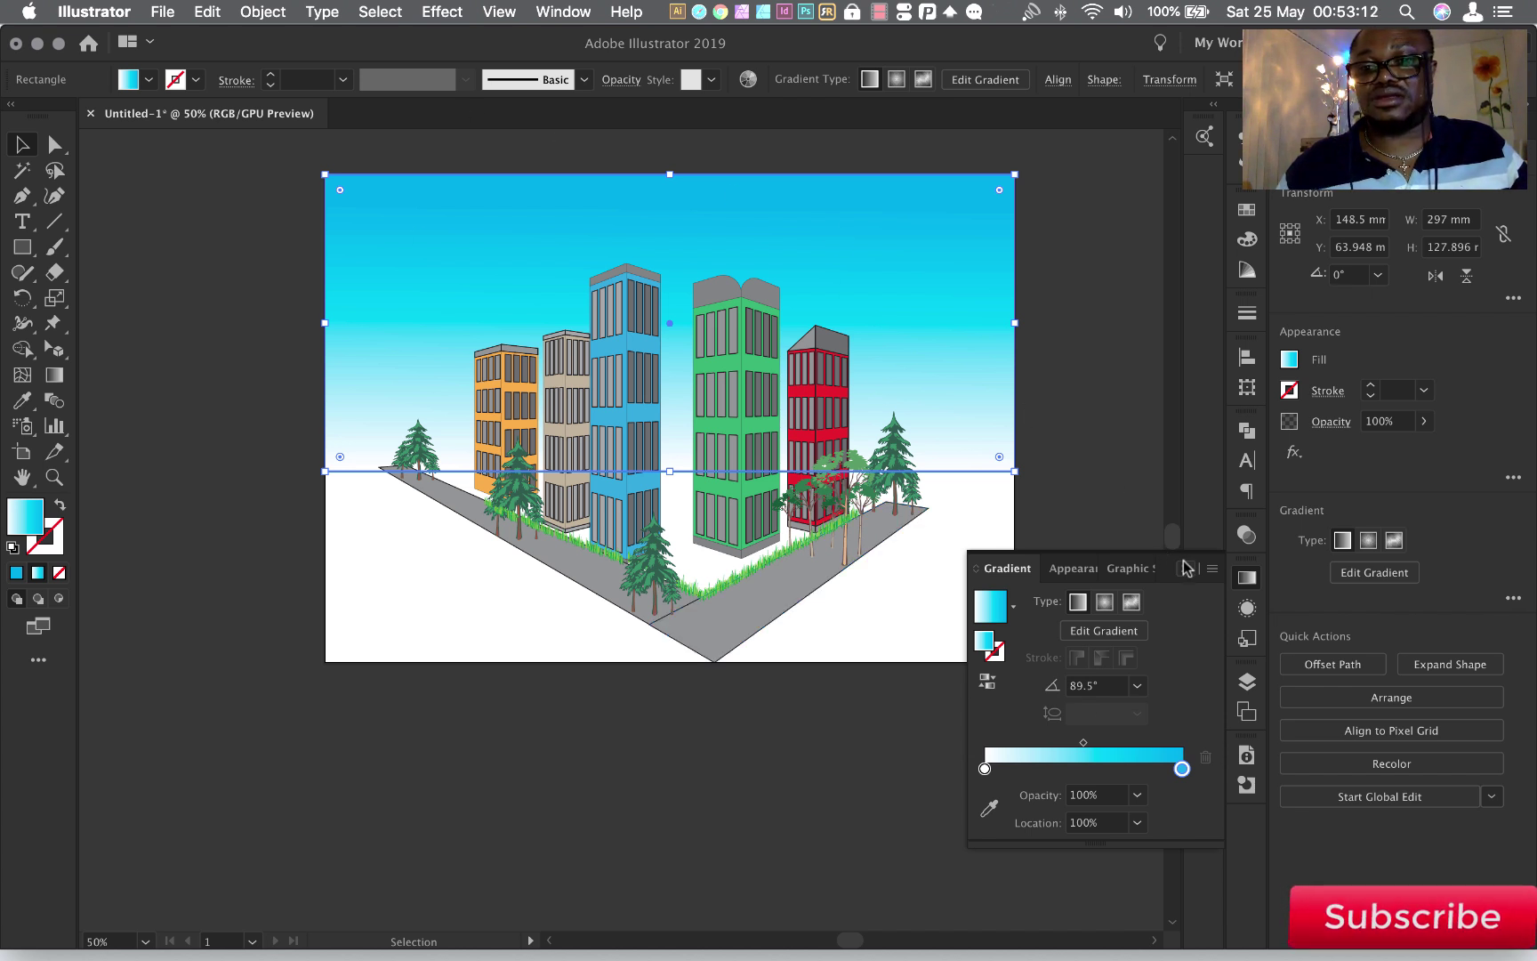
pyautogui.click(217, 273)
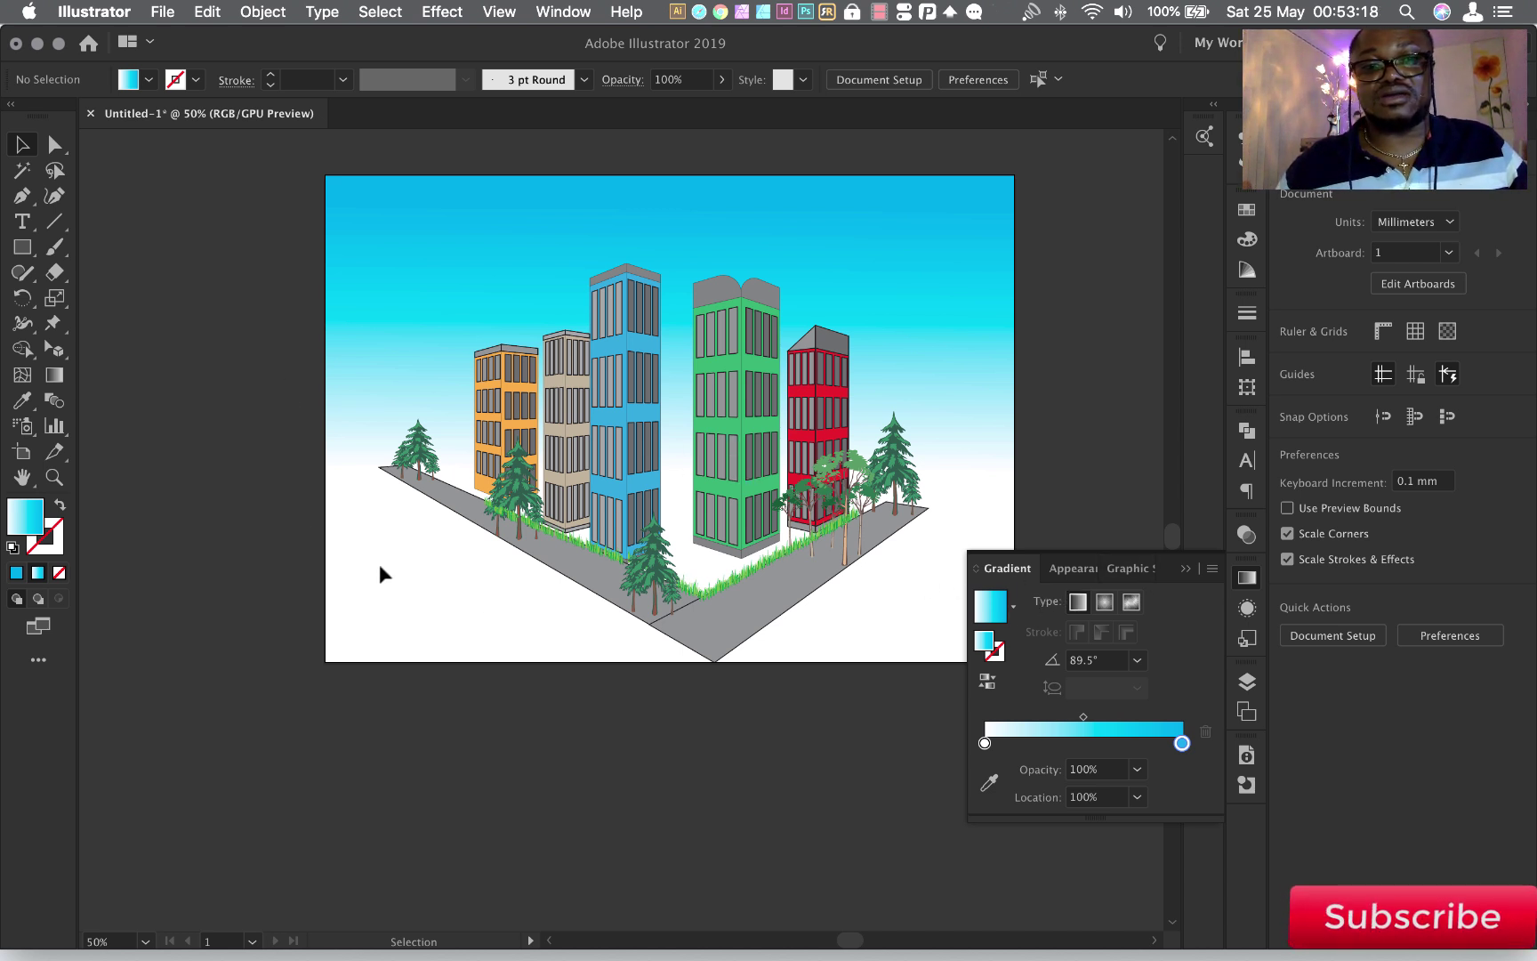
pyautogui.click(1185, 569)
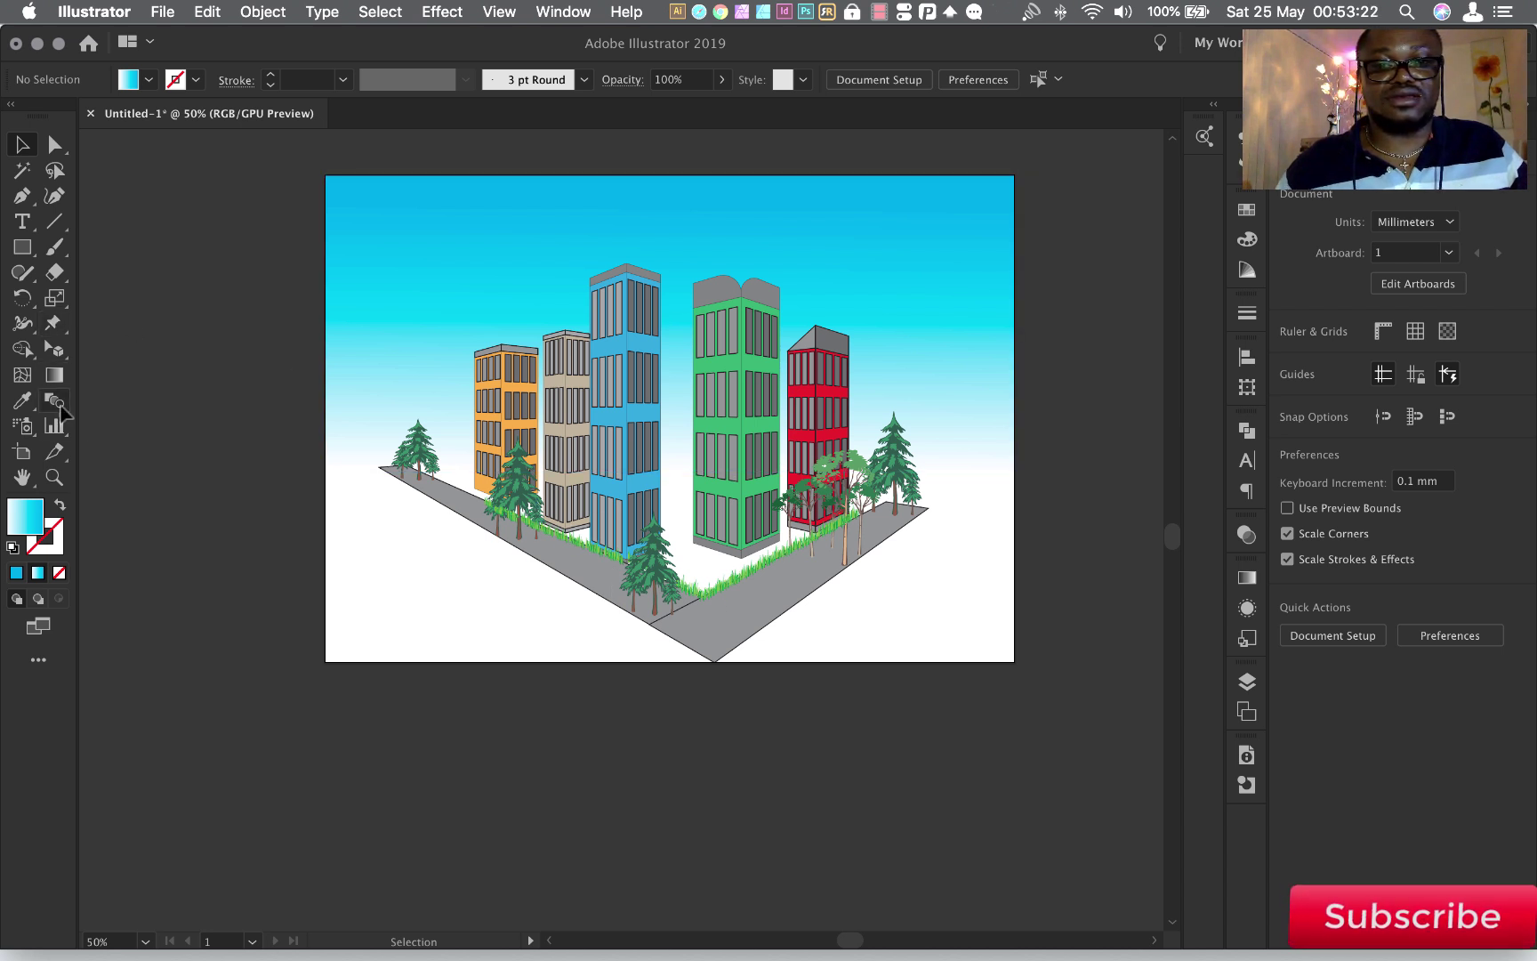
pyautogui.click(23, 247)
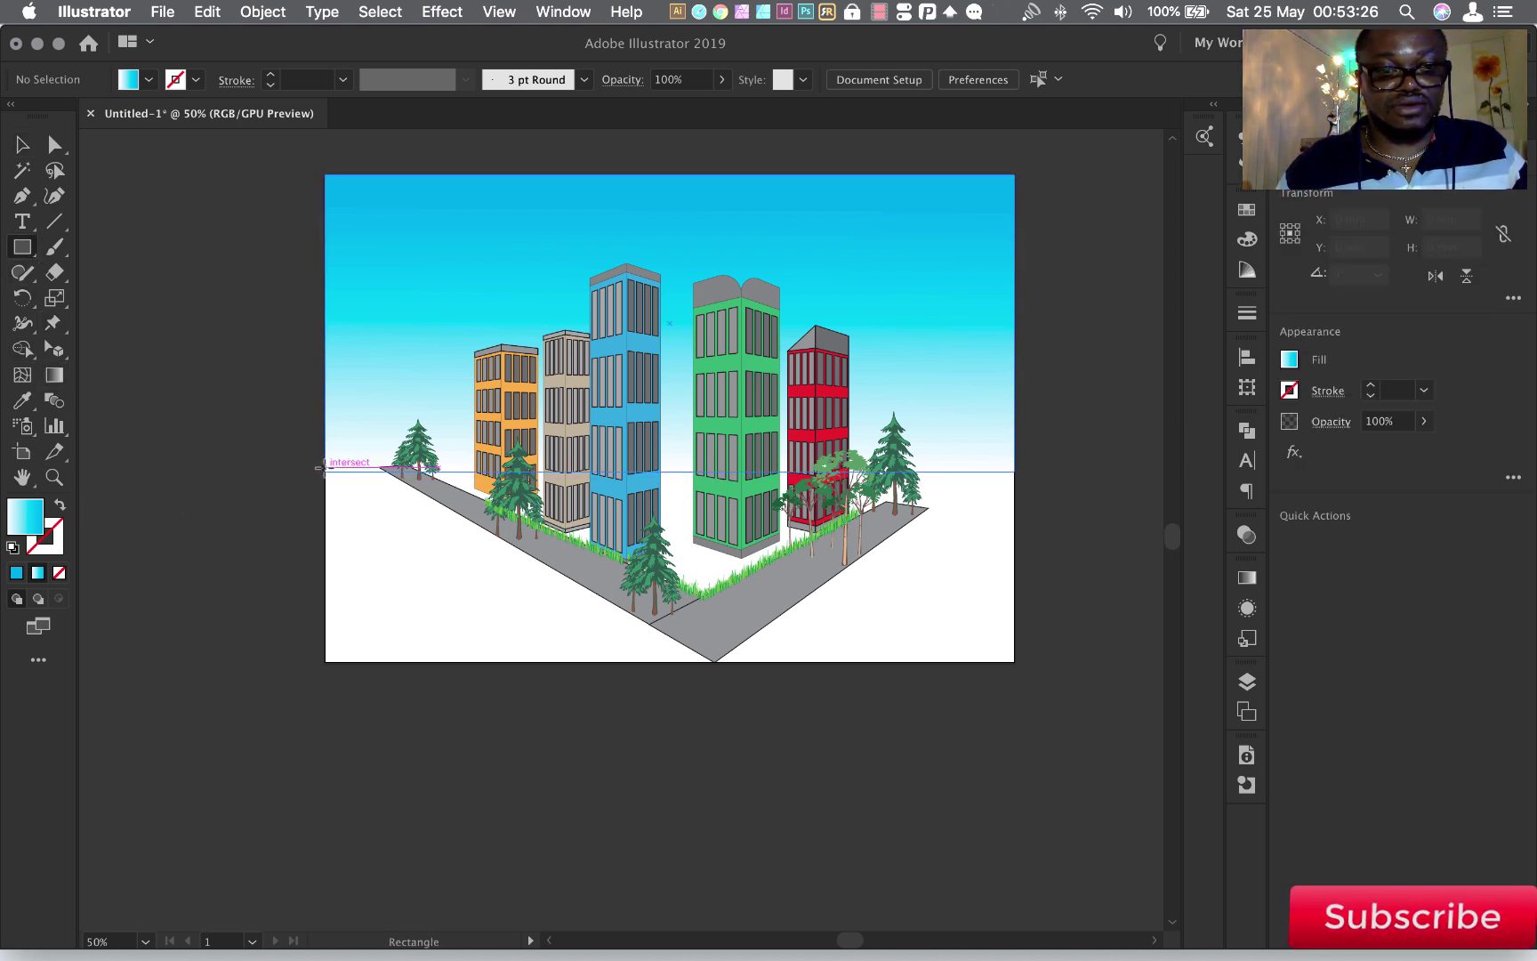
# Draw a rectangle over the lower artboard and set its gradient end stop to dark grey
pyautogui.moveTo(322, 467); pyautogui.dragTo(1013, 663)
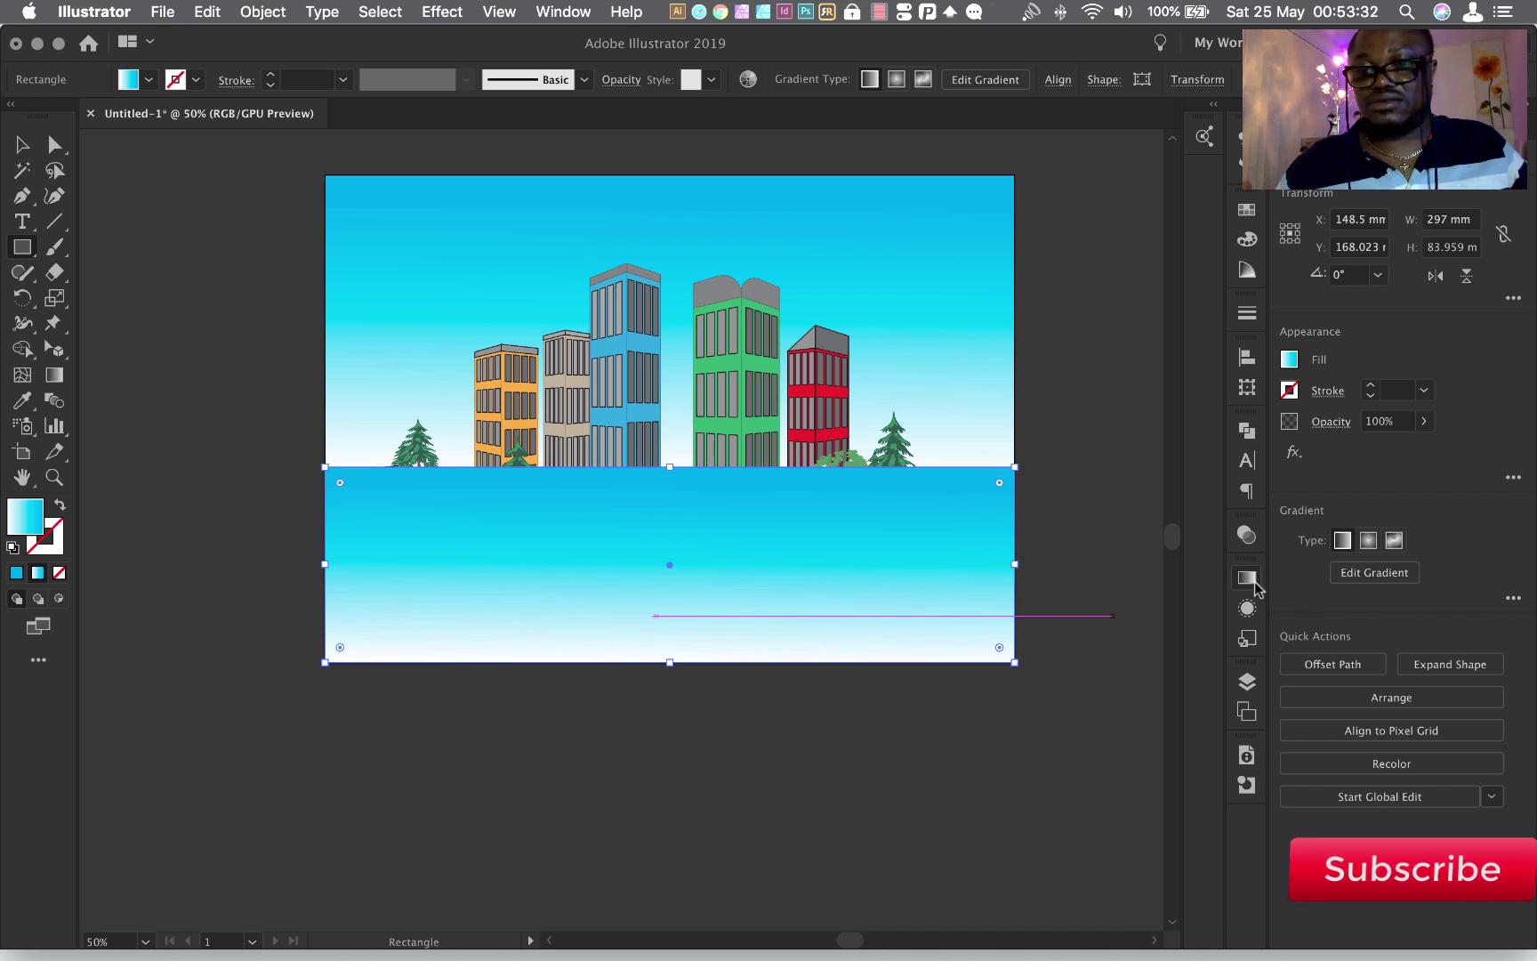
pyautogui.click(1247, 578)
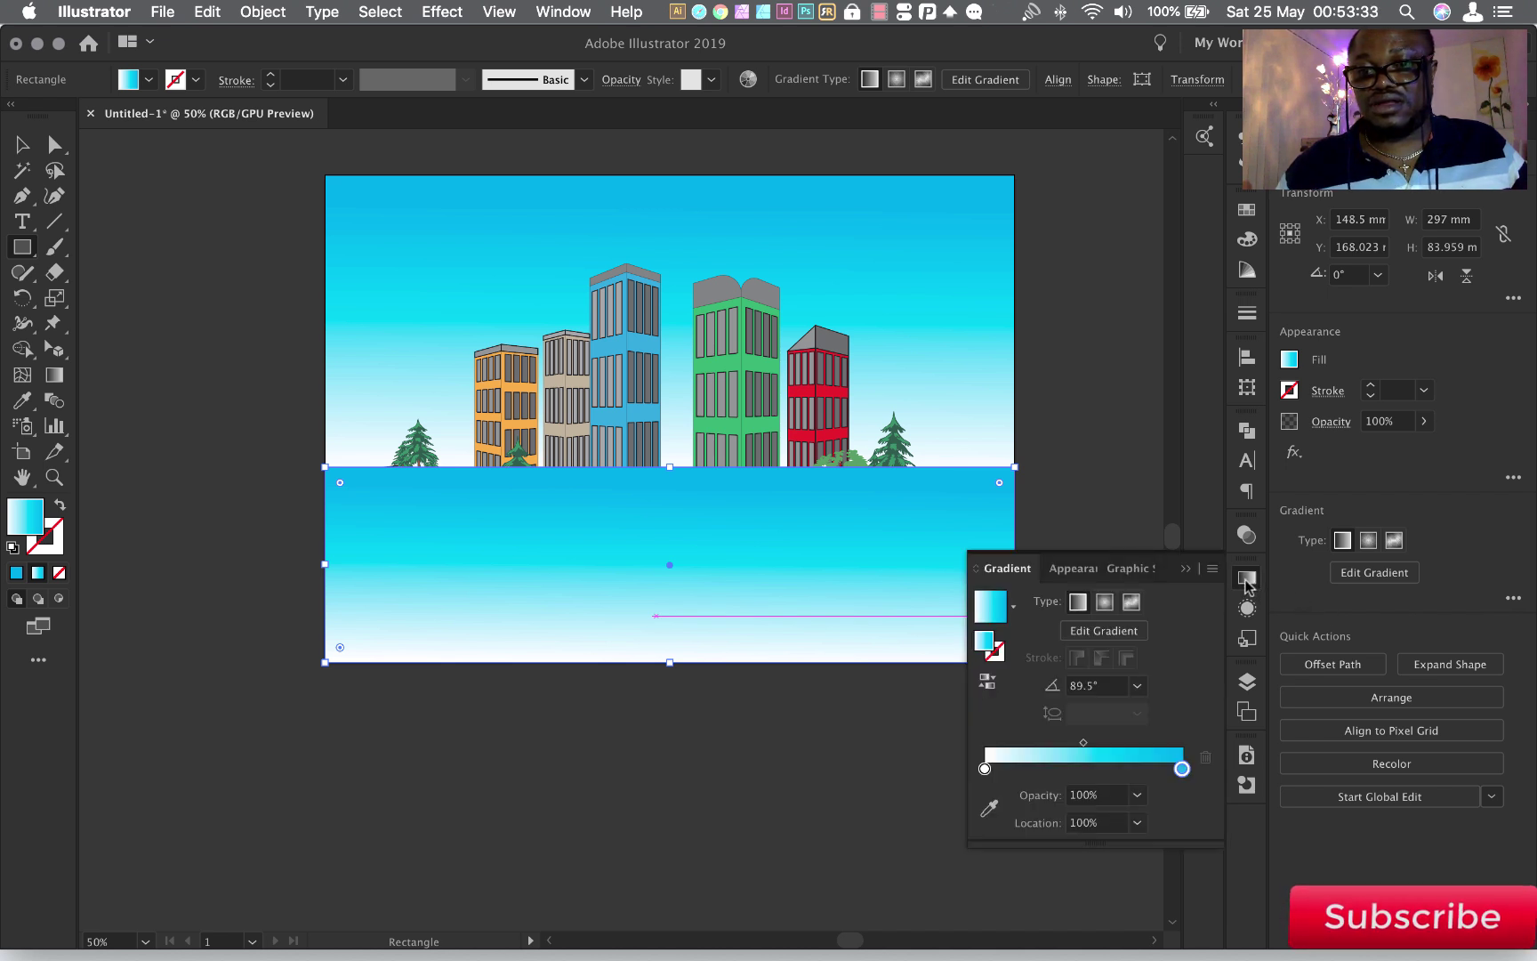
pyautogui.doubleClick(1181, 770)
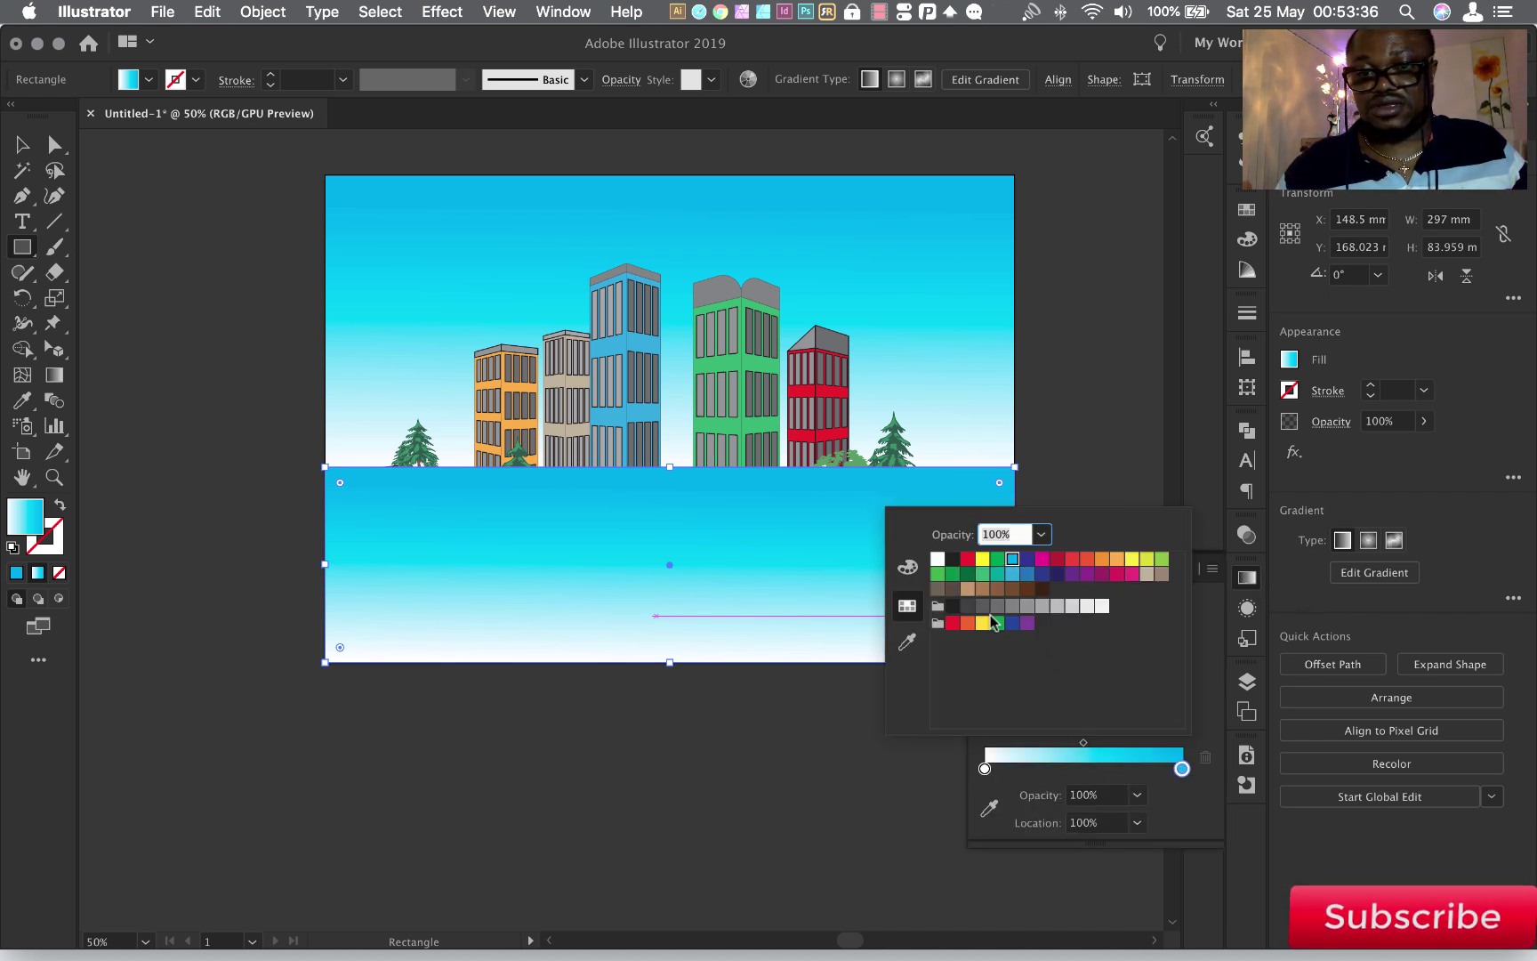
pyautogui.click(981, 608)
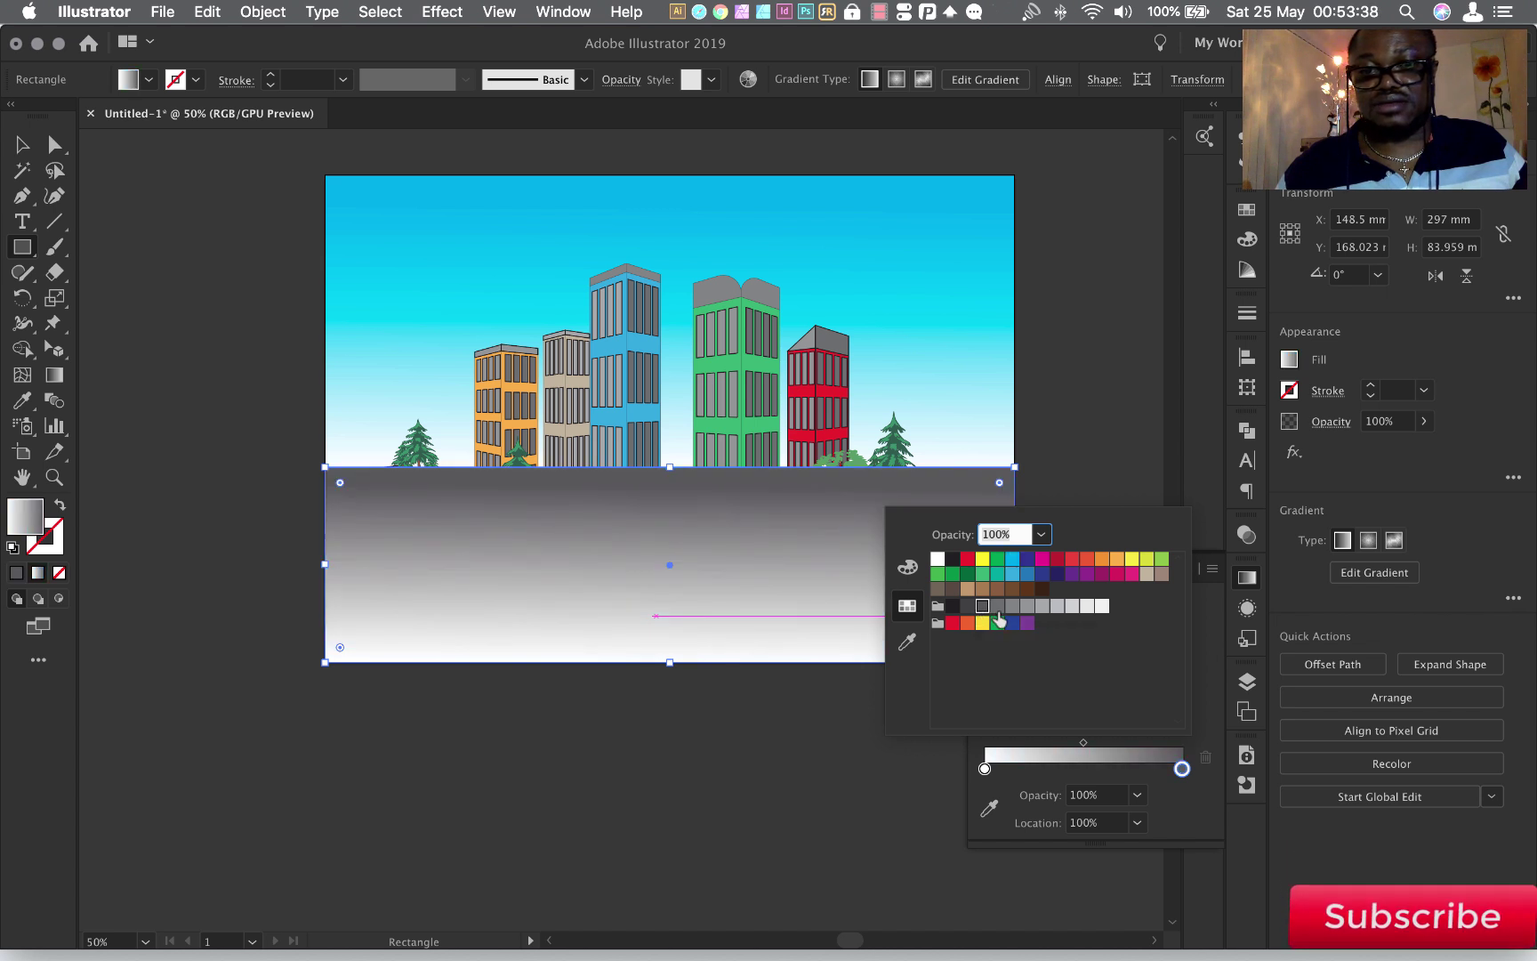
pyautogui.click(967, 607)
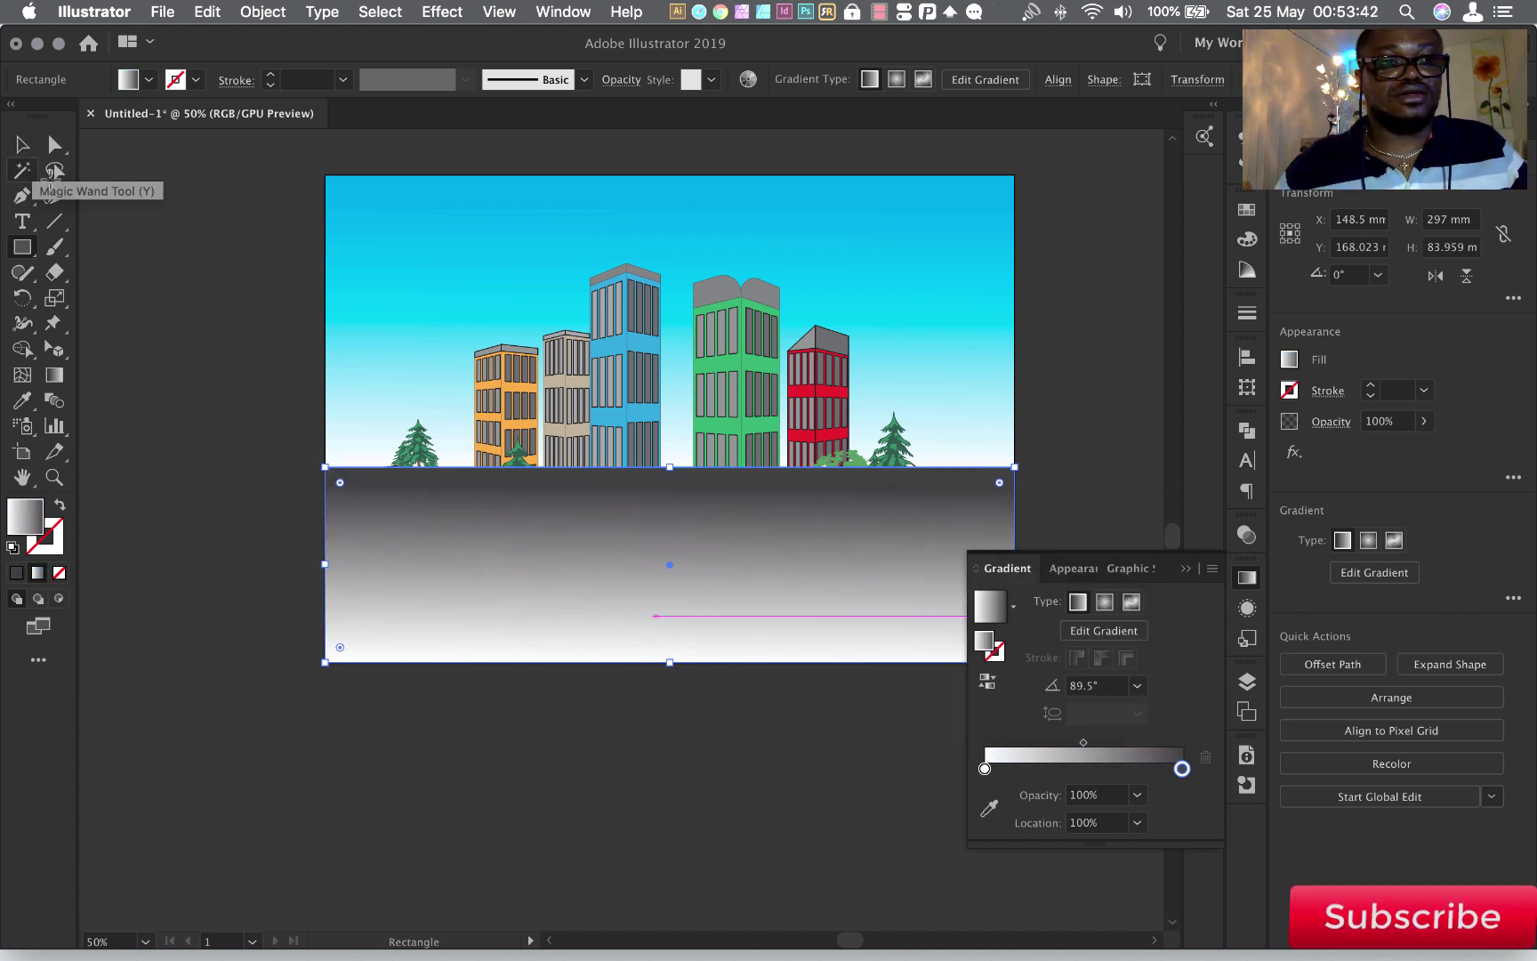
# Run the gradient vertically from white at the horizon down to dark grey at the bottom
pyautogui.click(54, 375)
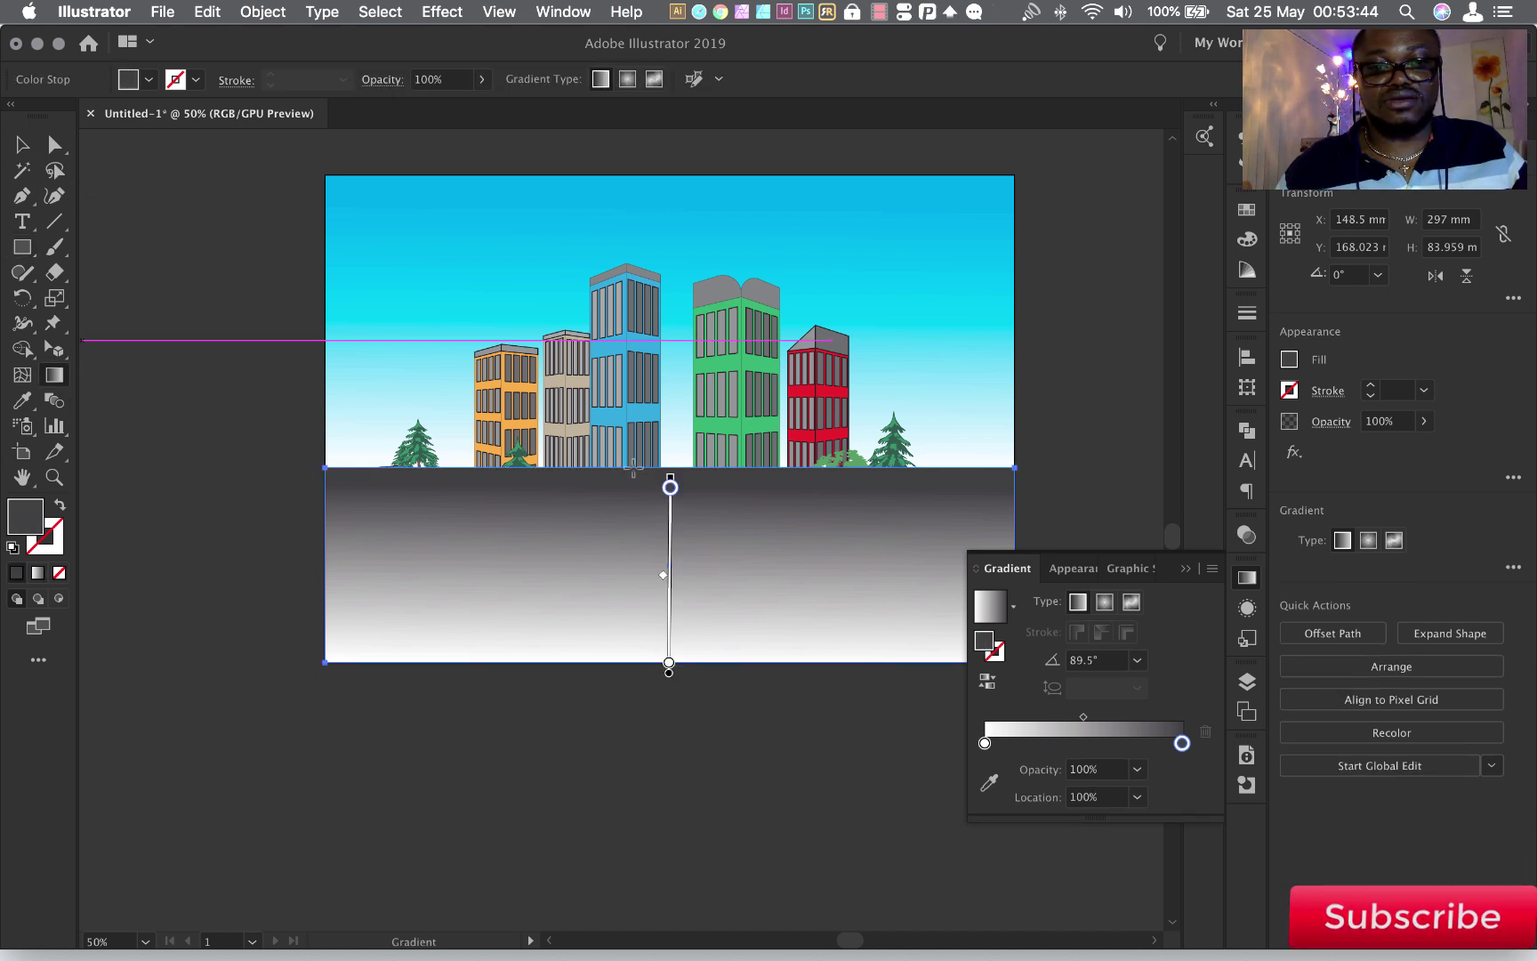
pyautogui.moveTo(634, 464); pyautogui.dragTo(632, 654)
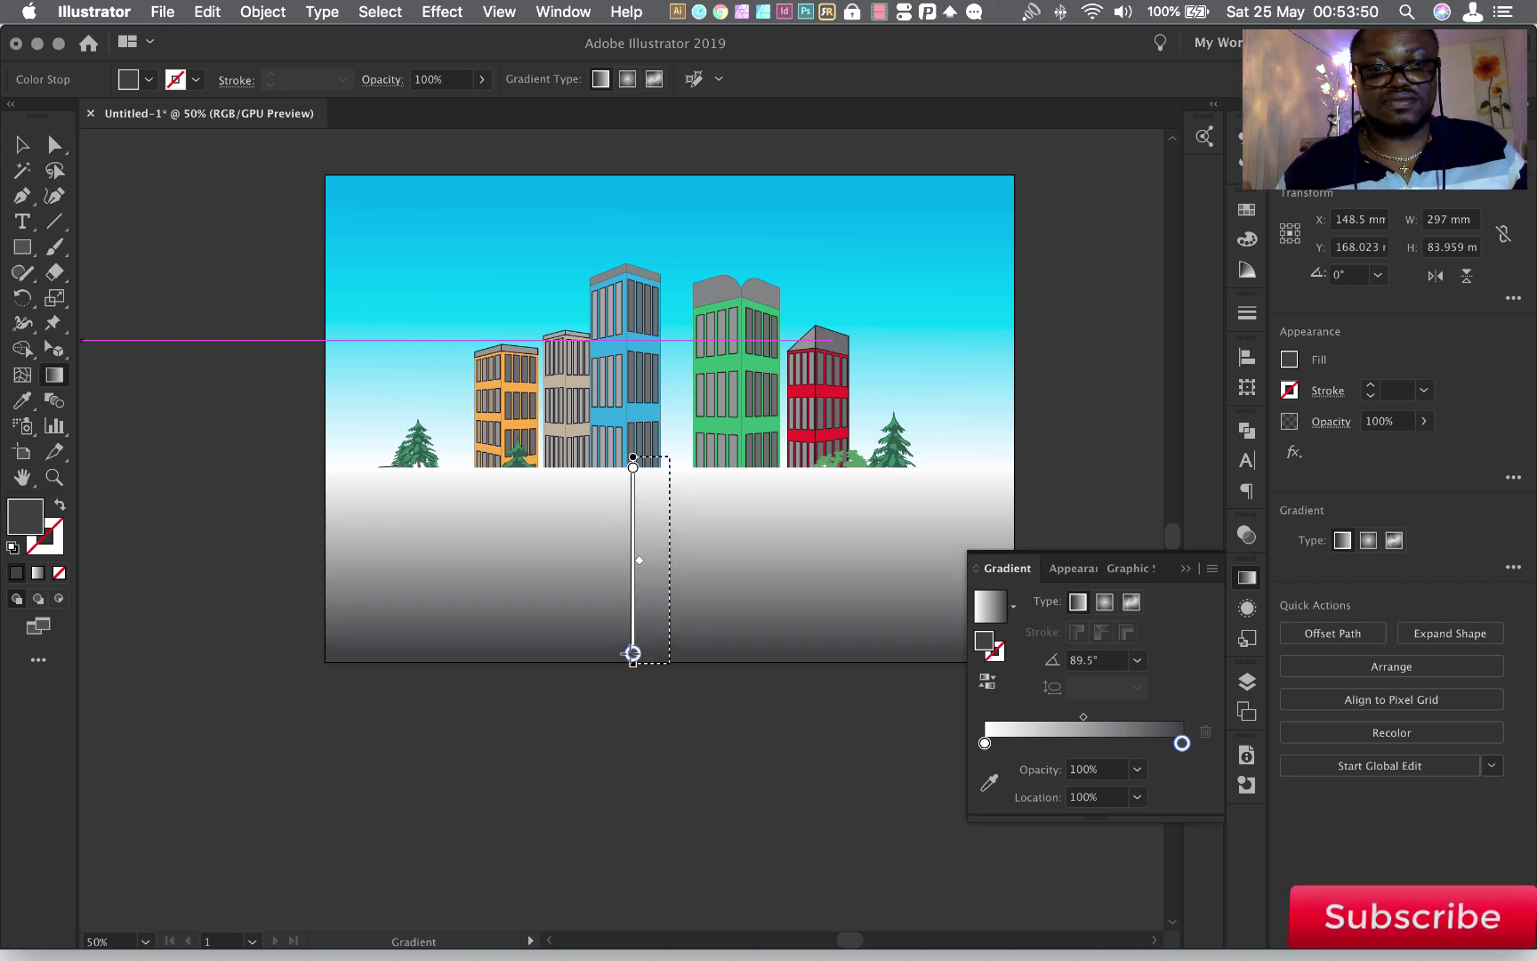
pyautogui.moveTo(641, 570); pyautogui.dragTo(676, 505)
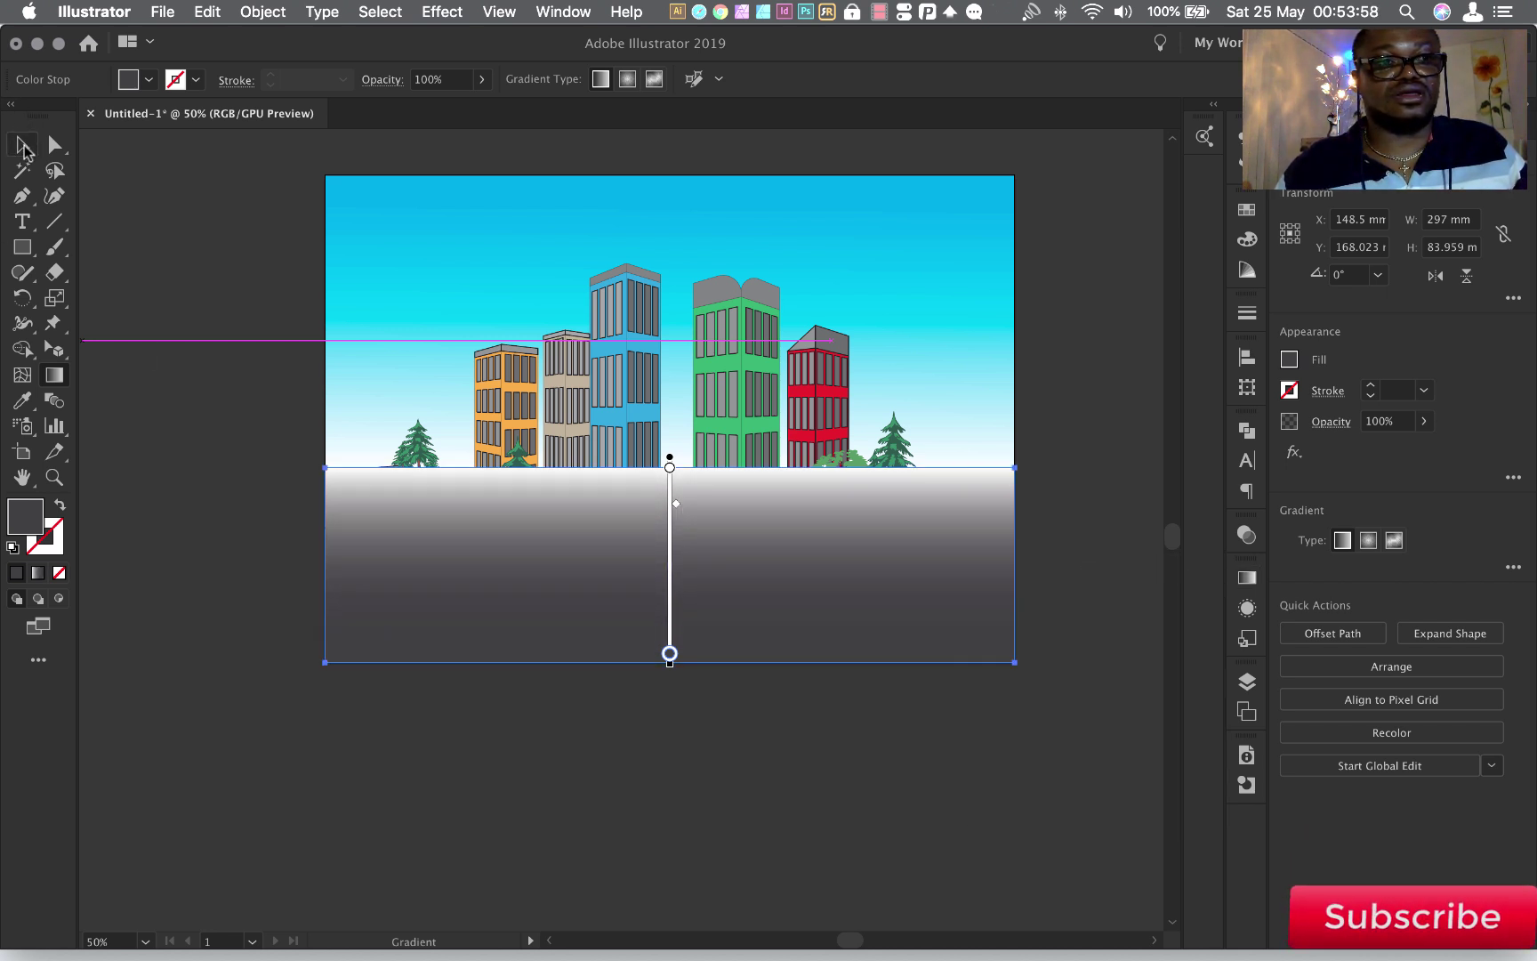
pyautogui.click(23, 146)
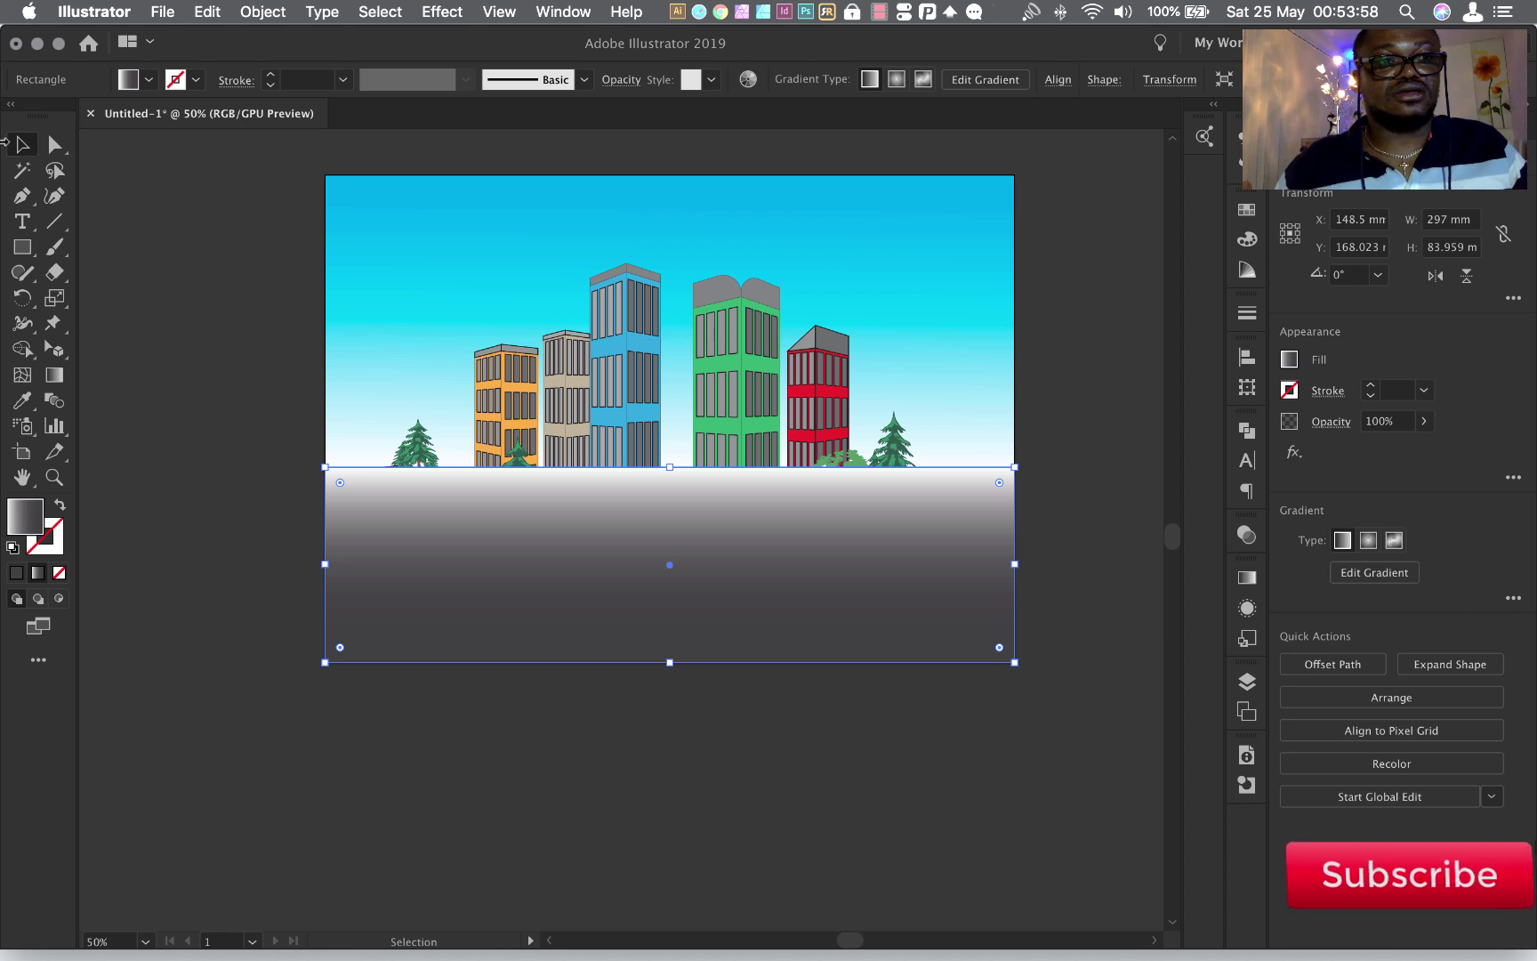
# Send the grey ground rectangle to the back behind the roads, trees and buildings, then deselect
pyautogui.rightClick(809, 574)
pyautogui.moveTo(858, 859)
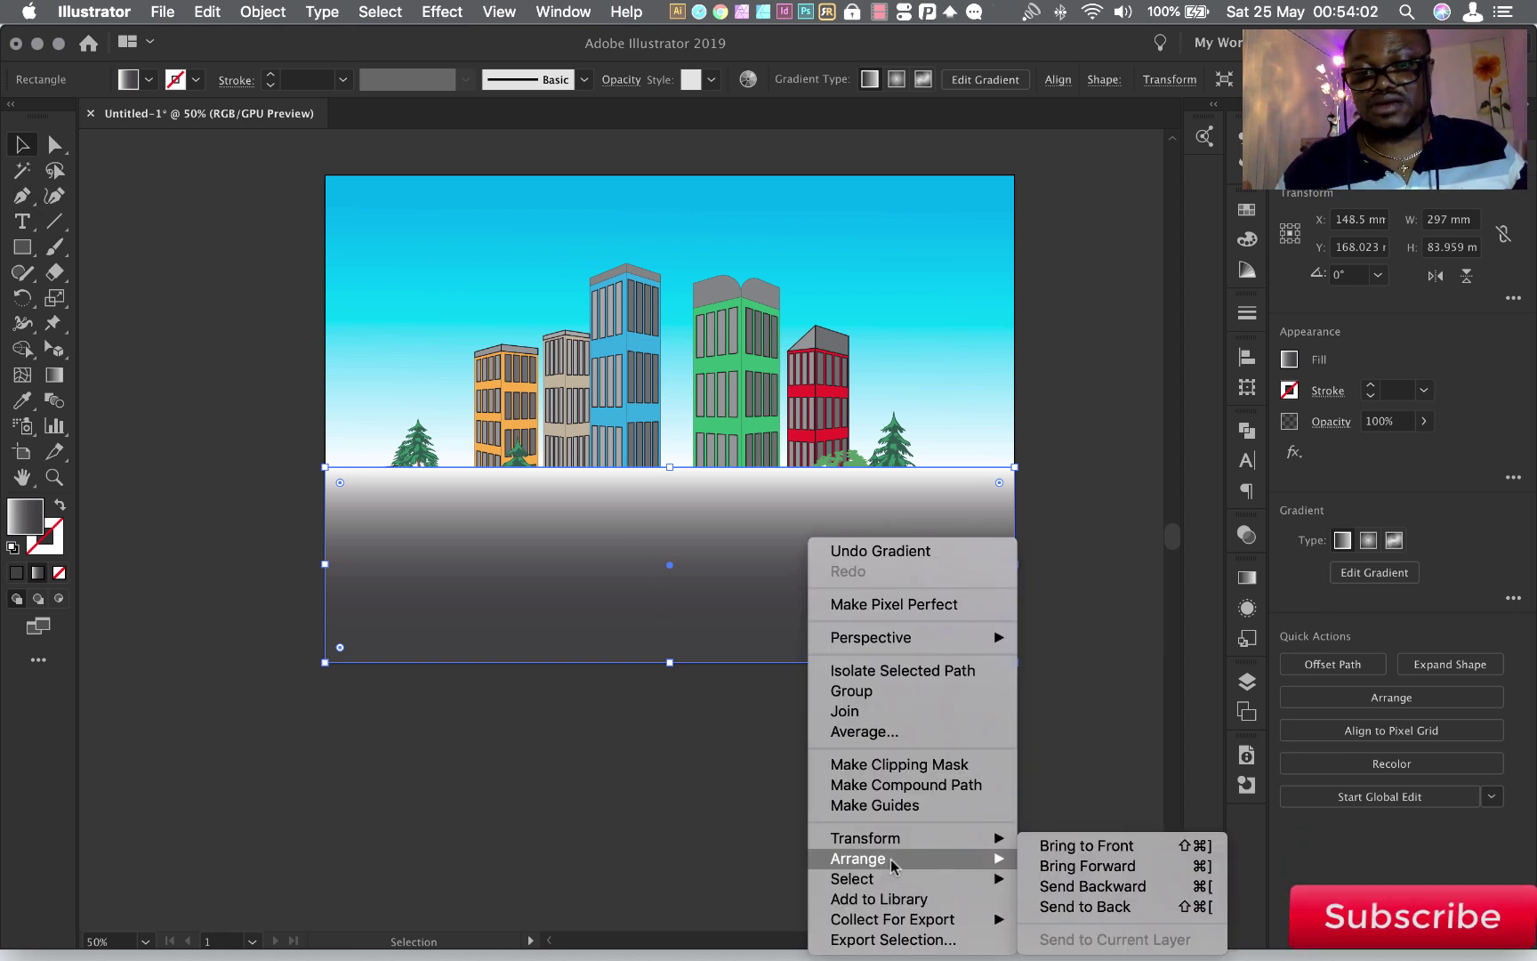
pyautogui.click(1139, 907)
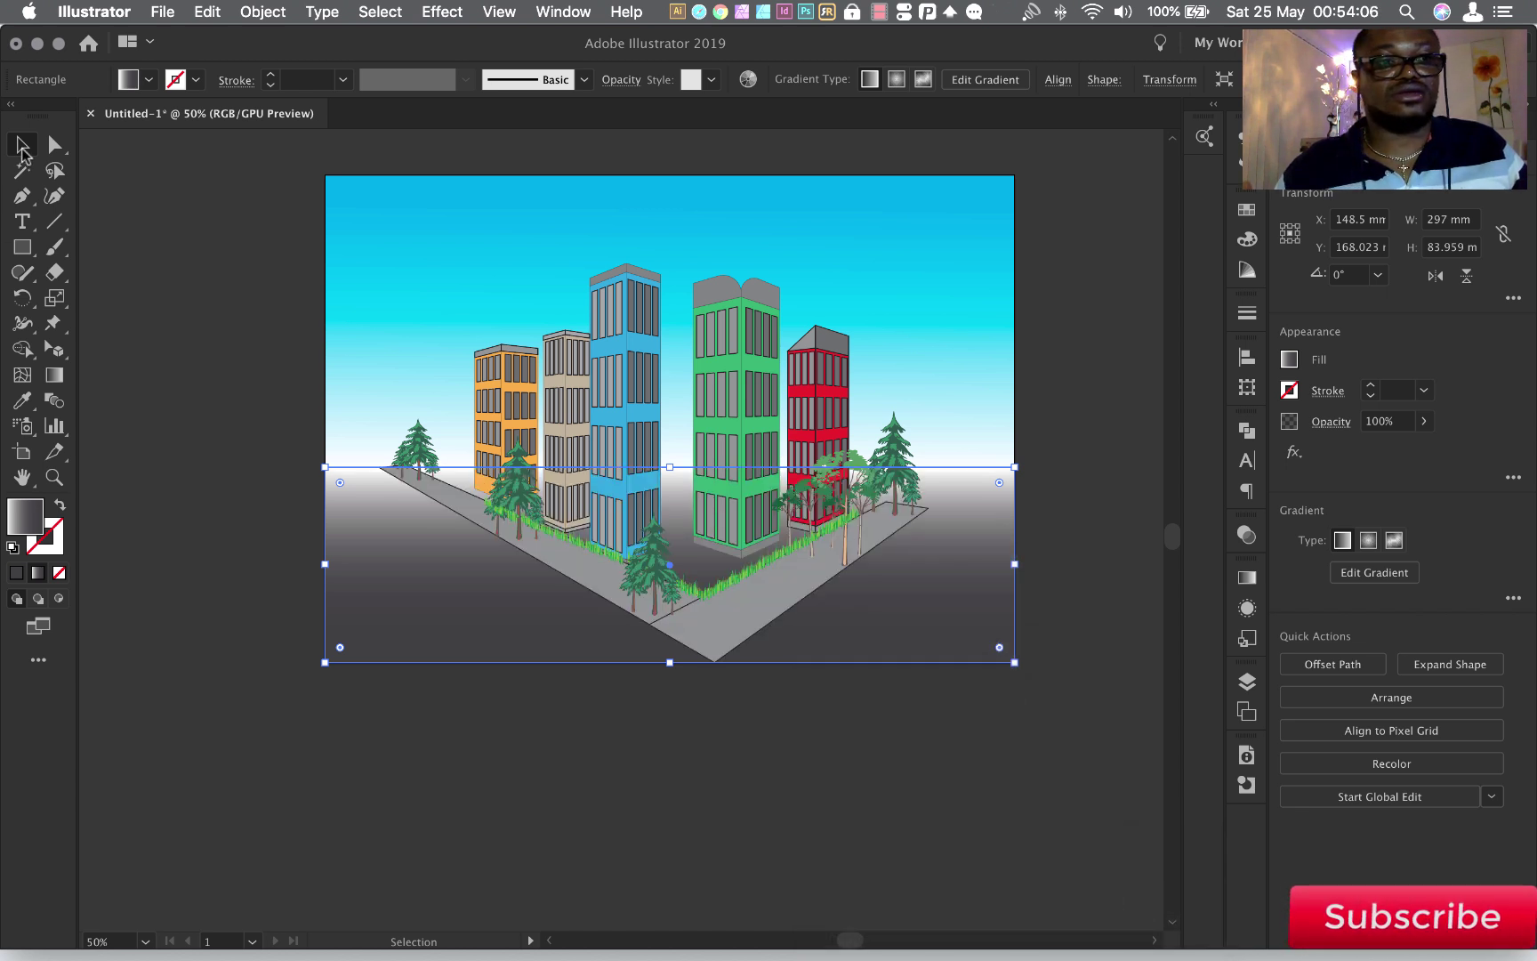
pyautogui.click(214, 258)
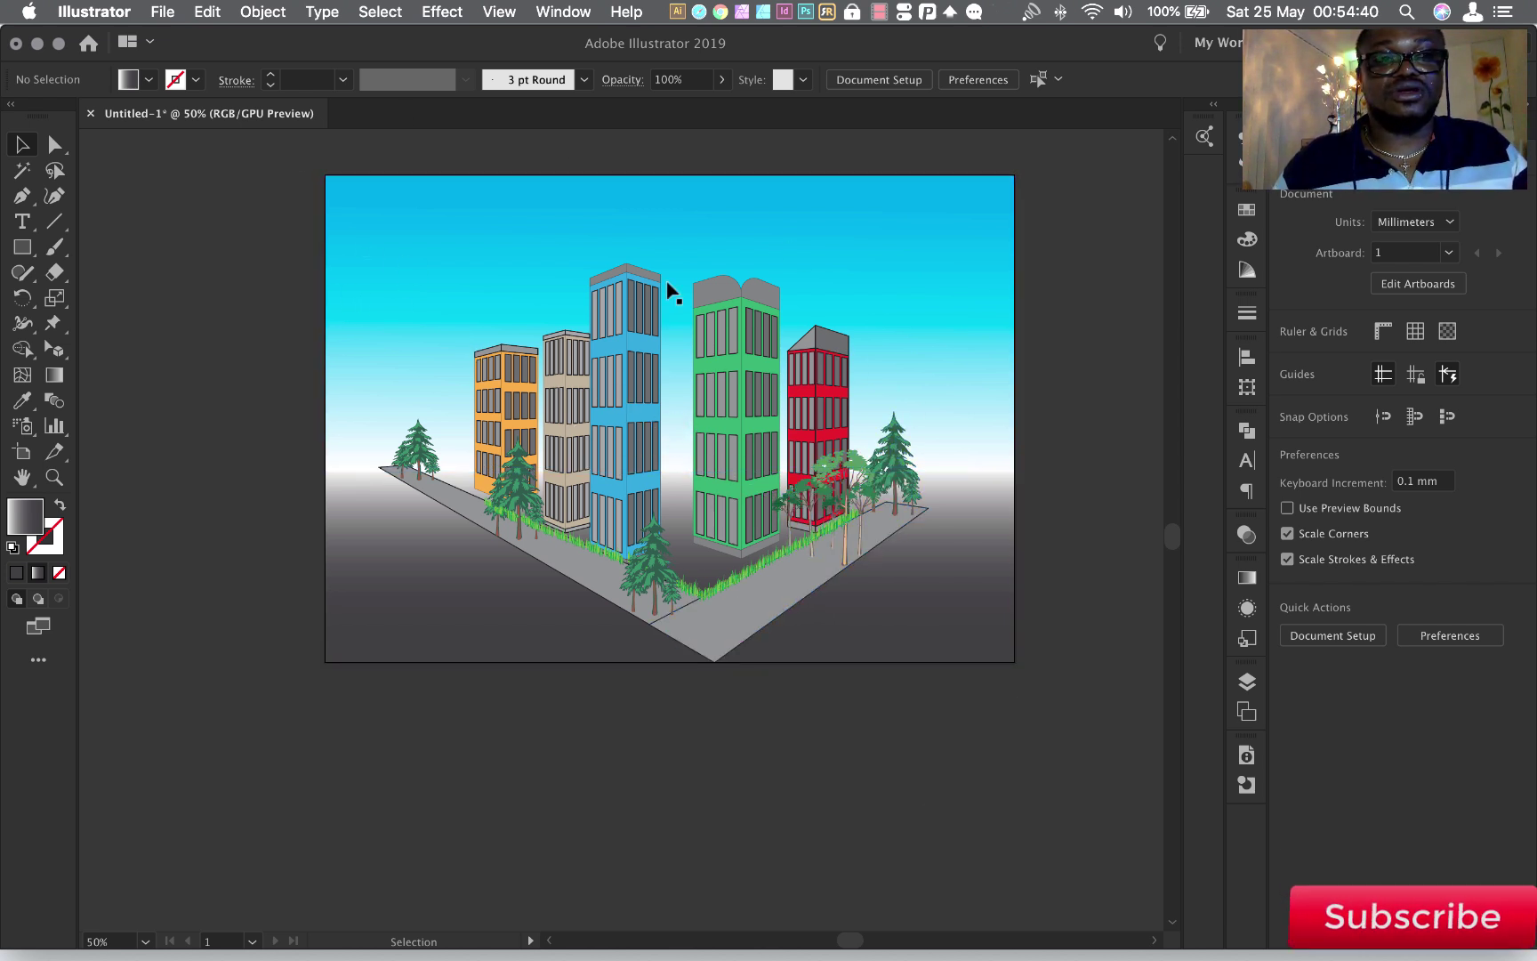
pyautogui.click(880, 12)
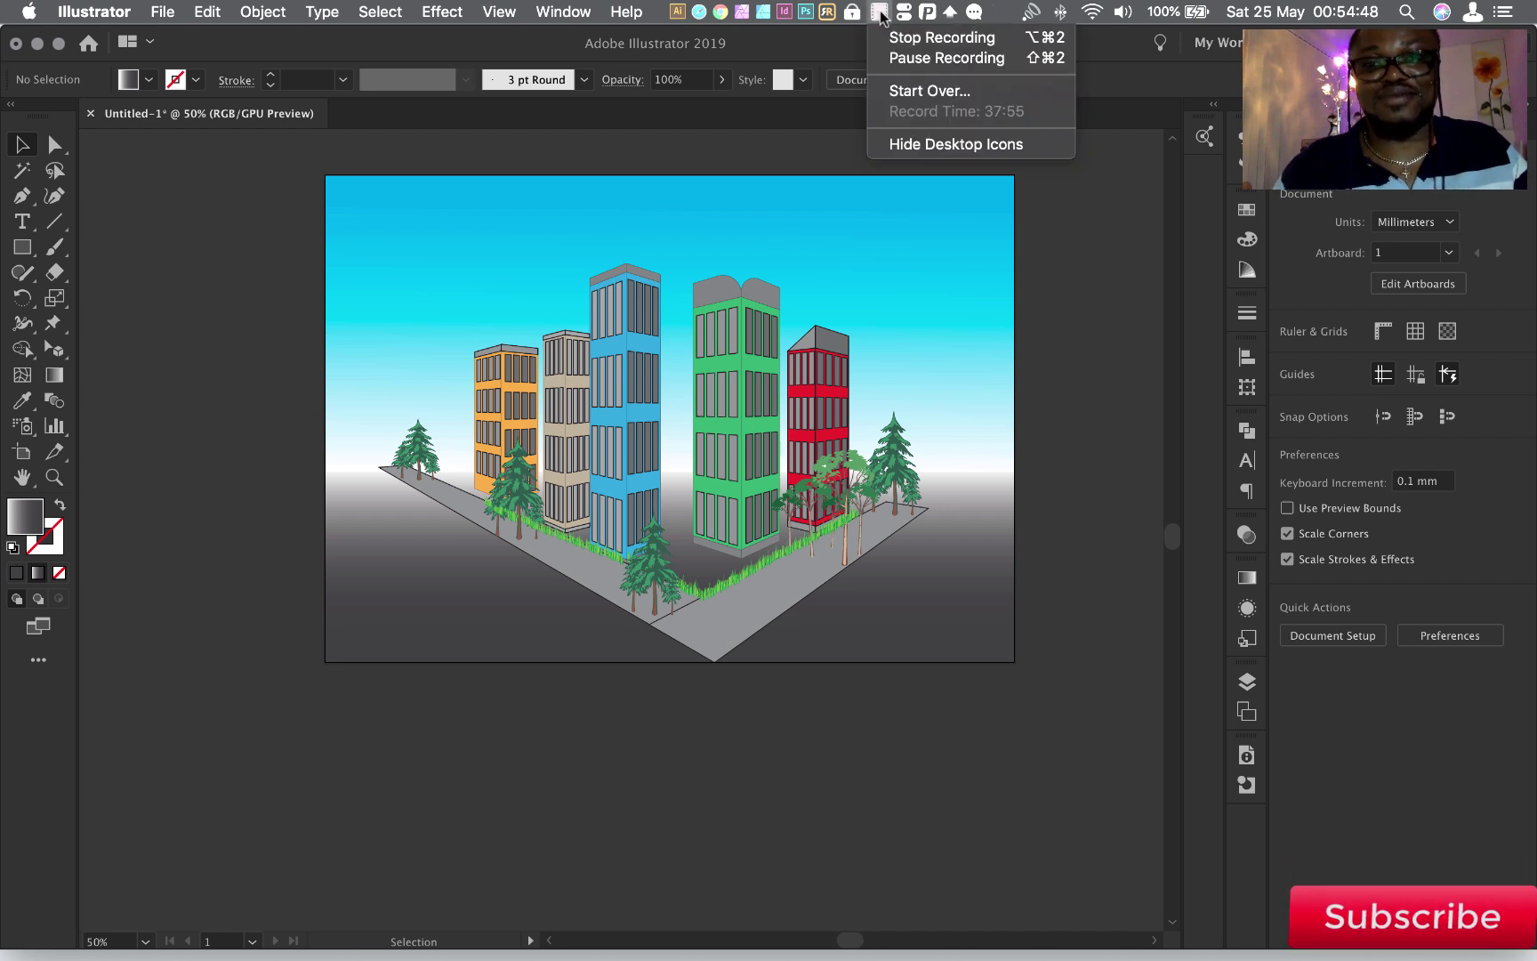